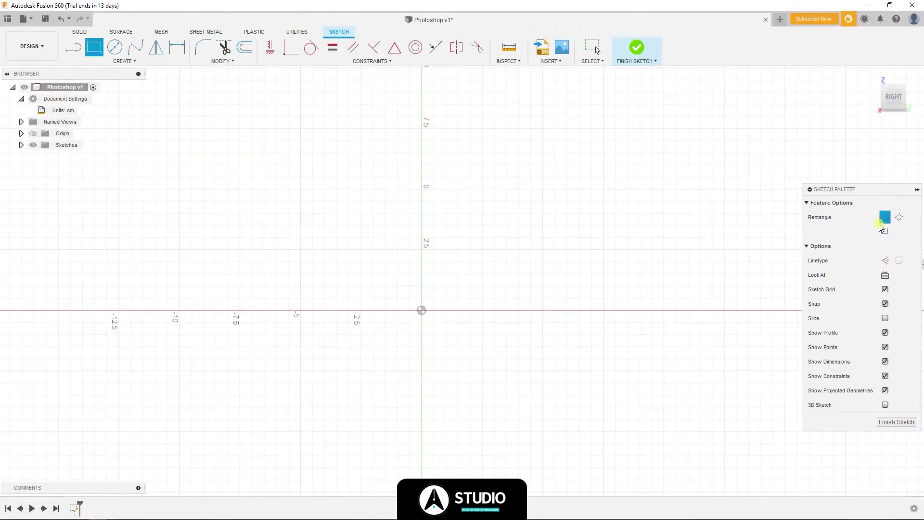
# - Draw a 100 × 40 cm center rectangle at the origin and extrude it 12 cm
pyautogui.click(421, 310)
pyautogui.scroll(-5, 483, 328)
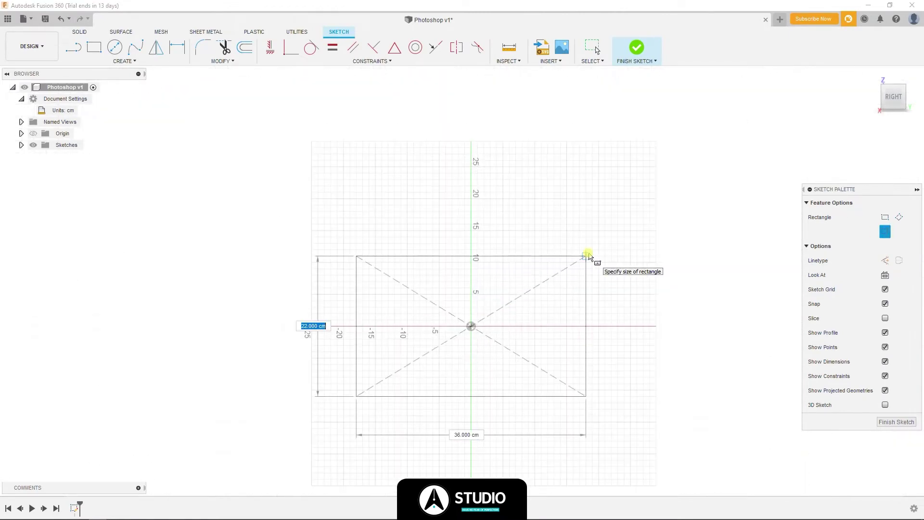
pyautogui.write('0')
pyautogui.press('BackSpace')
pyautogui.press('BackSpace')
pyautogui.press('BackSpace')
pyautogui.write('40')
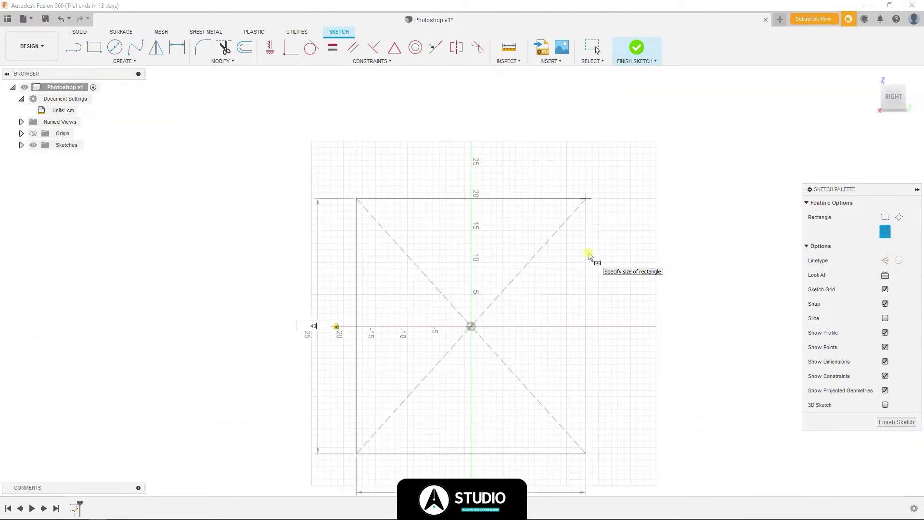
pyautogui.press('Tab')
pyautogui.write('100')
pyautogui.press('Return')
pyautogui.press('e')
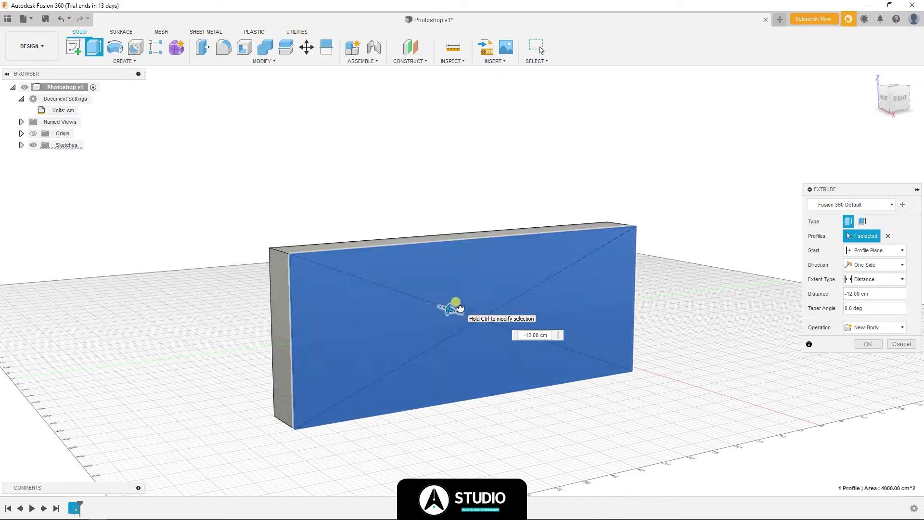
pyautogui.click(867, 344)
# - Lift the slab body 14 cm with Move and start a new sketch on its face
pyautogui.click(21, 145)
pyautogui.click(72, 157)
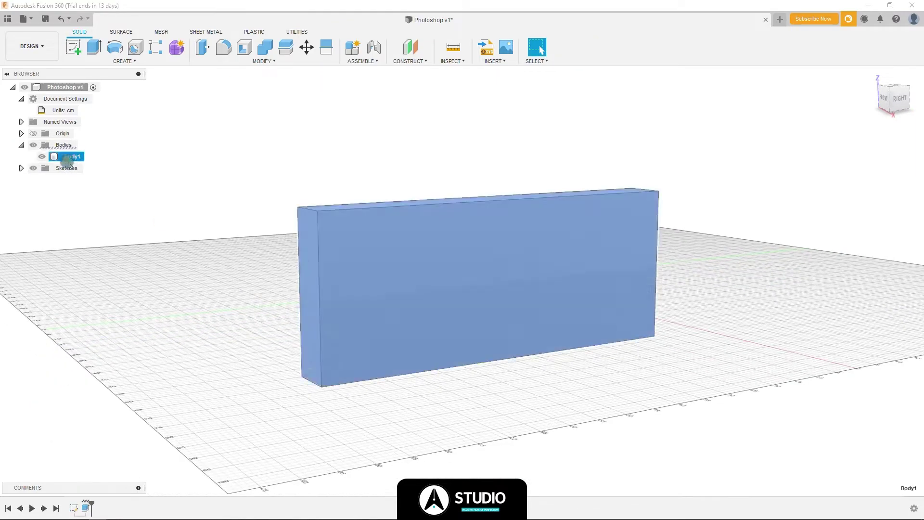
pyautogui.press('m')
pyautogui.moveTo(299, 375); pyautogui.dragTo(290, 291)
pyautogui.click(859, 364)
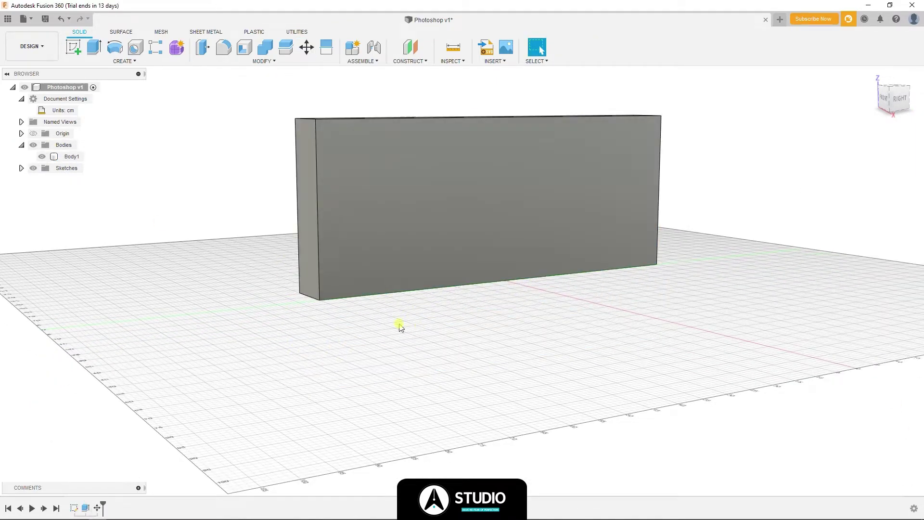
pyautogui.press('r')
pyautogui.click(409, 251)
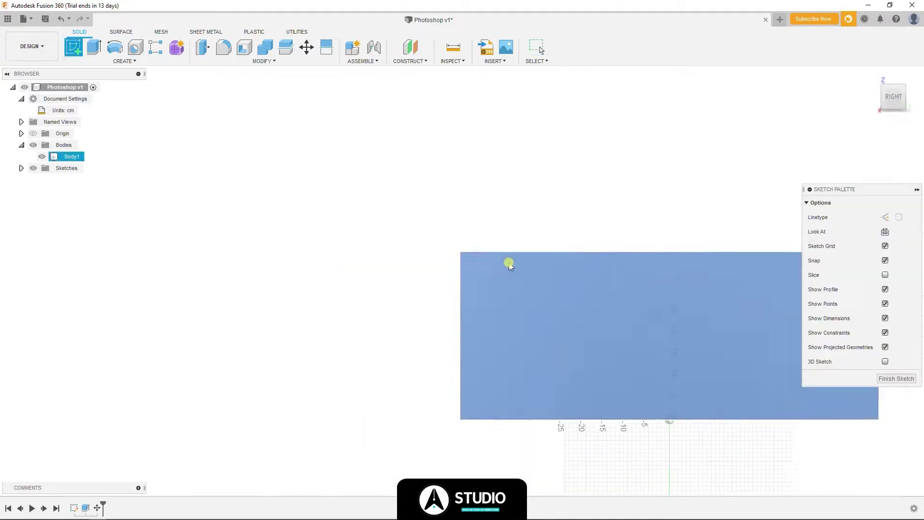
# - Draw three thin strips across the top of the face and a left-side border rectangle
pyautogui.click(212, 181)
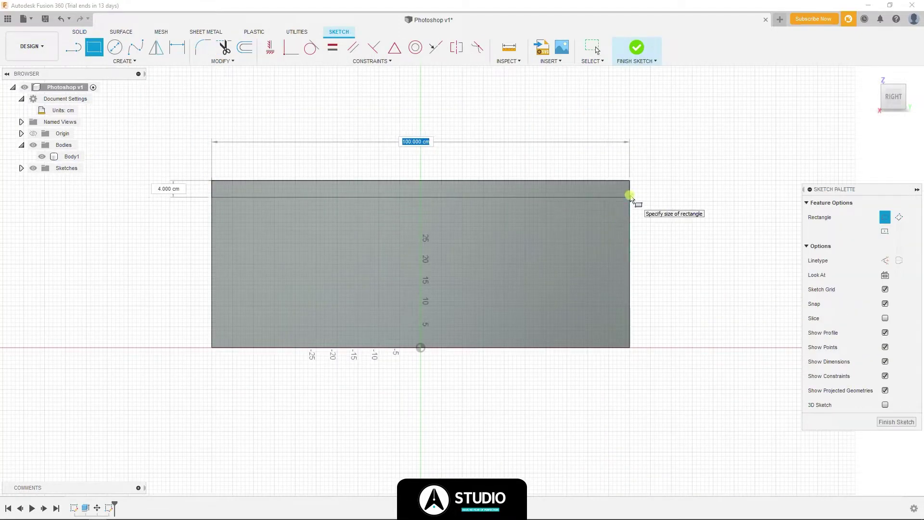
pyautogui.click(630, 197)
pyautogui.click(212, 197)
pyautogui.click(630, 214)
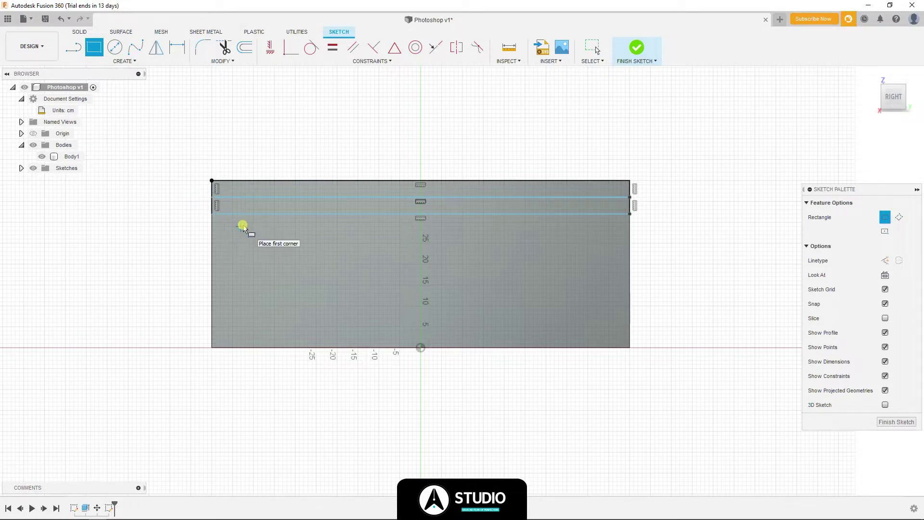
pyautogui.click(629, 214)
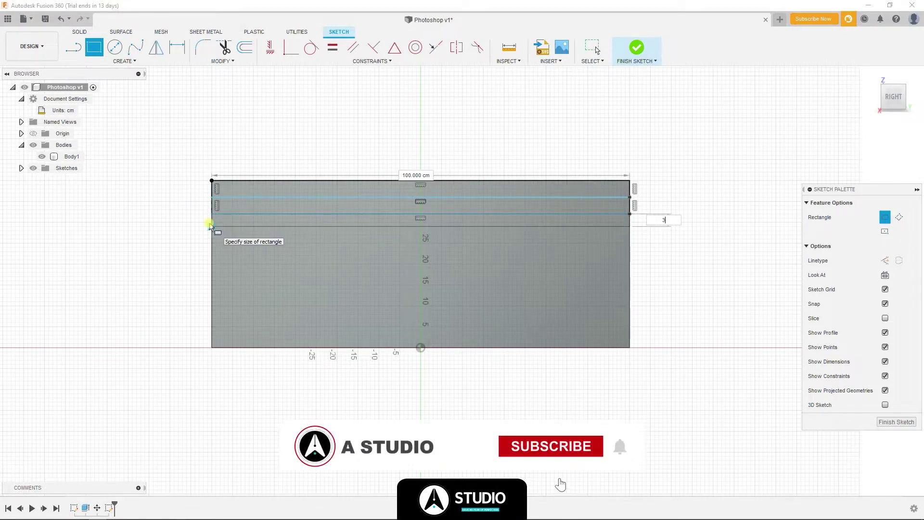
pyautogui.click(212, 222)
pyautogui.click(212, 213)
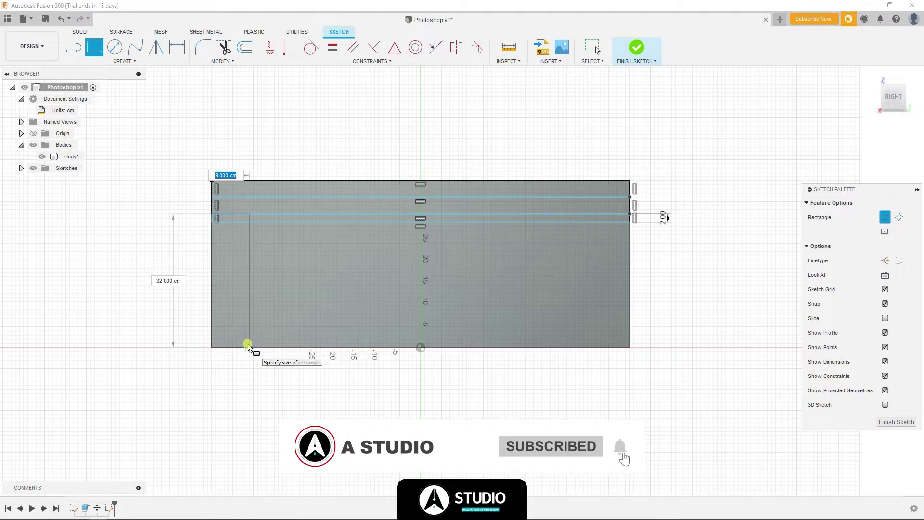
pyautogui.click(267, 348)
# - Trim away an extra line segment near the left border
pyautogui.press('t')
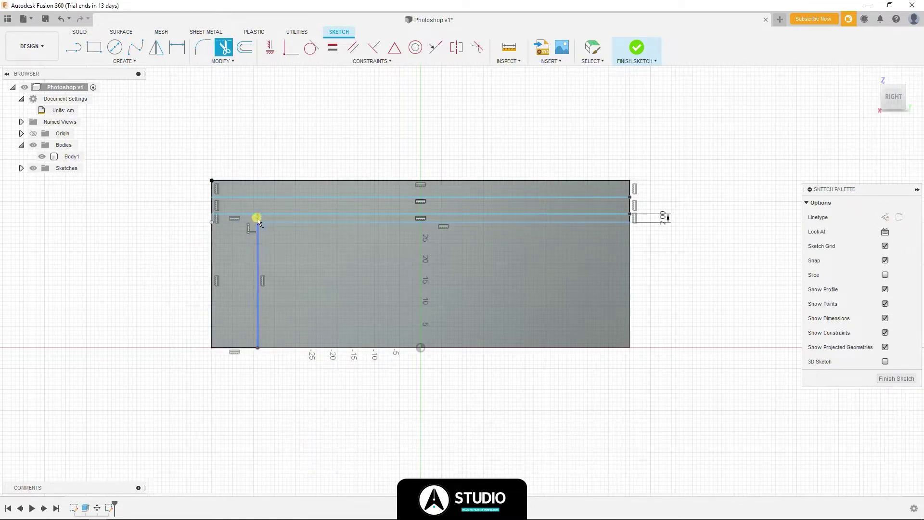
pyautogui.scroll(3, 259, 217)
pyautogui.click(252, 226)
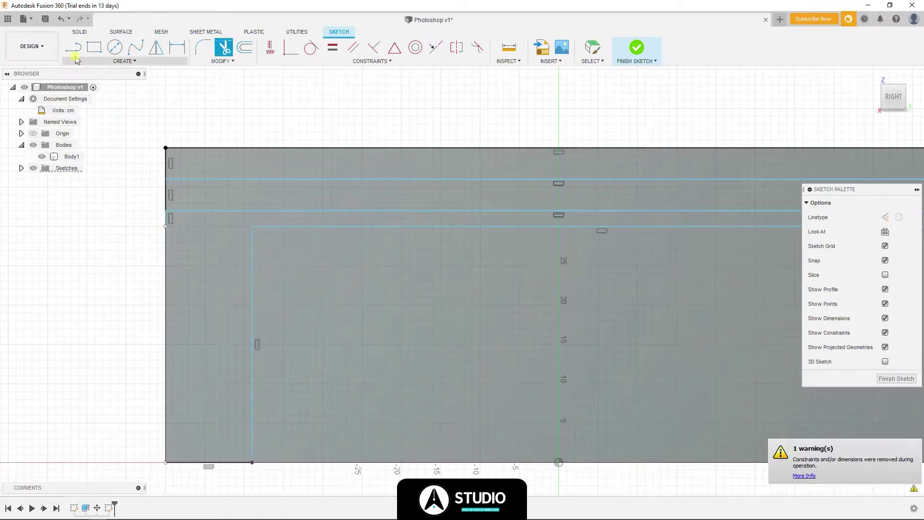
pyautogui.press('Escape')
pyautogui.scroll(-3, 274, 308)
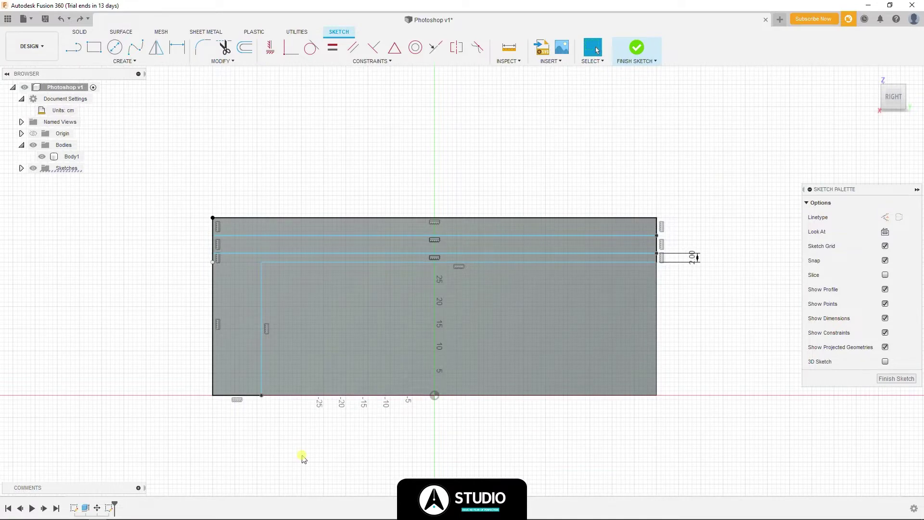
# - Add a bottom strip across the face, trim its stray segment, and select the inner window profile
pyautogui.press('r')
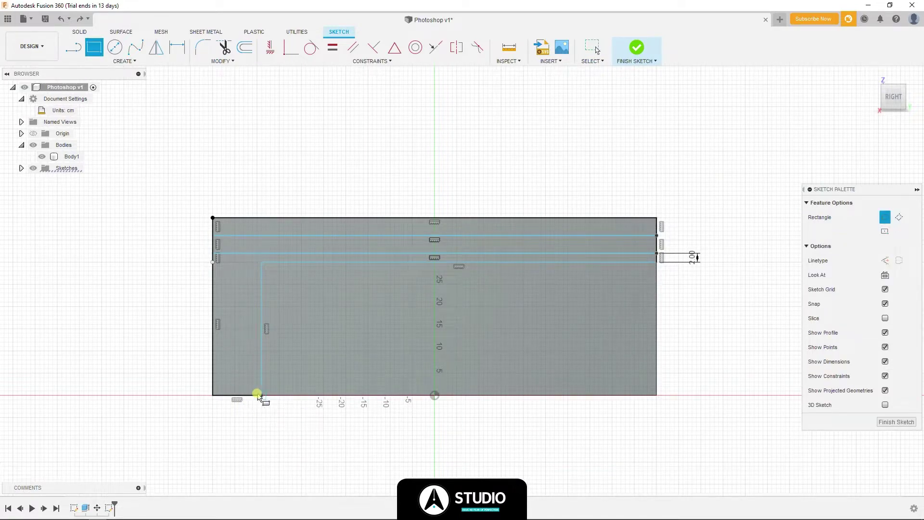
pyautogui.click(213, 395)
pyautogui.click(657, 372)
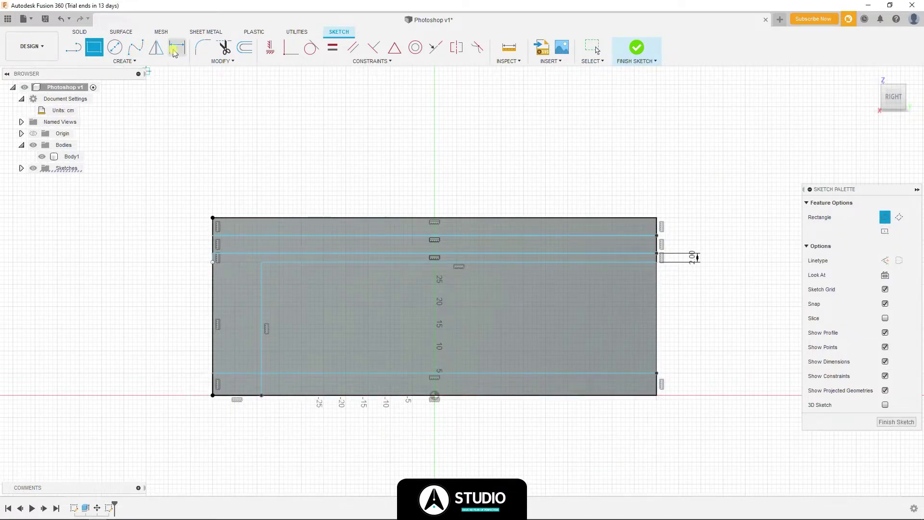
pyautogui.press('t')
pyautogui.click(261, 385)
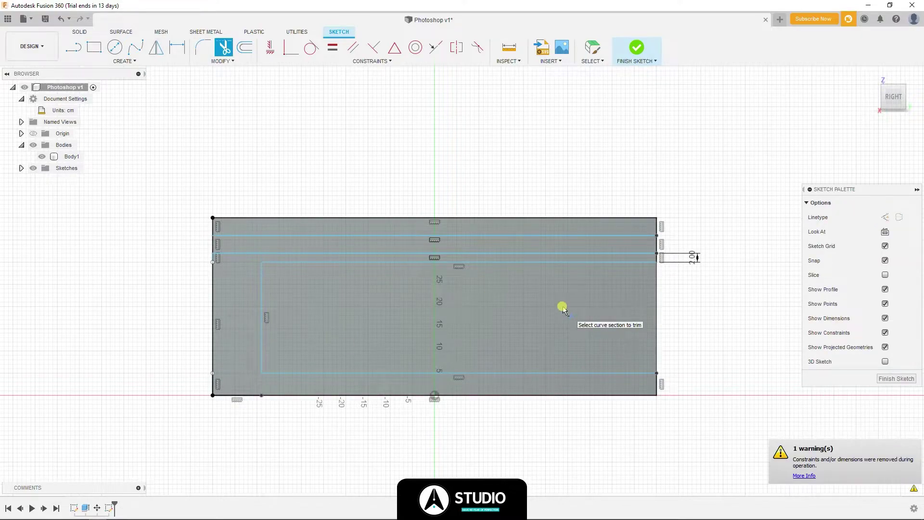
pyautogui.click(562, 307)
# - Cancel the 4 cm window cut and draw a 4 × 40 cm rectangle at the slab's right side
pyautogui.press('e')
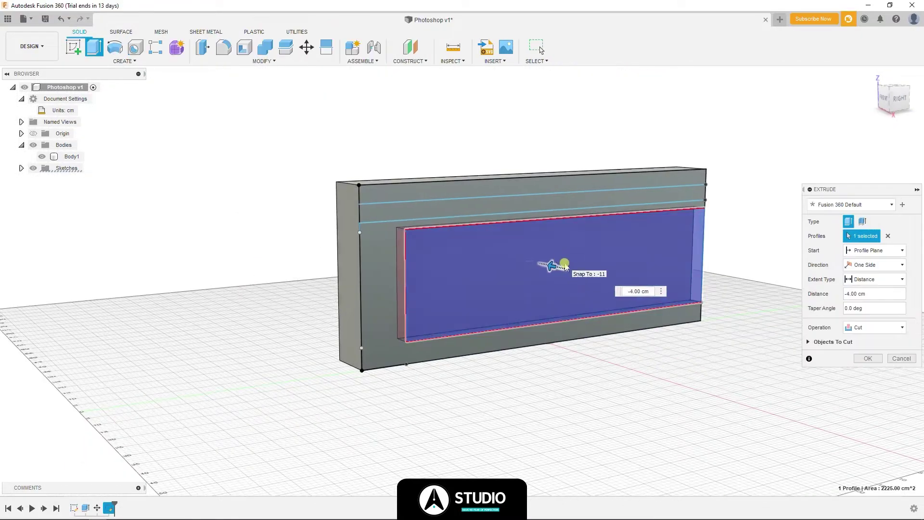
pyautogui.press('Escape')
pyautogui.press('r')
pyautogui.click(664, 220)
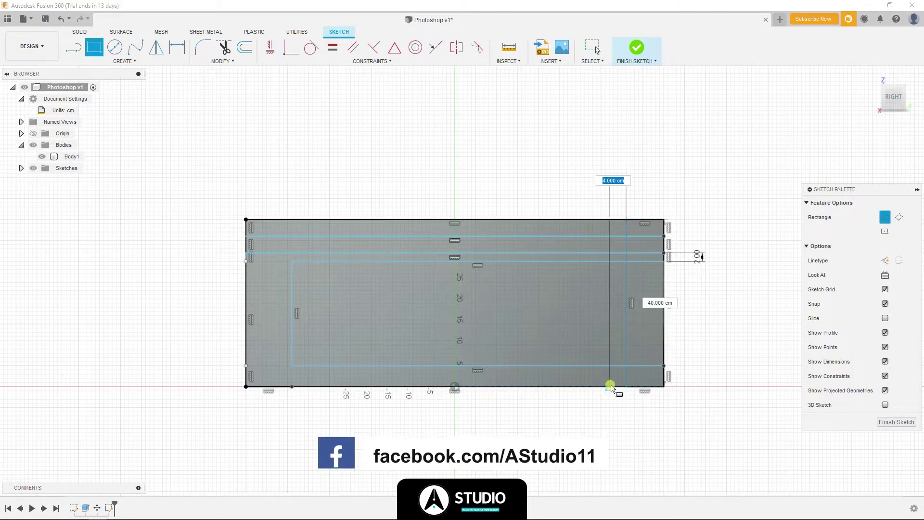
pyautogui.click(611, 385)
pyautogui.press('Escape')
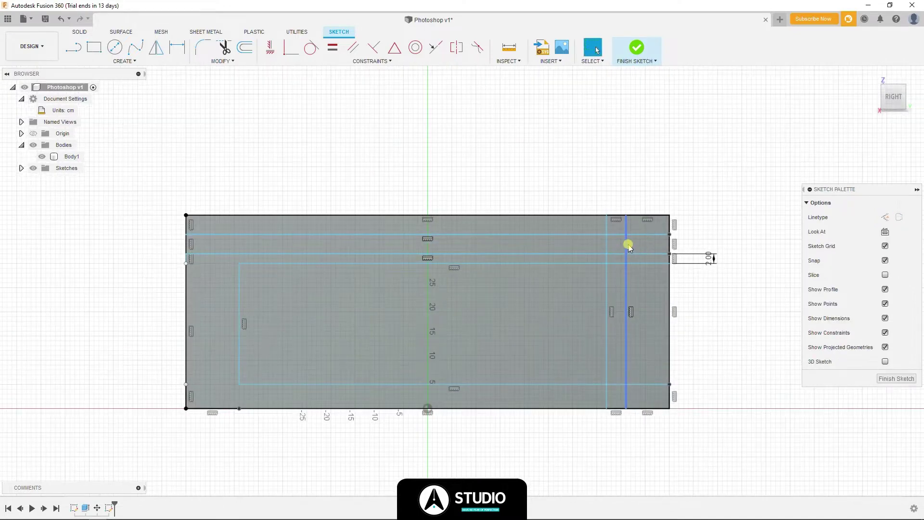
# - Trim the extra lines around the right-hand column
pyautogui.press('t')
pyautogui.click(622, 280)
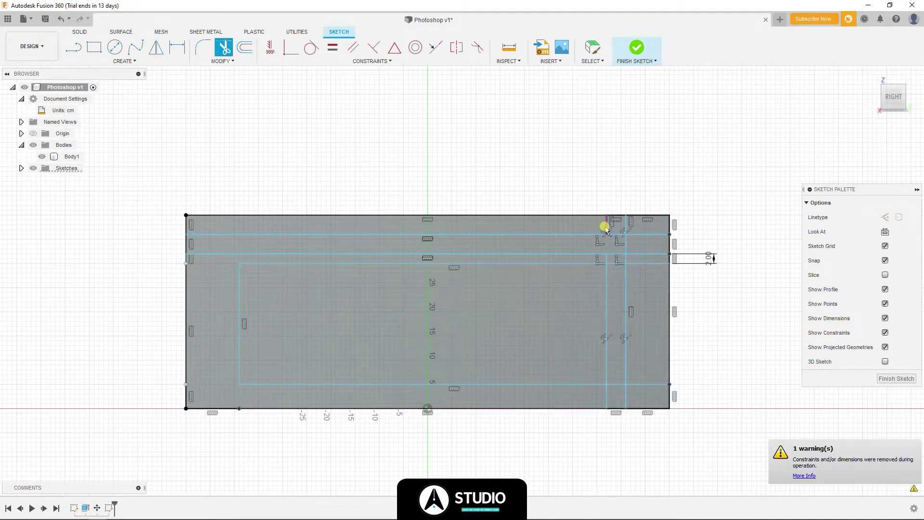
pyautogui.click(605, 227)
pyautogui.click(609, 257)
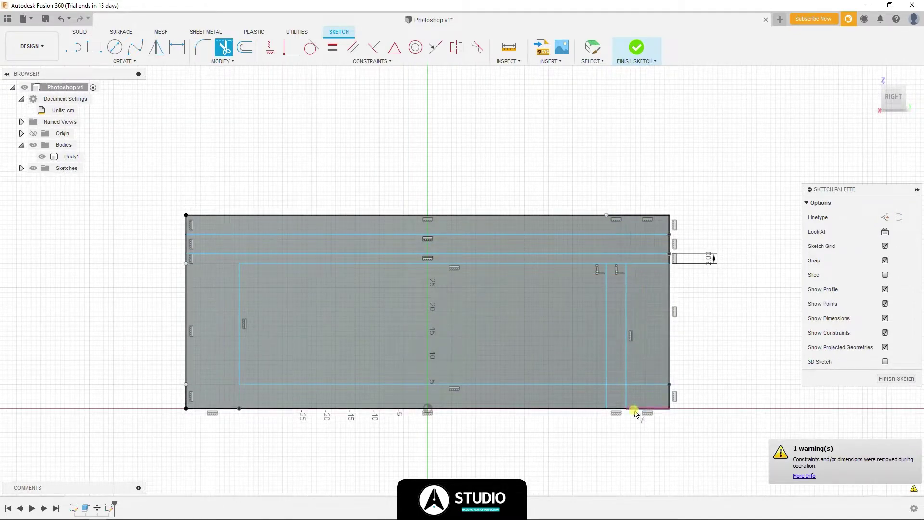
pyautogui.click(607, 396)
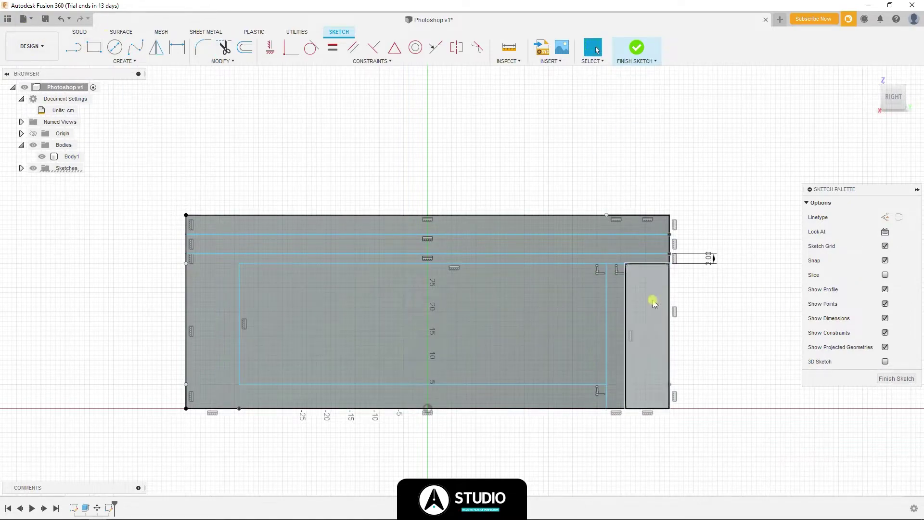
# - Cut the inner rectangle 0.5 cm deep as a shallow pocket
pyautogui.click(404, 305)
pyautogui.write('e-0.5')
pyautogui.press('Return')
pyautogui.click(21, 168)
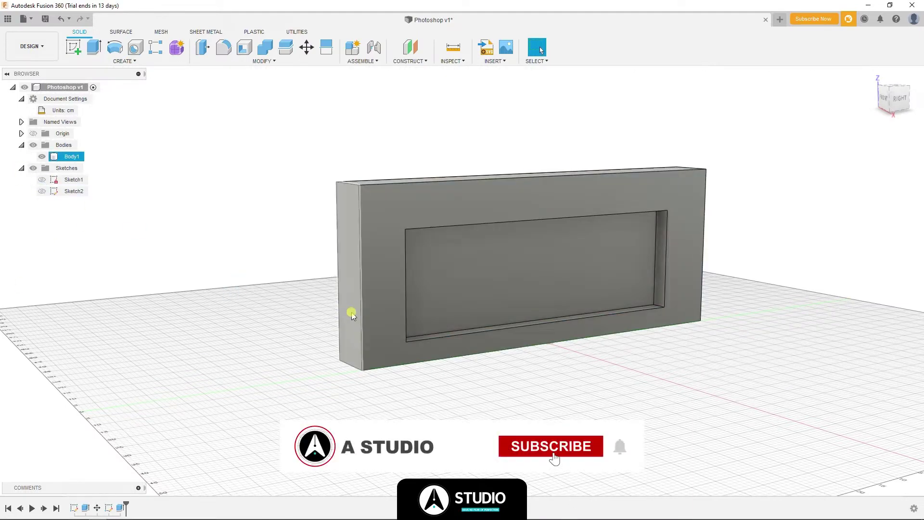
# - Show the face sketch and extrude the top strip profile 2 cm forward
pyautogui.click(503, 359)
pyautogui.scroll(3, 502, 359)
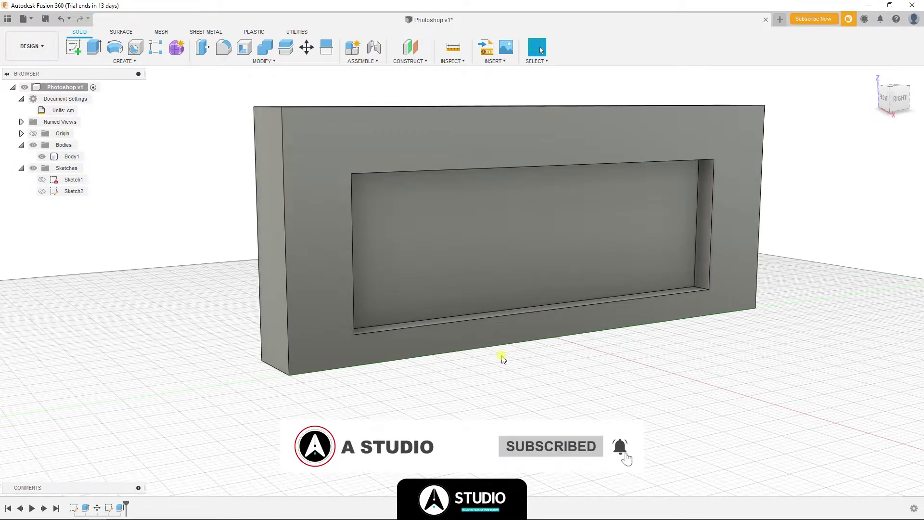
pyautogui.click(42, 191)
pyautogui.press('e')
pyautogui.click(356, 126)
pyautogui.write('2')
pyautogui.press('Return')
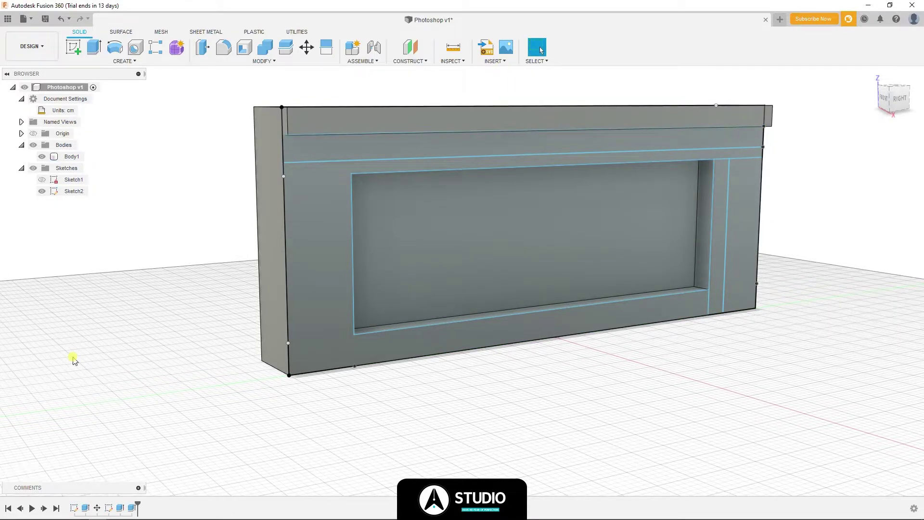
# - Toggle the face sketch's visibility while checking the slab body and U-shaped frame profile
pyautogui.click(42, 192)
pyautogui.click(302, 321)
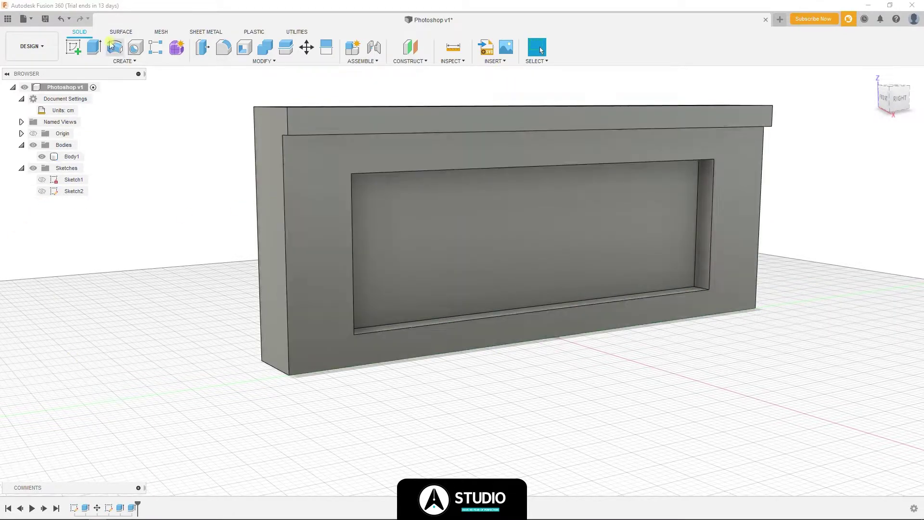
pyautogui.click(42, 191)
pyautogui.click(362, 160)
pyautogui.press('Escape')
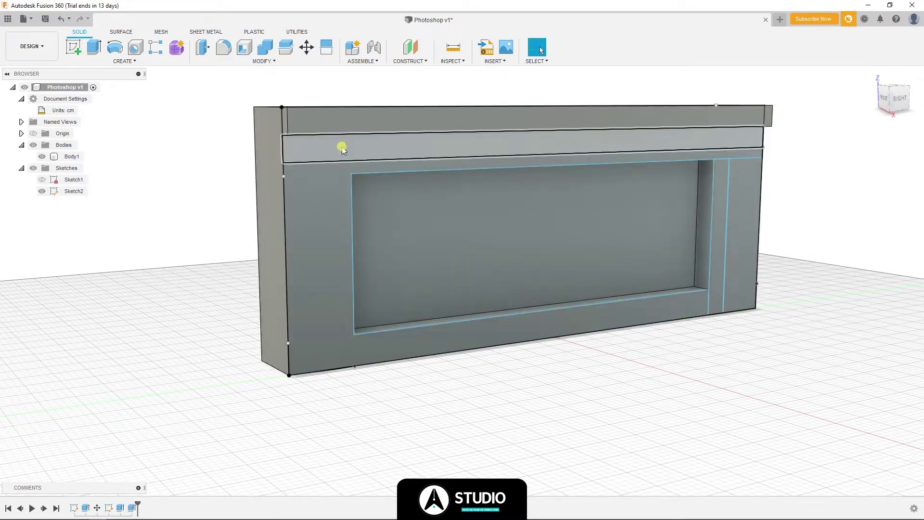
# - Sketch a thin full-width rectangle on the top strip face and extrude it as a moulding strip
pyautogui.press('r')
pyautogui.click(298, 147)
pyautogui.click(263, 281)
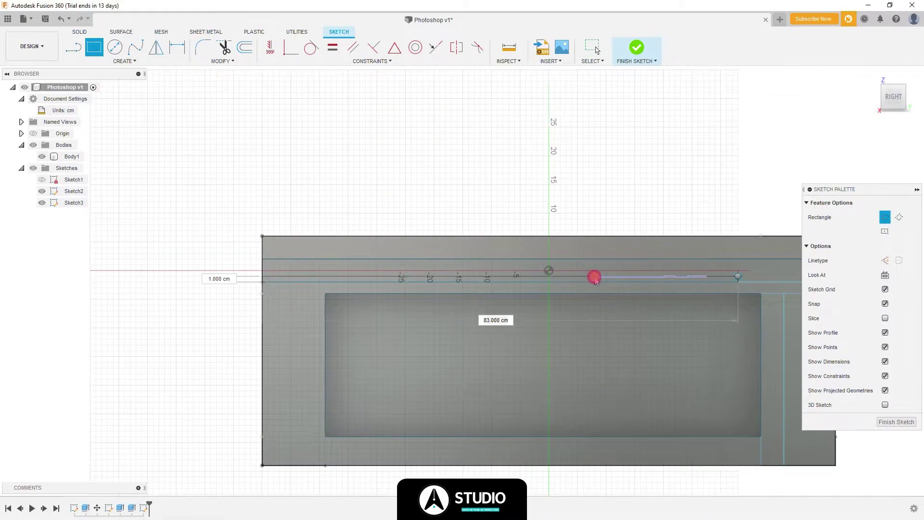
pyautogui.moveTo(594, 275); pyautogui.dragTo(425, 274, button='middle')
pyautogui.click(671, 279)
pyautogui.press('e')
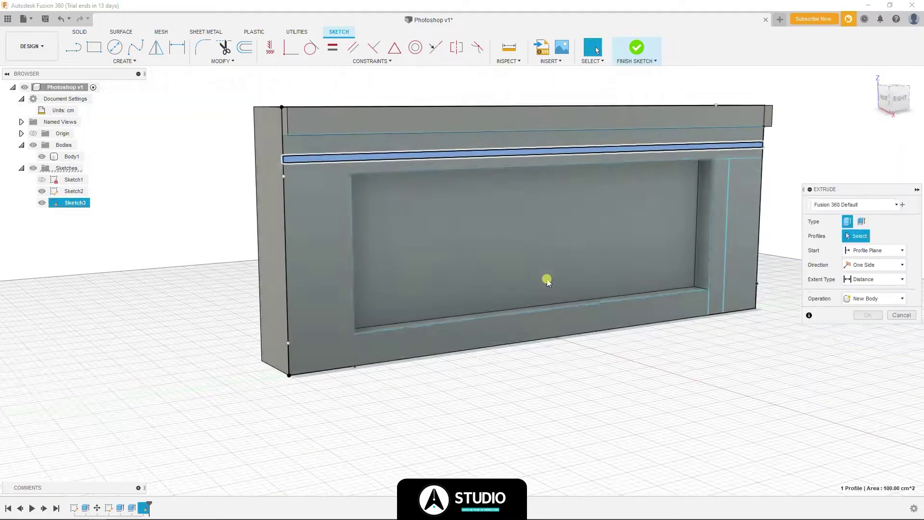
pyautogui.press('Return')
pyautogui.moveTo(155, 186)
pyautogui.keyDown('shift'); pyautogui.mouseDown(button='middle')
pyautogui.moveTo(267, 144)
pyautogui.moveTo(465, 135)
pyautogui.moveTo(756, 190)
pyautogui.mouseUp(button='middle'); pyautogui.keyUp('shift')
# - Cut the top strip's protruding right end back 1 cm and cancel the extra extrude
pyautogui.press('e')
pyautogui.click(457, 135)
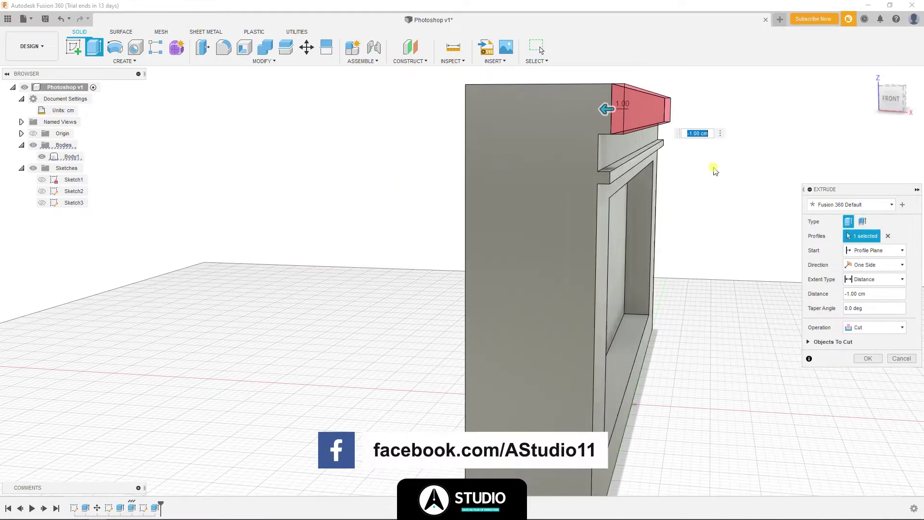
pyautogui.press('Return')
pyautogui.press('e')
pyautogui.scroll(5, 301, 177)
pyautogui.click(292, 188)
pyautogui.press('Escape')
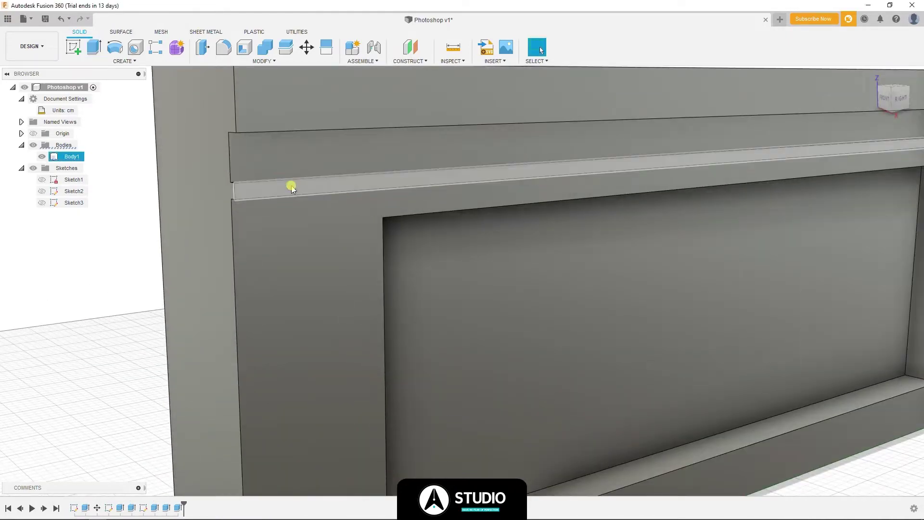
pyautogui.scroll(-6, 292, 184)
pyautogui.scroll(-2, 289, 200)
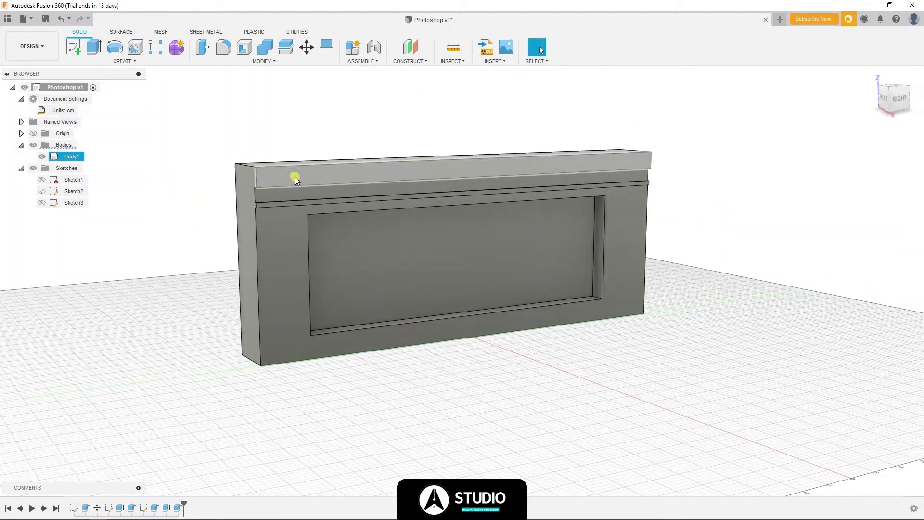
pyautogui.scroll(3, 284, 189)
pyautogui.scroll(-2, 433, 318)
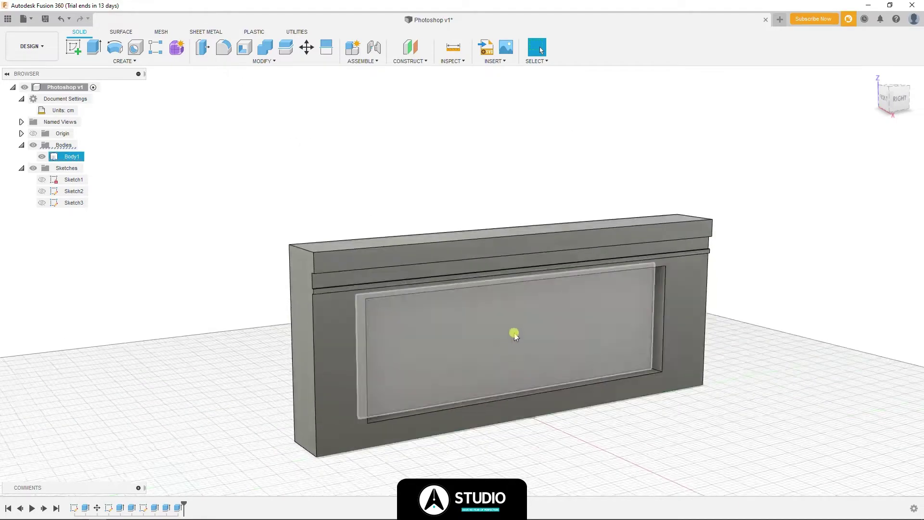
# - Create a sketch on the top band and offset its outline -0.3 cm inward
pyautogui.click(368, 262)
pyautogui.click(82, 50)
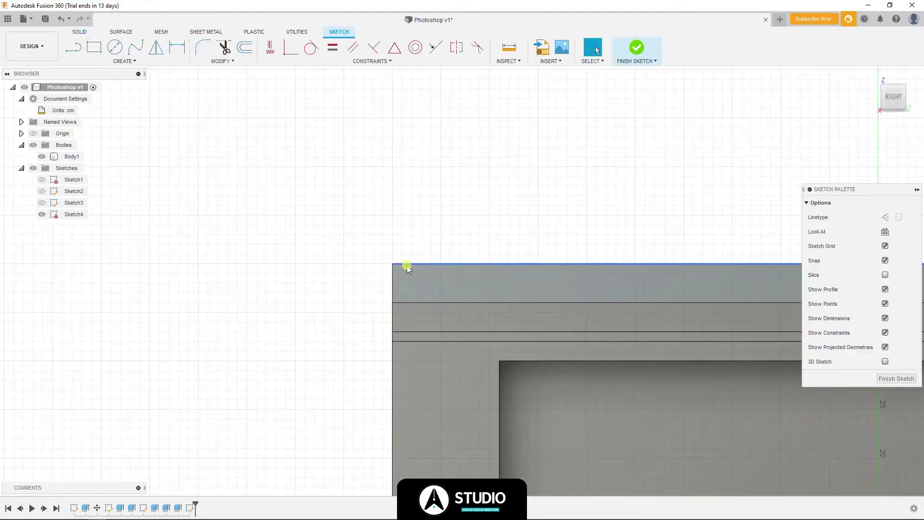
pyautogui.click(406, 264)
pyautogui.press('o')
pyautogui.press('BackSpace')
pyautogui.write('3')
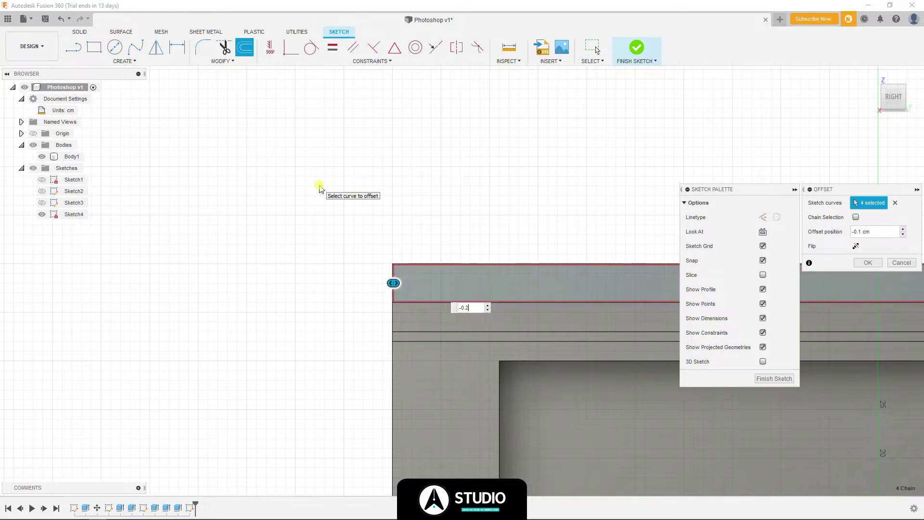
pyautogui.press('BackSpace')
pyautogui.press('BackSpace')
pyautogui.press('Escape')
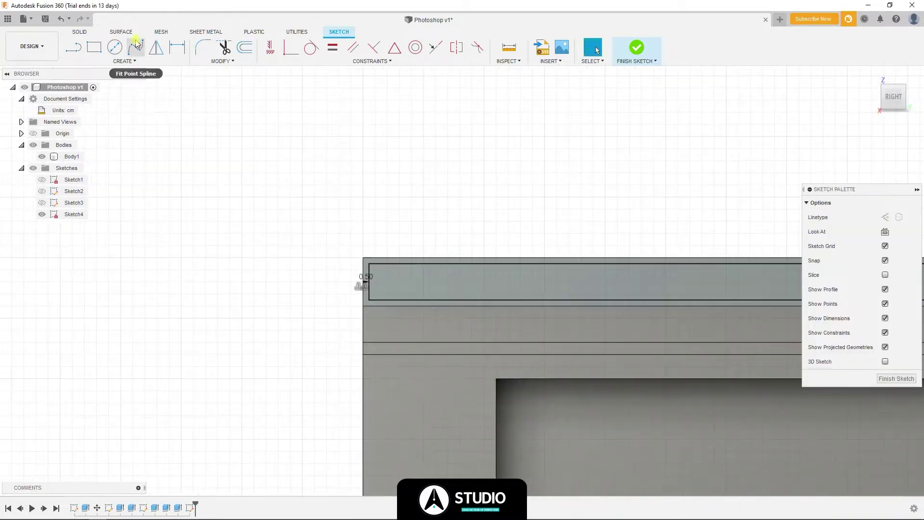
# - Draw a 3 cm square at the band's top-left and extrude it as a new body
pyautogui.click(94, 46)
pyautogui.scroll(3, 430, 315)
pyautogui.click(425, 305)
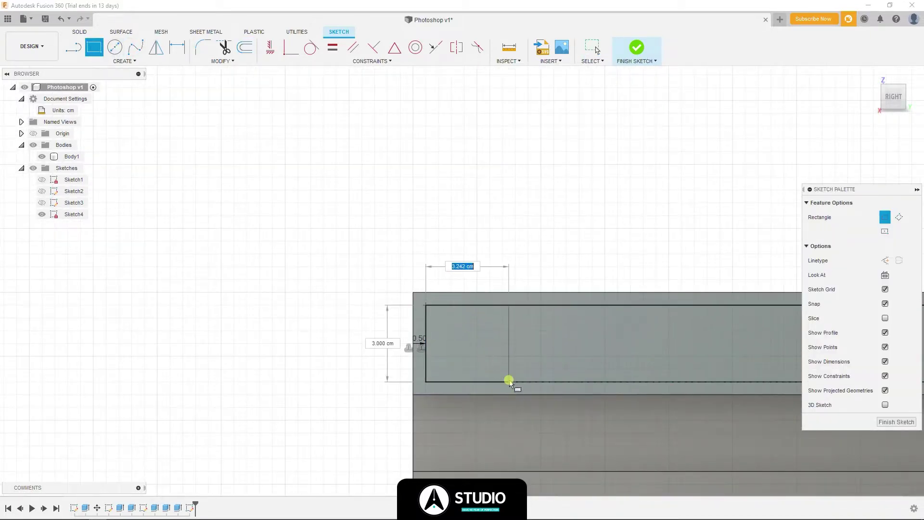
pyautogui.write('3')
pyautogui.press('Return')
pyautogui.press('e')
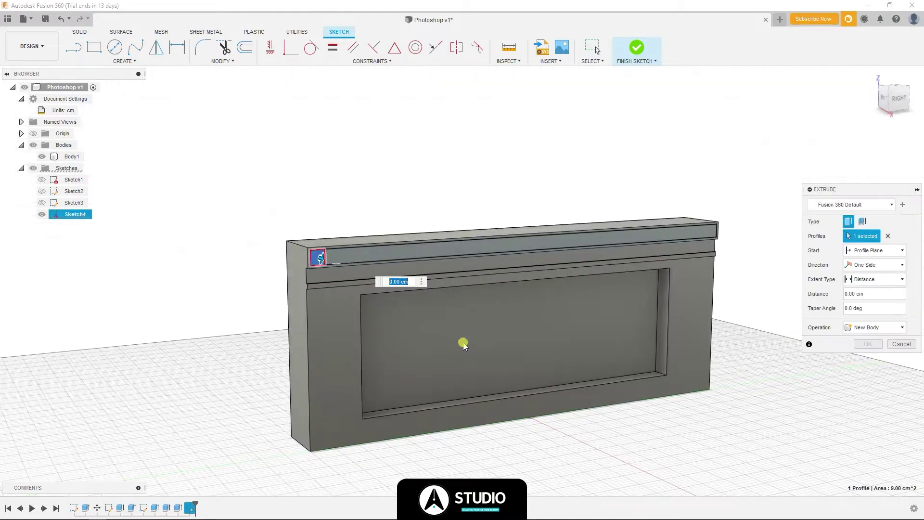
pyautogui.click(874, 327)
pyautogui.click(873, 372)
pyautogui.press('Return')
# - Slide the small square block into the frame's top band with Move
pyautogui.press('m')
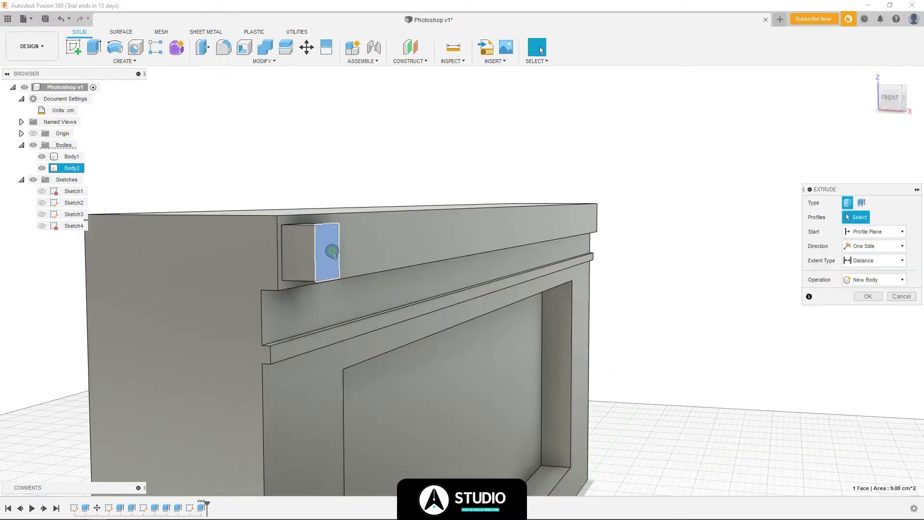
pyautogui.click(303, 278)
pyautogui.moveTo(304, 278); pyautogui.dragTo(308, 260)
pyautogui.write('0.5')
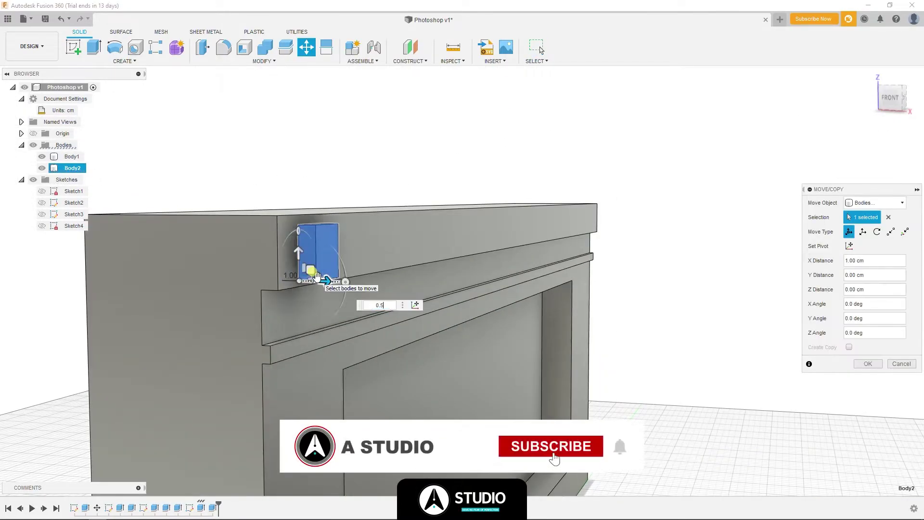
pyautogui.press('Return')
# - Orbit to inspect the frame's inset square and reopen the top band's sketch
pyautogui.keyDown('shift'); pyautogui.moveTo(431, 341); pyautogui.dragTo(423, 303, button='middle'); pyautogui.keyUp('shift')
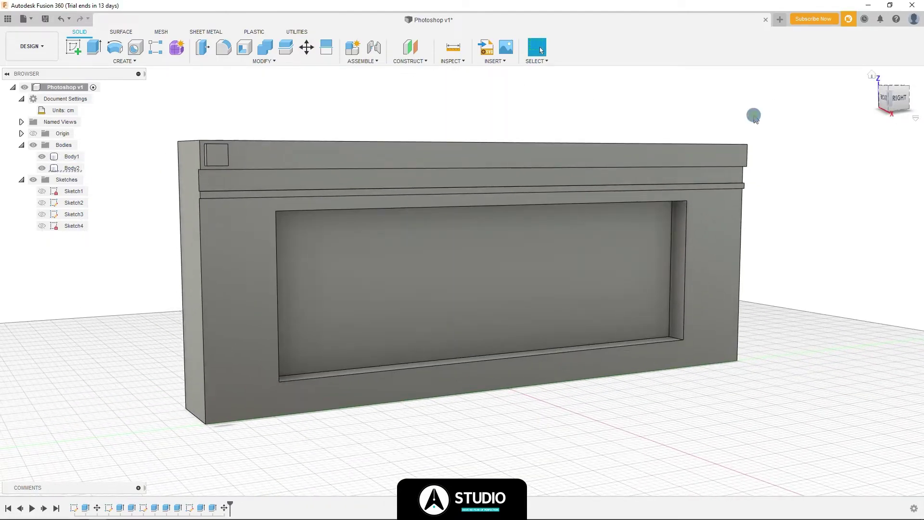
pyautogui.click(454, 270)
pyautogui.moveTo(753, 118)
pyautogui.keyDown('shift'); pyautogui.mouseDown(button='middle')
pyautogui.moveTo(454, 270)
pyautogui.moveTo(473, 301)
pyautogui.mouseUp(button='middle'); pyautogui.keyUp('shift')
pyautogui.scroll(3, 314, 273)
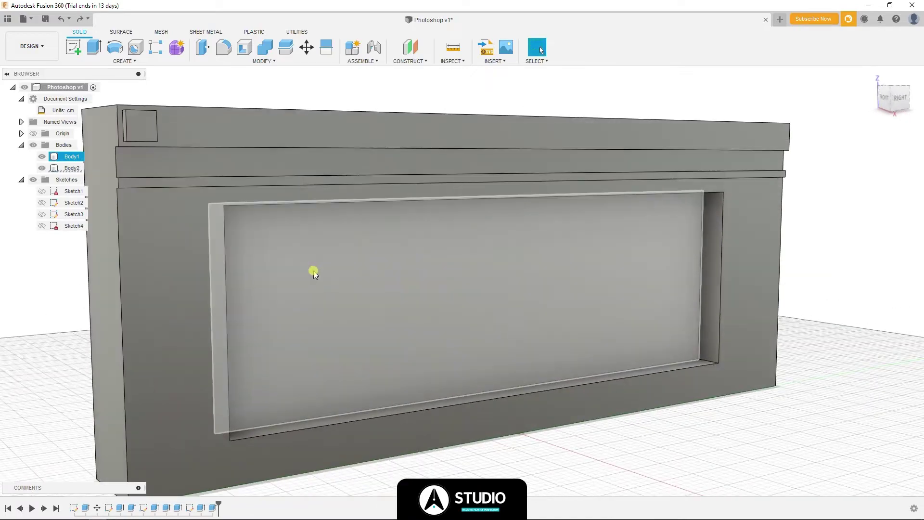
pyautogui.click(73, 47)
pyautogui.click(347, 128)
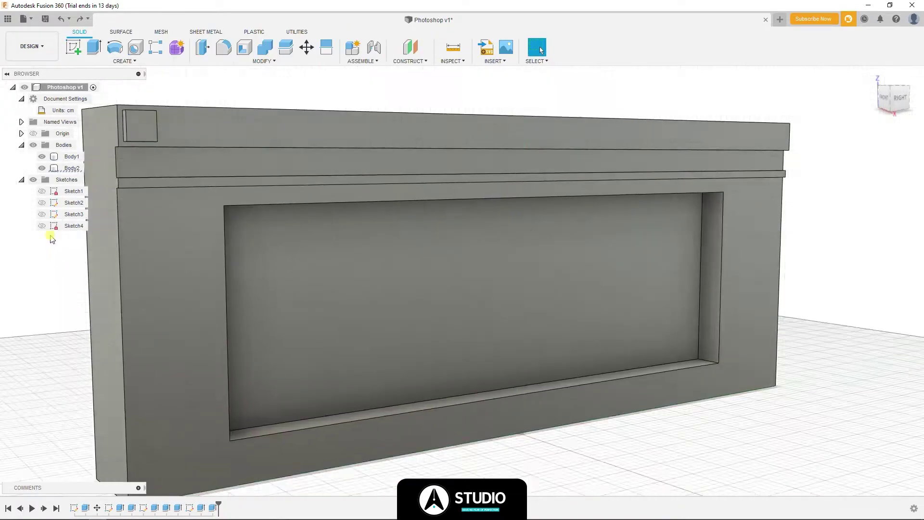
pyautogui.scroll(2, 208, 123)
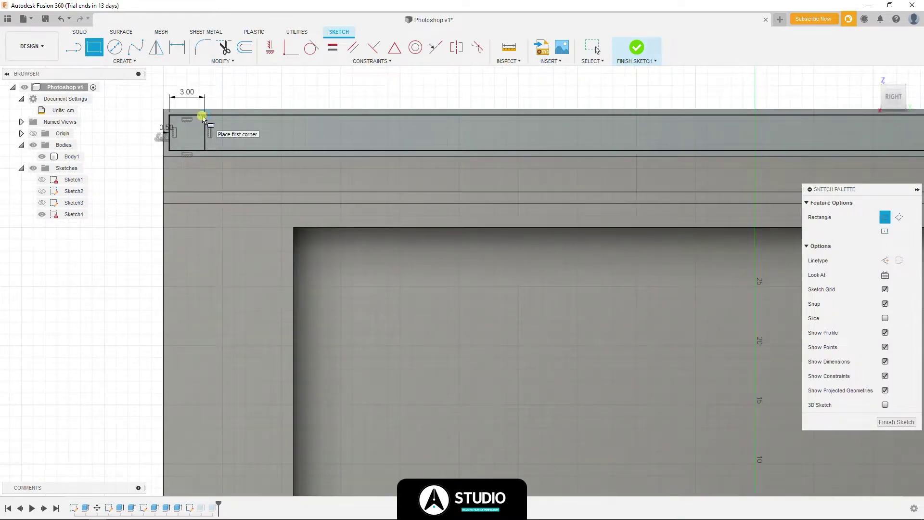
# - Draw a 2 cm rectangle beside the 3 cm square and place a sketch text frame on the band
pyautogui.click(204, 117)
pyautogui.click(229, 151)
pyautogui.click(124, 61)
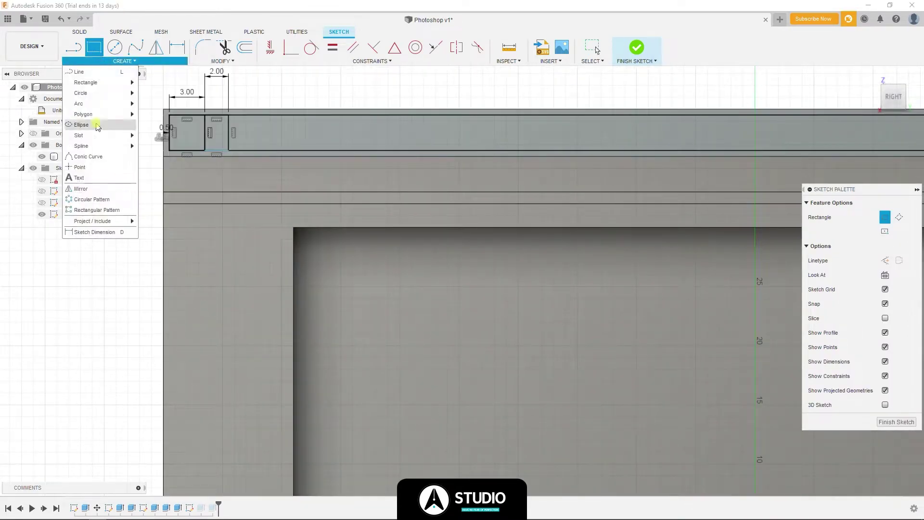
pyautogui.click(95, 124)
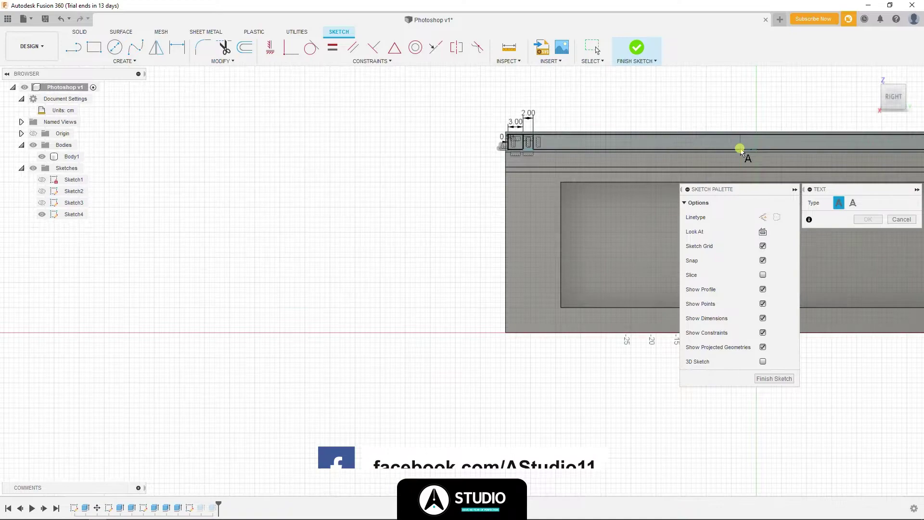
pyautogui.click(592, 145)
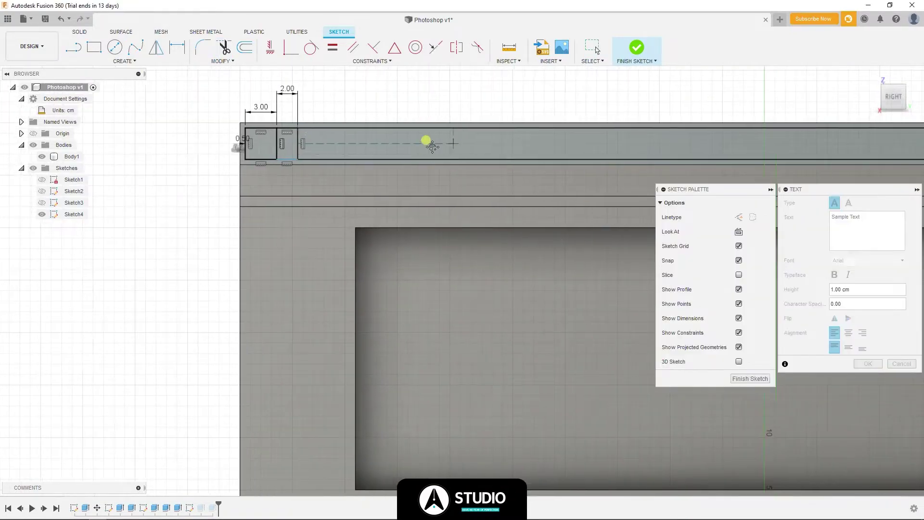
pyautogui.moveTo(432, 145); pyautogui.dragTo(439, 175, button='middle')
pyautogui.write('File')
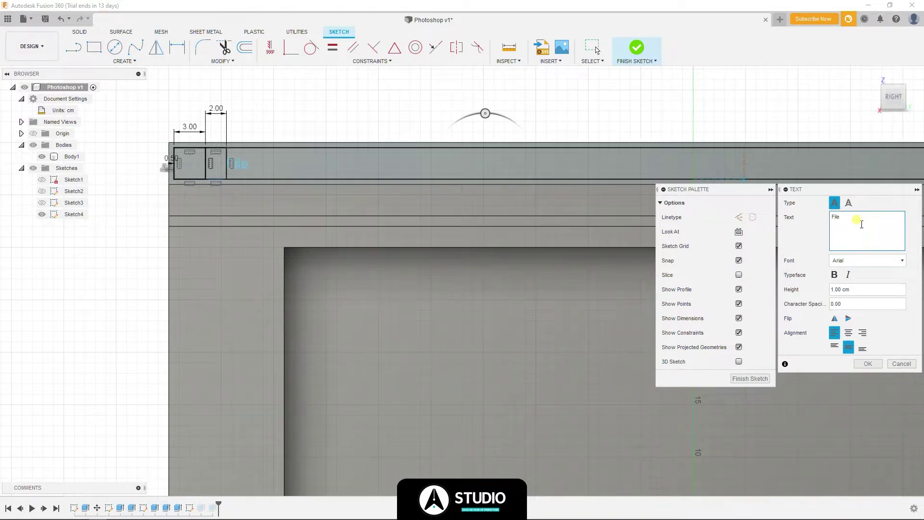
# - Enter the menu text 'File Edit Image Layer Type Select Filter 3D View Plugins Windows Help'
pyautogui.write('Edit    Image')
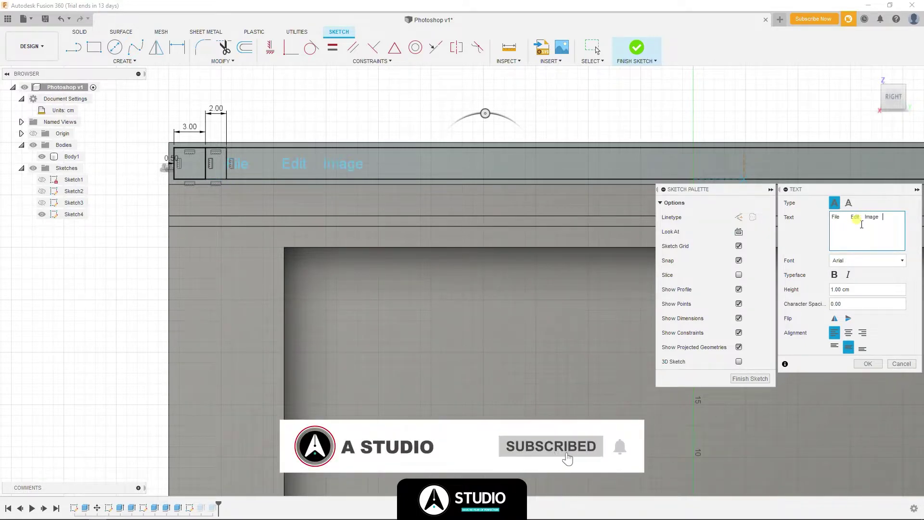
pyautogui.press('BackSpace')
pyautogui.press('BackSpace')
pyautogui.press('BackSpace')
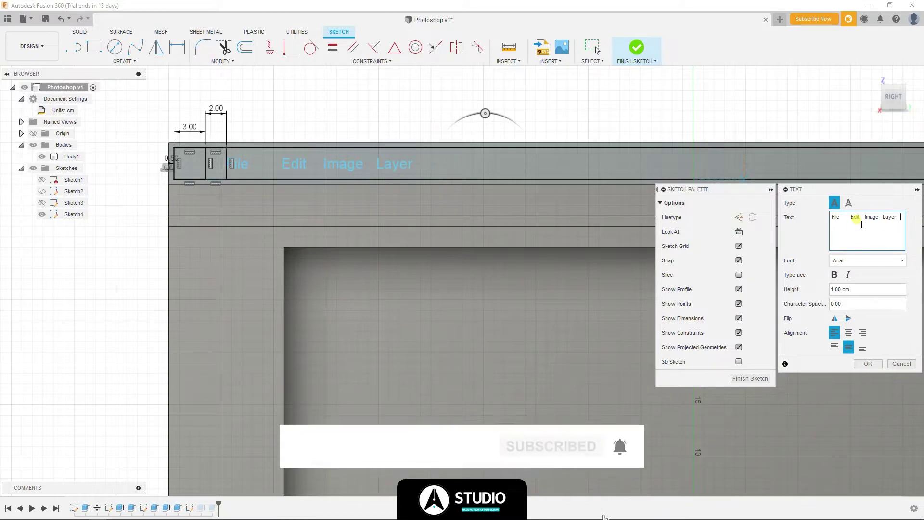
pyautogui.write('Filter 3D View Plugins')
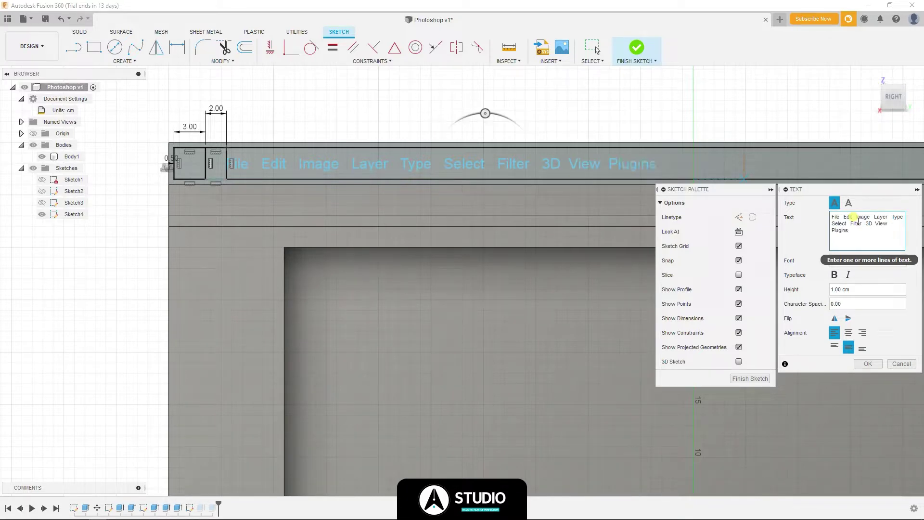
pyautogui.write('Windows  Help')
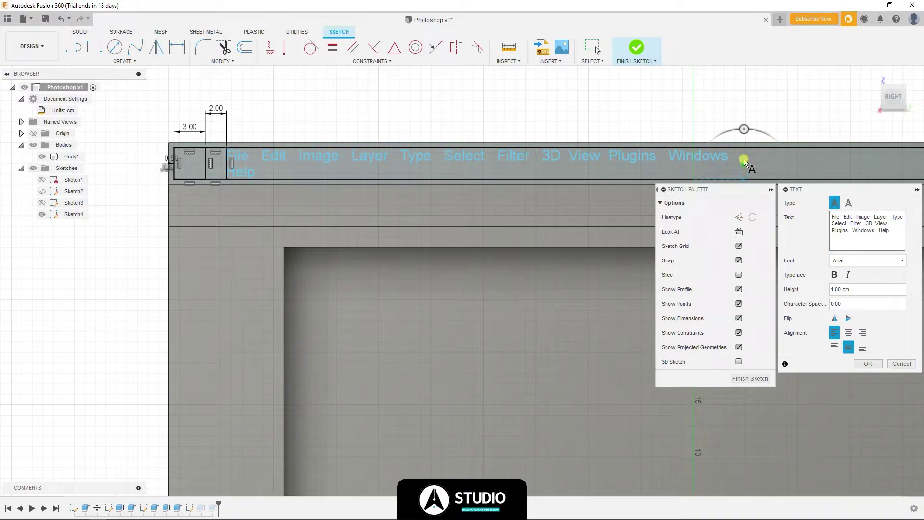
pyautogui.press('Return')
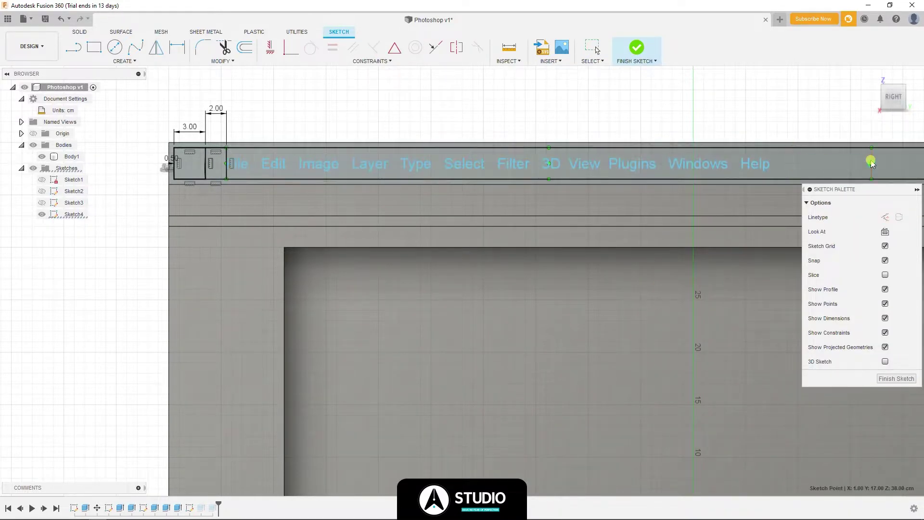
# - Edit the menu text to Arial at 1 cm and finish the sketch
pyautogui.rightClick(742, 164)
pyautogui.click(750, 135)
pyautogui.press('Escape')
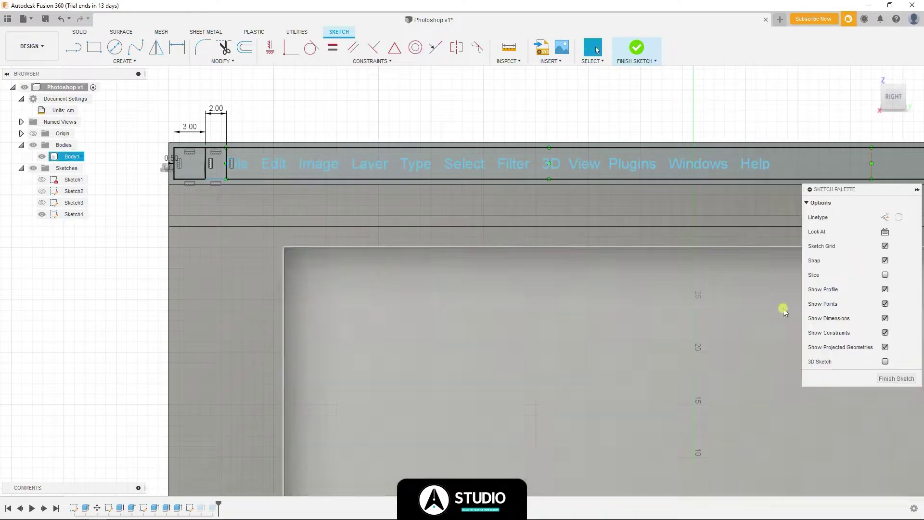
pyautogui.rightClick(703, 166)
pyautogui.click(694, 219)
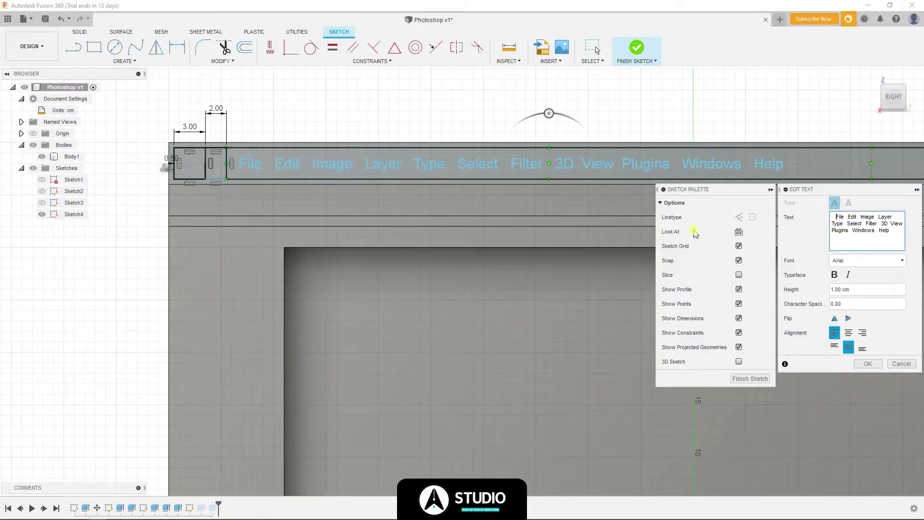
pyautogui.click(868, 363)
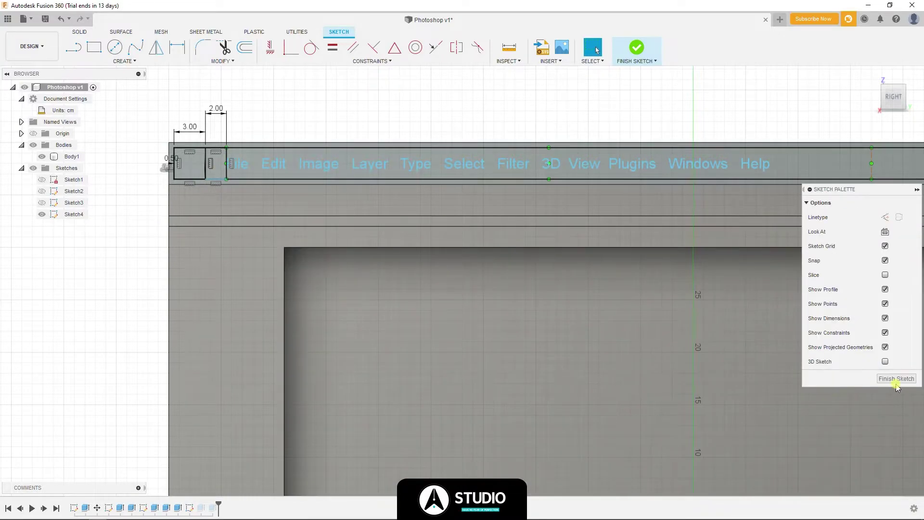
pyautogui.click(893, 377)
# - Reopen Sketch4 for editing and zoom in on the menu lettering
pyautogui.rightClick(58, 226)
pyautogui.click(80, 258)
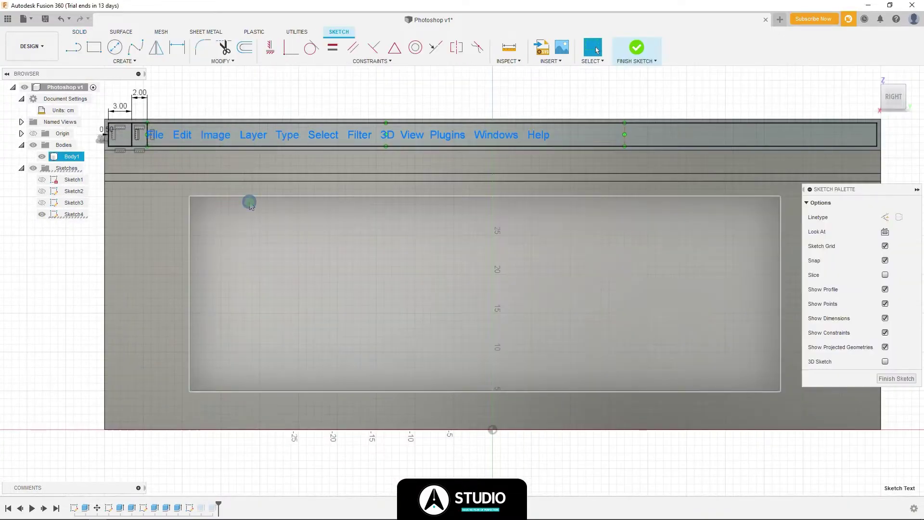
pyautogui.scroll(5, 329, 140)
pyautogui.scroll(3, 429, 115)
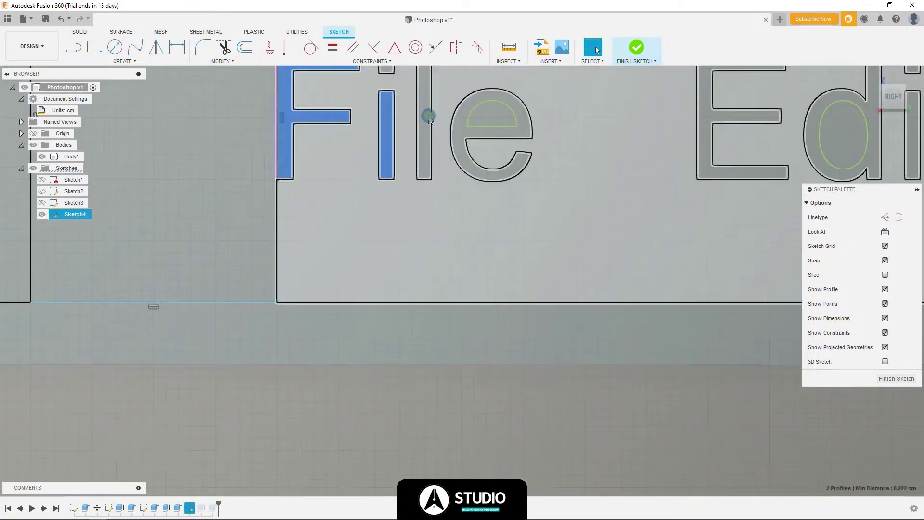
pyautogui.scroll(5, 268, 252)
pyautogui.scroll(5, 336, 268)
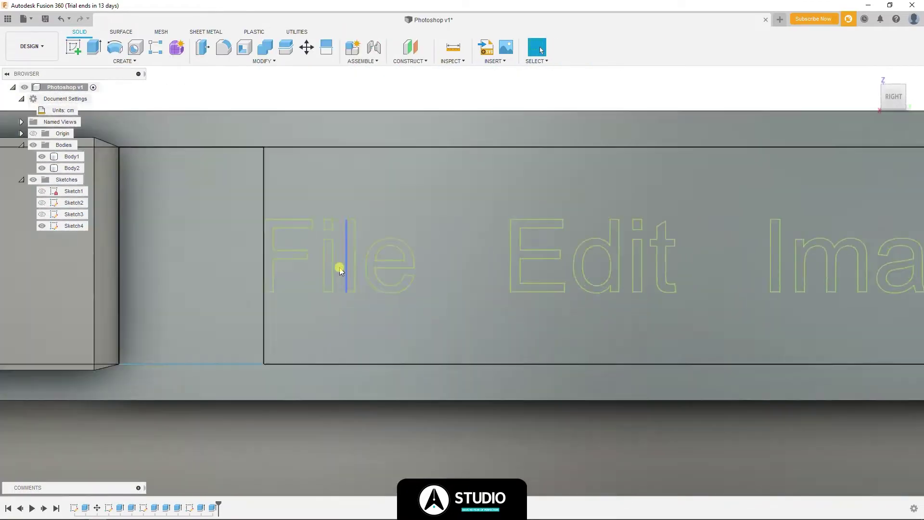
pyautogui.scroll(4, 345, 227)
# - Select the letter profiles of File, Edit and Image
pyautogui.click(345, 224)
pyautogui.click(529, 313)
pyautogui.moveTo(642, 246); pyautogui.dragTo(337, 245, button='middle')
pyautogui.click(729, 234)
pyautogui.click(457, 159)
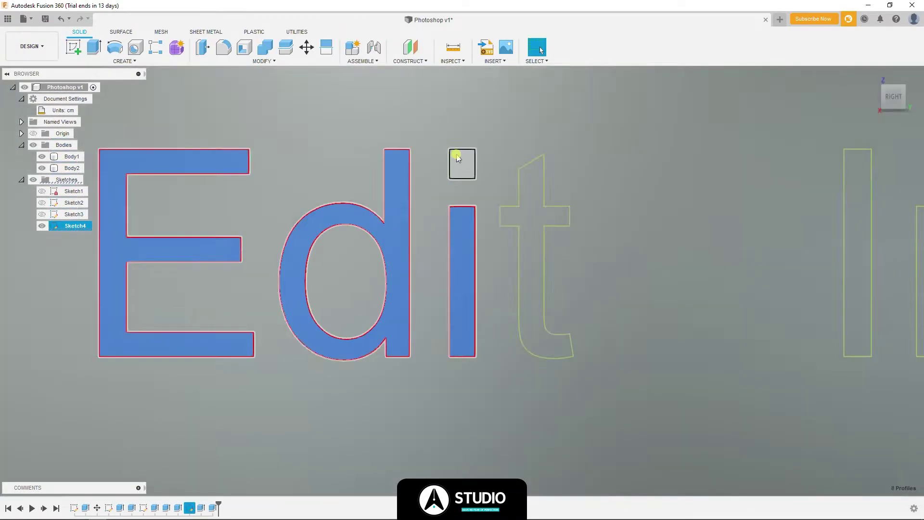
pyautogui.click(350, 265)
pyautogui.scroll(3, 598, 258)
pyautogui.click(599, 257)
pyautogui.click(449, 266)
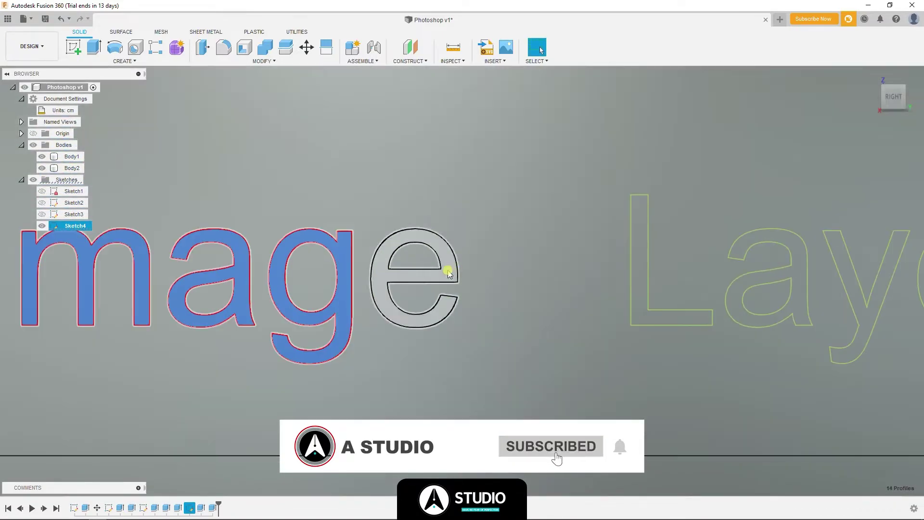
# - Add the letter profiles of Layer and Type to the selection
pyautogui.click(289, 269)
pyautogui.click(403, 273)
pyautogui.click(497, 270)
pyautogui.click(526, 268)
pyautogui.click(641, 269)
pyautogui.scroll(-3, 609, 270)
pyautogui.scroll(3, 533, 254)
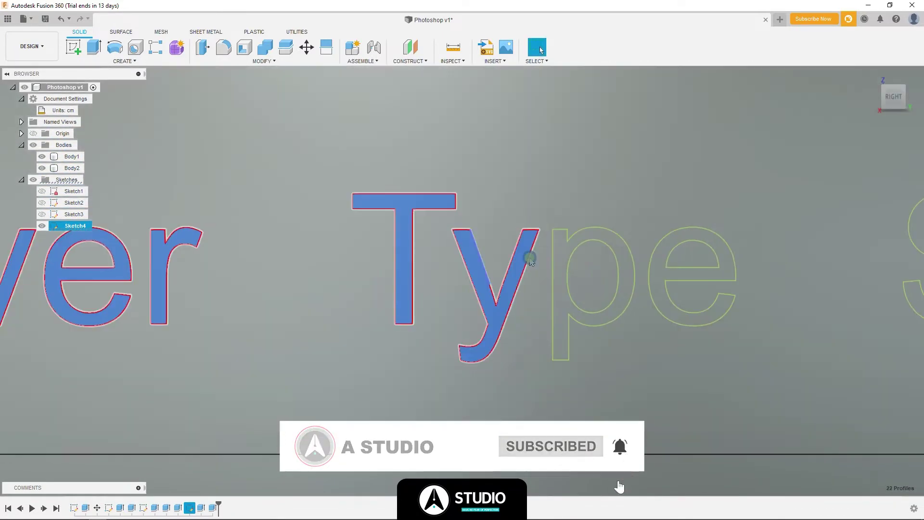
# - Add the letter profiles of Select and Filter to the selection
pyautogui.click(405, 229)
pyautogui.moveTo(751, 245); pyautogui.dragTo(471, 246, button='middle')
pyautogui.click(473, 245)
pyautogui.click(625, 240)
pyautogui.moveTo(766, 241); pyautogui.dragTo(243, 244, button='middle')
pyautogui.click(405, 240)
pyautogui.click(485, 205)
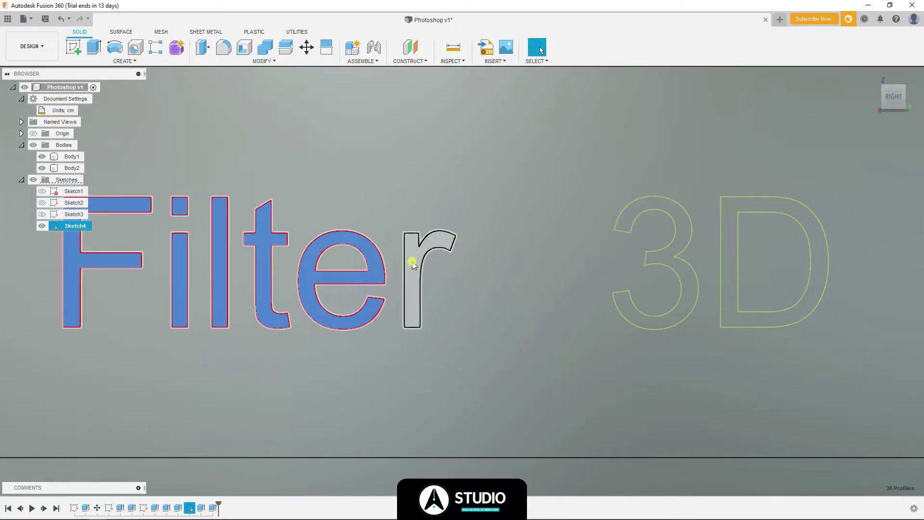
pyautogui.click(412, 258)
pyautogui.click(377, 244)
# - Add the letter profiles of 3D View and Plugins to the selection
pyautogui.moveTo(722, 275); pyautogui.dragTo(366, 274, button='middle')
pyautogui.click(366, 274)
pyautogui.click(422, 255)
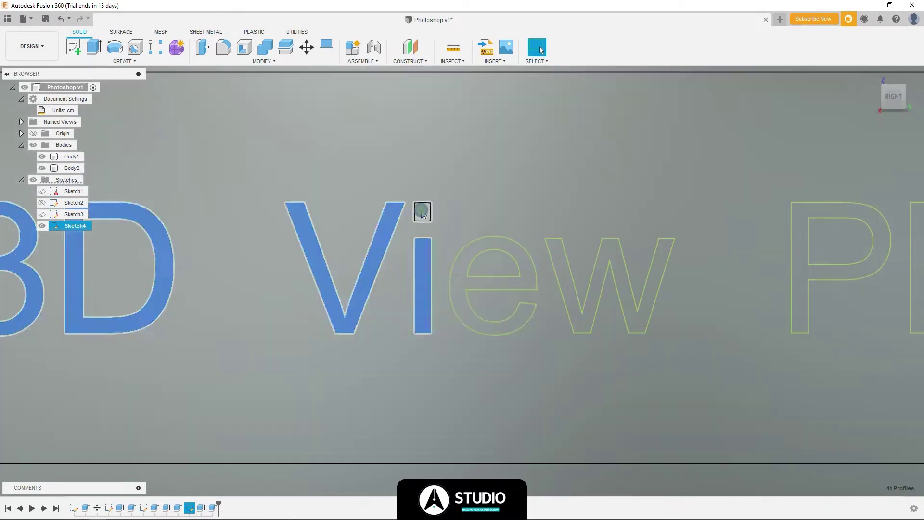
pyautogui.click(560, 262)
pyautogui.moveTo(794, 269); pyautogui.dragTo(402, 269, button='middle')
pyautogui.click(402, 269)
pyautogui.click(532, 275)
pyautogui.moveTo(693, 289); pyautogui.dragTo(217, 289, button='middle')
pyautogui.click(216, 289)
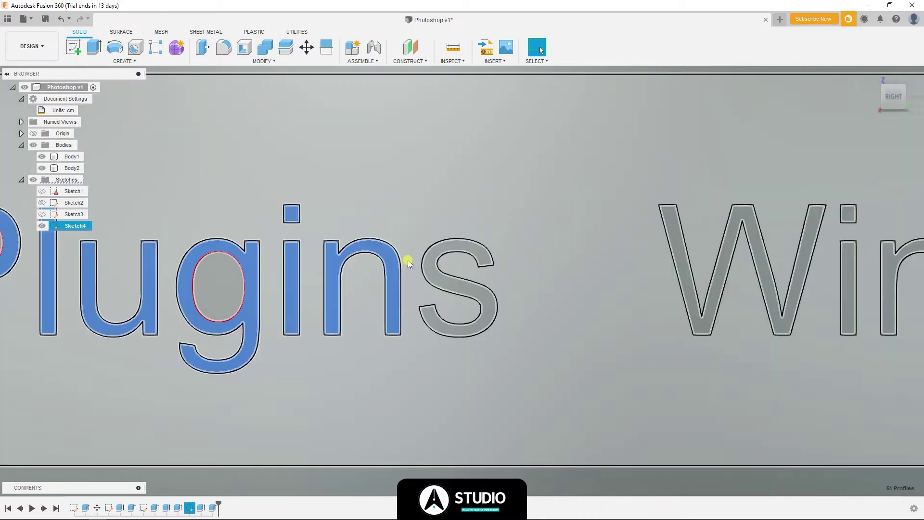
pyautogui.click(428, 264)
# - Add the letter profiles of Windows to the selection
pyautogui.moveTo(720, 315); pyautogui.dragTo(362, 280, button='middle')
pyautogui.click(491, 178)
pyautogui.click(693, 250)
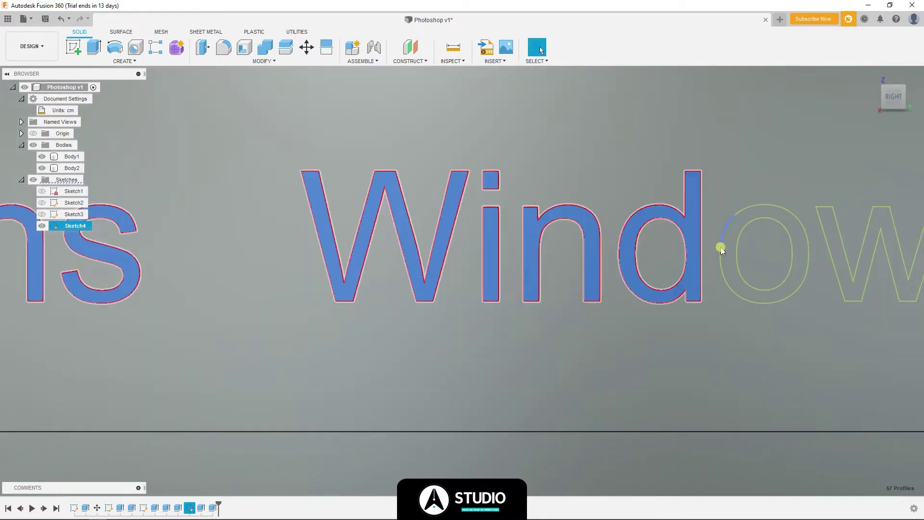
pyautogui.click(722, 250)
pyautogui.moveTo(853, 264); pyautogui.dragTo(388, 268, button='middle')
pyautogui.click(388, 268)
pyautogui.click(563, 270)
# - Add the Help letter profiles and start an Extrude of all selected letters
pyautogui.click(754, 241)
pyautogui.moveTo(887, 243); pyautogui.dragTo(571, 244, button='middle')
pyautogui.click(571, 244)
pyautogui.moveTo(671, 243); pyautogui.dragTo(268, 241, button='middle')
pyautogui.click(246, 241)
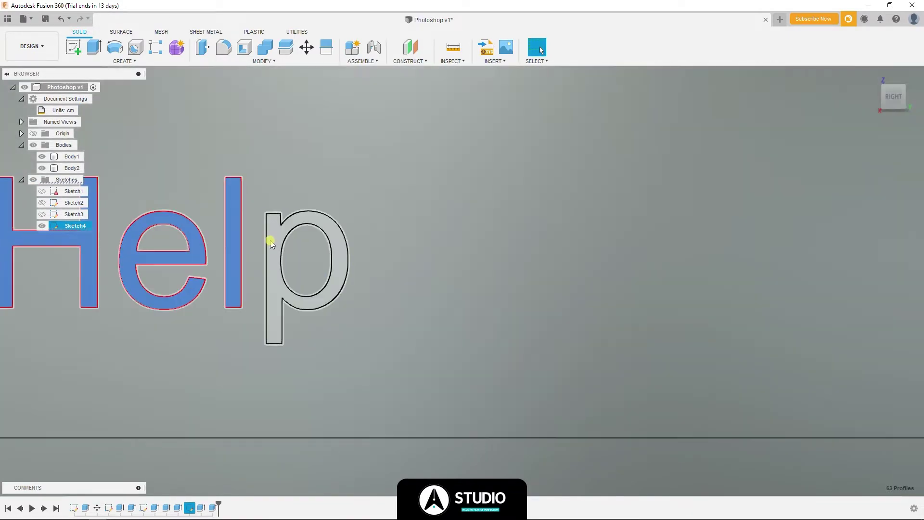
pyautogui.press('e')
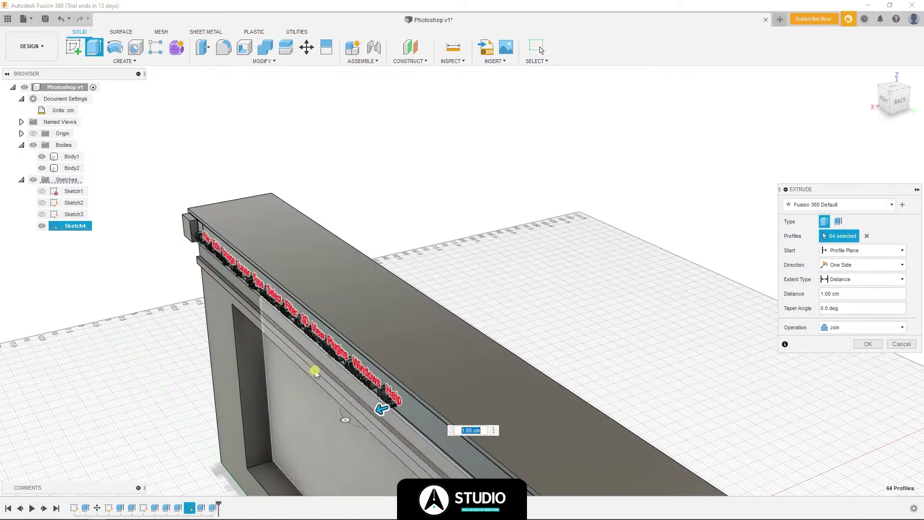
# - Extrude the menu lettering 1 cm onto the top band
pyautogui.scroll(4, 184, 230)
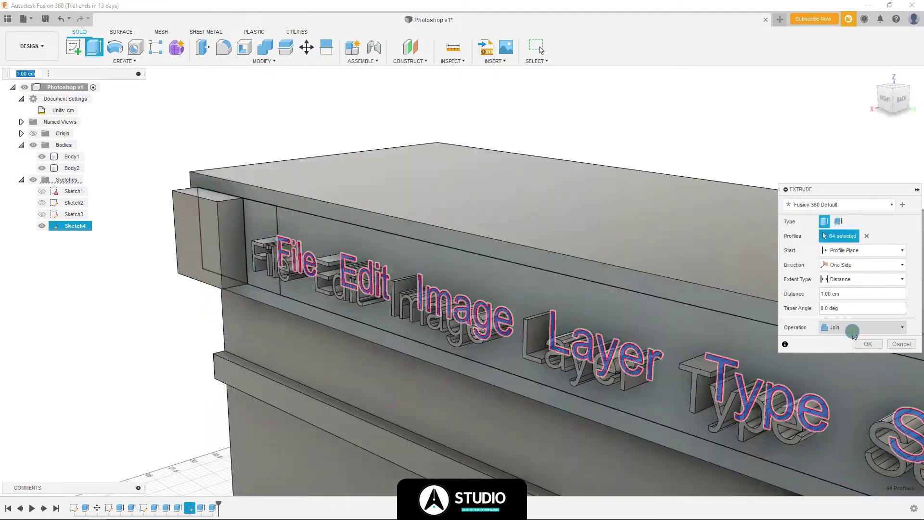
pyautogui.click(868, 344)
pyautogui.click(21, 145)
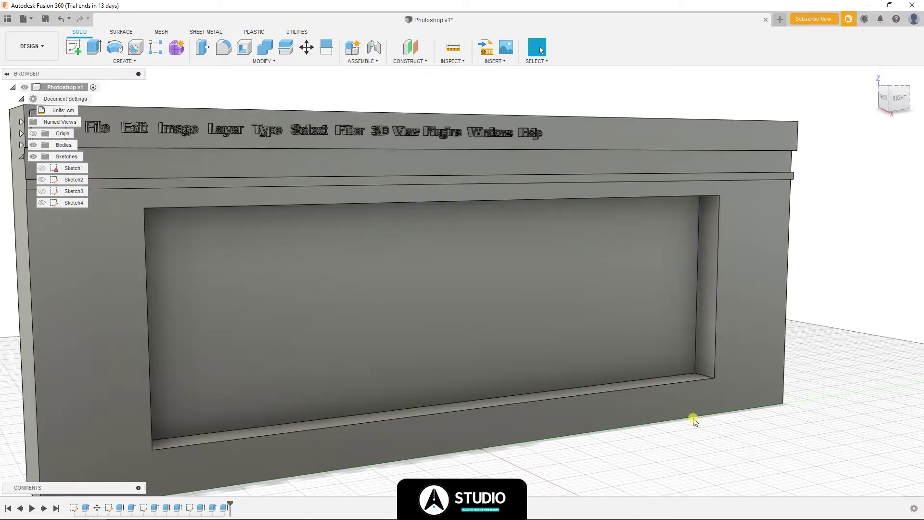
# - Change the lettering extrusion's operation to New Body
pyautogui.rightClick(225, 507)
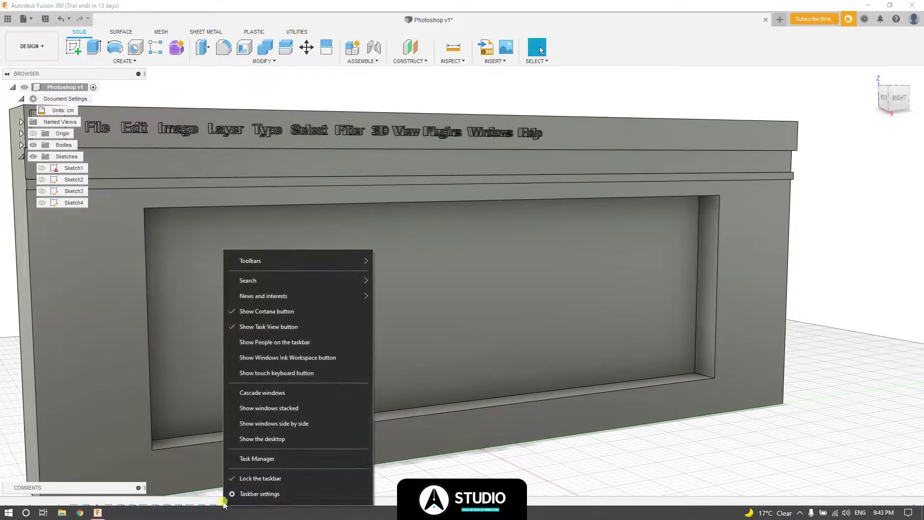
pyautogui.click(291, 415)
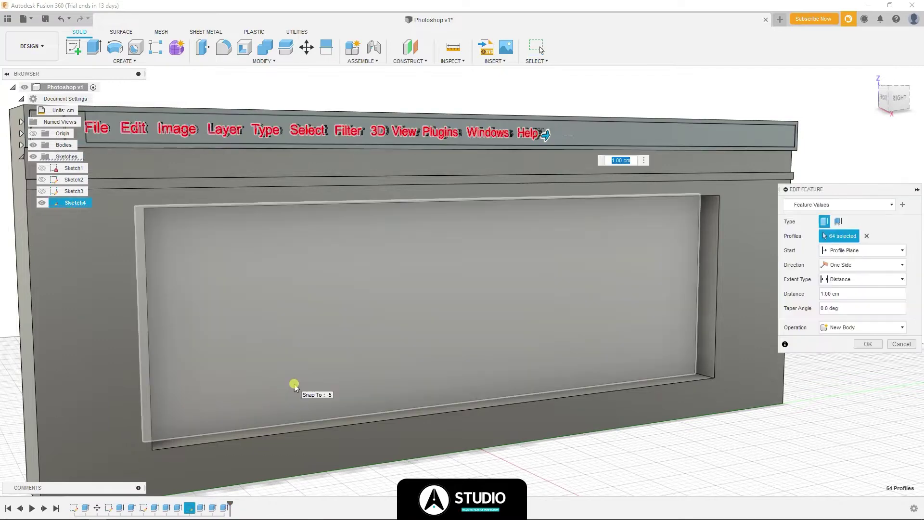
pyautogui.press('Return')
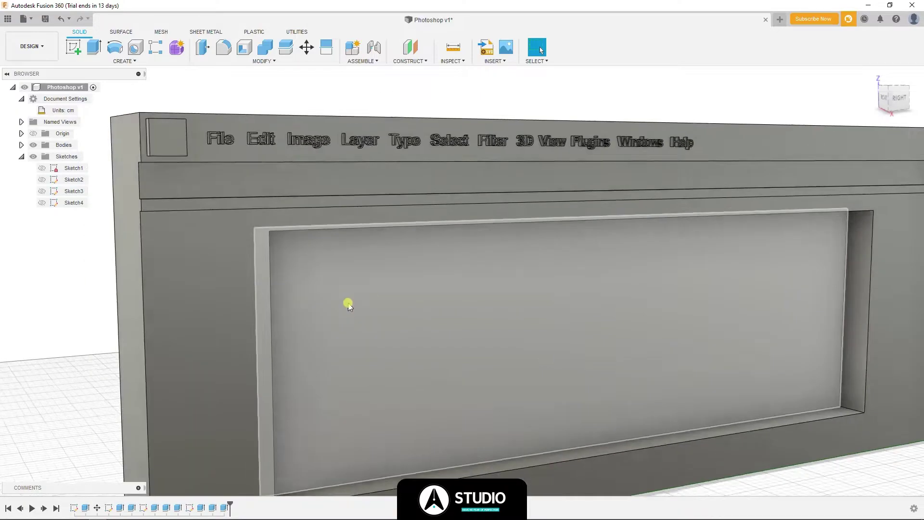
pyautogui.scroll(-3, 381, 279)
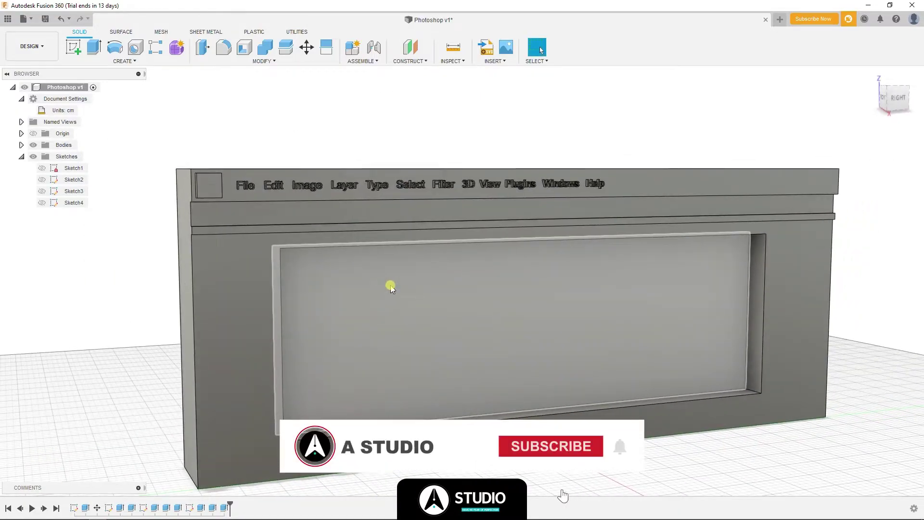
pyautogui.scroll(4, 272, 249)
pyautogui.moveTo(308, 251); pyautogui.dragTo(189, 148, button='right')
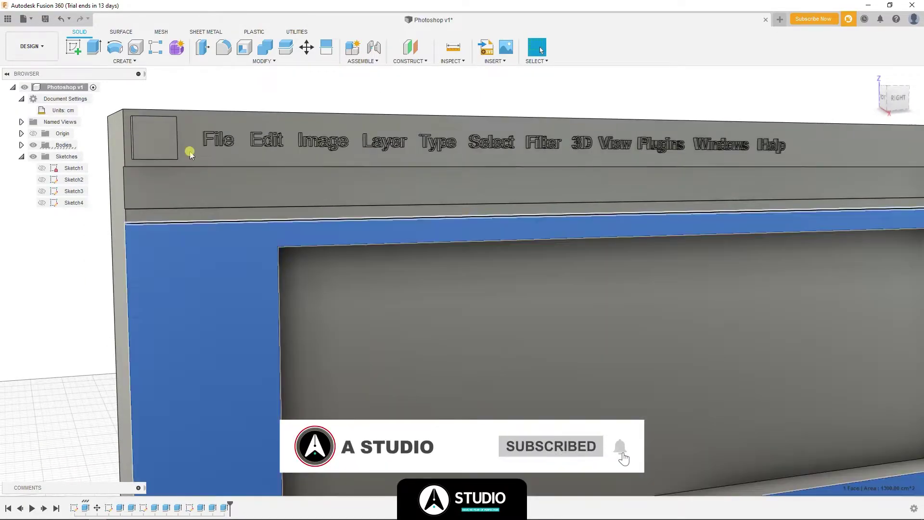
# - Sketch a 2 × 0.5 cm rectangle on the panel's front face
pyautogui.press('r')
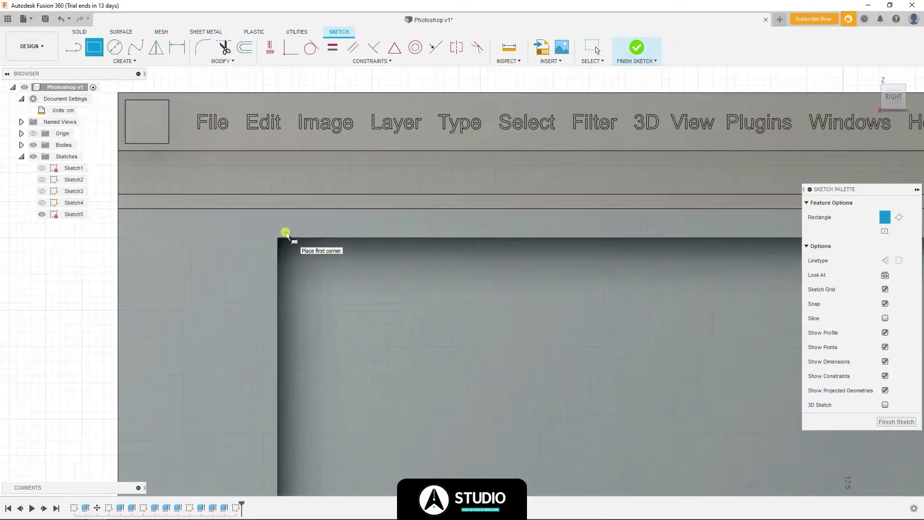
pyautogui.press('l')
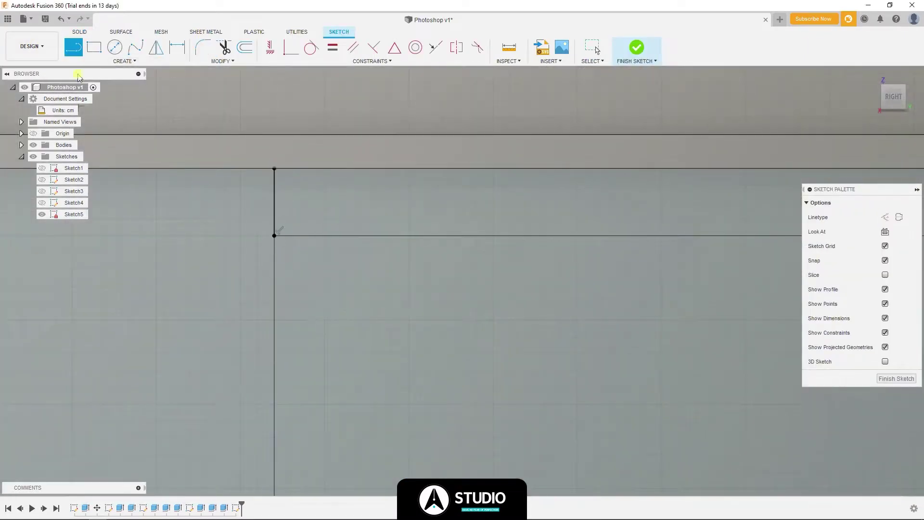
pyautogui.press('r')
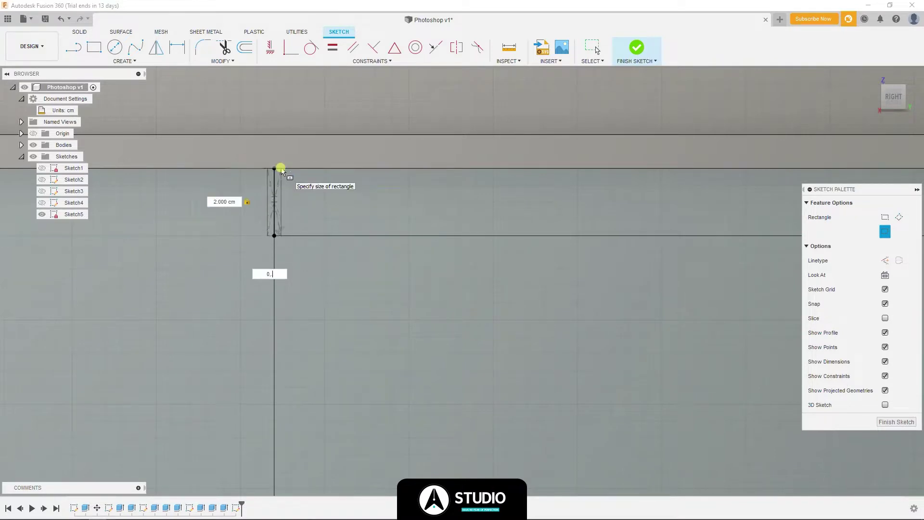
pyautogui.write('05')
pyautogui.press('Return')
pyautogui.press('Escape')
# - Shift a rectangle edge by 25 and copy the small rectangle beside itself
pyautogui.click(274, 189)
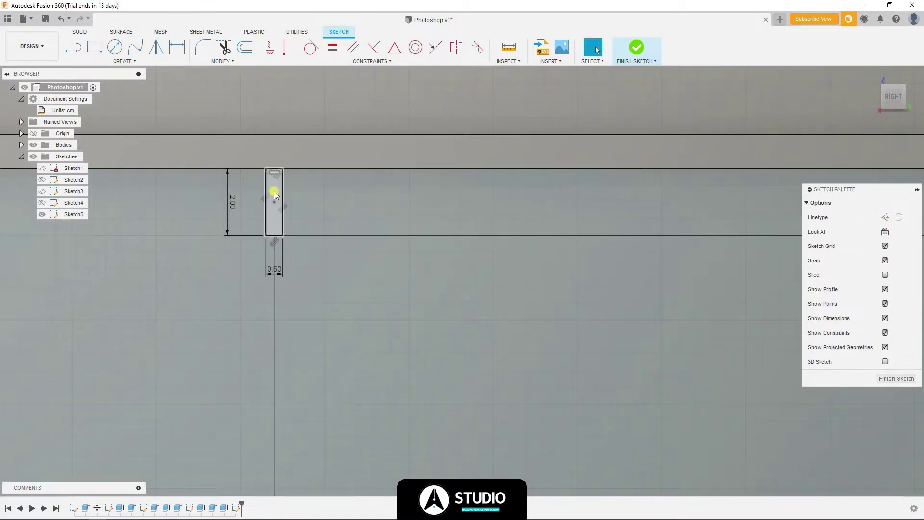
pyautogui.press('m')
pyautogui.moveTo(308, 226); pyautogui.dragTo(327, 226)
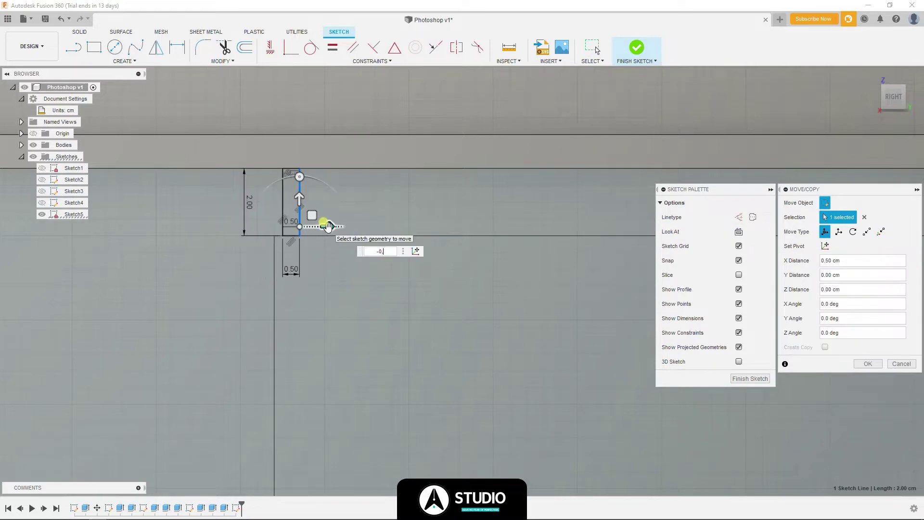
pyautogui.write('25')
pyautogui.press('Escape')
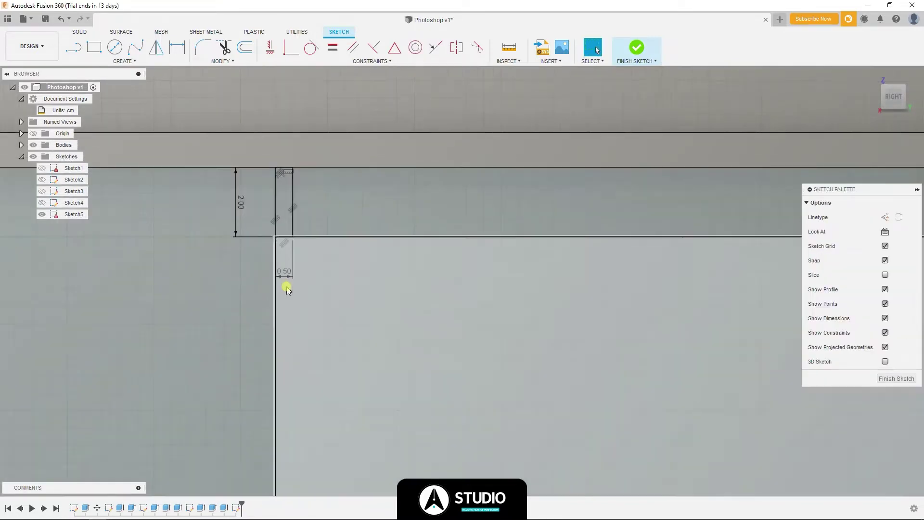
pyautogui.moveTo(287, 284); pyautogui.dragTo(293, 186)
pyautogui.press('m')
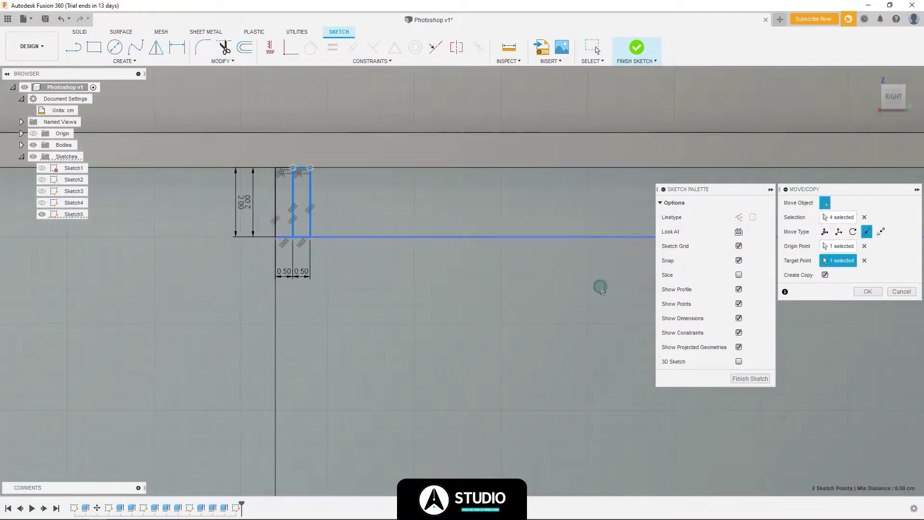
# - Draw a long rectangle along the recess top, then extrude both shapes 0.5 cm
pyautogui.press('r')
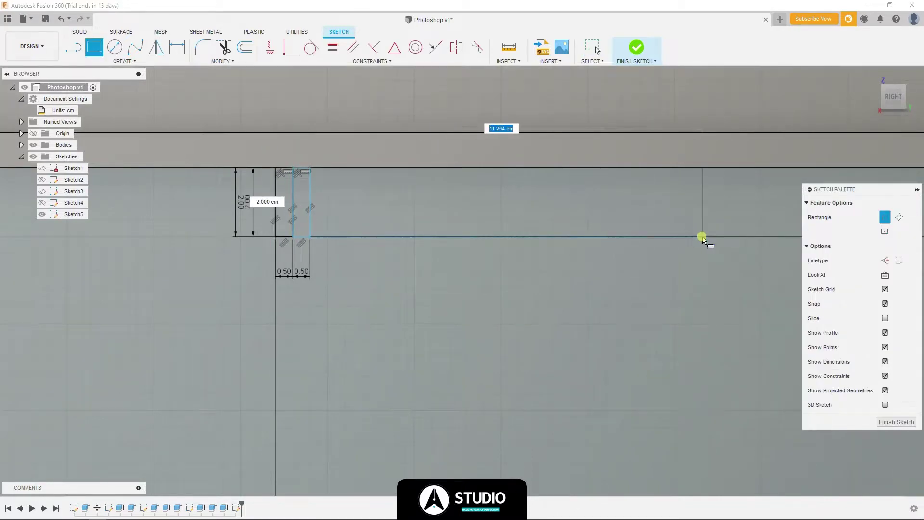
pyautogui.click(701, 238)
pyautogui.write('e0.5')
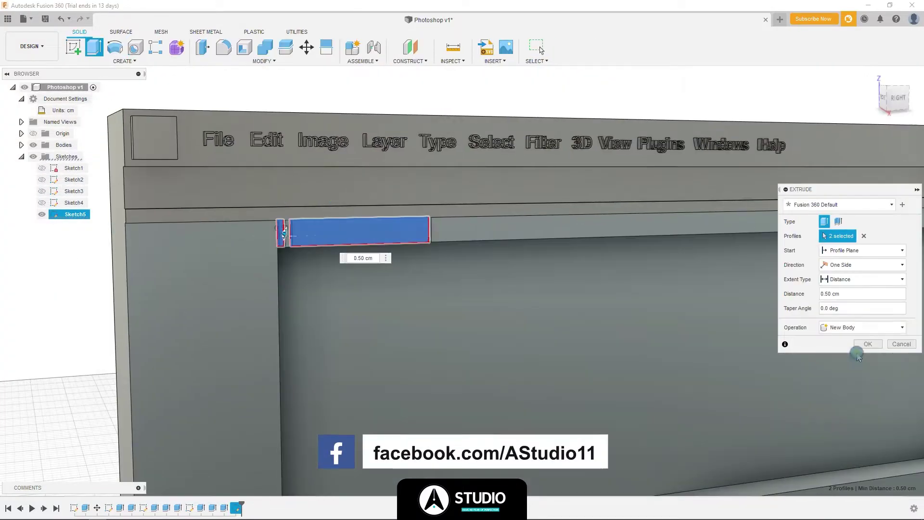
pyautogui.click(866, 343)
# - Start a new sketch on the tab's face
pyautogui.scroll(3, 254, 248)
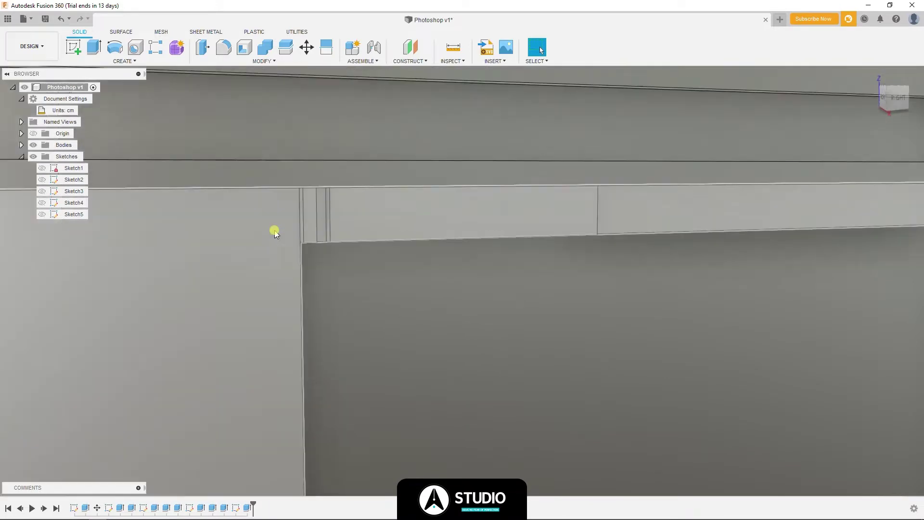
pyautogui.scroll(2, 274, 231)
pyautogui.scroll(-5, 324, 246)
pyautogui.scroll(-2, 341, 258)
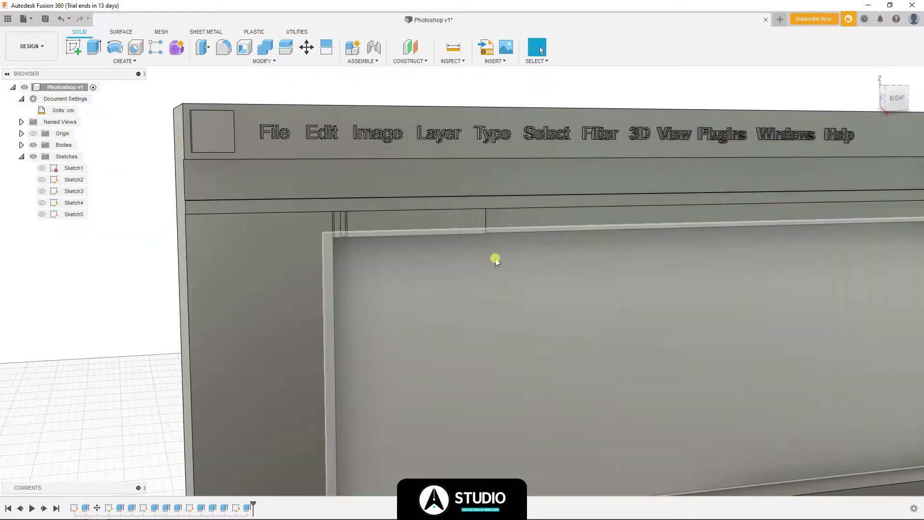
pyautogui.click(428, 242)
pyautogui.click(73, 47)
pyautogui.click(124, 61)
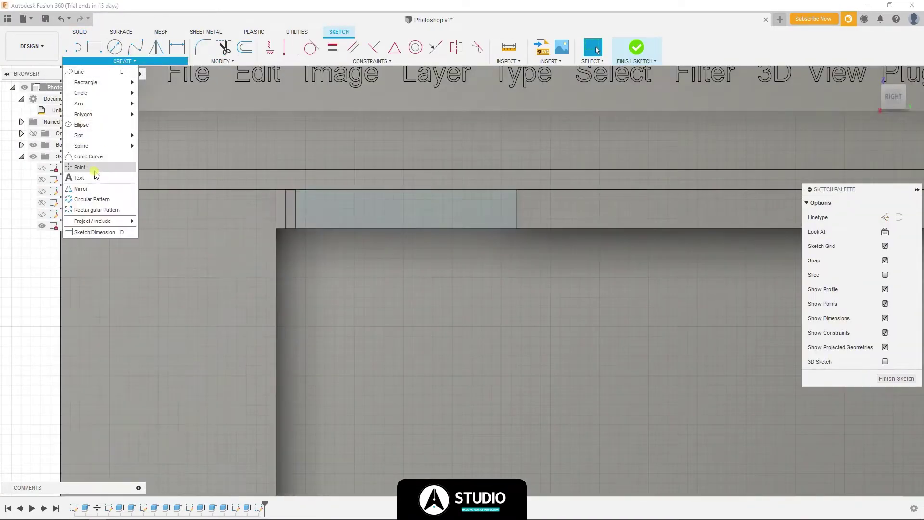
pyautogui.click(96, 177)
pyautogui.press('Escape')
# - Offset the tab rectangle's outline 0.3 cm inward
pyautogui.doubleClick(296, 202)
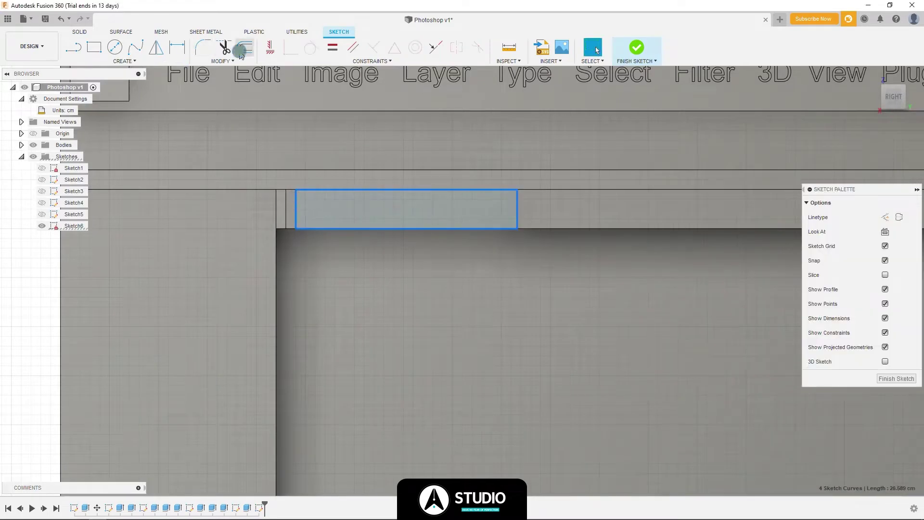
pyautogui.click(241, 50)
pyautogui.write('0.3')
pyautogui.press('Return')
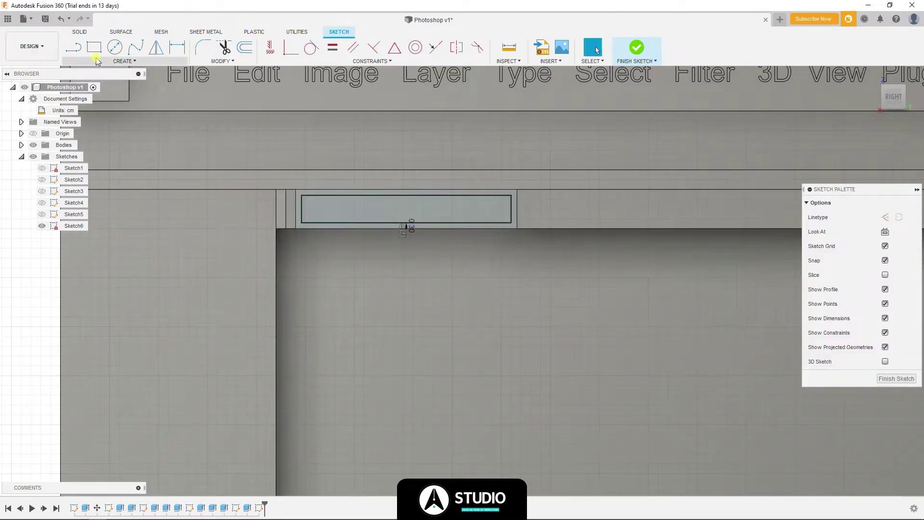
# - Add centred bold text 'New Design @ 100% (Rgb/32)*' inside the inner rectangle
pyautogui.click(96, 59)
pyautogui.click(87, 176)
pyautogui.click(301, 195)
pyautogui.click(511, 222)
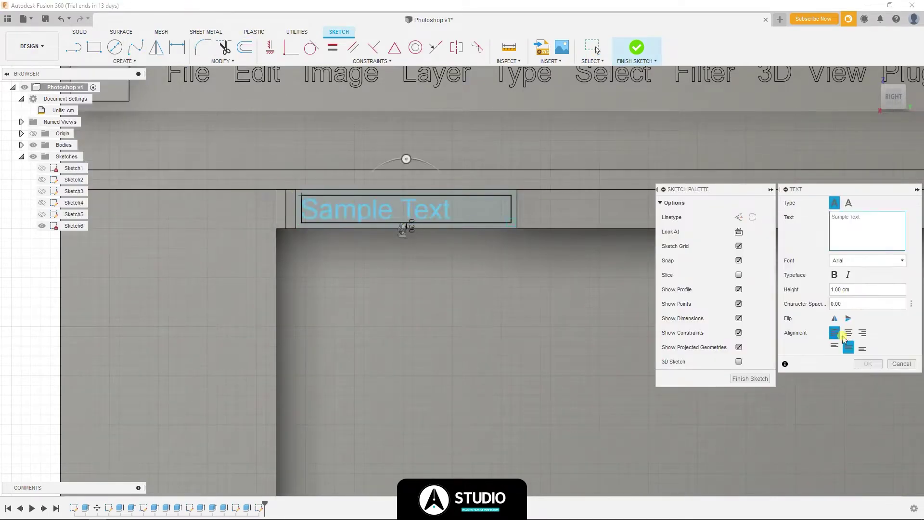
pyautogui.click(846, 334)
pyautogui.click(837, 274)
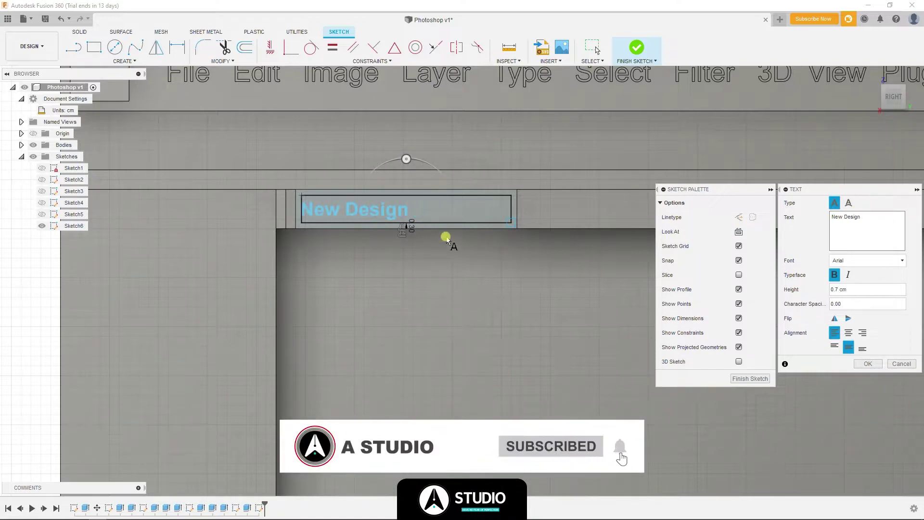
pyautogui.write(' @ 100% (Rgb/32)*')
pyautogui.write('0.5')
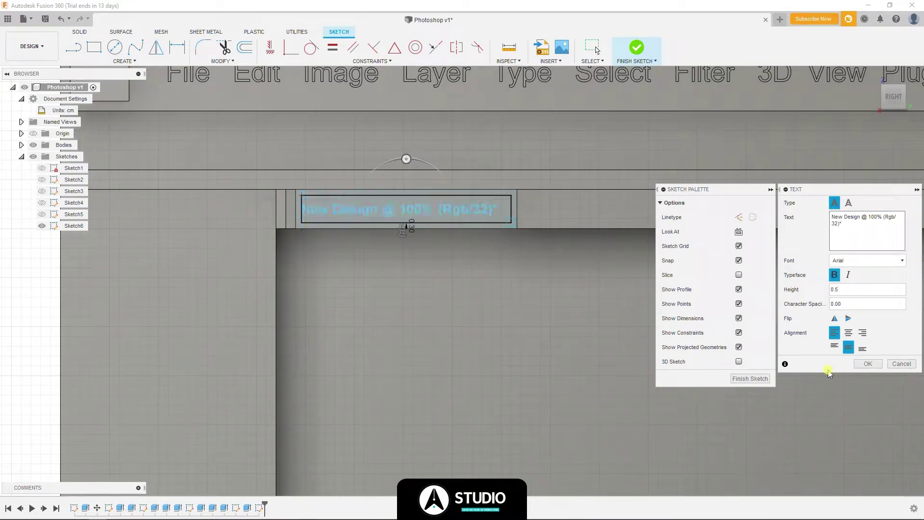
pyautogui.click(866, 363)
# - Explode the label text and begin selecting the N, e and w profiles
pyautogui.rightClick(412, 237)
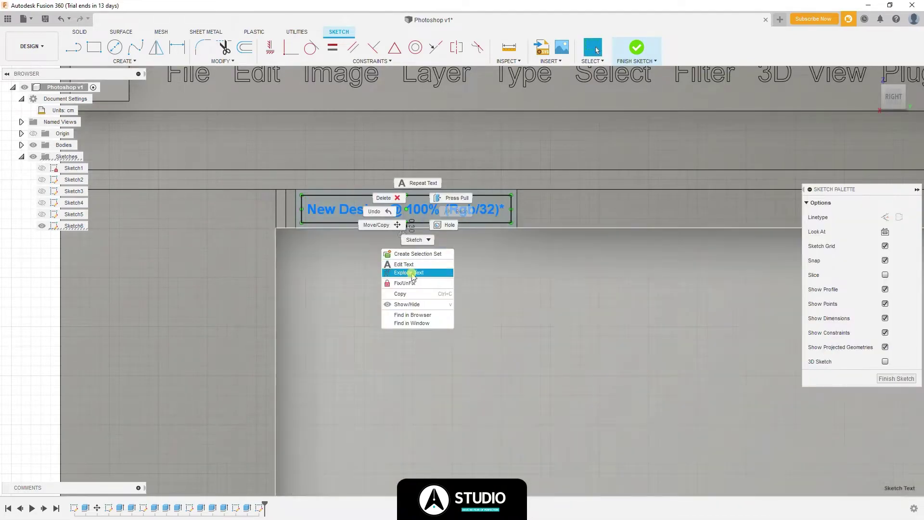
pyautogui.click(392, 275)
pyautogui.scroll(5, 258, 276)
pyautogui.click(258, 275)
pyautogui.click(282, 263)
pyautogui.click(347, 250)
# - Add the label letter profiles from D through the '(' to the selection
pyautogui.click(446, 276)
pyautogui.moveTo(442, 276); pyautogui.dragTo(247, 275, button='middle')
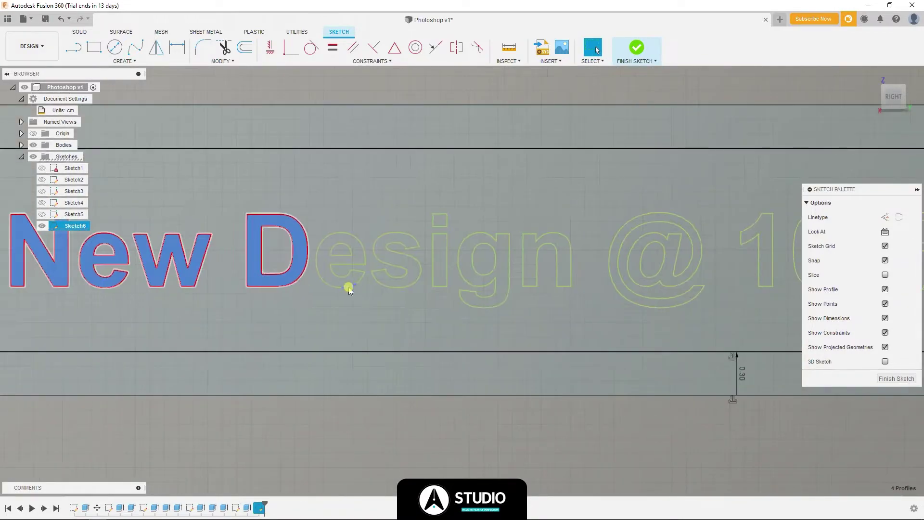
pyautogui.click(356, 284)
pyautogui.click(389, 285)
pyautogui.scroll(3, 437, 274)
pyautogui.click(439, 264)
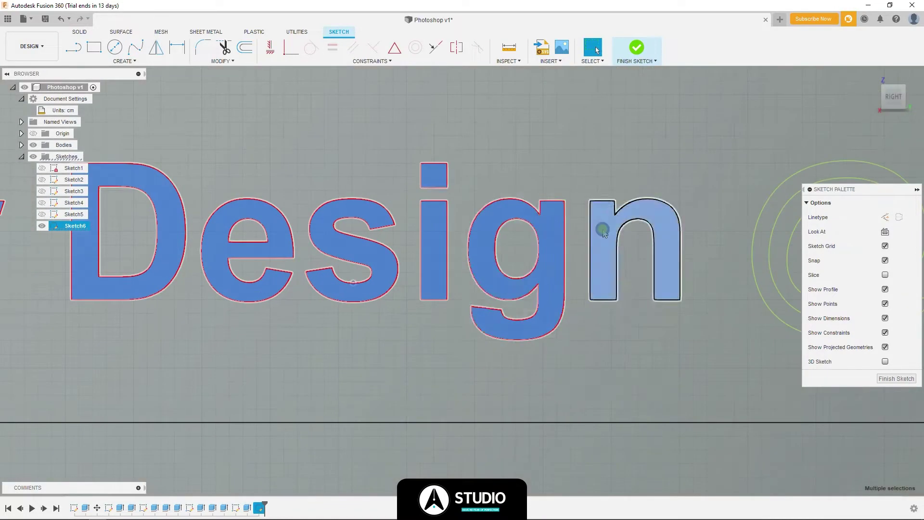
pyautogui.moveTo(599, 247); pyautogui.dragTo(121, 247, button='middle')
pyautogui.click(480, 206)
pyautogui.click(166, 241)
pyautogui.click(321, 204)
pyautogui.click(378, 217)
pyautogui.click(482, 279)
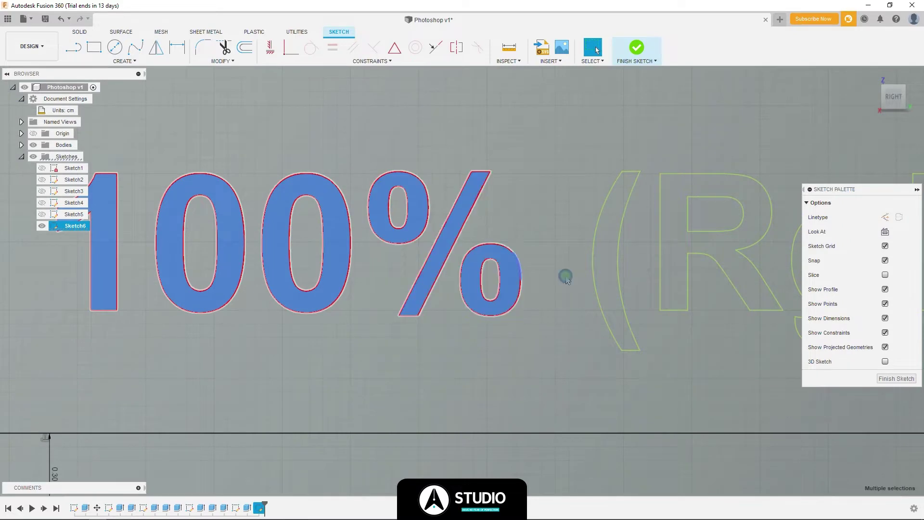
# - Select the remaining profiles 'Rgb/32)*' and extrude all label letters 0.50 cm
pyautogui.moveTo(770, 265)
pyautogui.mouseDown(button='middle')
pyautogui.moveTo(538, 258)
pyautogui.moveTo(279, 272)
pyautogui.mouseUp(button='middle')
pyautogui.click(559, 264)
pyautogui.click(279, 272)
pyautogui.click(501, 260)
pyautogui.click(588, 265)
pyautogui.moveTo(588, 264); pyautogui.dragTo(332, 264, button='middle')
pyautogui.click(486, 201)
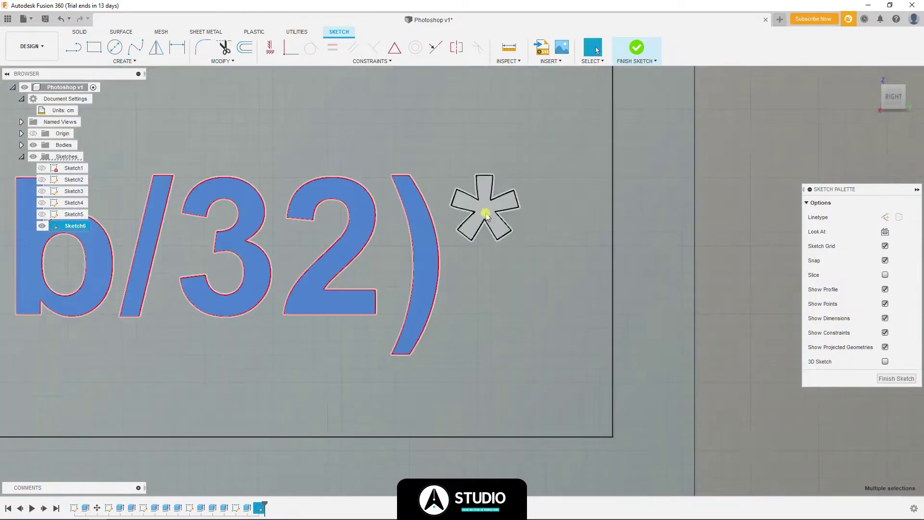
pyautogui.press('e')
pyautogui.click(862, 345)
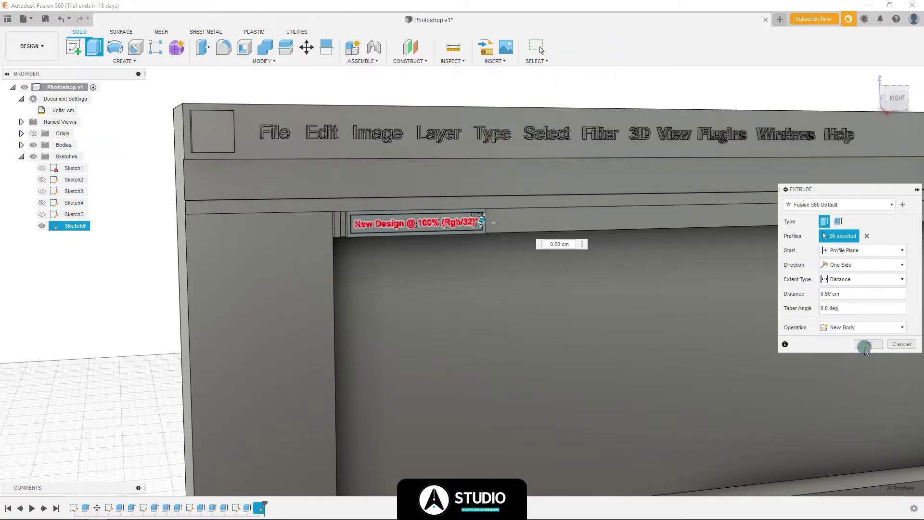
# - Orbit and pan the model to inspect the raised tab label
pyautogui.scroll(5, 330, 223)
pyautogui.moveTo(330, 223)
pyautogui.keyDown('shift'); pyautogui.mouseDown(button='middle')
pyautogui.moveTo(374, 235)
pyautogui.moveTo(354, 330)
pyautogui.mouseUp(button='middle'); pyautogui.keyUp('shift')
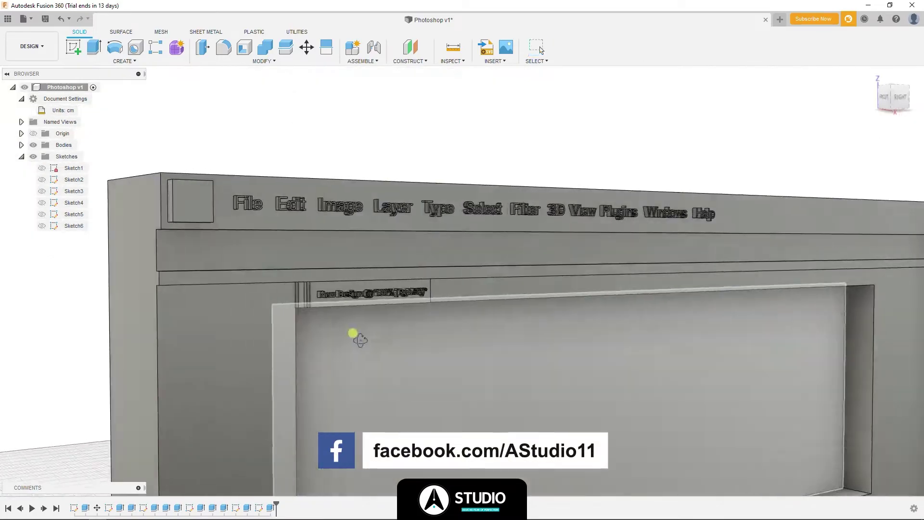
pyautogui.scroll(-5, 355, 330)
pyautogui.press('m')
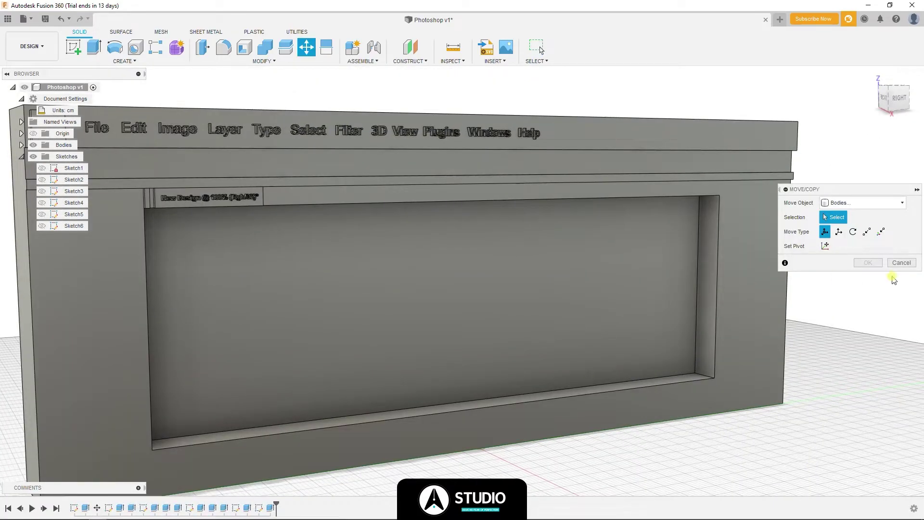
pyautogui.click(541, 49)
pyautogui.moveTo(33, 181); pyautogui.dragTo(185, 179, button='middle')
# - Start a sketch on the logo square and offset its edges 0.30 cm inward
pyautogui.click(216, 124)
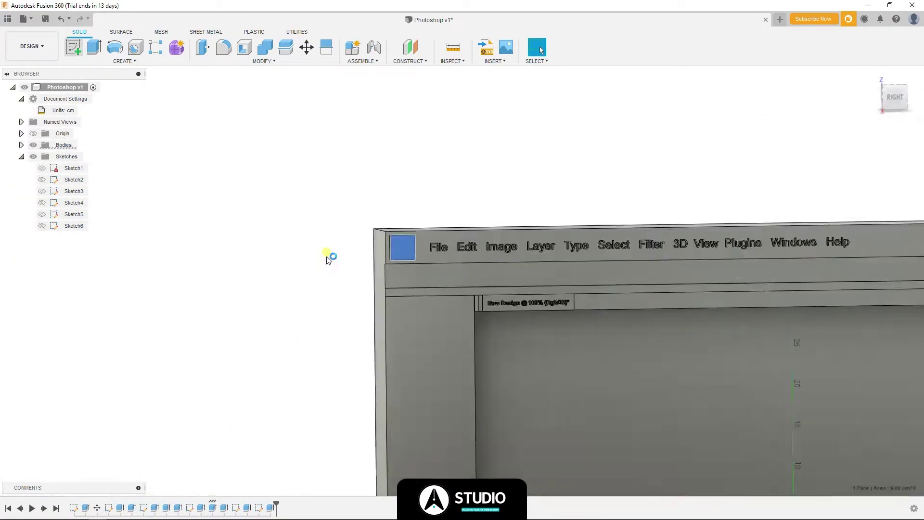
pyautogui.press('o')
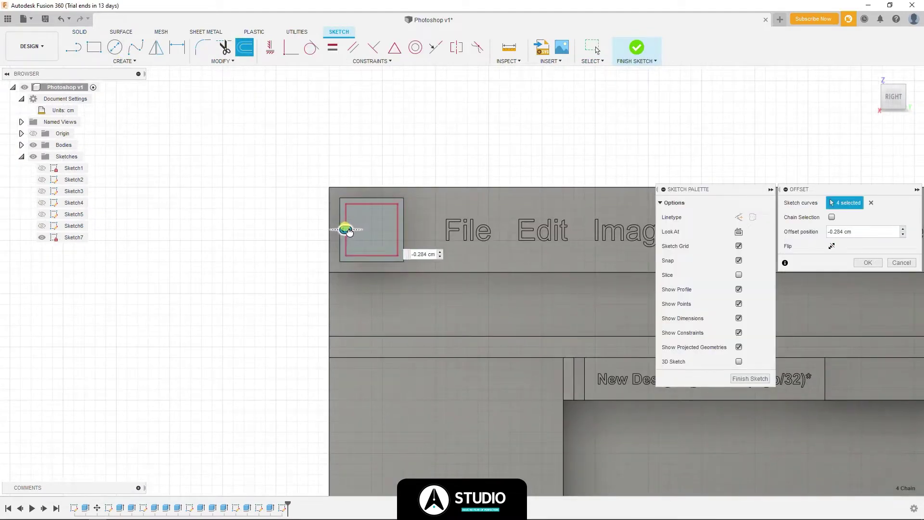
pyautogui.write('.3')
pyautogui.press('Return')
# - Add 'PS' text at 1.2 cm inside the square, trying Arial Black and Berlin Sans FB Demi fonts
pyautogui.click(124, 61)
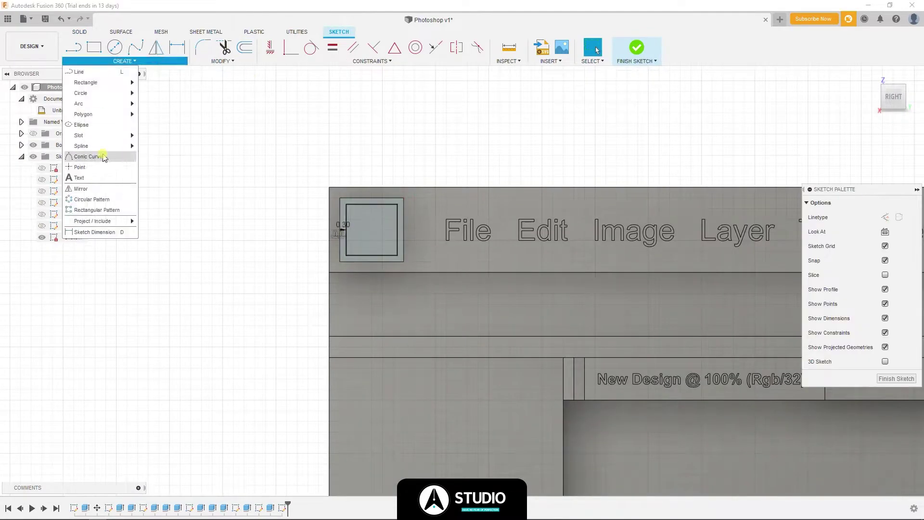
pyautogui.click(91, 166)
pyautogui.write('PS')
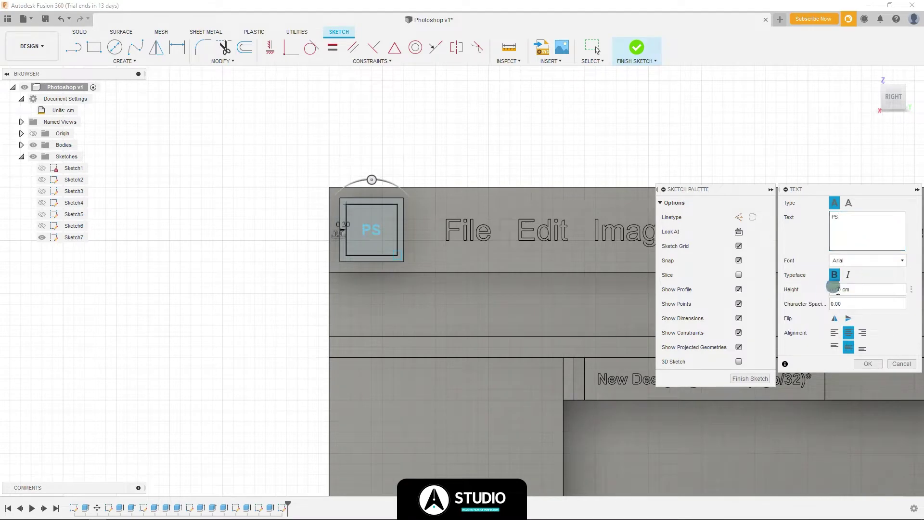
pyautogui.write('2')
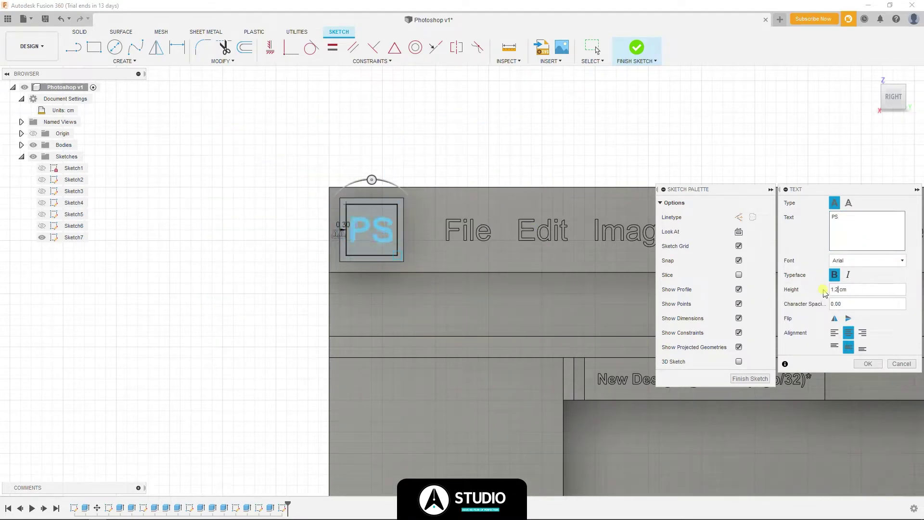
pyautogui.click(881, 263)
pyautogui.click(877, 347)
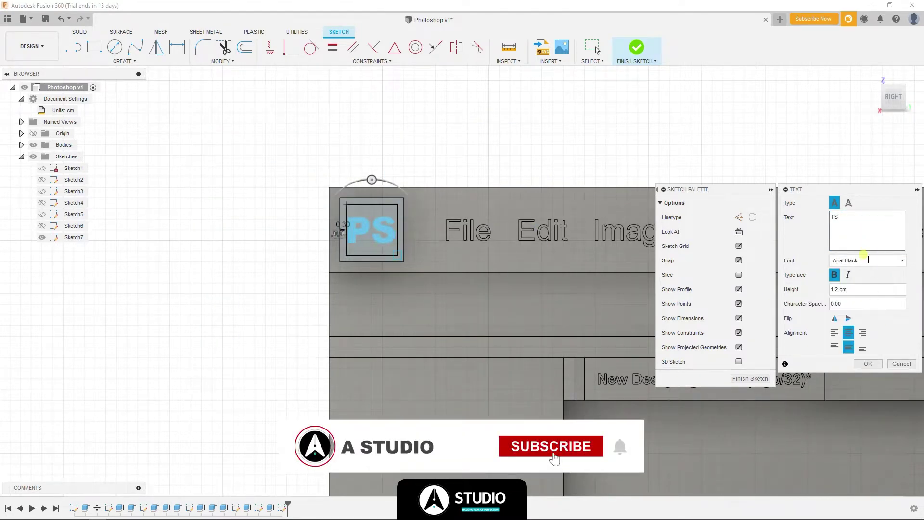
pyautogui.click(867, 261)
pyautogui.scroll(-3, 874, 327)
pyautogui.scroll(-3, 874, 327)
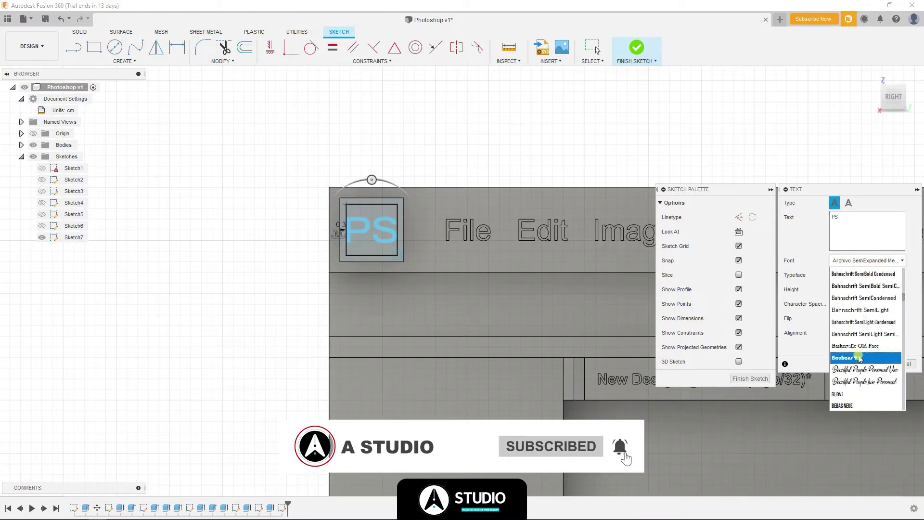
pyautogui.scroll(-3, 880, 313)
pyautogui.click(879, 322)
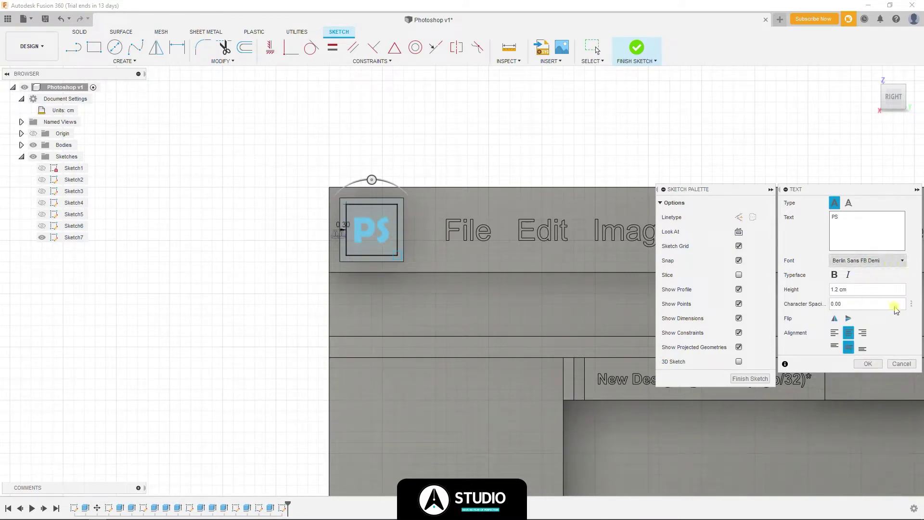
# - Set the PS text font to Cairo Black, then finish the sketch to extrude the letters
pyautogui.click(867, 260)
pyautogui.scroll(-2, 860, 372)
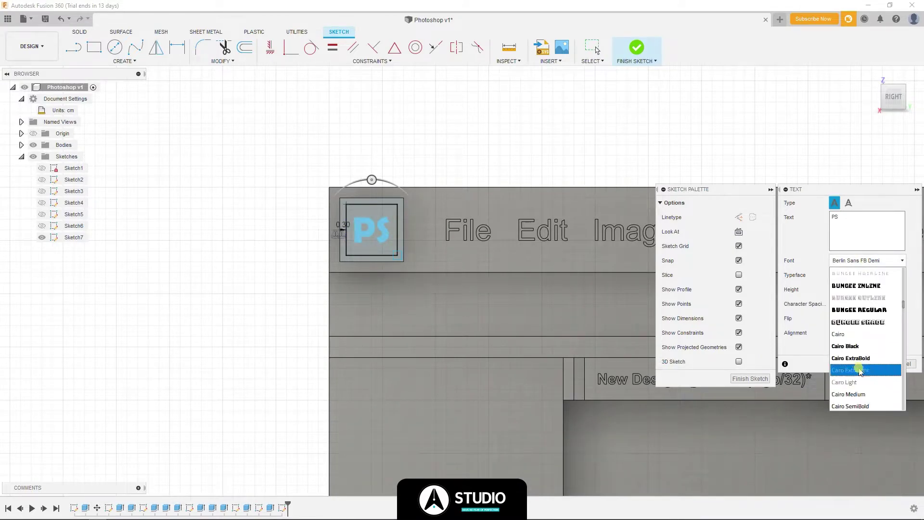
pyautogui.click(865, 348)
pyautogui.click(873, 364)
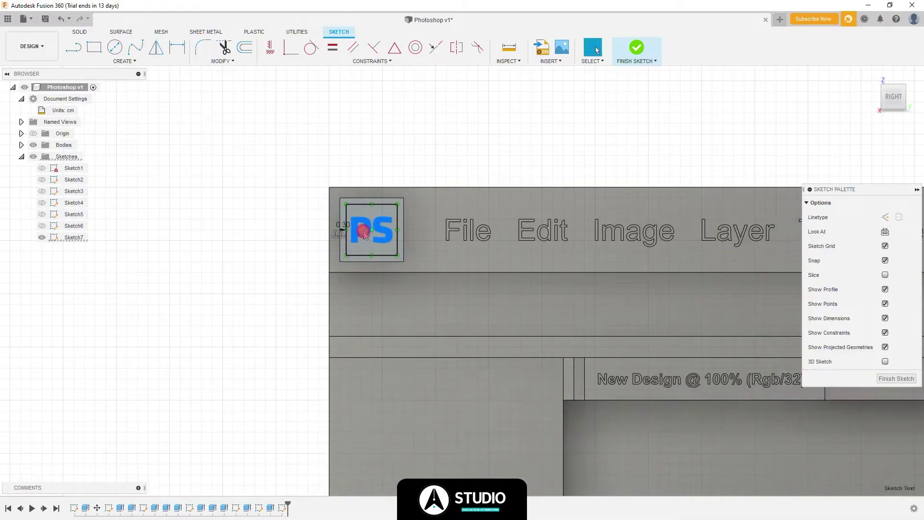
pyautogui.rightClick(365, 231)
pyautogui.click(400, 218)
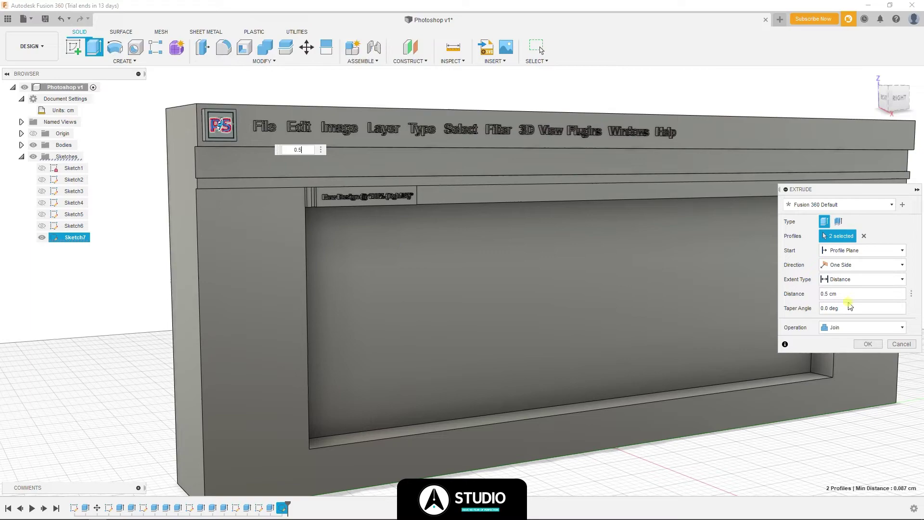
# - Confirm the 0.50 cm extrusion of the PS letters
pyautogui.click(868, 344)
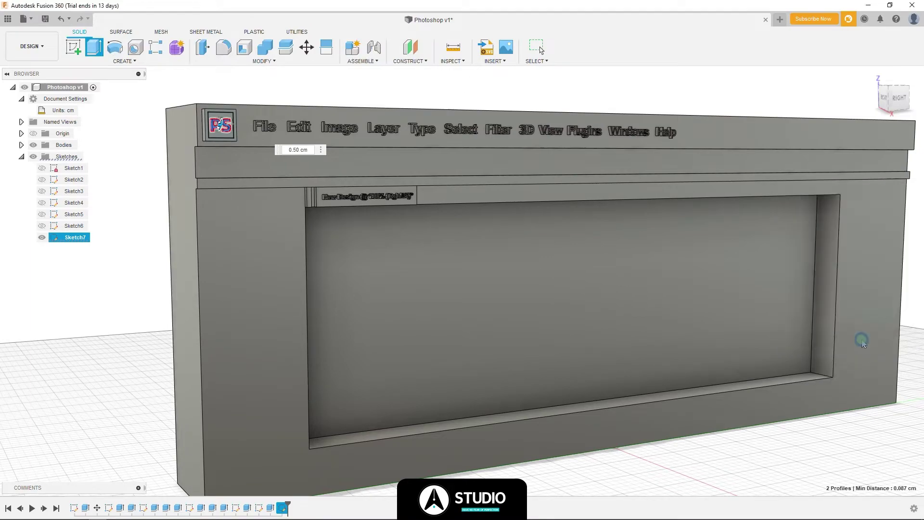
pyautogui.scroll(5, 276, 198)
pyautogui.click(21, 145)
pyautogui.scroll(-5, 81, 253)
pyautogui.scroll(-10, 81, 253)
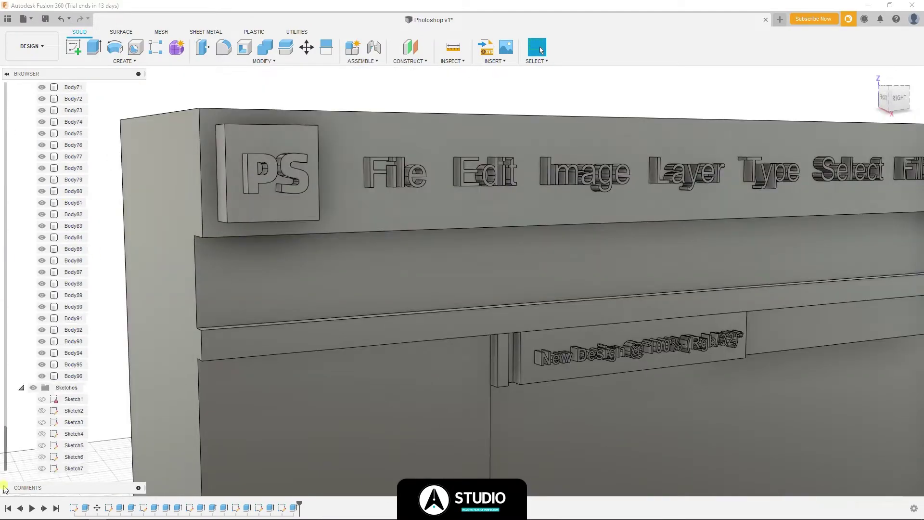
# - Non-uniformly scale Body95 and Body96 to Y 1.108 and Z 1.385, making the letters taller and deeper
pyautogui.click(73, 376)
pyautogui.keyDown('shift'); pyautogui.click(73, 364); pyautogui.keyUp('shift')
pyautogui.click(264, 61)
pyautogui.click(236, 155)
pyautogui.click(862, 231)
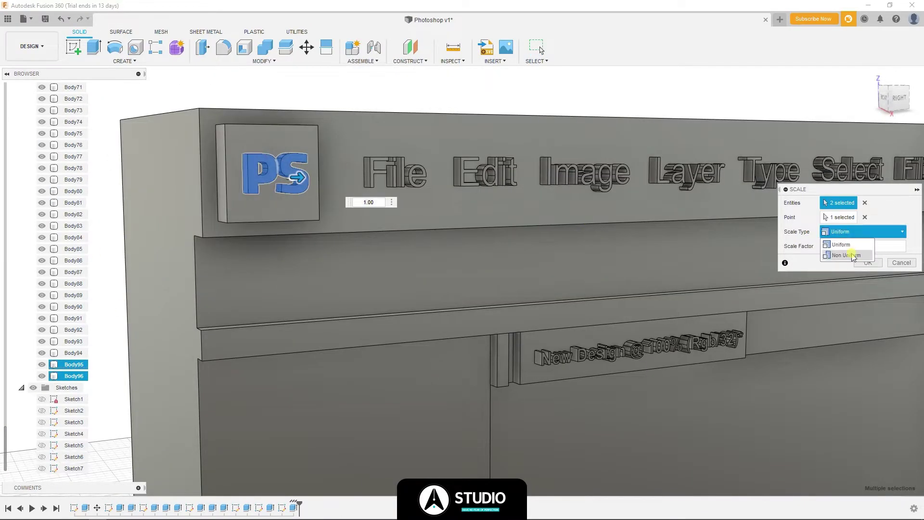
pyautogui.click(840, 248)
pyautogui.moveTo(287, 149); pyautogui.dragTo(287, 129)
pyautogui.click(903, 104)
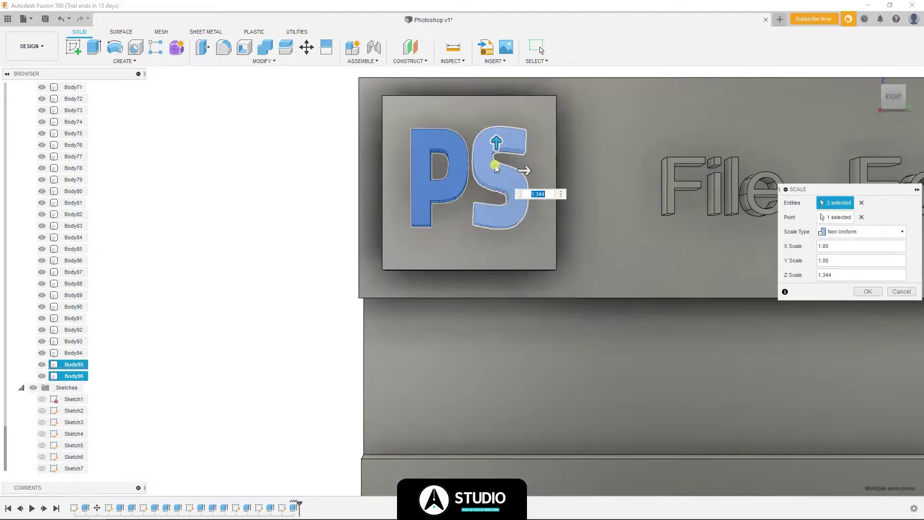
pyautogui.moveTo(529, 171); pyautogui.dragTo(538, 172)
pyautogui.moveTo(503, 147); pyautogui.dragTo(501, 141)
pyautogui.click(865, 290)
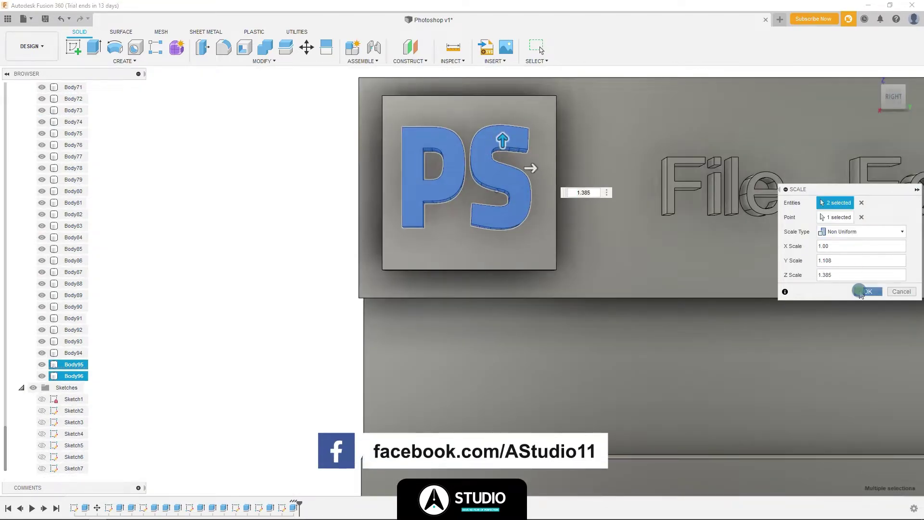
# - Move the bottom faces of the P and S letters down 0.20 cm
pyautogui.scroll(3, 470, 167)
pyautogui.scroll(2, 470, 168)
pyautogui.scroll(2, 471, 168)
pyautogui.click(423, 161)
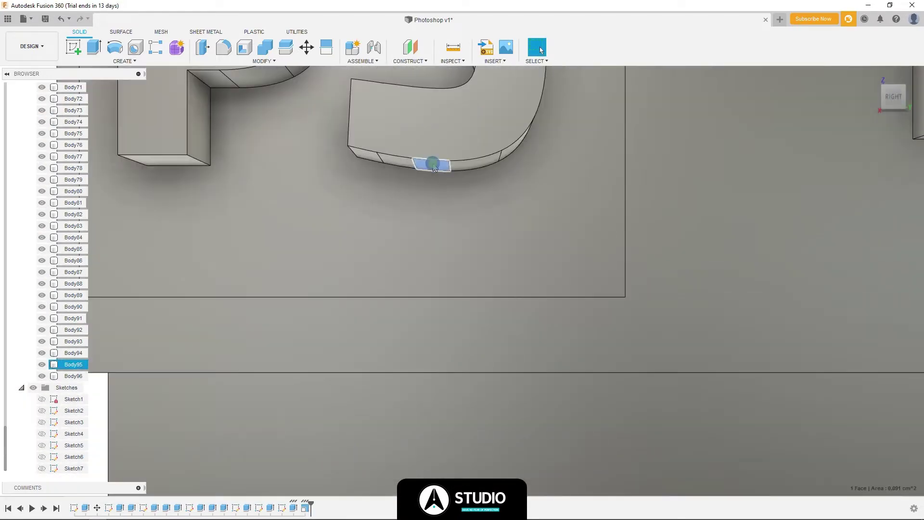
pyautogui.press('m')
pyautogui.click(399, 164)
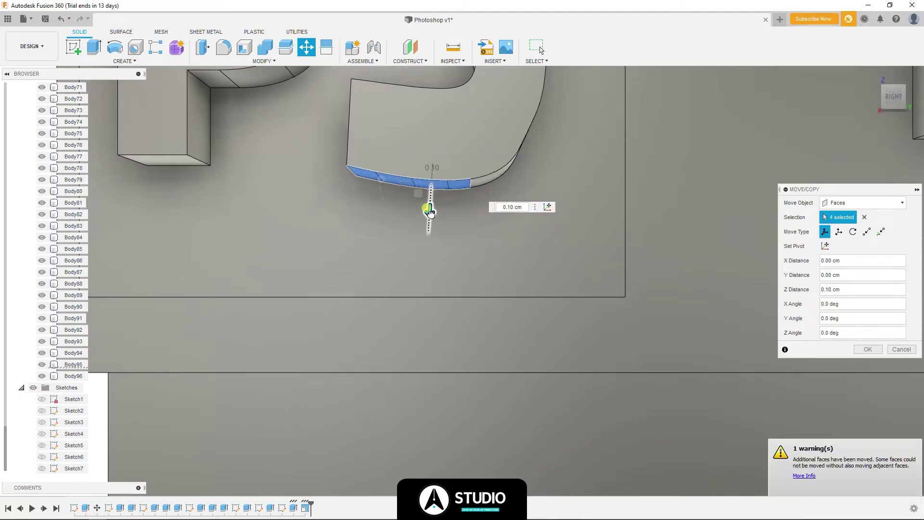
pyautogui.click(506, 149)
pyautogui.click(181, 161)
pyautogui.moveTo(430, 192); pyautogui.dragTo(430, 212)
pyautogui.click(868, 349)
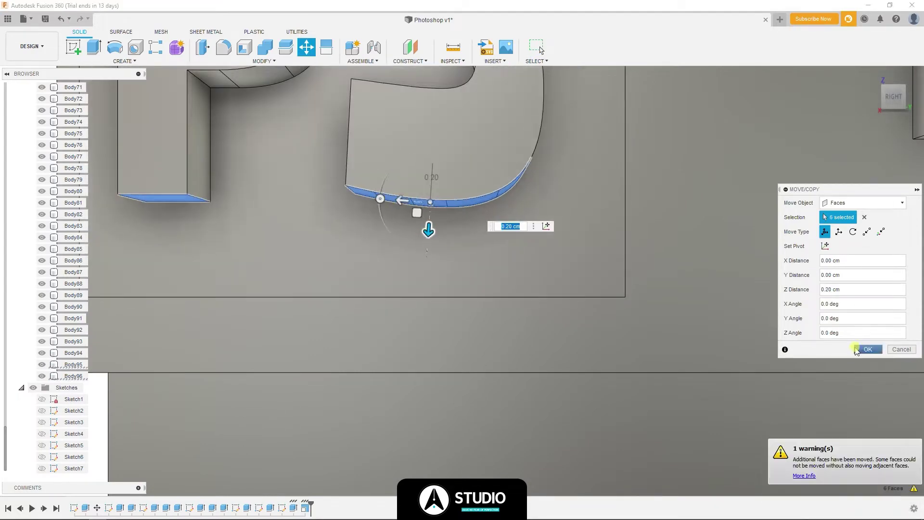
# - Start a new sketch on the strip face below the raised menu text
pyautogui.scroll(-5, 417, 192)
pyautogui.keyDown('shift'); pyautogui.moveTo(809, 113); pyautogui.dragTo(413, 235, button='middle'); pyautogui.keyUp('shift')
pyautogui.scroll(3, 239, 192)
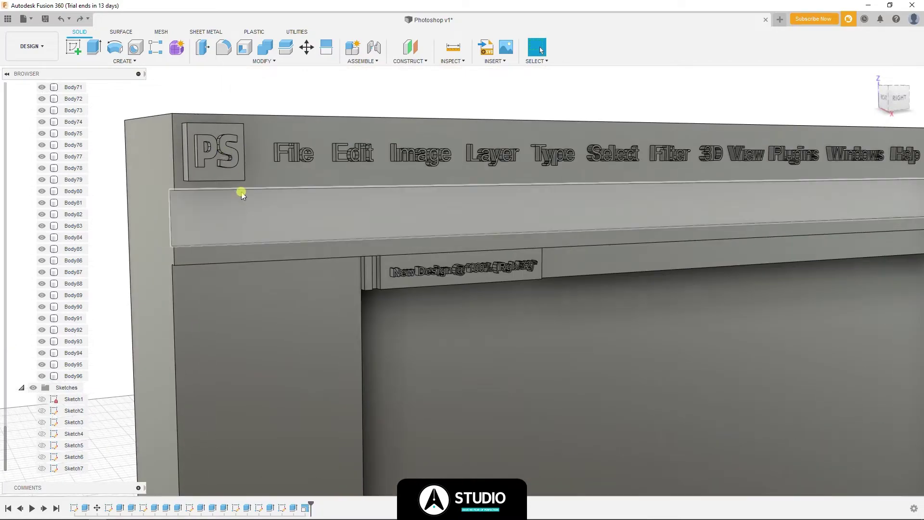
pyautogui.moveTo(239, 191)
pyautogui.keyDown('shift'); pyautogui.mouseDown(button='middle')
pyautogui.moveTo(257, 192)
pyautogui.moveTo(276, 255)
pyautogui.mouseUp(button='middle'); pyautogui.keyUp('shift')
pyautogui.scroll(2, 253, 258)
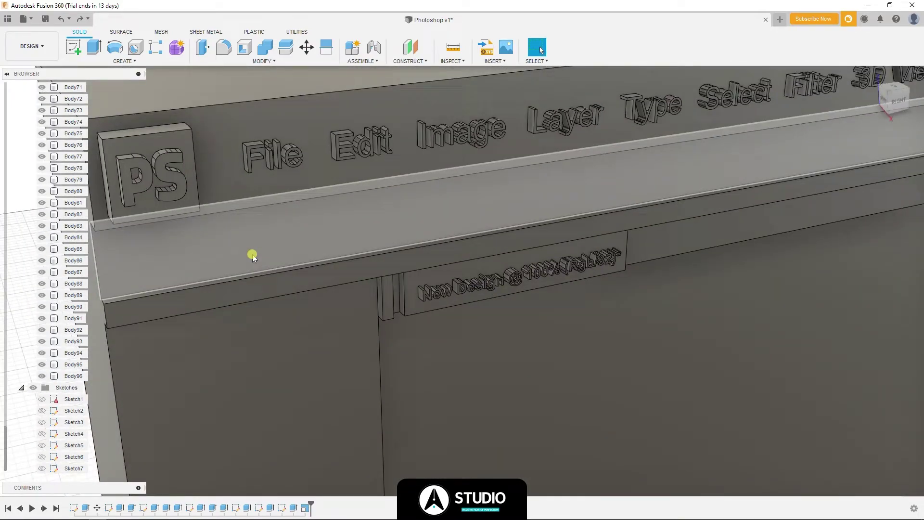
pyautogui.scroll(-3, 253, 257)
pyautogui.scroll(-3, 281, 264)
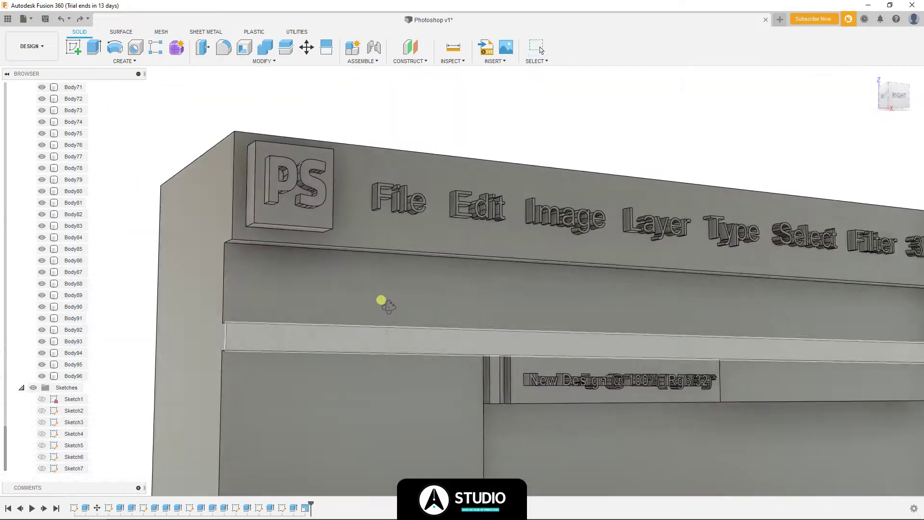
pyautogui.click(337, 204)
pyautogui.click(73, 47)
# - Draw a rectangle across the toolbar strip's left end and a small rectangle beside it
pyautogui.scroll(3, 399, 275)
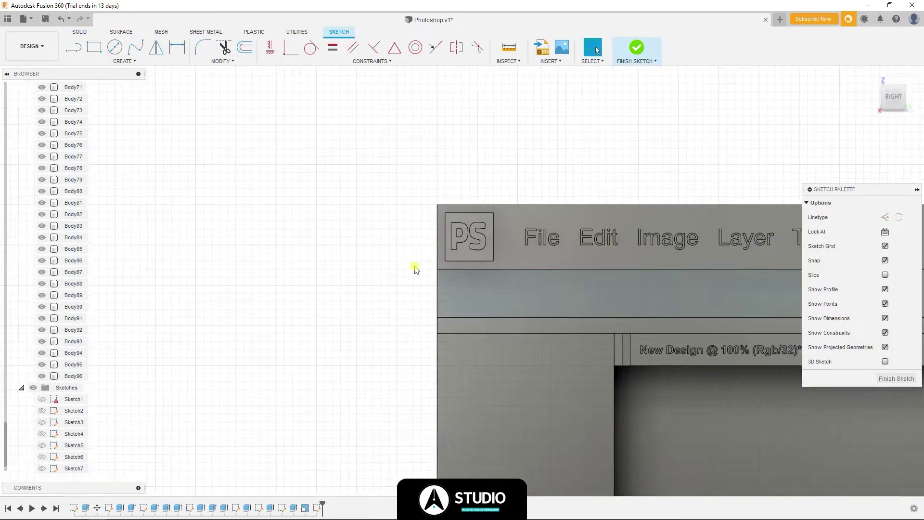
pyautogui.press('l')
pyautogui.press('Escape')
pyautogui.press('r')
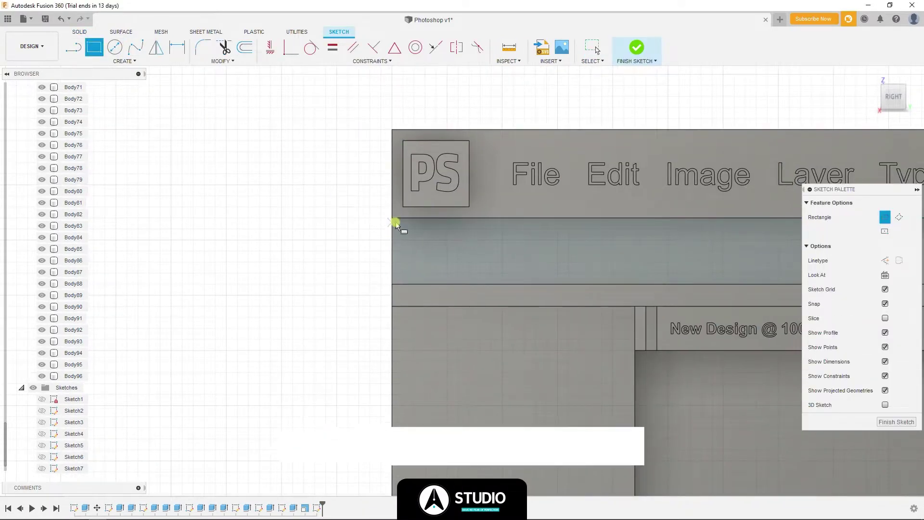
pyautogui.click(392, 218)
pyautogui.click(434, 285)
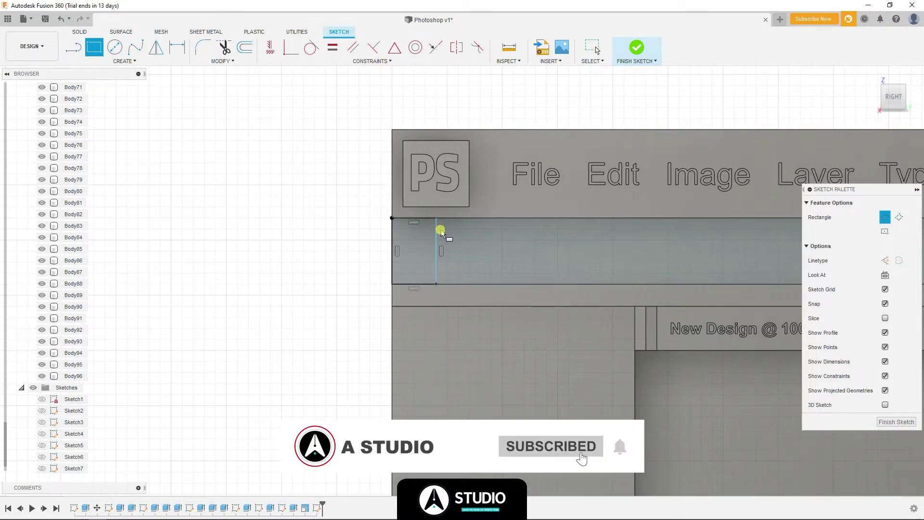
pyautogui.scroll(1, 445, 231)
pyautogui.click(447, 225)
pyautogui.click(460, 279)
pyautogui.scroll(2, 295, 231)
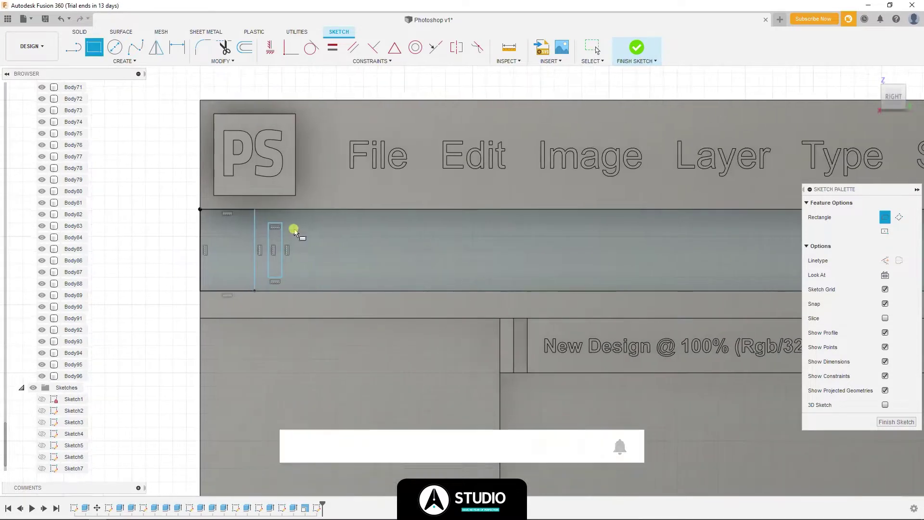
# - Shorten the small rectangle by lowering its top edge and raising its bottom edge 0.30 cm
pyautogui.press('l')
pyautogui.press('Escape')
pyautogui.click(278, 225)
pyautogui.press('m')
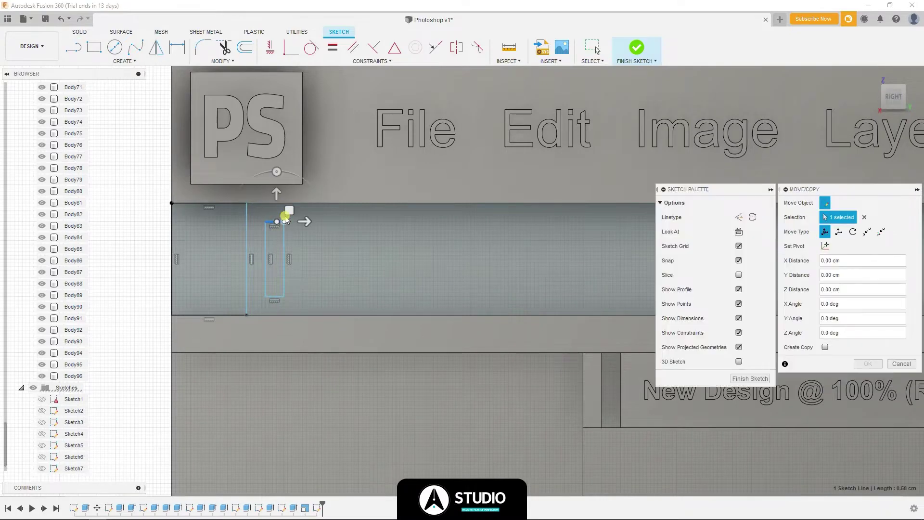
pyautogui.moveTo(277, 226); pyautogui.dragTo(279, 214)
pyautogui.press('Return')
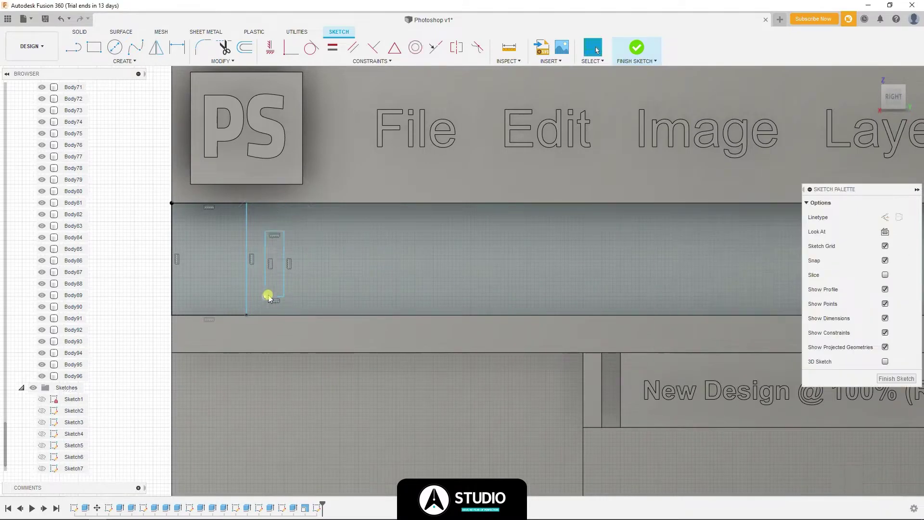
pyautogui.click(269, 296)
pyautogui.press('m')
pyautogui.moveTo(270, 265); pyautogui.dragTo(278, 255)
pyautogui.press('Return')
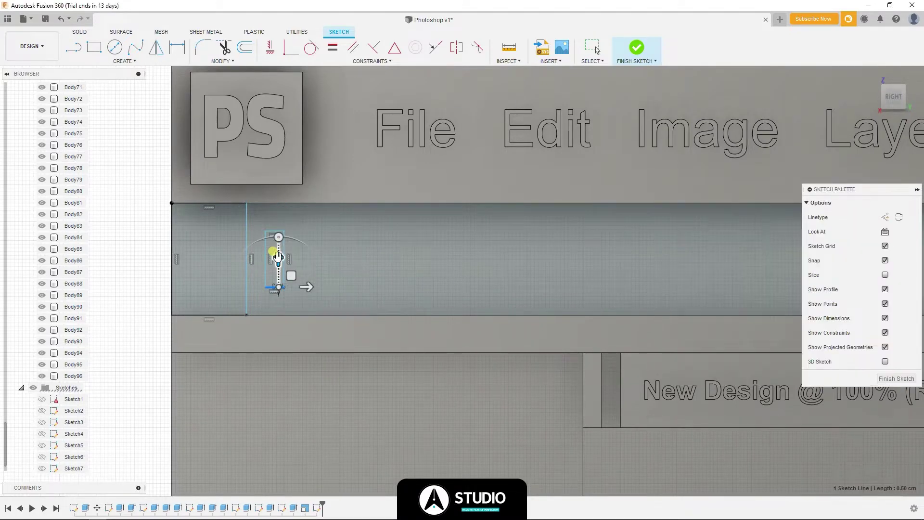
# - Shift the rectangle's long vertical side 0.30 cm left to form a thin bar
pyautogui.click(270, 259)
pyautogui.press('m')
pyautogui.moveTo(314, 241); pyautogui.dragTo(302, 241)
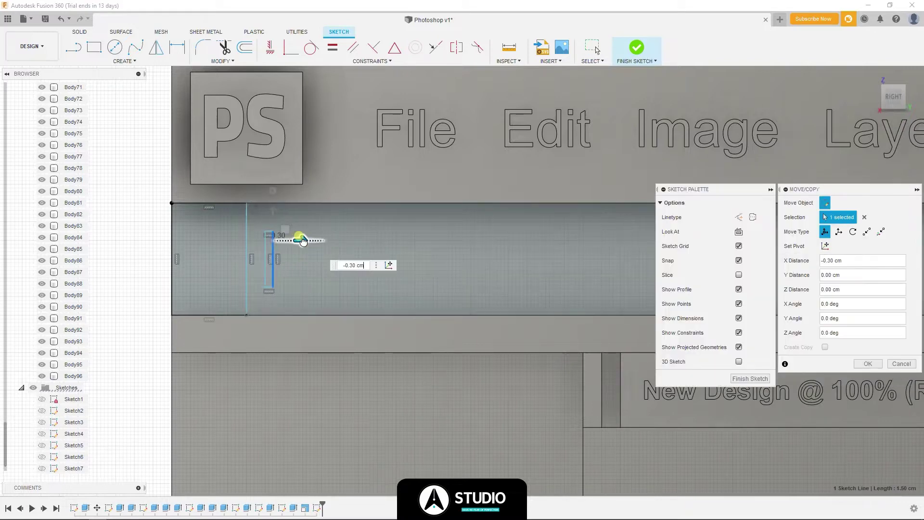
pyautogui.press('Return')
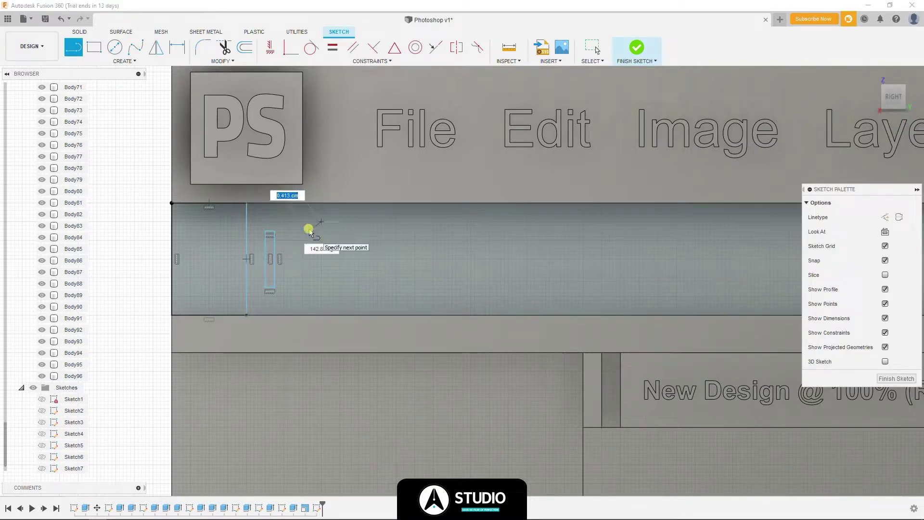
# - Draw one half of the arrow outline and raise its tip point 0.20 cm
pyautogui.click(301, 251)
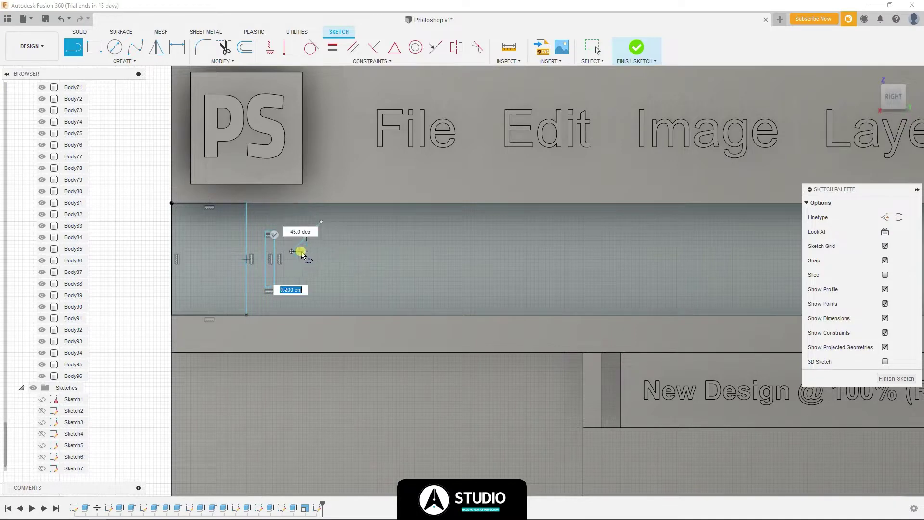
pyautogui.click(304, 301)
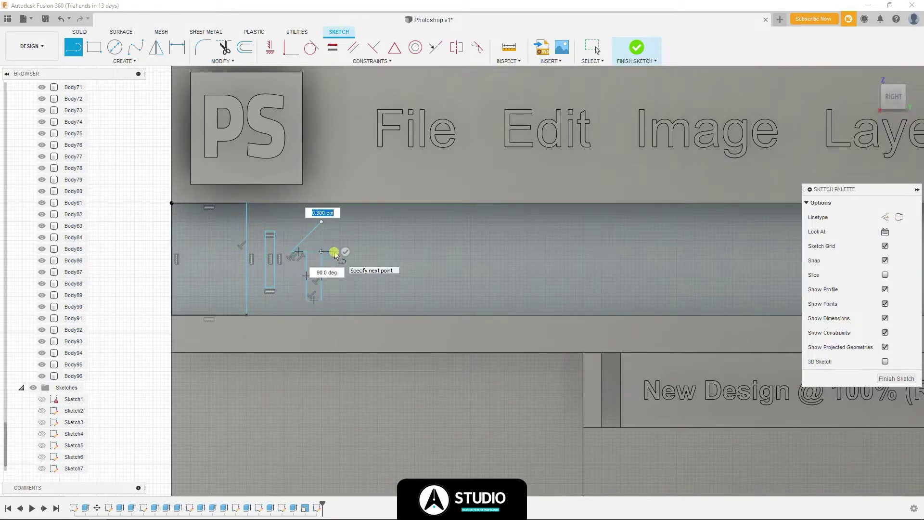
pyautogui.press('Escape')
pyautogui.click(318, 215)
pyautogui.press('m')
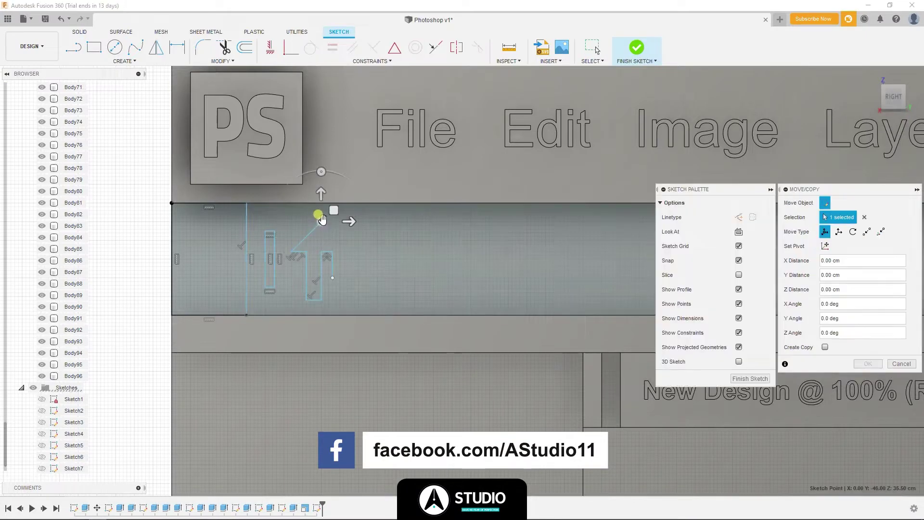
pyautogui.scroll(2, 332, 220)
pyautogui.moveTo(326, 219); pyautogui.dragTo(327, 176)
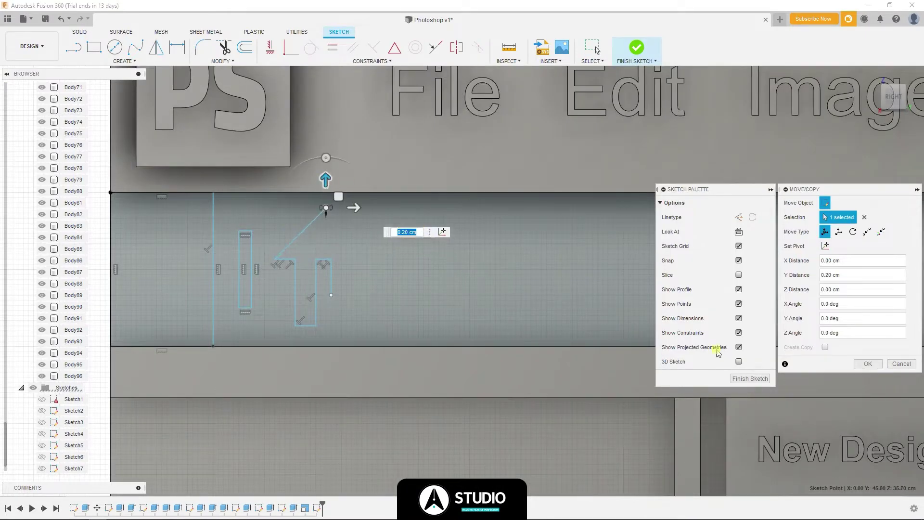
pyautogui.press('Return')
pyautogui.click(123, 60)
# - Mirror the arrow half to complete the outline and trim the crossing stubs above the apex
pyautogui.click(92, 187)
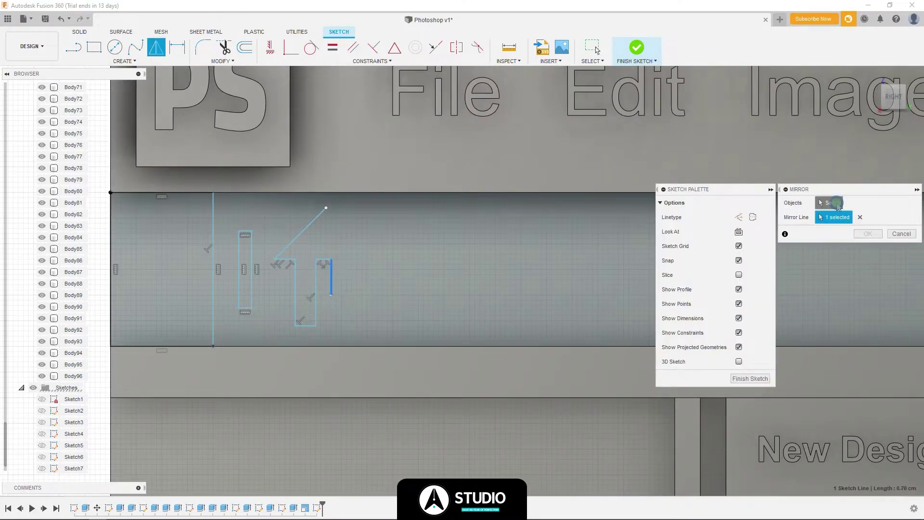
pyautogui.doubleClick(316, 284)
pyautogui.press('Return')
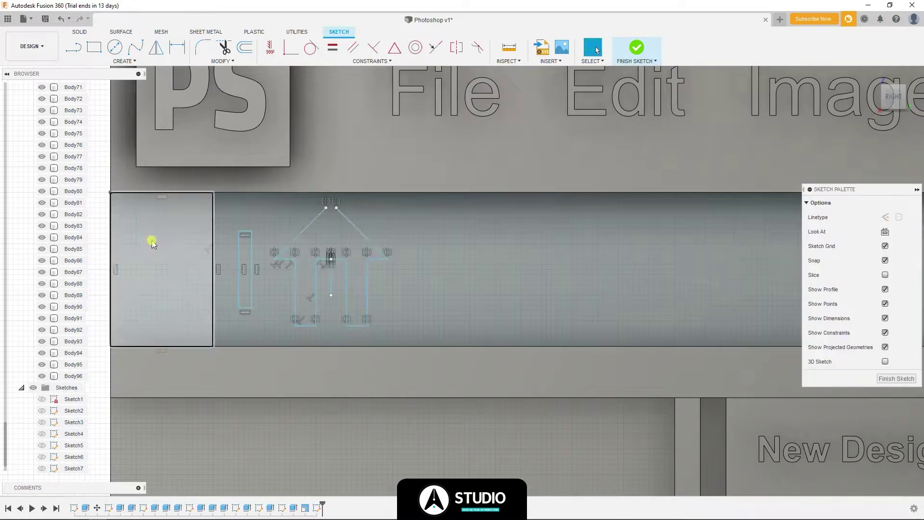
pyautogui.press('l')
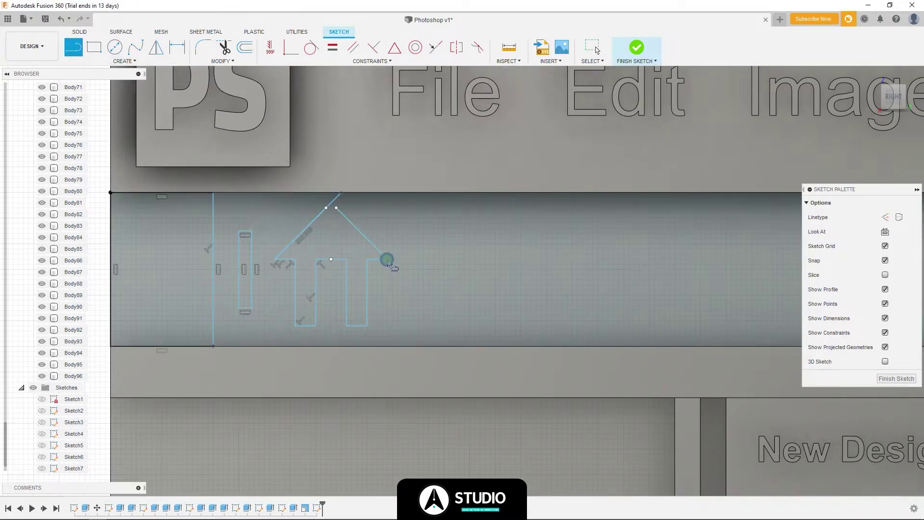
pyautogui.press('d')
pyautogui.scroll(2, 325, 216)
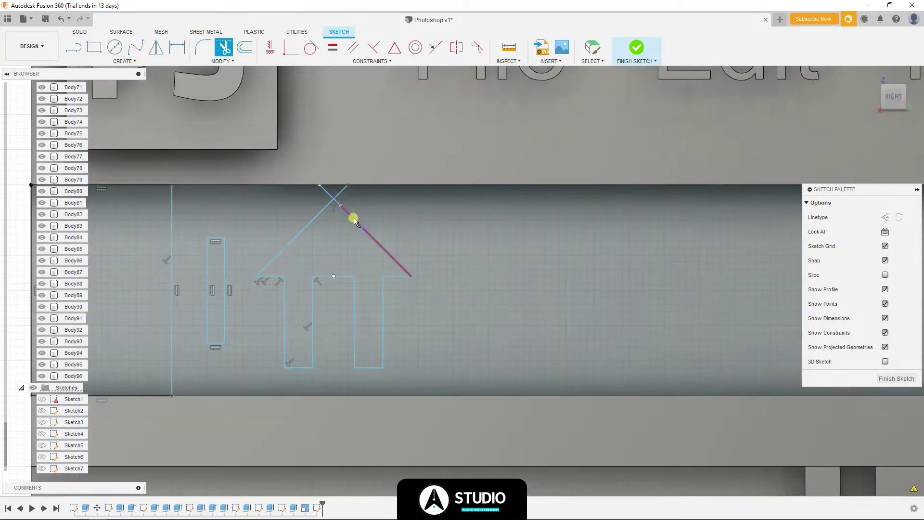
pyautogui.click(332, 214)
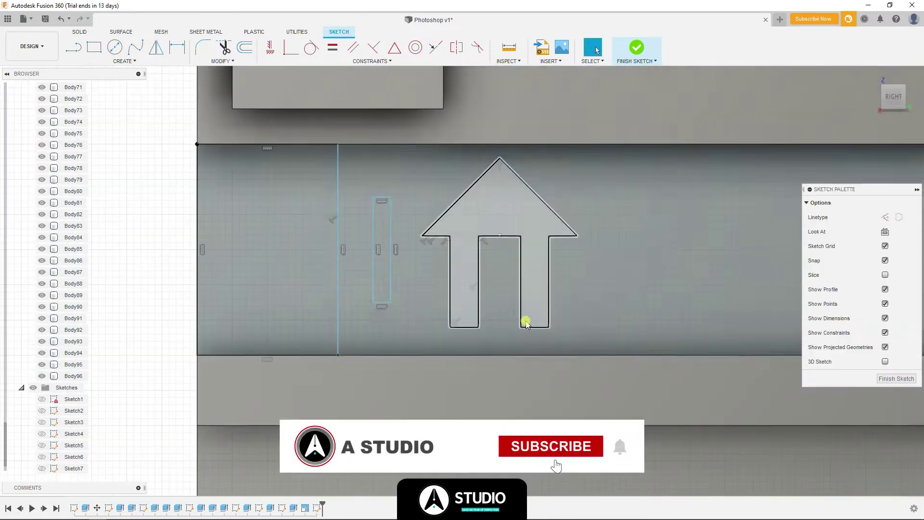
# - Raise the bottom segments 0.50 cm and shift the inner vertical lines inward into a house shape
pyautogui.press('m')
pyautogui.moveTo(526, 304); pyautogui.dragTo(526, 269)
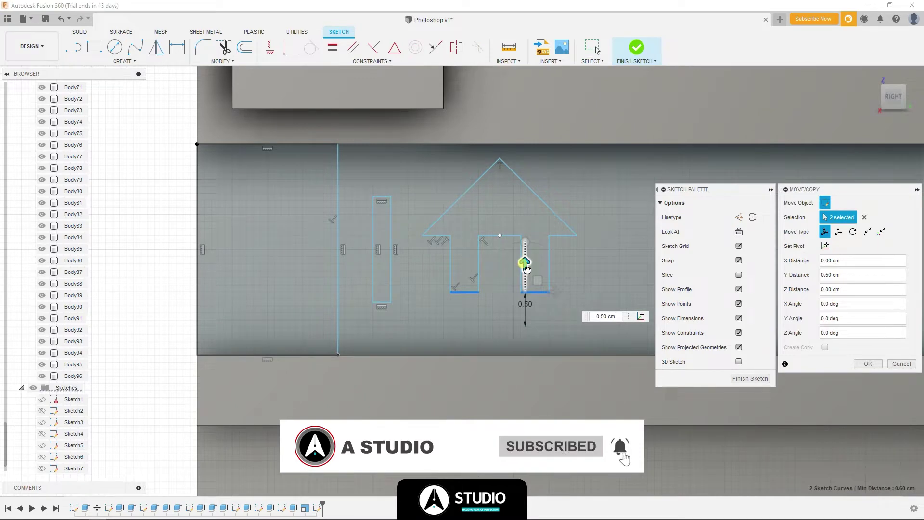
pyautogui.press('Return')
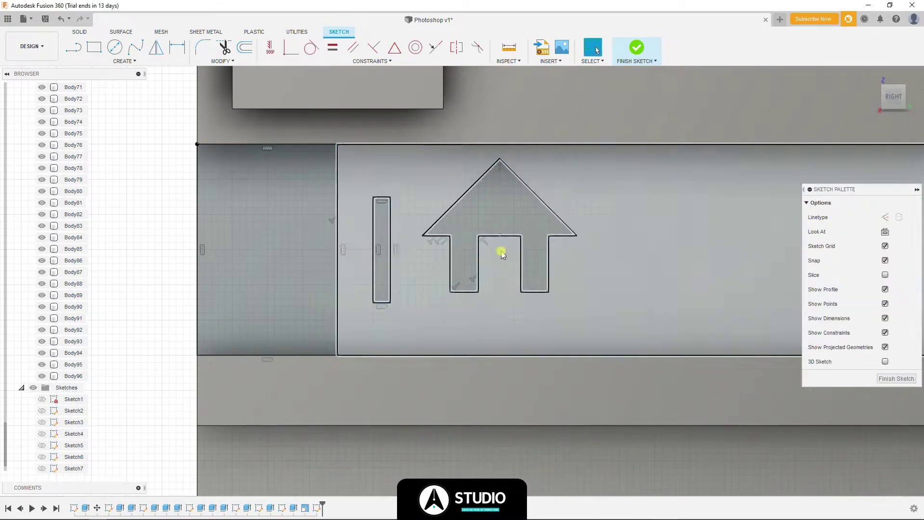
pyautogui.click(521, 265)
pyautogui.press('m')
pyautogui.moveTo(548, 258); pyautogui.dragTo(534, 257)
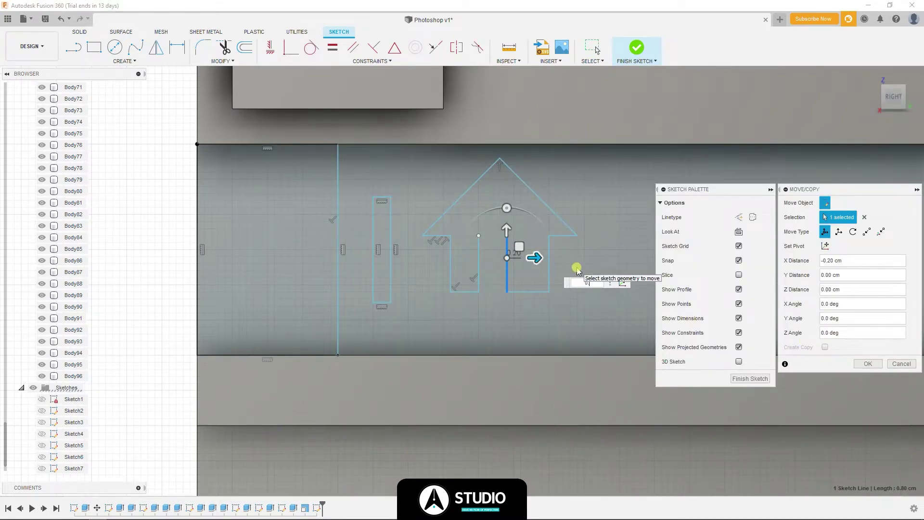
pyautogui.press('Return')
pyautogui.press('m')
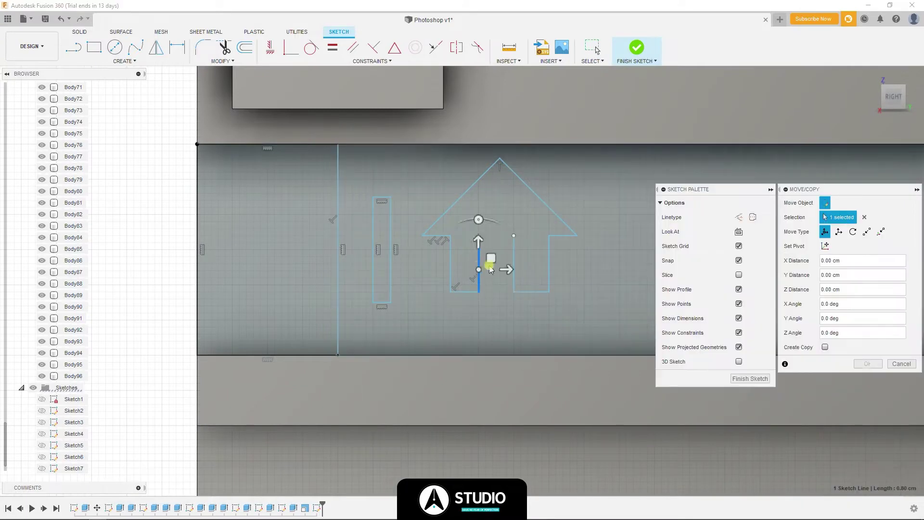
pyautogui.moveTo(490, 269); pyautogui.dragTo(510, 273)
pyautogui.press('Return')
# - Reposition the house outline and place a copy of the thin bar 3.00 cm to the right
pyautogui.press('l')
pyautogui.doubleClick(504, 240)
pyautogui.press('m')
pyautogui.press('Return')
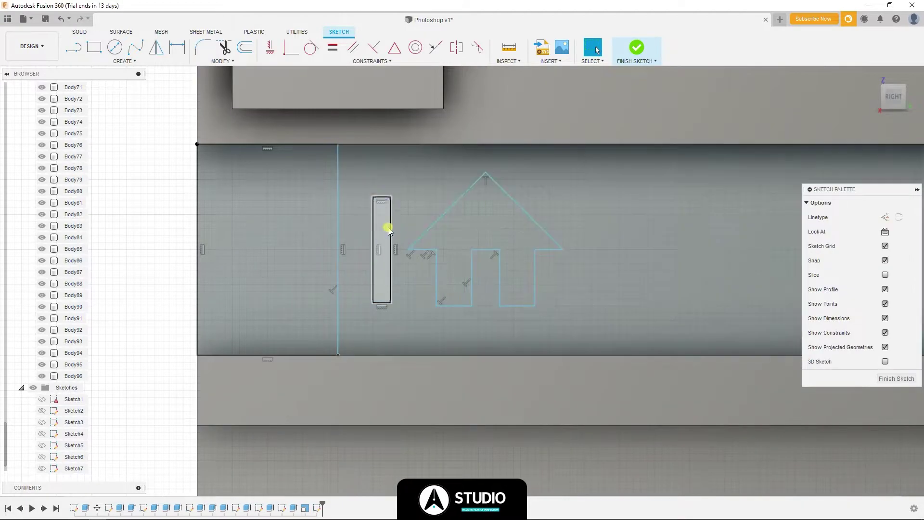
pyautogui.doubleClick(389, 231)
pyautogui.press('m')
pyautogui.click(825, 347)
pyautogui.moveTo(306, 249); pyautogui.dragTo(520, 249)
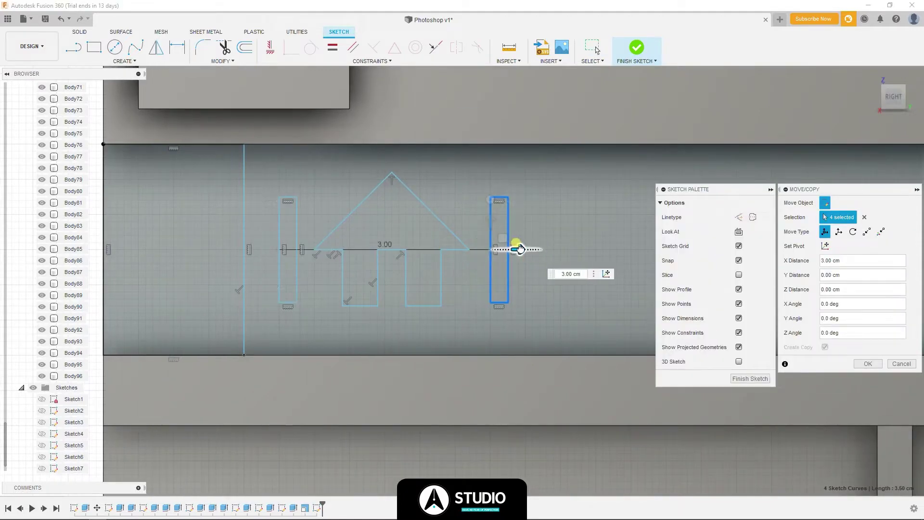
pyautogui.click(864, 364)
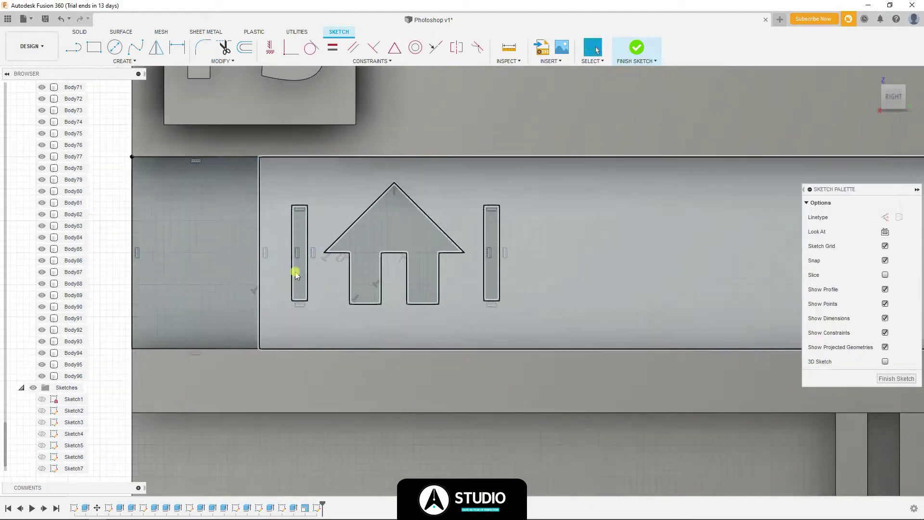
# - Shift all the icon sketch curves 0.20 cm left as one group
pyautogui.scroll(3, 295, 260)
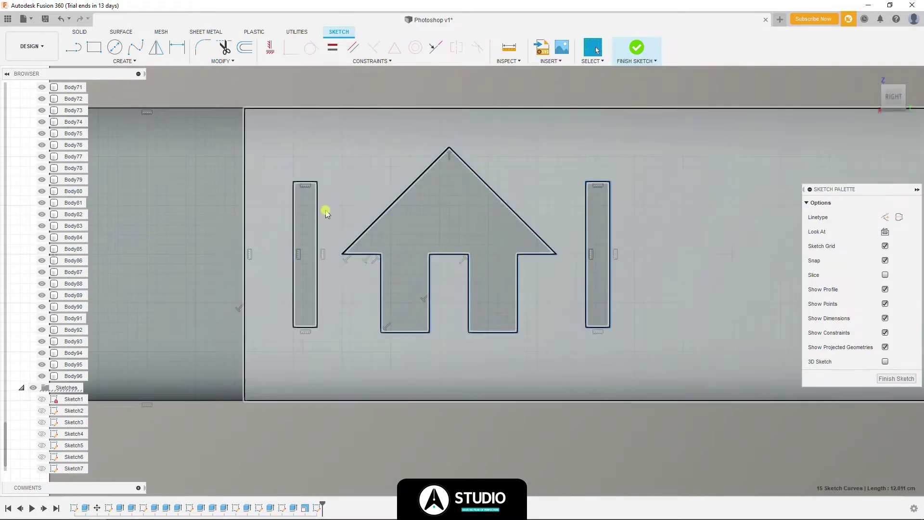
pyautogui.hotkey('ctrl', 'a')
pyautogui.press('m')
pyautogui.moveTo(638, 253); pyautogui.dragTo(618, 254)
pyautogui.scroll(-3, 618, 253)
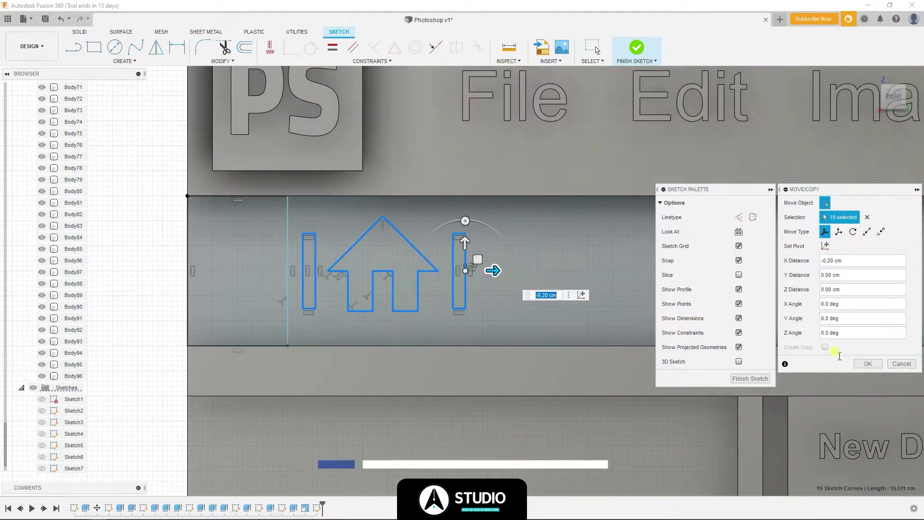
pyautogui.press('Return')
pyautogui.scroll(3, 470, 288)
pyautogui.scroll(1, 568, 269)
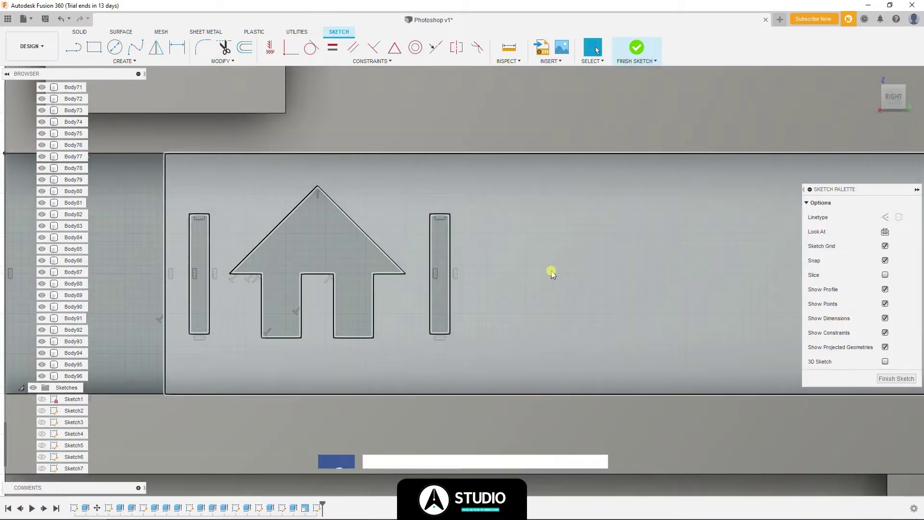
pyautogui.press('r')
pyautogui.moveTo(550, 269); pyautogui.dragTo(408, 257, button='middle')
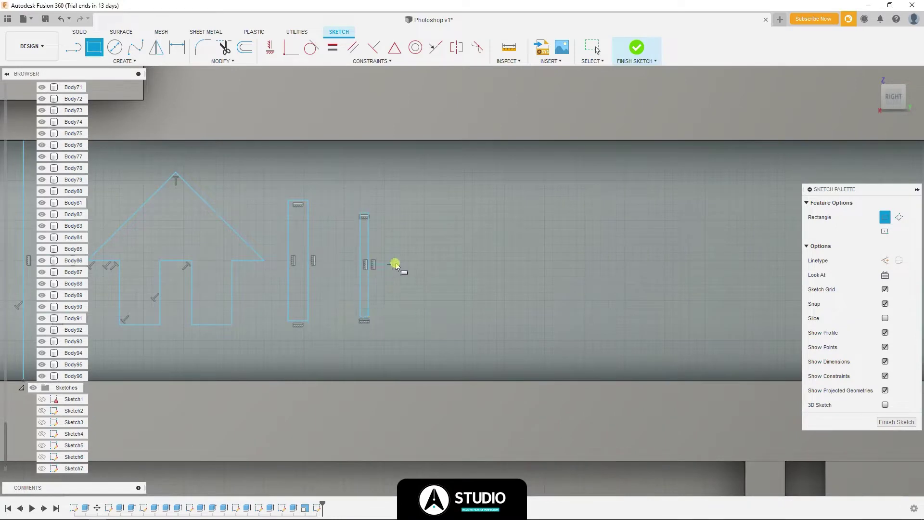
# - Try a centre-point horizontal rectangle, undo it, and dimension the vertical bar's edges
pyautogui.click(885, 231)
pyautogui.scroll(2, 365, 260)
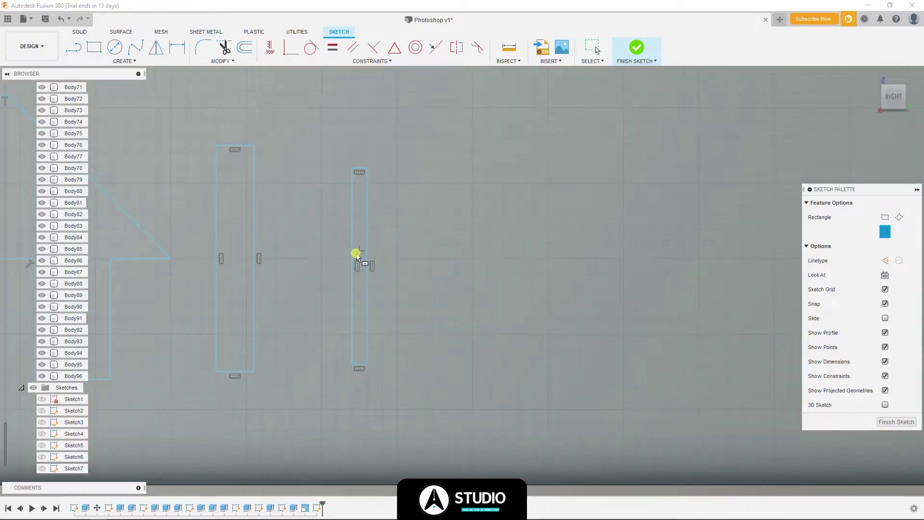
pyautogui.click(442, 259)
pyautogui.hotkey('ctrl', 'z')
pyautogui.press('Escape')
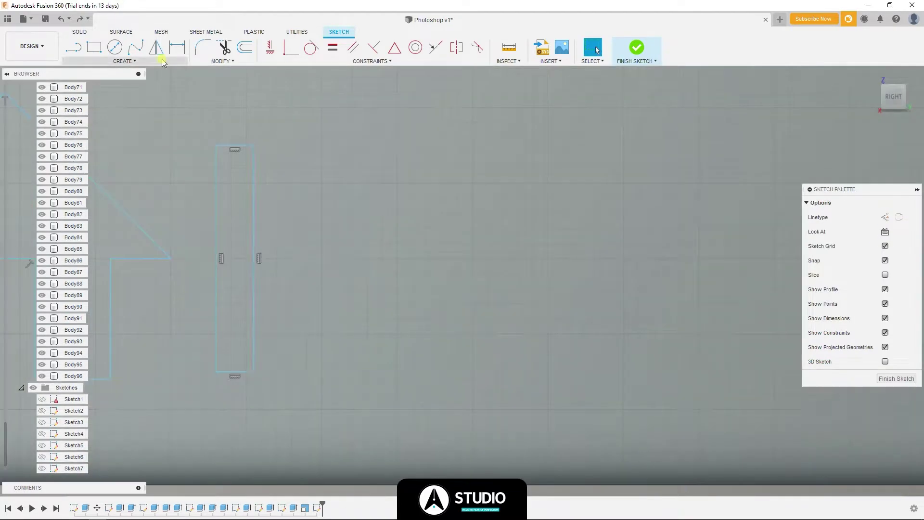
pyautogui.click(367, 175)
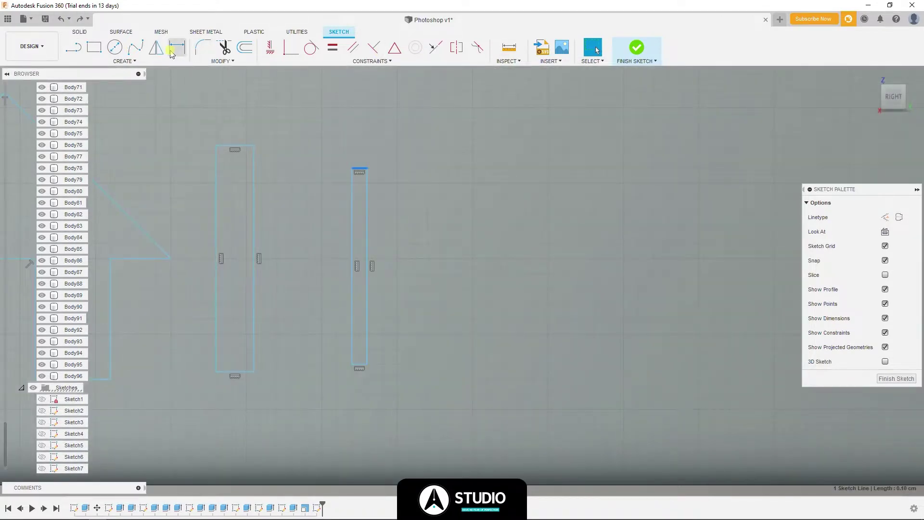
pyautogui.click(356, 140)
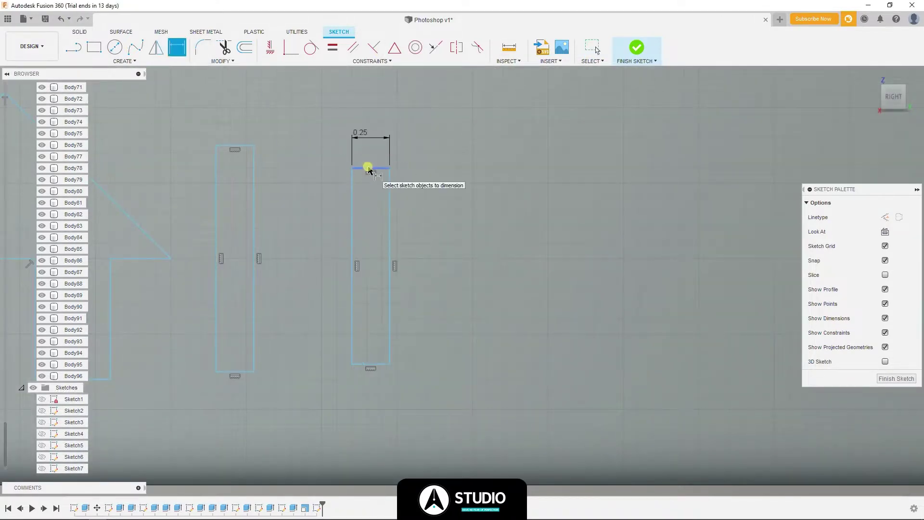
# - Draw a horizontal bar 0.25 cm high and dimension its length
pyautogui.press('r')
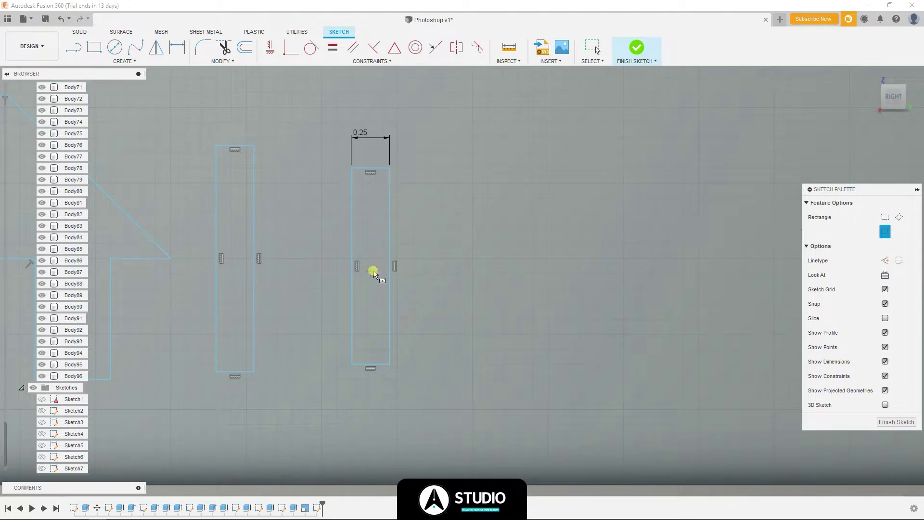
pyautogui.write('0.25')
pyautogui.press('Return')
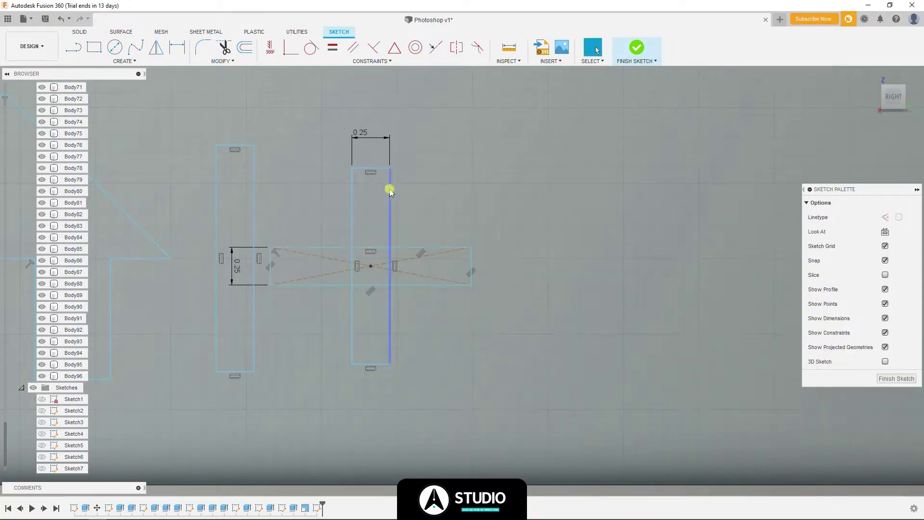
pyautogui.press('Escape')
pyautogui.click(172, 49)
pyautogui.click(430, 246)
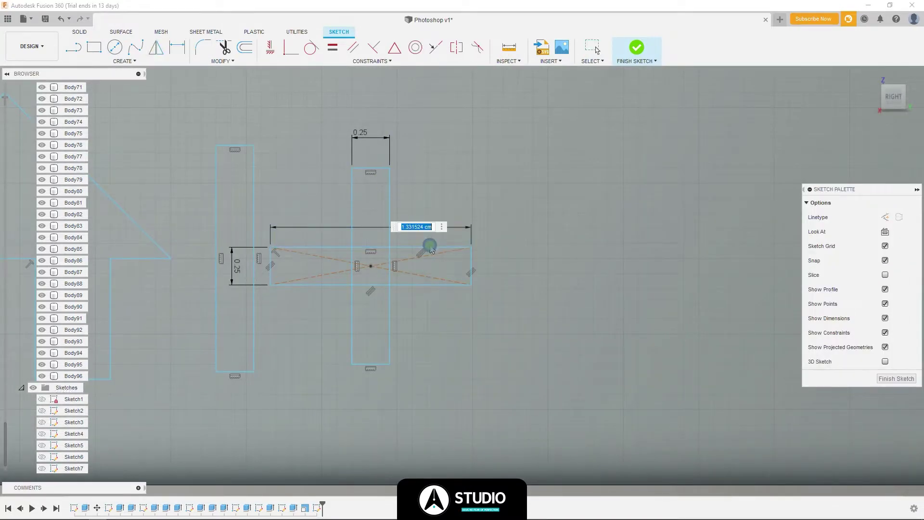
pyautogui.press('Escape')
pyautogui.press('Escape')
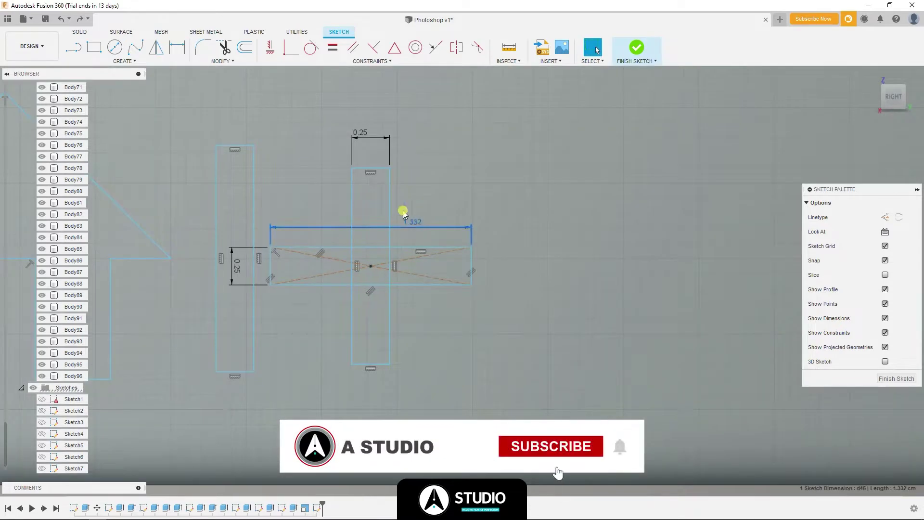
# - Move the two bars so they cross at their centres
pyautogui.keyDown('shift'); pyautogui.click(391, 247); pyautogui.keyUp('shift')
pyautogui.press('m')
pyautogui.moveTo(397, 266); pyautogui.dragTo(434, 265)
pyautogui.press('Return')
# - Draw triangular arrowhead lines on top of the vertical bar
pyautogui.click(94, 47)
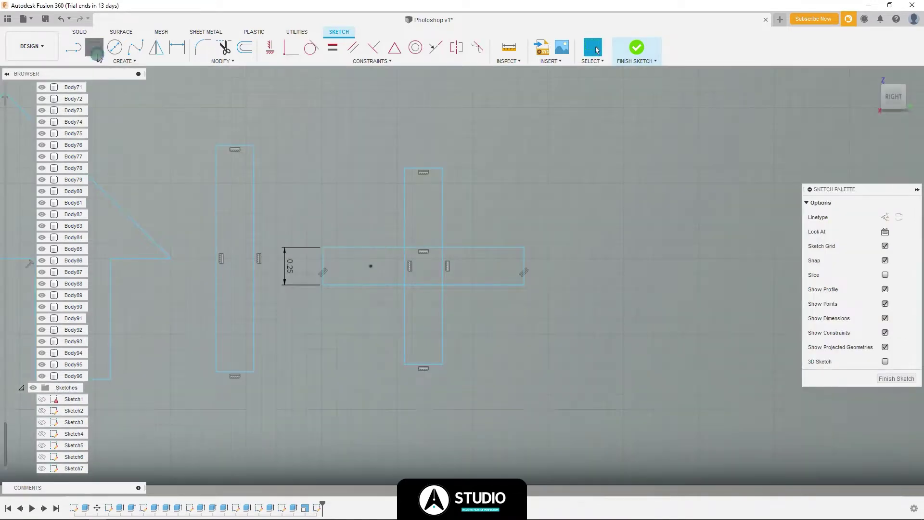
pyautogui.click(125, 61)
pyautogui.click(159, 114)
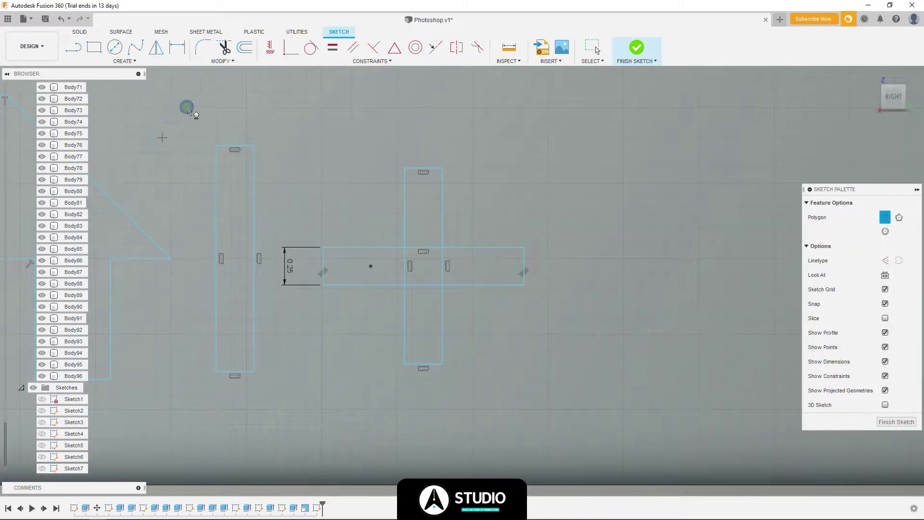
pyautogui.press('Escape')
pyautogui.click(124, 61)
pyautogui.moveTo(83, 114)
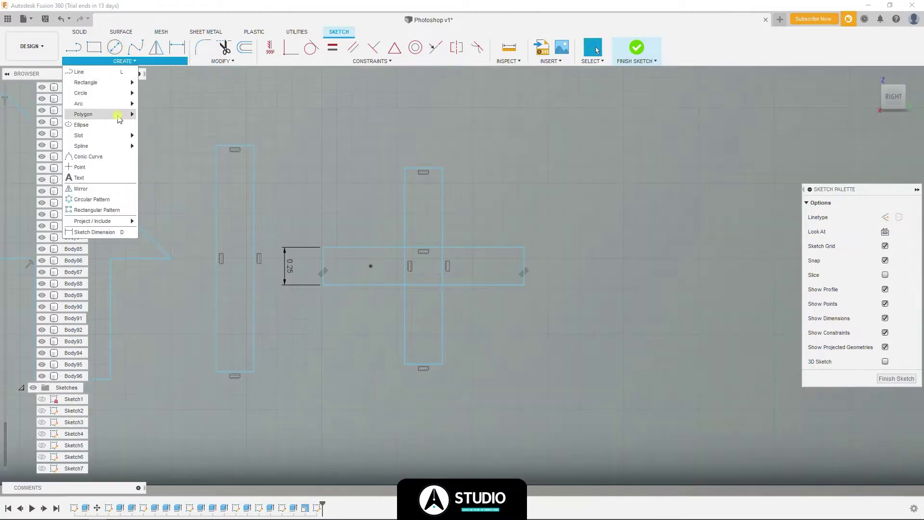
pyautogui.click(80, 50)
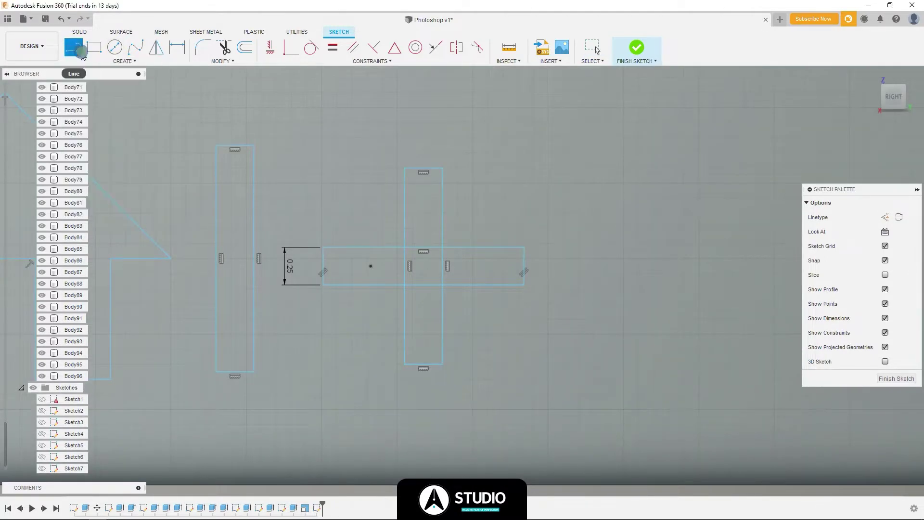
pyautogui.click(456, 182)
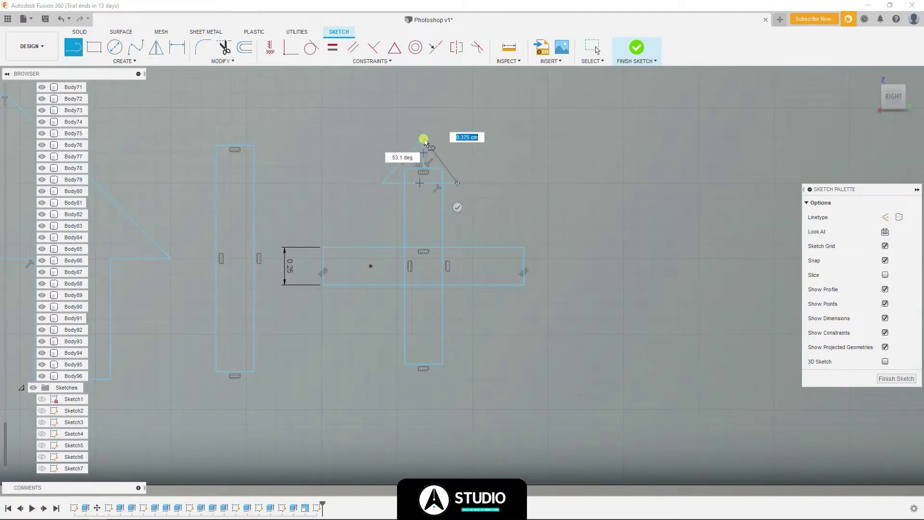
pyautogui.click(423, 140)
pyautogui.scroll(2, 436, 163)
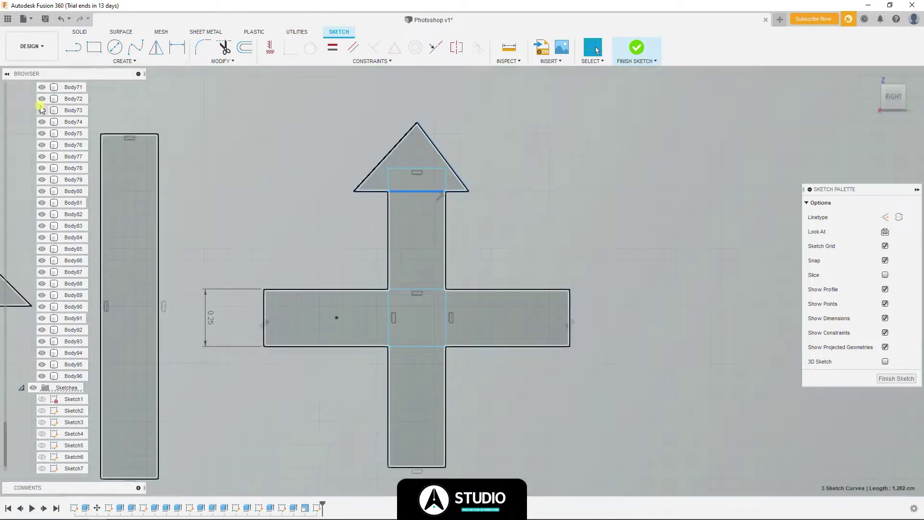
pyautogui.click(77, 49)
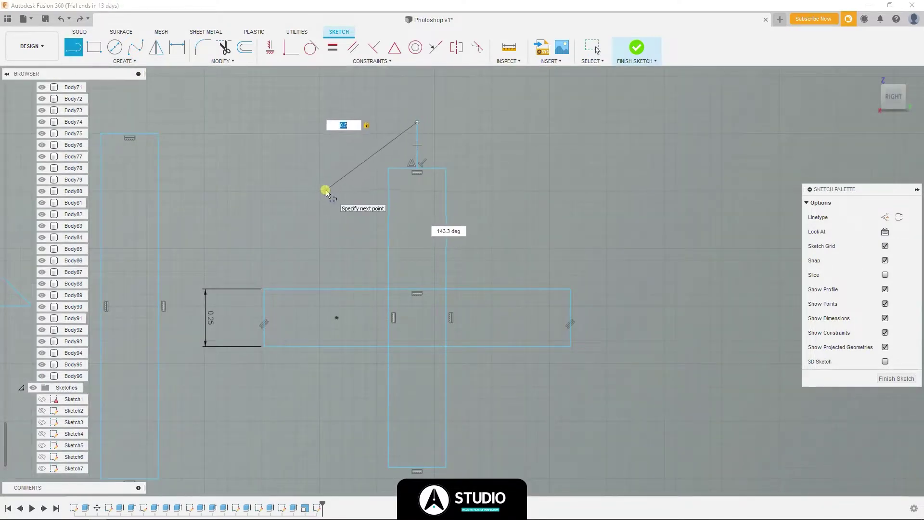
# - Draw a 0.5 cm angled arrowhead side and mirror it about the vertical centre line
pyautogui.press('Tab')
pyautogui.write('14')
pyautogui.press('Return')
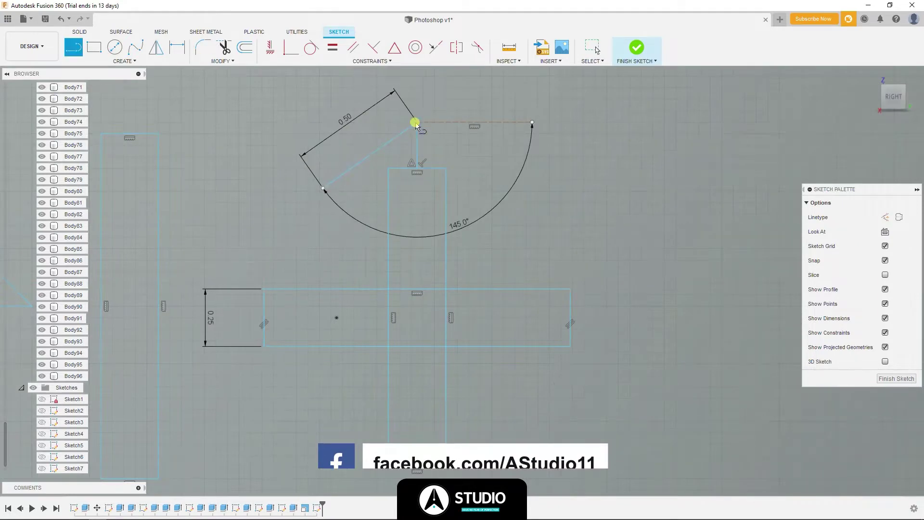
pyautogui.click(369, 155)
pyautogui.click(156, 46)
pyautogui.press('Return')
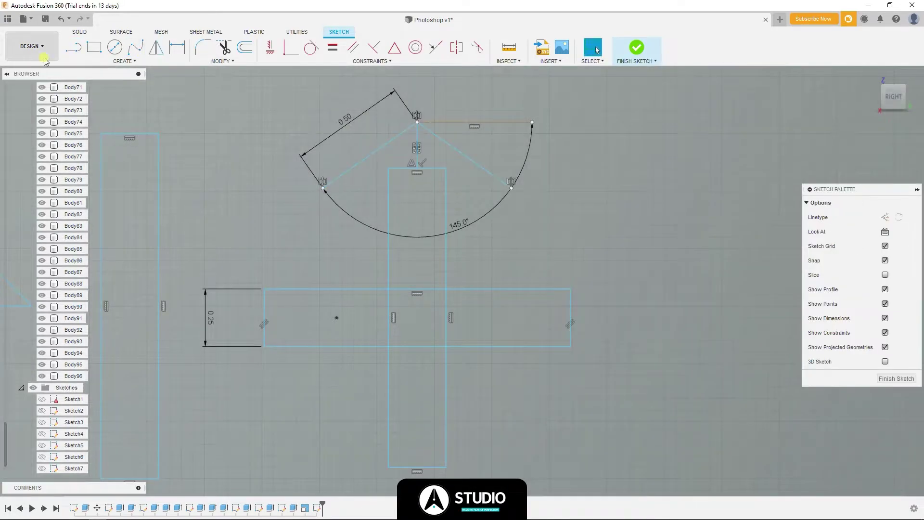
pyautogui.press('Escape')
# - Trim the bar's top inside the arrowhead and select the triangle's three lines
pyautogui.click(417, 145)
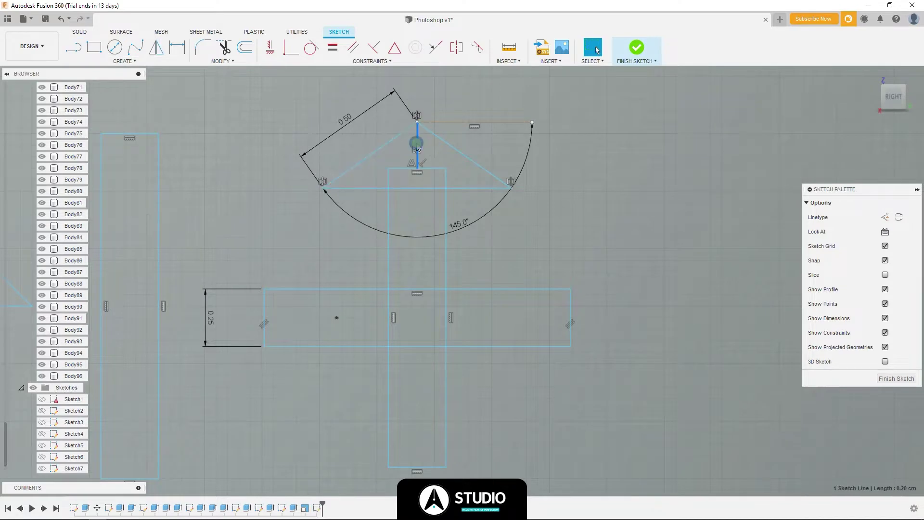
pyautogui.click(412, 167)
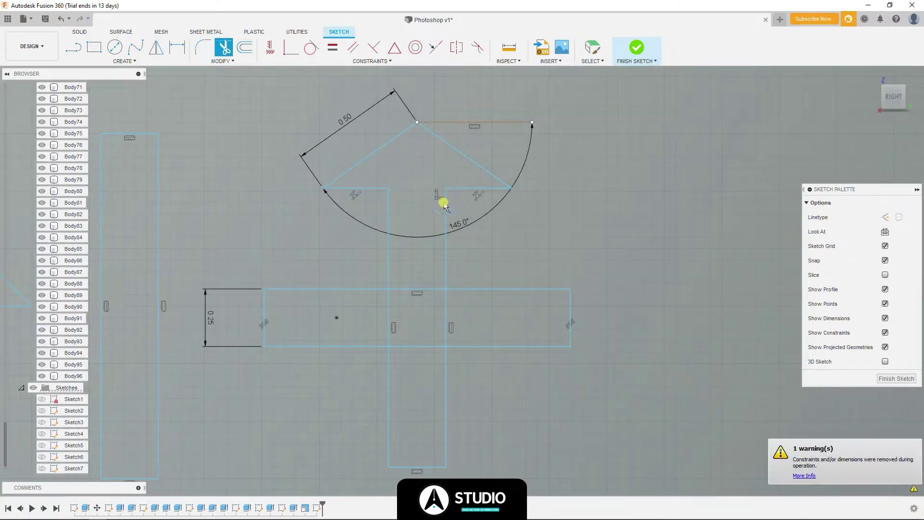
pyautogui.press('Escape')
pyautogui.doubleClick(463, 152)
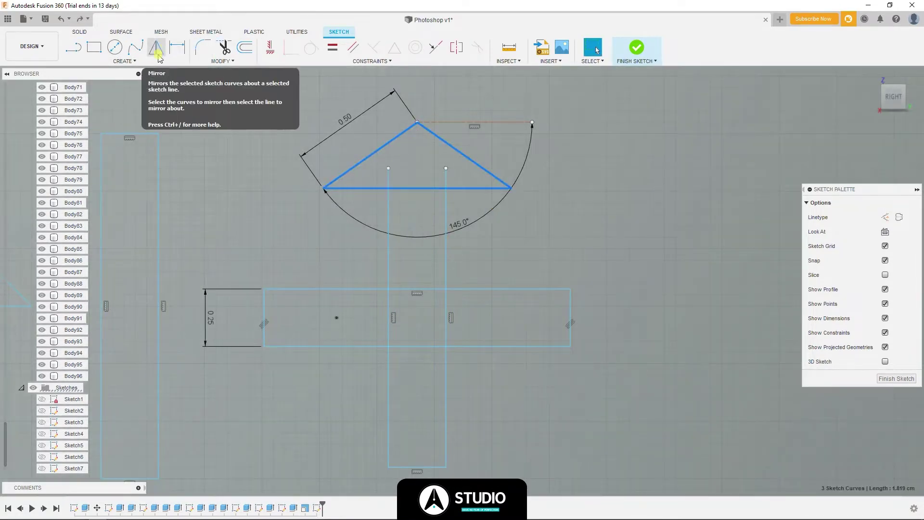
pyautogui.click(164, 50)
pyautogui.press('Escape')
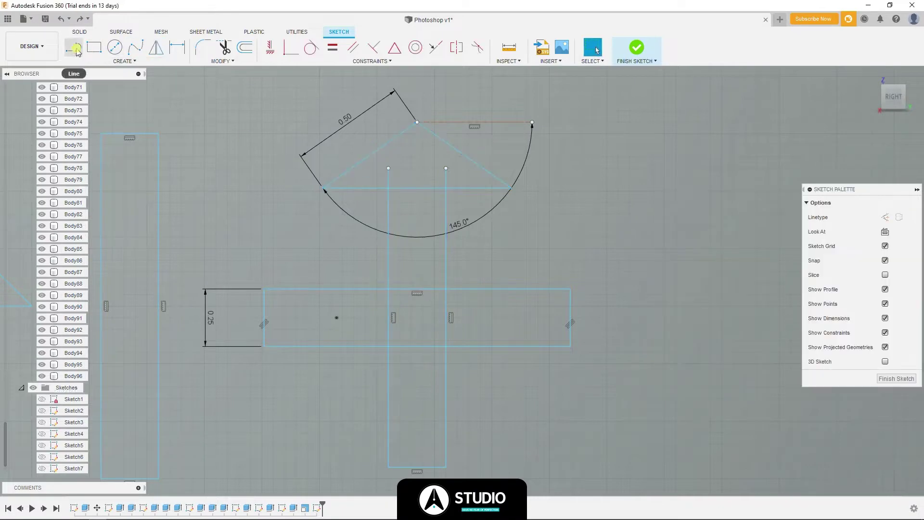
# - Mirror the triangle across the horizontal centre line so it points down from the bottom
pyautogui.doubleClick(421, 187)
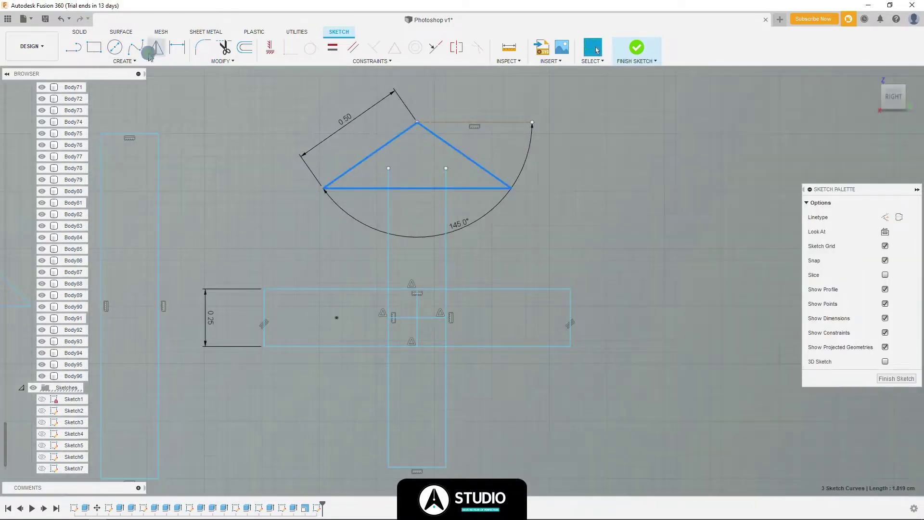
pyautogui.click(156, 46)
pyautogui.click(433, 318)
pyautogui.press('Return')
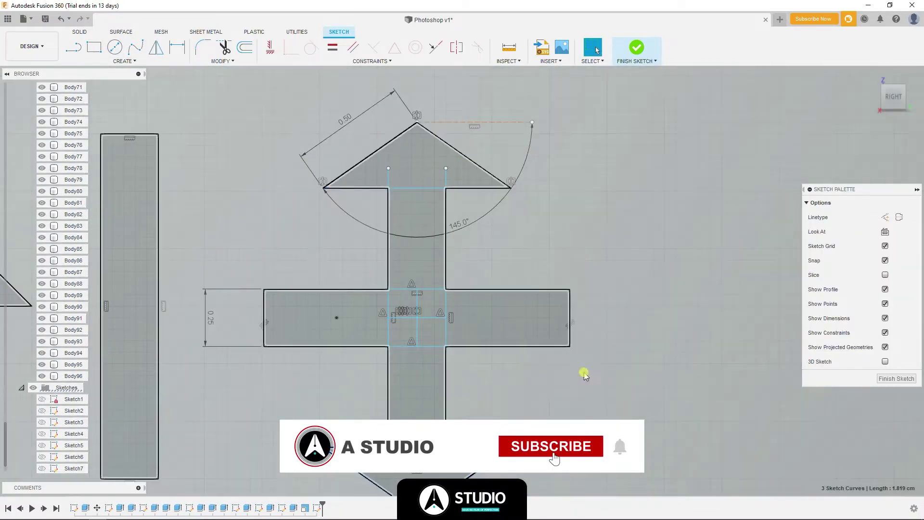
pyautogui.scroll(-1, 584, 374)
# - Rotate the bottom triangle 90° and move it to the horizontal bar's right end
pyautogui.doubleClick(462, 391)
pyautogui.press('m')
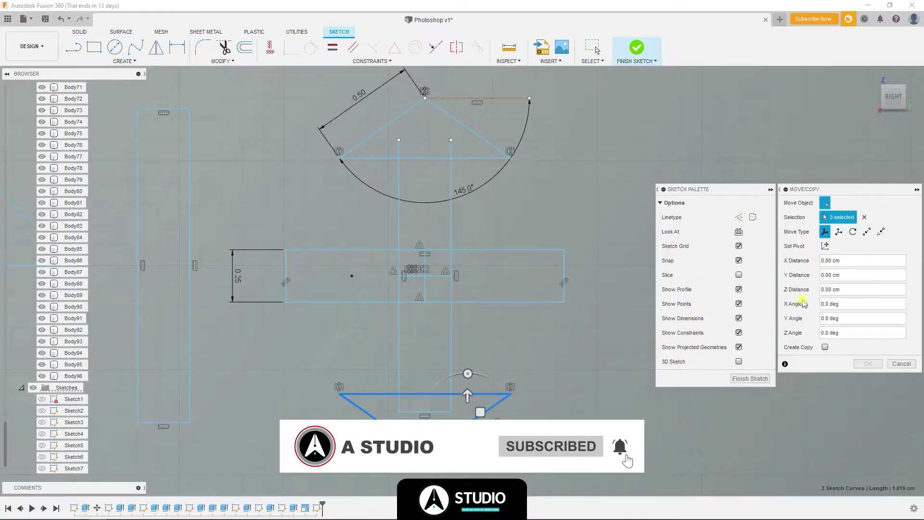
pyautogui.moveTo(469, 376); pyautogui.dragTo(427, 378)
pyautogui.moveTo(416, 419); pyautogui.dragTo(552, 219)
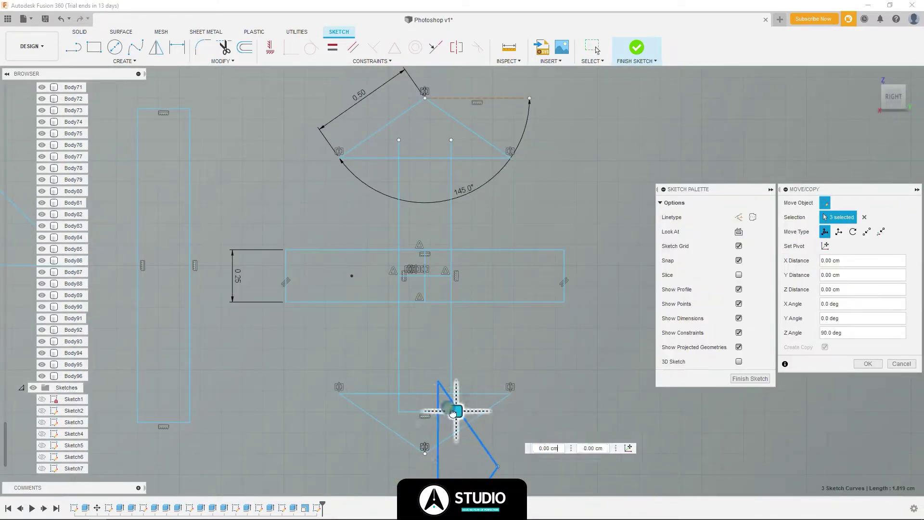
pyautogui.press('Return')
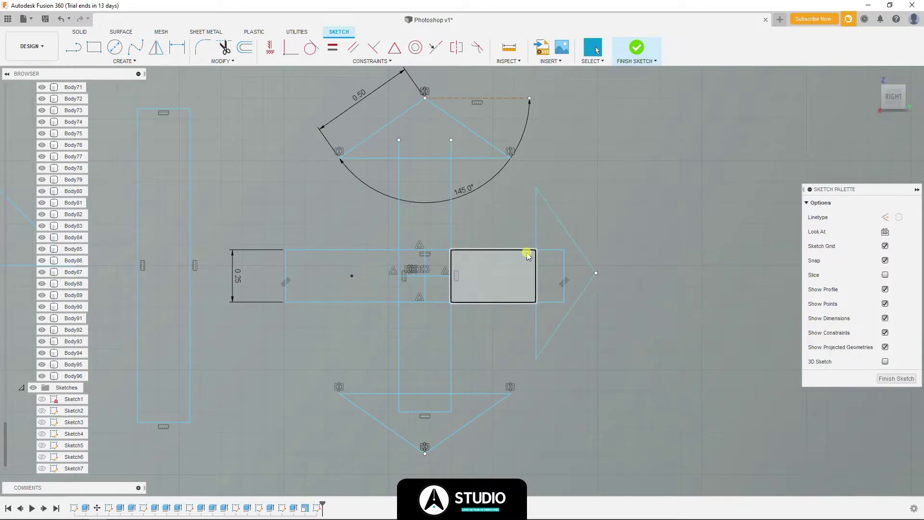
pyautogui.press('l')
pyautogui.scroll(5, 566, 274)
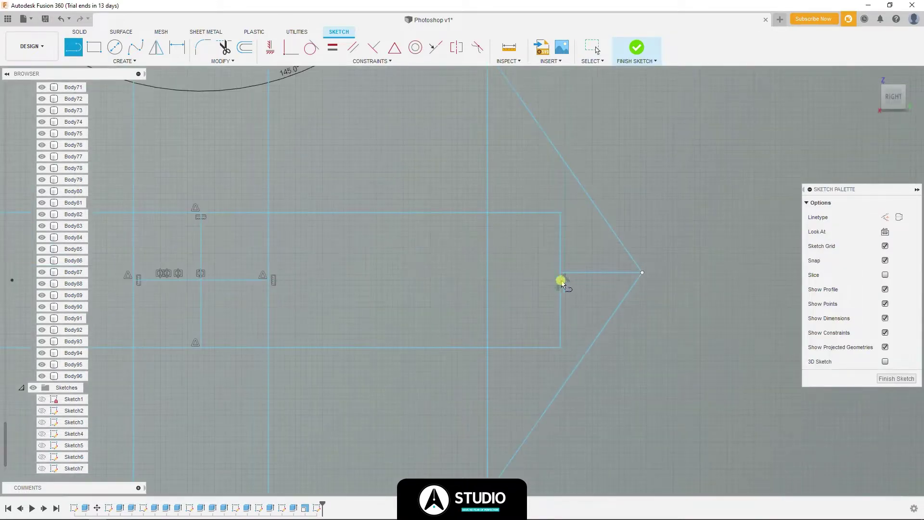
pyautogui.click(124, 62)
pyautogui.click(84, 177)
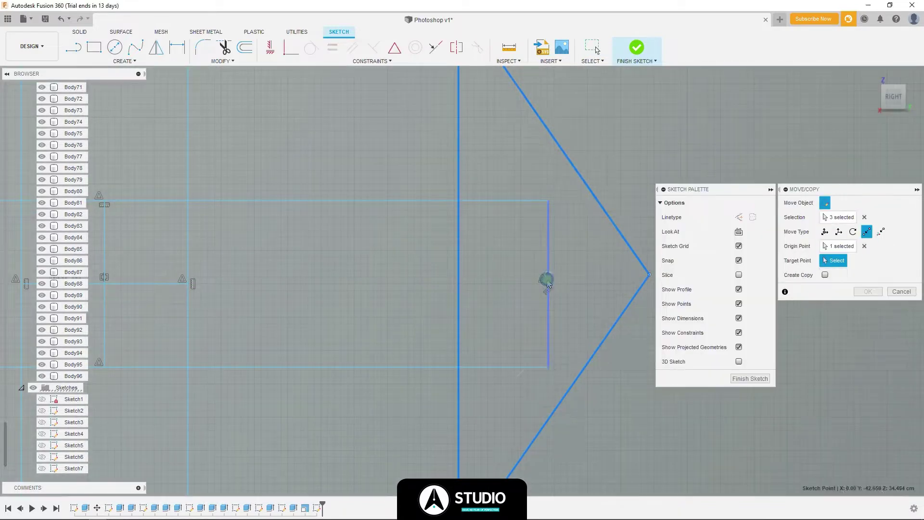
pyautogui.press('Escape')
pyautogui.press('Escape')
pyautogui.scroll(-5, 549, 279)
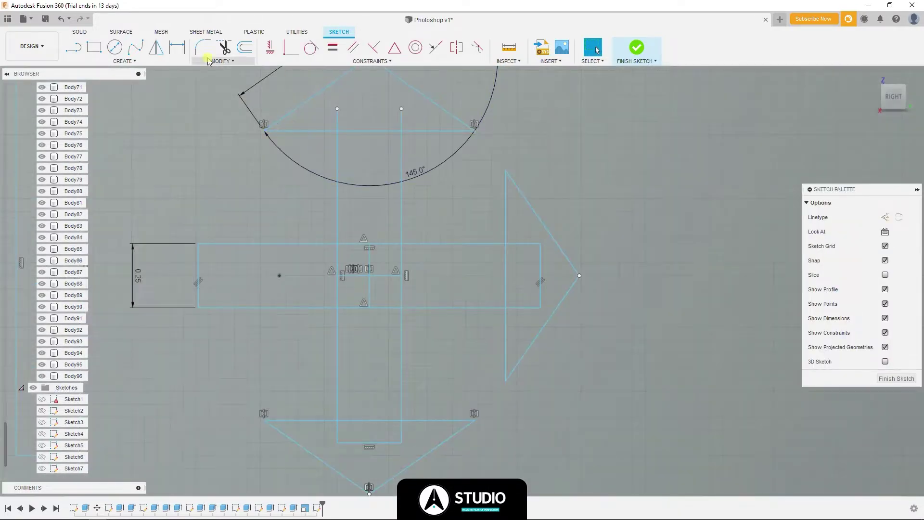
# - Measure the top arrowhead's base edge and nudge the right arrowhead sideways into place
pyautogui.click(514, 55)
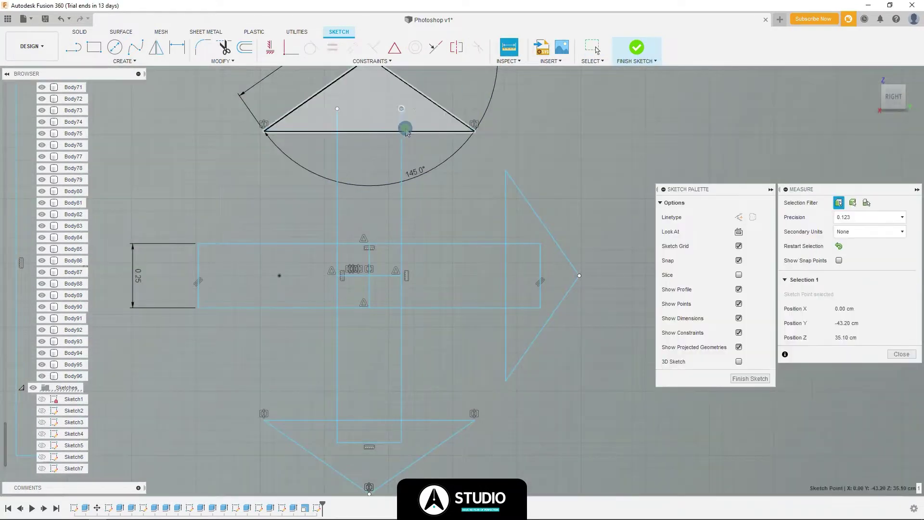
pyautogui.click(413, 130)
pyautogui.click(557, 241)
pyautogui.keyDown('shift'); pyautogui.click(563, 324); pyautogui.keyUp('shift')
pyautogui.press('m')
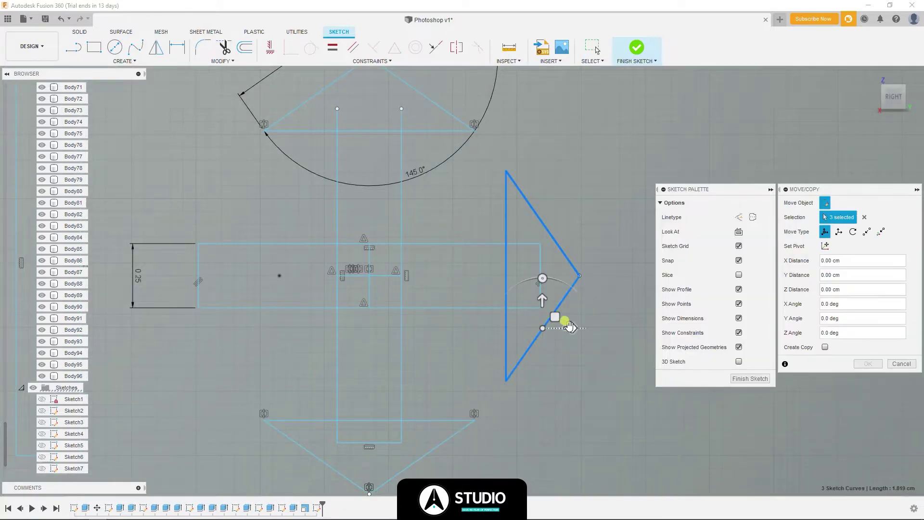
pyautogui.moveTo(577, 324); pyautogui.dragTo(608, 324)
pyautogui.scroll(5, 593, 340)
pyautogui.scroll(2, 593, 340)
pyautogui.scroll(2, 591, 352)
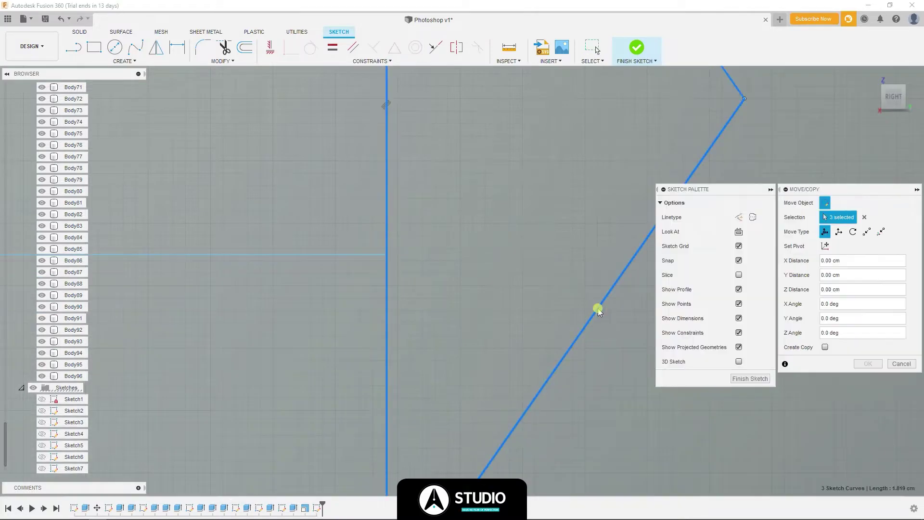
pyautogui.scroll(-2, 565, 280)
pyautogui.press('Escape')
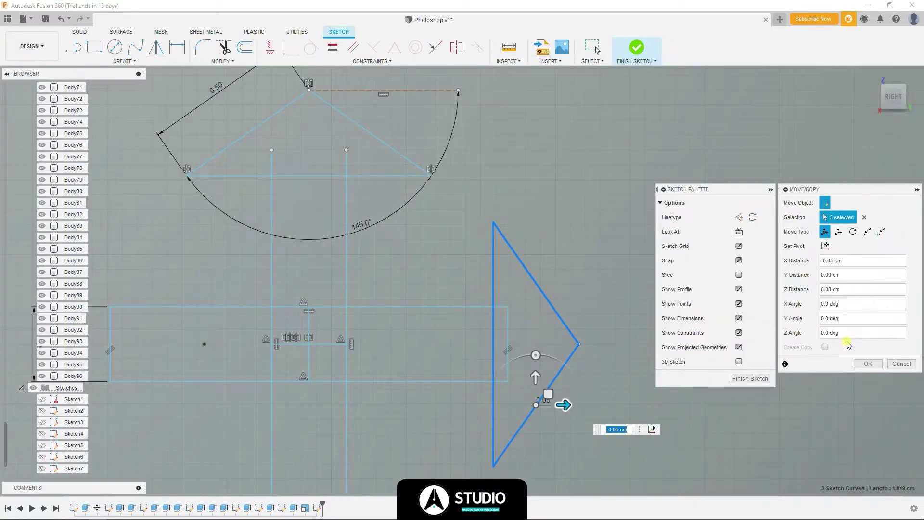
pyautogui.press('Return')
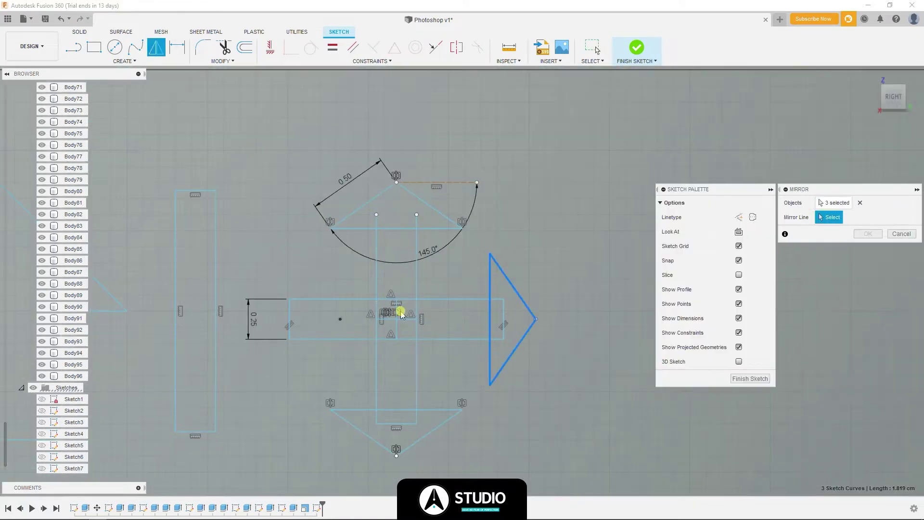
# - Mirror a triangle to the left end and trim the overlapping inner segments into a four-way arrow
pyautogui.click(401, 314)
pyautogui.press('Return')
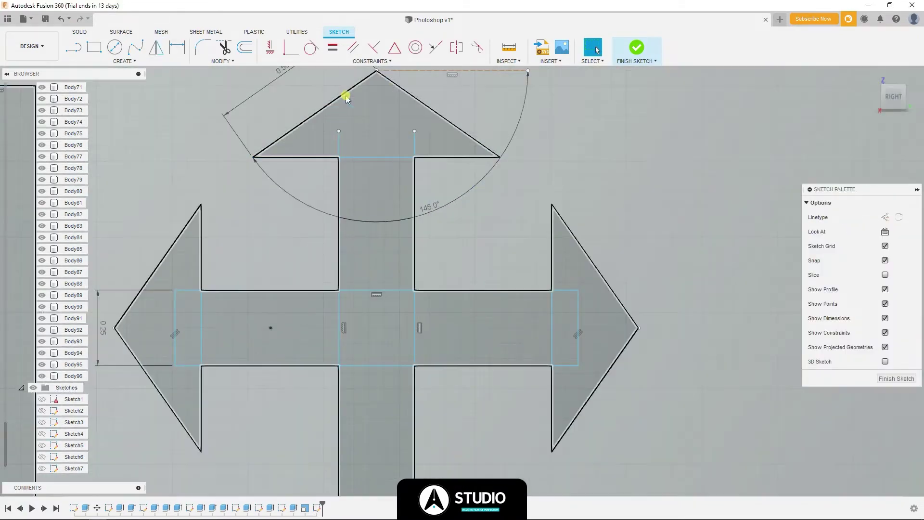
pyautogui.press('t')
pyautogui.click(340, 147)
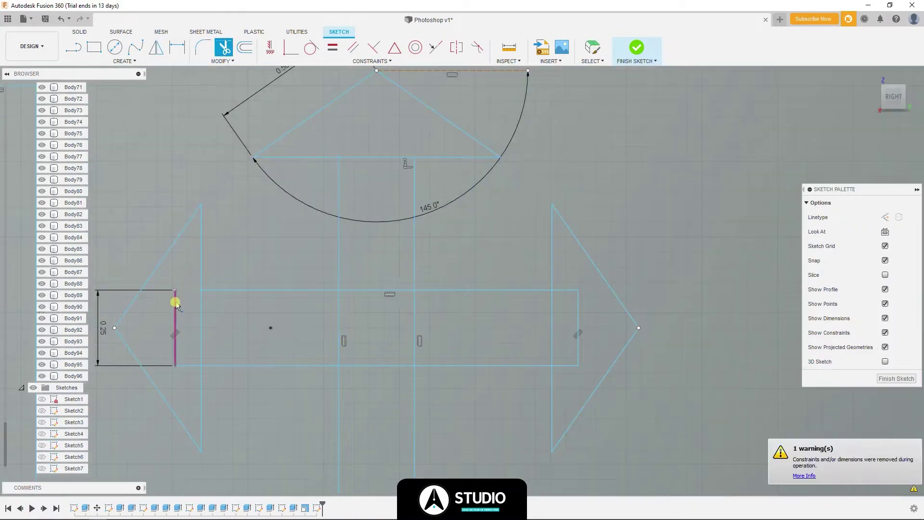
pyautogui.click(185, 368)
pyautogui.click(562, 291)
pyautogui.moveTo(377, 328); pyautogui.dragTo(471, 204, button='middle')
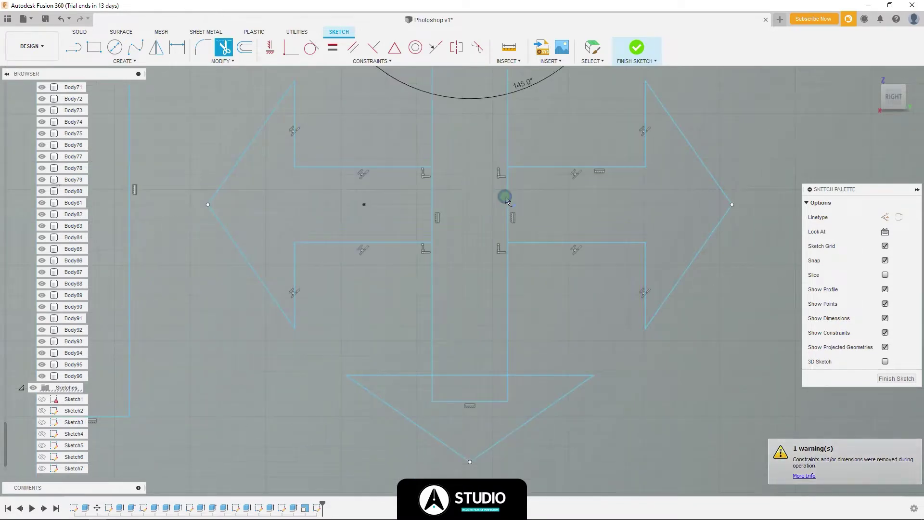
pyautogui.click(508, 200)
pyautogui.click(451, 401)
pyautogui.scroll(-3, 501, 386)
pyautogui.scroll(-2, 501, 386)
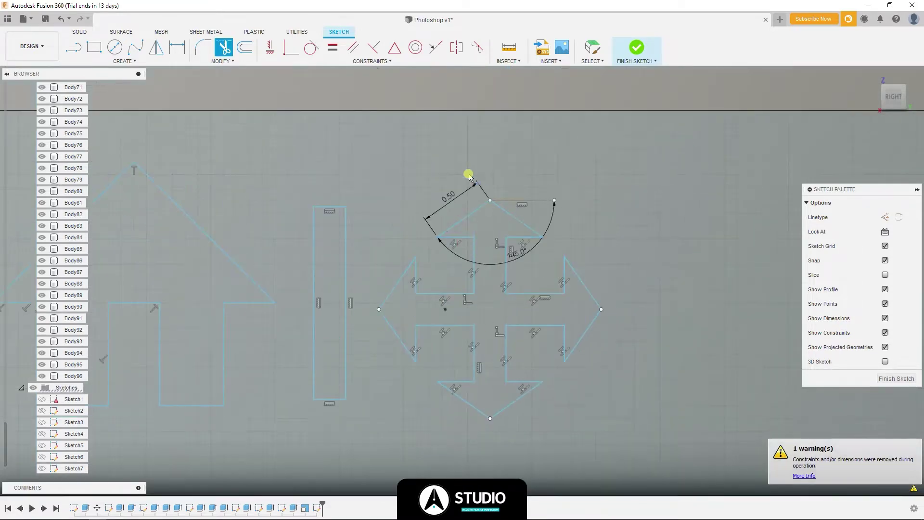
pyautogui.press('Escape')
# - Move the four-way arrow curves into the toolbar strip and select its outline chain
pyautogui.scroll(-4, 525, 212)
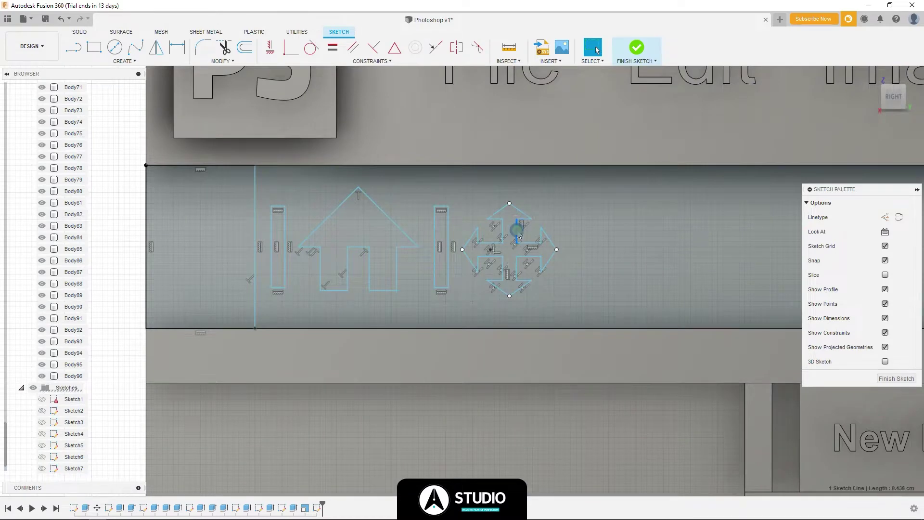
pyautogui.scroll(5, 518, 236)
pyautogui.press('m')
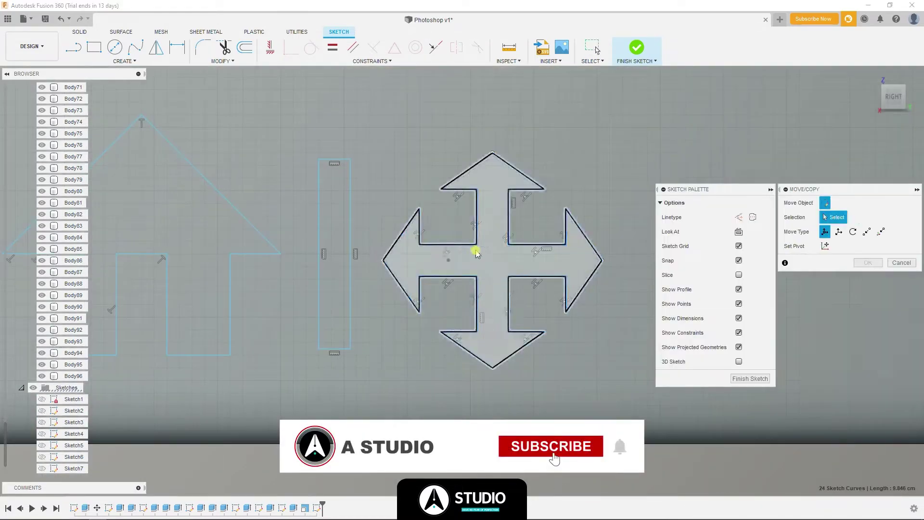
pyautogui.scroll(-3, 411, 213)
pyautogui.scroll(-2, 437, 231)
pyautogui.press('Escape')
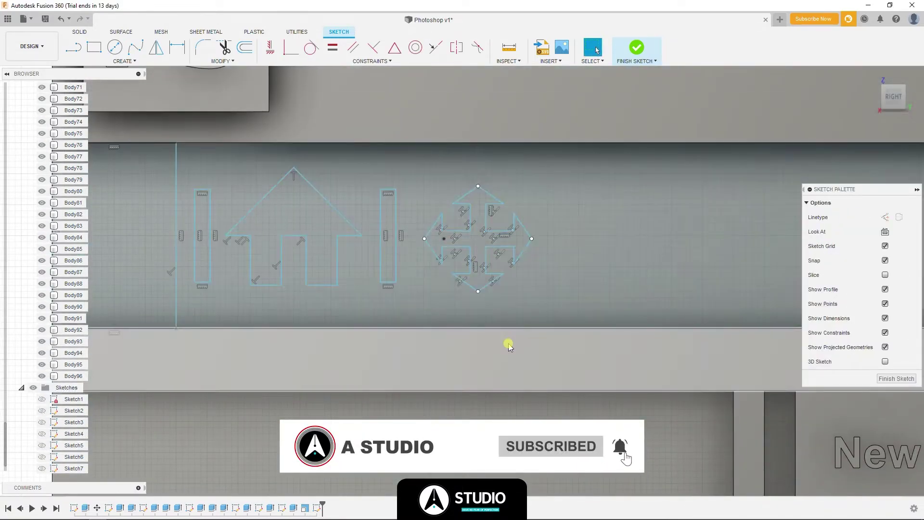
pyautogui.scroll(3, 568, 207)
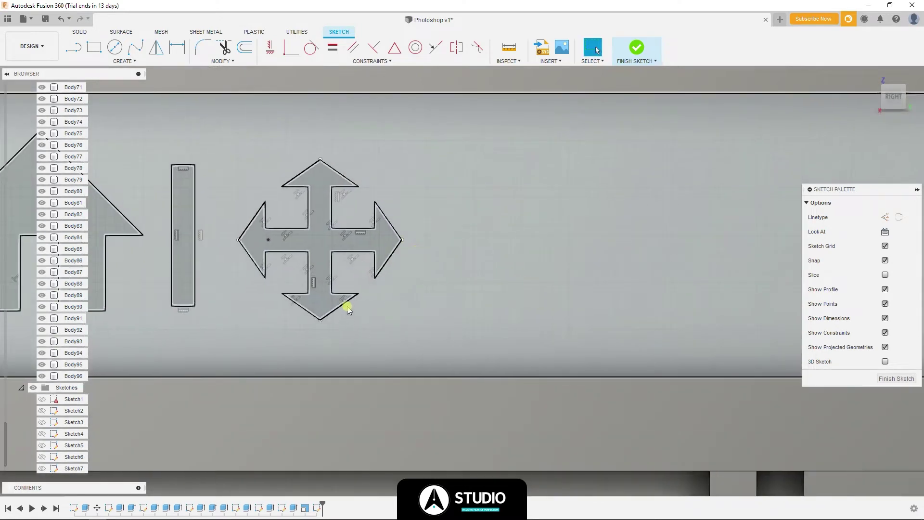
pyautogui.doubleClick(340, 292)
# - Copy the lower arrow to the right and trim it down to a V
pyautogui.press('m')
pyautogui.moveTo(406, 252); pyautogui.dragTo(566, 202)
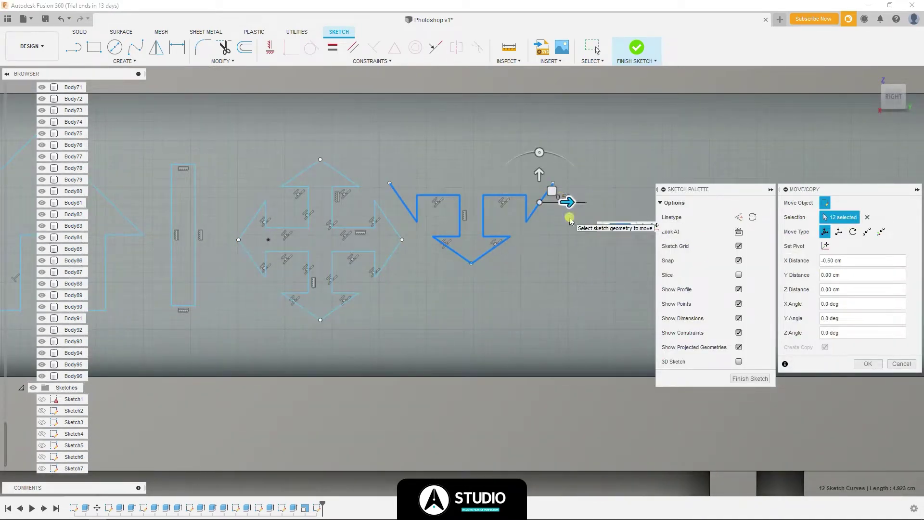
pyautogui.press('Return')
pyautogui.click(451, 203)
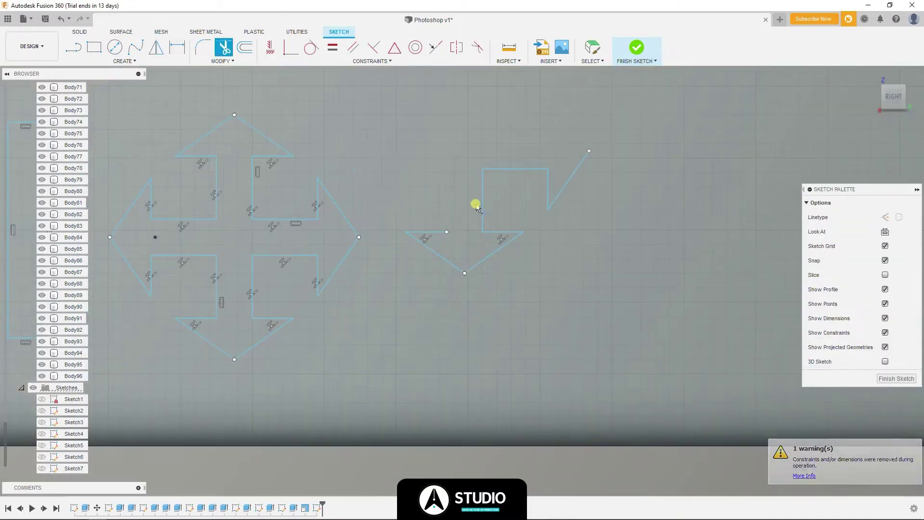
pyautogui.click(497, 169)
pyautogui.press('Escape')
pyautogui.click(434, 258)
# - Offset the V by 0.10 cm, close its ends, and fillet them at R0.03
pyautogui.press('o')
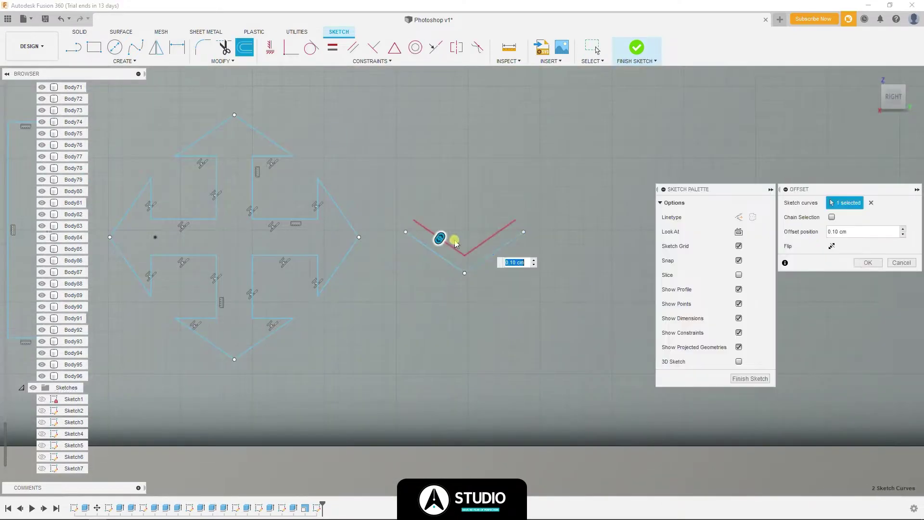
pyautogui.press('Return')
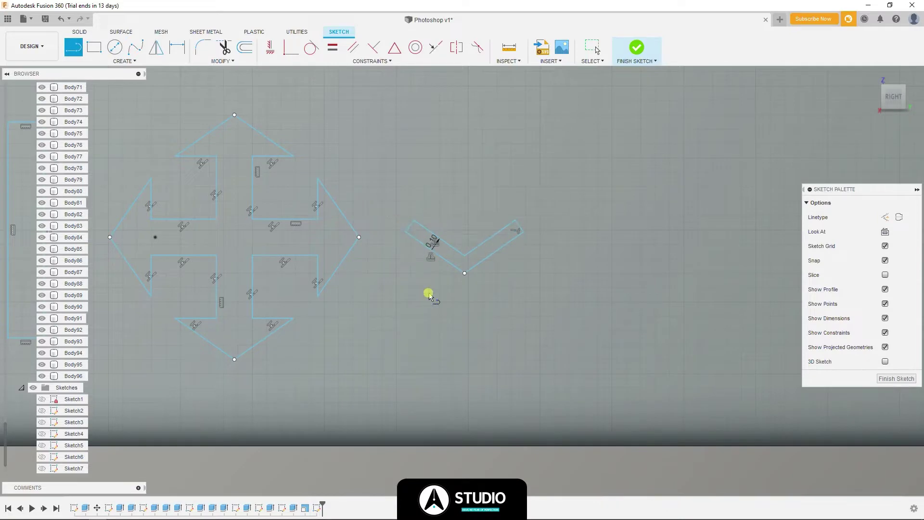
pyautogui.press('Escape')
pyautogui.scroll(5, 405, 223)
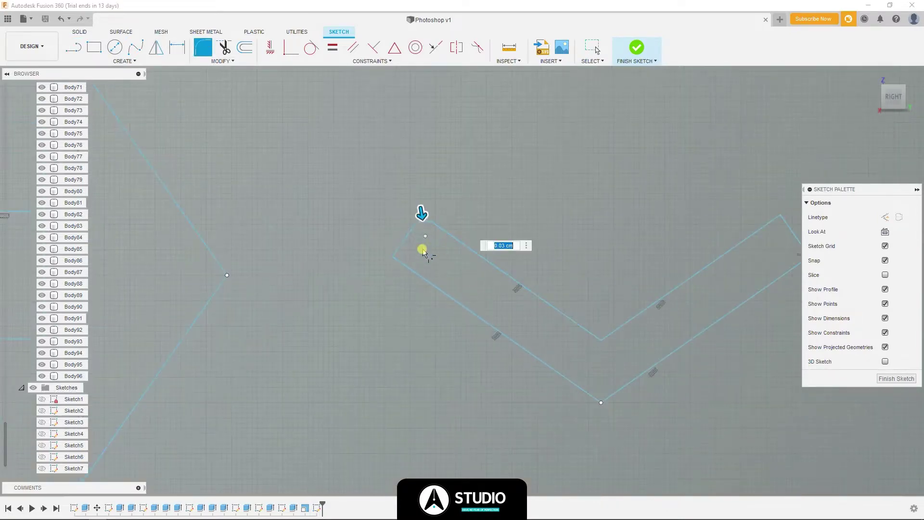
pyautogui.press('Return')
pyautogui.click(790, 229)
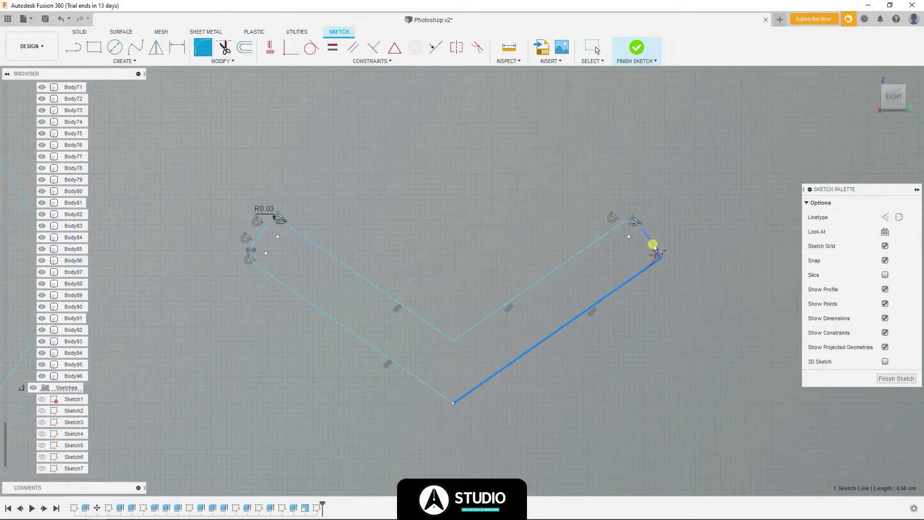
pyautogui.press('Return')
# - Round the V's inner corner with an R0.10 fillet and round its outer corner
pyautogui.scroll(-1, 404, 262)
pyautogui.click(203, 47)
pyautogui.click(458, 321)
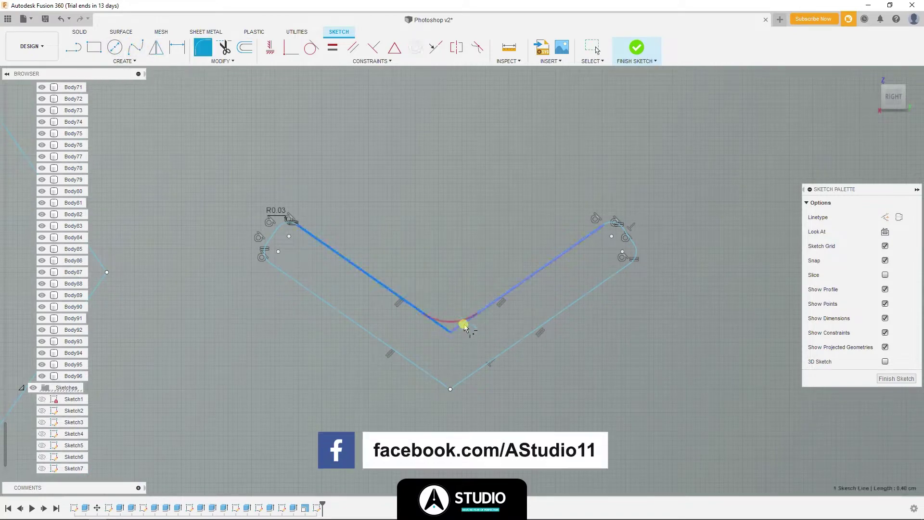
pyautogui.click(465, 385)
pyautogui.press('Return')
# - Move the V slot left to sit beside the four-way arrow
pyautogui.scroll(-3, 465, 385)
pyautogui.doubleClick(536, 265)
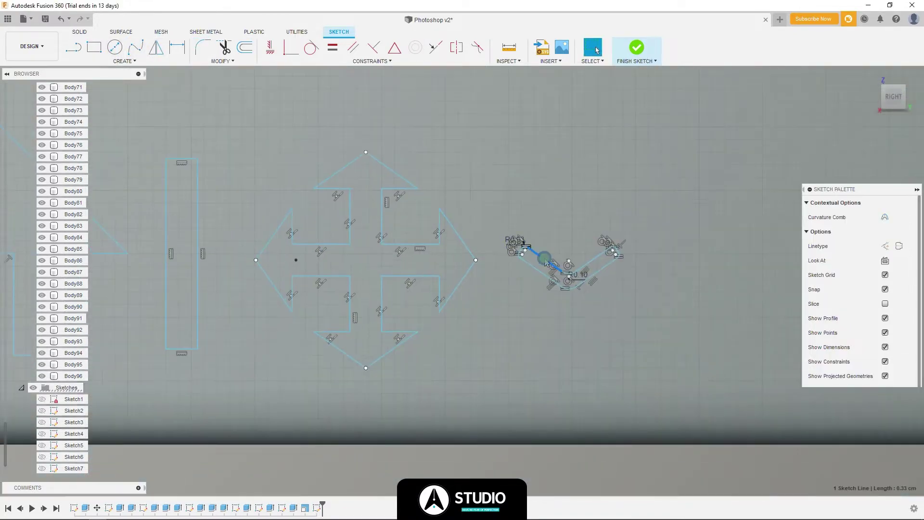
pyautogui.press('m')
pyautogui.moveTo(547, 252); pyautogui.dragTo(517, 250)
pyautogui.press('Return')
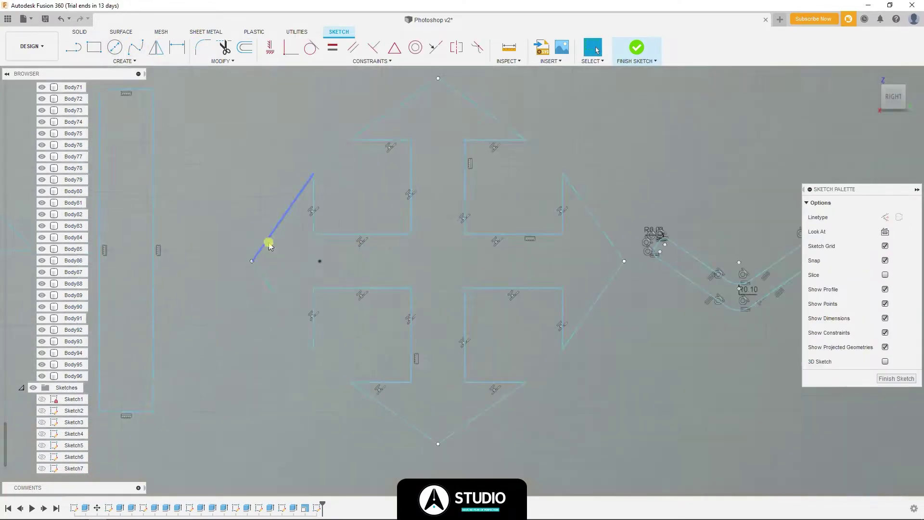
# - Select the bar rectangle and start copying it 3.70 cm to the right
pyautogui.scroll(-3, 268, 244)
pyautogui.doubleClick(302, 246)
pyautogui.press('m')
pyautogui.scroll(-3, 457, 353)
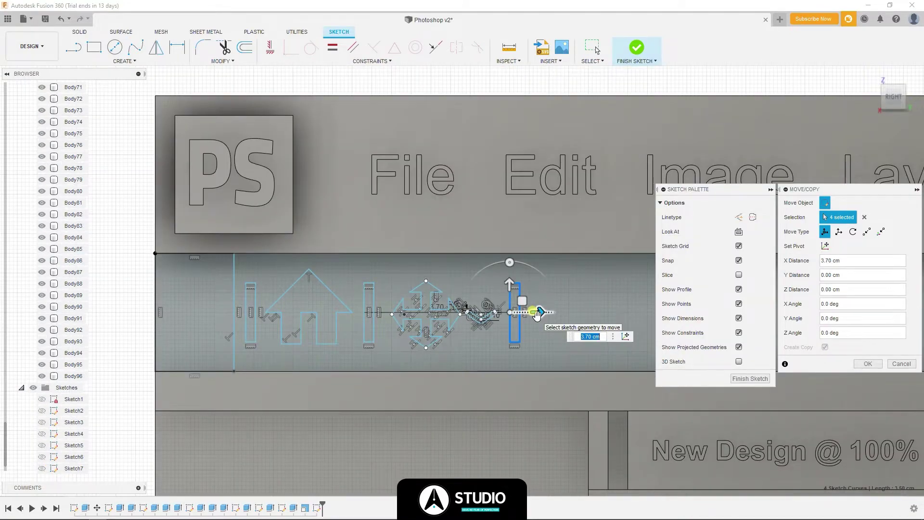
# - Place the copied bar, then select the bars, house arrow, four-way arrow and check slot and shift them right
pyautogui.press('Return')
pyautogui.scroll(3, 248, 281)
pyautogui.scroll(2, 210, 272)
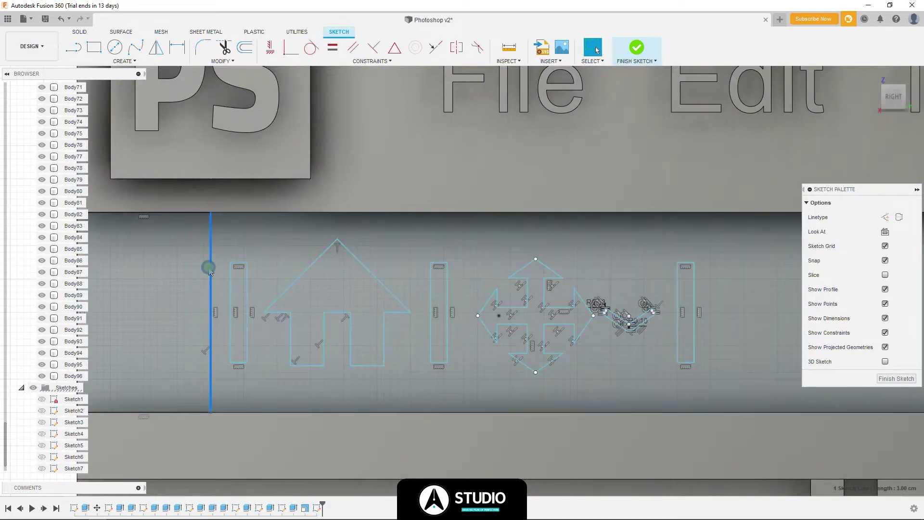
pyautogui.keyDown('shift'); pyautogui.doubleClick(295, 279); pyautogui.keyUp('shift')
pyautogui.keyDown('shift'); pyautogui.doubleClick(430, 284); pyautogui.keyUp('shift')
pyautogui.keyDown('shift'); pyautogui.doubleClick(545, 295); pyautogui.keyUp('shift')
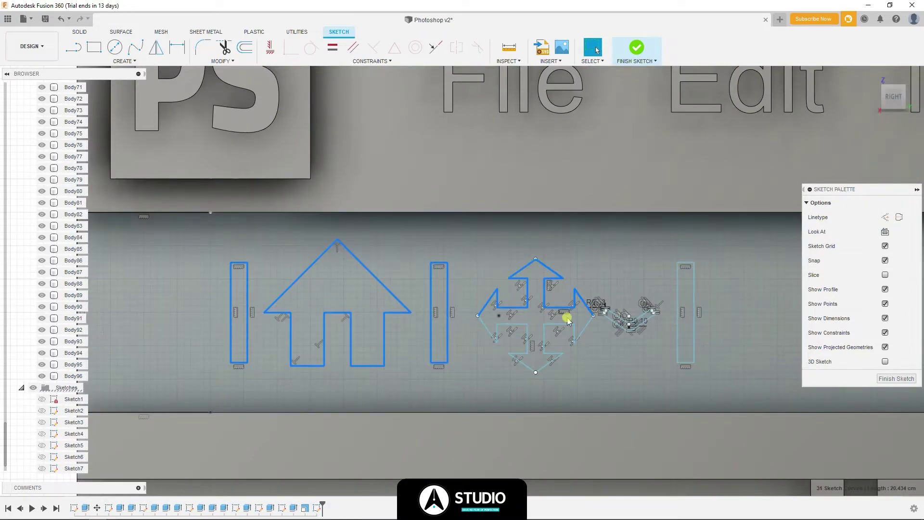
pyautogui.keyDown('shift'); pyautogui.doubleClick(623, 323); pyautogui.keyUp('shift')
pyautogui.scroll(-3, 599, 354)
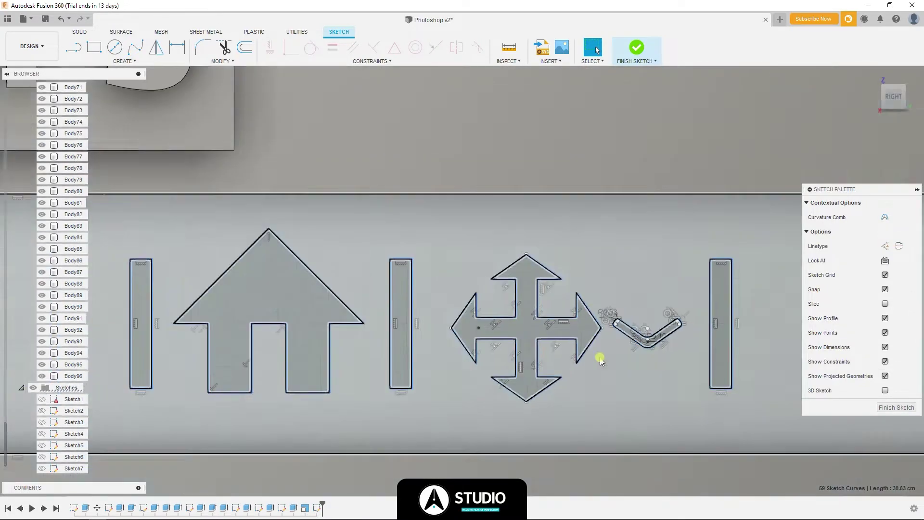
pyautogui.press('m')
pyautogui.moveTo(450, 327)
pyautogui.mouseDown()
pyautogui.moveTo(510, 332)
pyautogui.moveTo(445, 333)
pyautogui.mouseUp()
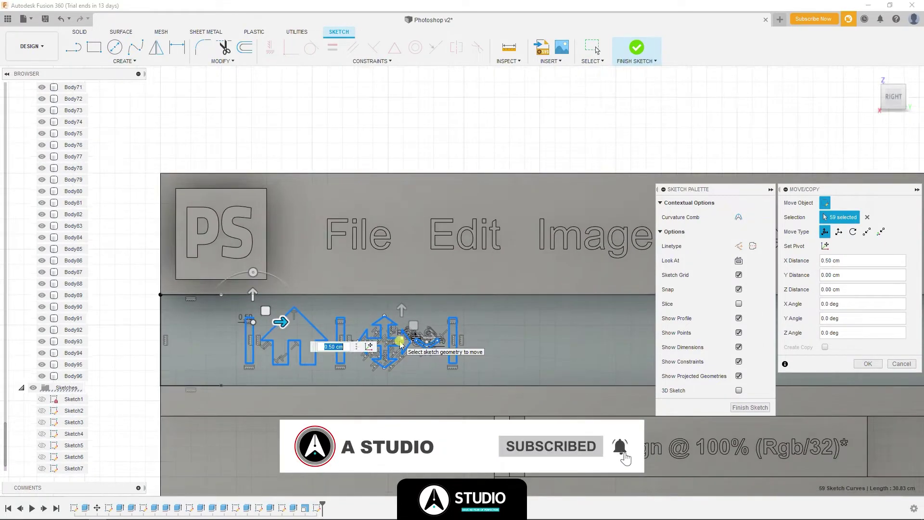
pyautogui.press('Return')
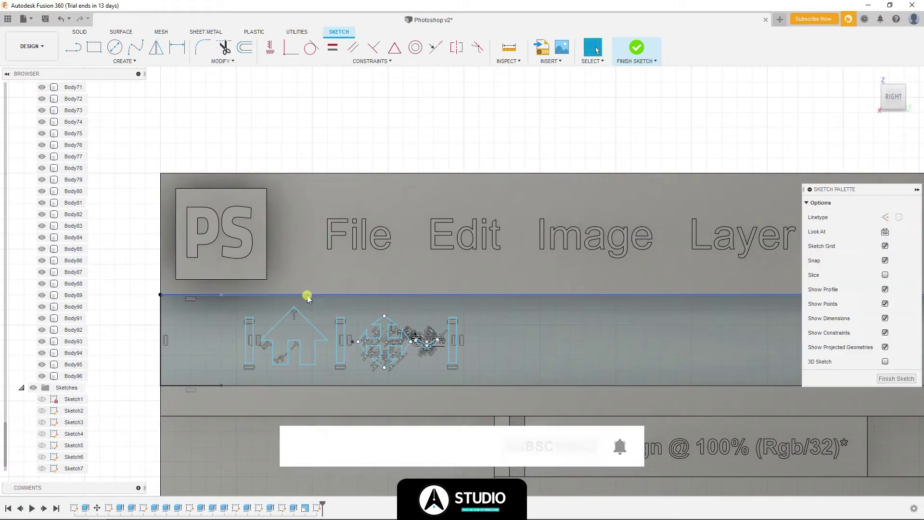
# - Shift the right-hand icons further right so the row is evenly spaced
pyautogui.scroll(5, 441, 328)
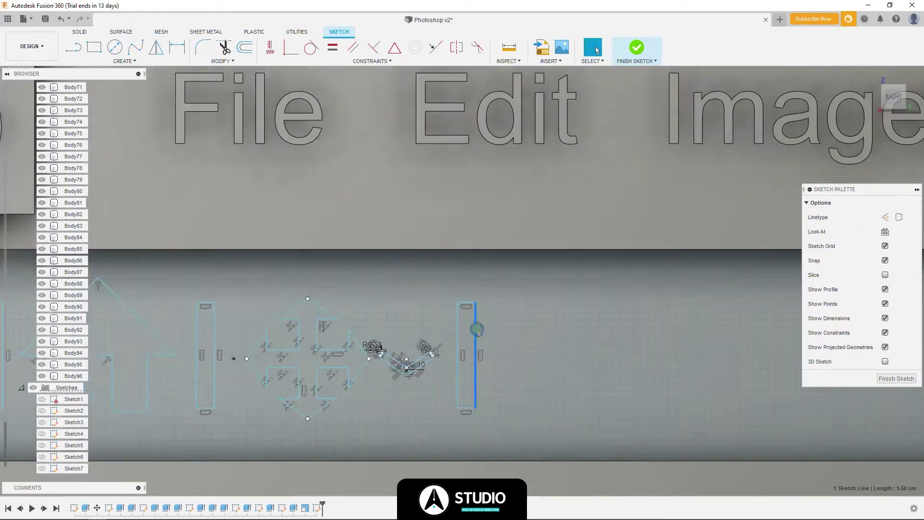
pyautogui.click(358, 351)
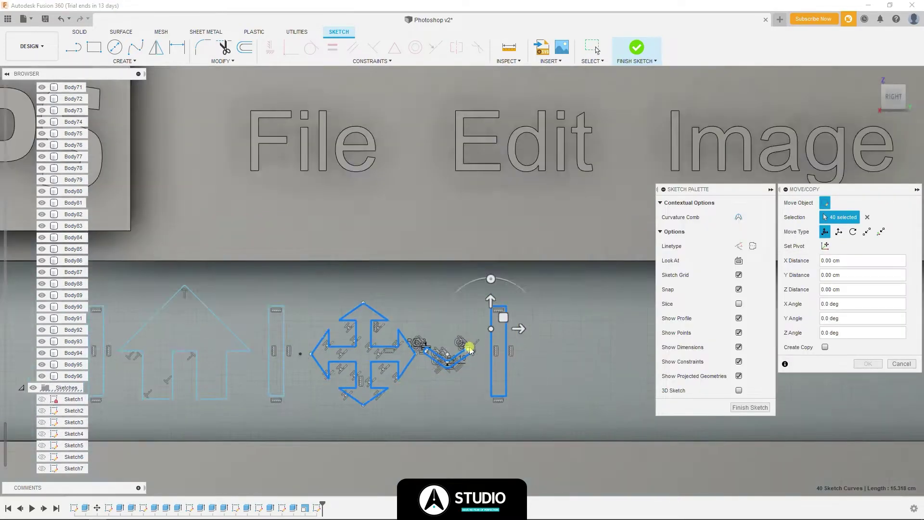
pyautogui.moveTo(517, 336); pyautogui.dragTo(608, 335)
pyautogui.press('Return')
pyautogui.scroll(-3, 385, 356)
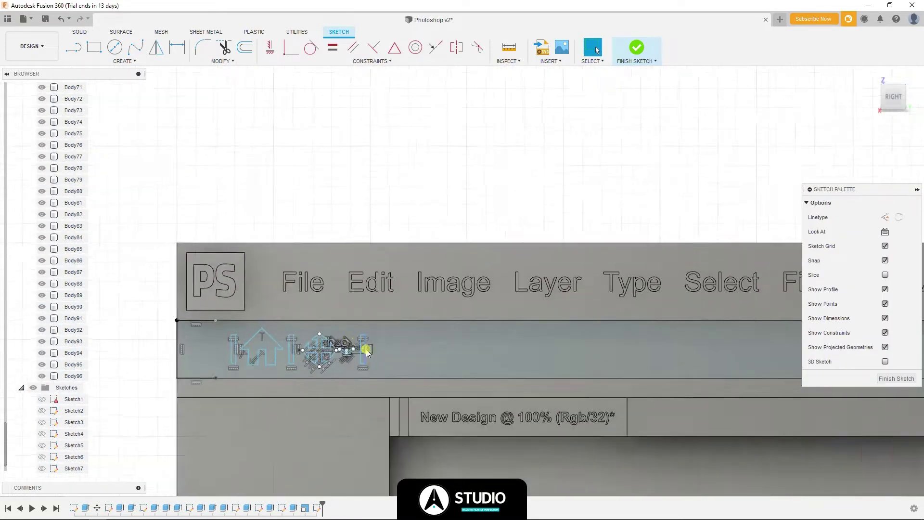
pyautogui.scroll(8, 332, 327)
pyautogui.scroll(1, 357, 321)
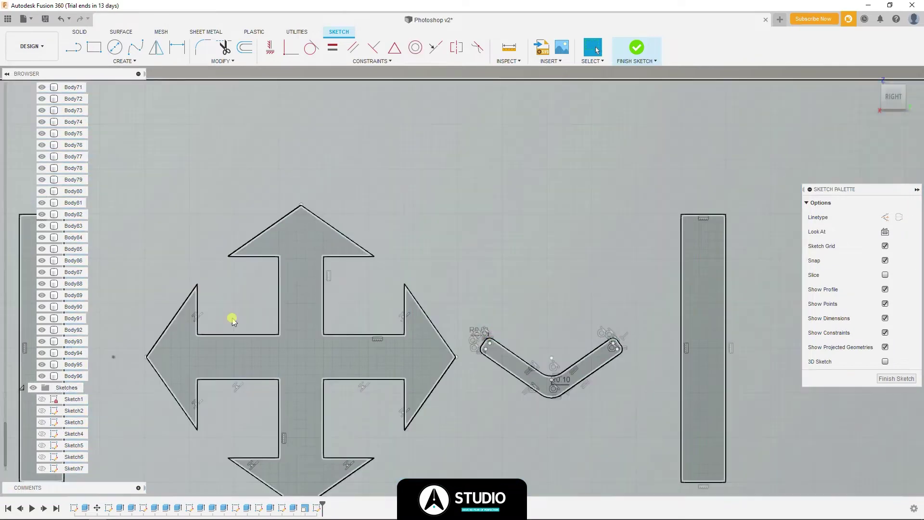
pyautogui.scroll(3, 474, 340)
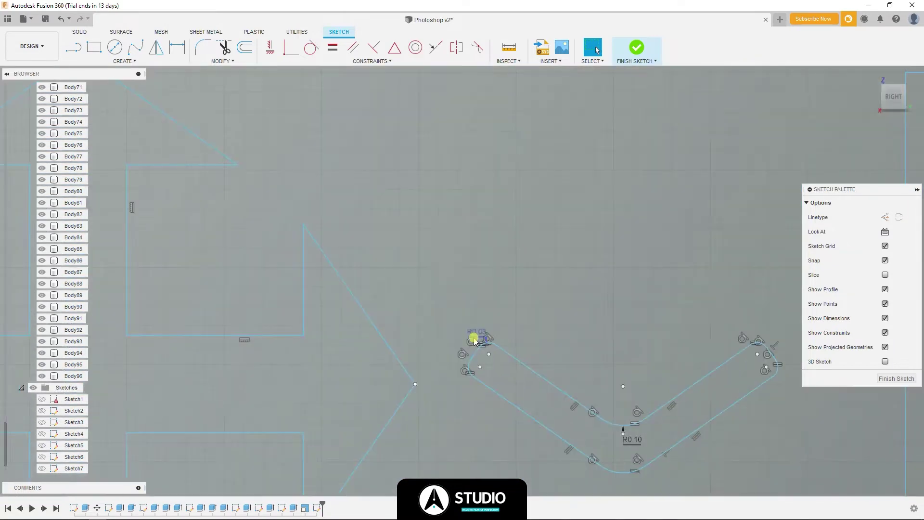
pyautogui.scroll(-3, 463, 373)
pyautogui.scroll(-3, 672, 374)
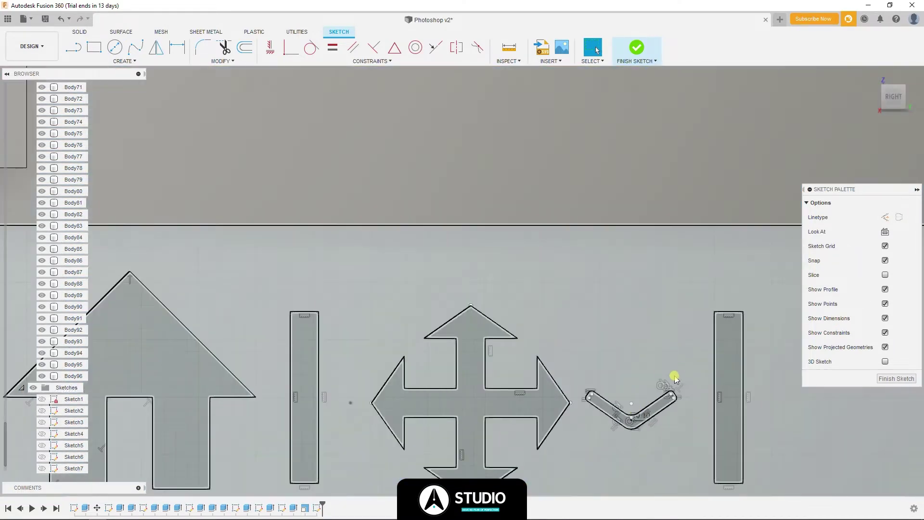
pyautogui.scroll(-2, 392, 320)
pyautogui.scroll(-1, 393, 322)
# - Draw a long rectangle and shift the tall bar 4.40 cm to the right
pyautogui.press('r')
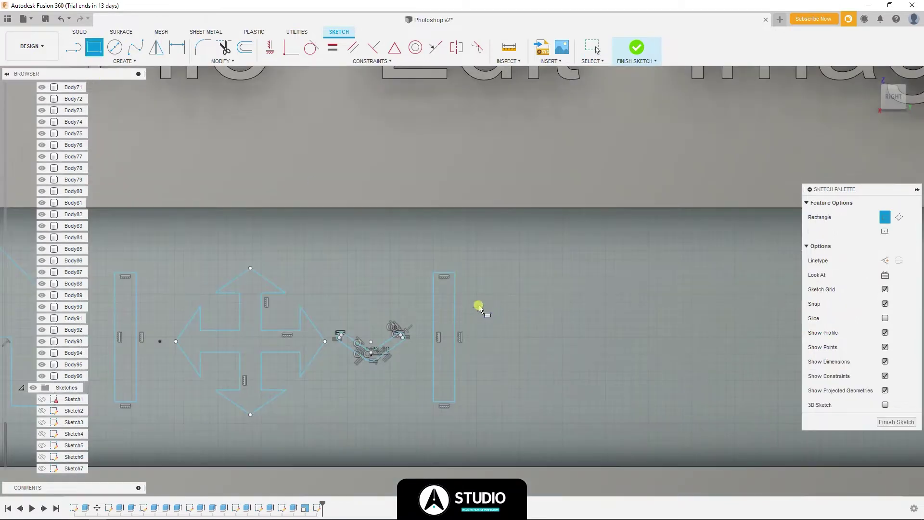
pyautogui.click(787, 373)
pyautogui.moveTo(609, 251); pyautogui.dragTo(364, 171, button='middle')
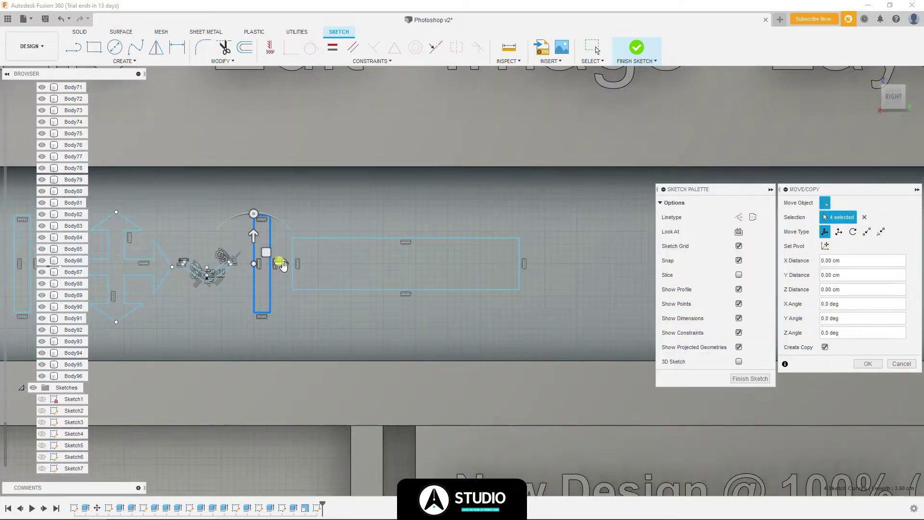
pyautogui.moveTo(282, 265); pyautogui.dragTo(566, 264)
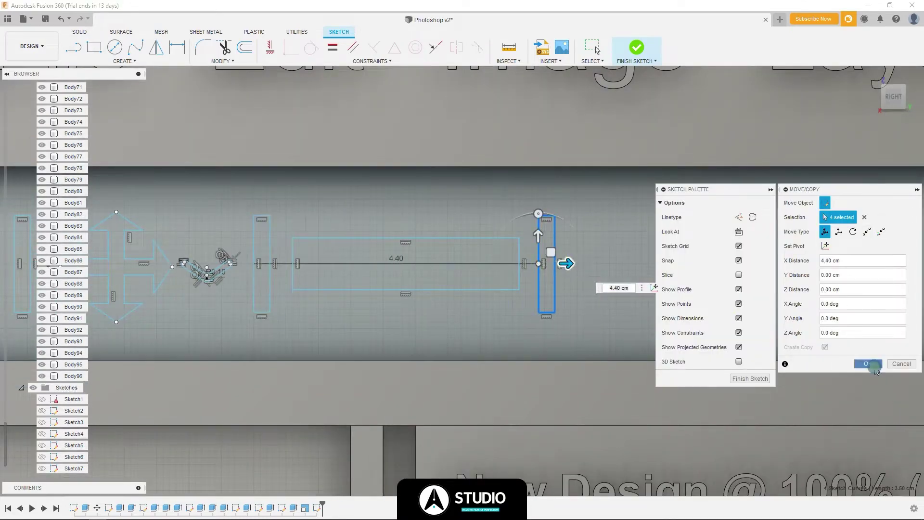
pyautogui.click(875, 368)
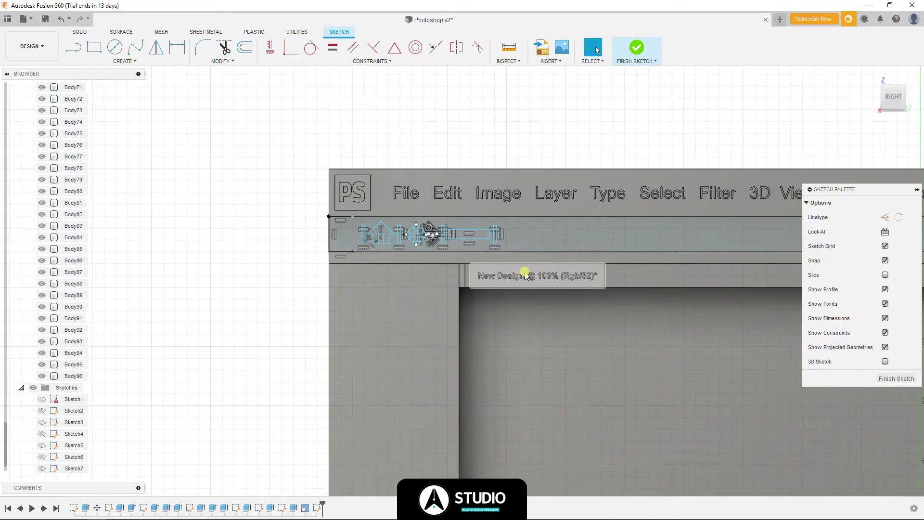
# - Sketch a small square beside the tall bar
pyautogui.scroll(10, 508, 228)
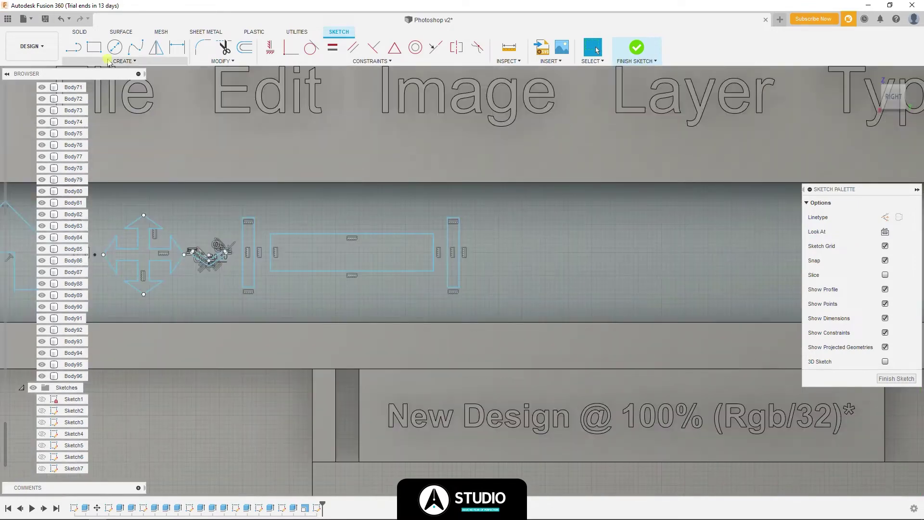
pyautogui.press('r')
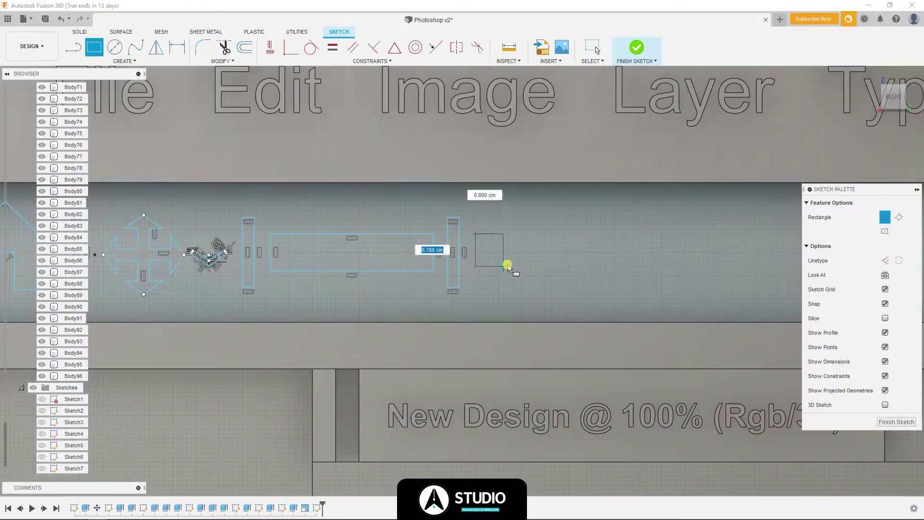
pyautogui.click(511, 270)
pyautogui.scroll(3, 491, 223)
# - Move the small square right up against the tall bar
pyautogui.moveTo(428, 207); pyautogui.dragTo(553, 289)
pyautogui.press('m')
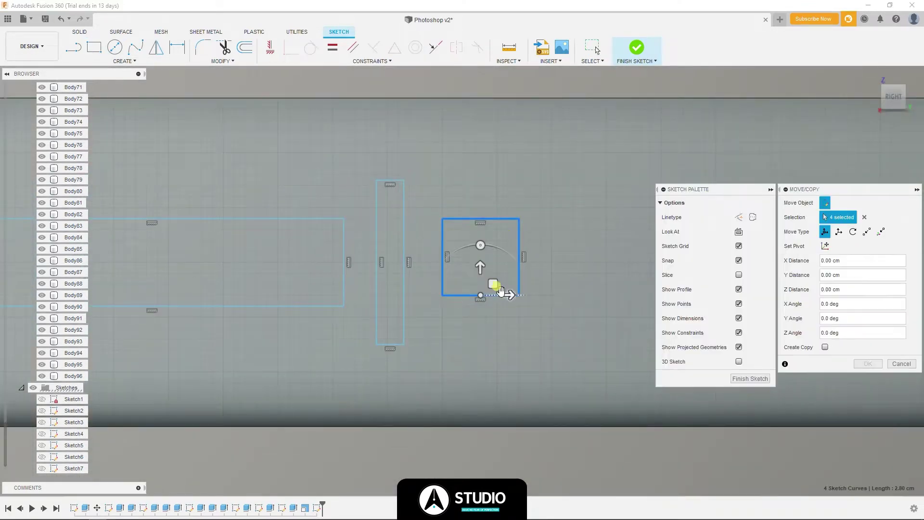
pyautogui.moveTo(482, 255)
pyautogui.mouseDown()
pyautogui.moveTo(355, 265)
pyautogui.moveTo(362, 275)
pyautogui.moveTo(481, 295)
pyautogui.mouseUp()
pyautogui.click(868, 363)
pyautogui.moveTo(769, 353); pyautogui.dragTo(678, 353, button='middle')
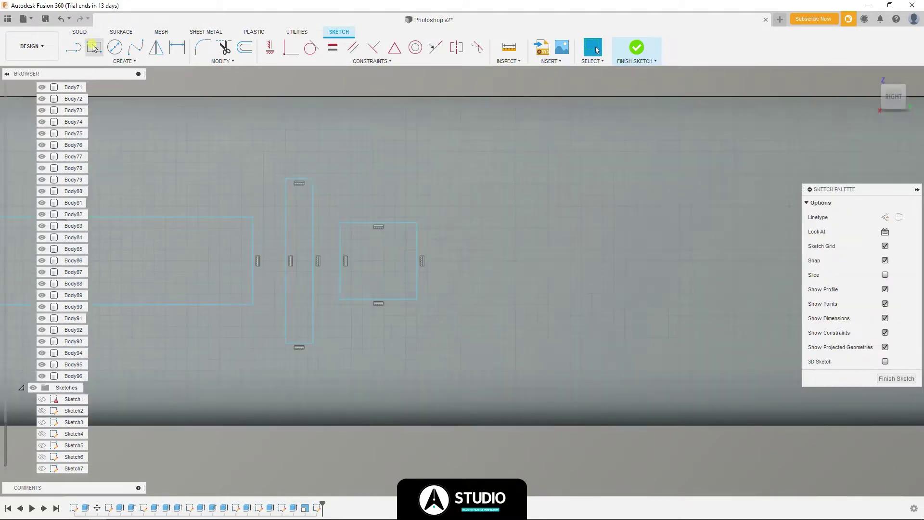
pyautogui.click(124, 61)
# - Add a sketch text frame beside the square reading 'Show Transform Control'
pyautogui.click(93, 178)
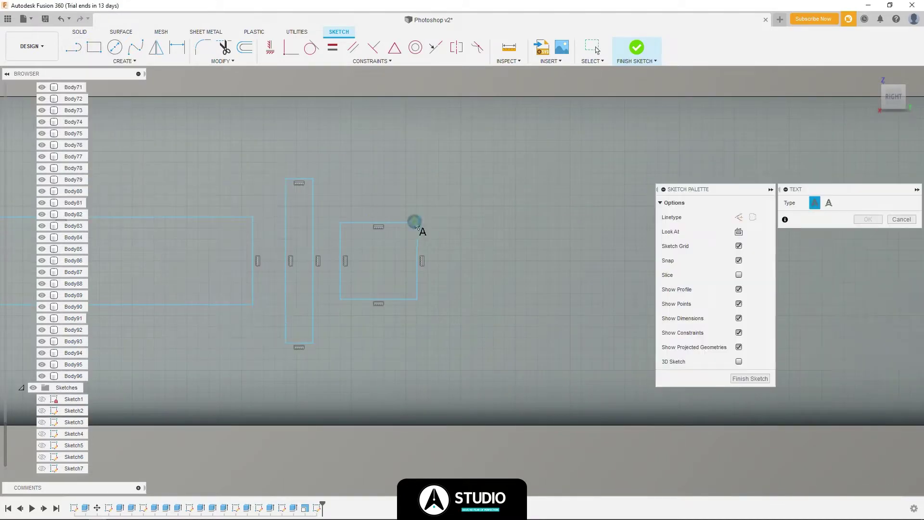
pyautogui.scroll(-3, 556, 300)
pyautogui.click(602, 302)
pyautogui.write('Show ')
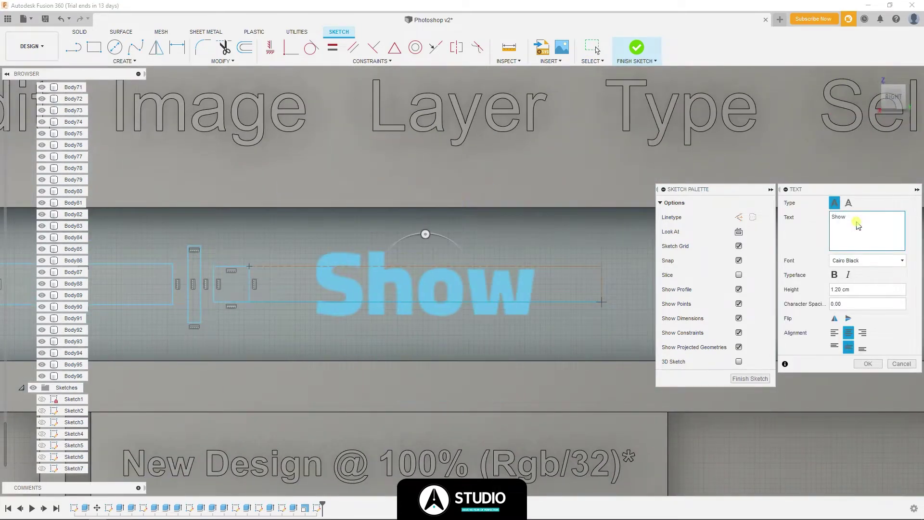
pyautogui.write('Transform Control')
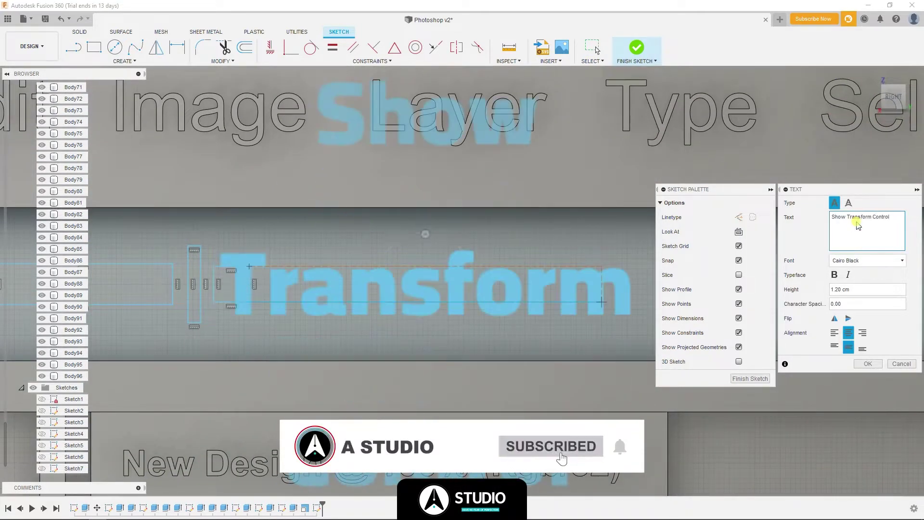
# - Set the text to Arial Black at 0.35 cm height and place it
pyautogui.click(866, 260)
pyautogui.scroll(5, 903, 285)
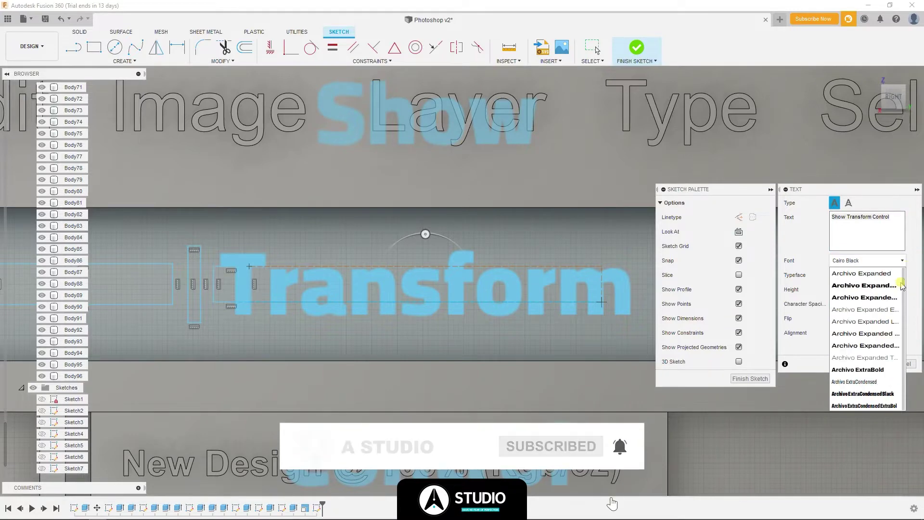
pyautogui.scroll(-3, 904, 285)
pyautogui.scroll(-3, 904, 285)
pyautogui.click(891, 285)
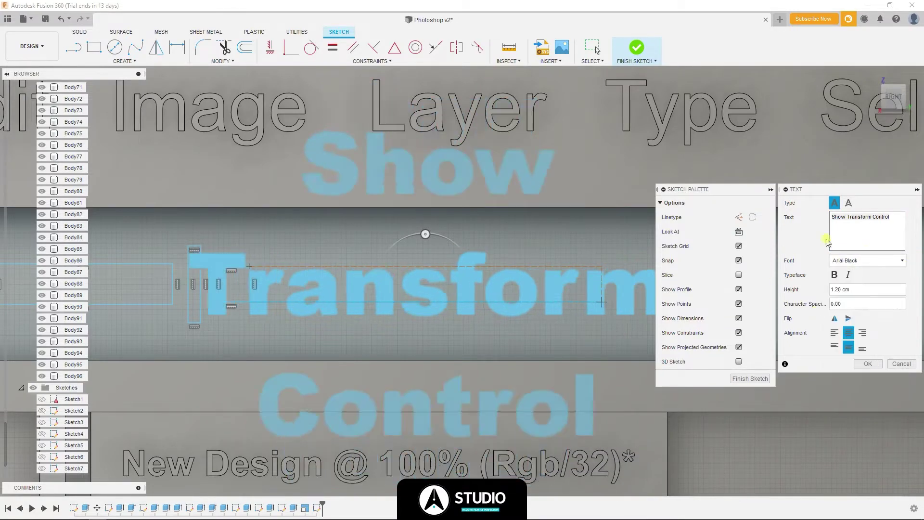
pyautogui.press('BackSpace')
pyautogui.write('3')
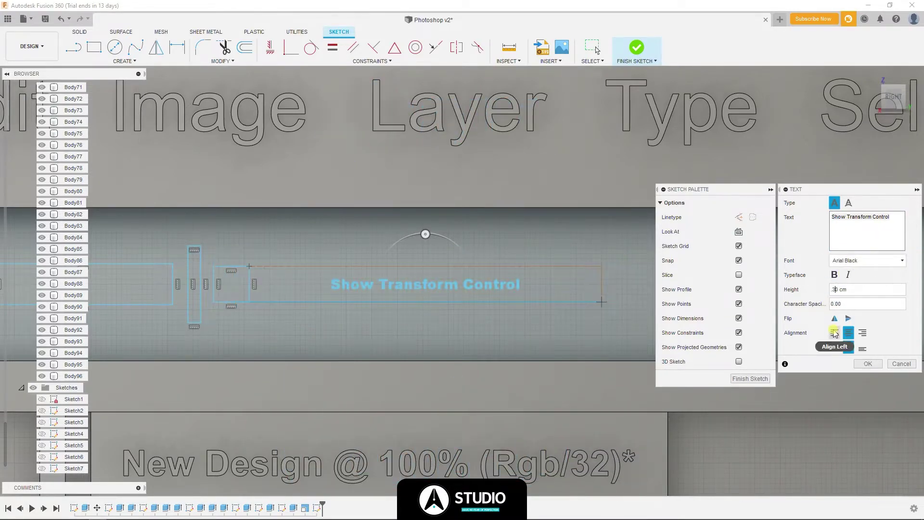
pyautogui.write('5')
pyautogui.press('Delete')
pyautogui.click(866, 364)
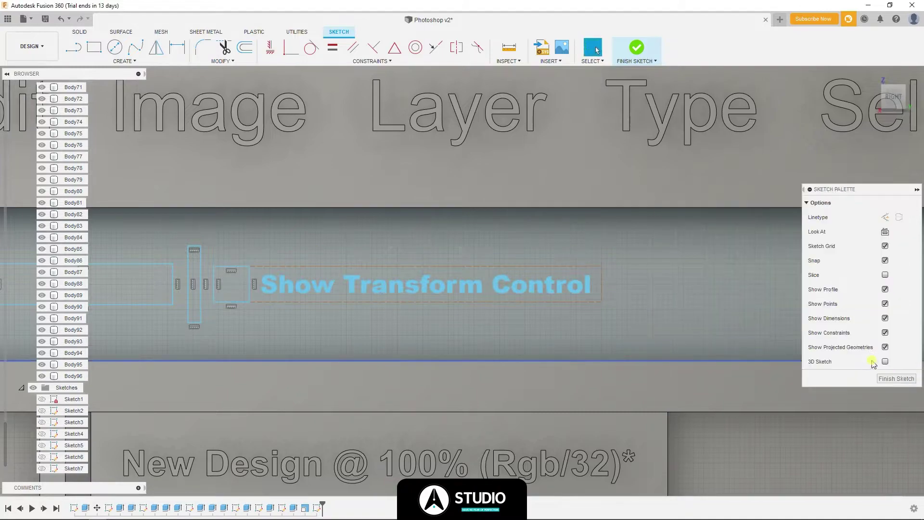
# - Deselect the text and move the vertical bar 8.10 cm to the right
pyautogui.scroll(-3, 553, 120)
pyautogui.scroll(-1, 541, 218)
pyautogui.scroll(-4, 476, 270)
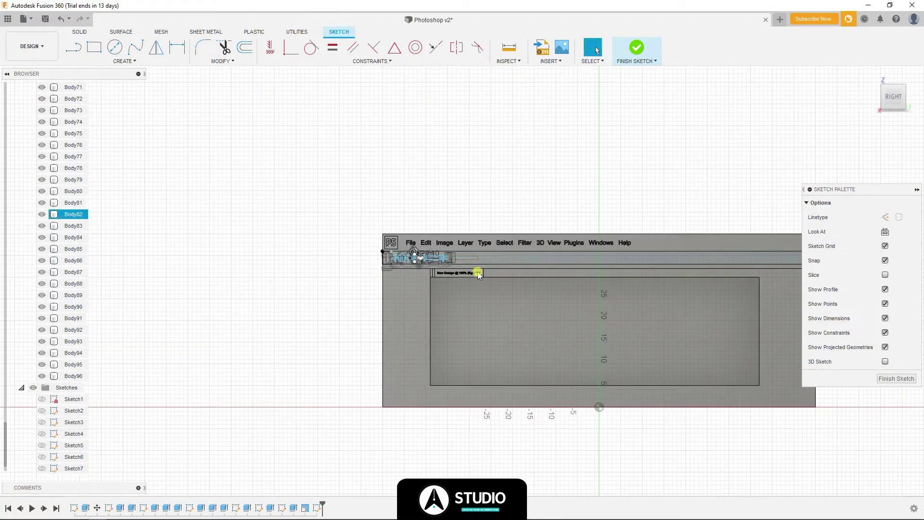
pyautogui.scroll(4, 441, 265)
pyautogui.scroll(3, 434, 270)
pyautogui.rightClick(385, 283)
pyautogui.click(664, 347)
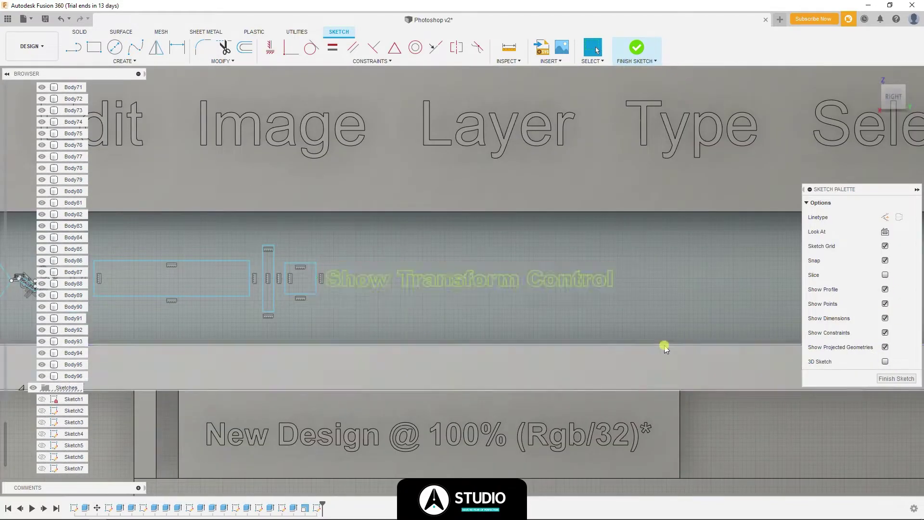
pyautogui.click(268, 279)
pyautogui.press('m')
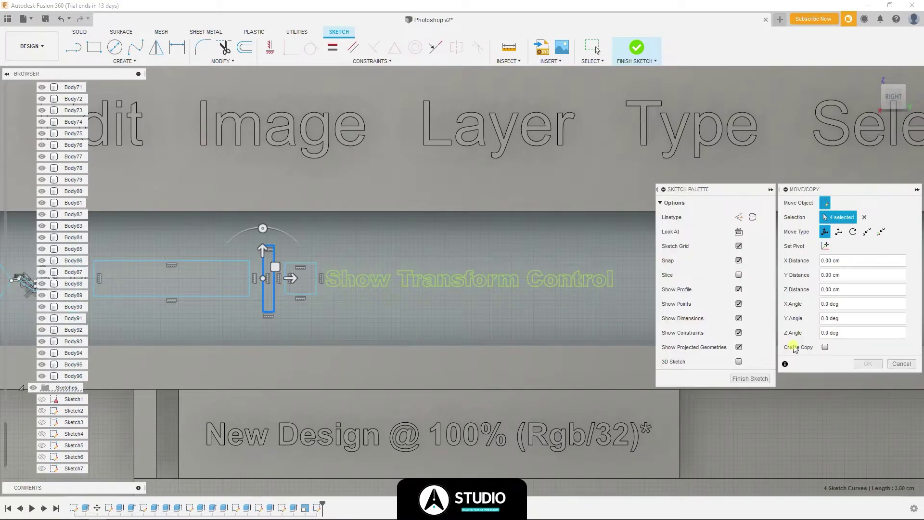
pyautogui.moveTo(289, 270); pyautogui.dragTo(214, 268, button='middle')
pyautogui.moveTo(212, 290); pyautogui.dragTo(572, 290)
pyautogui.press('Return')
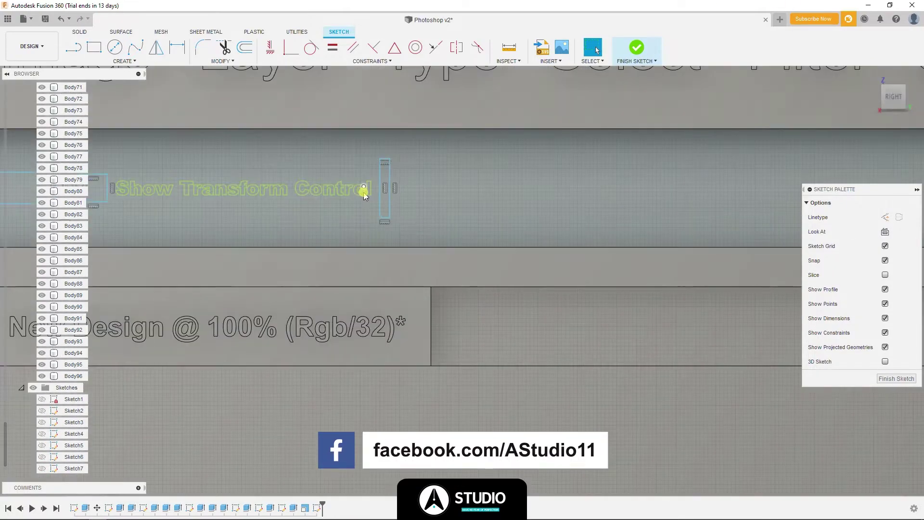
# - Sketch a thin divider rectangle beside the bar
pyautogui.press('r')
pyautogui.scroll(3, 380, 169)
pyautogui.click(420, 169)
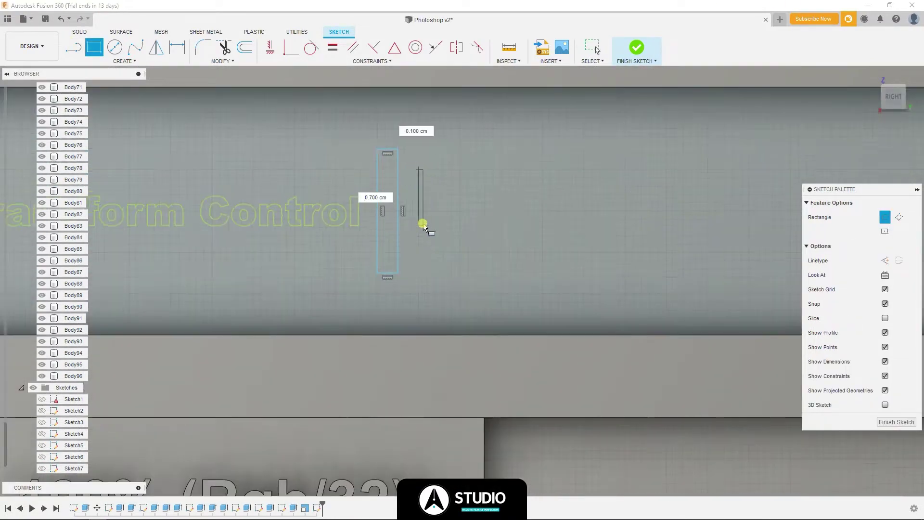
pyautogui.press('l')
pyautogui.press('r')
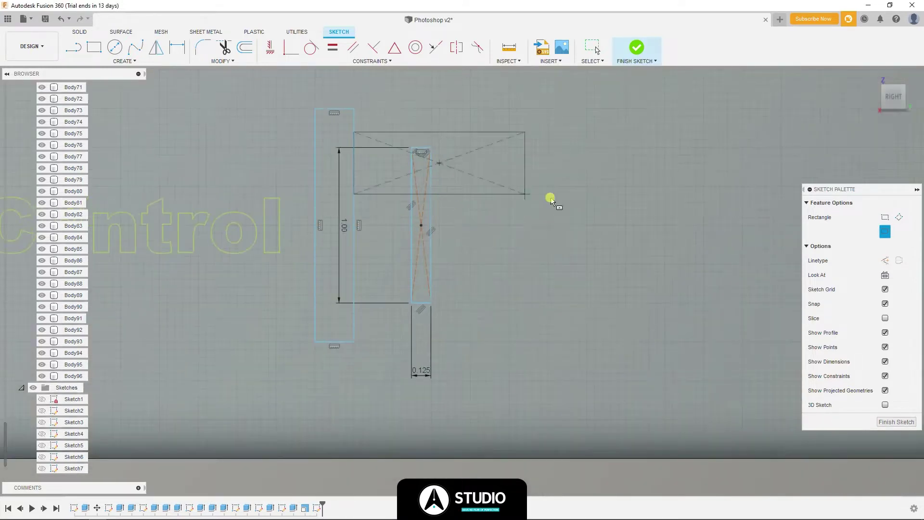
pyautogui.press('Escape')
# - Draw two stacked rectangles, the upper one 1.150 by 0.300 cm
pyautogui.click(93, 47)
pyautogui.click(447, 162)
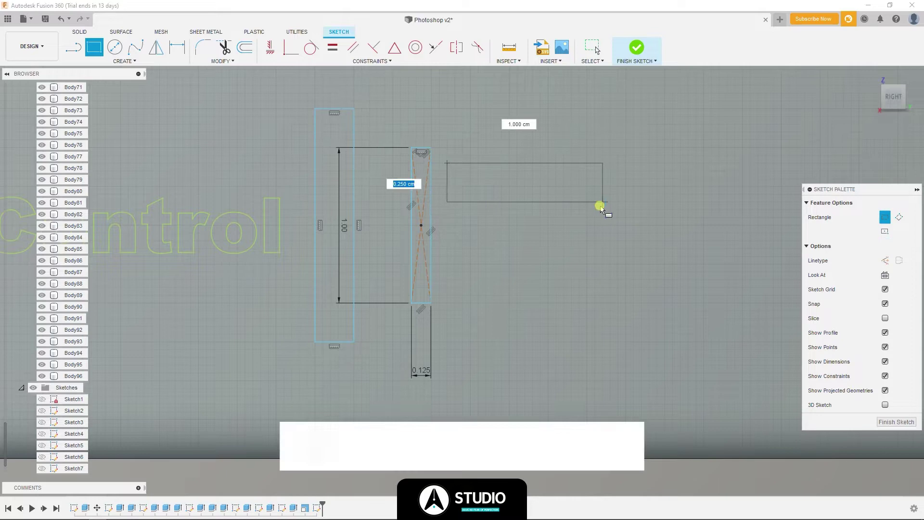
pyautogui.click(633, 223)
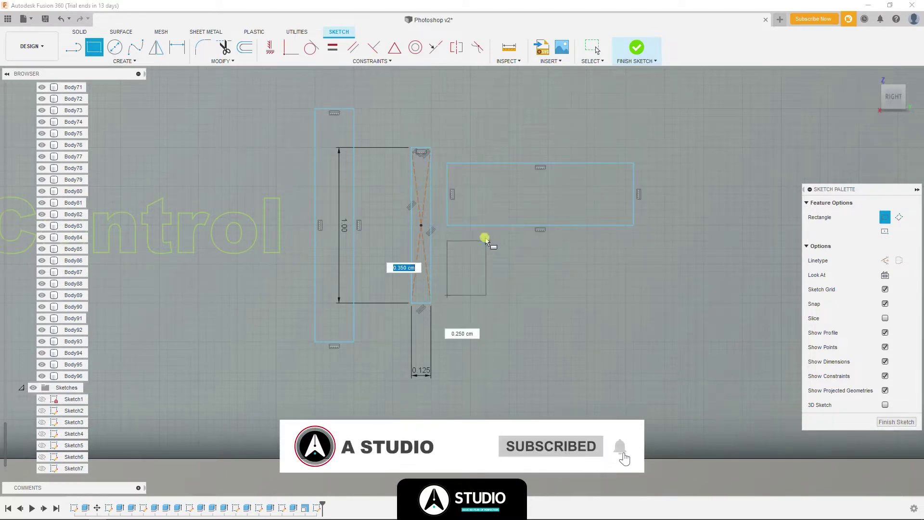
pyautogui.click(707, 236)
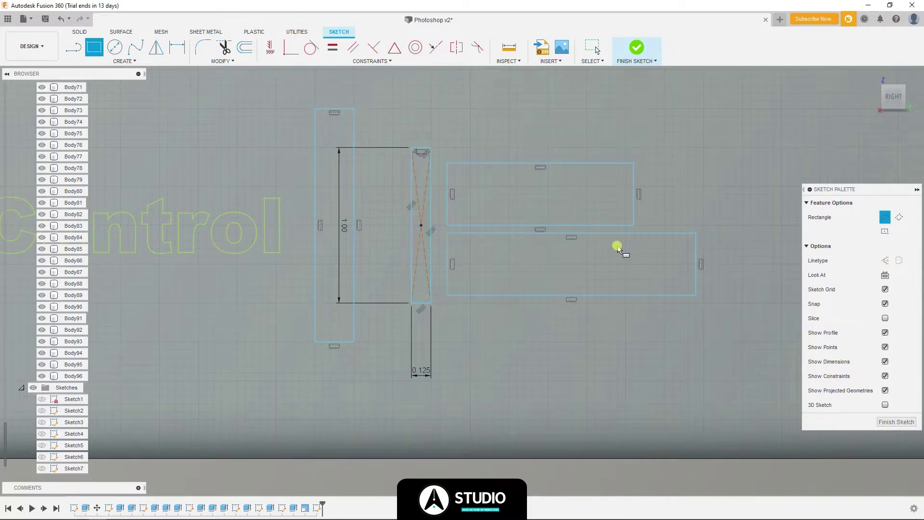
pyautogui.scroll(3, 504, 244)
pyautogui.press('m')
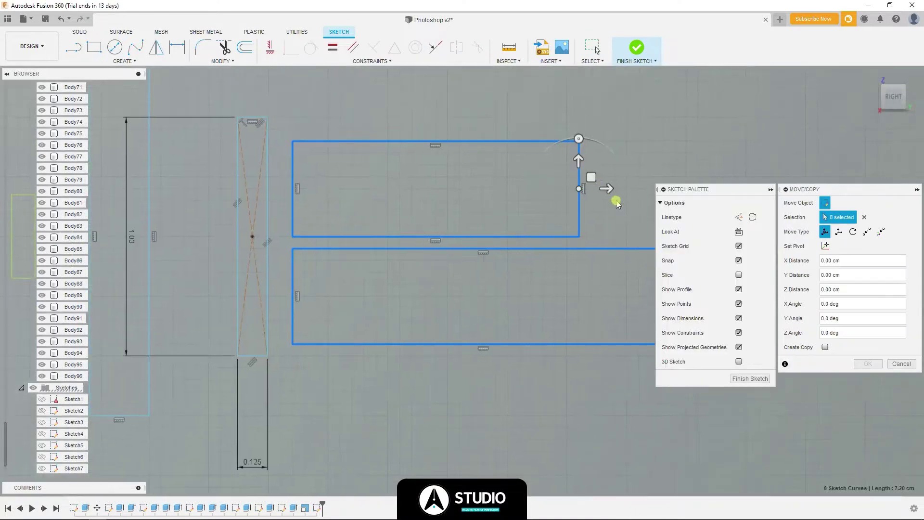
pyautogui.click(871, 367)
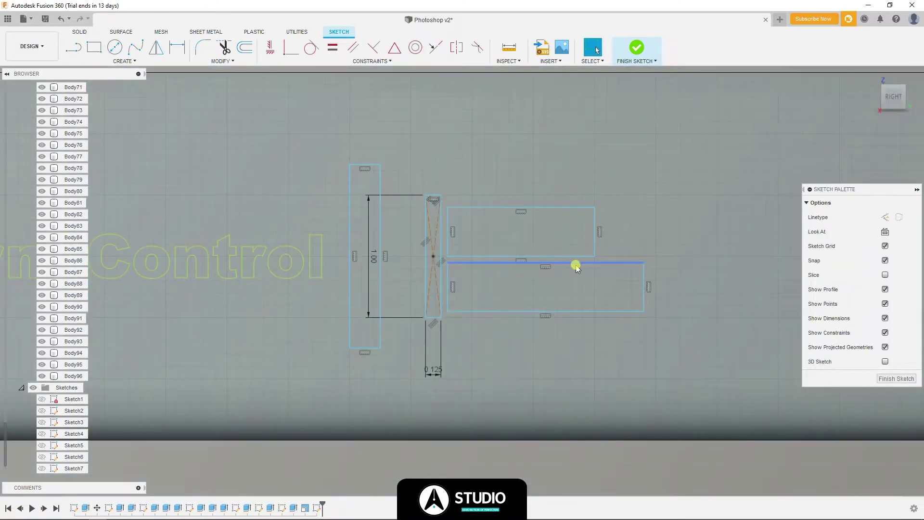
# - Move both stacked rectangles beside the thin divider
pyautogui.doubleClick(576, 264)
pyautogui.press('m')
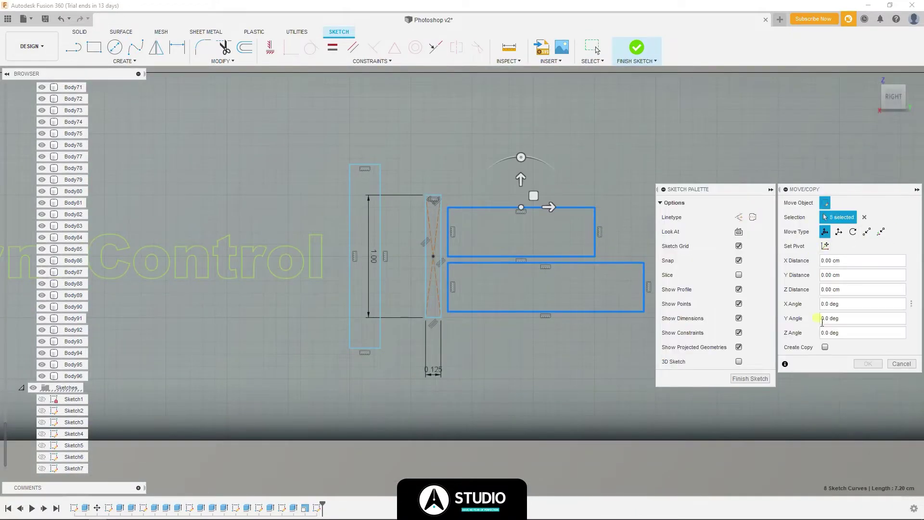
pyautogui.moveTo(568, 212); pyautogui.dragTo(200, 200, button='middle')
pyautogui.moveTo(200, 201); pyautogui.dragTo(413, 196)
pyautogui.press('Return')
# - Place a copy of the thin divider about 2.8 cm to the right
pyautogui.click(385, 197)
pyautogui.press('m')
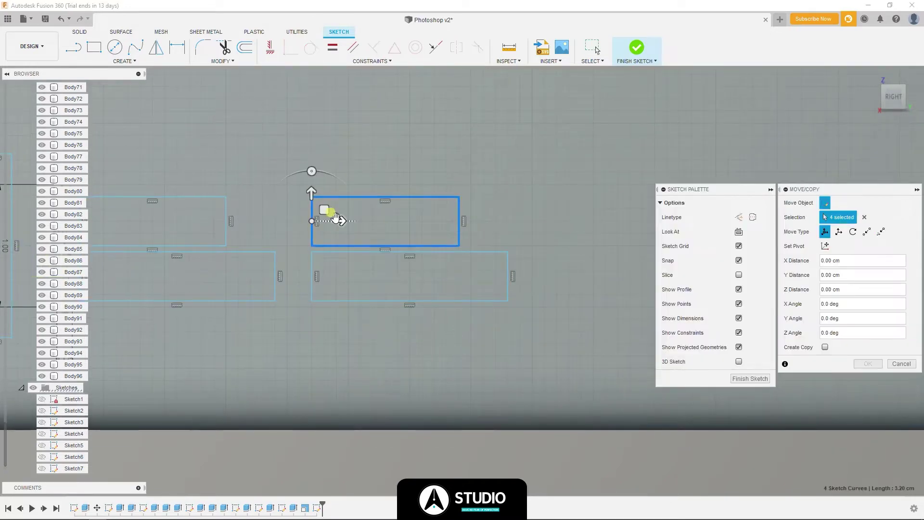
pyautogui.click(865, 364)
pyautogui.press('m')
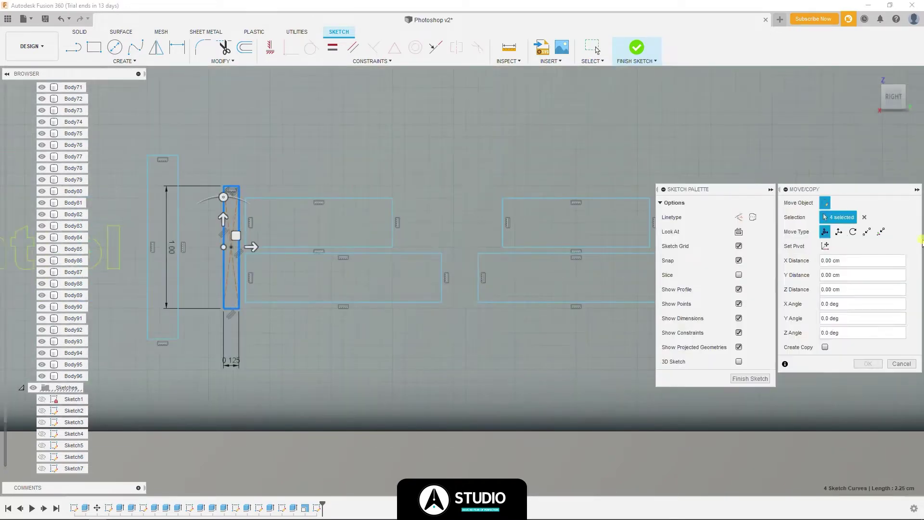
pyautogui.click(866, 231)
pyautogui.click(825, 232)
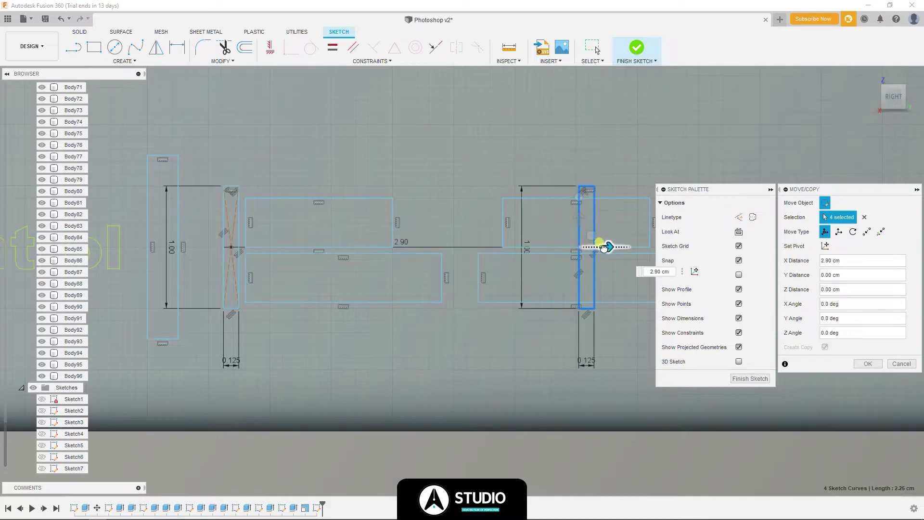
pyautogui.moveTo(604, 248); pyautogui.dragTo(452, 287, button='middle')
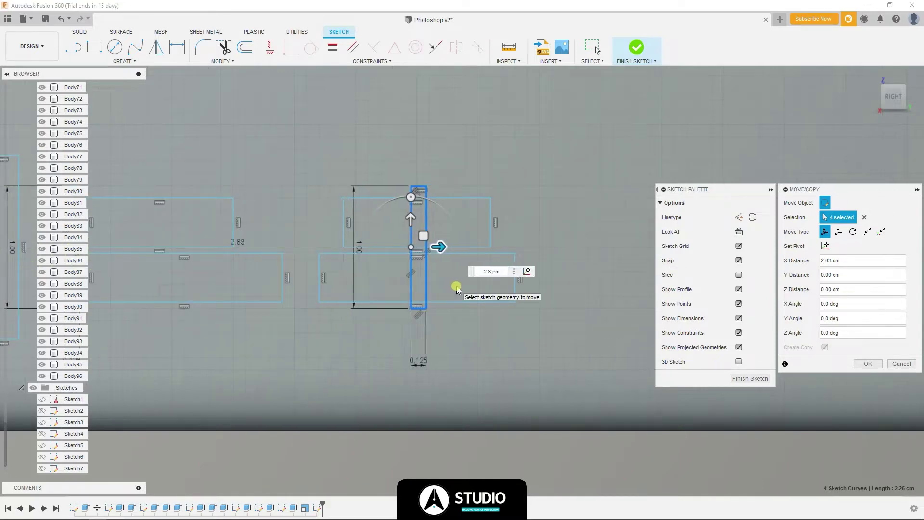
pyautogui.press('Return')
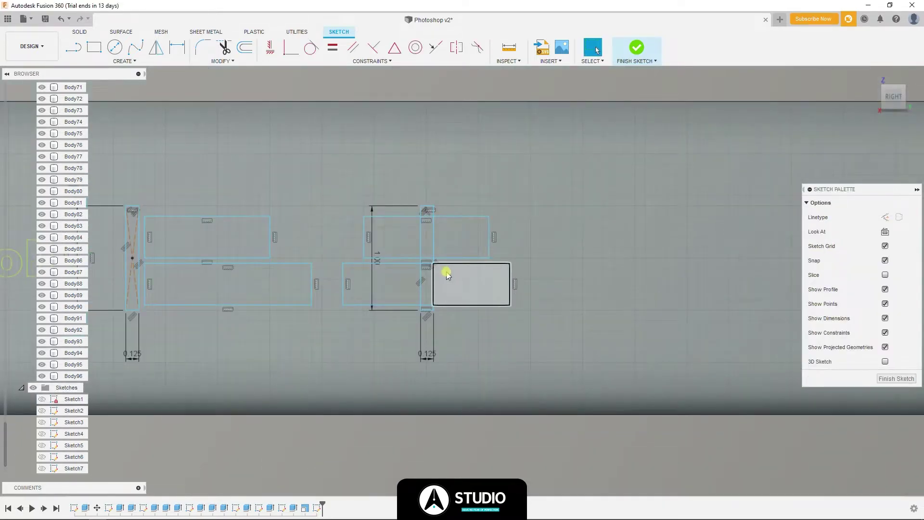
# - Move the copied bar upward in the sketch
pyautogui.press('l')
pyautogui.scroll(3, 429, 269)
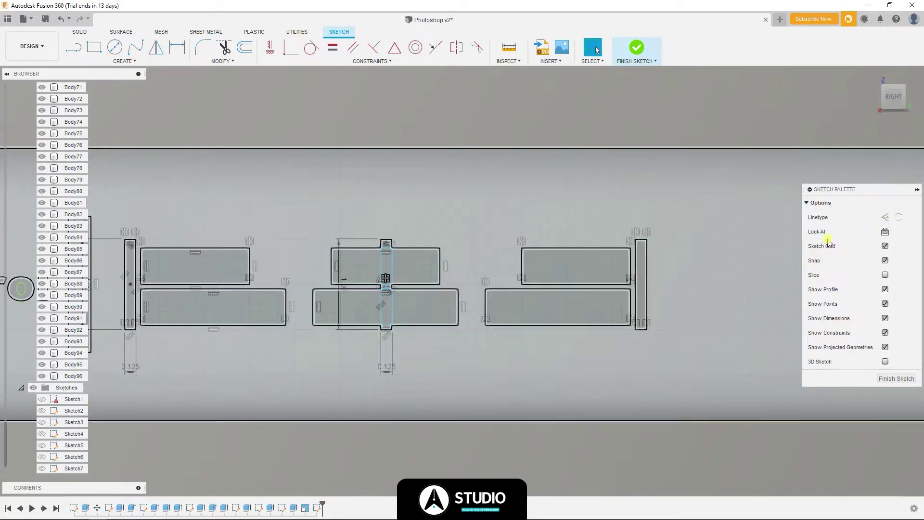
pyautogui.moveTo(653, 250); pyautogui.dragTo(433, 264, button='middle')
pyautogui.scroll(3, 429, 268)
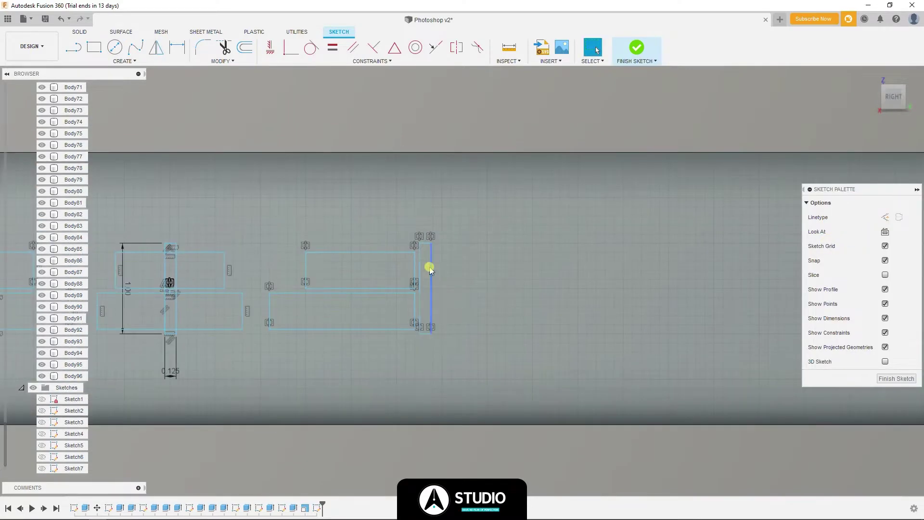
pyautogui.scroll(3, 237, 295)
pyautogui.scroll(3, 243, 309)
pyautogui.scroll(-3, 248, 323)
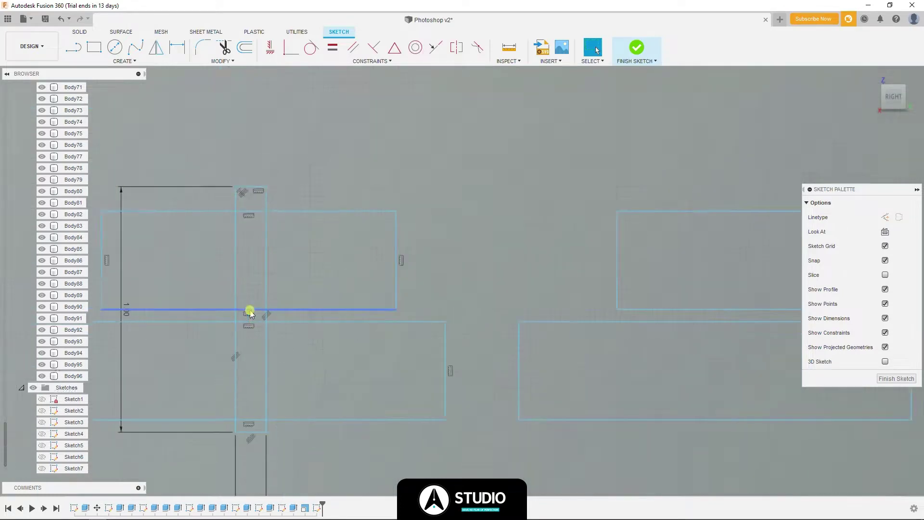
pyautogui.scroll(-3, 249, 310)
pyautogui.press('m')
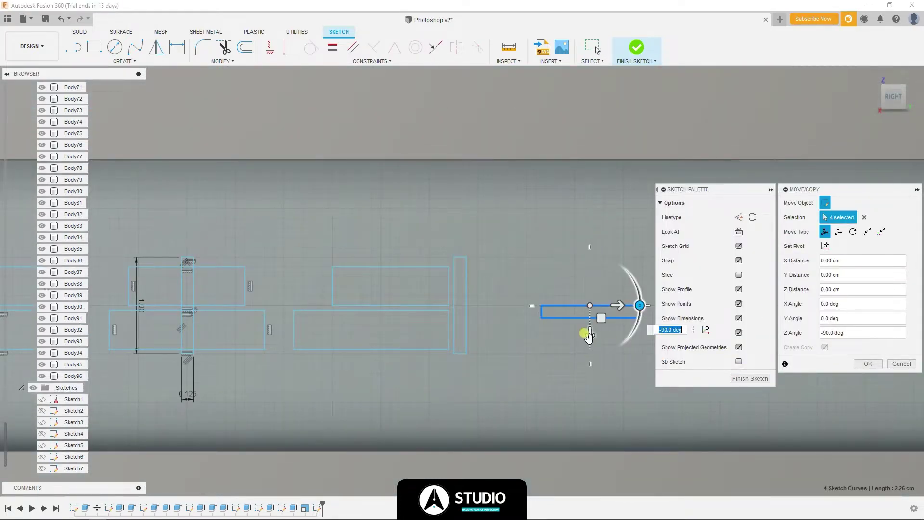
pyautogui.moveTo(570, 294); pyautogui.dragTo(465, 308, button='middle')
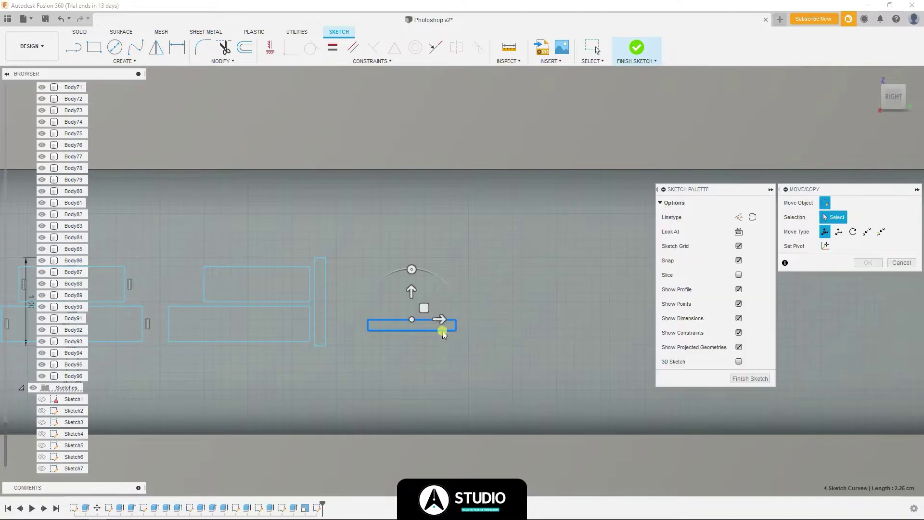
pyautogui.moveTo(411, 291); pyautogui.dragTo(411, 221)
# - Place a copy of the upper rectangle to its right
pyautogui.click(868, 364)
pyautogui.doubleClick(285, 301)
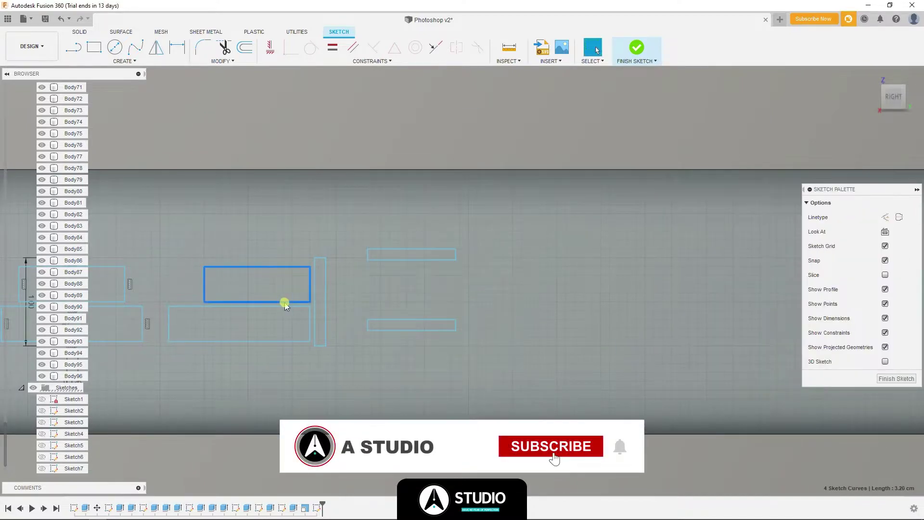
pyautogui.press('m')
pyautogui.moveTo(269, 254); pyautogui.dragTo(422, 263)
pyautogui.press('Return')
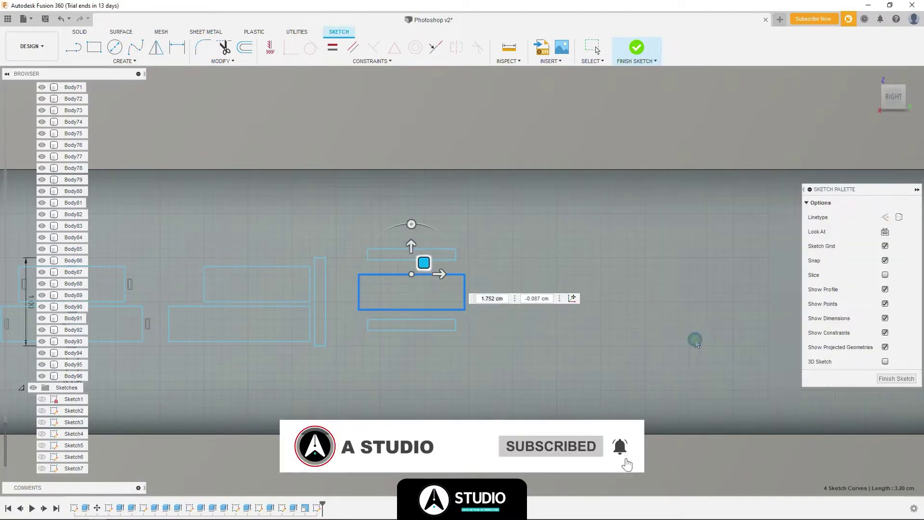
# - Shift the thin bars by 0.10 cm to frame the rectangle
pyautogui.click(424, 255)
pyautogui.press('m')
pyautogui.moveTo(413, 222); pyautogui.dragTo(413, 217)
pyautogui.scroll(1, 454, 321)
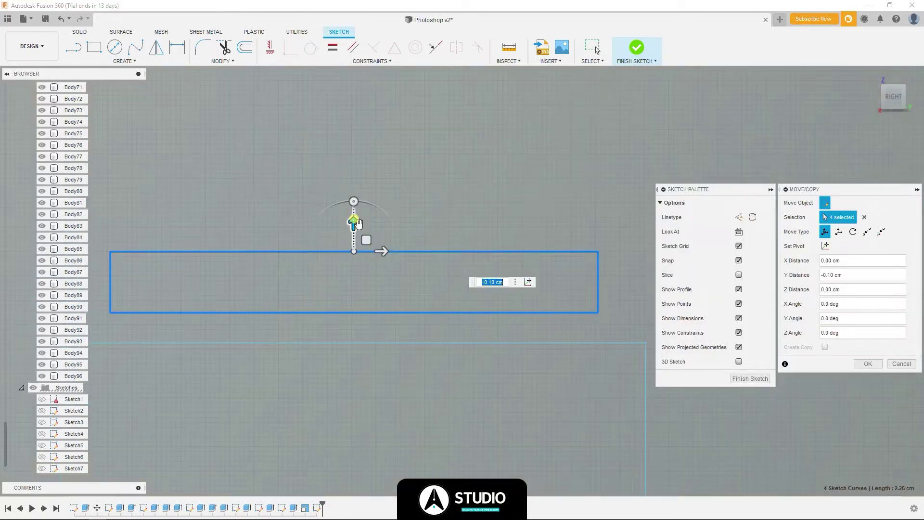
pyautogui.moveTo(355, 219)
pyautogui.mouseDown()
pyautogui.moveTo(355, 243)
pyautogui.moveTo(355, 215)
pyautogui.mouseUp()
pyautogui.scroll(-1, 576, 435)
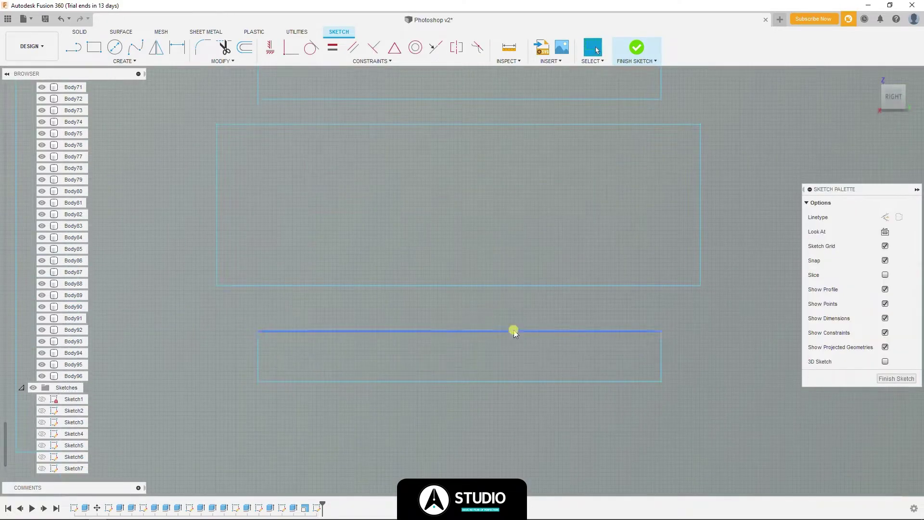
pyautogui.press('m')
pyautogui.moveTo(458, 309)
pyautogui.mouseDown()
pyautogui.moveTo(462, 342)
pyautogui.moveTo(465, 306)
pyautogui.moveTo(460, 315)
pyautogui.mouseUp()
pyautogui.press('Return')
# - Start and cancel two moves while zooming to review the new icon
pyautogui.scroll(-3, 452, 334)
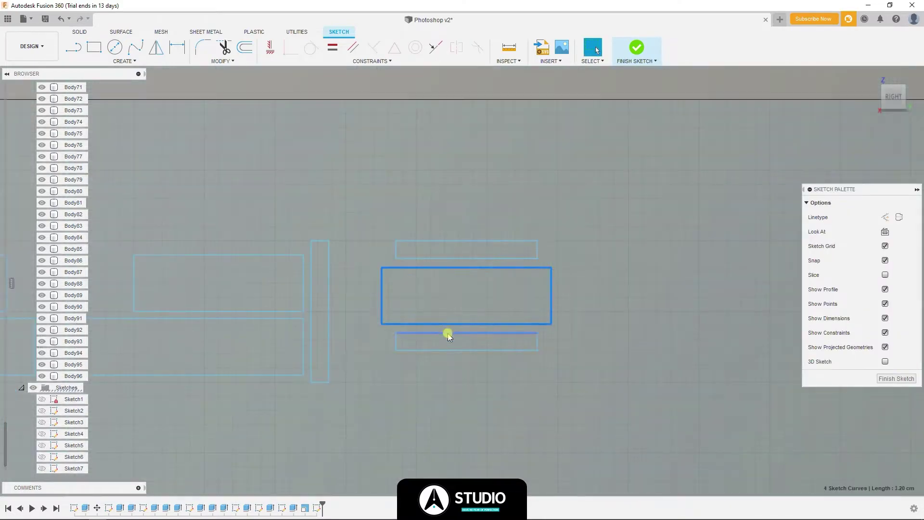
pyautogui.press('m')
pyautogui.press('Escape')
pyautogui.scroll(-2, 470, 288)
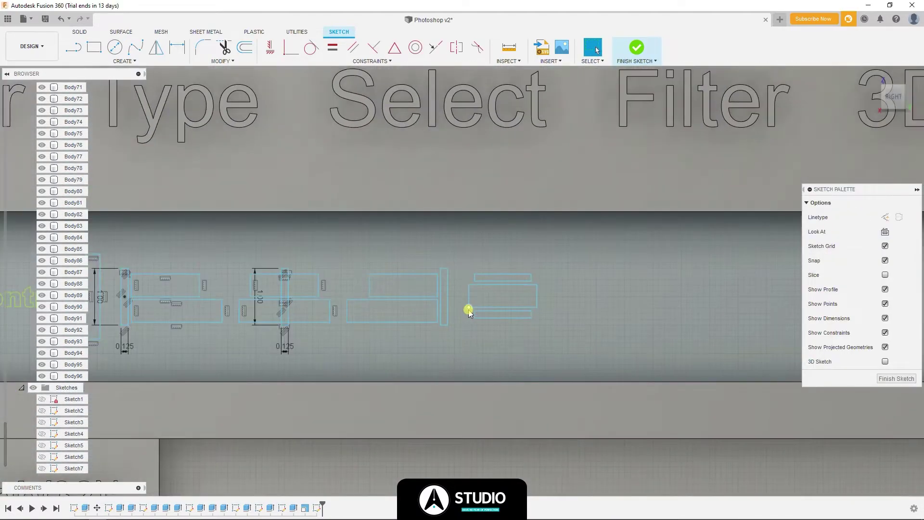
pyautogui.press('m')
pyautogui.press('Escape')
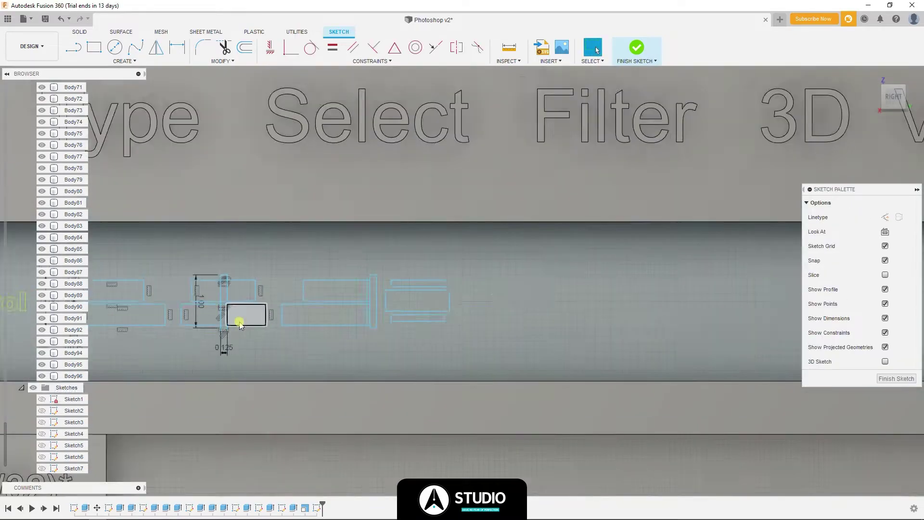
pyautogui.scroll(-3, 539, 288)
pyautogui.scroll(3, 570, 251)
pyautogui.scroll(-3, 570, 250)
pyautogui.scroll(-1, 450, 252)
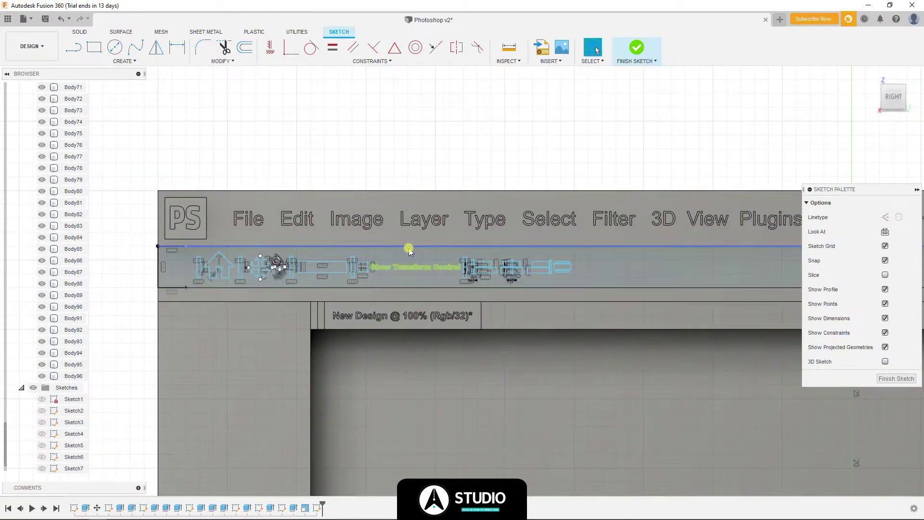
pyautogui.scroll(3, 409, 252)
# - Copy the bar-and-rectangle icon to the right, rotated -90 degrees
pyautogui.scroll(3, 450, 255)
pyautogui.moveTo(289, 179)
pyautogui.mouseDown()
pyautogui.moveTo(233, 165)
pyautogui.moveTo(680, 159)
pyautogui.mouseUp()
pyautogui.press('m')
pyautogui.moveTo(680, 159); pyautogui.dragTo(545, 180, button='middle')
pyautogui.click(825, 246)
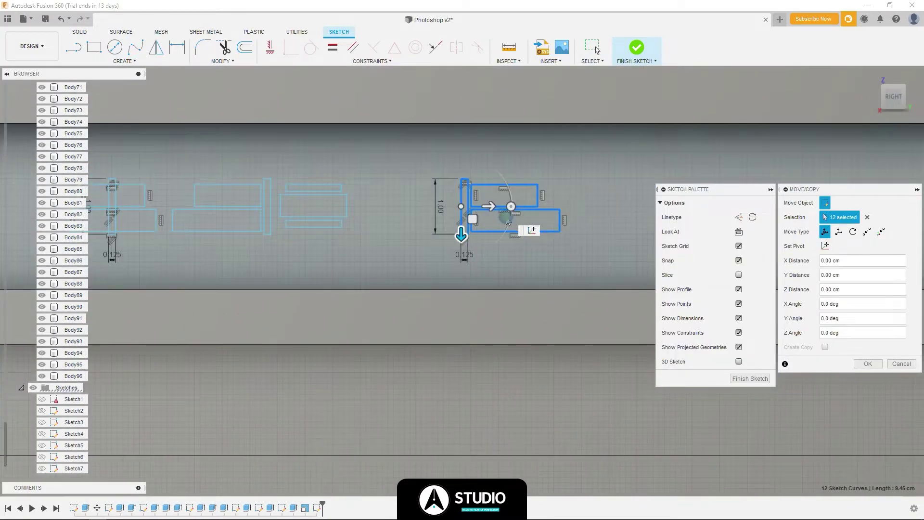
pyautogui.moveTo(509, 222)
pyautogui.mouseDown()
pyautogui.moveTo(461, 234)
pyautogui.moveTo(464, 182)
pyautogui.mouseUp()
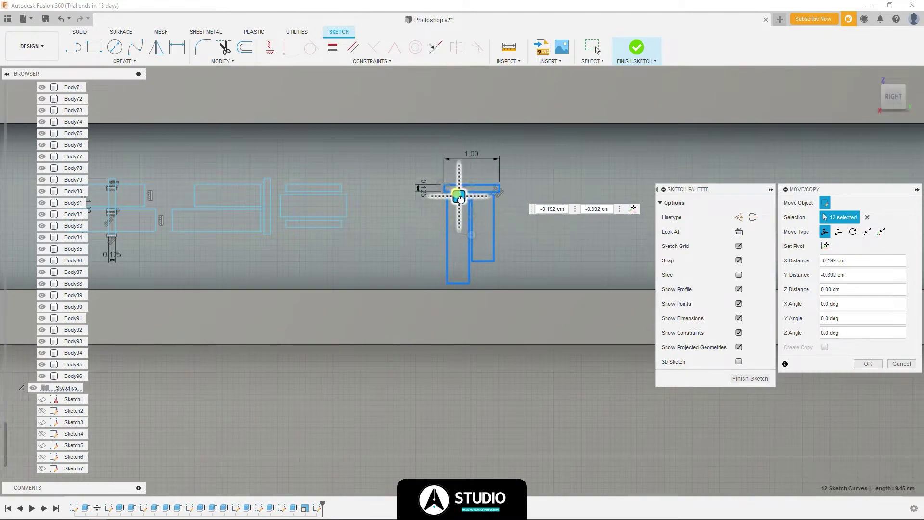
pyautogui.press('Return')
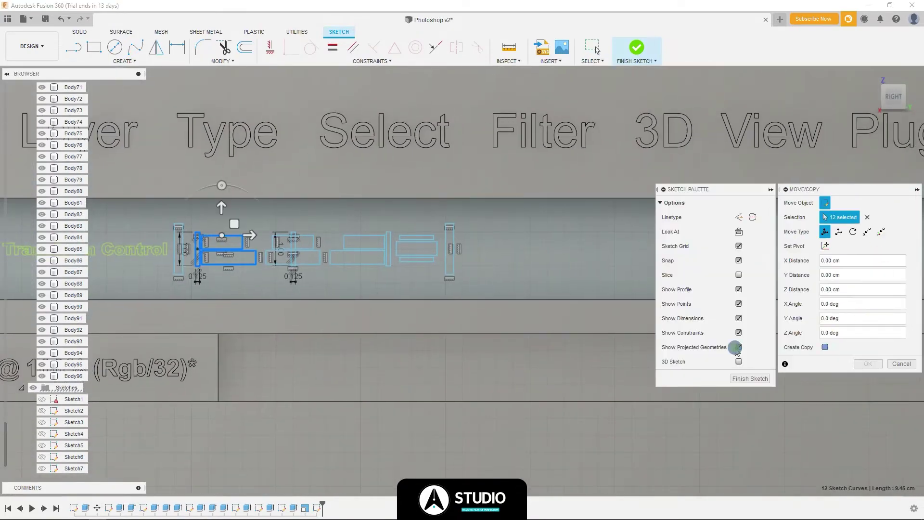
# - Offset another icon copy 8 cm right and rotate it to 270 degrees
pyautogui.moveTo(231, 234); pyautogui.dragTo(528, 235)
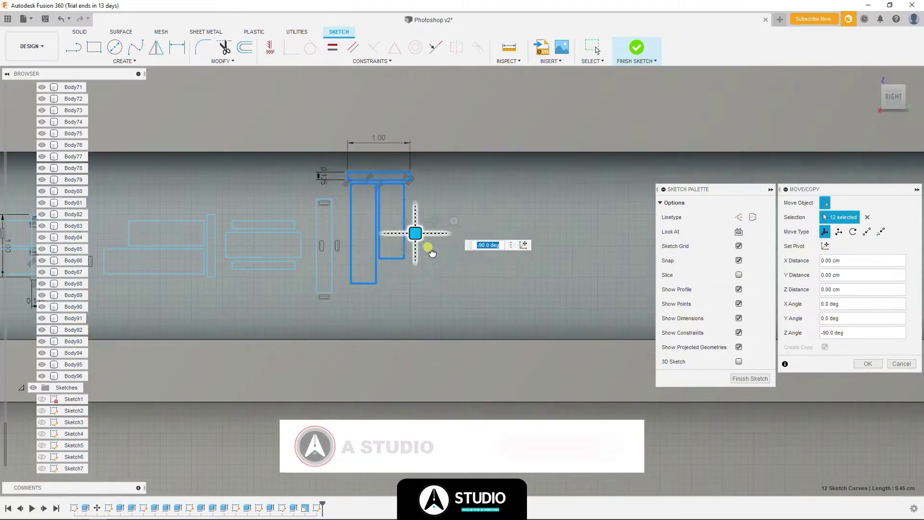
pyautogui.moveTo(428, 250); pyautogui.dragTo(426, 249)
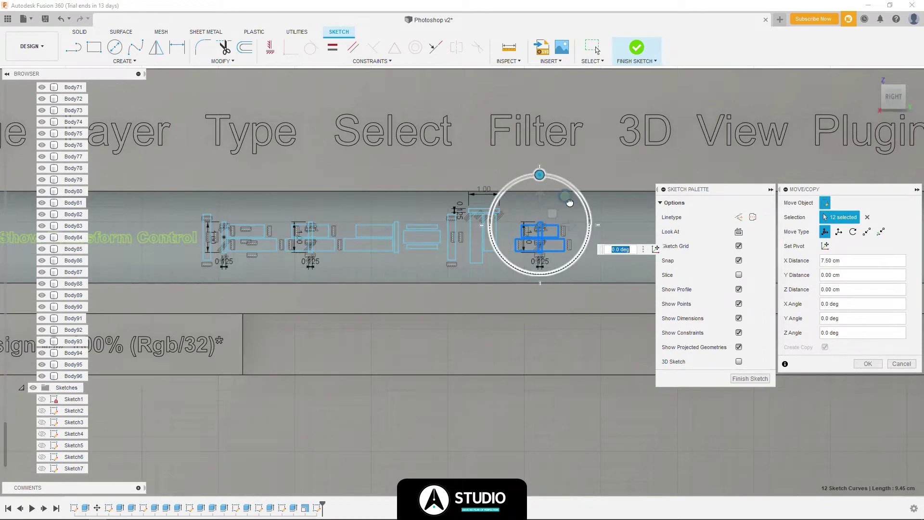
pyautogui.moveTo(584, 228); pyautogui.dragTo(447, 214)
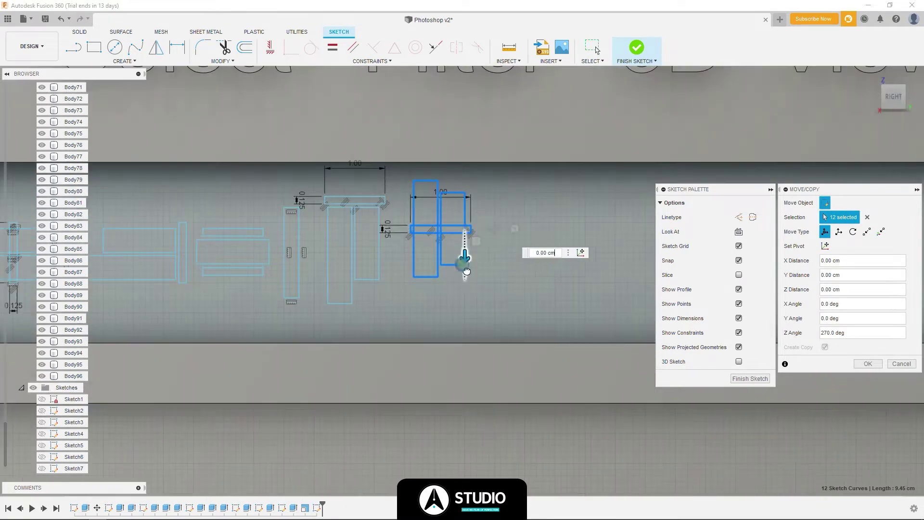
pyautogui.moveTo(467, 271); pyautogui.dragTo(466, 279)
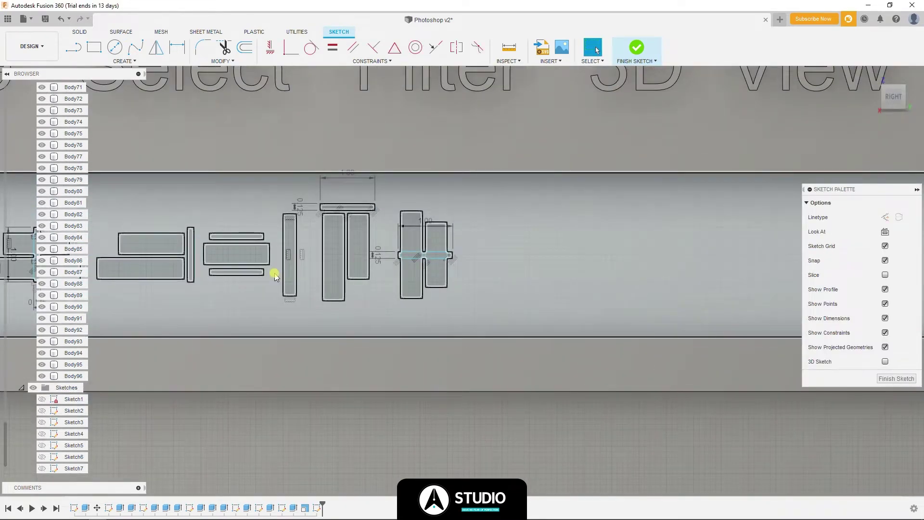
# - Reposition the -180 degree flipped icon copy further right
pyautogui.doubleClick(355, 214)
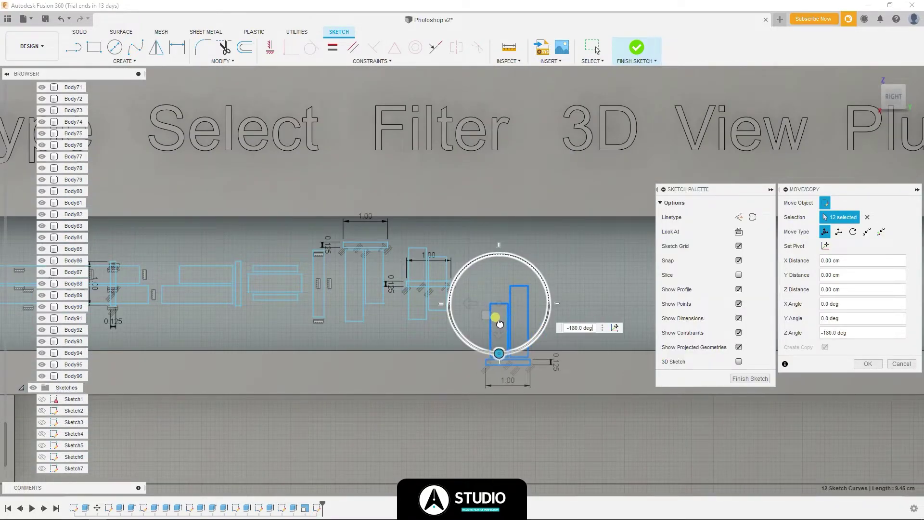
pyautogui.moveTo(468, 296); pyautogui.dragTo(474, 270)
pyautogui.press('Return')
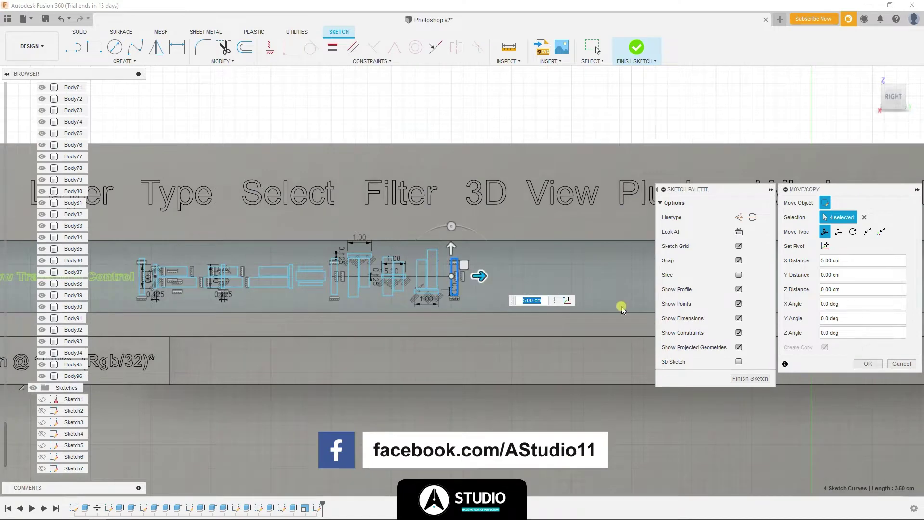
pyautogui.press('Return')
pyautogui.press('c')
pyautogui.scroll(3, 511, 293)
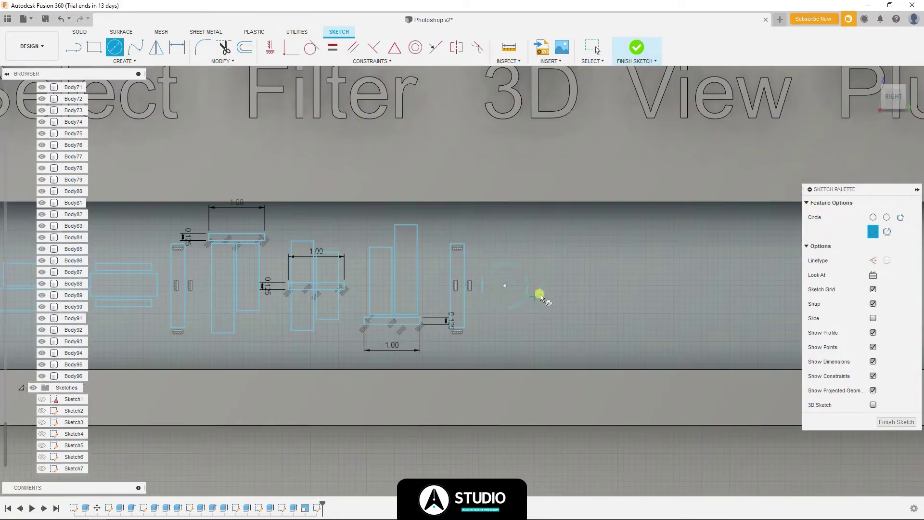
# - Draw a small circle and pattern it into three circles spaced 2.20 cm apart
pyautogui.click(540, 296)
pyautogui.moveTo(540, 296); pyautogui.dragTo(337, 296, button='middle')
pyautogui.click(124, 61)
pyautogui.click(91, 208)
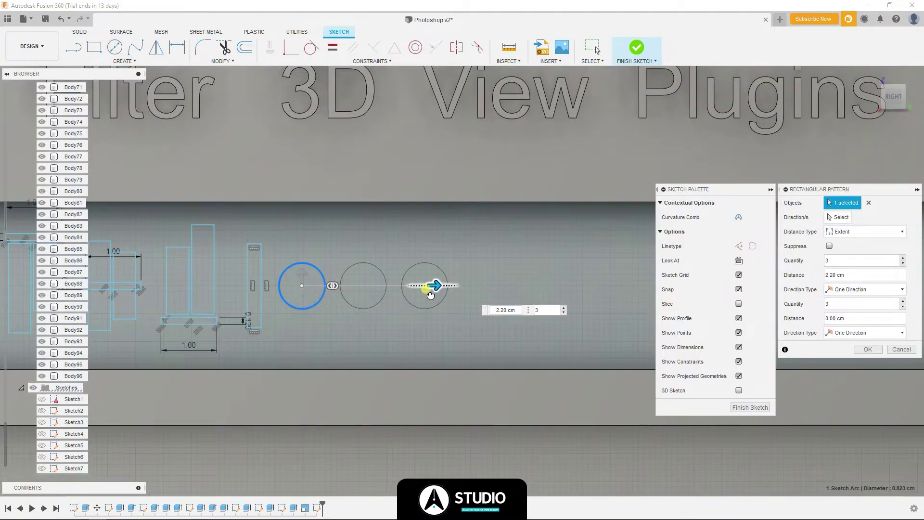
pyautogui.press('Return')
pyautogui.scroll(-5, 365, 340)
pyautogui.scroll(3, 364, 340)
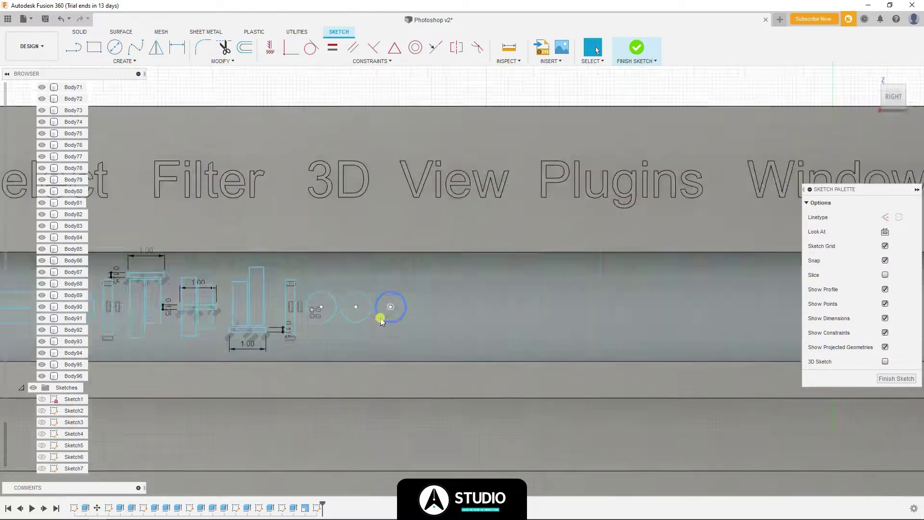
# - Move the three circles 30 cm to the right along X
pyautogui.moveTo(409, 289)
pyautogui.mouseDown()
pyautogui.moveTo(320, 320)
pyautogui.moveTo(597, 322)
pyautogui.mouseUp()
pyautogui.press('m')
pyautogui.scroll(-5, 320, 319)
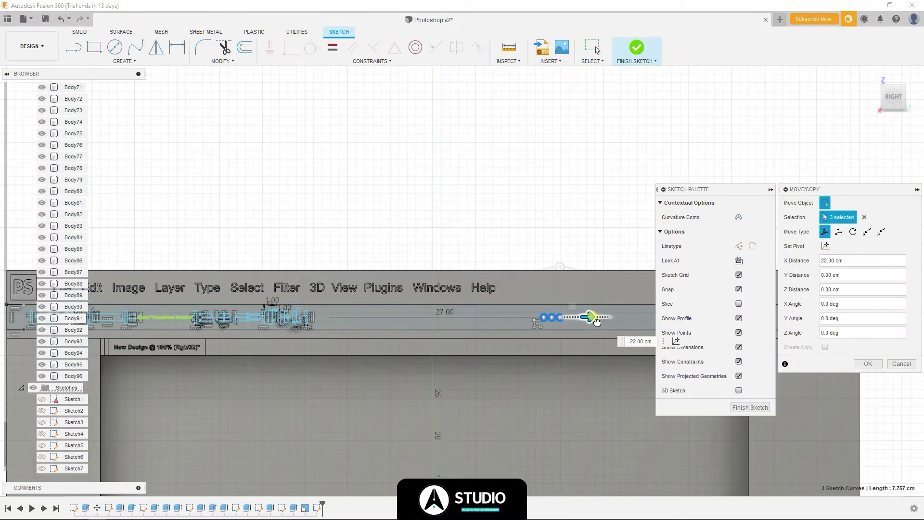
pyautogui.click(880, 369)
pyautogui.scroll(5, 305, 315)
pyautogui.scroll(3, 264, 337)
# - Select the two upright rectangles, the bottom bar and the small rectangle
pyautogui.click(259, 355)
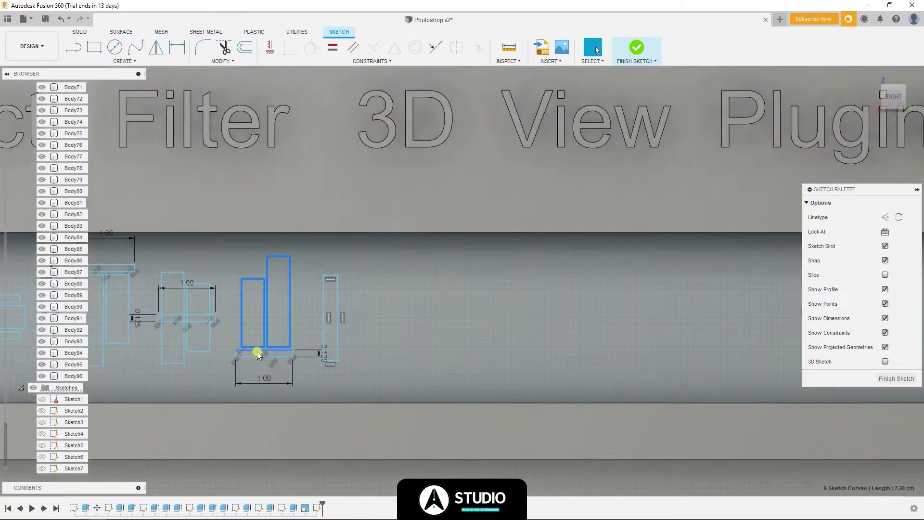
pyautogui.keyDown('shift'); pyautogui.moveTo(259, 355); pyautogui.dragTo(197, 329); pyautogui.keyUp('shift')
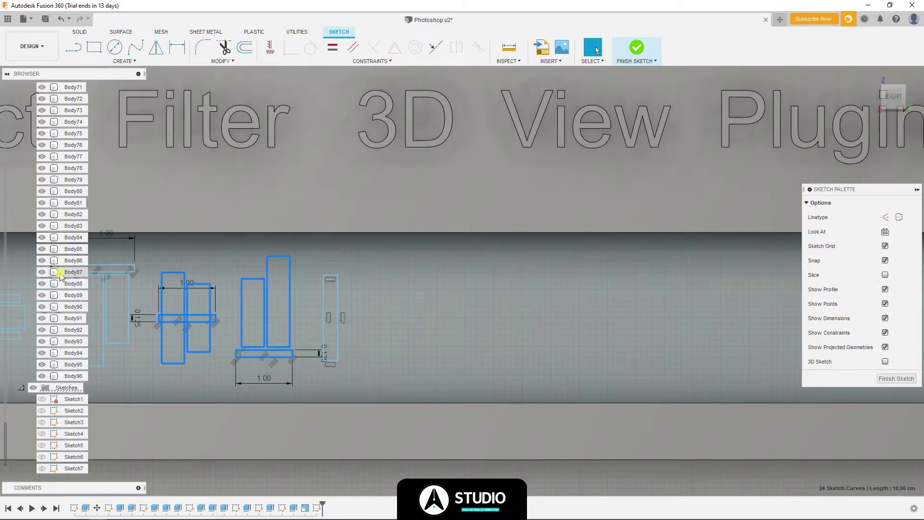
pyautogui.scroll(-3, 406, 181)
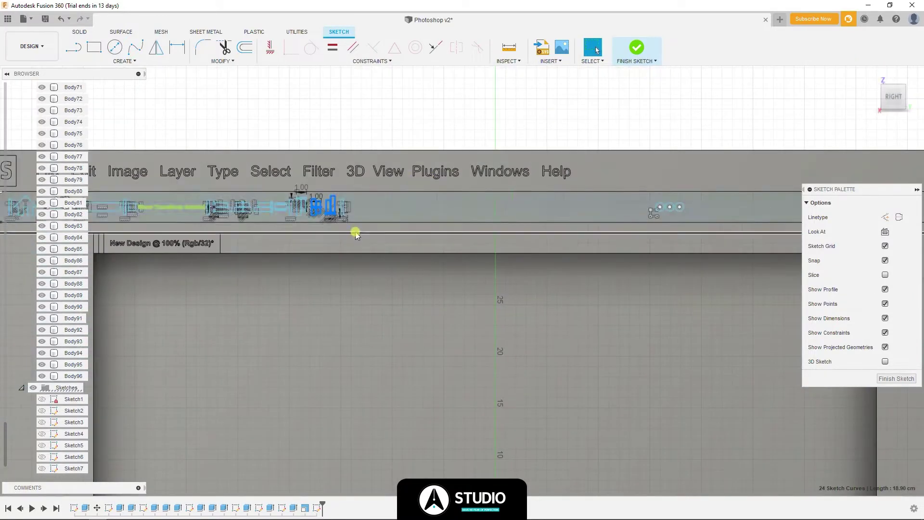
pyautogui.scroll(5, 670, 206)
# - Nudge the three circles a further 1 cm right along X
pyautogui.moveTo(669, 206); pyautogui.dragTo(611, 214)
pyautogui.press('m')
pyautogui.scroll(-3, 611, 214)
pyautogui.moveTo(537, 223); pyautogui.dragTo(549, 225)
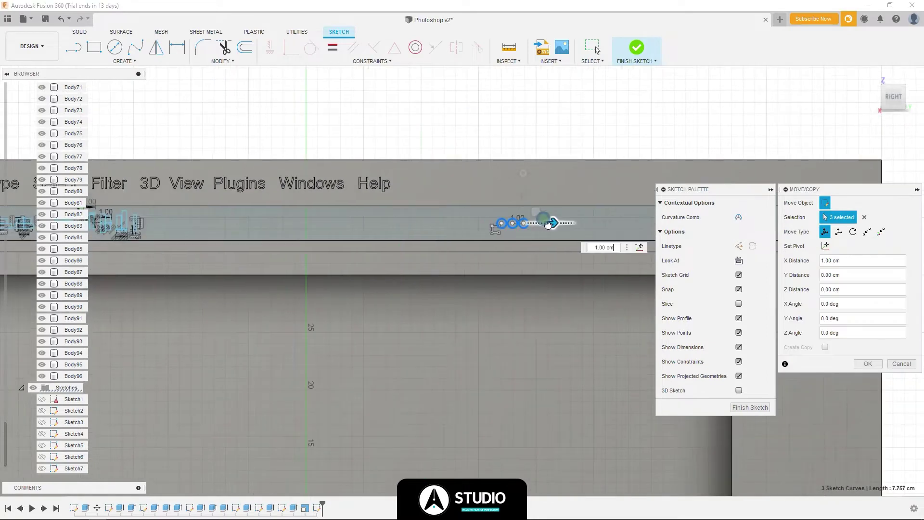
pyautogui.press('Return')
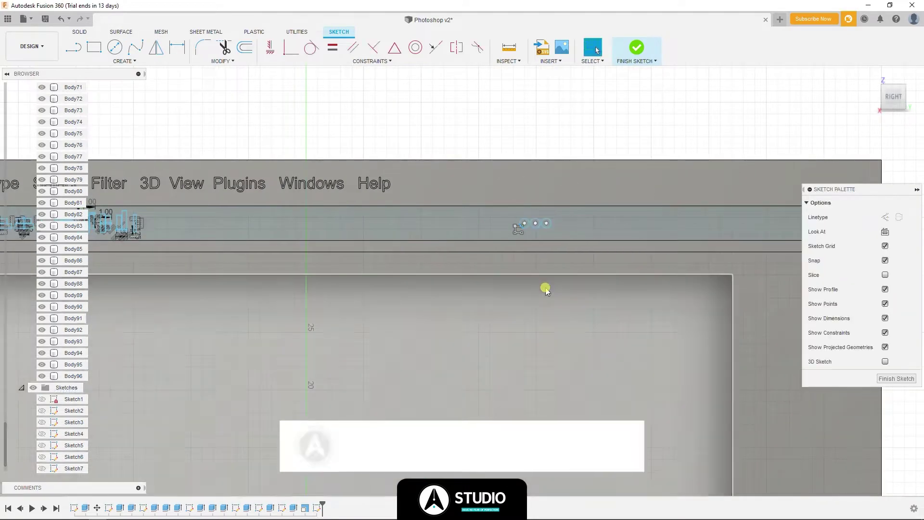
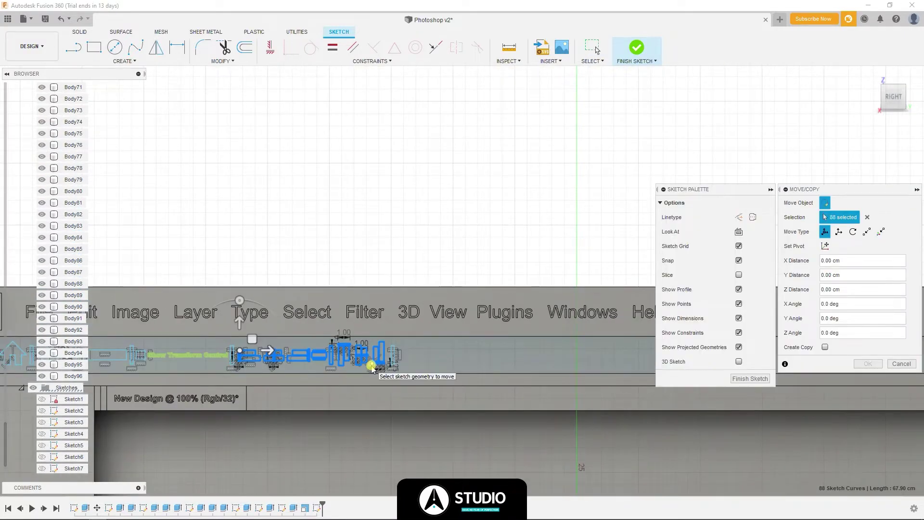
# - Slide the first selected icon group right along the X axis
pyautogui.moveTo(265, 346); pyautogui.dragTo(496, 345)
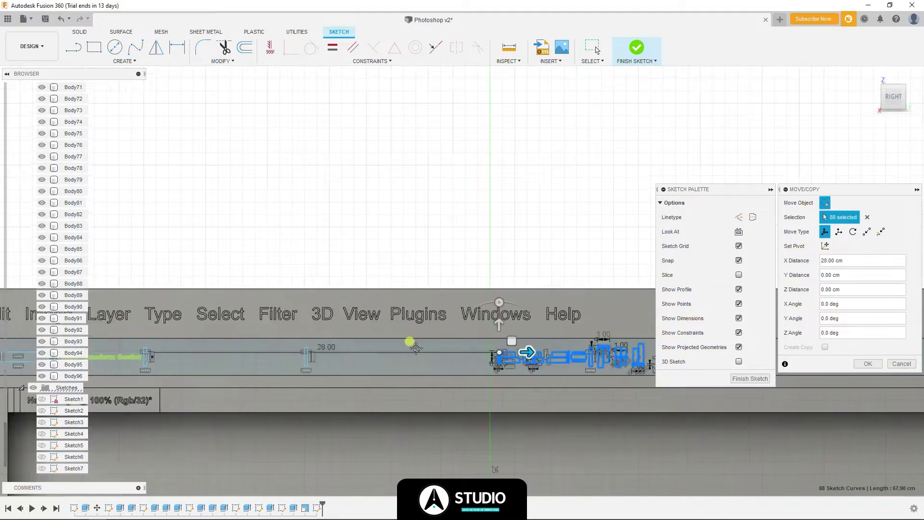
pyautogui.scroll(3, 222, 341)
pyautogui.scroll(-3, 223, 340)
pyautogui.press('Return')
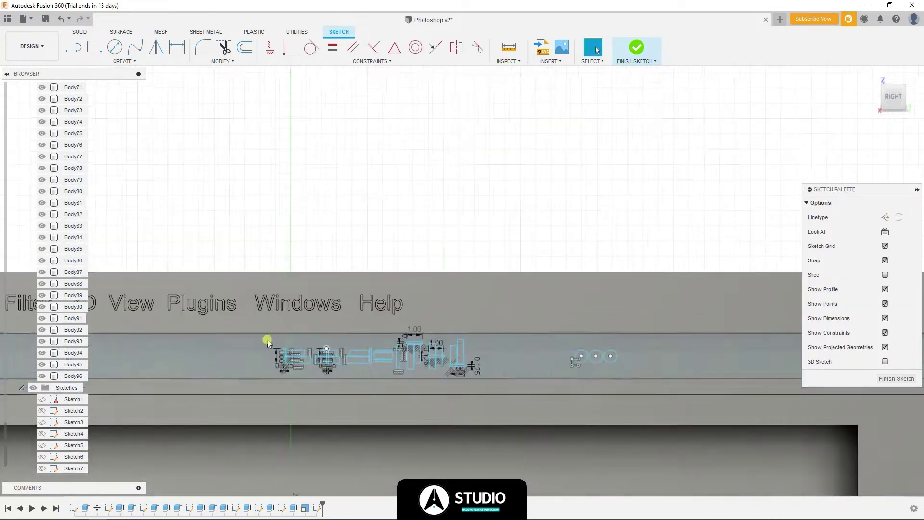
pyautogui.scroll(4, 351, 305)
# - Select the adjacent icon rectangles and shift them 3 cm right
pyautogui.keyDown('shift'); pyautogui.doubleClick(454, 294); pyautogui.keyUp('shift')
pyautogui.scroll(2, 454, 294)
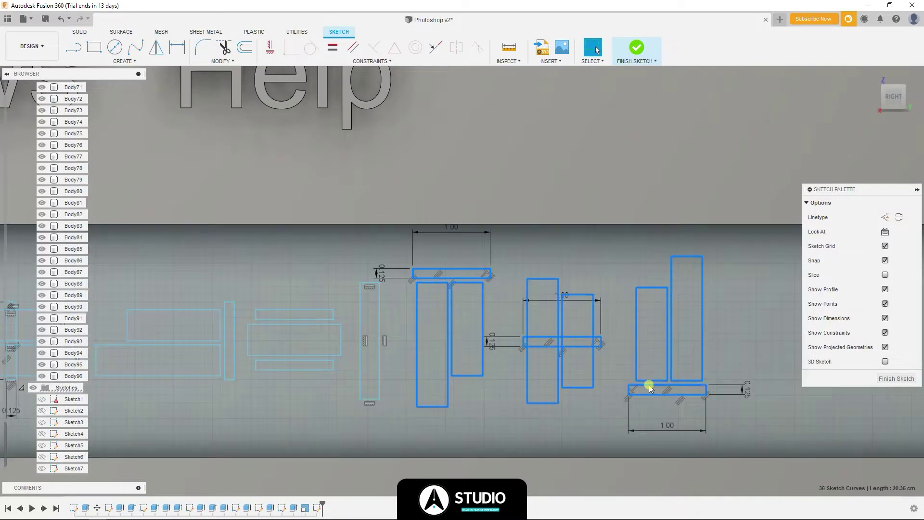
pyautogui.scroll(-1, 311, 252)
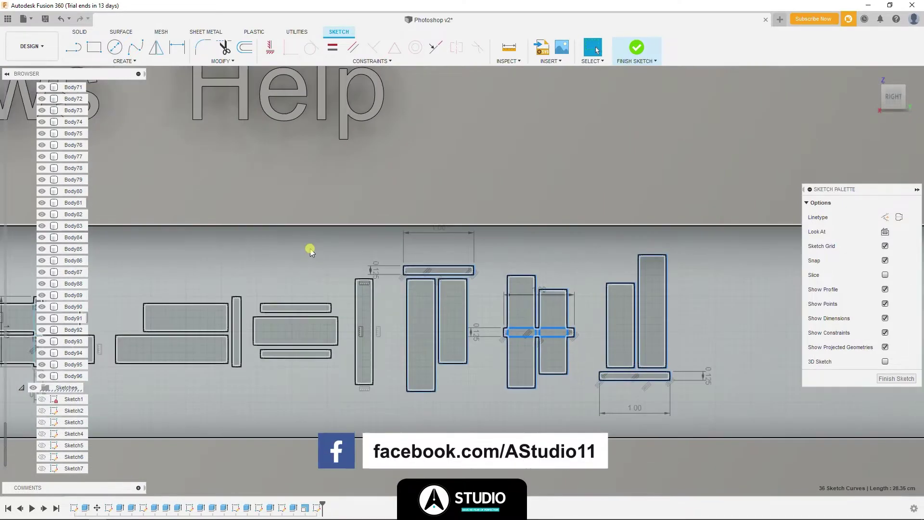
pyautogui.keyDown('shift'); pyautogui.doubleClick(304, 314); pyautogui.keyUp('shift')
pyautogui.scroll(-3, 373, 299)
pyautogui.press('m')
pyautogui.moveTo(304, 294); pyautogui.dragTo(374, 294)
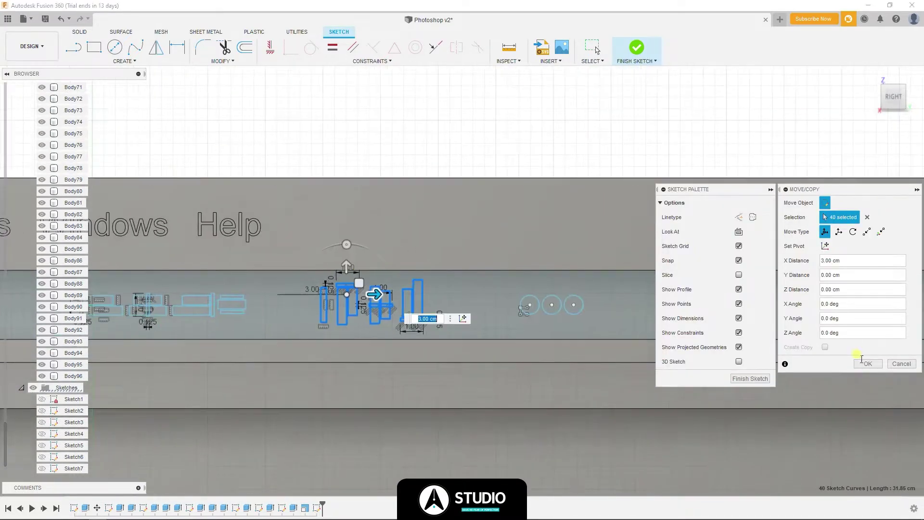
pyautogui.click(861, 358)
# - Move the thin vertical rectangle to 32.50 cm along X
pyautogui.press('m')
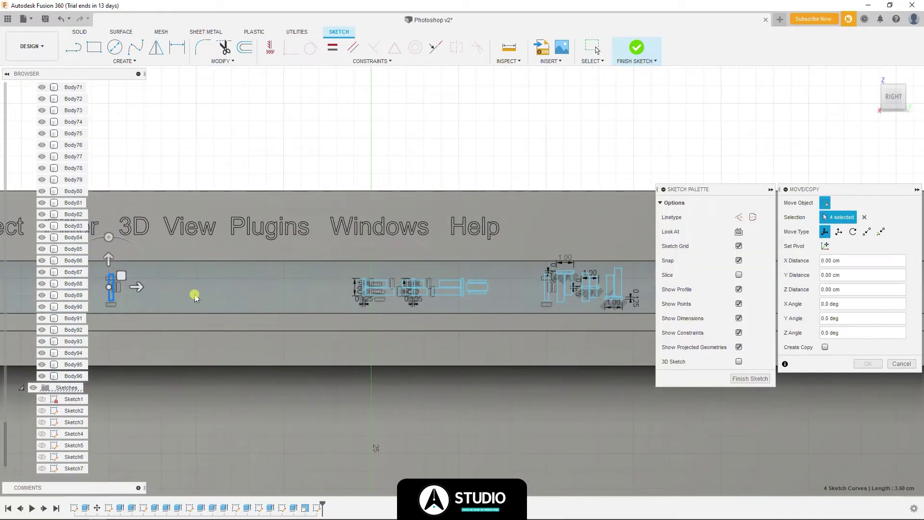
pyautogui.moveTo(196, 298); pyautogui.dragTo(354, 287)
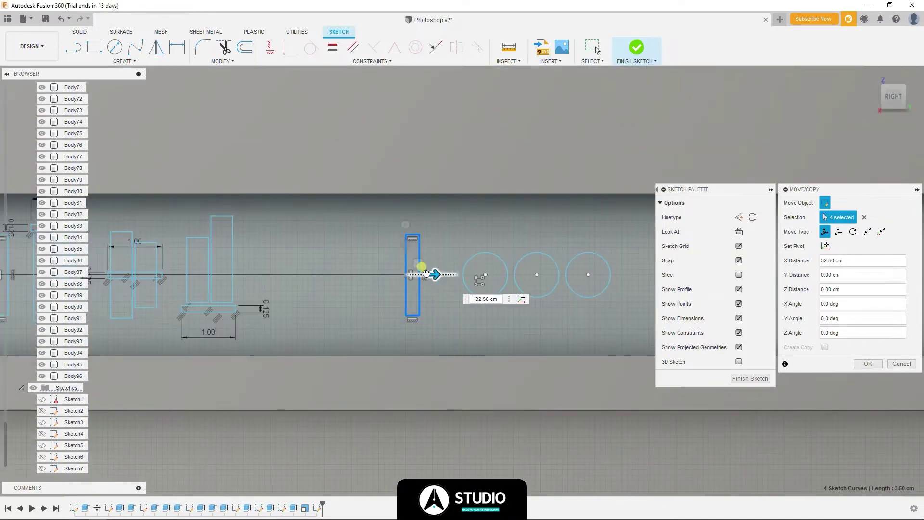
pyautogui.moveTo(496, 297); pyautogui.dragTo(570, 295)
pyautogui.press('Return')
# - Select the bar-chart icon, including its bottom bar, and shift it 2.30 cm right
pyautogui.scroll(5, 435, 262)
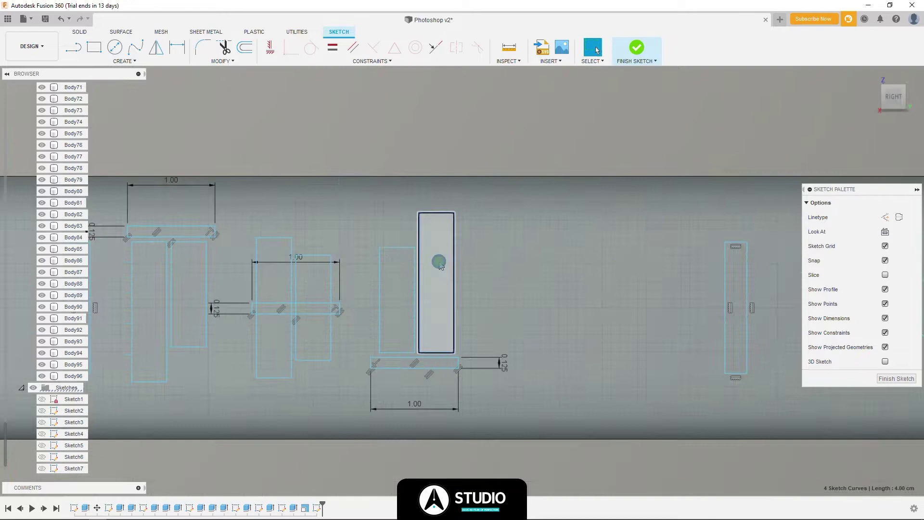
pyautogui.keyDown('shift'); pyautogui.click(430, 362); pyautogui.keyUp('shift')
pyautogui.press('m')
pyautogui.moveTo(448, 283); pyautogui.dragTo(648, 291)
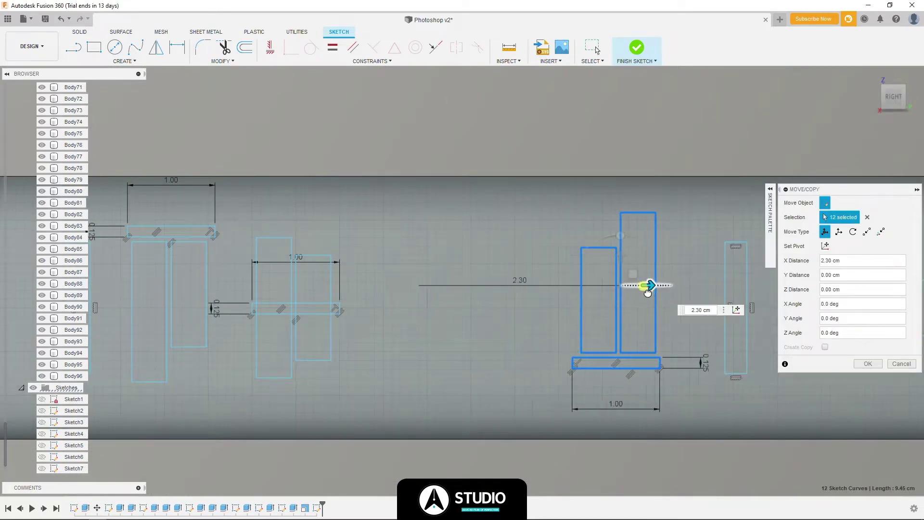
pyautogui.press('Return')
# - Select the middle icon's rectangles and bar and slide them right
pyautogui.scroll(-3, 449, 270)
pyautogui.scroll(3, 423, 271)
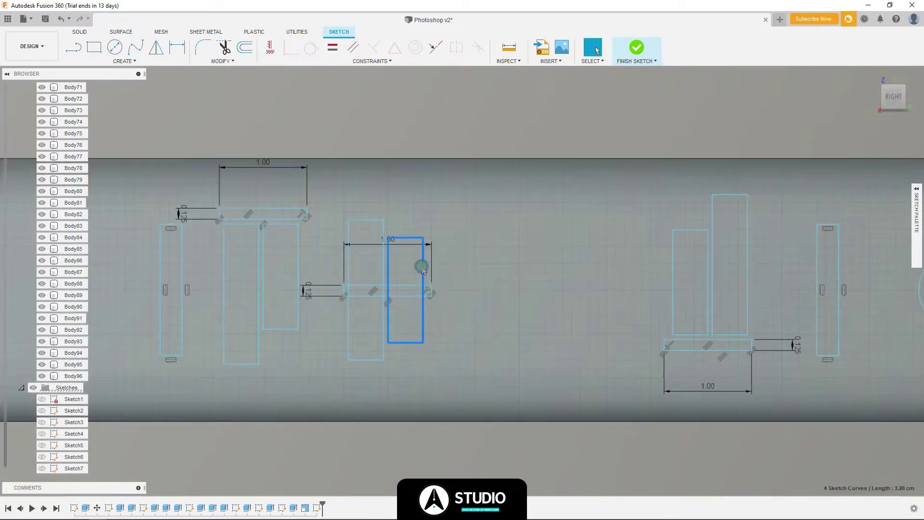
pyautogui.keyDown('shift'); pyautogui.click(372, 275); pyautogui.keyUp('shift')
pyautogui.press('m')
pyautogui.moveTo(424, 289); pyautogui.dragTo(526, 265)
pyautogui.press('Return')
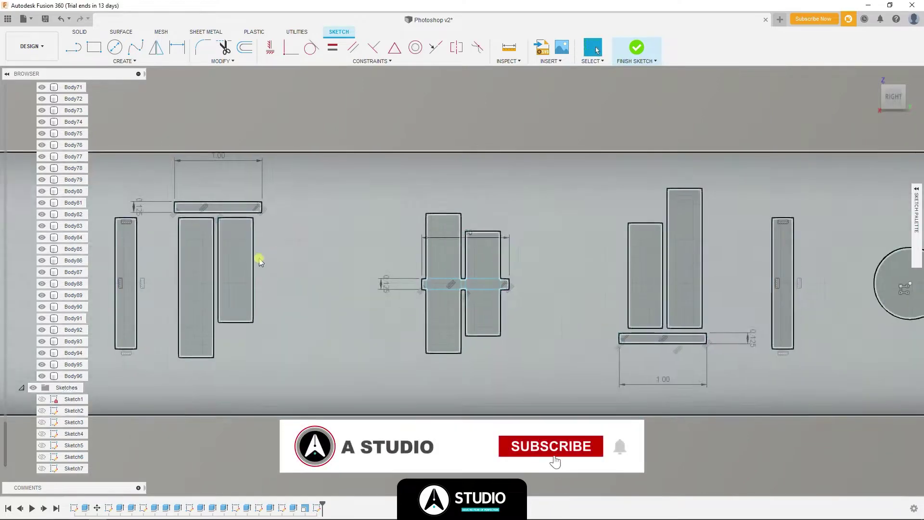
# - Shift the right rectangles 3.00 cm along X, then select the thin vertical rectangle
pyautogui.doubleClick(212, 253)
pyautogui.press('m')
pyautogui.press('Return')
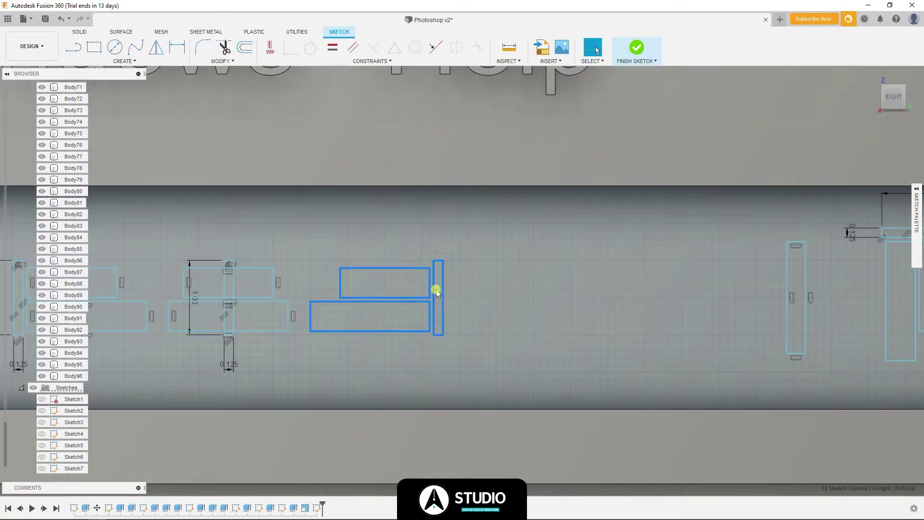
pyautogui.press('m')
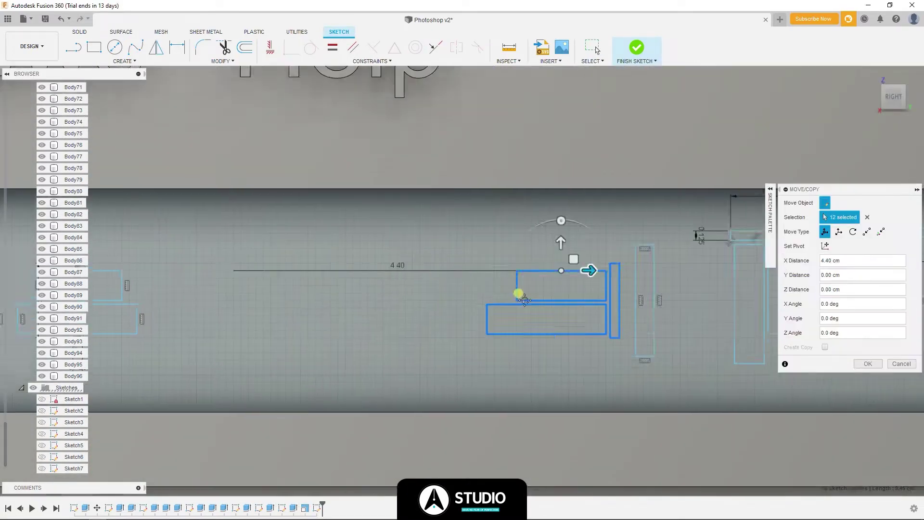
pyautogui.moveTo(437, 289)
pyautogui.mouseDown()
pyautogui.moveTo(374, 279)
pyautogui.moveTo(541, 274)
pyautogui.mouseUp()
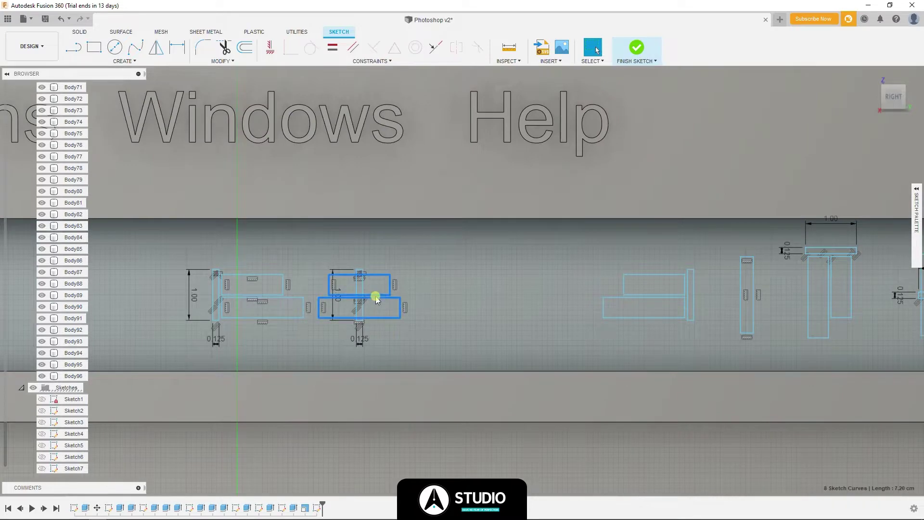
pyautogui.press('m')
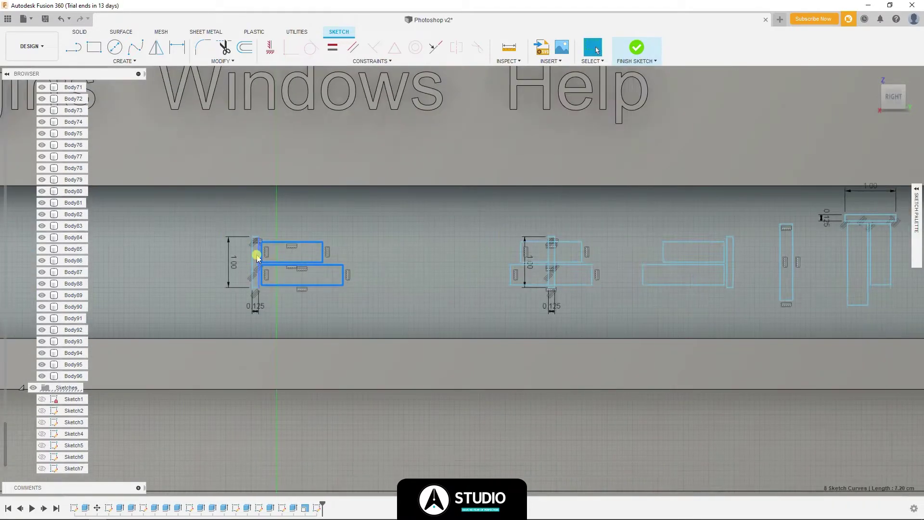
pyautogui.keyDown('shift'); pyautogui.click(257, 258); pyautogui.keyUp('shift')
# - Move the icon's rectangles 28.2 cm along X
pyautogui.press('m')
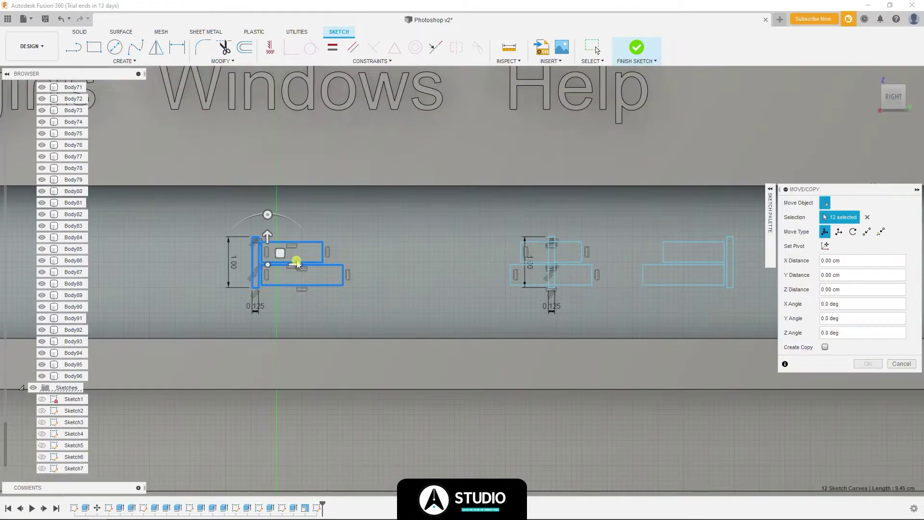
pyautogui.click(866, 364)
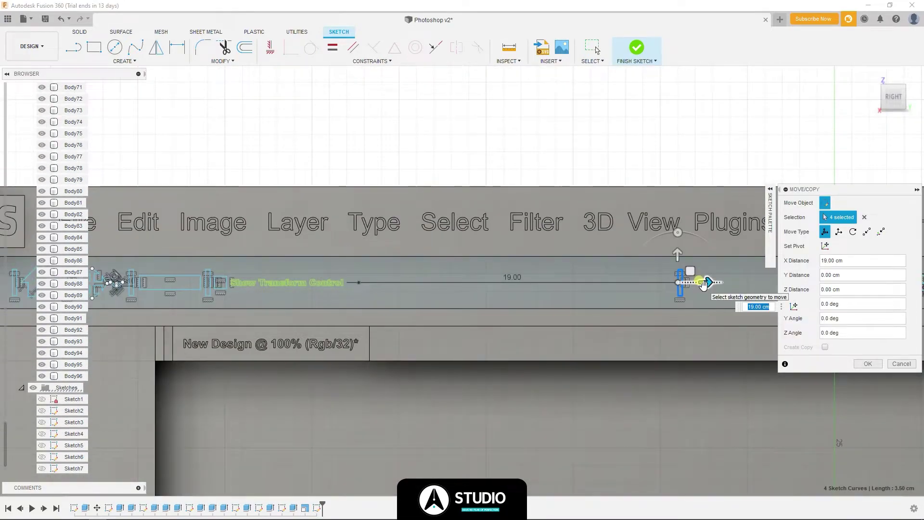
pyautogui.write('28.2')
pyautogui.scroll(3, 630, 295)
pyautogui.scroll(2, 543, 246)
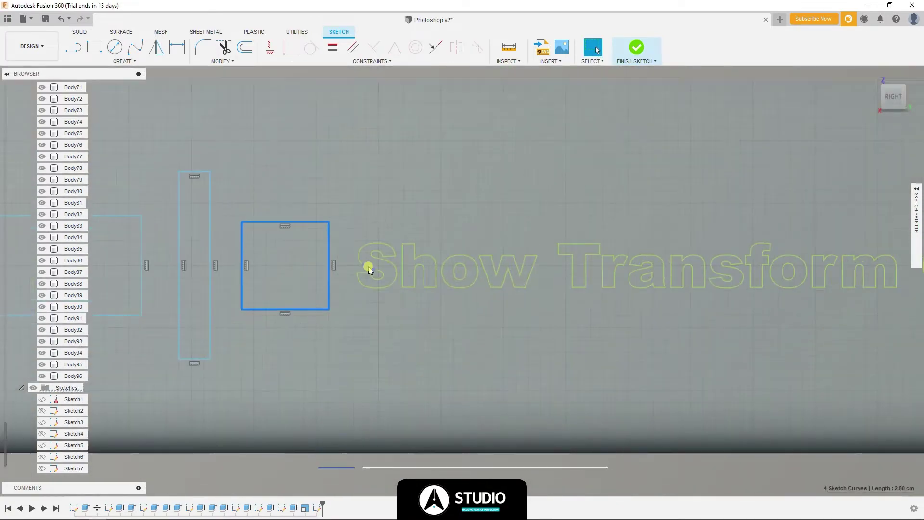
pyautogui.scroll(3, 448, 278)
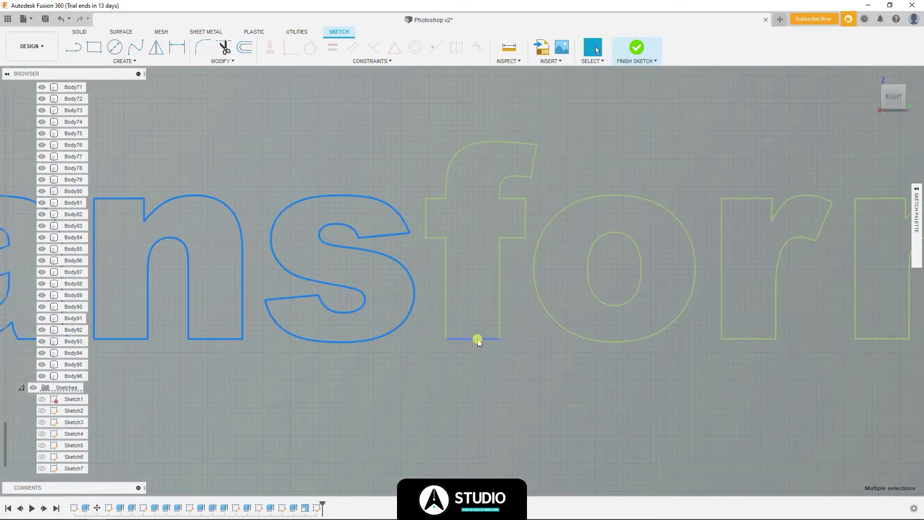
# - Select the Show Transform Control letter outlines and shift them 12 cm right
pyautogui.keyDown('shift'); pyautogui.click(478, 339); pyautogui.keyUp('shift')
pyautogui.keyDown('shift'); pyautogui.click(551, 315); pyautogui.keyUp('shift')
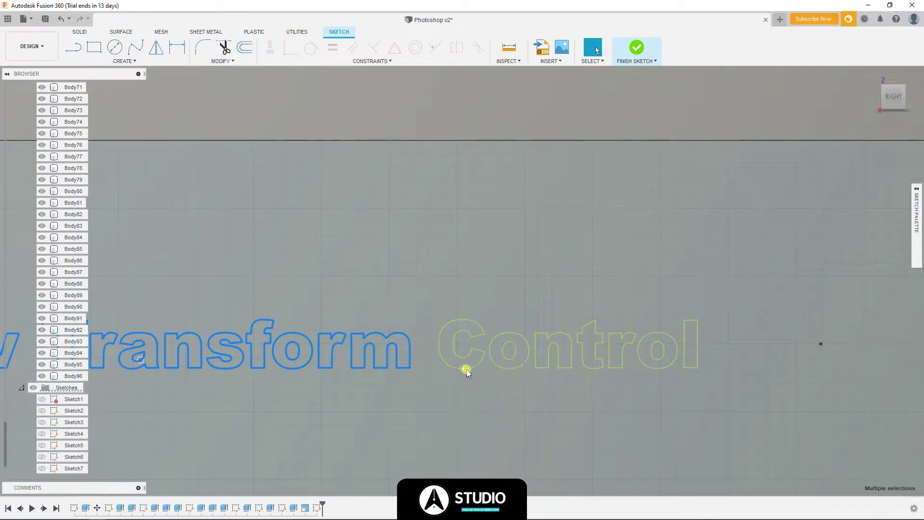
pyautogui.keyDown('shift'); pyautogui.click(466, 370); pyautogui.keyUp('shift')
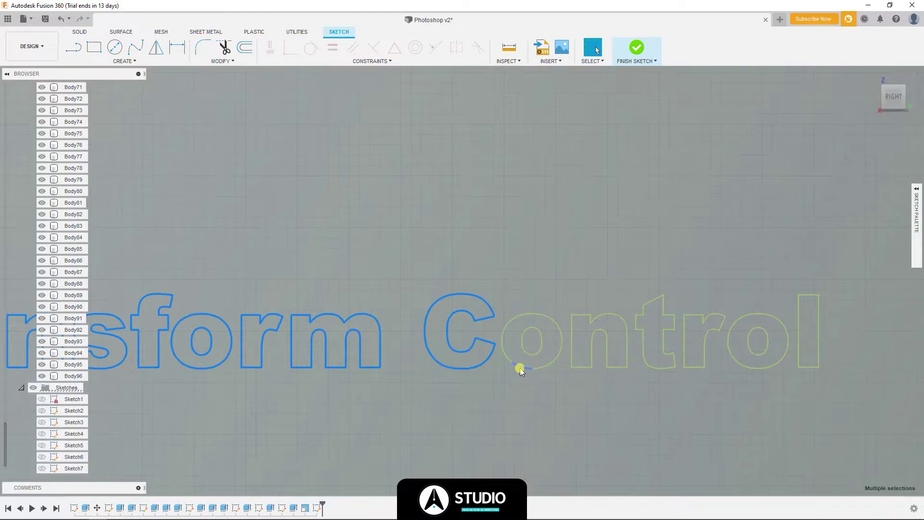
pyautogui.keyDown('shift'); pyautogui.click(532, 342); pyautogui.keyUp('shift')
pyautogui.scroll(5, 528, 357)
pyautogui.keyDown('shift'); pyautogui.click(315, 353); pyautogui.keyUp('shift')
pyautogui.keyDown('shift'); pyautogui.click(534, 372); pyautogui.keyUp('shift')
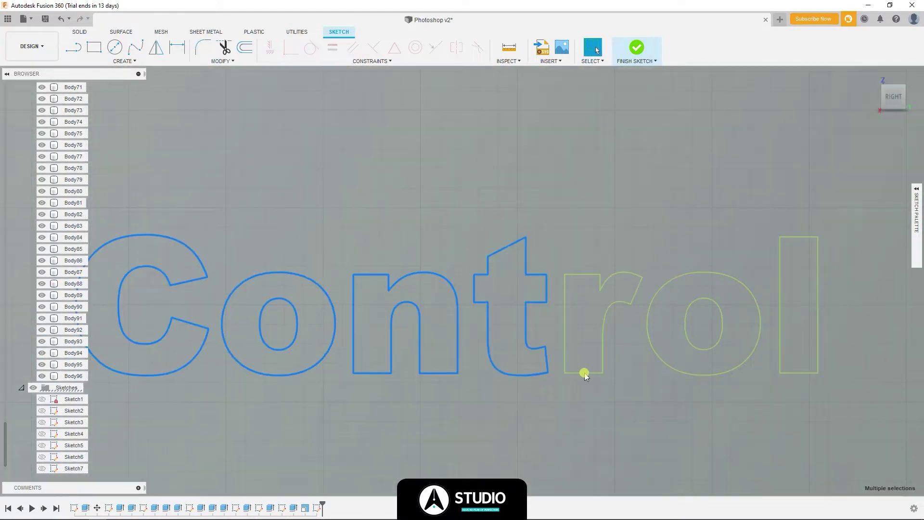
pyautogui.keyDown('shift'); pyautogui.click(681, 374); pyautogui.keyUp('shift')
pyautogui.scroll(-5, 724, 335)
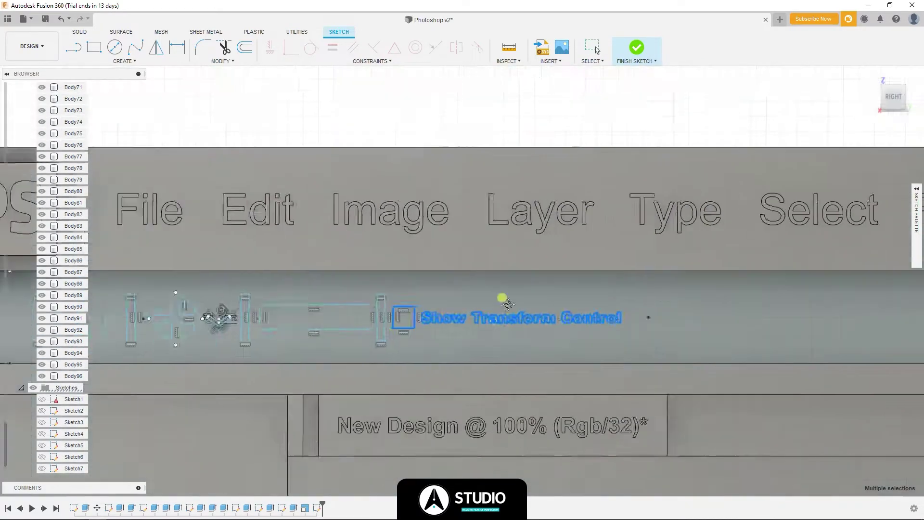
pyautogui.press('m')
pyautogui.moveTo(268, 289); pyautogui.dragTo(395, 287)
pyautogui.press('Return')
# - Pick the letter profiles of Control for extrusion
pyautogui.scroll(5, 268, 308)
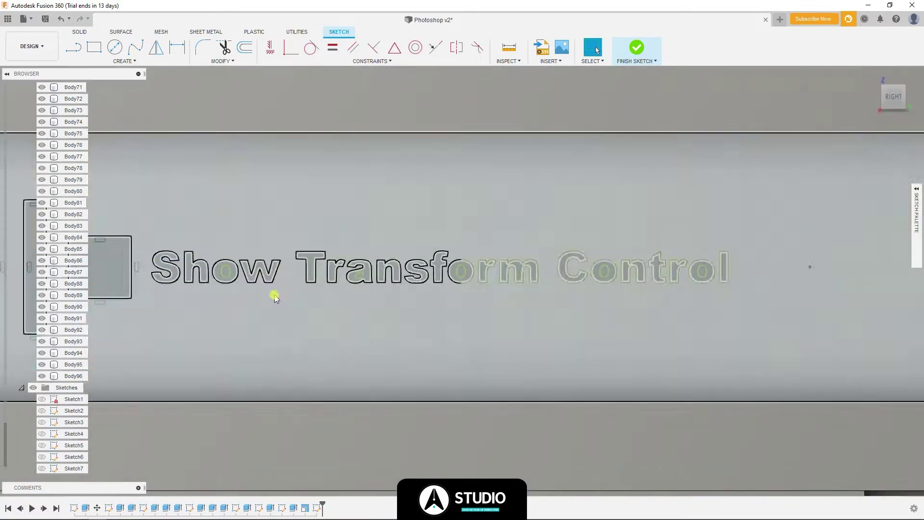
pyautogui.scroll(-3, 383, 274)
pyautogui.scroll(-3, 240, 260)
pyautogui.scroll(-3, 605, 268)
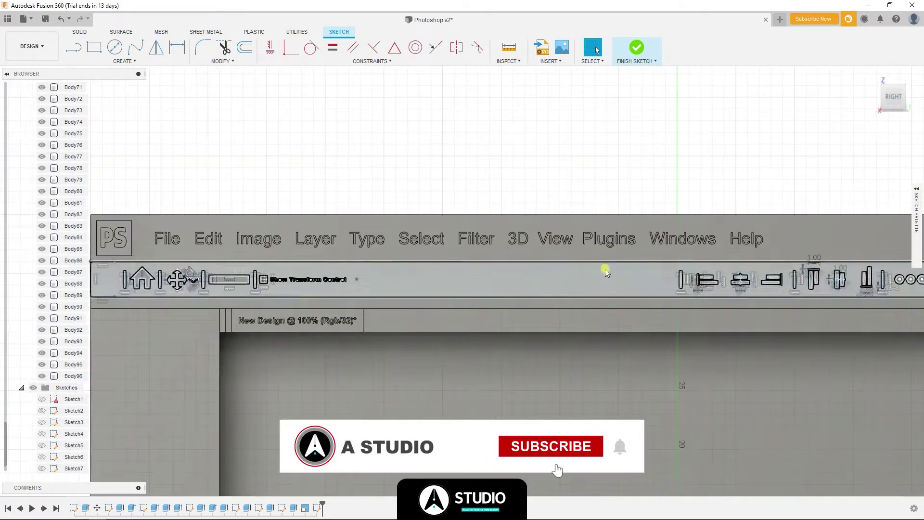
pyautogui.scroll(-2, 340, 283)
pyautogui.scroll(8, 392, 241)
pyautogui.keyDown('shift'); pyautogui.click(392, 241); pyautogui.keyUp('shift')
pyautogui.keyDown('shift'); pyautogui.click(356, 247); pyautogui.keyUp('shift')
pyautogui.keyDown('shift'); pyautogui.click(264, 255); pyautogui.keyUp('shift')
pyautogui.keyDown('shift'); pyautogui.click(289, 253); pyautogui.keyUp('shift')
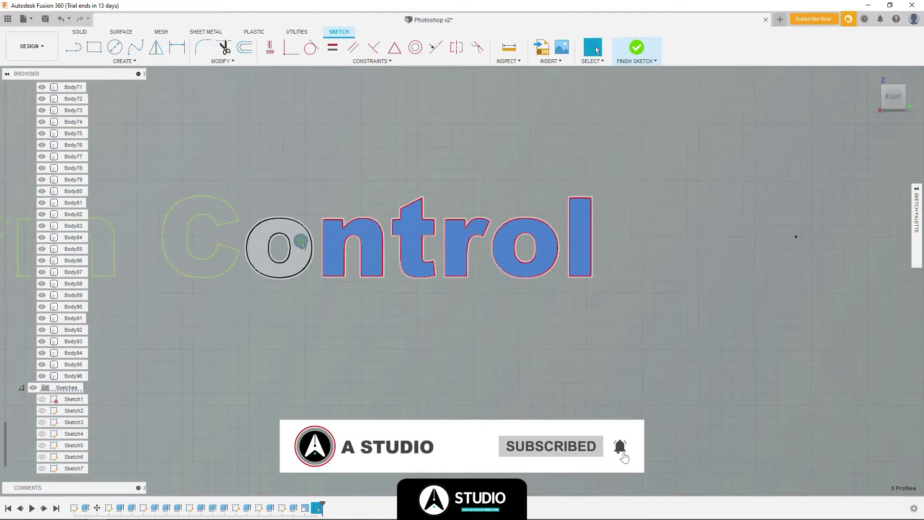
# - Add the Transform and Show letter profiles and the checkbox square profile
pyautogui.moveTo(288, 252); pyautogui.dragTo(578, 283, button='middle')
pyautogui.keyDown('shift'); pyautogui.click(578, 283); pyautogui.keyUp('shift')
pyautogui.keyDown('shift'); pyautogui.click(443, 257); pyautogui.keyUp('shift')
pyautogui.keyDown('shift'); pyautogui.click(573, 250); pyautogui.keyUp('shift')
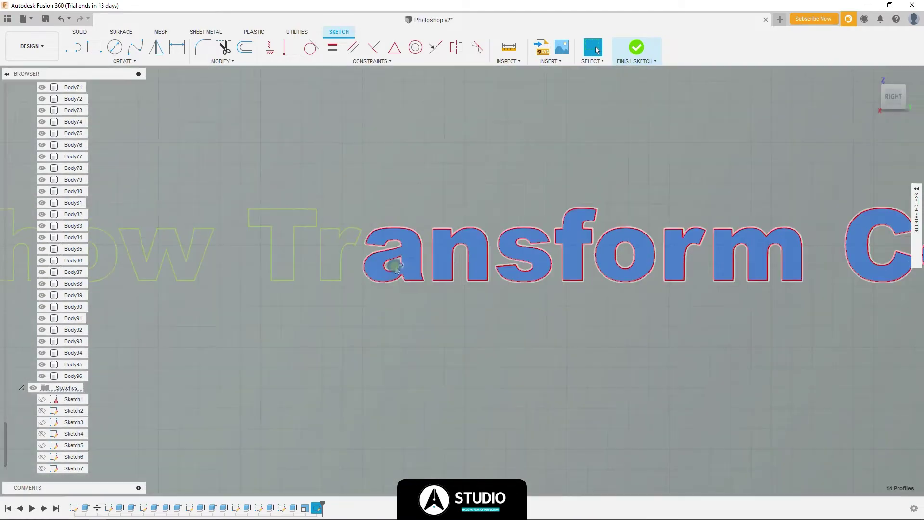
pyautogui.moveTo(395, 268); pyautogui.dragTo(620, 262, button='middle')
pyautogui.keyDown('shift'); pyautogui.click(526, 258); pyautogui.keyUp('shift')
pyautogui.keyDown('shift'); pyautogui.click(507, 246); pyautogui.keyUp('shift')
pyautogui.keyDown('shift'); pyautogui.click(403, 247); pyautogui.keyUp('shift')
pyautogui.keyDown('shift'); pyautogui.click(336, 264); pyautogui.keyUp('shift')
pyautogui.keyDown('shift'); pyautogui.click(299, 264); pyautogui.keyUp('shift')
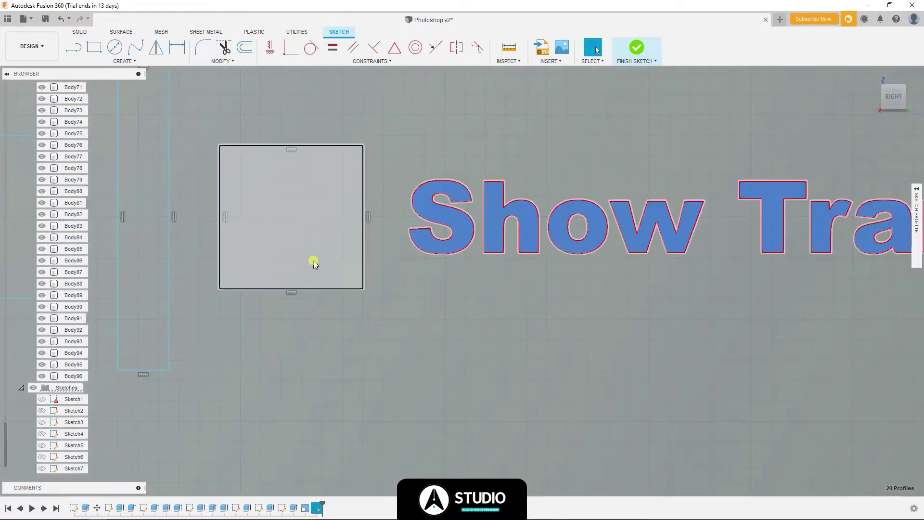
# - Extrude the selected text profiles 1.00 cm
pyautogui.press('e')
pyautogui.click(632, 318)
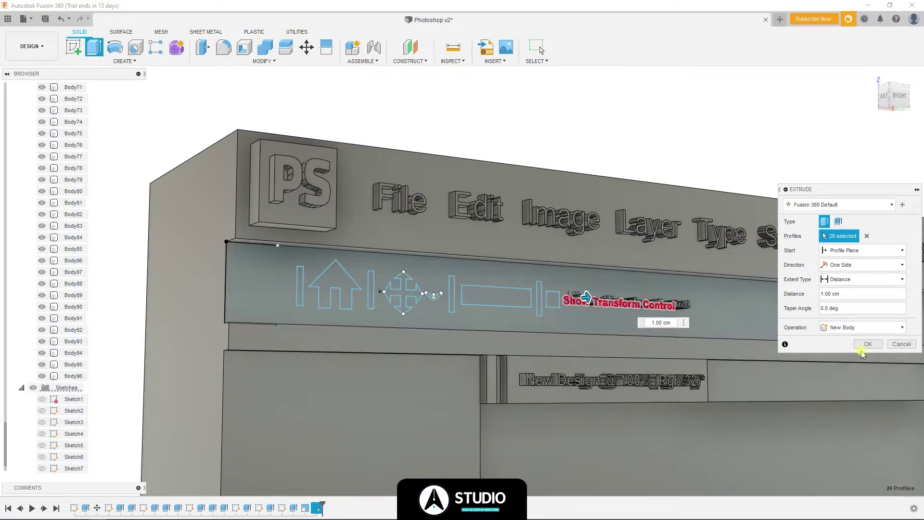
pyautogui.click(867, 345)
pyautogui.scroll(-4, 177, 234)
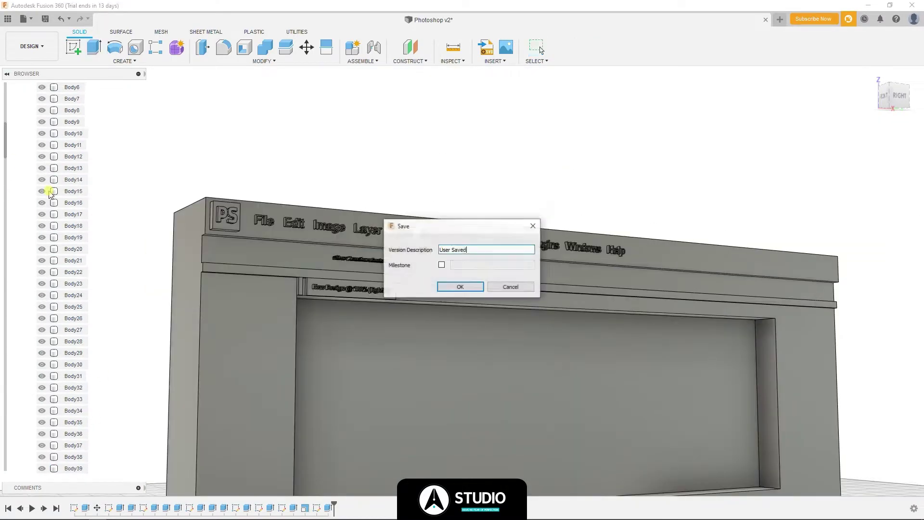
pyautogui.scroll(6, 412, 267)
# - Offset the checkbox square in Sketch8, extrude the square and text, and expand the Bodies list
pyautogui.doubleClick(413, 267)
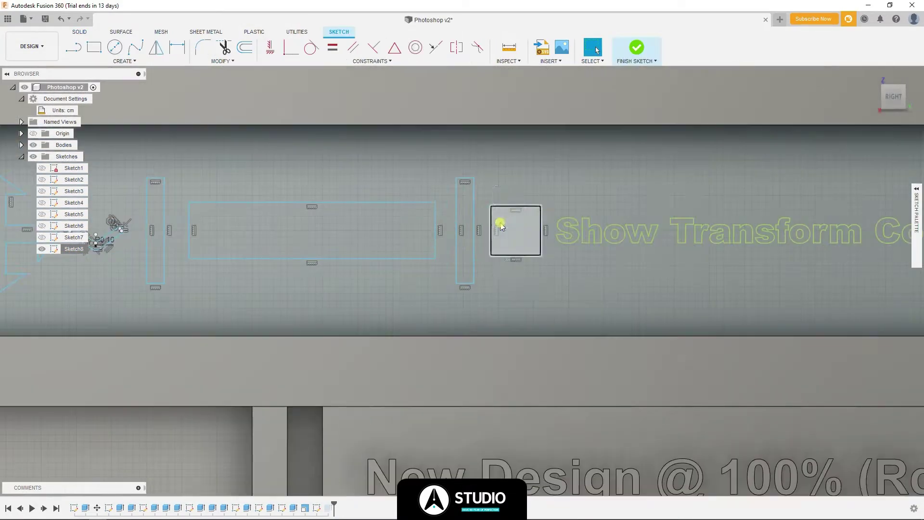
pyautogui.click(244, 48)
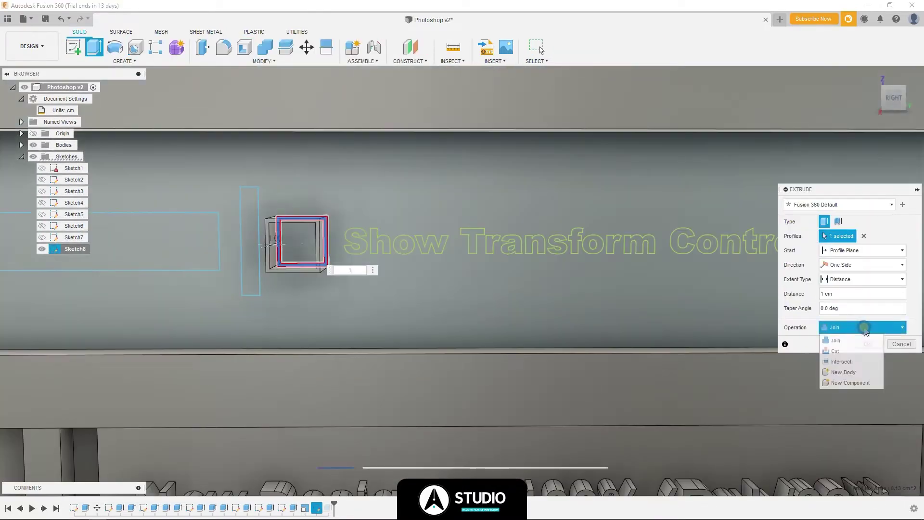
pyautogui.click(865, 344)
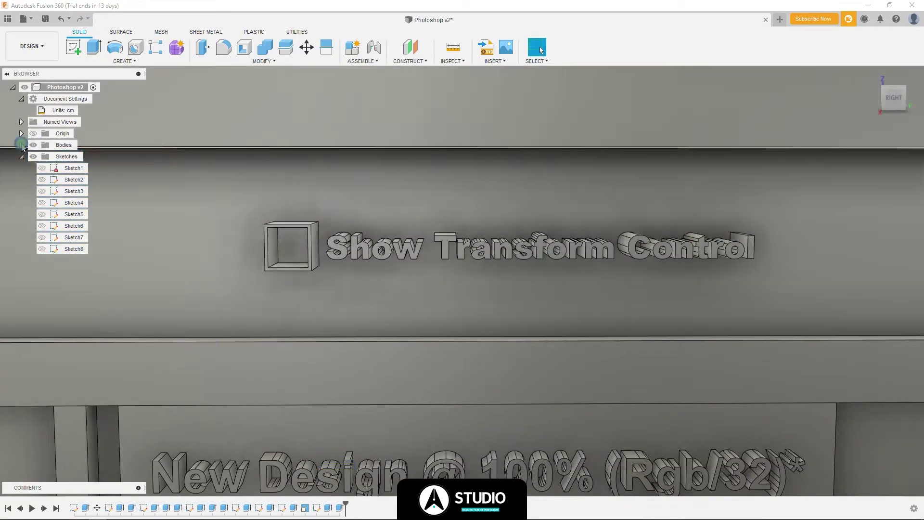
pyautogui.click(21, 145)
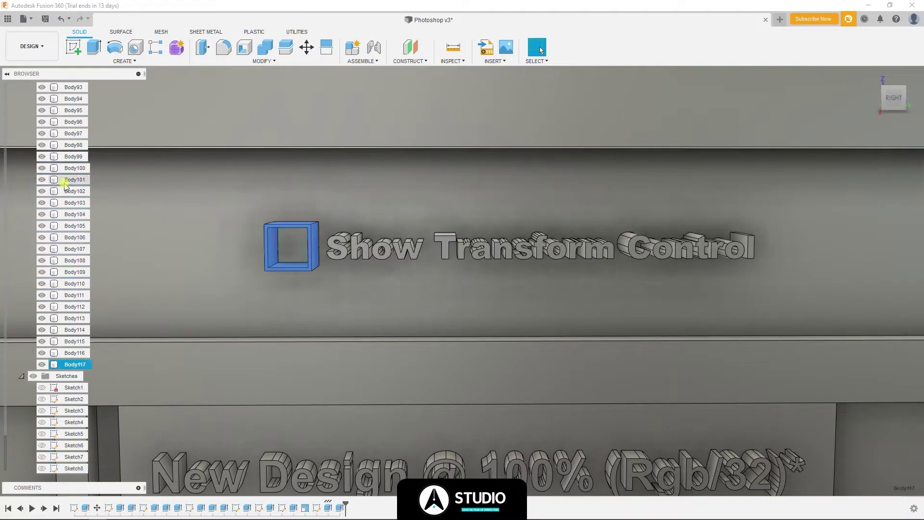
# - Move bodies Body97–Body117 into the options strip
pyautogui.keyDown('shift'); pyautogui.click(72, 133); pyautogui.keyUp('shift')
pyautogui.press('m')
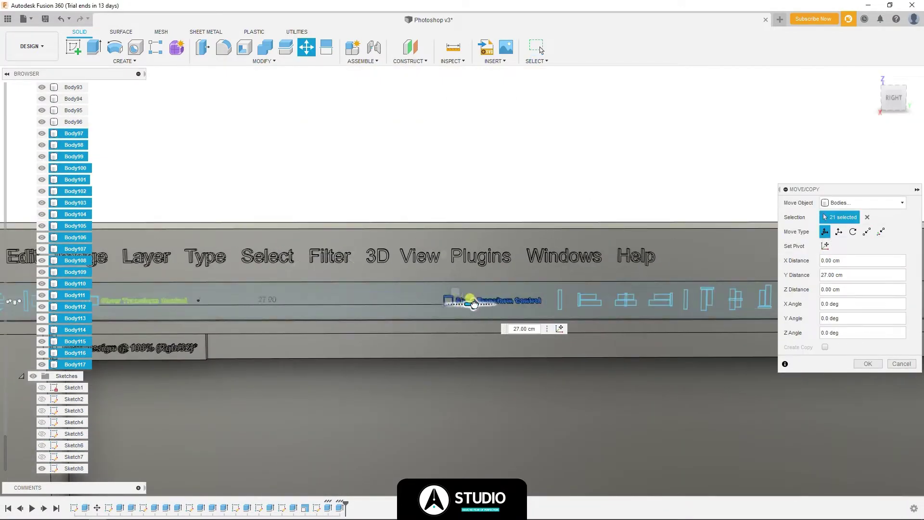
pyautogui.scroll(5, 474, 304)
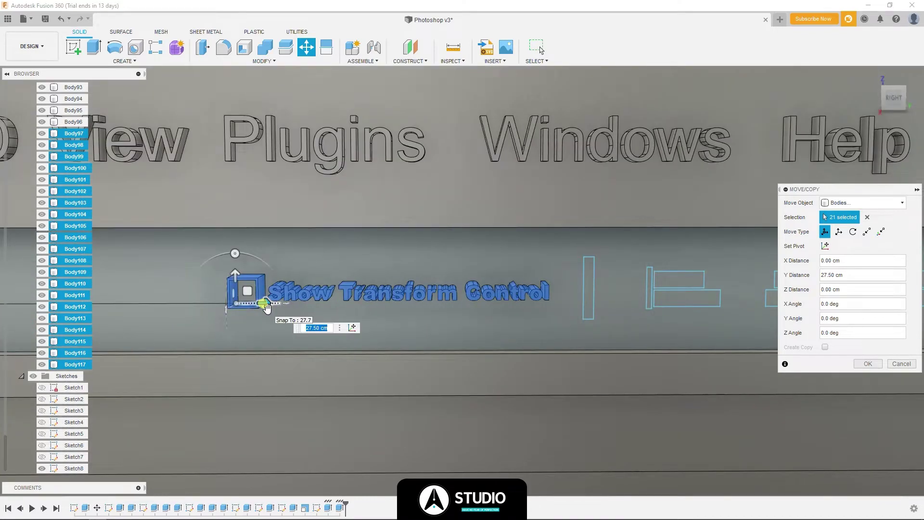
pyautogui.scroll(-4, 380, 194)
pyautogui.moveTo(539, 237); pyautogui.dragTo(531, 237)
pyautogui.click(262, 61)
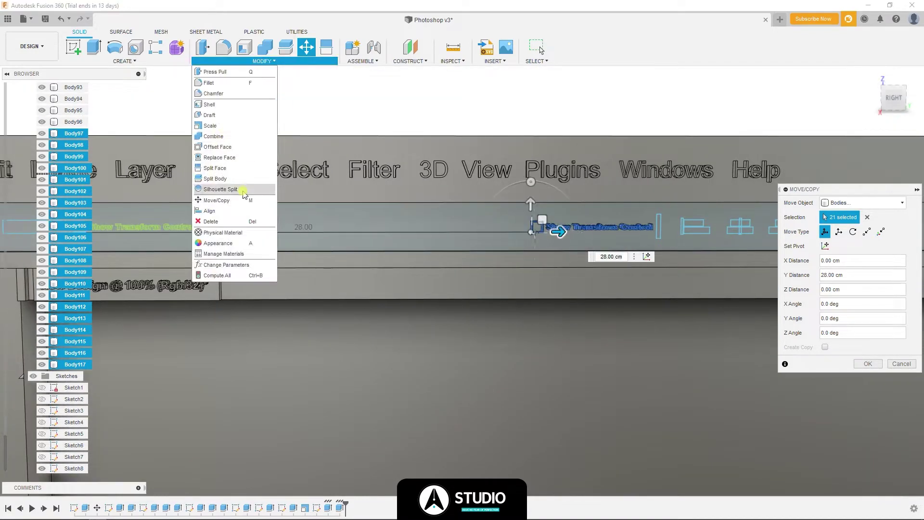
# - Scale the text and checkbox bodies uniformly by 1.488 from a corner point
pyautogui.click(231, 129)
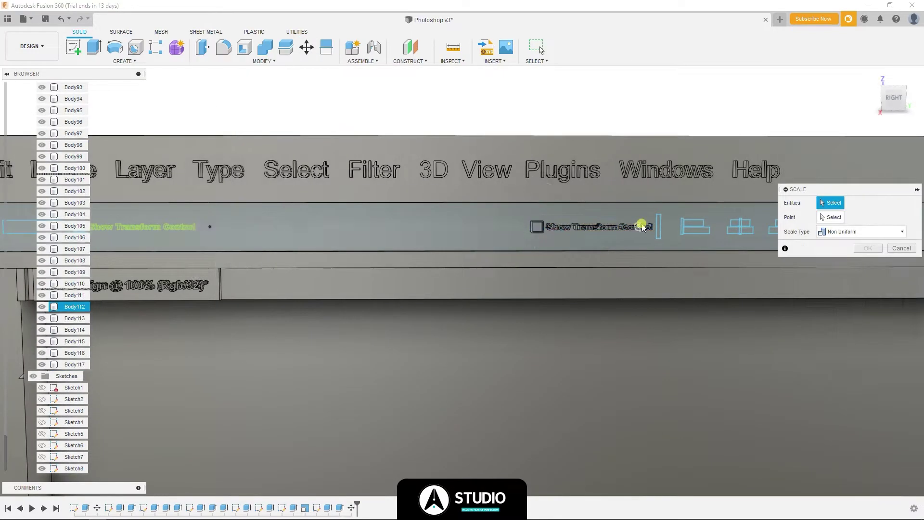
pyautogui.keyDown('ctrl'); pyautogui.click(77, 103); pyautogui.keyUp('ctrl')
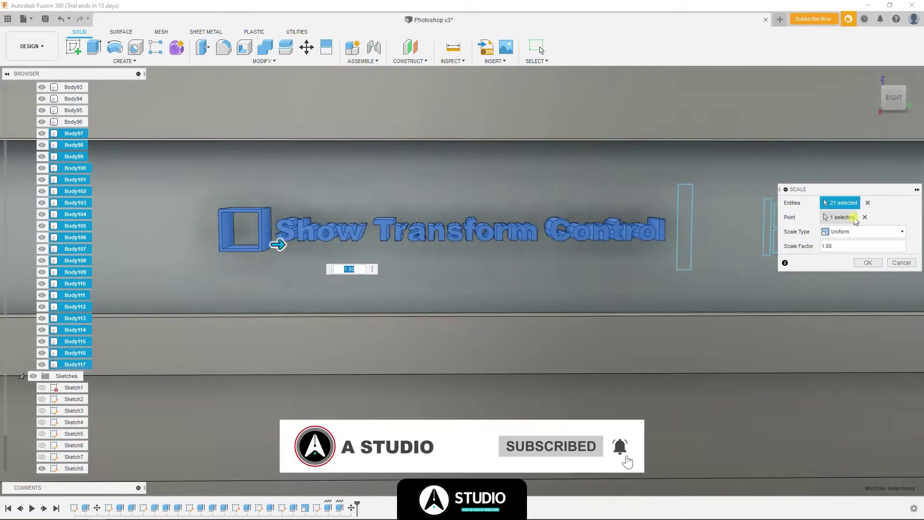
pyautogui.click(666, 241)
pyautogui.moveTo(666, 241); pyautogui.dragTo(707, 242)
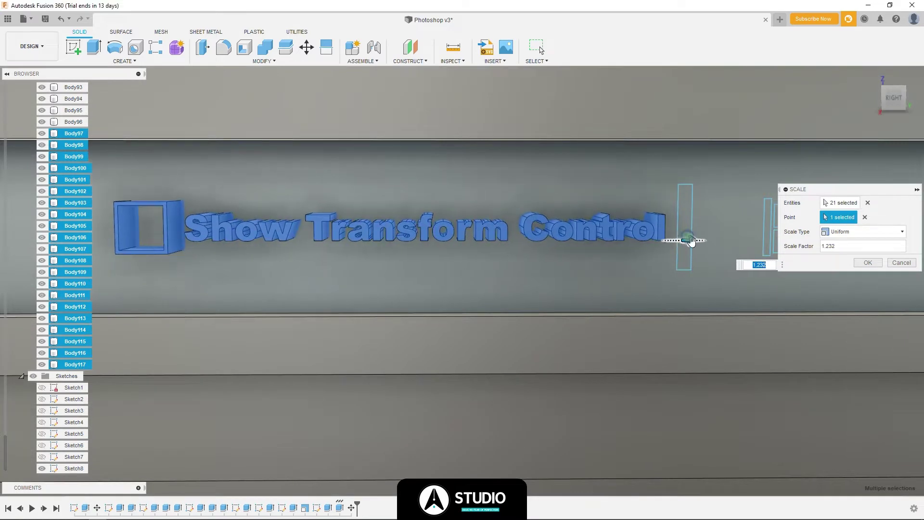
pyautogui.scroll(-3, 706, 242)
pyautogui.scroll(-3, 453, 241)
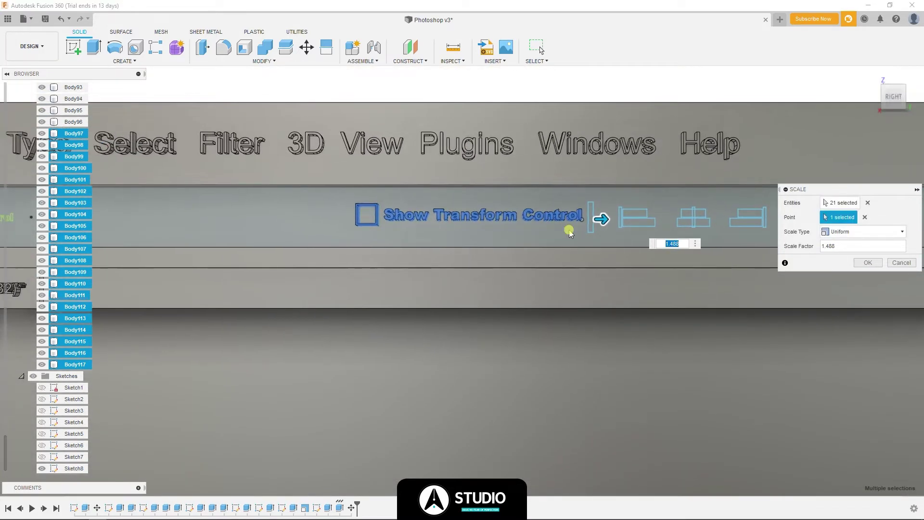
pyautogui.click(870, 262)
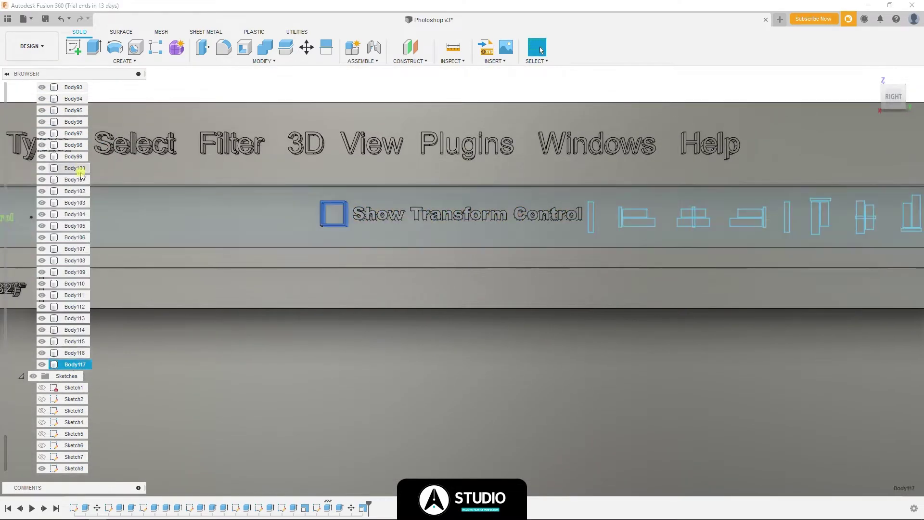
# - Reselect the 21 text bodies for another move and orbit to check their placement
pyautogui.keyDown('shift'); pyautogui.click(73, 133); pyautogui.keyUp('shift')
pyautogui.press('m')
pyautogui.keyDown('shift'); pyautogui.moveTo(433, 217); pyautogui.dragTo(379, 194, button='middle'); pyautogui.keyUp('shift')
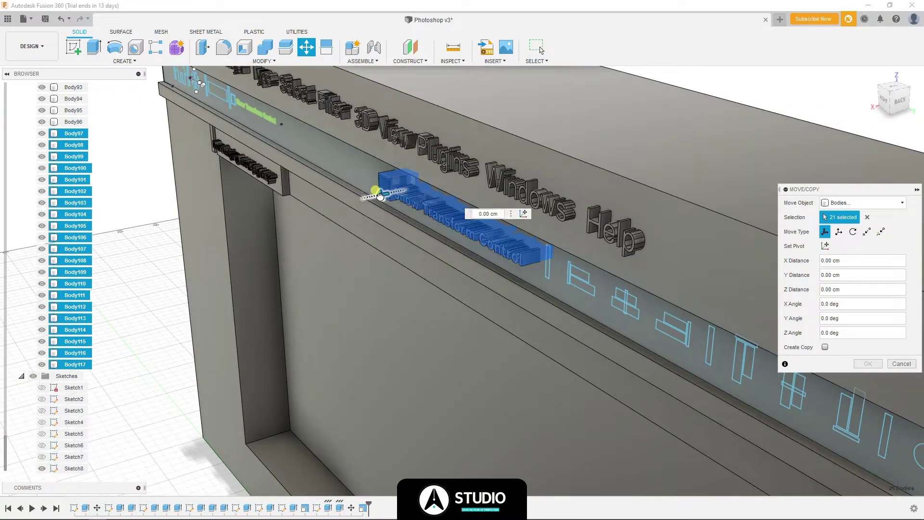
pyautogui.keyDown('shift'); pyautogui.moveTo(414, 233); pyautogui.dragTo(553, 233, button='middle'); pyautogui.keyUp('shift')
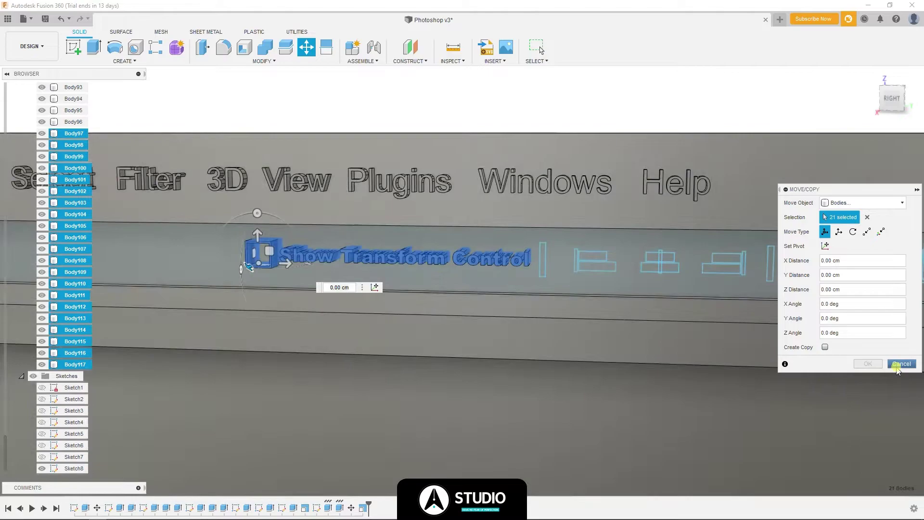
# - Move the selected rectangle sketch outlines 22.5 cm along the bar
pyautogui.press('Escape')
pyautogui.keyDown('shift'); pyautogui.moveTo(315, 291); pyautogui.dragTo(459, 250, button='middle'); pyautogui.keyUp('shift')
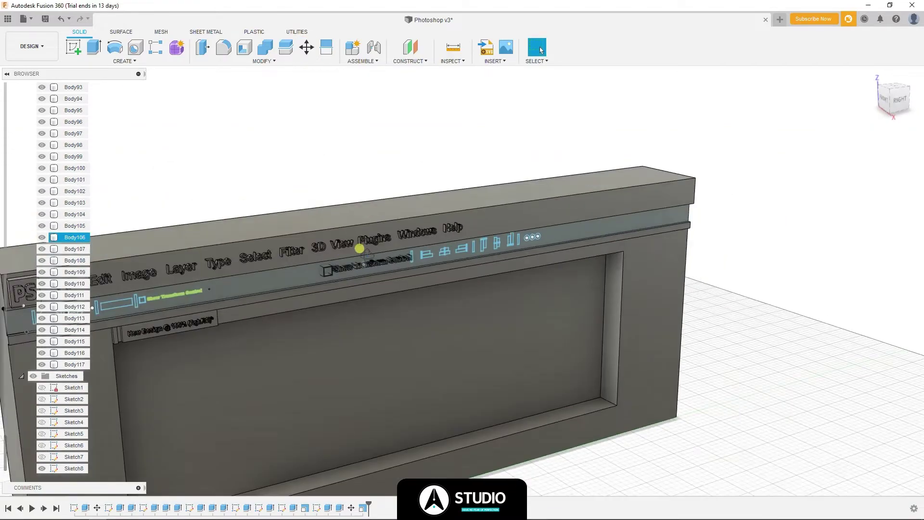
pyautogui.press('Escape')
pyautogui.scroll(3, 459, 250)
pyautogui.scroll(3, 361, 226)
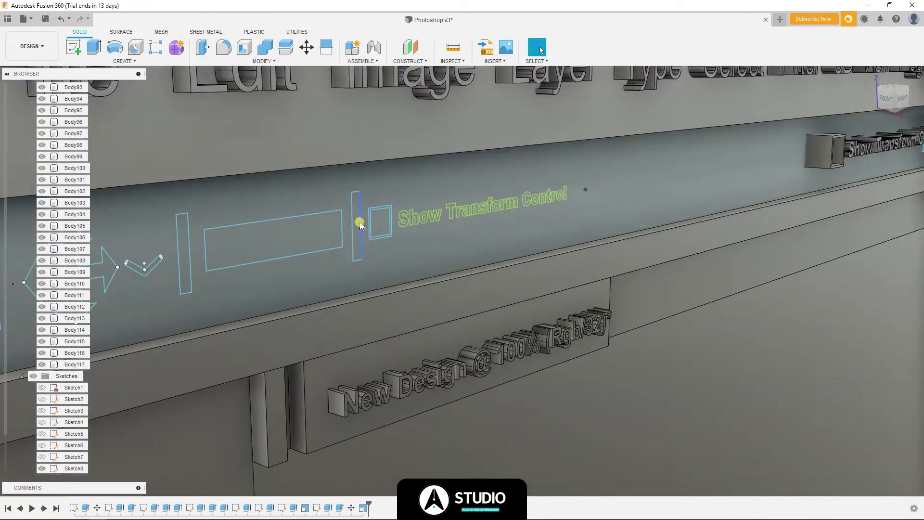
pyautogui.keyDown('shift'); pyautogui.click(340, 232); pyautogui.keyUp('shift')
pyautogui.press('m')
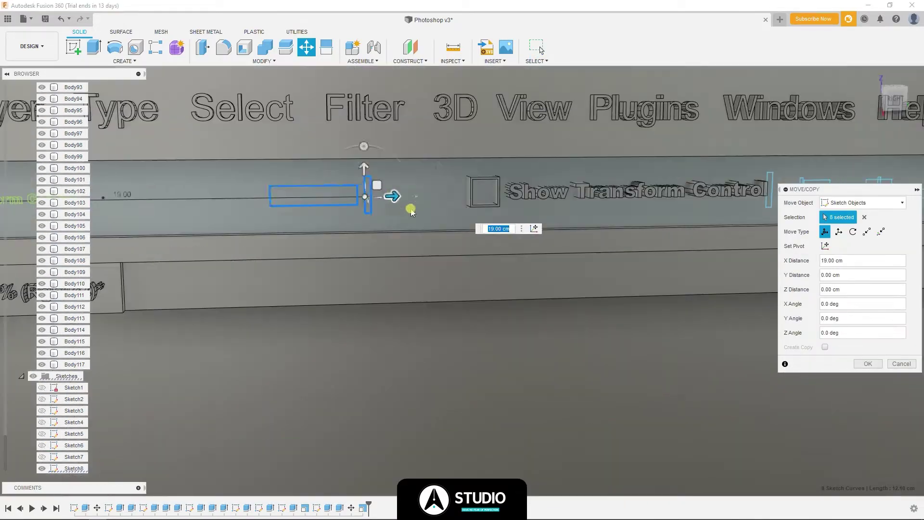
pyautogui.scroll(-2, 470, 197)
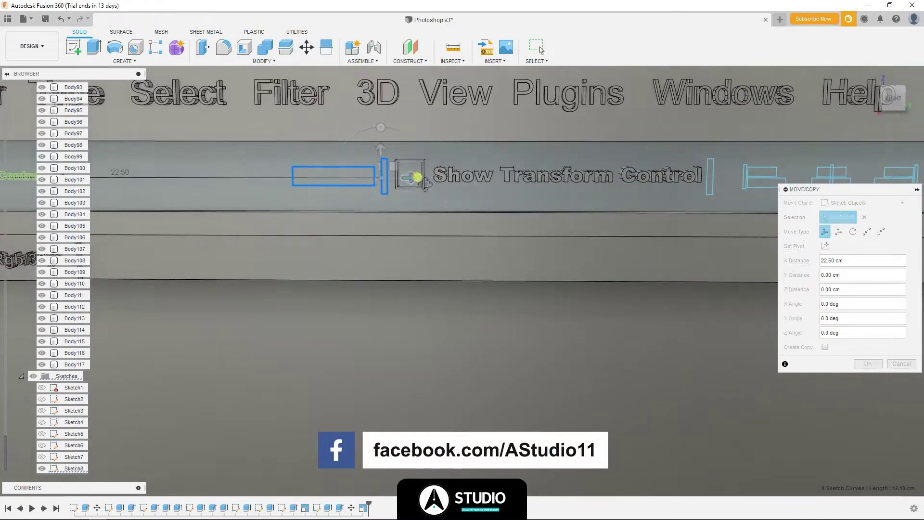
pyautogui.press('Return')
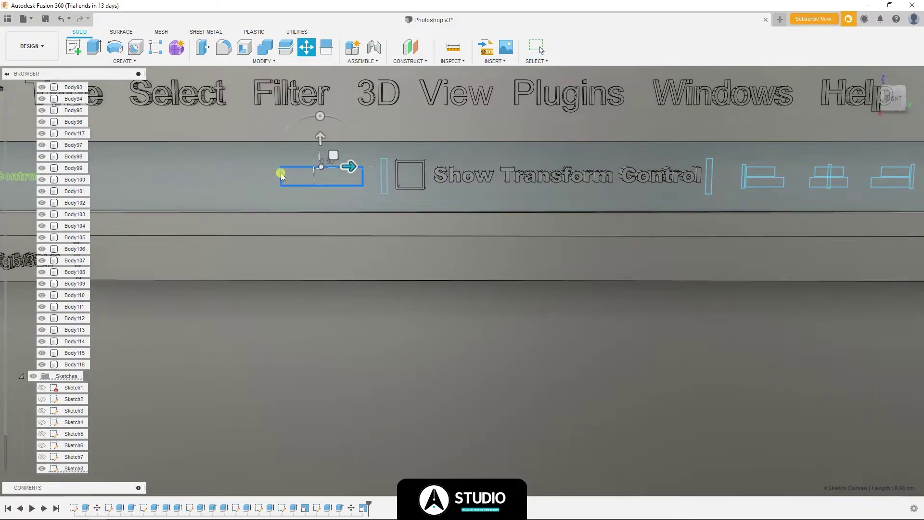
# - Reposition two individual sketch lines of the rectangle
pyautogui.click(280, 174)
pyautogui.press('m')
pyautogui.press('Return')
pyautogui.click(325, 167)
pyautogui.press('m')
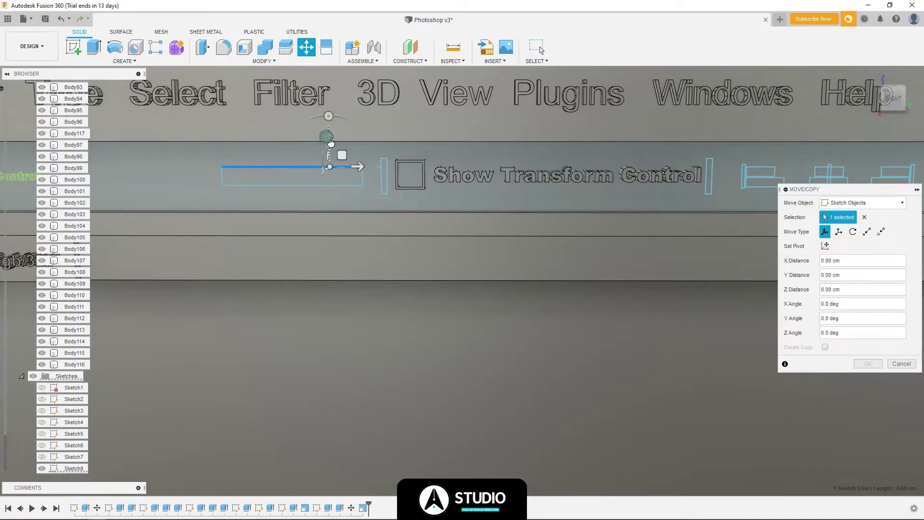
# - Shift the rectangle's left line further left to widen it, then extrude it into a body
pyautogui.click(330, 188)
pyautogui.press('m')
pyautogui.press('Return')
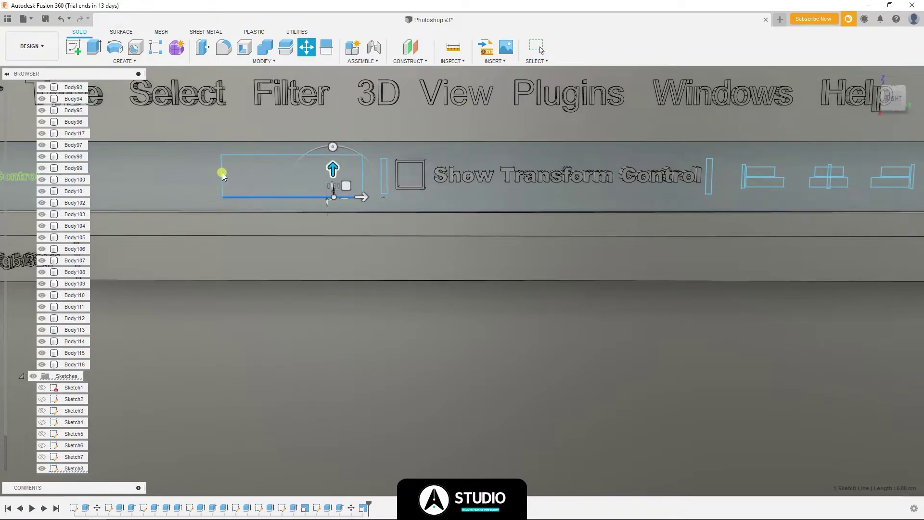
pyautogui.click(221, 171)
pyautogui.press('m')
pyautogui.moveTo(251, 172); pyautogui.dragTo(236, 174)
pyautogui.press('Return')
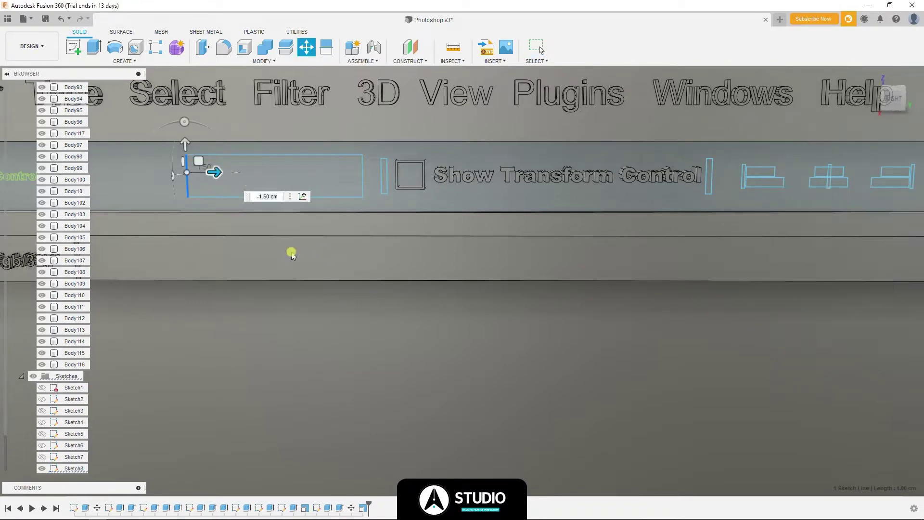
pyautogui.press('e')
pyautogui.click(869, 343)
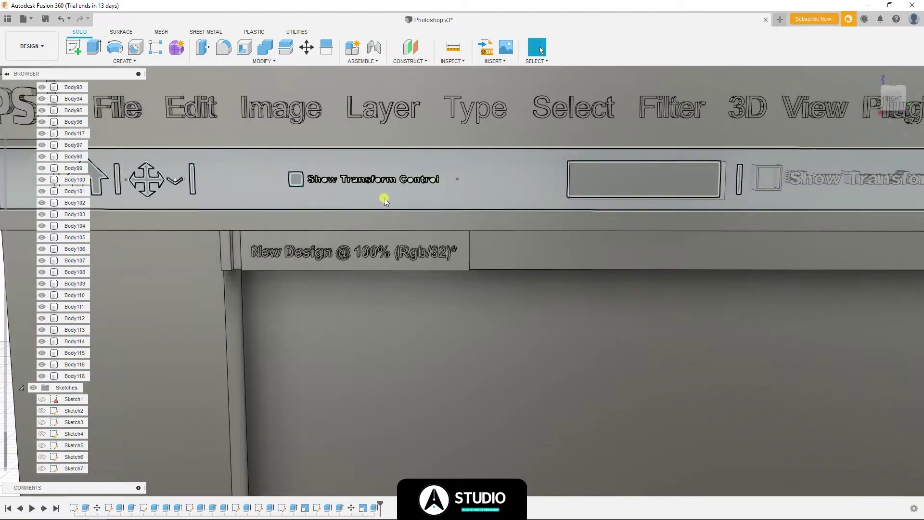
# - Slide the next group of outlines about 18 cm along the bar
pyautogui.moveTo(384, 200); pyautogui.dragTo(351, 182, button='middle')
pyautogui.press('m')
pyautogui.moveTo(270, 182); pyautogui.dragTo(532, 182)
pyautogui.moveTo(532, 182); pyautogui.dragTo(423, 182, button='middle')
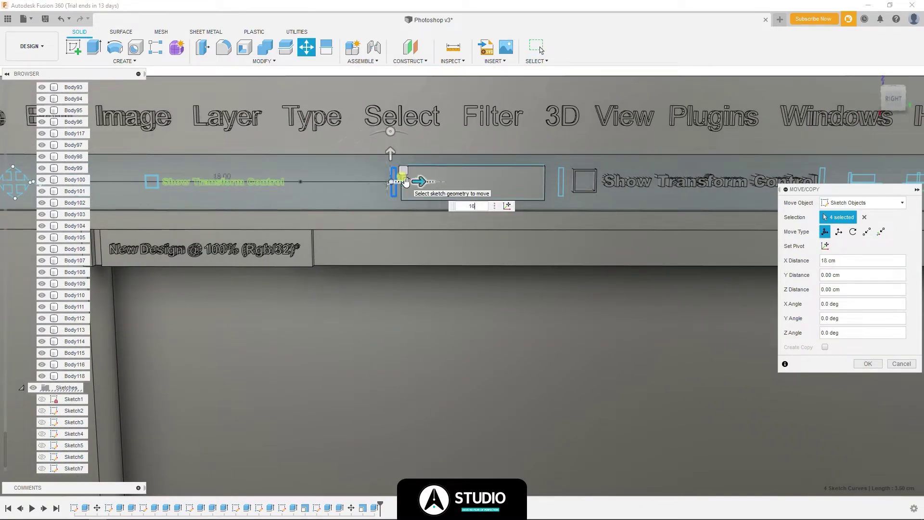
pyautogui.press('Return')
# - Move the four-way arrow icon outlines into place
pyautogui.scroll(5, 309, 155)
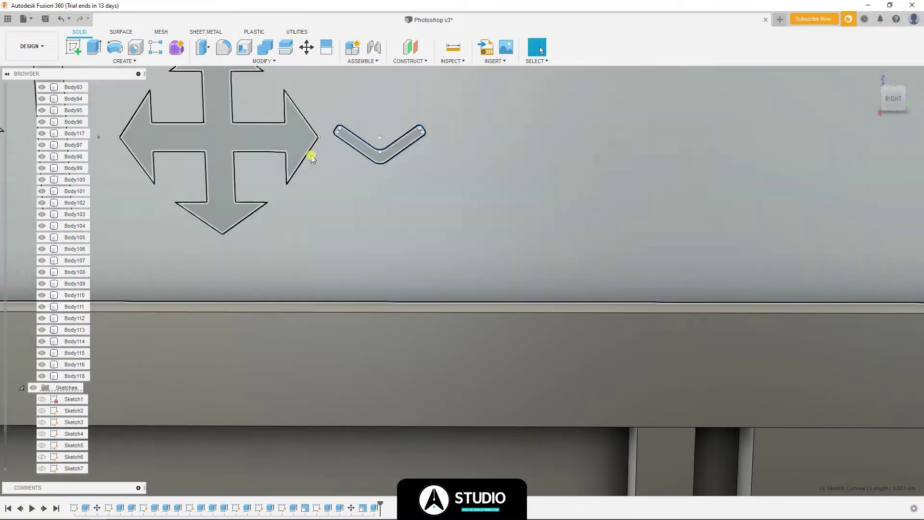
pyautogui.click(205, 165)
pyautogui.scroll(-5, 205, 165)
pyautogui.scroll(5, 543, 158)
pyautogui.press('m')
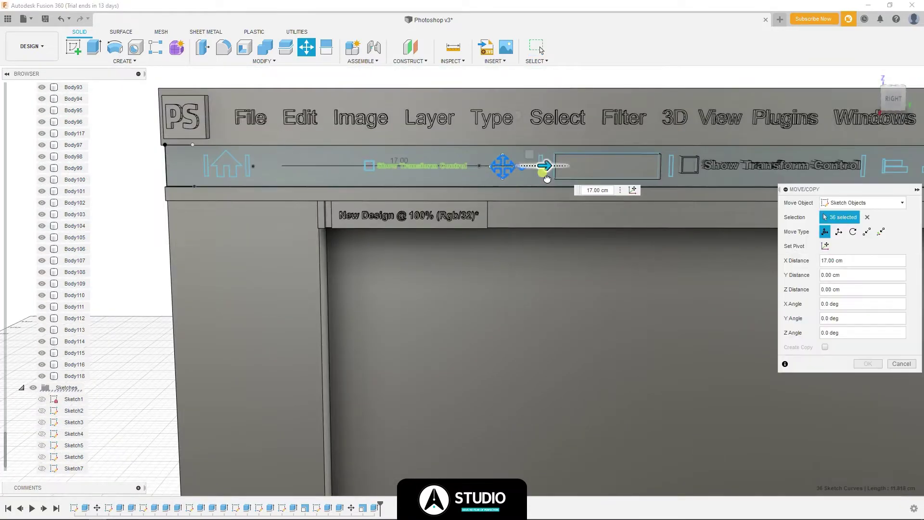
pyautogui.press('Return')
# - Extrude the four-way arrow and chevron profiles as new bodies
pyautogui.scroll(3, 542, 158)
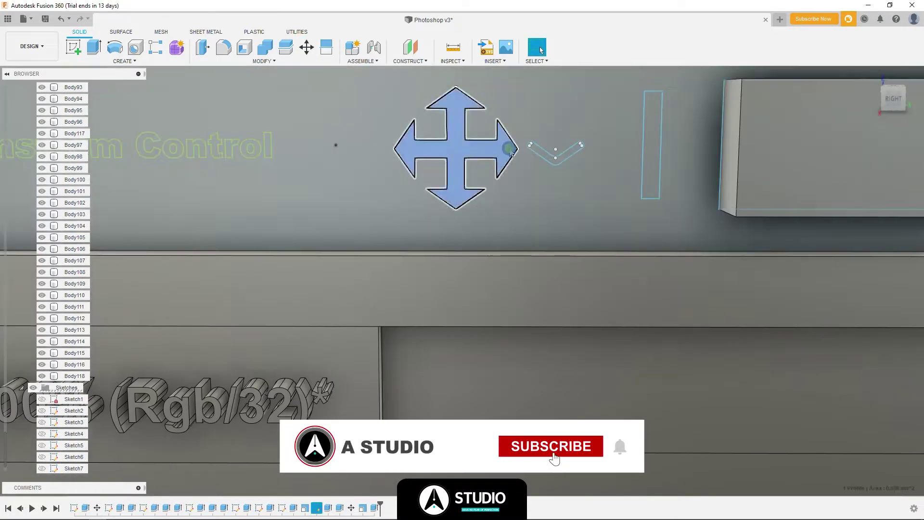
pyautogui.scroll(5, 543, 158)
pyautogui.scroll(-5, 543, 158)
pyautogui.press('e')
pyautogui.click(845, 323)
pyautogui.click(846, 361)
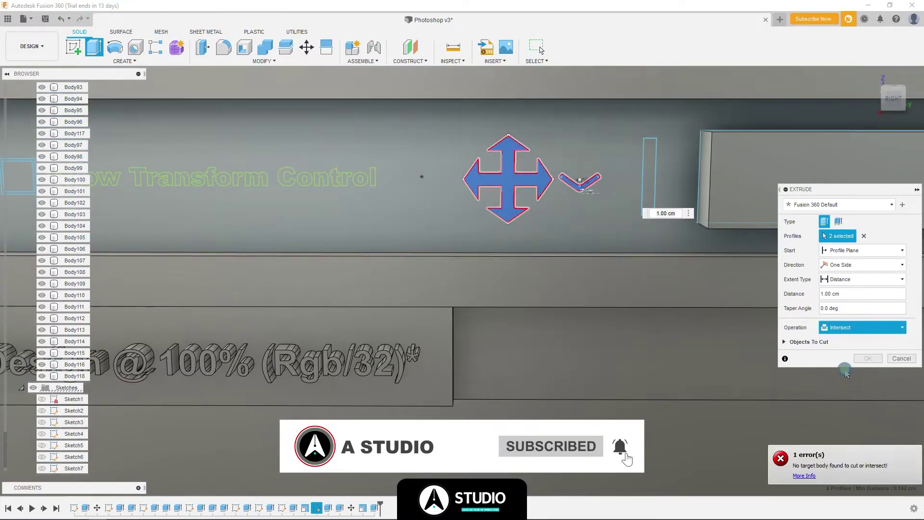
pyautogui.press('Return')
# - Move the selected sketches 16 cm along the strip
pyautogui.scroll(3, 296, 217)
pyautogui.scroll(3, 296, 217)
pyautogui.press('m')
pyautogui.scroll(-3, 394, 188)
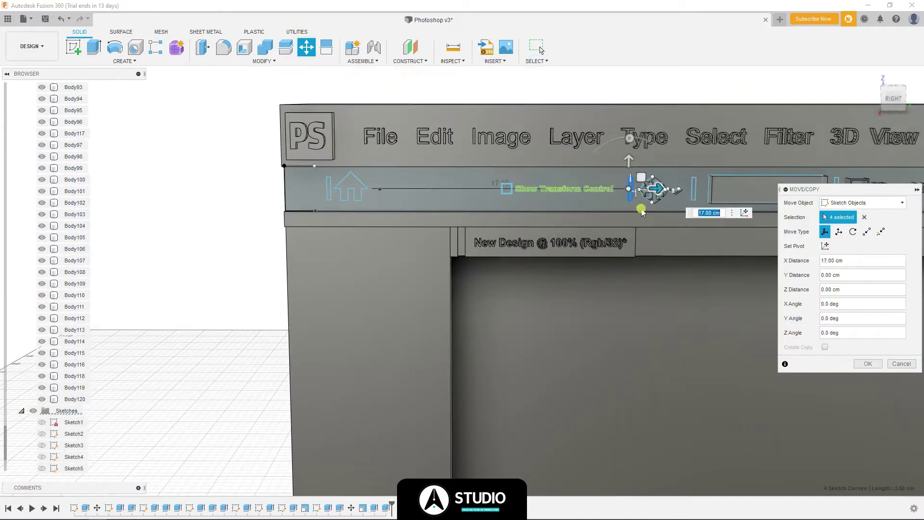
pyautogui.scroll(3, 642, 212)
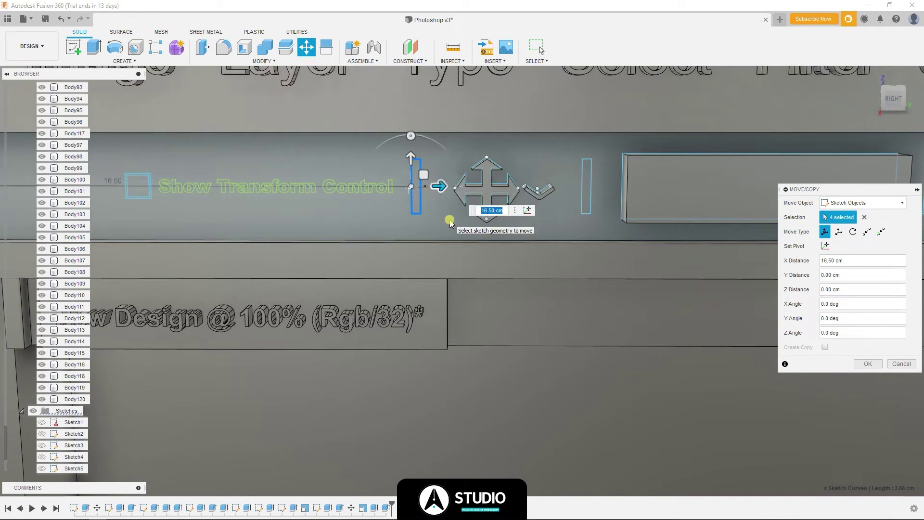
pyautogui.press('Return')
# - Window-select the house, divider and move-arrow sketches and slide them 16.5 cm
pyautogui.scroll(-5, 220, 206)
pyautogui.moveTo(221, 206); pyautogui.dragTo(238, 192)
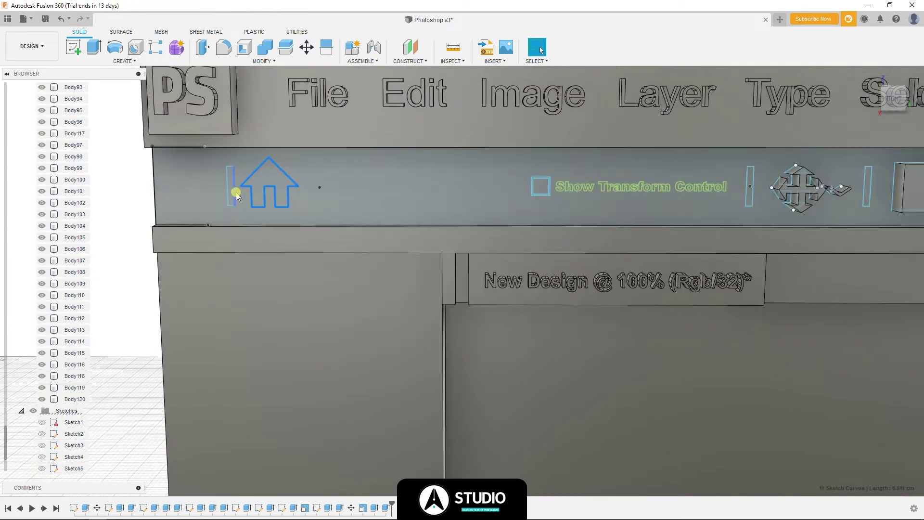
pyautogui.press('m')
pyautogui.scroll(2, 346, 204)
pyautogui.scroll(3, 629, 214)
pyautogui.moveTo(629, 214); pyautogui.dragTo(411, 194)
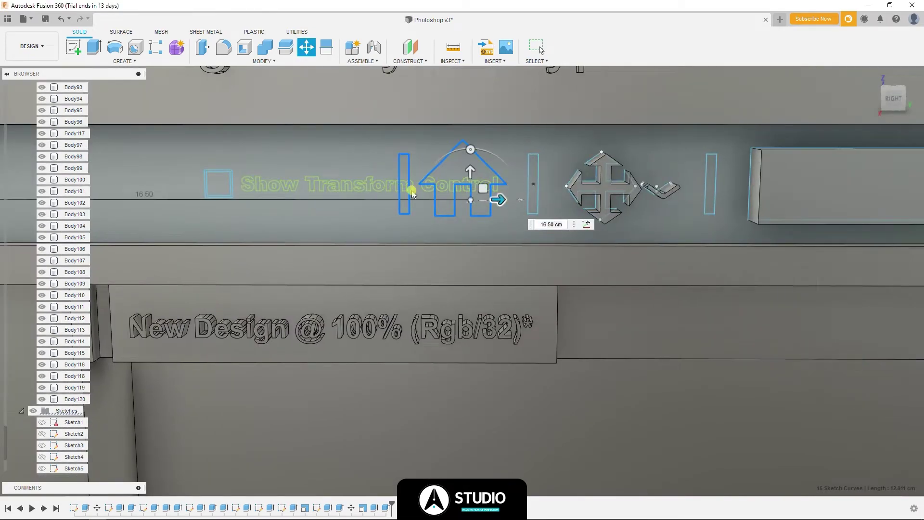
# - Extrude the whole house profile into a solid body
pyautogui.press('m')
pyautogui.press('Escape')
pyautogui.scroll(3, 442, 182)
pyautogui.click(442, 182)
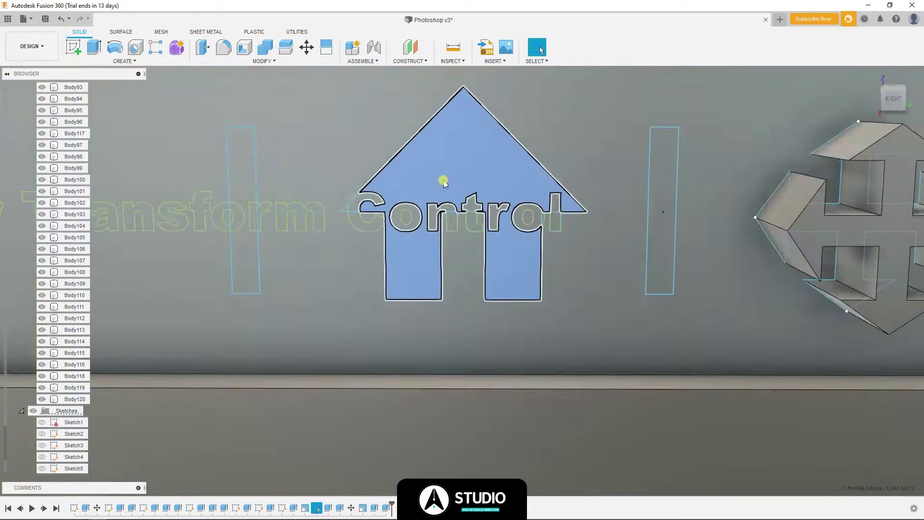
pyautogui.scroll(2, 524, 275)
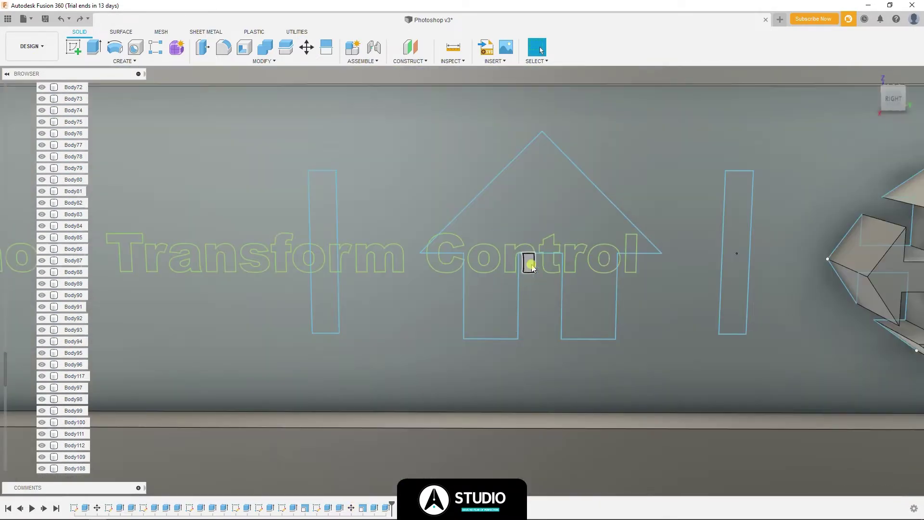
pyautogui.click(530, 264)
pyautogui.scroll(5, 530, 264)
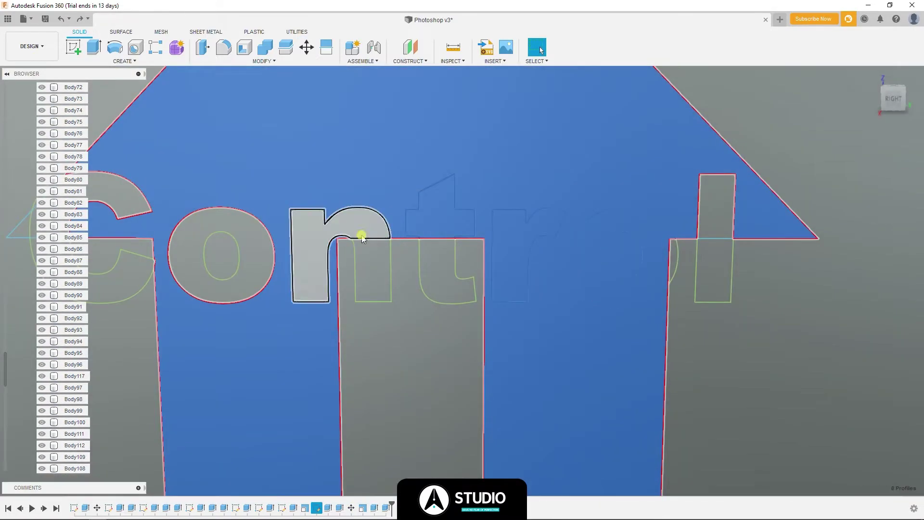
pyautogui.scroll(-3, 212, 273)
pyautogui.scroll(-3, 185, 281)
pyautogui.scroll(5, 220, 270)
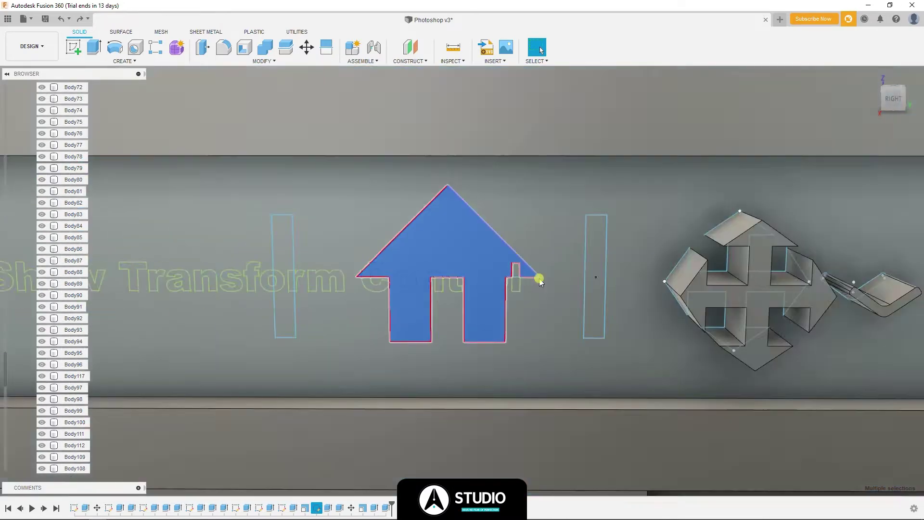
pyautogui.press('e')
pyautogui.press('Return')
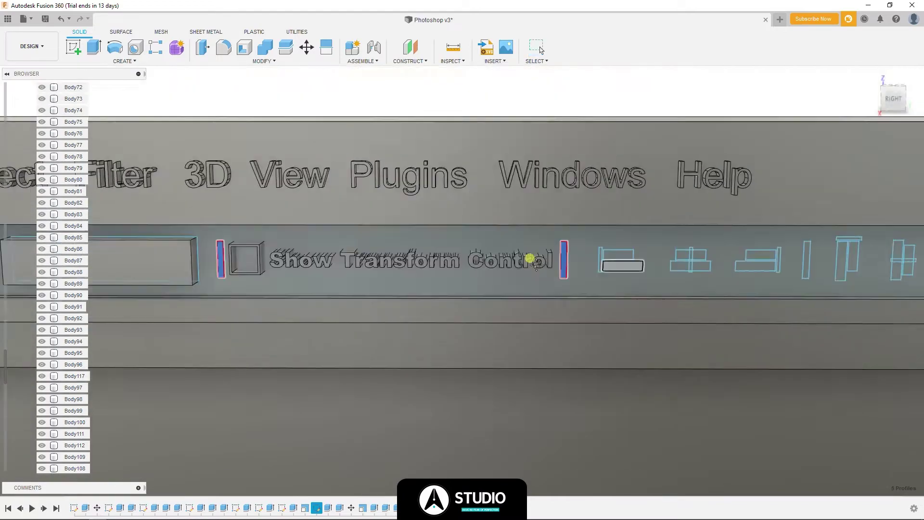
# - Extrude the seven divider bars and the 18 toolbar icon profiles 0.50 cm, joining the icons
pyautogui.press('e')
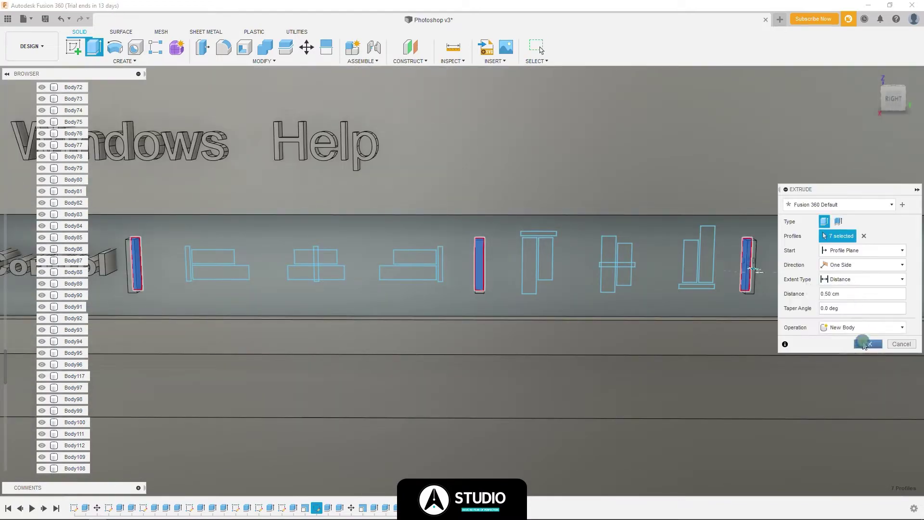
pyautogui.click(865, 345)
pyautogui.write('e1')
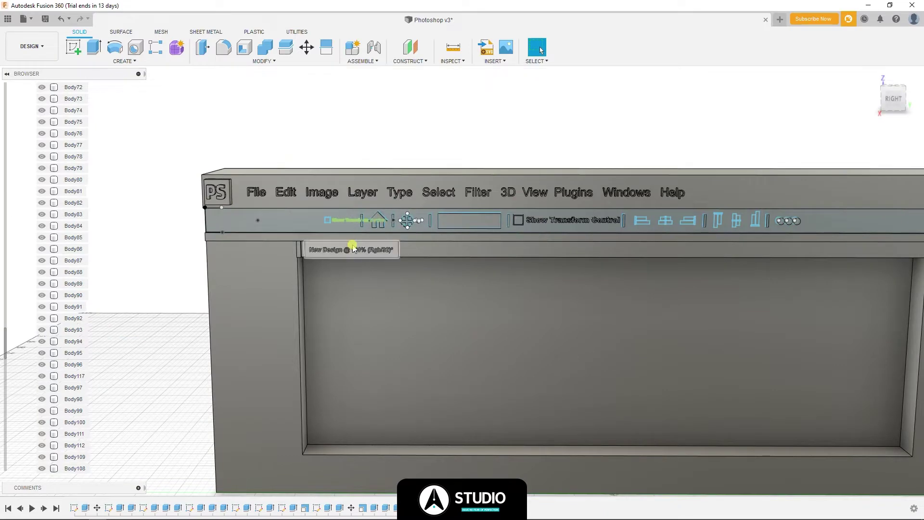
pyautogui.scroll(5, 353, 248)
pyautogui.click(371, 166)
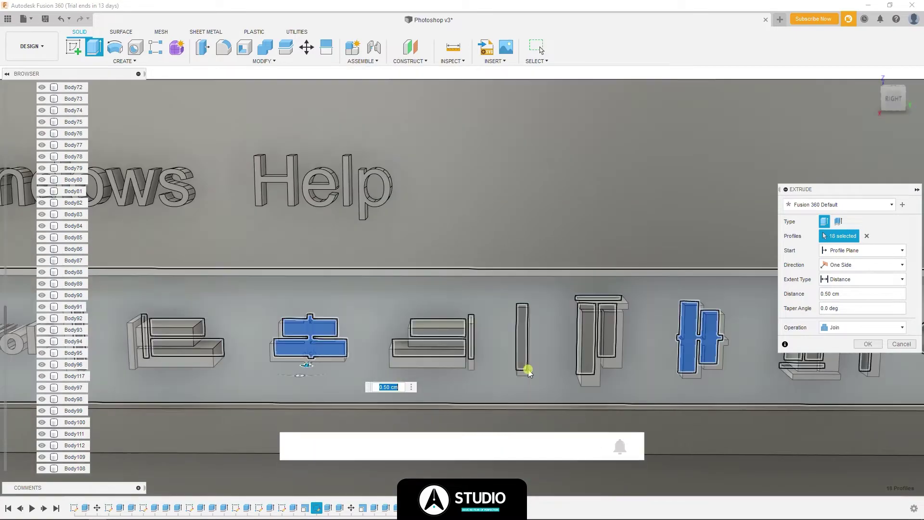
pyautogui.click(868, 343)
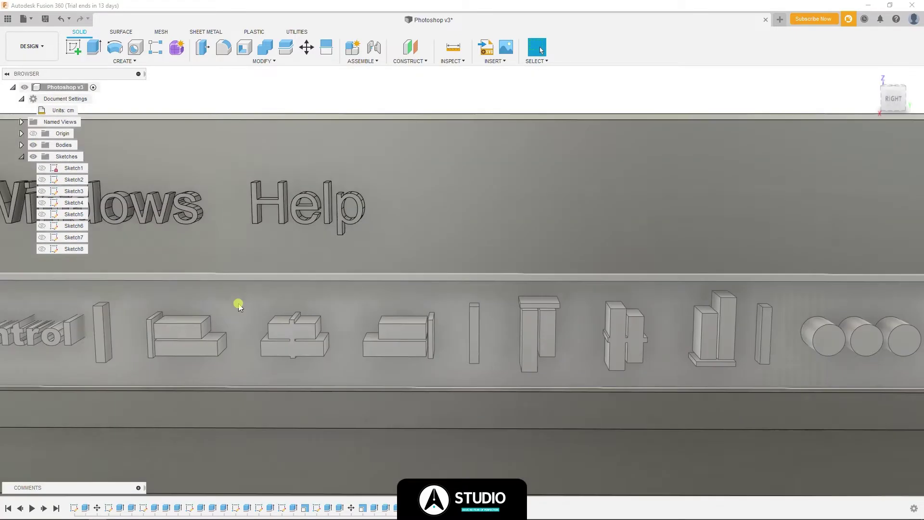
# - Show Sketch8 and extrude the semicircular profile on the divider bar
pyautogui.scroll(-10, 237, 303)
pyautogui.scroll(5, 334, 169)
pyautogui.scroll(-5, 334, 214)
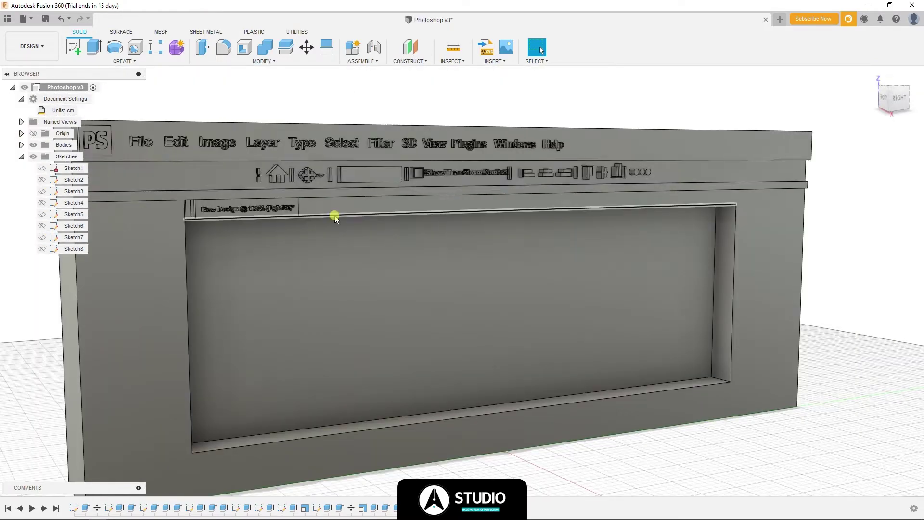
pyautogui.scroll(5, 226, 169)
pyautogui.scroll(3, 227, 169)
pyautogui.click(41, 249)
pyautogui.click(288, 183)
pyautogui.press('e')
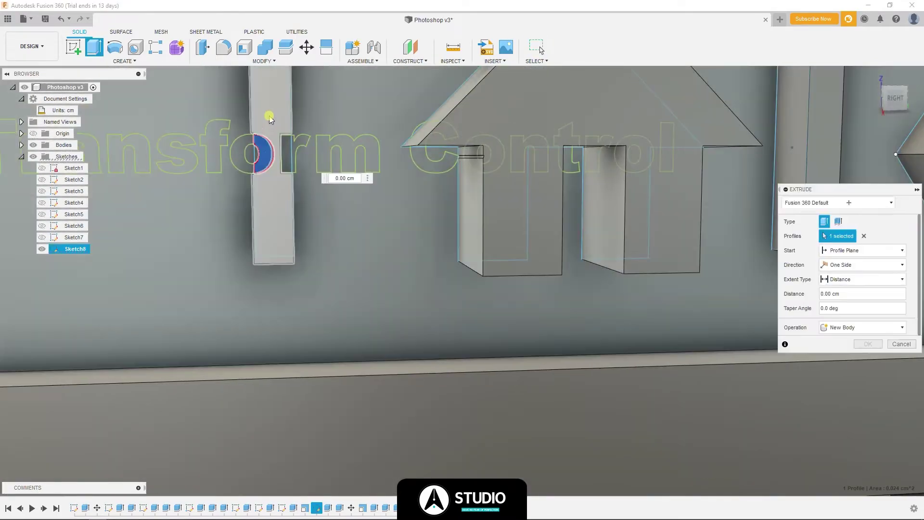
# - Open the bodies list and orbit around the notched divider bar to inspect it
pyautogui.scroll(-5, 269, 202)
pyautogui.scroll(5, 270, 202)
pyautogui.click(21, 145)
pyautogui.scroll(-10, 309, 223)
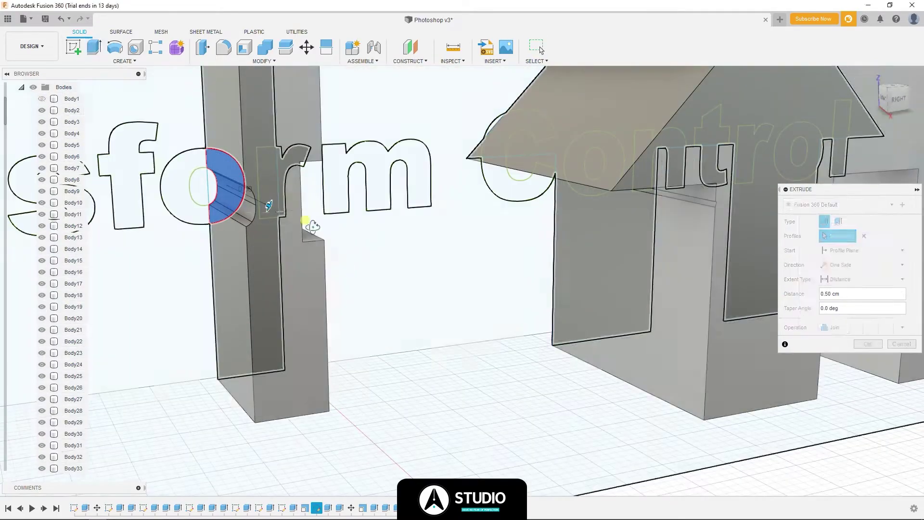
pyautogui.scroll(10, 370, 222)
pyautogui.scroll(5, 369, 221)
pyautogui.keyDown('shift'); pyautogui.moveTo(367, 200); pyautogui.dragTo(429, 225, button='middle'); pyautogui.keyUp('shift')
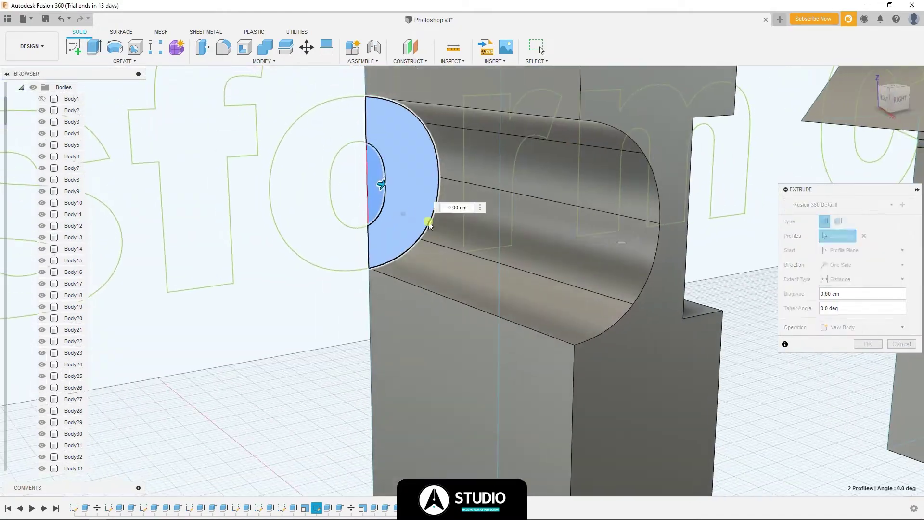
pyautogui.moveTo(383, 187)
pyautogui.keyDown('shift'); pyautogui.mouseDown(button='middle')
pyautogui.moveTo(315, 200)
pyautogui.moveTo(310, 355)
pyautogui.mouseUp(button='middle'); pyautogui.keyUp('shift')
pyautogui.scroll(3, 392, 243)
pyautogui.scroll(3, 433, 268)
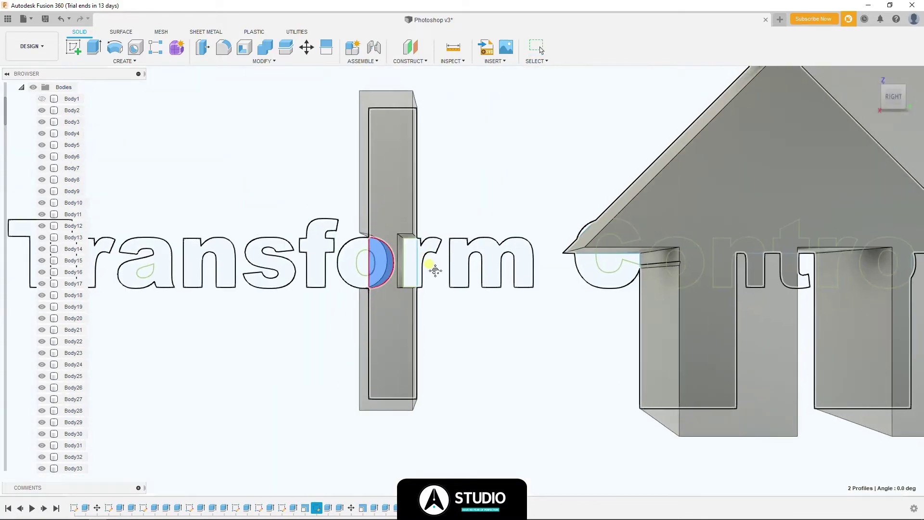
pyautogui.scroll(3, 403, 281)
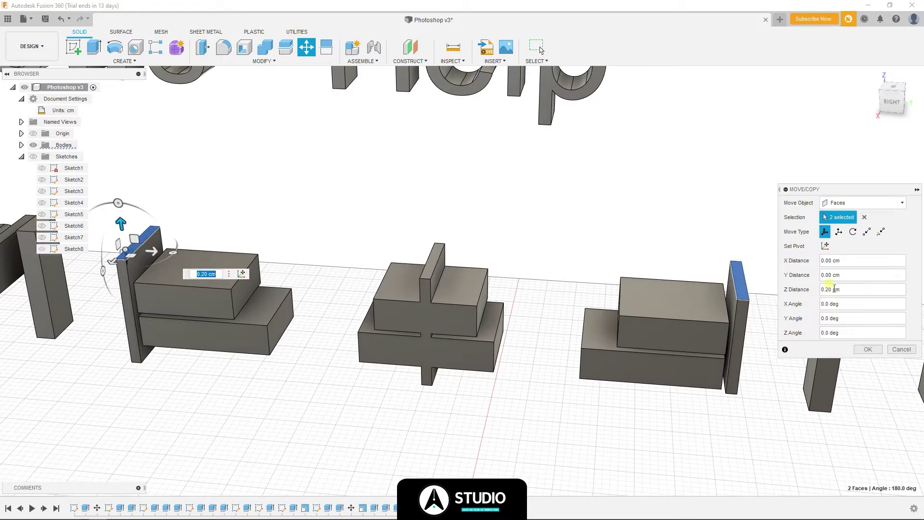
# - Commit the 0.20 cm face move and orbit to front and right-side views of the icons
pyautogui.press('Return')
pyautogui.scroll(-5, 804, 315)
pyautogui.keyDown('shift'); pyautogui.moveTo(804, 316); pyautogui.dragTo(501, 374, button='middle'); pyautogui.keyUp('shift')
pyautogui.scroll(5, 646, 335)
pyautogui.scroll(3, 652, 332)
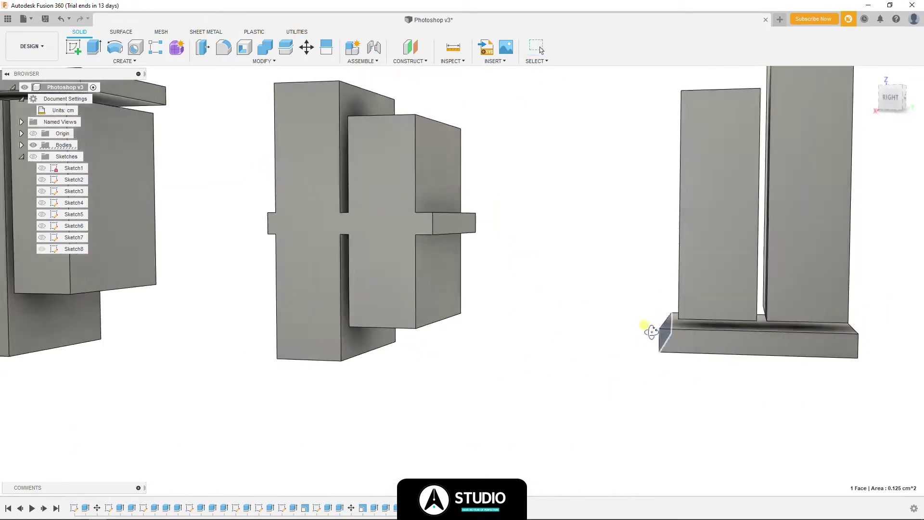
pyautogui.press('m')
pyautogui.keyDown('shift'); pyautogui.moveTo(652, 331); pyautogui.dragTo(279, 205, button='middle'); pyautogui.keyUp('shift')
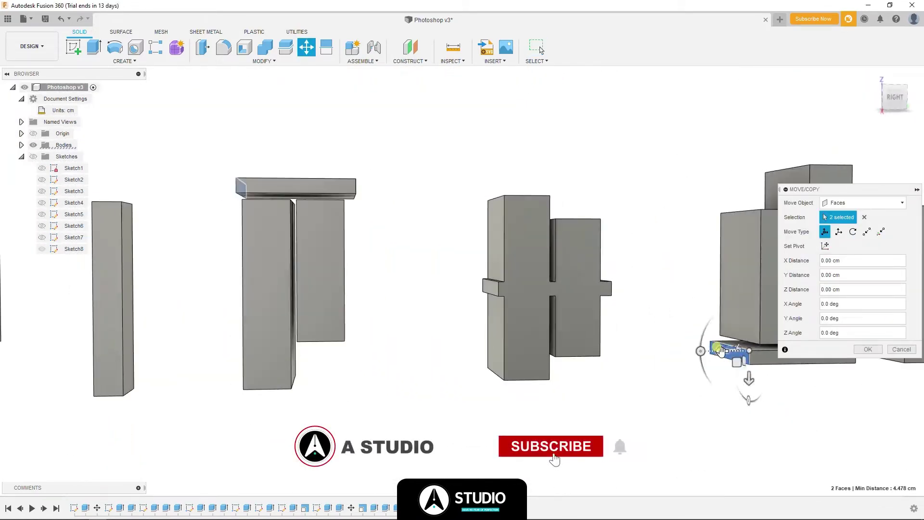
pyautogui.moveTo(711, 392)
pyautogui.keyDown('shift'); pyautogui.mouseDown(button='middle')
pyautogui.moveTo(481, 322)
pyautogui.moveTo(499, 252)
pyautogui.mouseUp(button='middle'); pyautogui.keyUp('shift')
pyautogui.press('Escape')
pyautogui.press('m')
pyautogui.press('Escape')
# - Extend the middle icon's protruding face 0.20 cm, then window-select all 49 toolbar bodies to move
pyautogui.click(368, 291)
pyautogui.press('m')
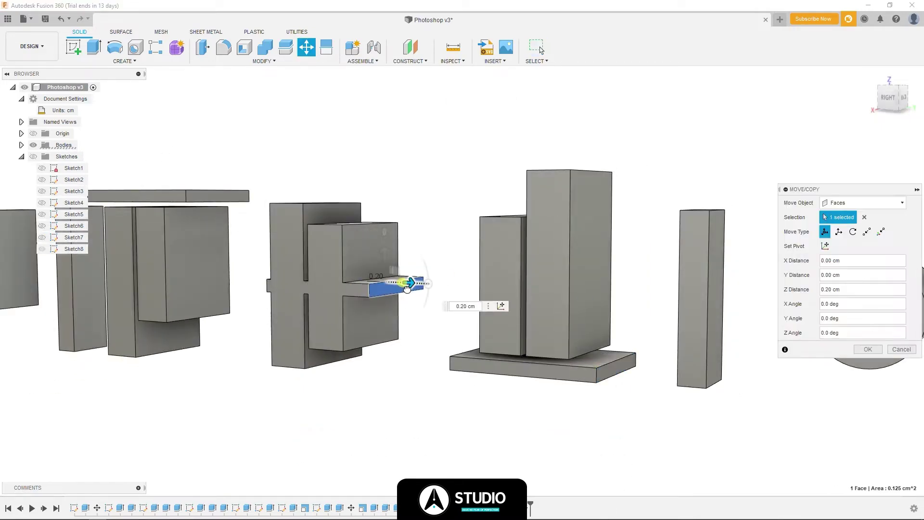
pyautogui.press('Escape')
pyautogui.moveTo(368, 291)
pyautogui.keyDown('shift'); pyautogui.mouseDown(button='middle')
pyautogui.moveTo(222, 317)
pyautogui.moveTo(356, 314)
pyautogui.mouseUp(button='middle'); pyautogui.keyUp('shift')
pyautogui.press('m')
pyautogui.press('Return')
pyautogui.press('m')
pyautogui.moveTo(239, 314); pyautogui.dragTo(203, 327)
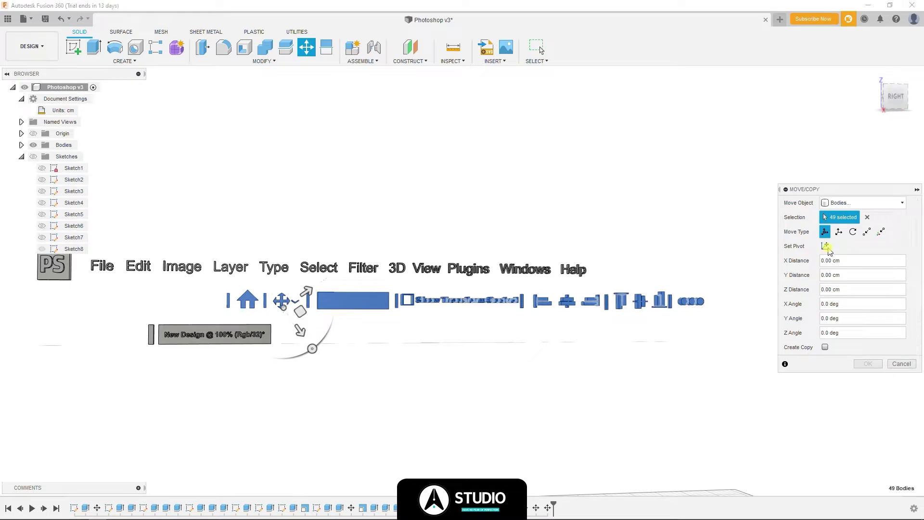
# - Move all 49 menu and toolbar bodies -17 cm along Z onto the panel front, then view in 3D
pyautogui.scroll(5, 539, 294)
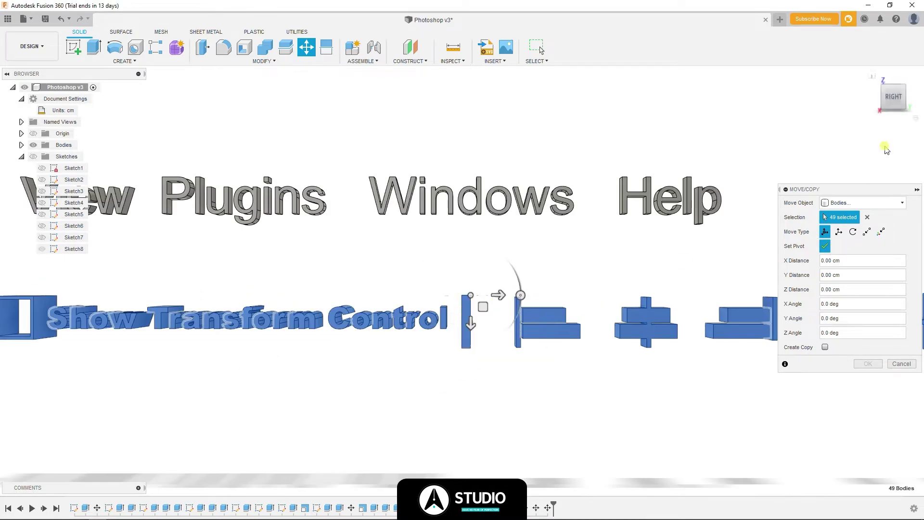
pyautogui.click(22, 145)
pyautogui.scroll(-5, 470, 295)
pyautogui.moveTo(470, 295); pyautogui.dragTo(332, 282)
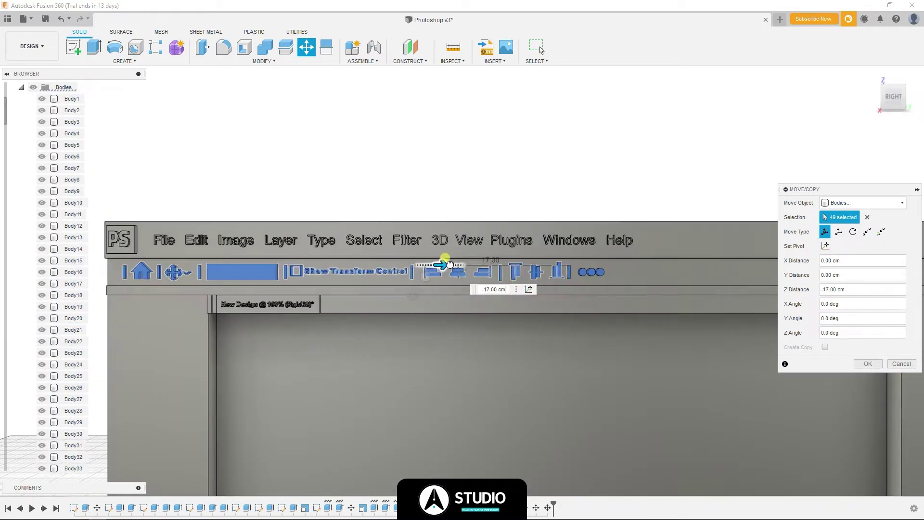
pyautogui.click(867, 363)
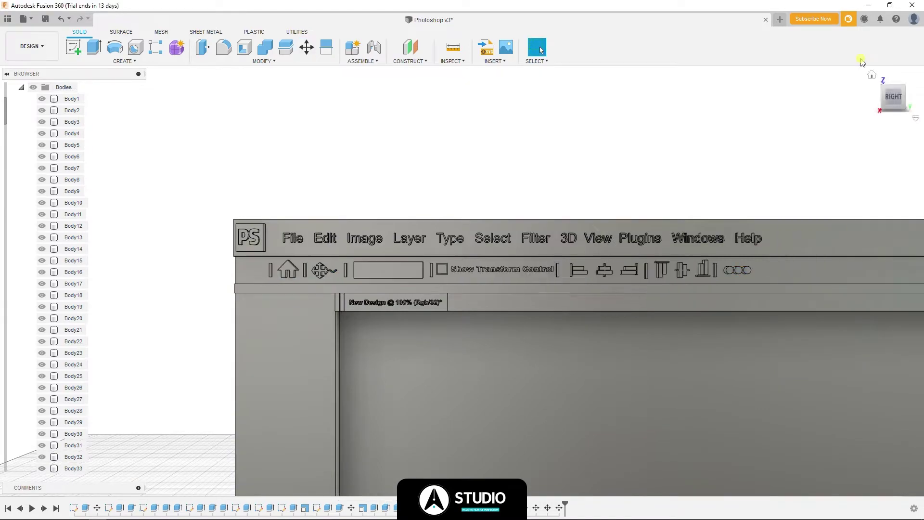
pyautogui.click(882, 100)
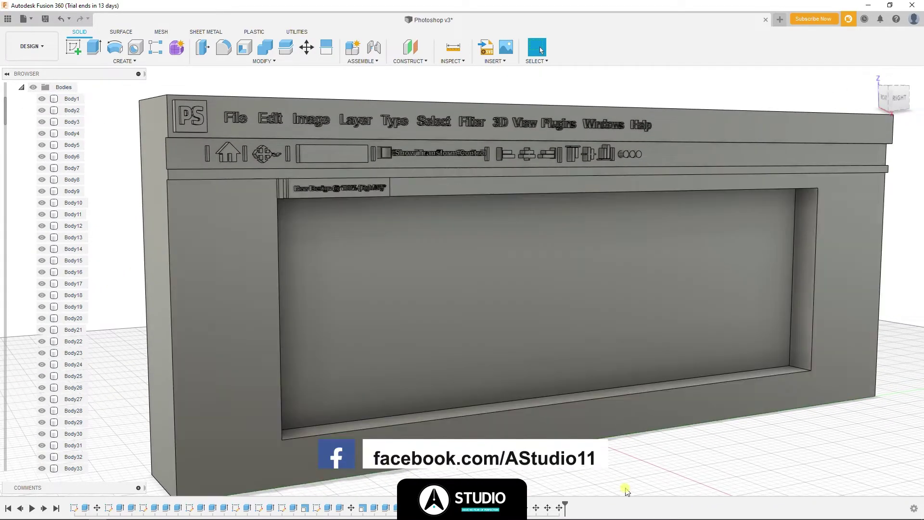
# - Sketch on the search-box face and offset its rectangle 0.20 cm inward
pyautogui.click(328, 167)
pyautogui.click(68, 57)
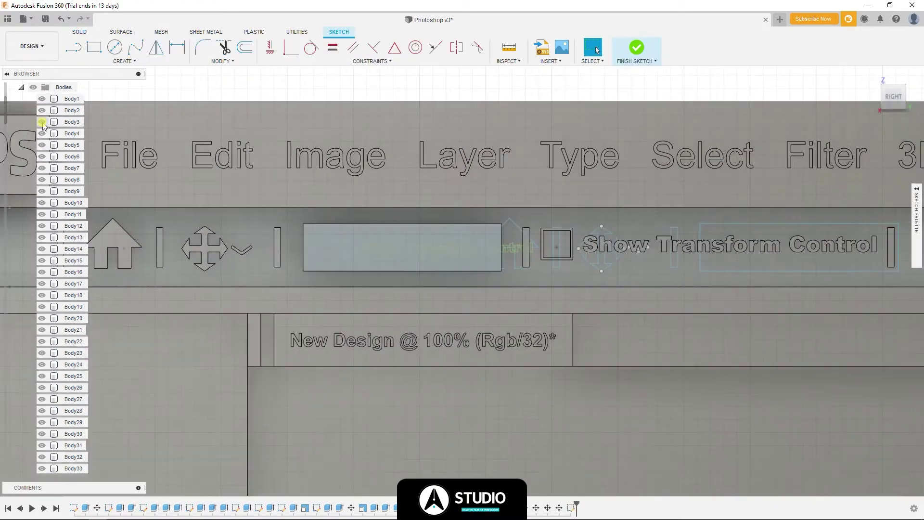
pyautogui.press('o')
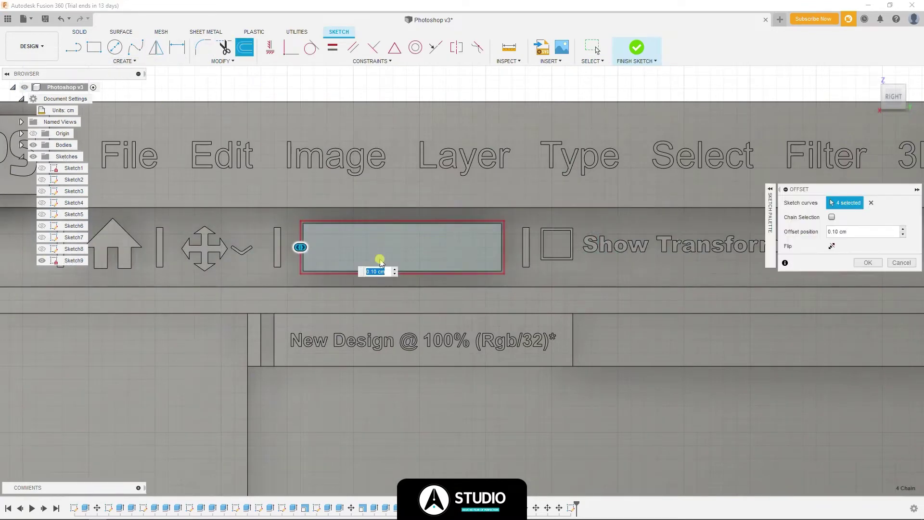
pyautogui.press('Return')
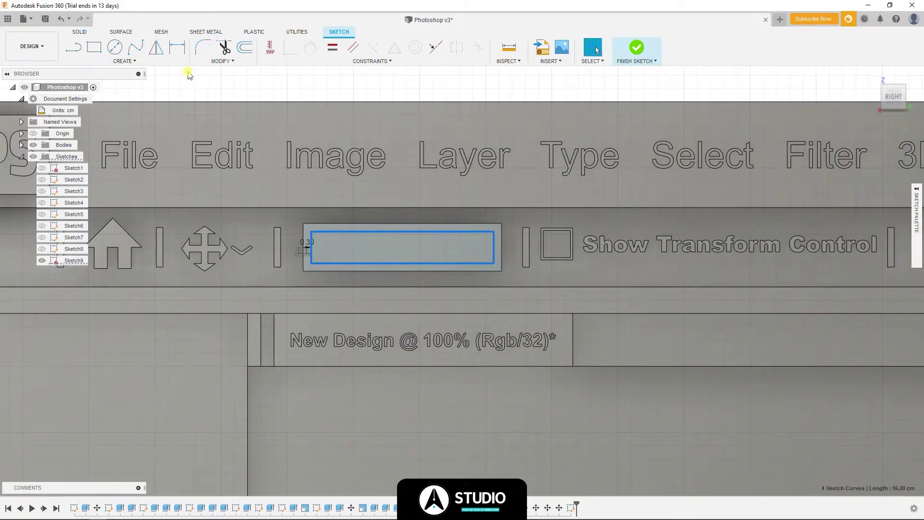
pyautogui.click(322, 234)
pyautogui.write('Layer')
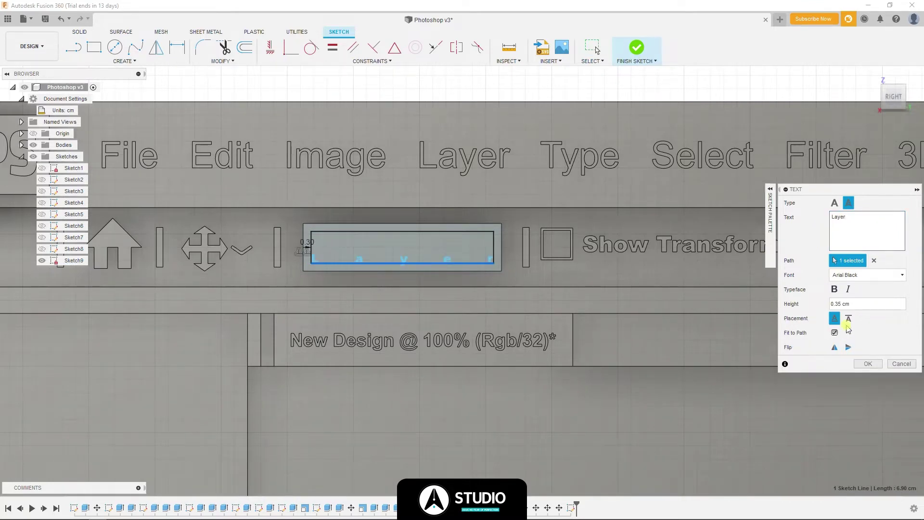
pyautogui.press('Escape')
# - Place the text 'Layer' at 0.7 cm height inside the offset rectangle
pyautogui.click(125, 61)
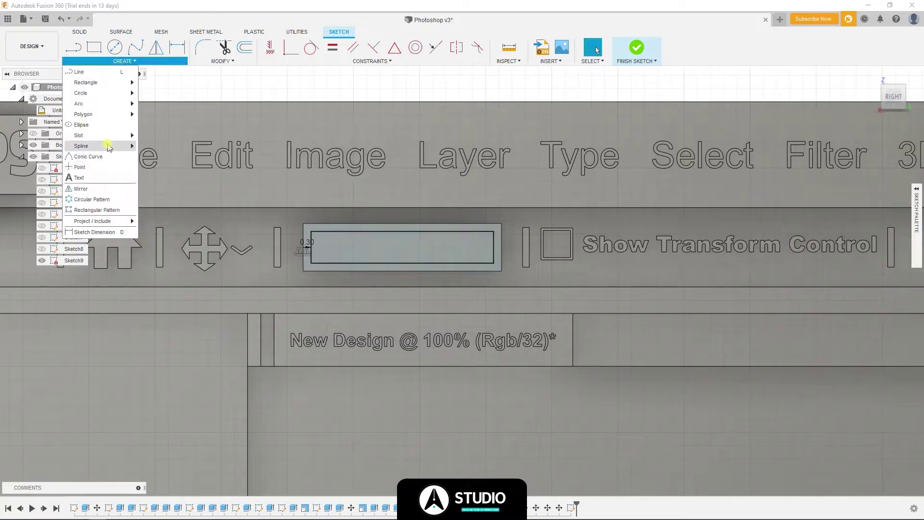
pyautogui.click(158, 140)
pyautogui.click(311, 232)
pyautogui.click(494, 262)
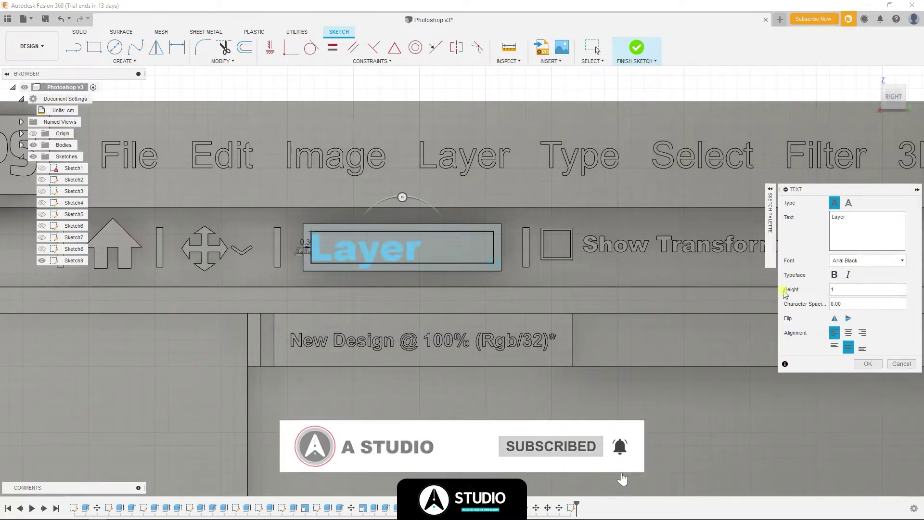
pyautogui.click(805, 291)
pyautogui.write('0.7')
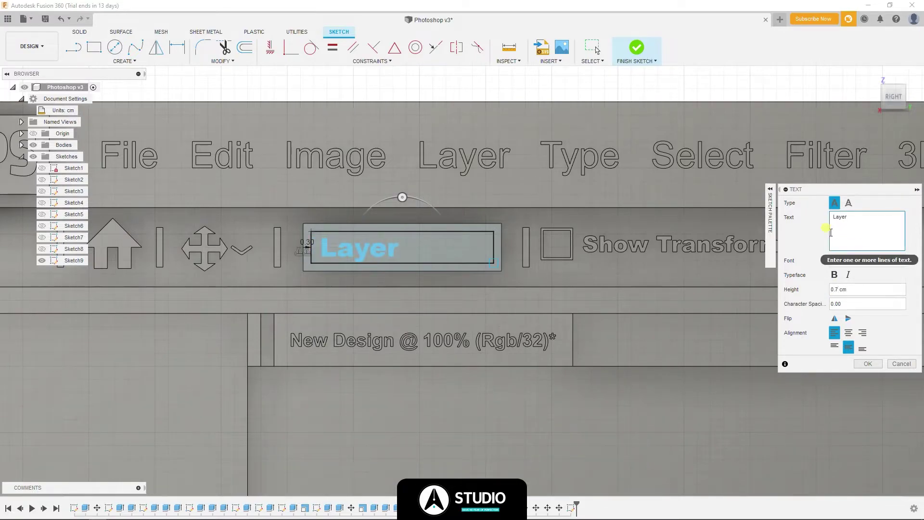
pyautogui.click(868, 363)
# - Explode the Layer text into letter outlines and select the letter profiles for extrusion
pyautogui.scroll(3, 381, 253)
pyautogui.rightClick(339, 272)
pyautogui.click(381, 301)
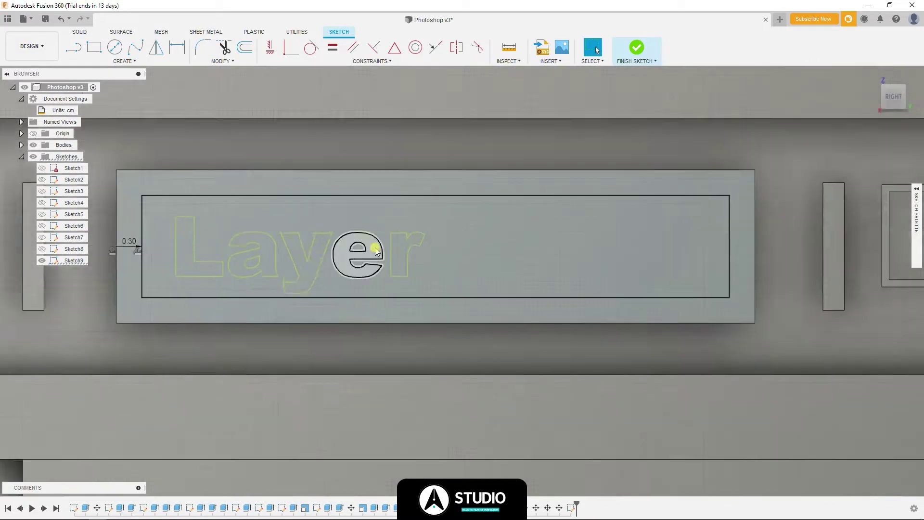
pyautogui.click(308, 260)
# - Extrude the Layer letters 0.50 cm, then briefly reopen and close Sketch9
pyautogui.press('e')
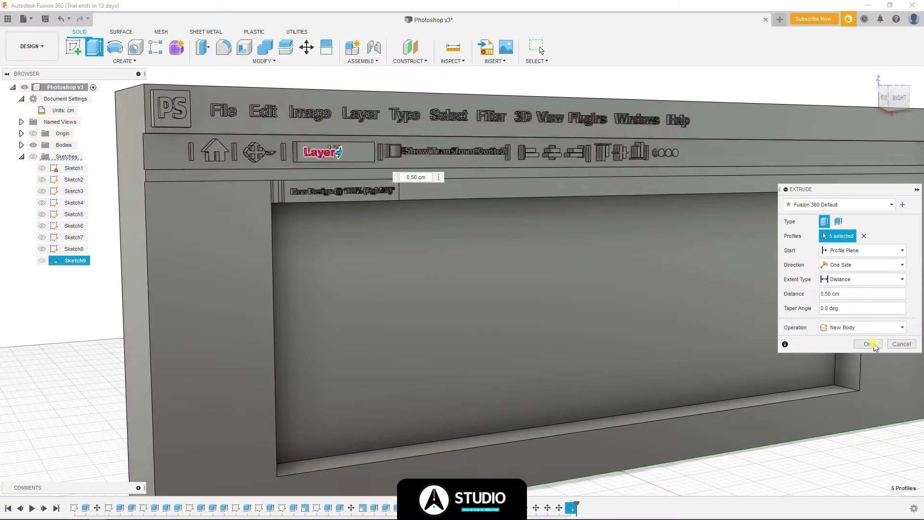
pyautogui.click(812, 345)
pyautogui.rightClick(74, 261)
pyautogui.click(84, 291)
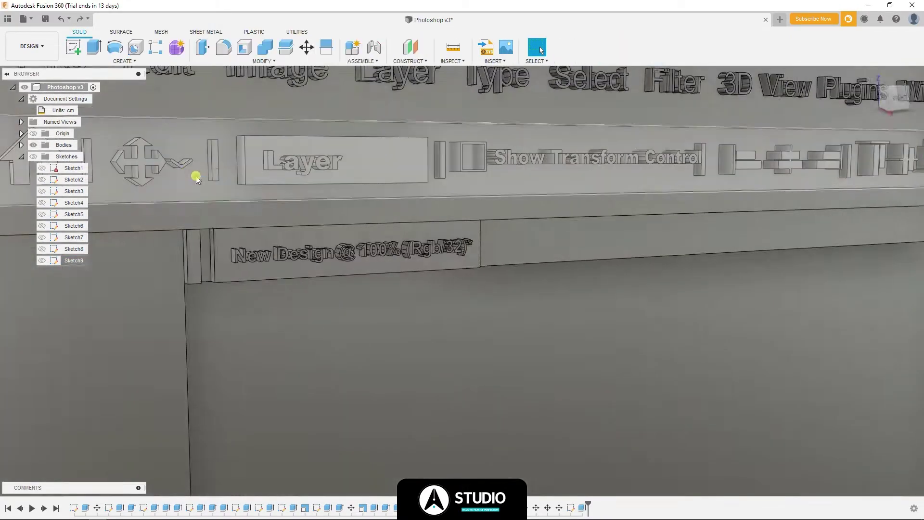
pyautogui.click(182, 171)
# - Copy the chevron body and place the copy just after the word Layer
pyautogui.press('m')
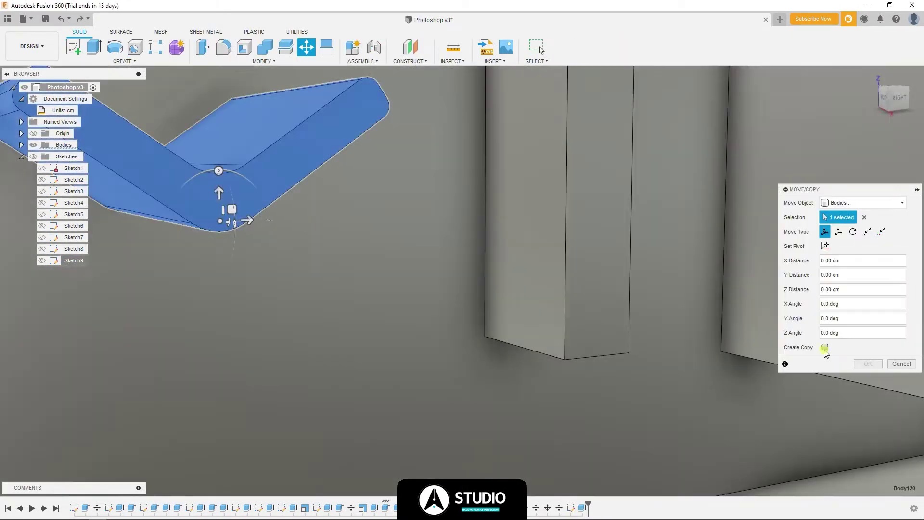
pyautogui.click(825, 347)
pyautogui.scroll(-5, 261, 217)
pyautogui.moveTo(692, 204); pyautogui.dragTo(502, 192)
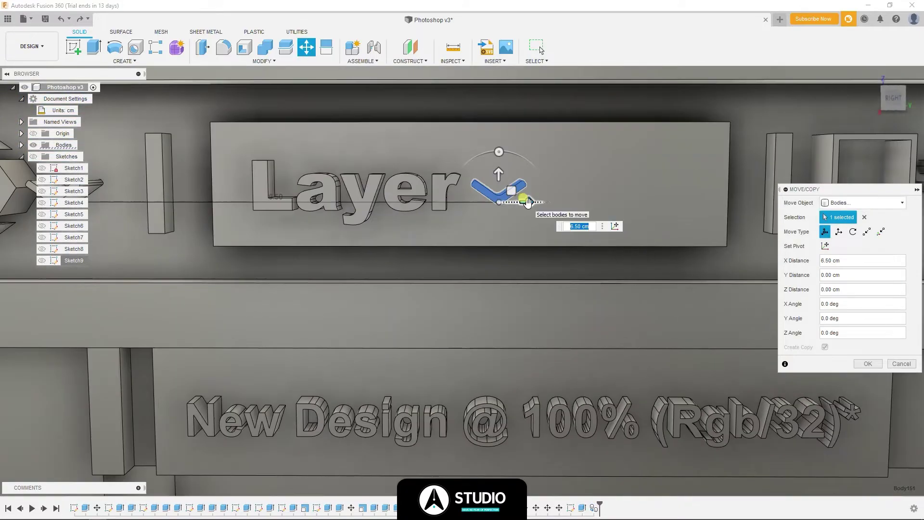
pyautogui.keyDown('shift'); pyautogui.moveTo(502, 193); pyautogui.dragTo(510, 183, button='middle'); pyautogui.keyUp('shift')
pyautogui.moveTo(510, 183); pyautogui.dragTo(539, 175)
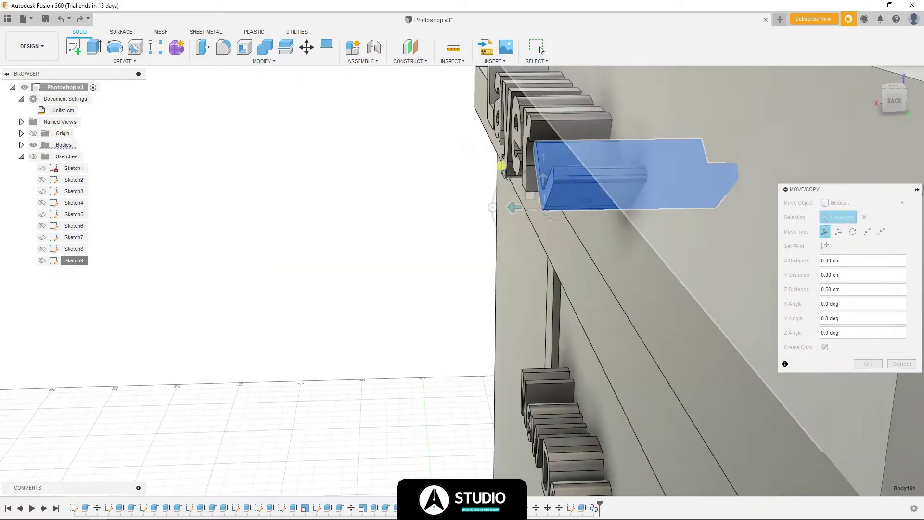
pyautogui.keyDown('shift'); pyautogui.moveTo(539, 175); pyautogui.dragTo(479, 161, button='middle'); pyautogui.keyUp('shift')
pyautogui.scroll(-3, 479, 161)
pyautogui.scroll(3, 479, 161)
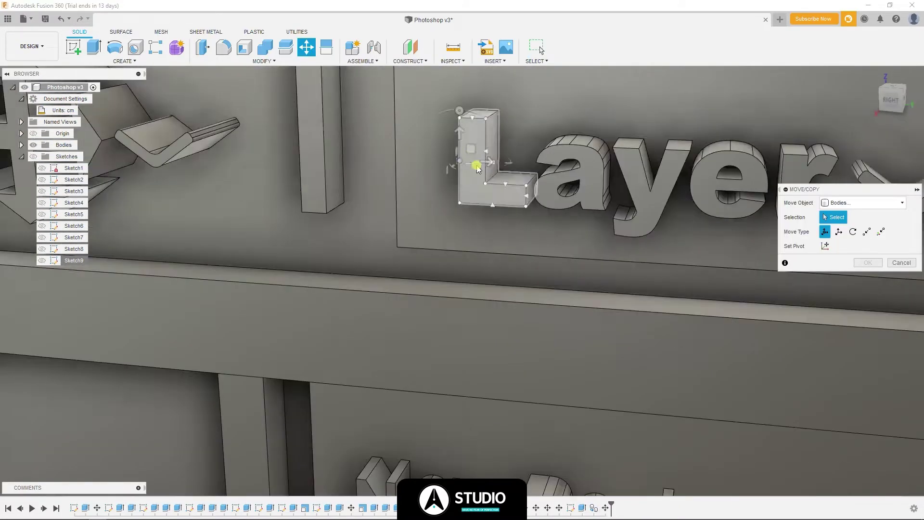
# - Scale the six Layer letter and chevron bodies together to fit the dropdown box
pyautogui.click(264, 61)
pyautogui.click(280, 120)
pyautogui.click(332, 159)
pyautogui.click(438, 171)
pyautogui.click(487, 193)
pyautogui.click(568, 183)
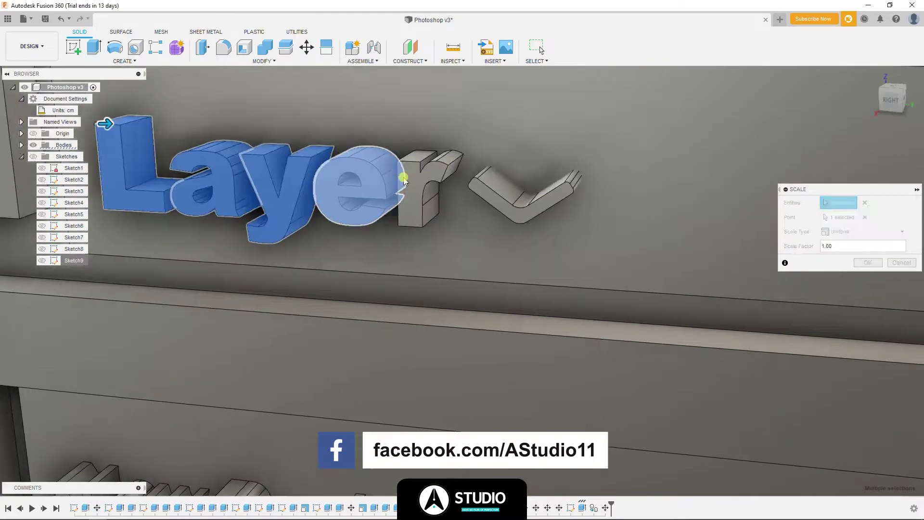
pyautogui.click(403, 182)
pyautogui.click(515, 188)
pyautogui.scroll(5, 815, 165)
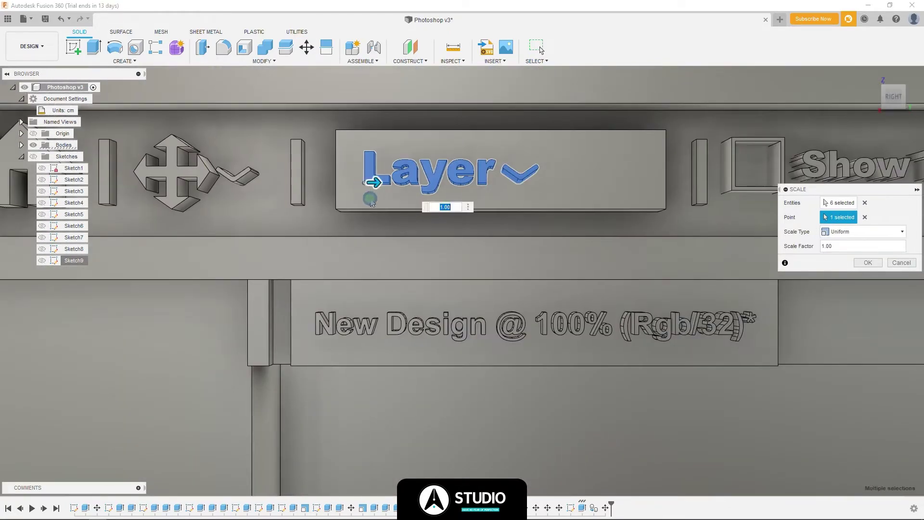
pyautogui.keyDown('shift'); pyautogui.moveTo(395, 182); pyautogui.dragTo(481, 178, button='middle'); pyautogui.keyUp('shift')
pyautogui.click(868, 262)
# - Shift the L letter and the chevron 0.30 cm along X
pyautogui.press('m')
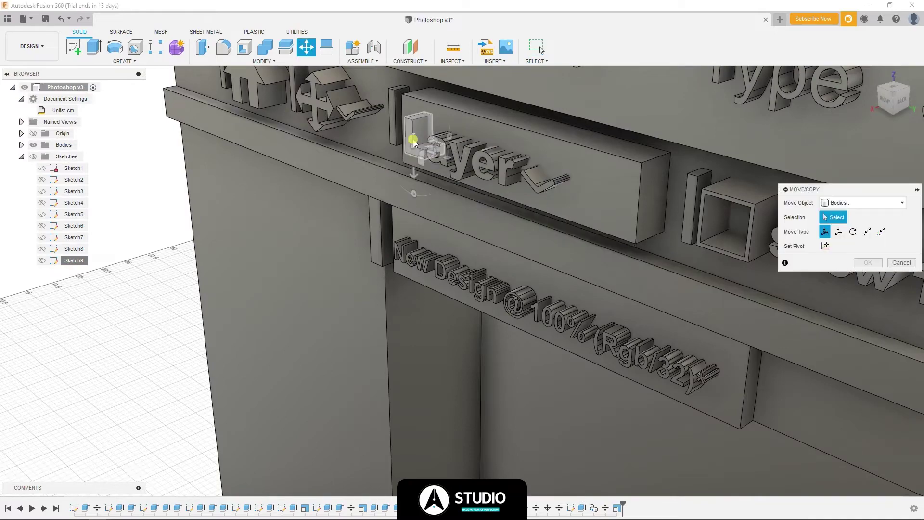
pyautogui.click(413, 136)
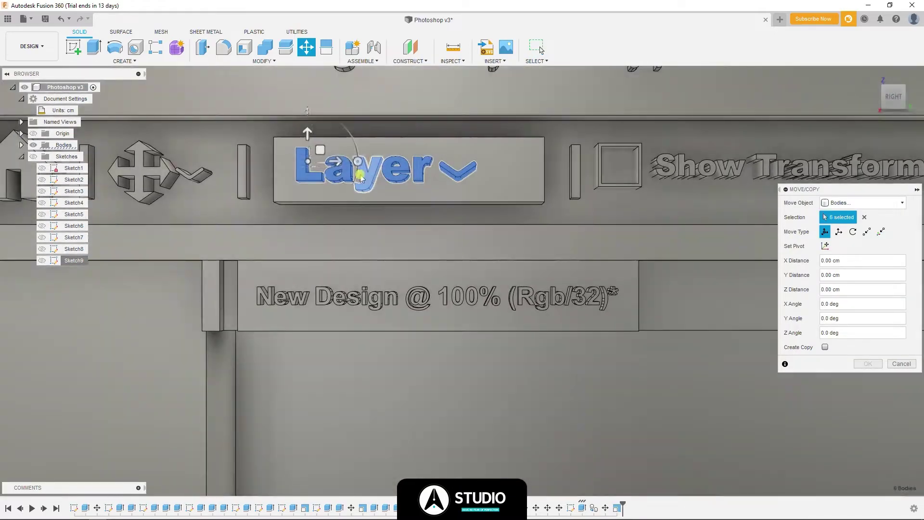
pyautogui.press('Return')
pyautogui.press('m')
pyautogui.keyDown('shift'); pyautogui.moveTo(324, 140); pyautogui.dragTo(450, 196, button='middle'); pyautogui.keyUp('shift')
pyautogui.scroll(3, 470, 175)
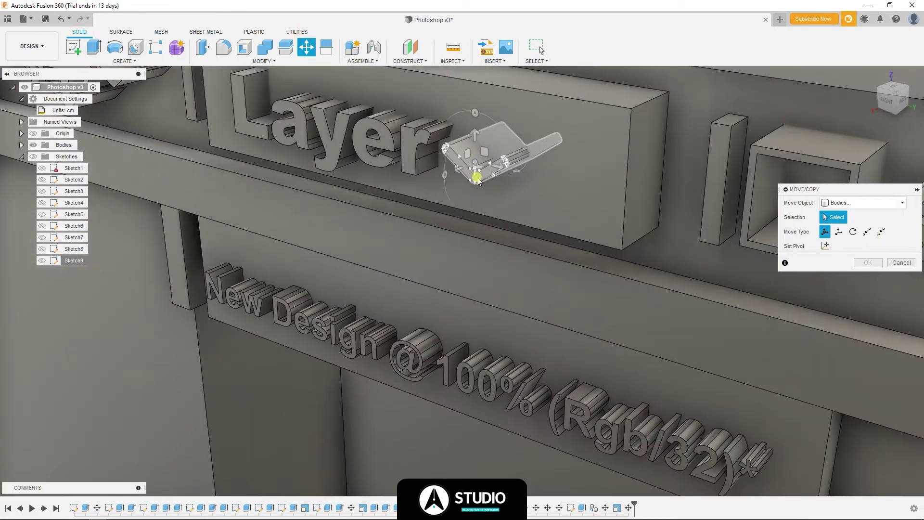
pyautogui.click(484, 181)
pyautogui.moveTo(484, 181); pyautogui.dragTo(530, 180)
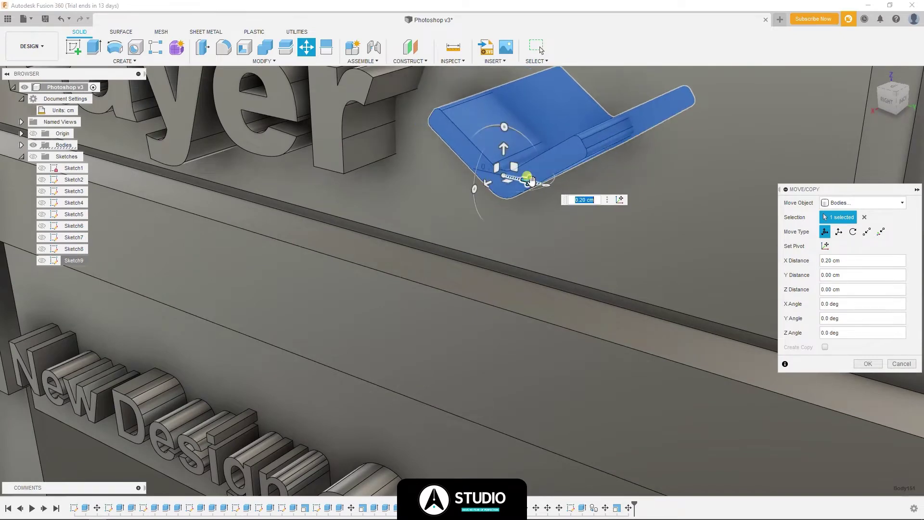
pyautogui.click(872, 354)
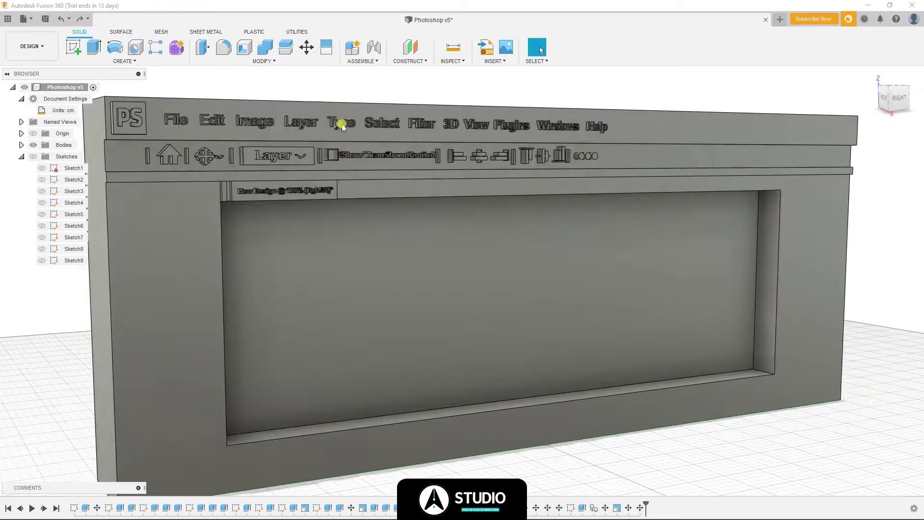
# - Sketch a 2.5 cm square over the PS box and fillet its corners R0.40
pyautogui.click(129, 118)
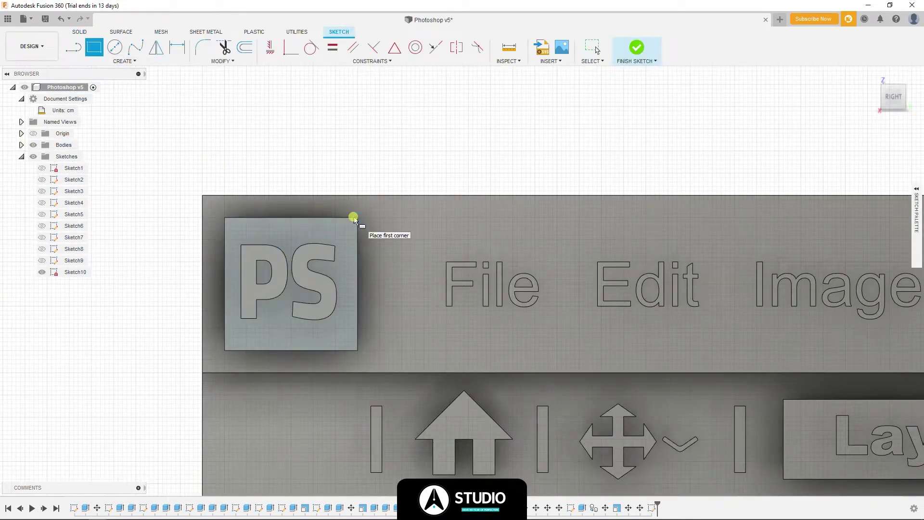
pyautogui.click(225, 349)
pyautogui.scroll(5, 226, 347)
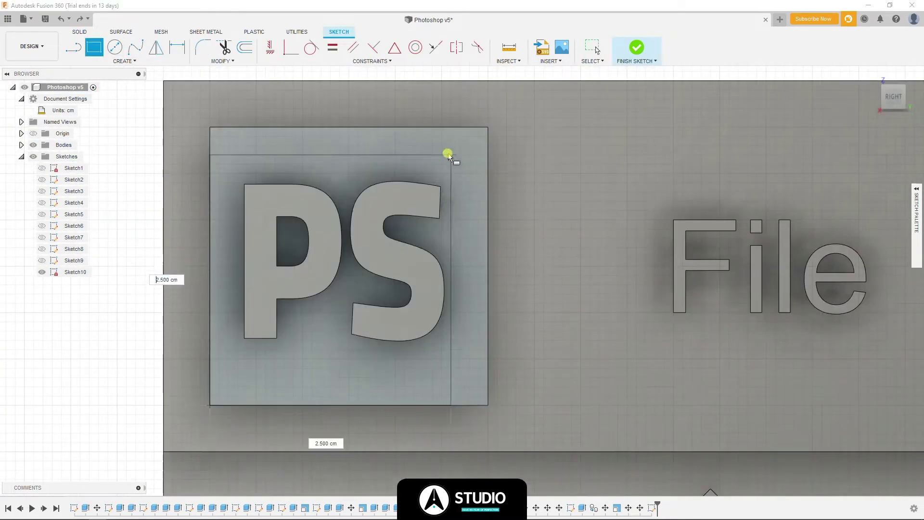
pyautogui.click(488, 127)
pyautogui.click(202, 47)
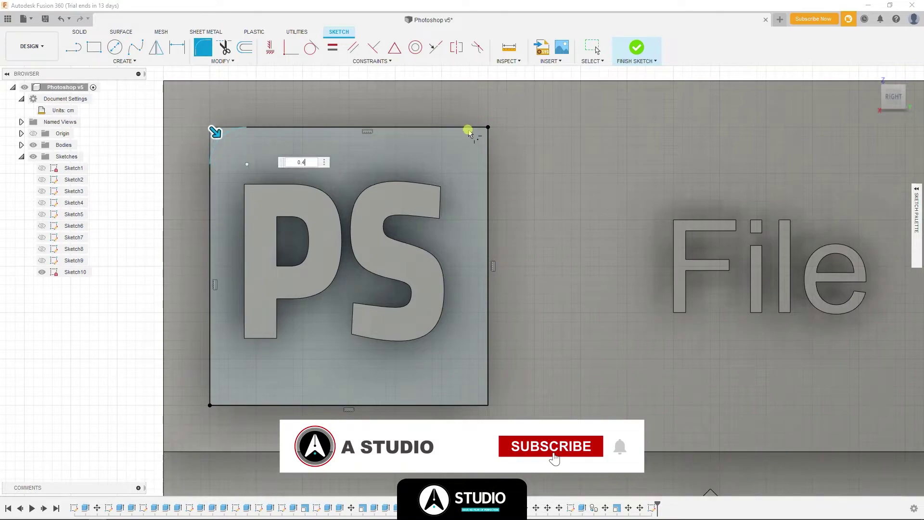
pyautogui.click(470, 133)
pyautogui.click(477, 395)
pyautogui.click(211, 402)
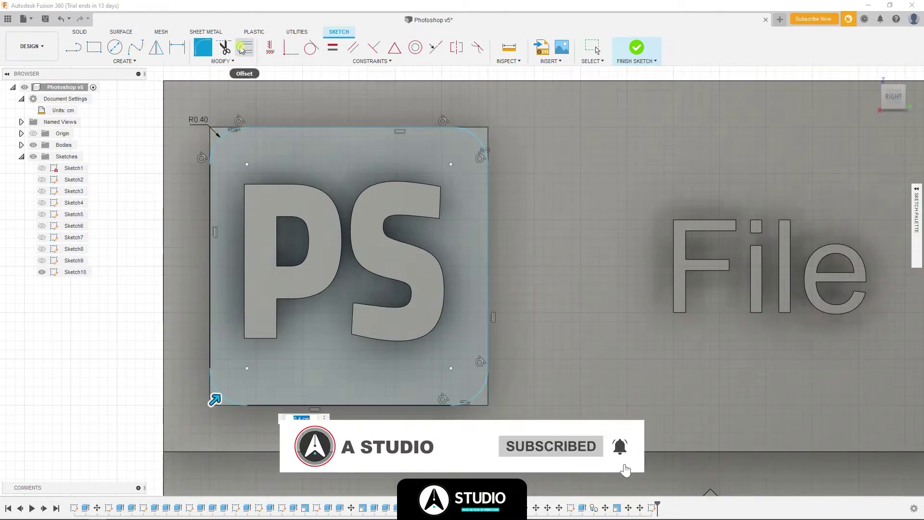
# - Offset the rounded outline and cut the profiles 1.00 cm into the panel
pyautogui.click(243, 49)
pyautogui.click(223, 123)
pyautogui.press('Return')
pyautogui.moveTo(231, 138)
pyautogui.keyDown('shift'); pyautogui.mouseDown(button='middle')
pyautogui.moveTo(383, 190)
pyautogui.moveTo(480, 402)
pyautogui.moveTo(386, 160)
pyautogui.mouseUp(button='middle'); pyautogui.keyUp('shift')
pyautogui.scroll(3, 480, 403)
pyautogui.press('e')
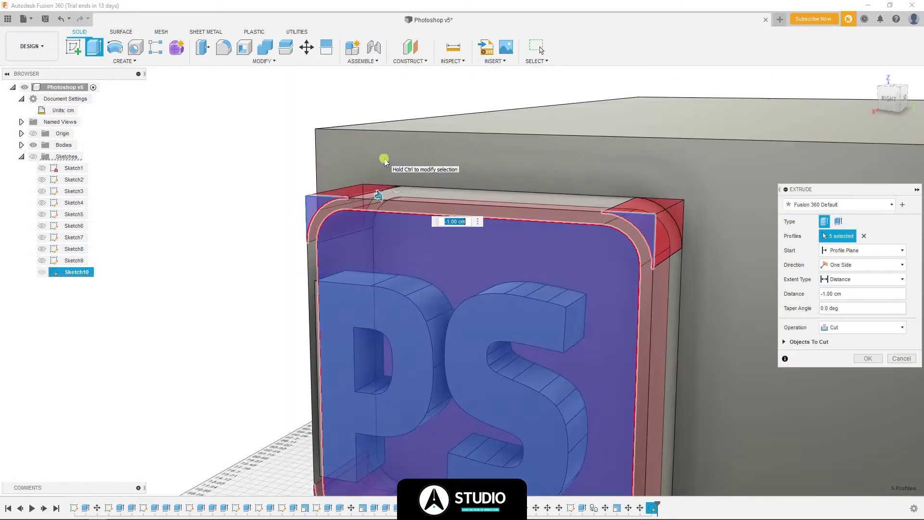
pyautogui.click(868, 358)
pyautogui.scroll(-3, 511, 262)
pyautogui.moveTo(511, 262)
pyautogui.keyDown('shift'); pyautogui.mouseDown(button='middle')
pyautogui.moveTo(561, 268)
pyautogui.moveTo(612, 202)
pyautogui.mouseUp(button='middle'); pyautogui.keyUp('shift')
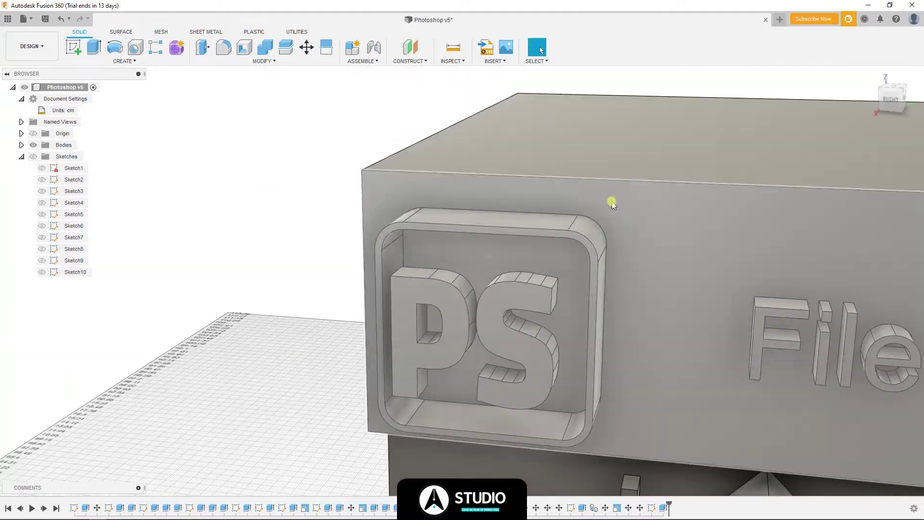
pyautogui.click(22, 145)
# - With Body1 hidden, push the PS letter faces back 0.60 cm, then show Body1
pyautogui.click(42, 99)
pyautogui.keyDown('shift'); pyautogui.moveTo(227, 271); pyautogui.dragTo(337, 270, button='middle'); pyautogui.keyUp('shift')
pyautogui.click(394, 365)
pyautogui.press('m')
pyautogui.moveTo(416, 281); pyautogui.dragTo(470, 321)
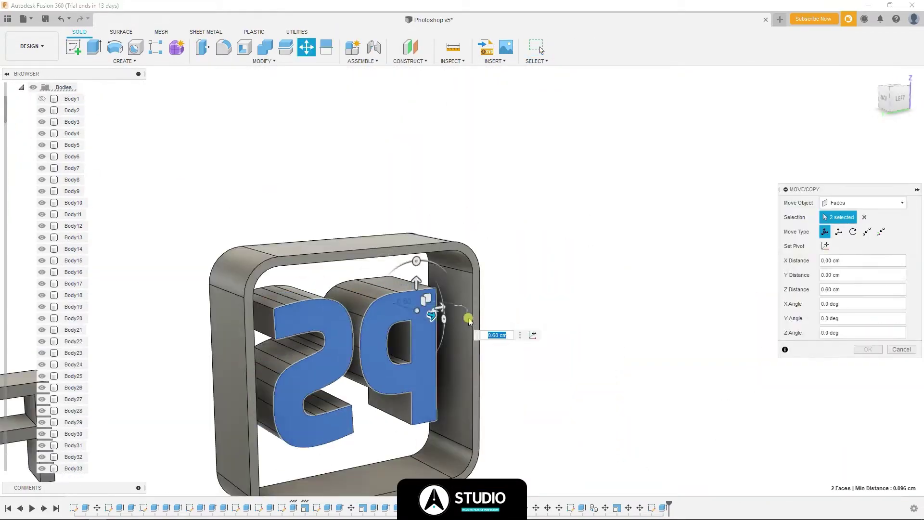
pyautogui.click(868, 349)
pyautogui.click(42, 98)
# - Start a new sketch on the panel's front face
pyautogui.scroll(-5, 366, 301)
pyautogui.keyDown('shift'); pyautogui.moveTo(337, 289); pyautogui.dragTo(367, 301, button='middle'); pyautogui.keyUp('shift')
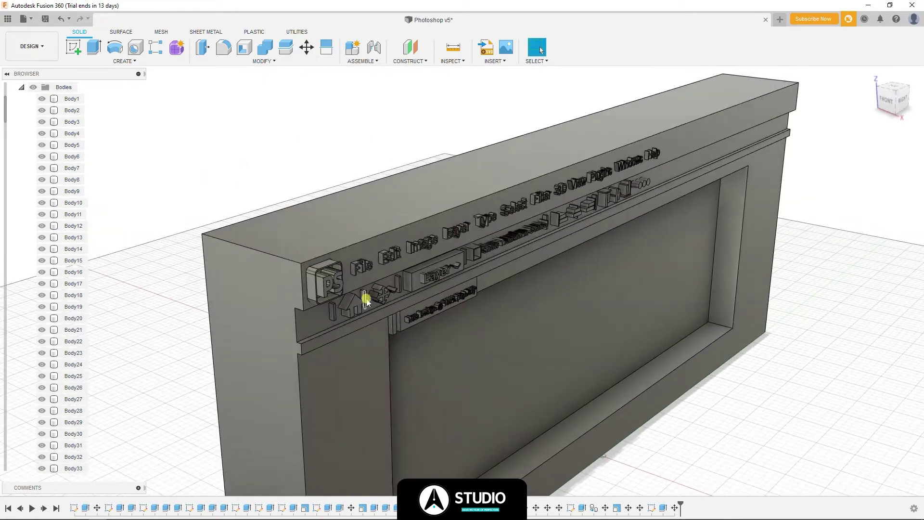
pyautogui.click(73, 47)
pyautogui.click(289, 308)
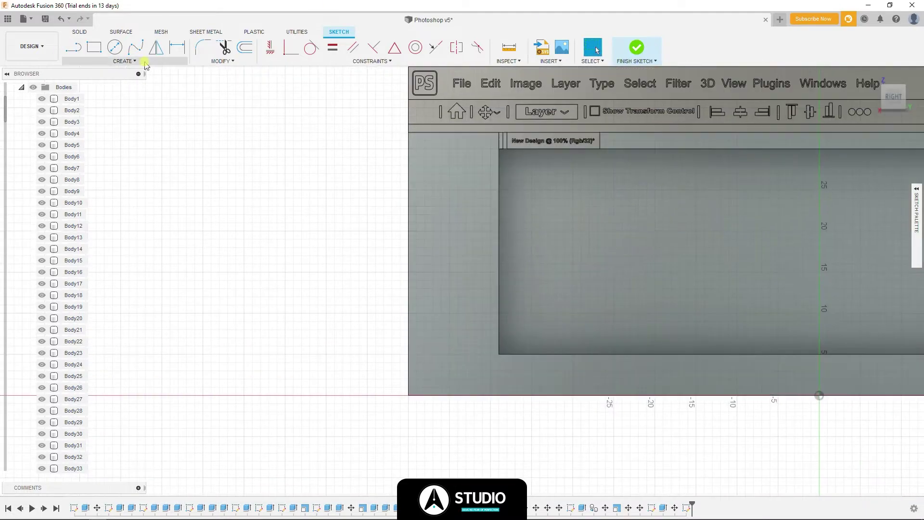
# - Draw a vertical guide line down the left tool panel and begin a rectangle at its top
pyautogui.click(94, 47)
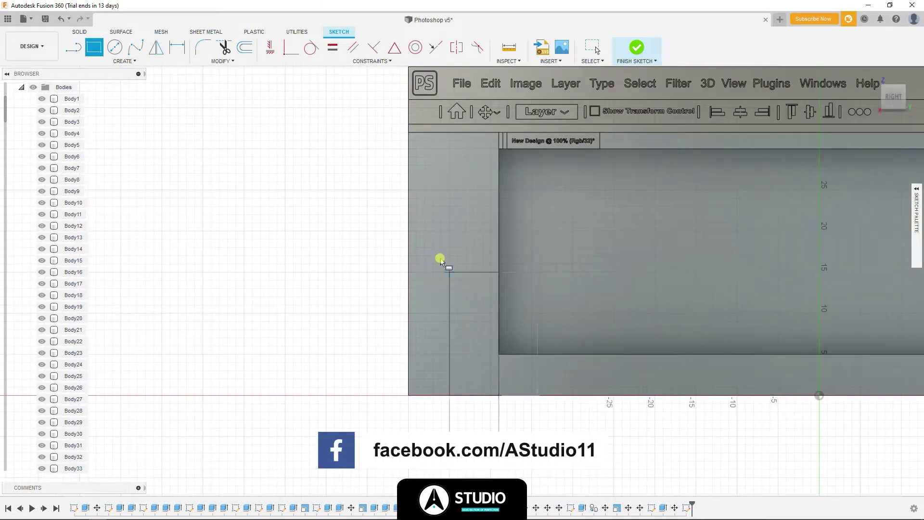
pyautogui.scroll(2, 445, 322)
pyautogui.press('Escape')
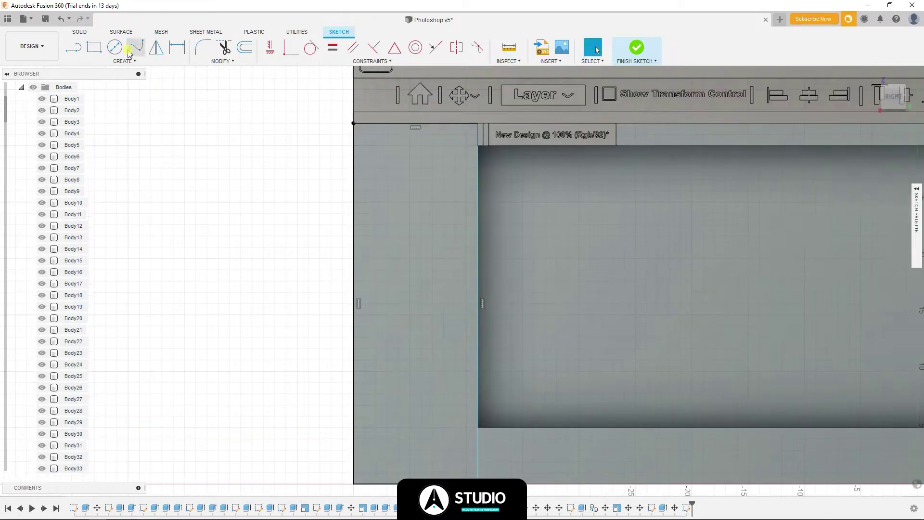
pyautogui.click(412, 124)
pyautogui.click(415, 482)
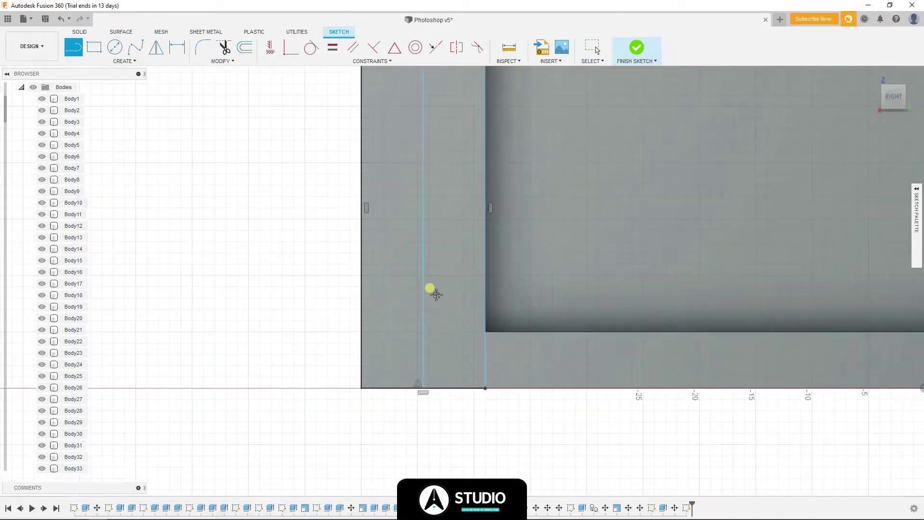
pyautogui.press('r')
pyautogui.click(917, 191)
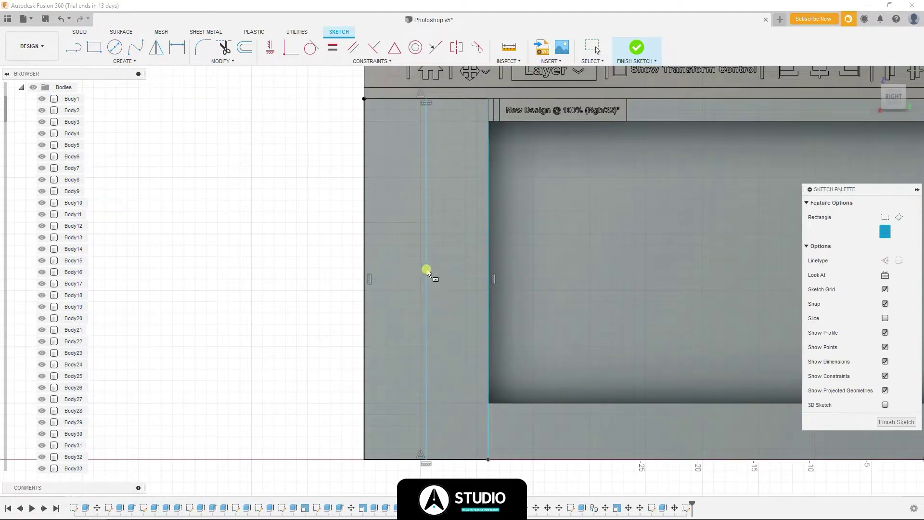
pyautogui.click(431, 102)
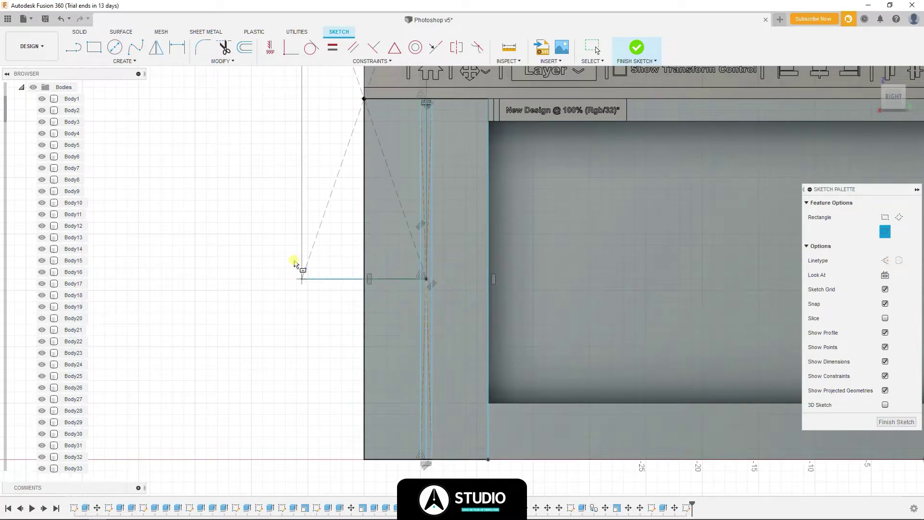
pyautogui.press('Escape')
pyautogui.press('r')
pyautogui.click(365, 99)
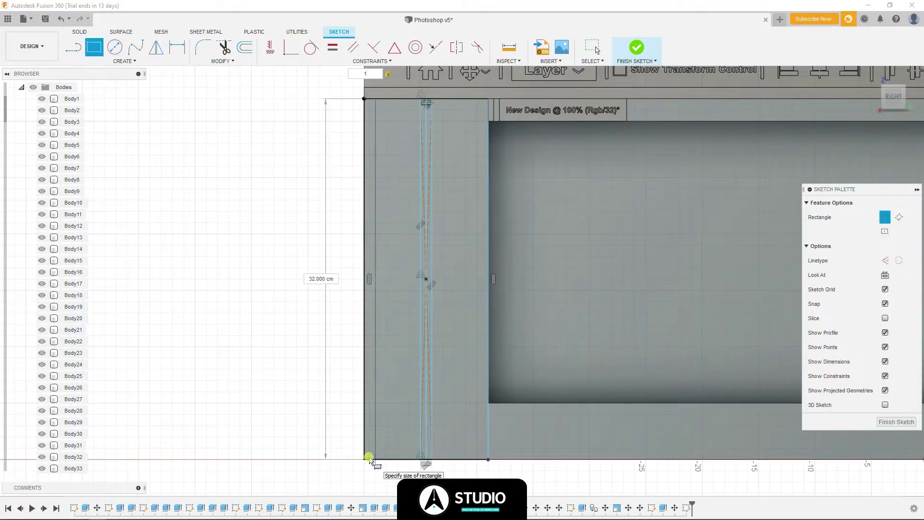
pyautogui.click(478, 97)
# - Draw the thin rectangle across the tool panel top, snapping to its corner and left line
pyautogui.scroll(2, 415, 128)
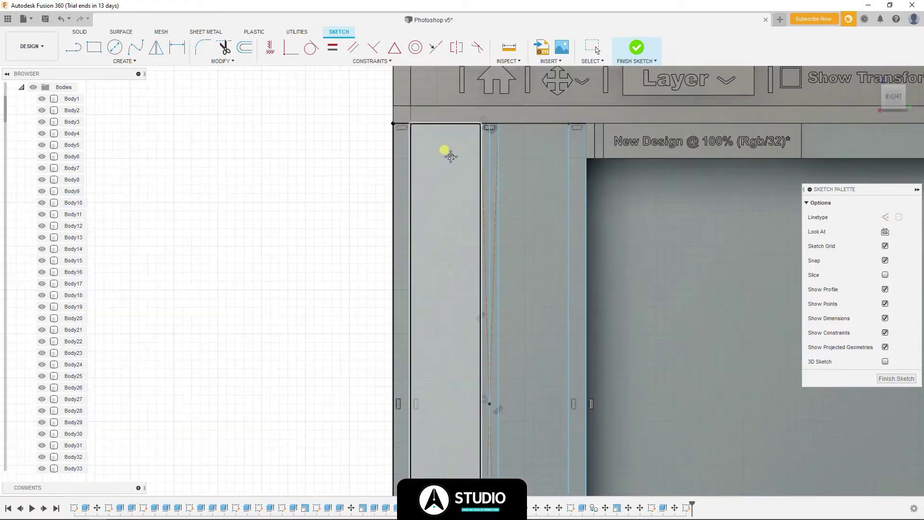
pyautogui.moveTo(450, 156); pyautogui.dragTo(401, 235, button='middle')
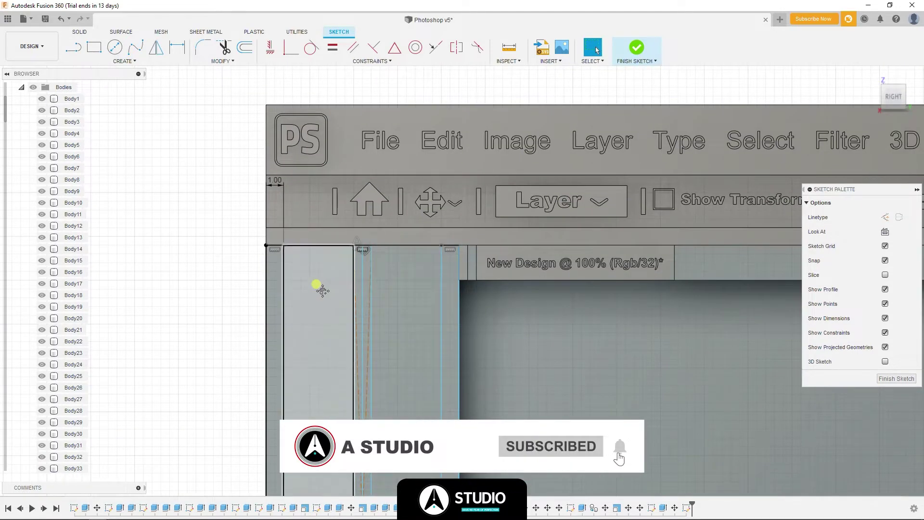
pyautogui.moveTo(320, 287); pyautogui.dragTo(358, 267, button='middle')
pyautogui.click(95, 50)
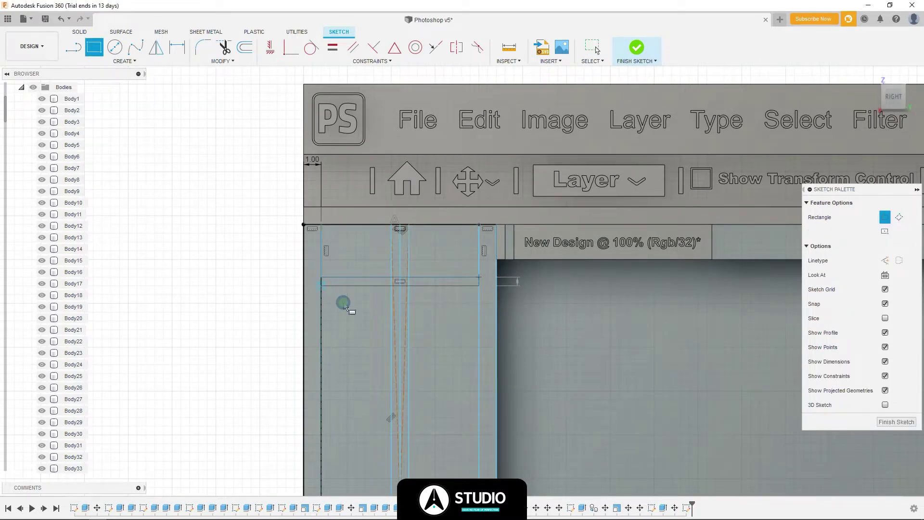
pyautogui.scroll(-3, 489, 239)
pyautogui.press('Escape')
pyautogui.click(495, 168)
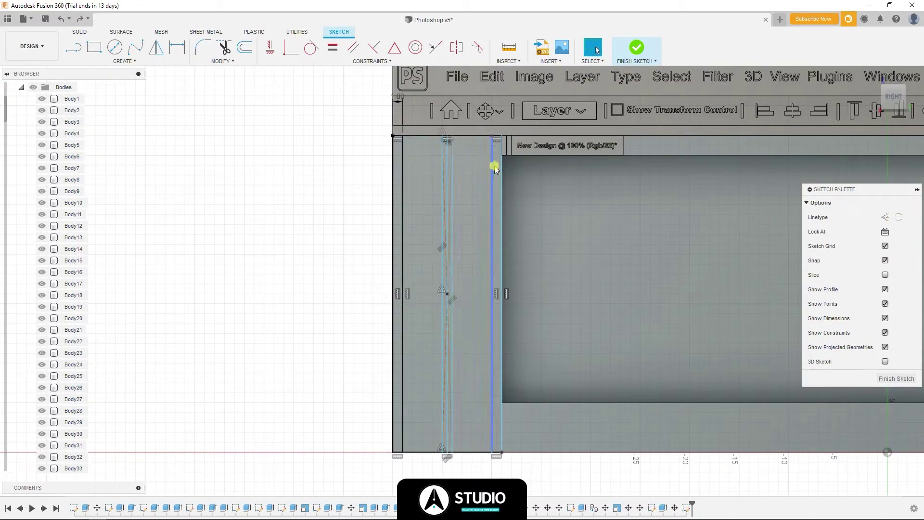
pyautogui.scroll(2, 484, 153)
pyautogui.press('r')
pyautogui.click(360, 158)
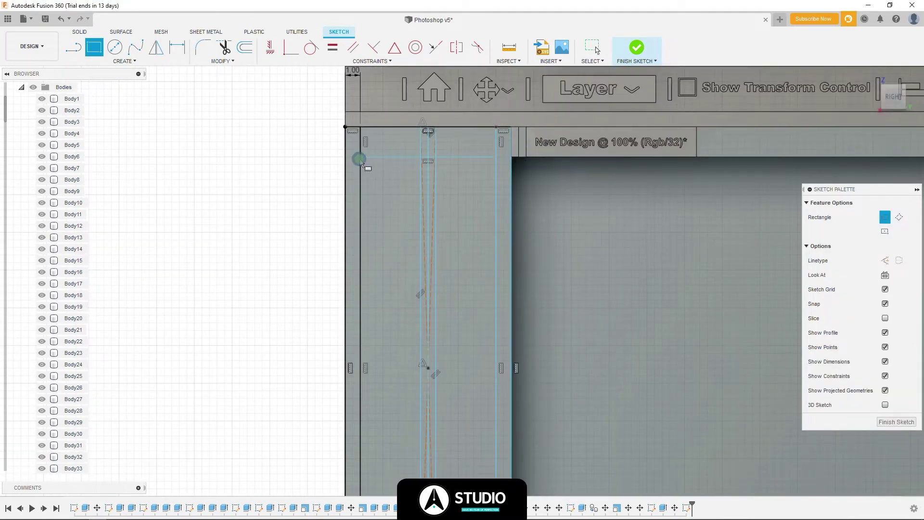
# - Finish the rectangle corner and draw a small circle in the top strip
pyautogui.scroll(3, 503, 186)
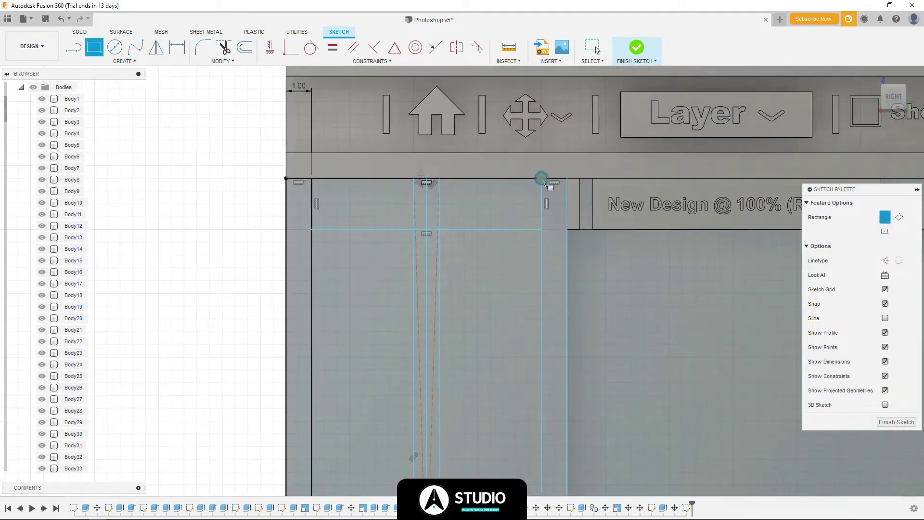
pyautogui.click(542, 179)
pyautogui.scroll(2, 406, 210)
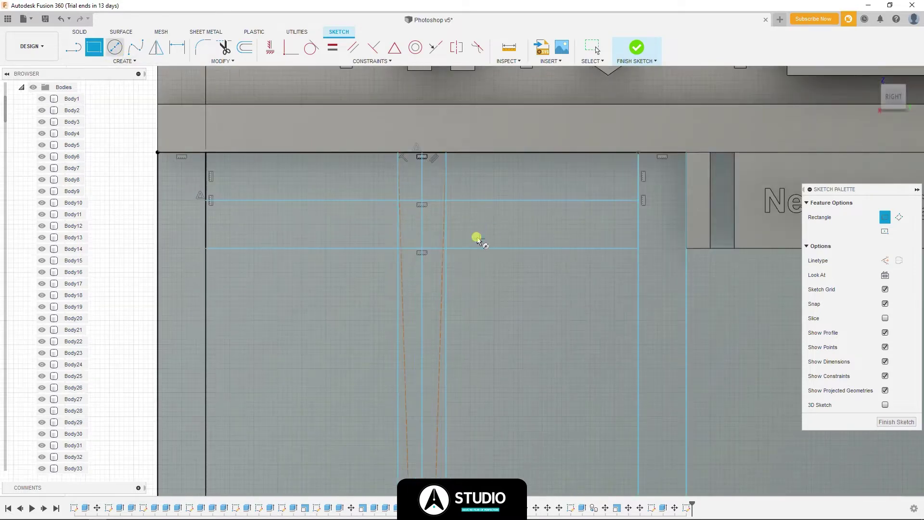
pyautogui.press('c')
pyautogui.click(421, 211)
pyautogui.click(433, 217)
# - Pattern the circle into three symmetric copies using an Extent rectangular pattern
pyautogui.click(124, 61)
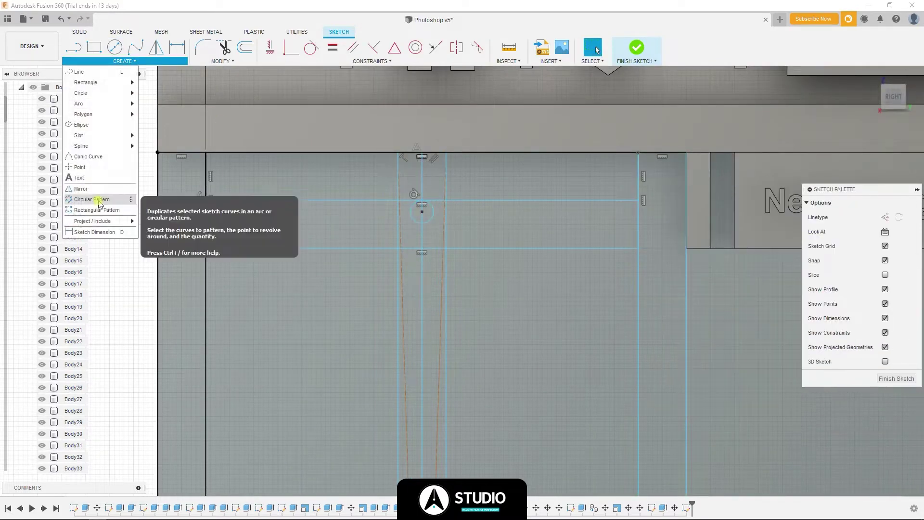
pyautogui.click(96, 200)
pyautogui.click(866, 231)
pyautogui.click(843, 245)
pyautogui.click(866, 289)
pyautogui.click(848, 311)
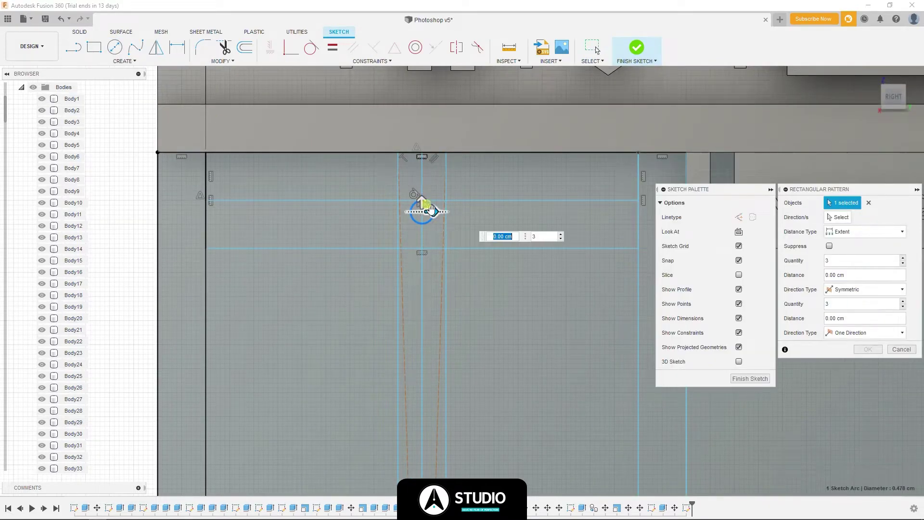
pyautogui.click(860, 350)
# - Trim the centre line segments above the circles
pyautogui.press('t')
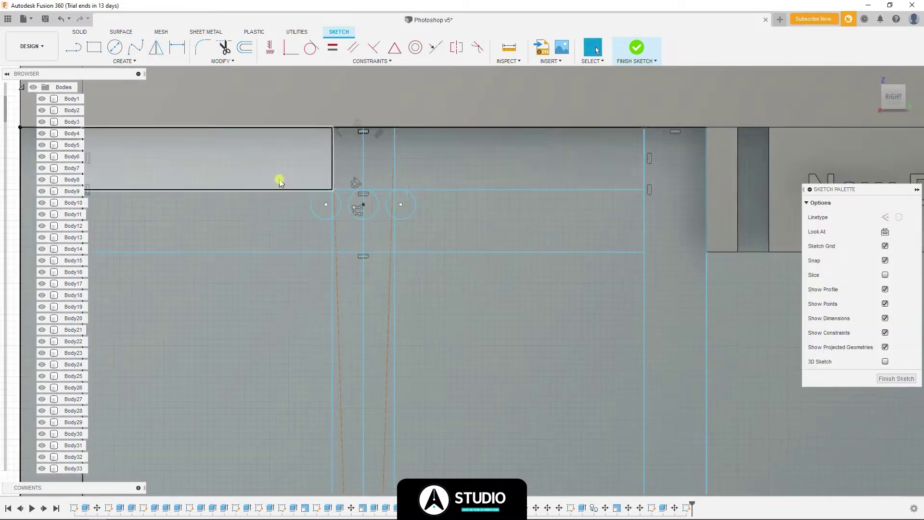
pyautogui.click(394, 173)
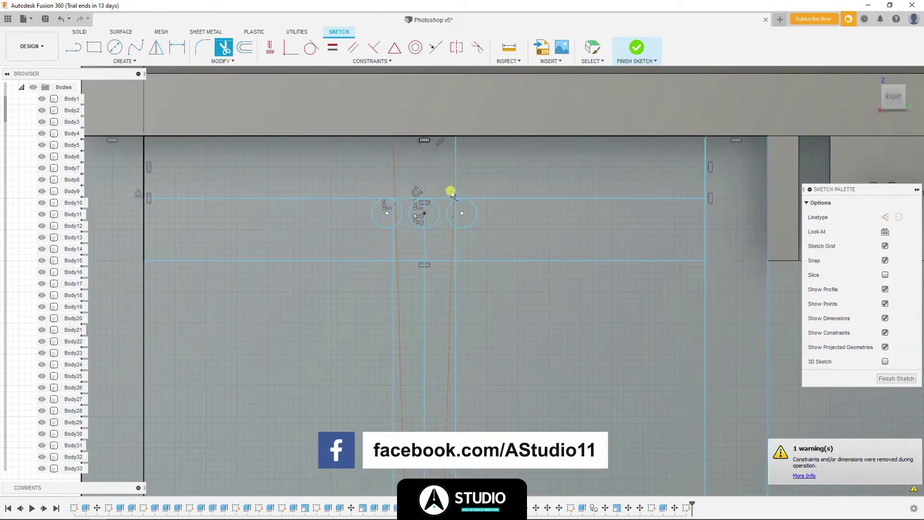
pyautogui.click(465, 174)
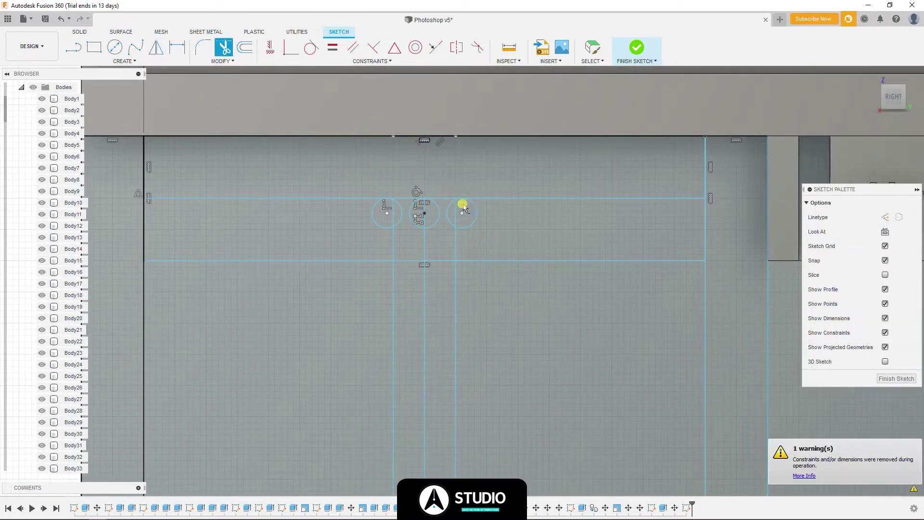
pyautogui.scroll(3, 462, 204)
pyautogui.press('Escape')
pyautogui.scroll(-3, 338, 192)
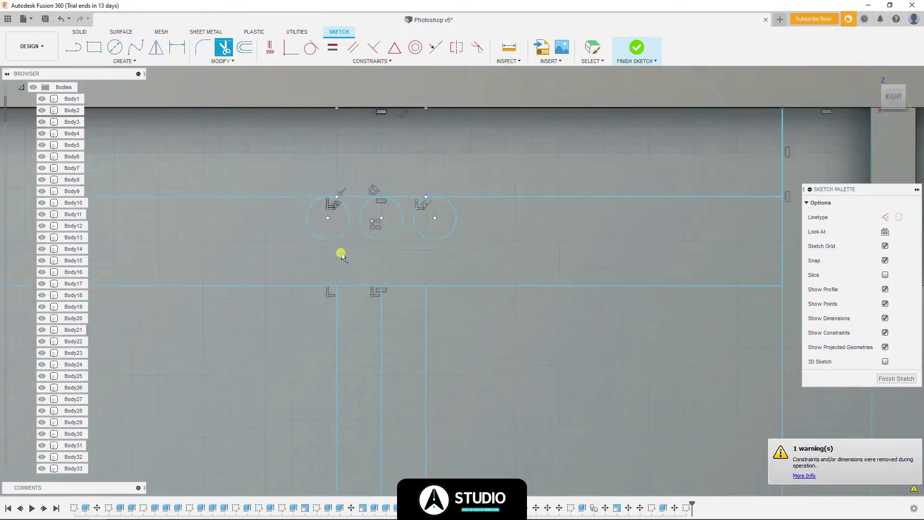
# - Box-select the three circles, then cancel the first move attempt
pyautogui.moveTo(284, 202); pyautogui.dragTo(438, 260)
pyautogui.press('m')
pyautogui.press('Escape')
pyautogui.scroll(3, 357, 210)
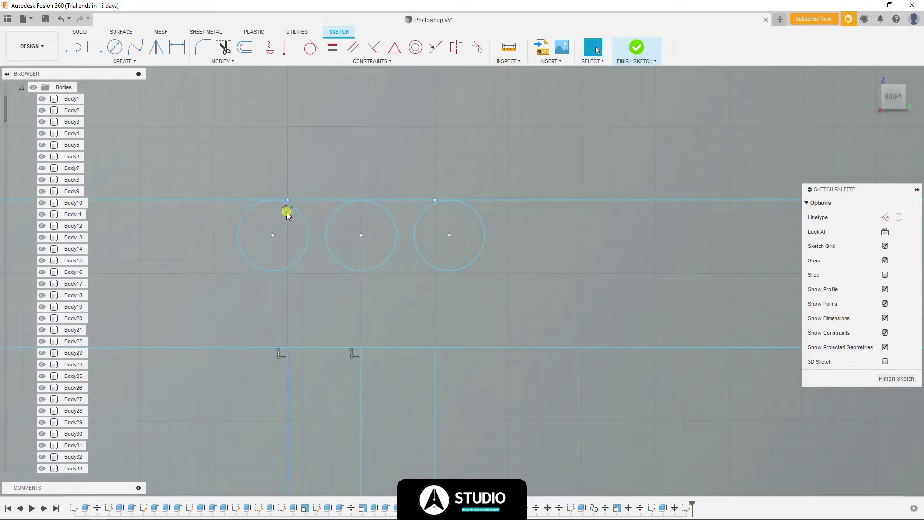
pyautogui.scroll(3, 286, 214)
pyautogui.scroll(-2, 292, 165)
# - Move the three circles down 0.30 cm
pyautogui.click(489, 256)
pyautogui.scroll(-2, 488, 256)
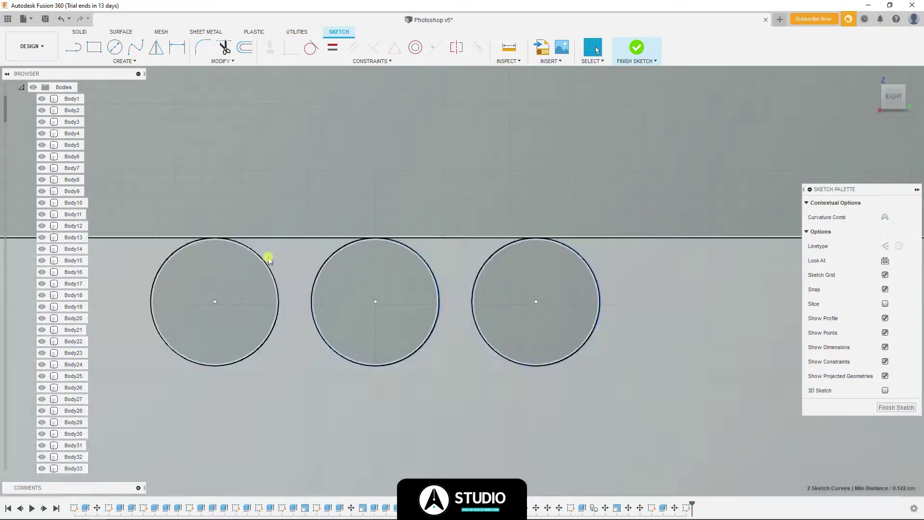
pyautogui.press('m')
pyautogui.moveTo(532, 243); pyautogui.dragTo(586, 272)
pyautogui.scroll(-2, 587, 272)
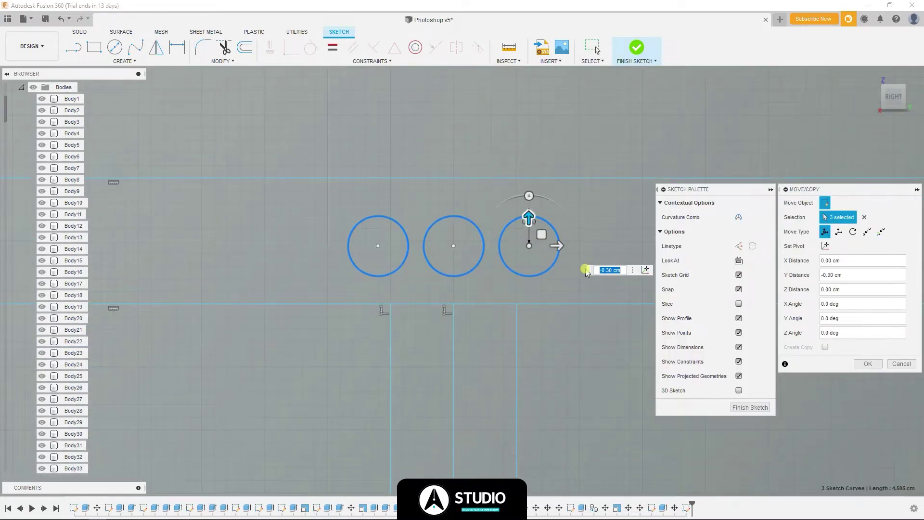
pyautogui.press('Return')
pyautogui.scroll(-3, 448, 233)
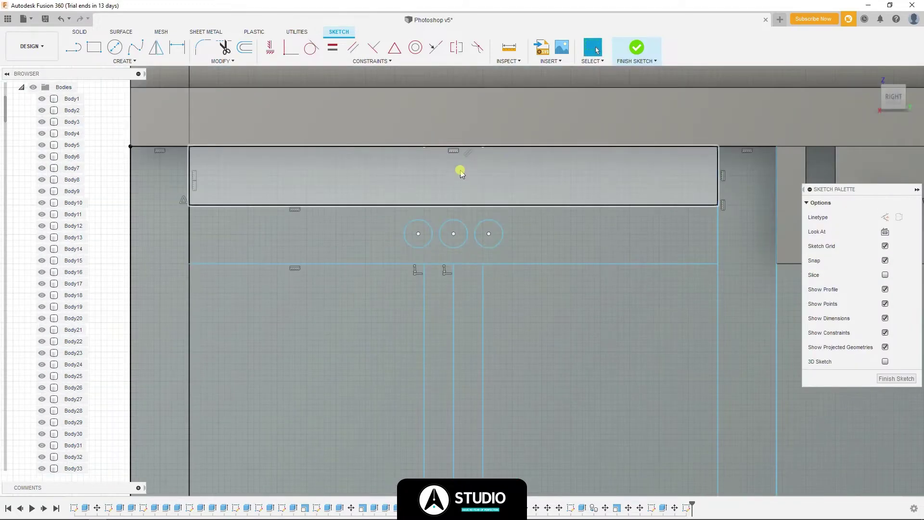
pyautogui.scroll(-3, 405, 270)
pyautogui.scroll(-2, 510, 220)
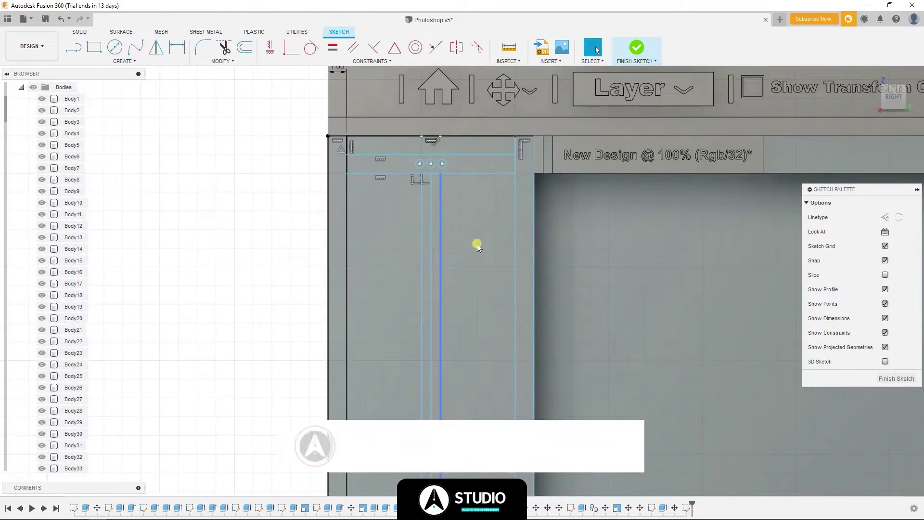
pyautogui.scroll(-3, 464, 313)
# - Draw a 9 cm × 1.5 cm rectangle and a second thin rectangle below the dotted strip, then select them
pyautogui.scroll(3, 530, 269)
pyautogui.press('r')
pyautogui.click(570, 261)
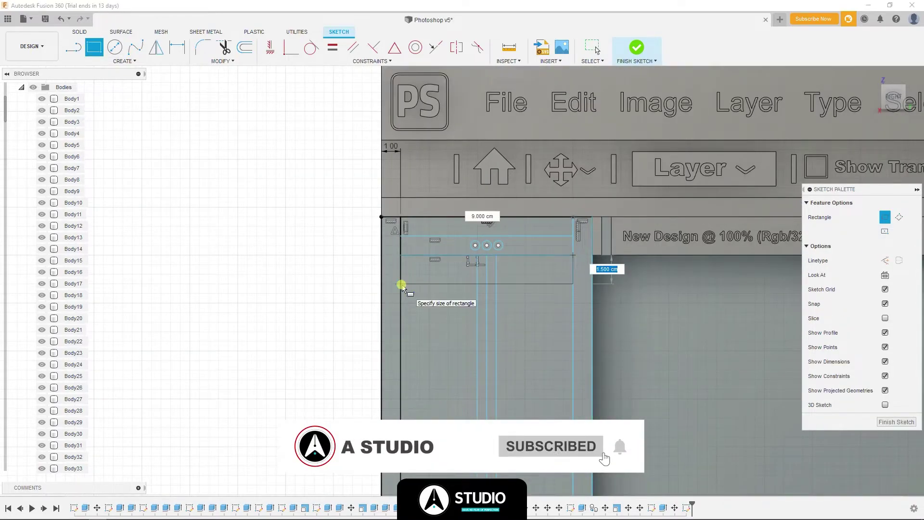
pyautogui.click(402, 288)
pyautogui.moveTo(563, 289); pyautogui.dragTo(561, 208, button='middle')
pyautogui.click(561, 208)
pyautogui.click(408, 215)
pyautogui.press('Escape')
pyautogui.moveTo(575, 169); pyautogui.dragTo(392, 214)
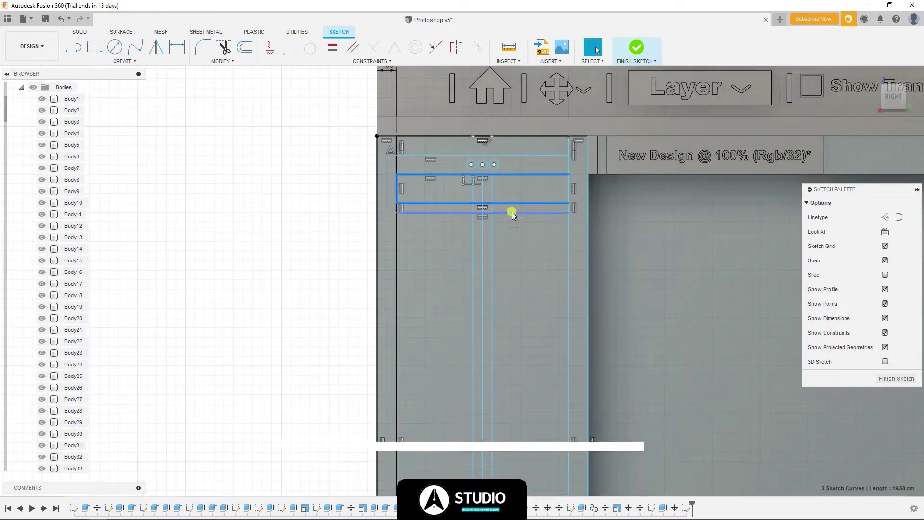
# - Rectangular-pattern the selected rectangles downward over -20 cm
pyautogui.click(124, 61)
pyautogui.click(104, 199)
pyautogui.moveTo(483, 188); pyautogui.dragTo(482, 392)
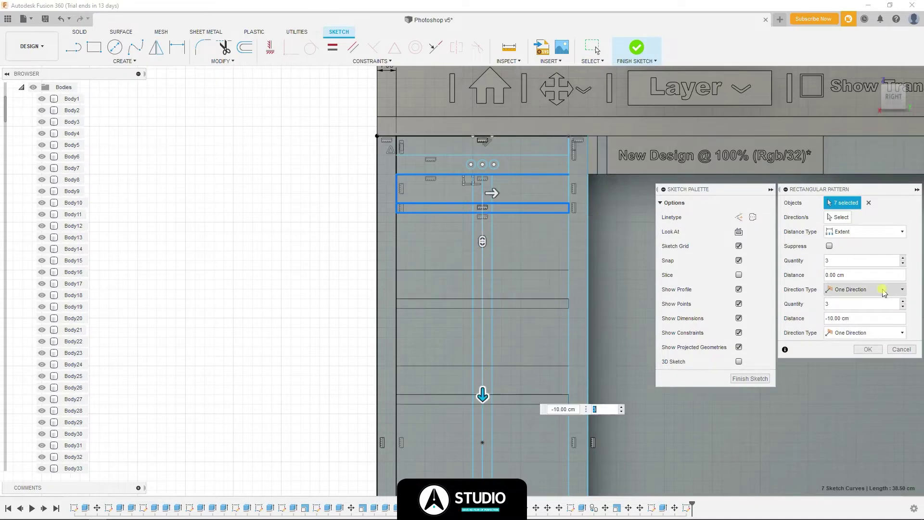
pyautogui.moveTo(479, 385); pyautogui.dragTo(473, 189, button='middle')
pyautogui.scroll(1, 473, 189)
pyautogui.scroll(-3, 473, 189)
pyautogui.moveTo(465, 205); pyautogui.dragTo(477, 373)
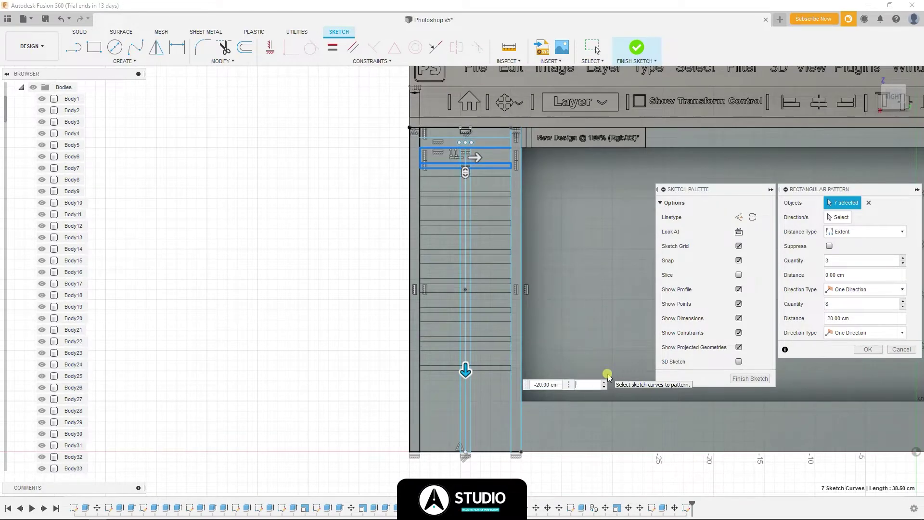
pyautogui.write('7')
pyautogui.press('Return')
# - Pattern the top rectangle into 10 copies spread -17 cm down the tool column
pyautogui.scroll(5, 475, 187)
pyautogui.doubleClick(475, 172)
pyautogui.scroll(-3, 410, 126)
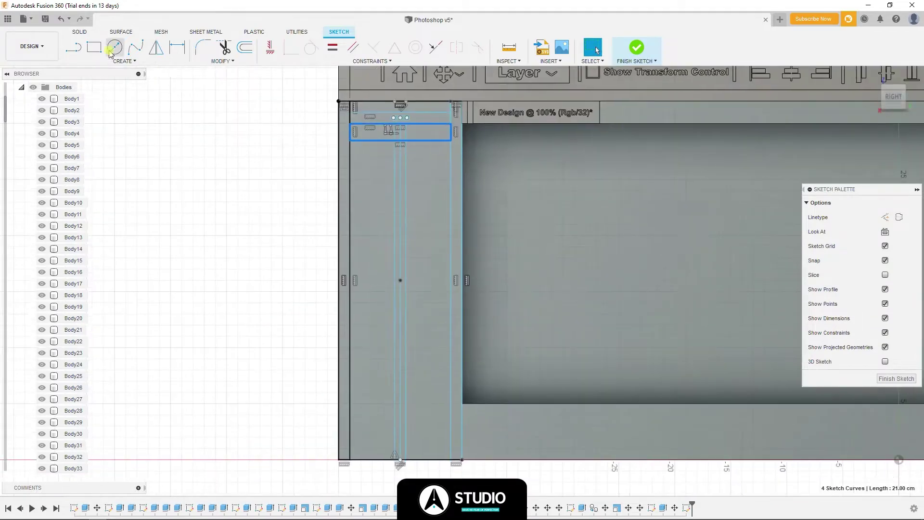
pyautogui.click(125, 61)
pyautogui.click(89, 198)
pyautogui.moveTo(402, 144); pyautogui.dragTo(400, 332)
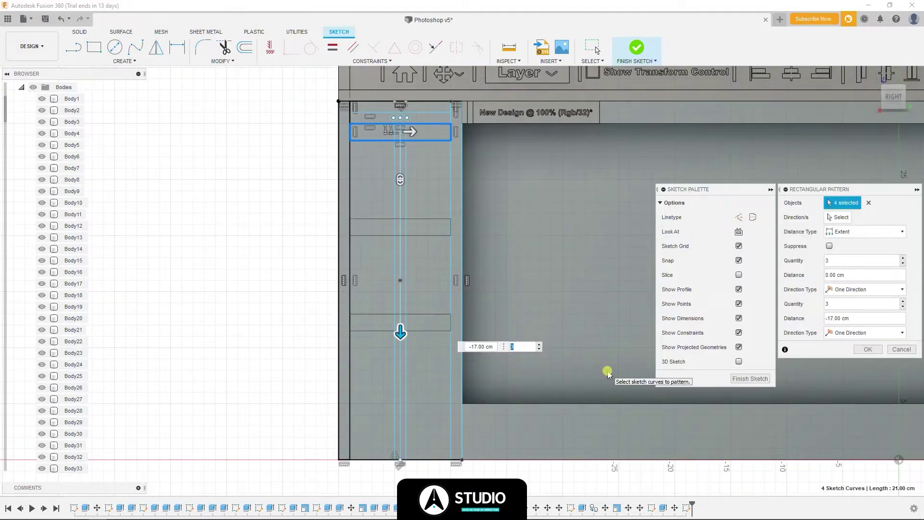
pyautogui.write('10')
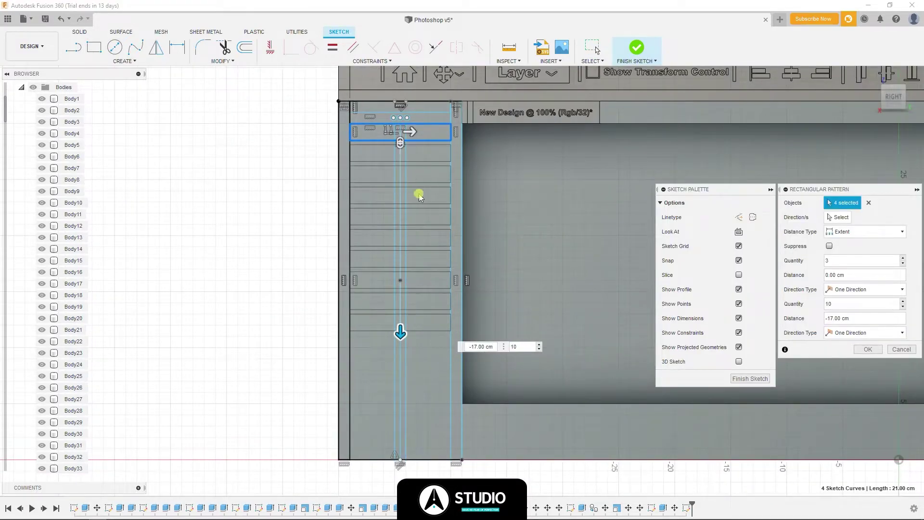
pyautogui.press('Return')
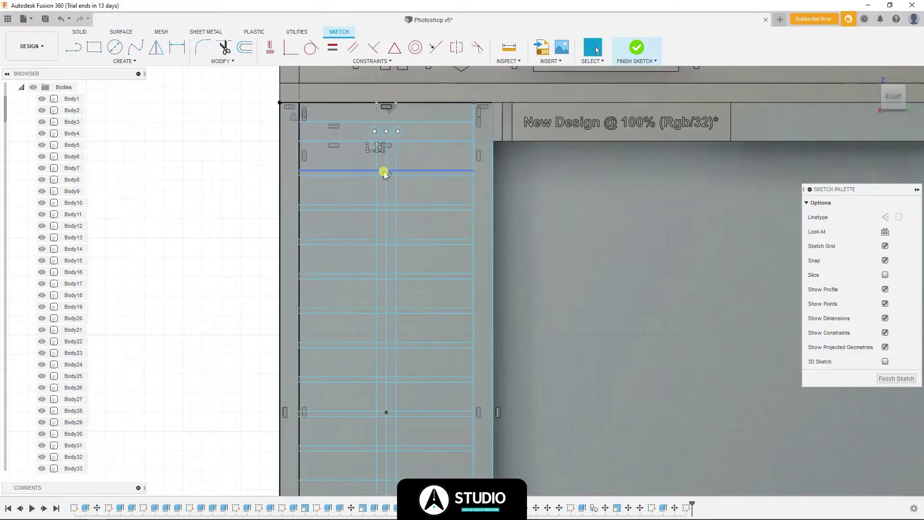
pyautogui.scroll(3, 383, 169)
pyautogui.scroll(3, 393, 169)
pyautogui.scroll(-3, 394, 170)
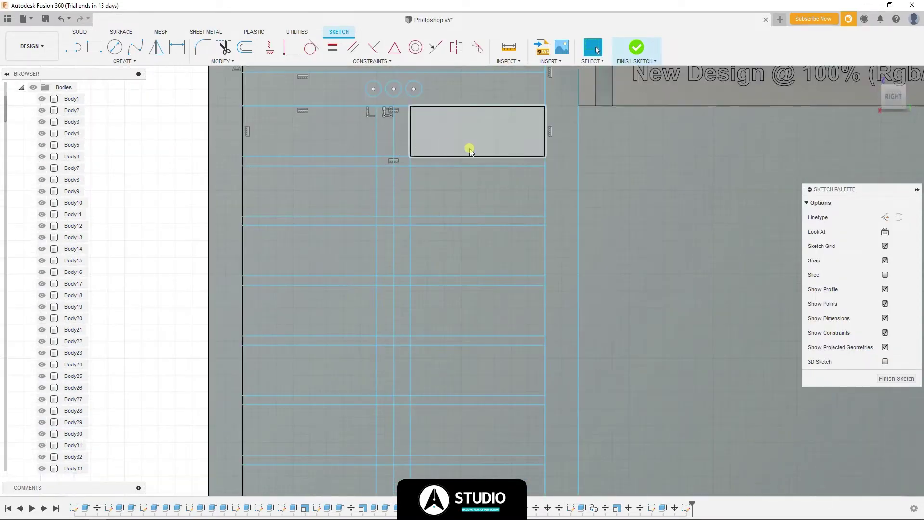
pyautogui.scroll(2, 414, 216)
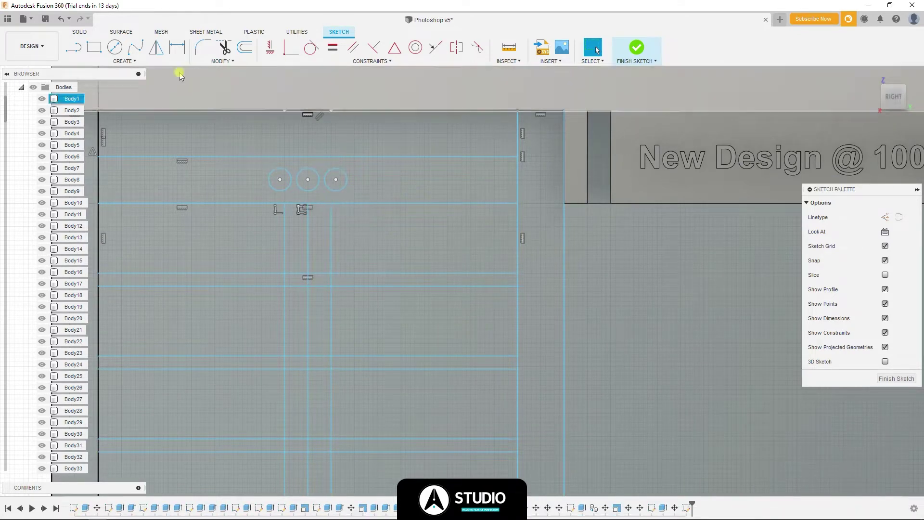
# - Draw a 1.30 × 2.00 cm rectangle
pyautogui.press('r')
pyautogui.press('l')
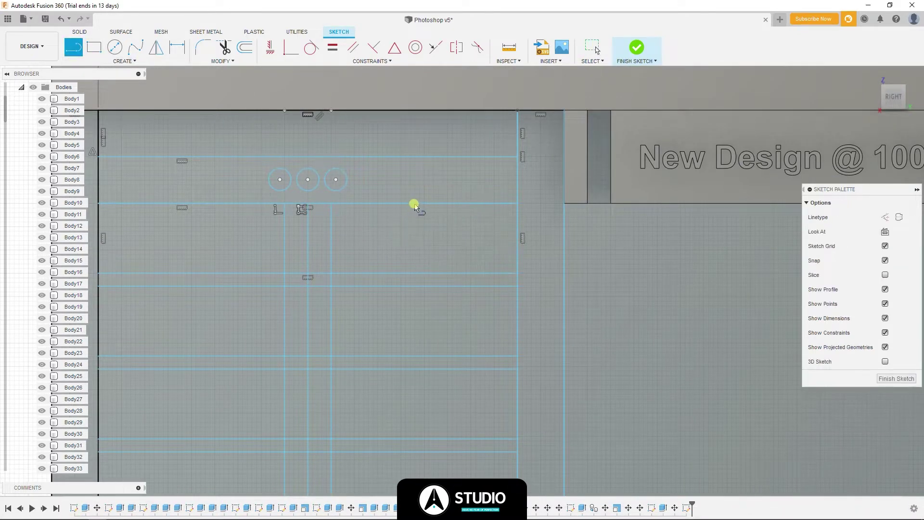
pyautogui.click(518, 239)
pyautogui.press('r')
pyautogui.write('1.3')
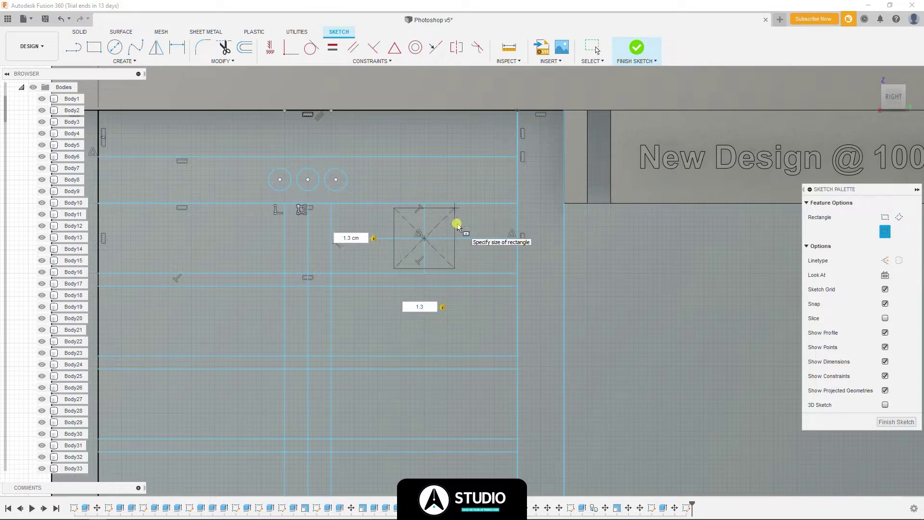
pyautogui.press('Tab')
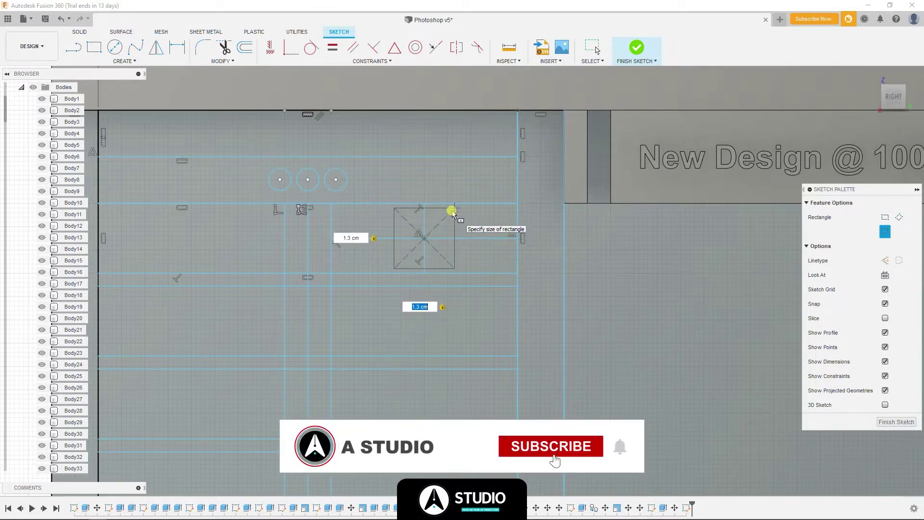
pyautogui.write('2')
pyautogui.press('Return')
pyautogui.press('Escape')
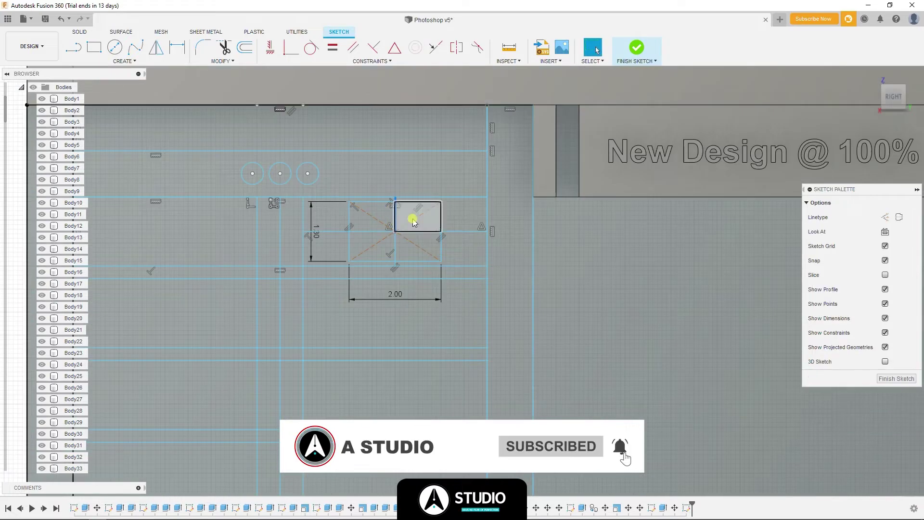
# - Offset the rectangle outline 0.10 cm inward to form a thin frame
pyautogui.scroll(3, 340, 212)
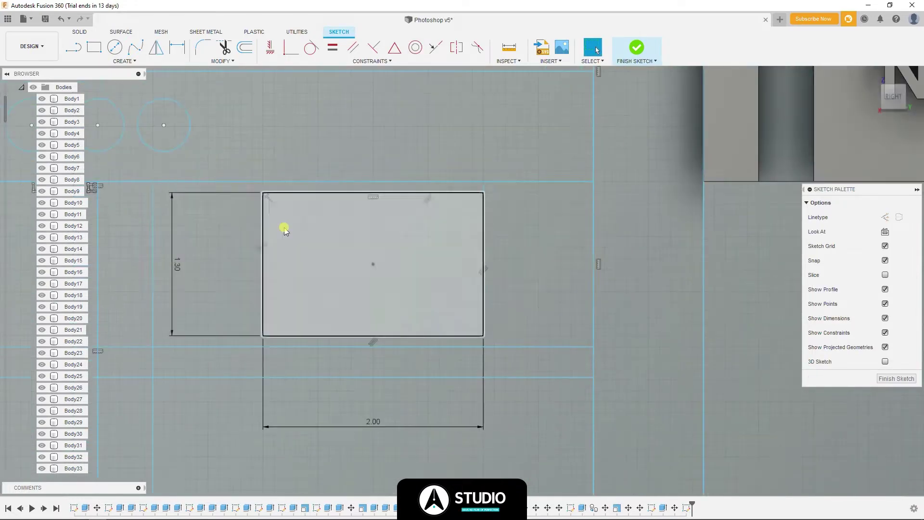
pyautogui.doubleClick(263, 231)
pyautogui.click(249, 51)
pyautogui.press('Return')
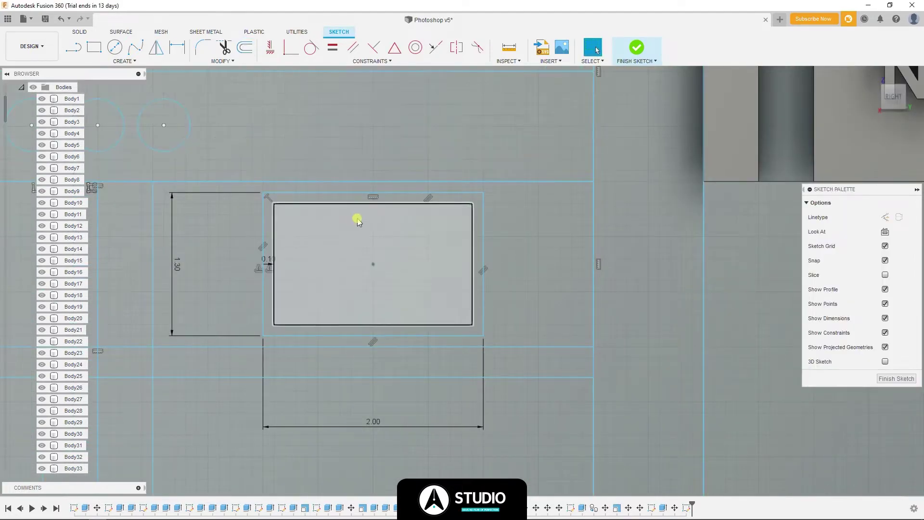
# - Place a small rectangle at the frame's top-left corner and set Move/Copy to copy it
pyautogui.press('l')
pyautogui.press('r')
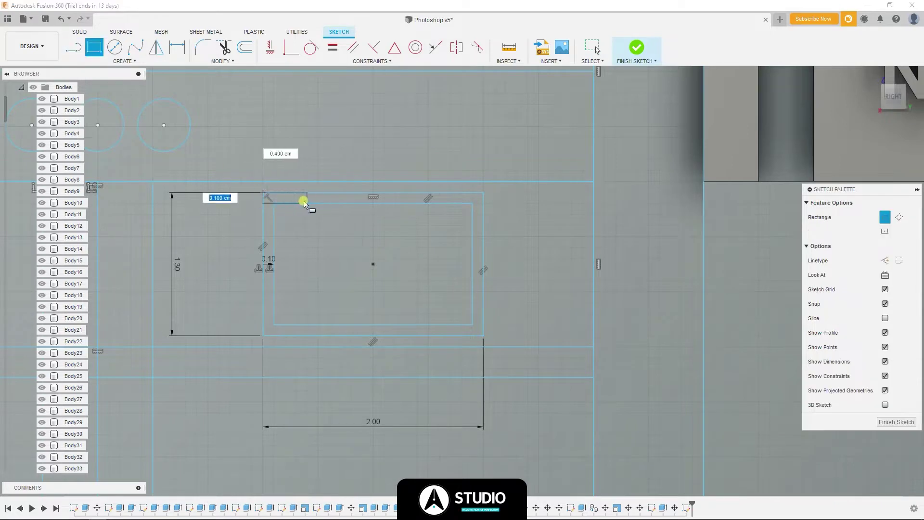
pyautogui.scroll(3, 299, 201)
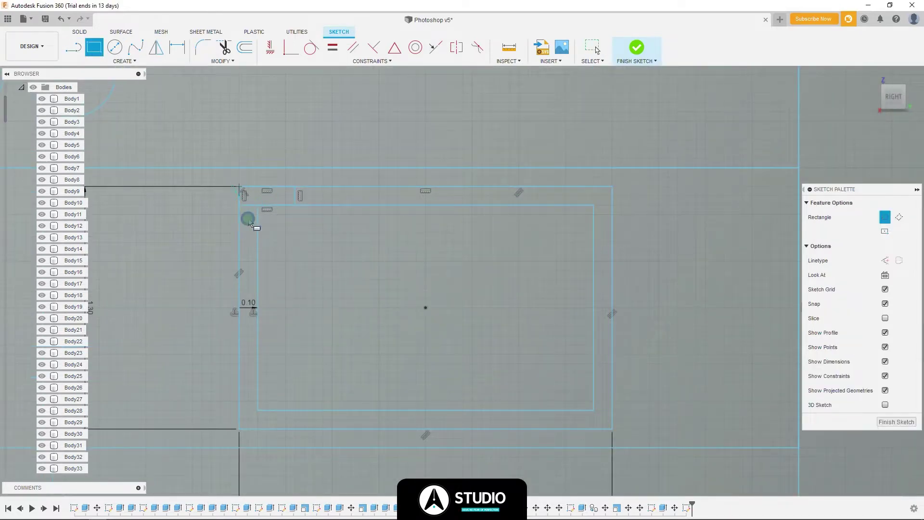
pyautogui.click(296, 206)
pyautogui.press('m')
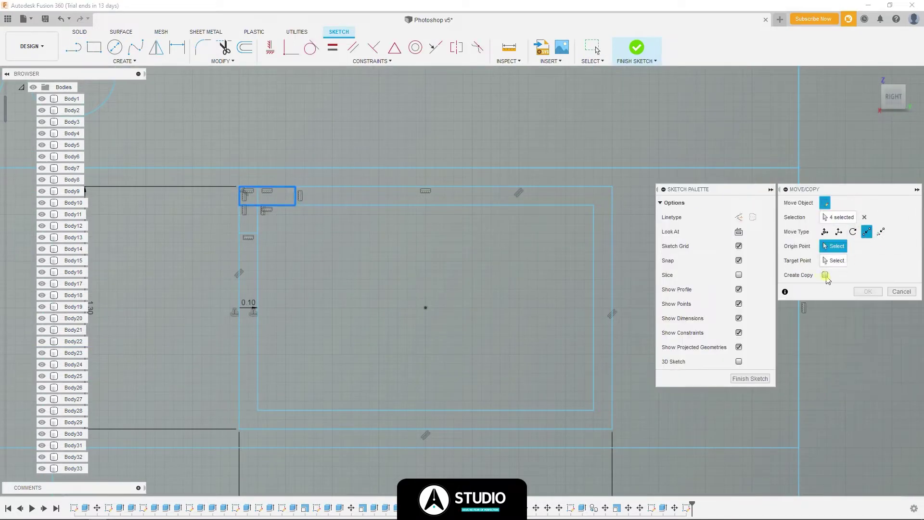
pyautogui.click(241, 189)
pyautogui.click(295, 190)
pyautogui.click(868, 291)
# - Copy the small rectangle rightward along the top edge at 0.30 and 0.35 cm offsets
pyautogui.press('m')
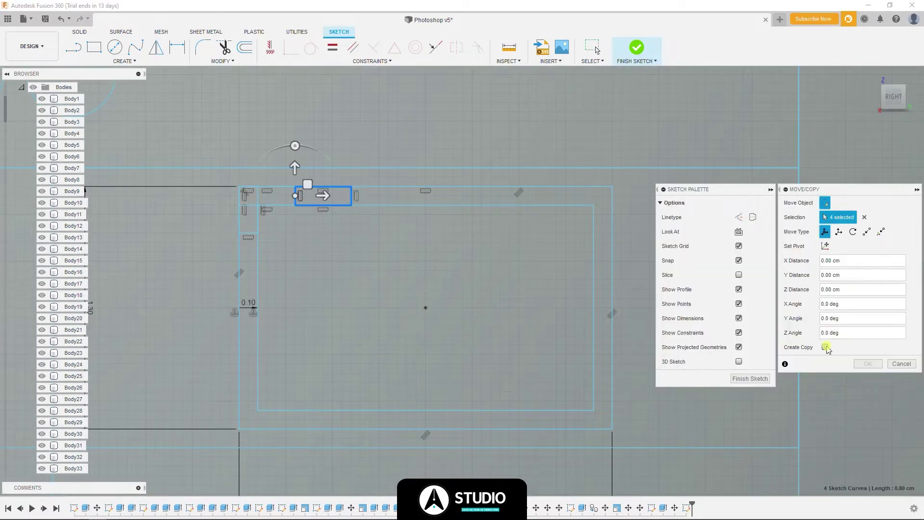
pyautogui.moveTo(324, 195); pyautogui.dragTo(439, 202)
pyautogui.press('Return')
pyautogui.press('m')
pyautogui.press('Return')
pyautogui.press('m')
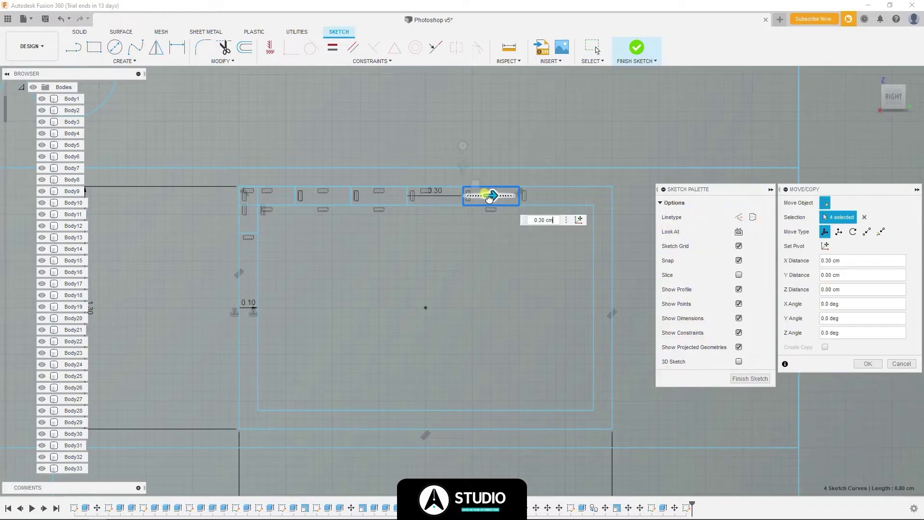
pyautogui.moveTo(443, 202); pyautogui.dragTo(546, 196)
pyautogui.click(824, 347)
pyautogui.press('Return')
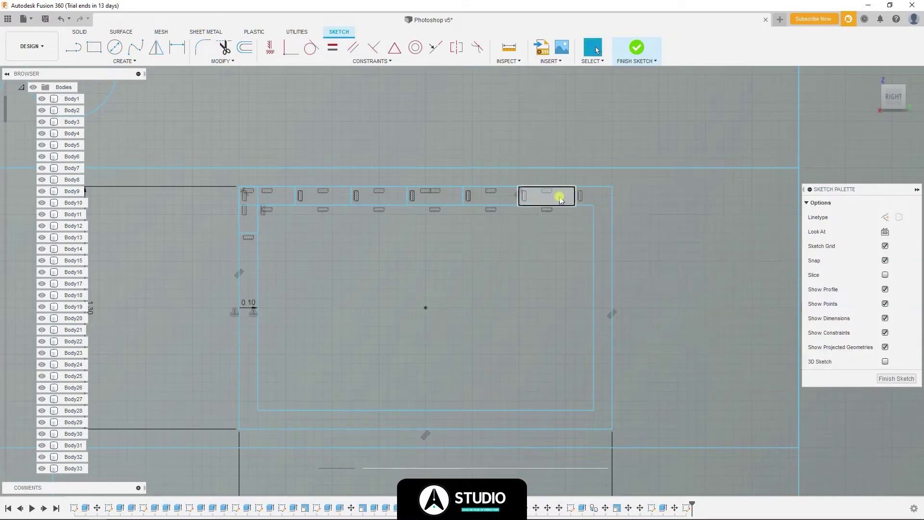
pyautogui.scroll(-2, 221, 192)
# - Add a 0.2 × 0.1 cm rectangle and a rectangle at the frame's top-right corner
pyautogui.press('t')
pyautogui.scroll(3, 245, 154)
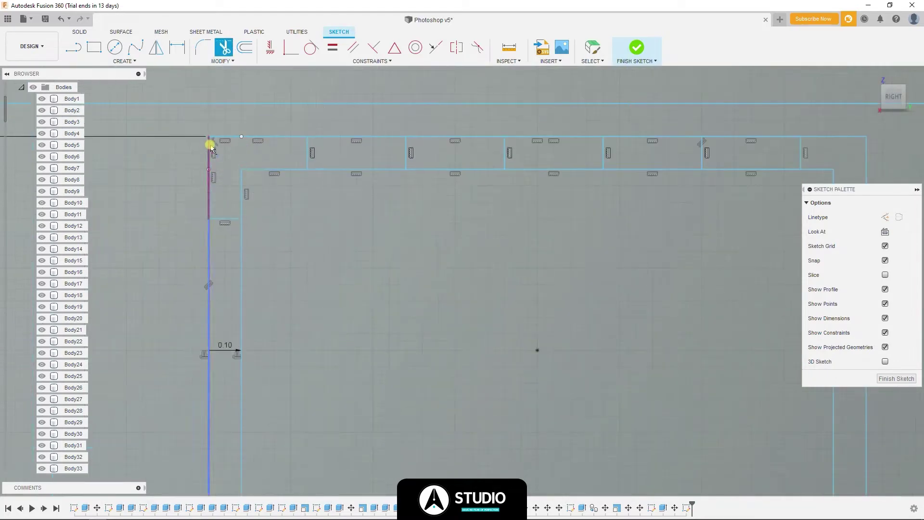
pyautogui.scroll(-2, 246, 158)
pyautogui.press('Escape')
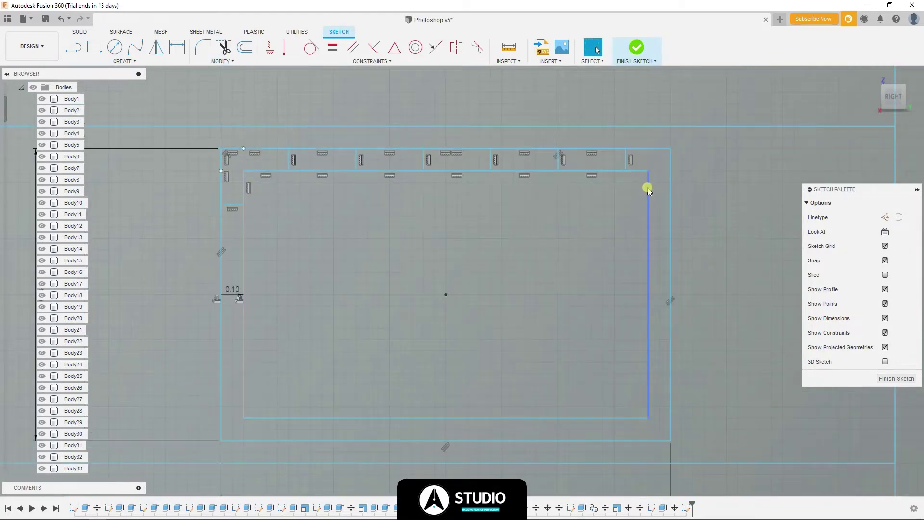
pyautogui.press('r')
pyautogui.press('Return')
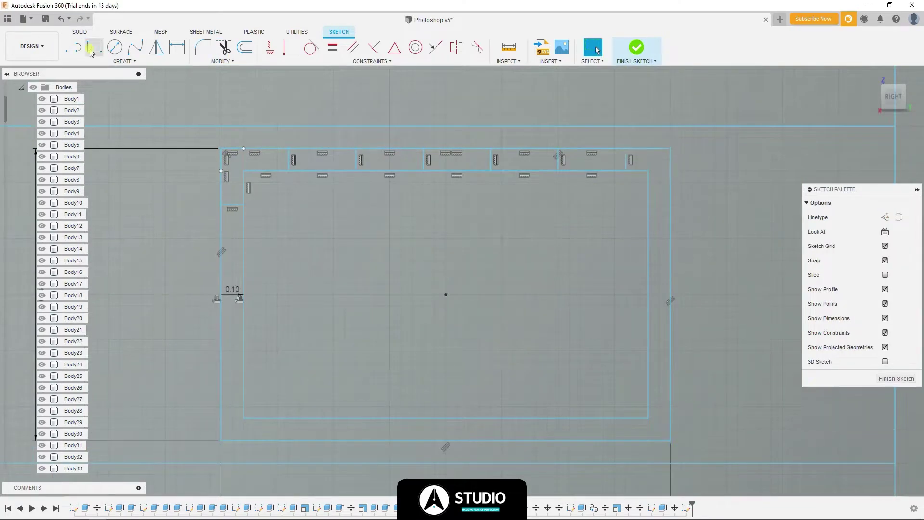
pyautogui.click(671, 148)
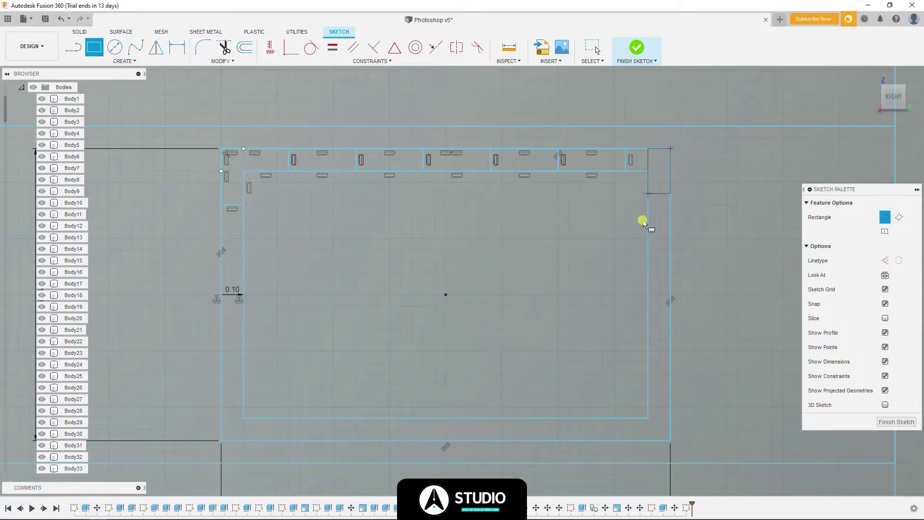
pyautogui.press('Return')
pyautogui.press('Escape')
# - Add 0.10-wide, 0.25-tall dash rectangles down the frame's right edge
pyautogui.press('r')
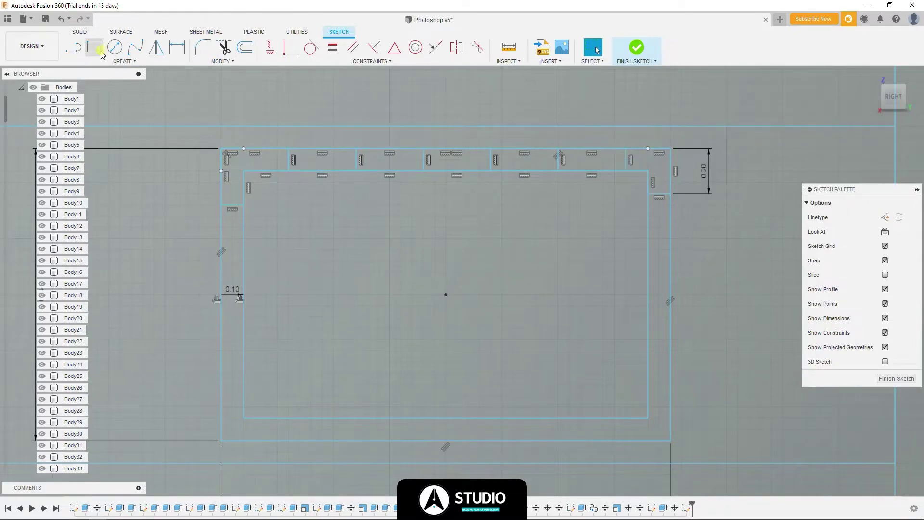
pyautogui.press('Escape')
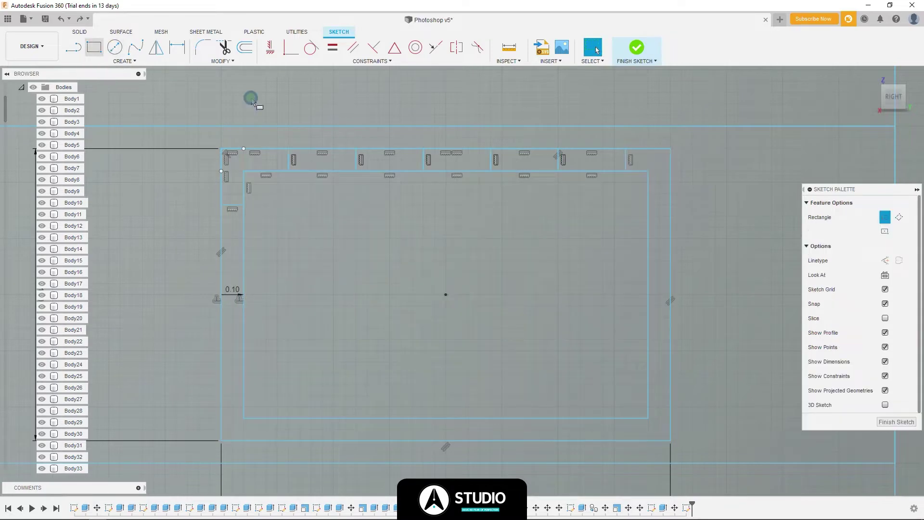
pyautogui.press('Escape')
pyautogui.press('r')
pyautogui.click(671, 149)
pyautogui.write('0.1')
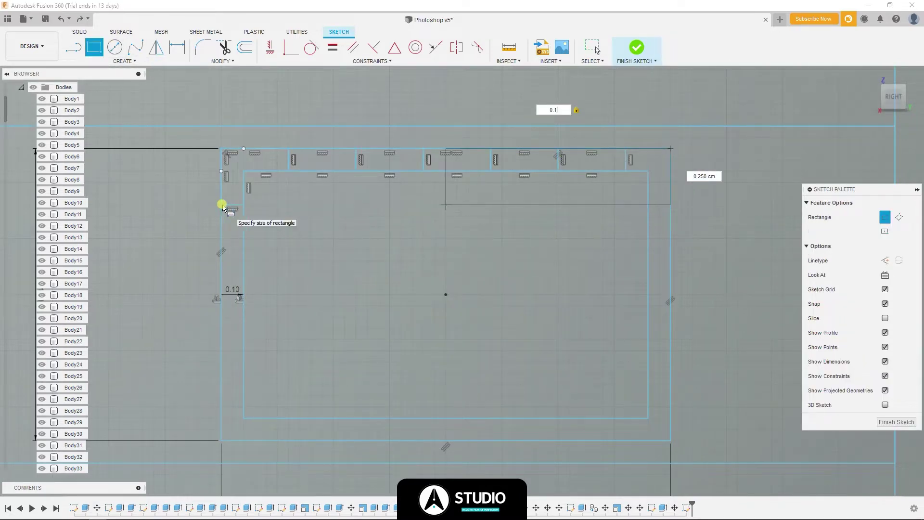
pyautogui.press('Return')
pyautogui.press('Return')
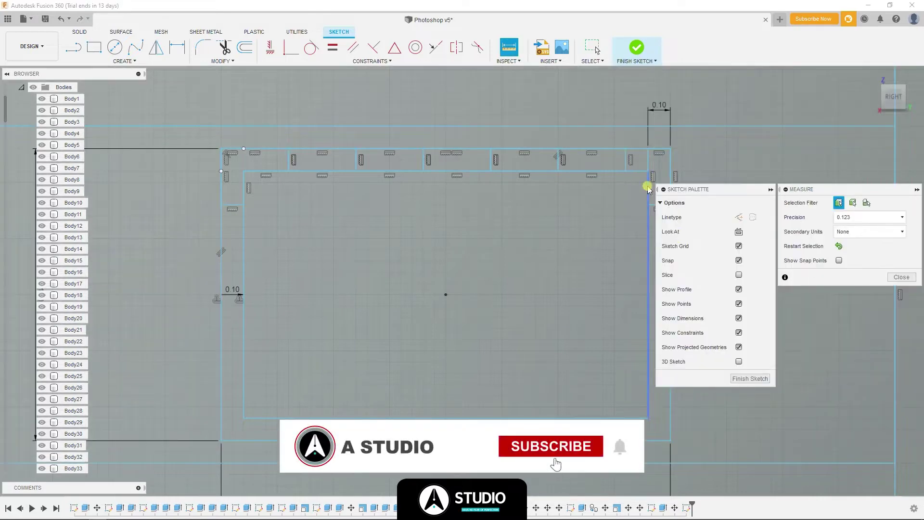
pyautogui.moveTo(646, 184); pyautogui.dragTo(479, 176, button='middle')
pyautogui.press('r')
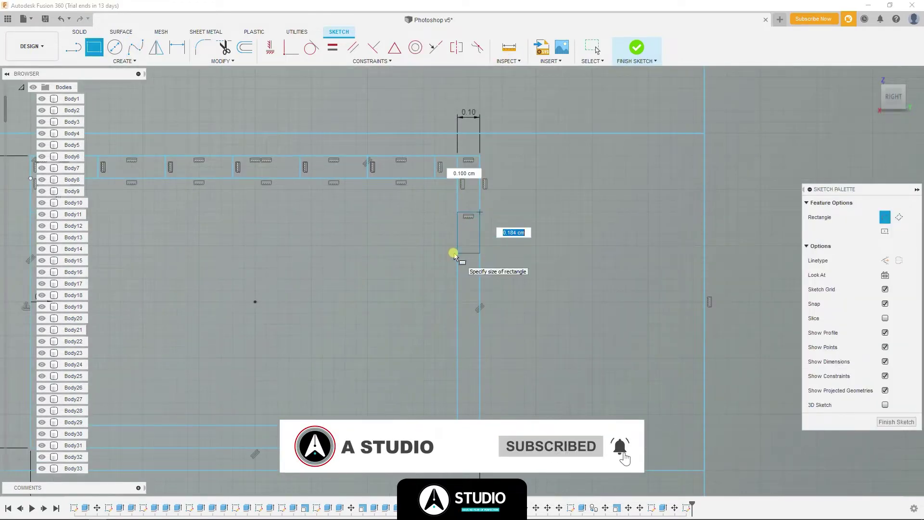
pyautogui.write('0.250')
pyautogui.press('Return')
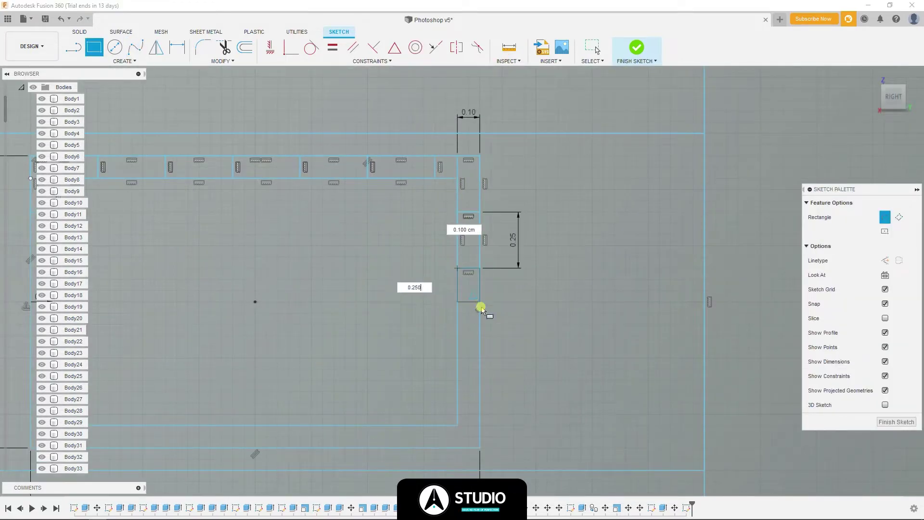
pyautogui.press('Return')
# - Add 0.25 × 0.10 cm dash rectangles along the bottom edge and up the left side
pyautogui.moveTo(455, 369)
pyautogui.mouseDown(button='middle')
pyautogui.moveTo(454, 277)
pyautogui.moveTo(534, 353)
pyautogui.mouseUp(button='middle')
pyautogui.scroll(-1, 535, 354)
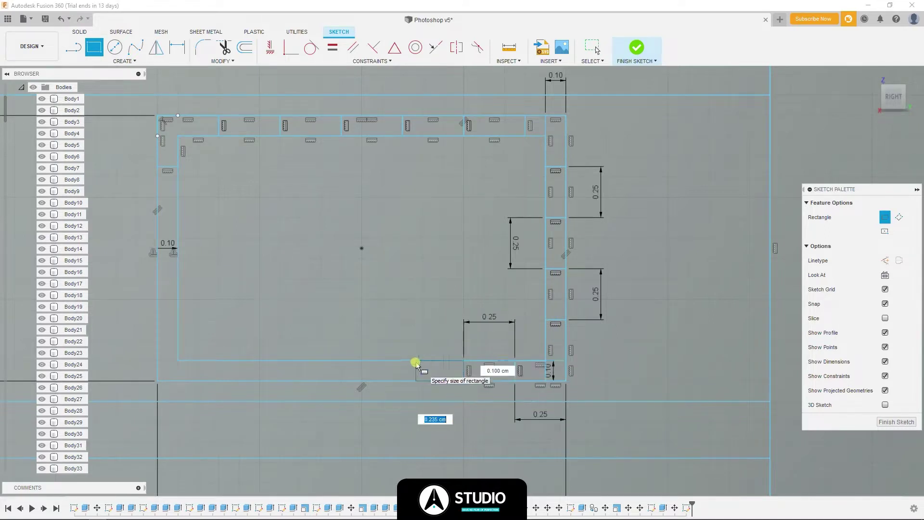
pyautogui.press('Return')
pyautogui.click(412, 361)
pyautogui.press('Return')
pyautogui.click(362, 382)
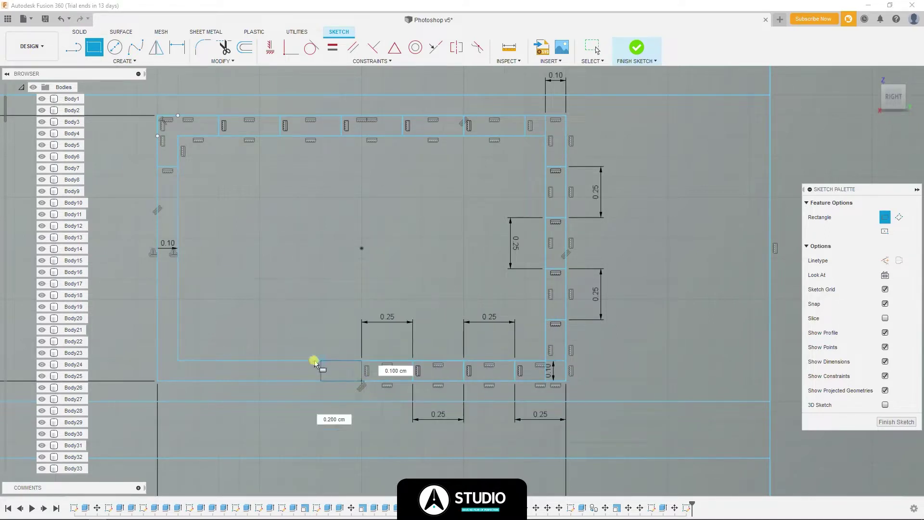
pyautogui.press('Return')
pyautogui.click(260, 361)
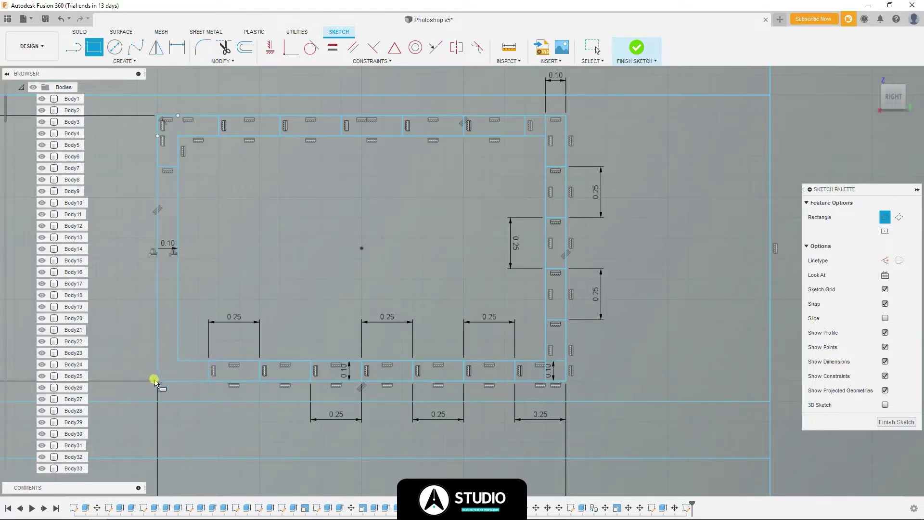
pyautogui.write('0.25')
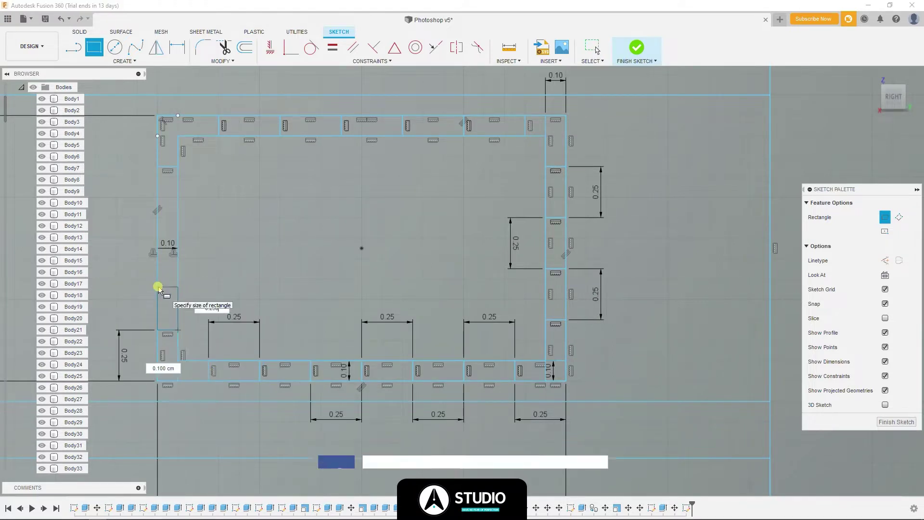
pyautogui.press('Return')
pyautogui.press('Return')
pyautogui.click(178, 228)
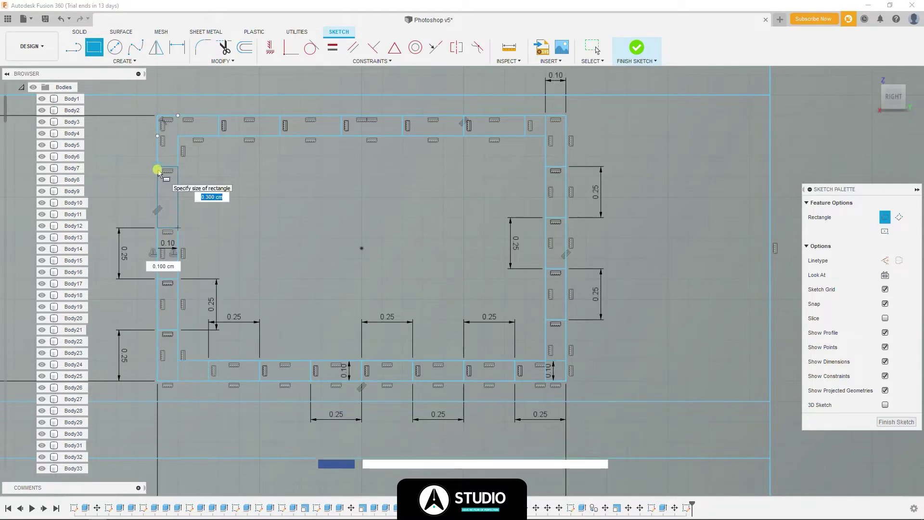
# - Select the marquee frame's top, right, corner, bottom and left dash profiles
pyautogui.press('Escape')
pyautogui.scroll(5, 174, 170)
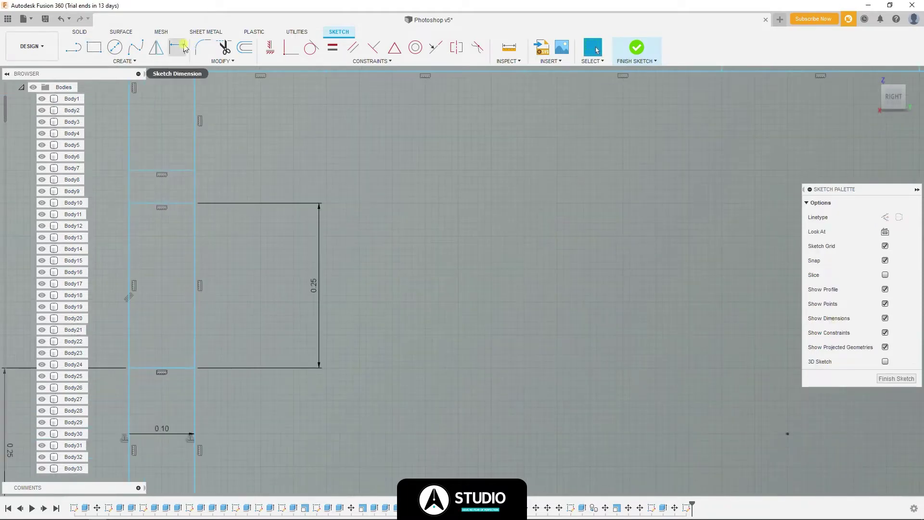
pyautogui.scroll(-4, 162, 169)
pyautogui.click(176, 178)
pyautogui.click(357, 139)
pyautogui.click(511, 140)
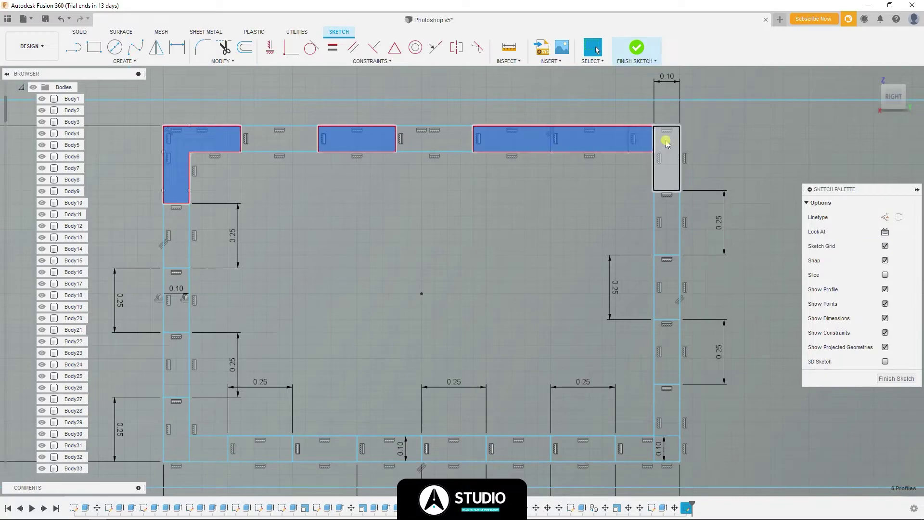
pyautogui.click(667, 287)
pyautogui.click(670, 417)
pyautogui.click(667, 448)
pyautogui.click(634, 448)
pyautogui.moveTo(612, 377); pyautogui.dragTo(652, 268, button='middle')
pyautogui.click(557, 340)
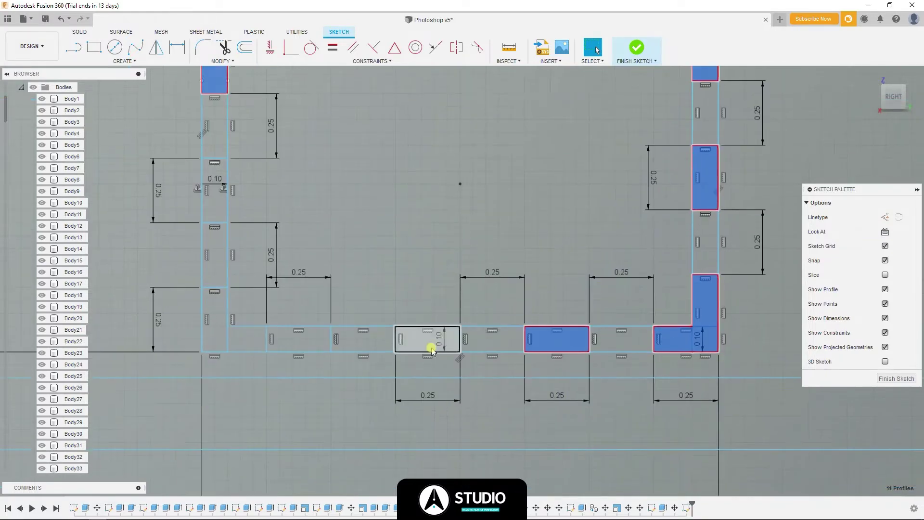
pyautogui.click(410, 342)
pyautogui.click(298, 340)
pyautogui.click(215, 255)
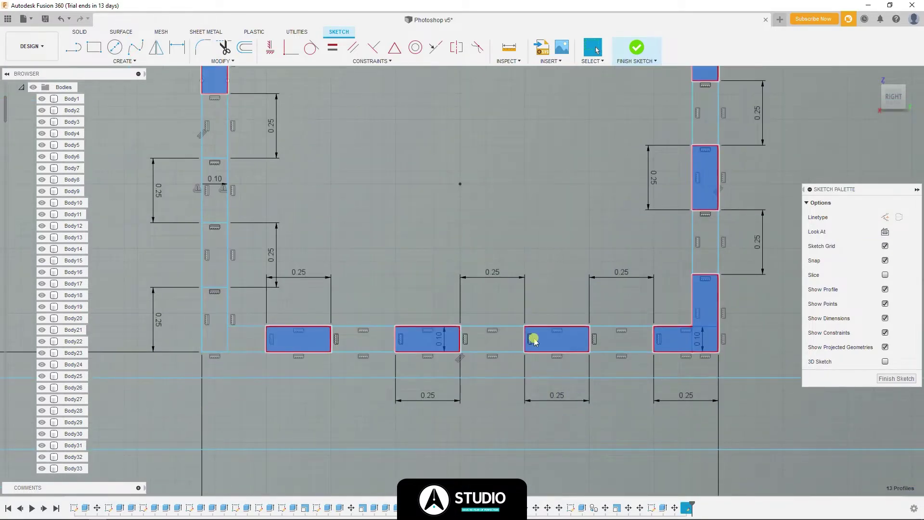
# - Add the remaining outline pieces and extrude all 14 marquee profiles
pyautogui.scroll(-2, 224, 207)
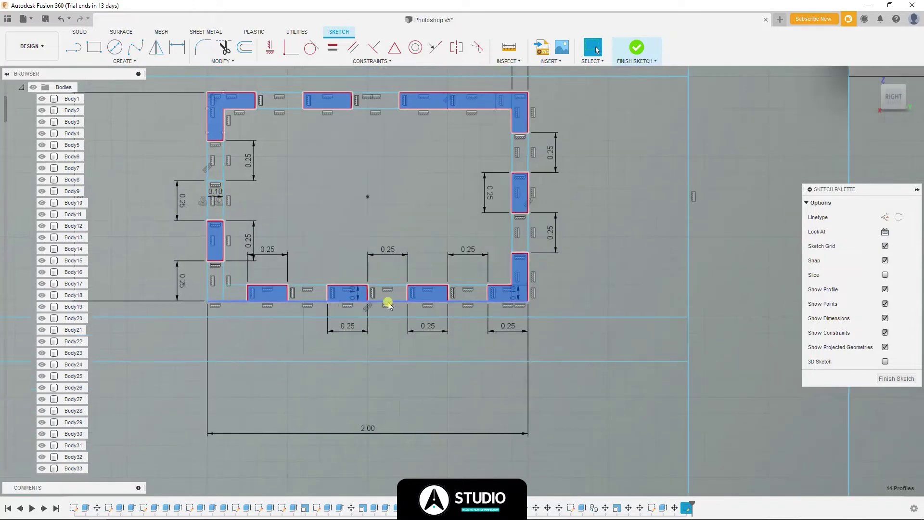
pyautogui.scroll(2, 389, 305)
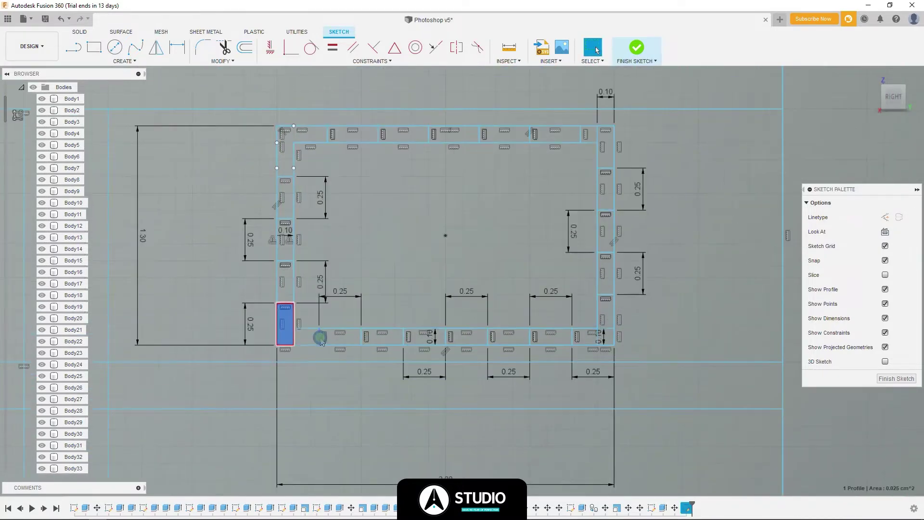
pyautogui.click(608, 359)
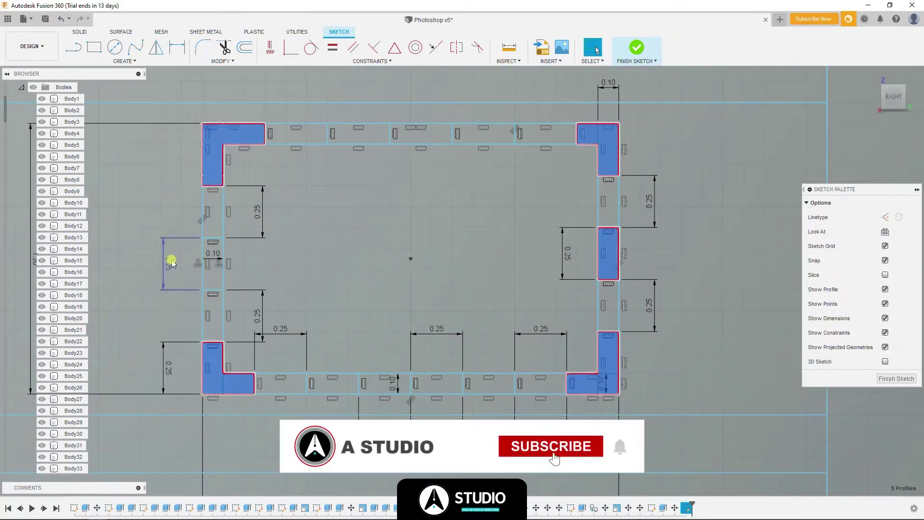
pyautogui.click(213, 270)
pyautogui.click(332, 383)
pyautogui.click(436, 384)
pyautogui.click(359, 134)
pyautogui.click(483, 135)
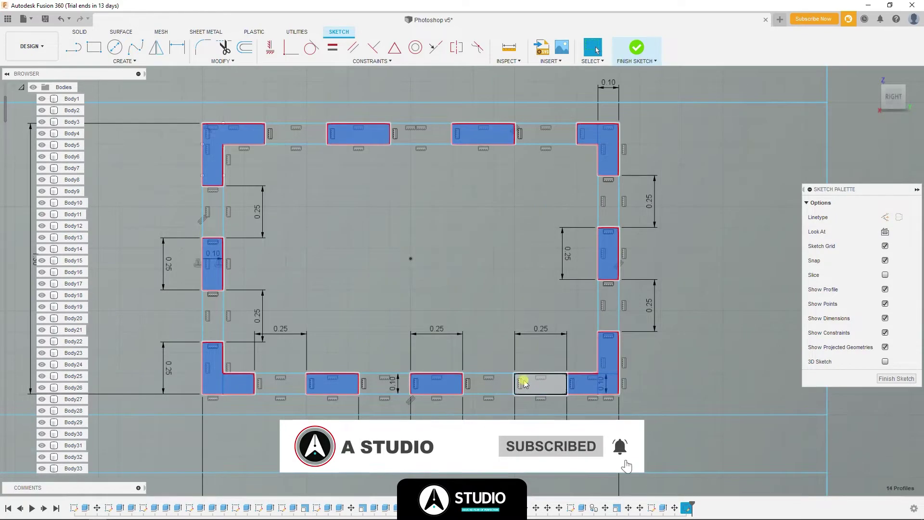
pyautogui.press('e')
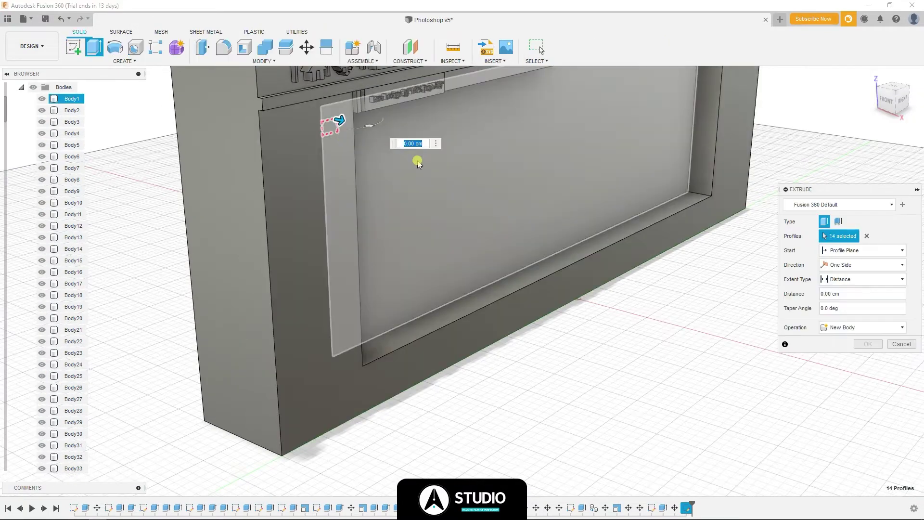
pyautogui.click(861, 328)
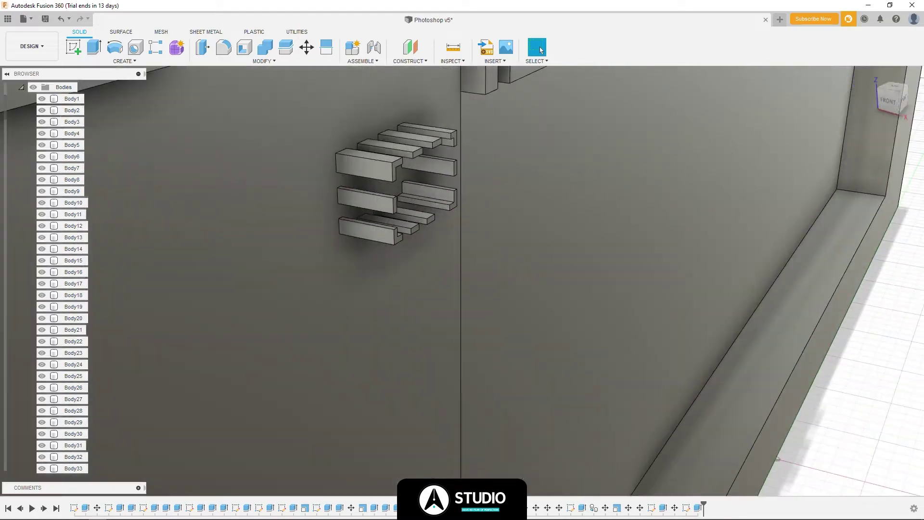
# - Reopen the last extrusion for editing and make Sketch11 visible again
pyautogui.rightClick(697, 508)
pyautogui.click(760, 411)
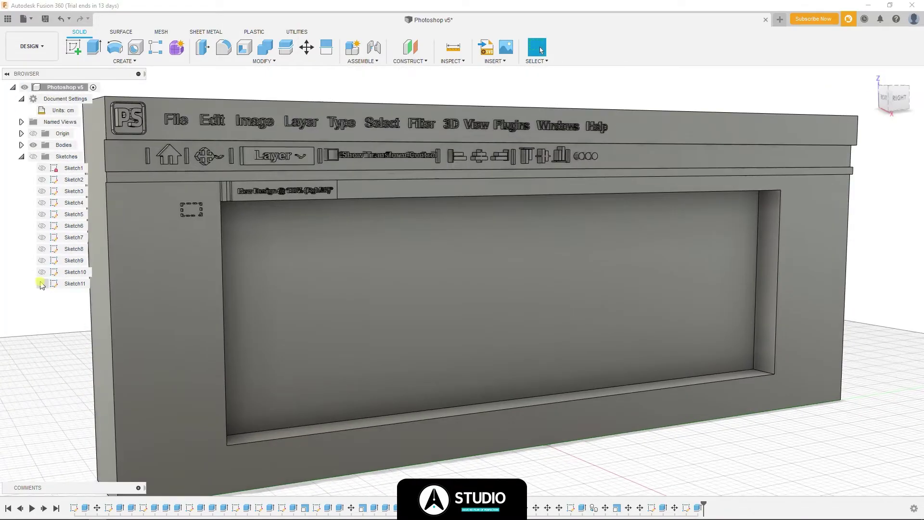
pyautogui.click(42, 284)
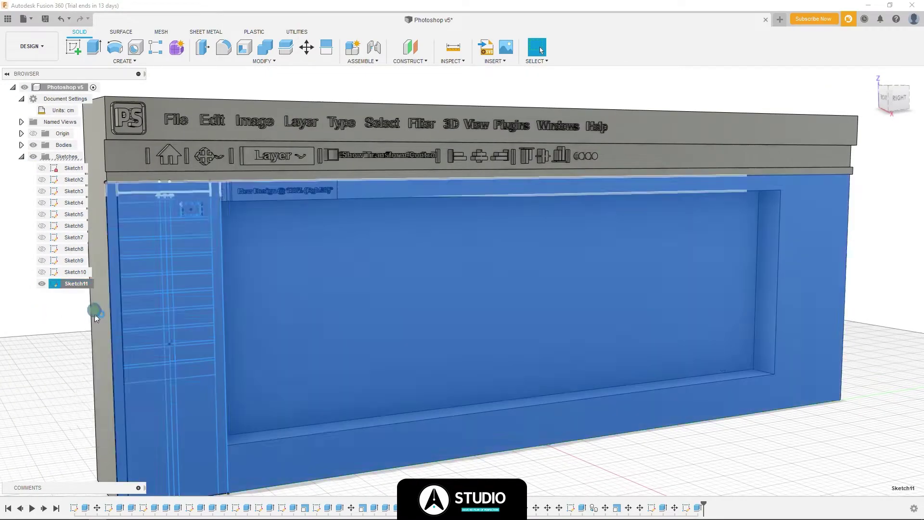
# - Edit Sketch11, window-select the narrow strip profiles and extrude them
pyautogui.doubleClick(74, 284)
pyautogui.click(275, 169)
pyautogui.moveTo(274, 168); pyautogui.dragTo(365, 355)
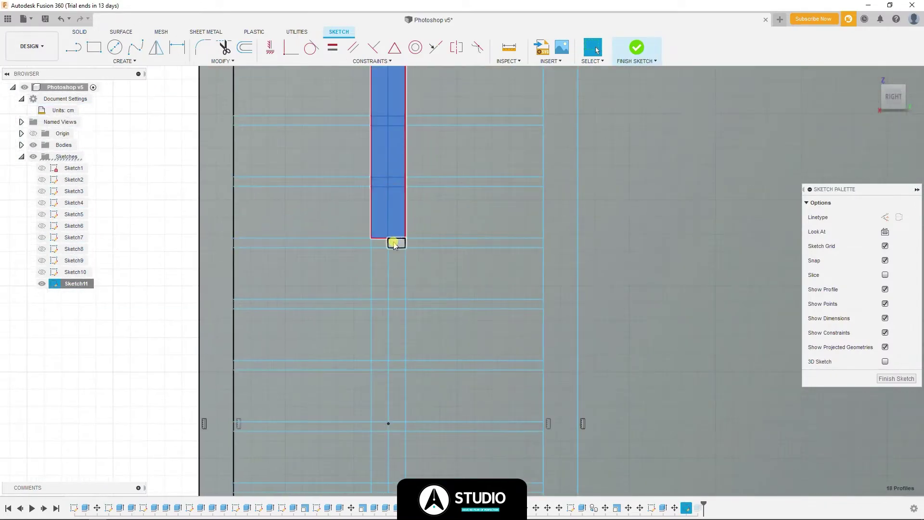
pyautogui.moveTo(364, 355)
pyautogui.mouseDown()
pyautogui.moveTo(387, 169)
pyautogui.moveTo(398, 270)
pyautogui.mouseUp()
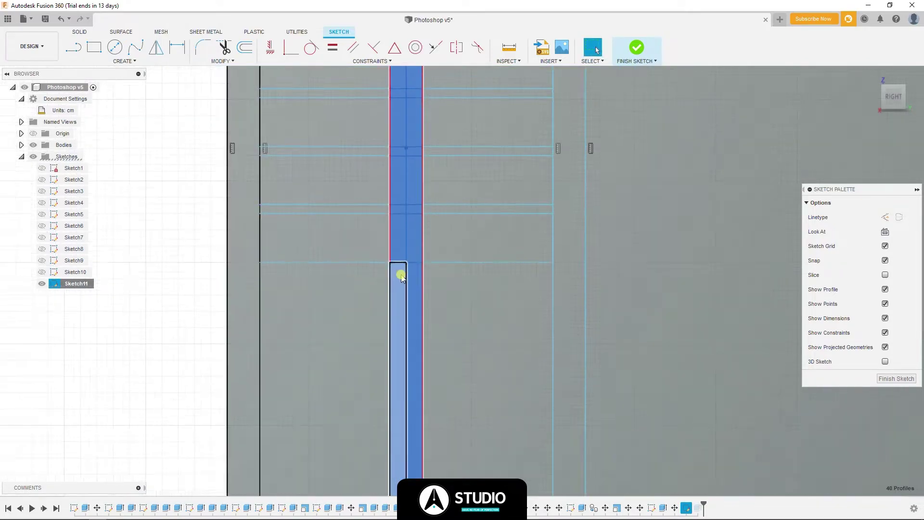
pyautogui.press('e')
pyautogui.click(865, 344)
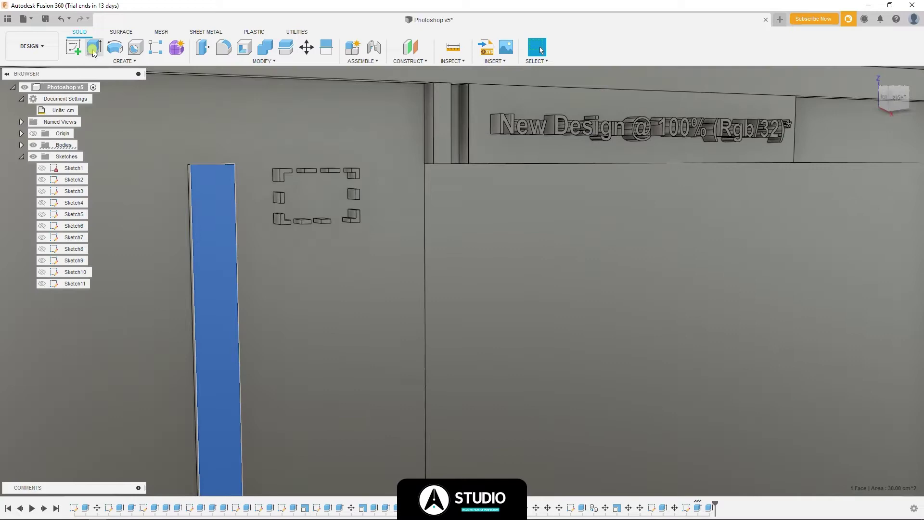
# - Cut the strip face into the tool panel with a -0.10 cm extrude cut
pyautogui.click(94, 48)
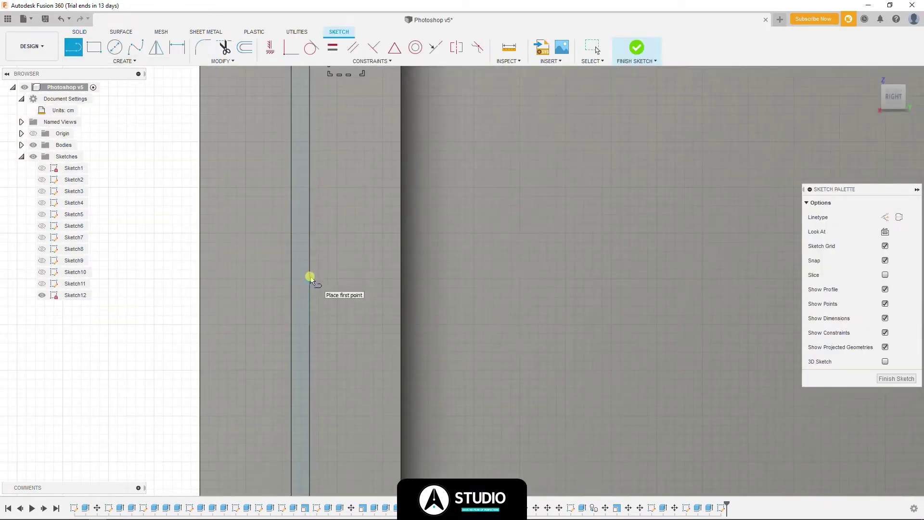
pyautogui.hotkey('ctrl', 'z')
pyautogui.press('e')
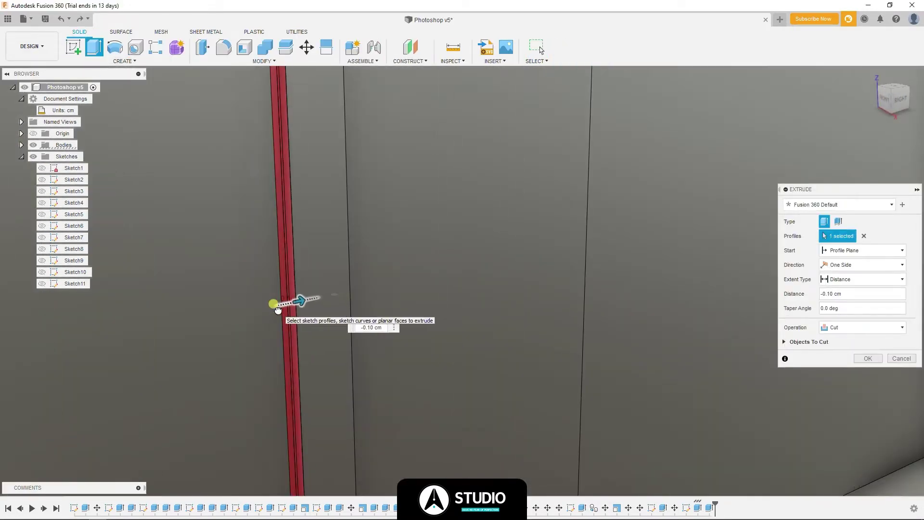
pyautogui.press('Return')
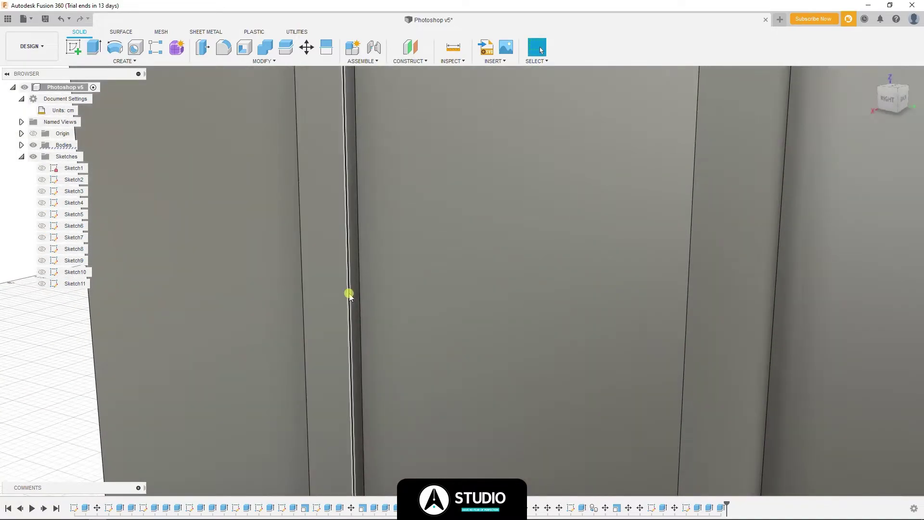
pyautogui.click(356, 297)
pyautogui.press('e')
pyautogui.press('Escape')
# - Move the strip's bottom end face upward to shorten the groove, then hide Sketch11
pyautogui.keyDown('shift'); pyautogui.moveTo(388, 275); pyautogui.dragTo(341, 438, button='middle'); pyautogui.keyUp('shift')
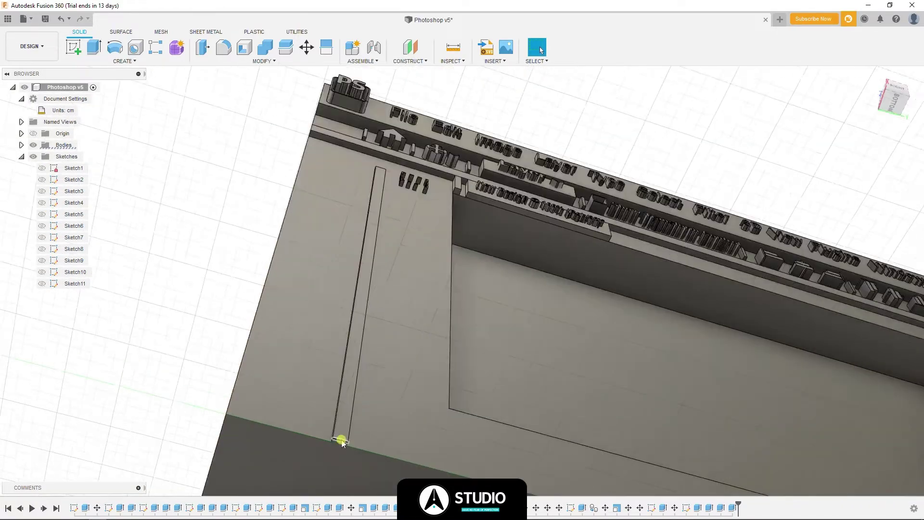
pyautogui.click(42, 284)
pyautogui.click(355, 435)
pyautogui.press('m')
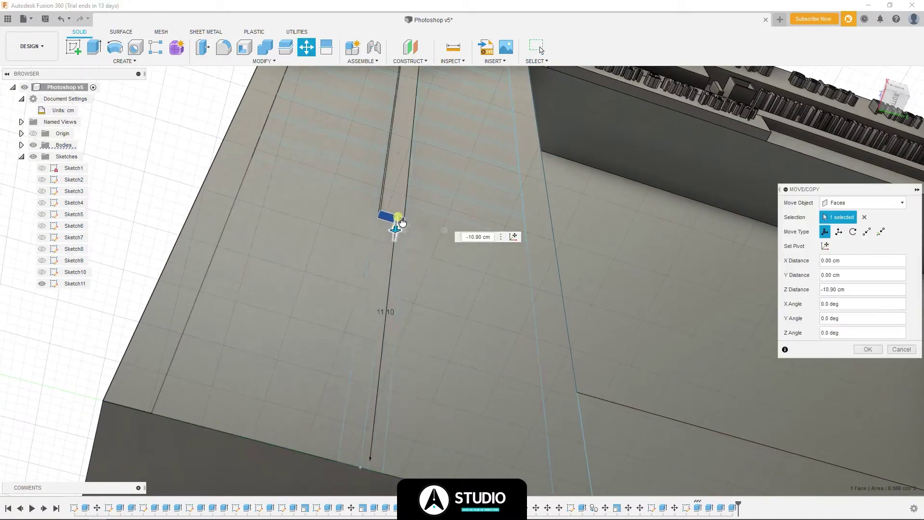
pyautogui.moveTo(398, 227); pyautogui.dragTo(389, 266)
pyautogui.click(867, 349)
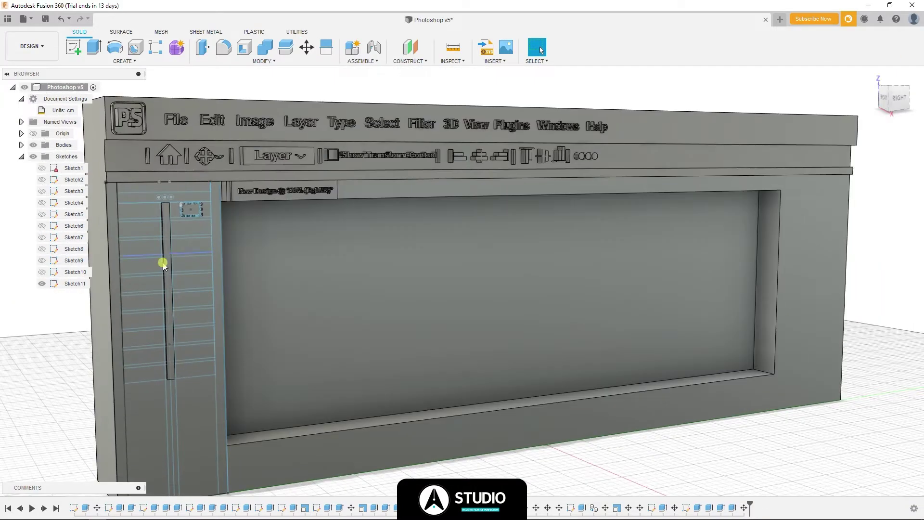
pyautogui.click(42, 284)
# - Copy the four-arrow move icon 5.00 cm left onto the tool panel
pyautogui.scroll(5, 163, 155)
pyautogui.scroll(3, 285, 162)
pyautogui.press('m')
pyautogui.click(274, 149)
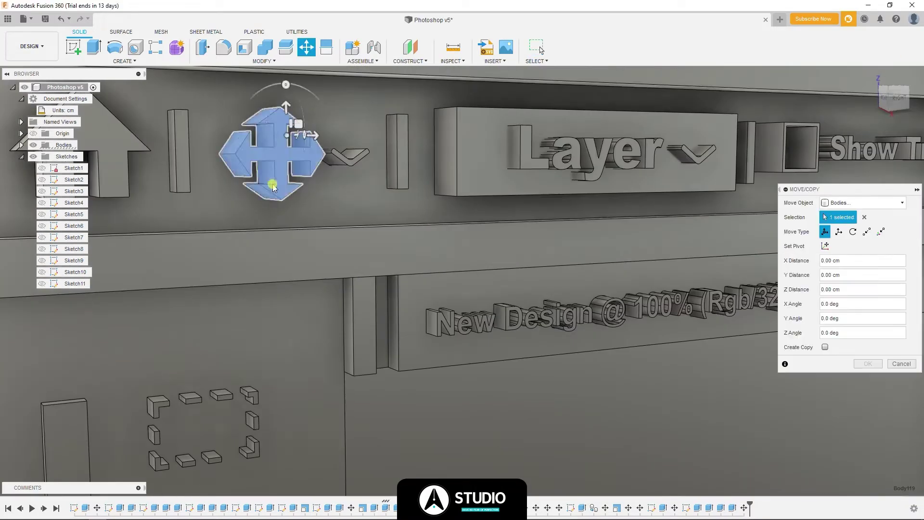
pyautogui.scroll(-2, 452, 139)
pyautogui.click(825, 347)
pyautogui.moveTo(345, 136); pyautogui.dragTo(305, 278)
pyautogui.keyDown('shift'); pyautogui.moveTo(305, 278); pyautogui.dragTo(241, 265, button='middle'); pyautogui.keyUp('shift')
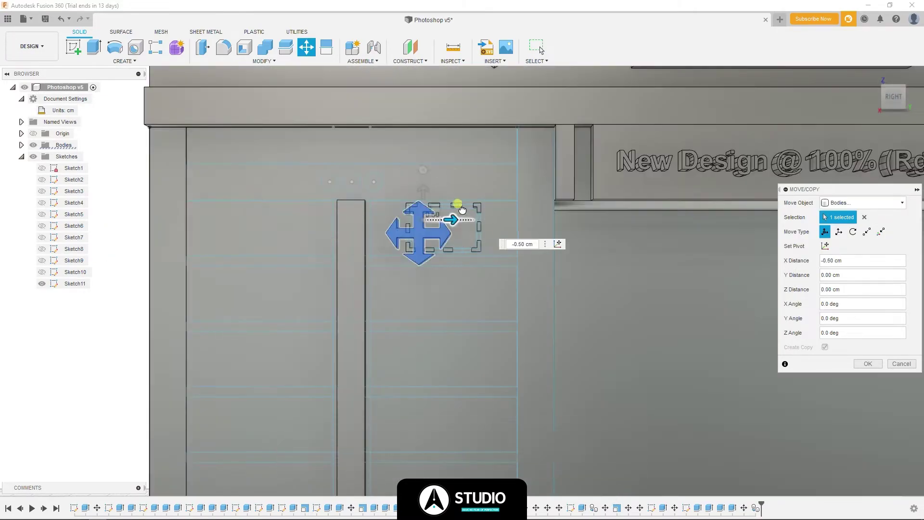
pyautogui.moveTo(446, 221); pyautogui.dragTo(283, 213)
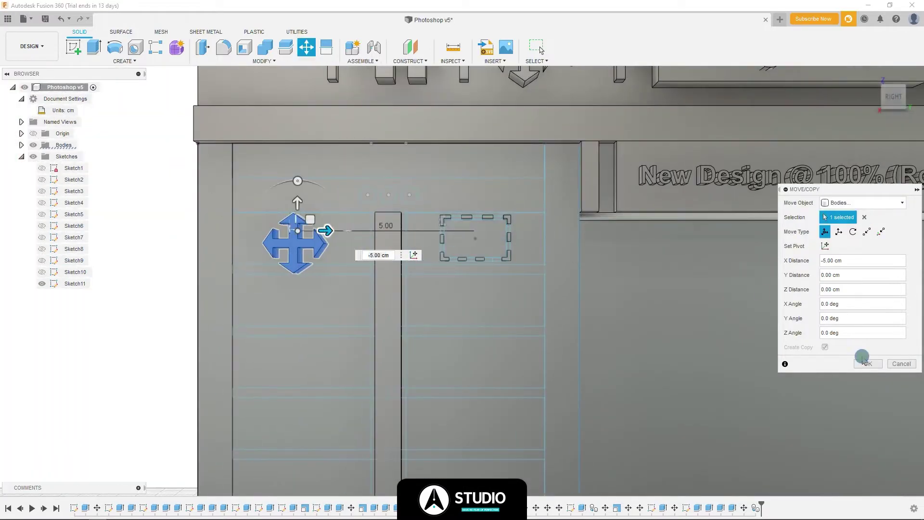
pyautogui.click(865, 363)
# - Scale the icon copy by 0.9 and nudge it slightly left
pyautogui.click(264, 61)
pyautogui.click(221, 124)
pyautogui.write('0.9')
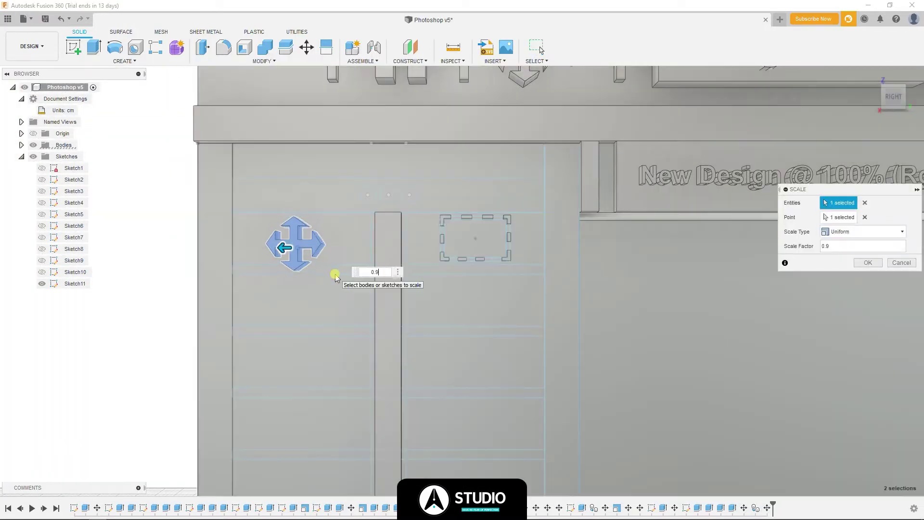
pyautogui.press('Return')
pyautogui.press('m')
pyautogui.moveTo(294, 243); pyautogui.dragTo(291, 258)
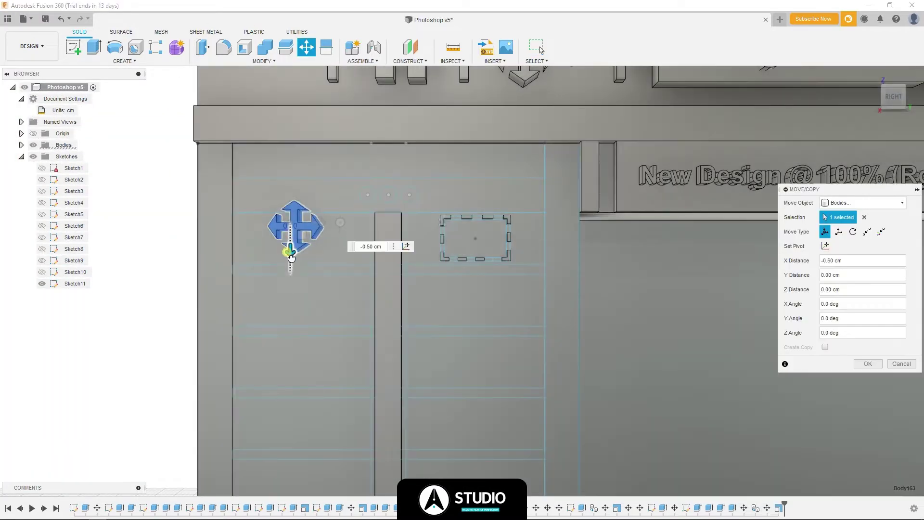
pyautogui.write('-0.15')
pyautogui.moveTo(292, 254); pyautogui.dragTo(423, 268, button='middle')
pyautogui.scroll(3, 421, 278)
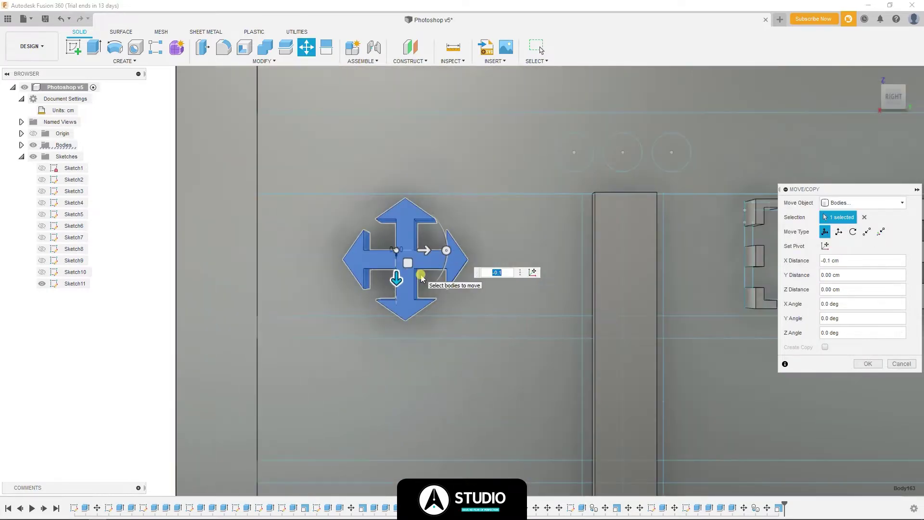
pyautogui.press('Return')
# - Scale the icon copy by 0.9 a second time
pyautogui.click(263, 61)
pyautogui.click(222, 124)
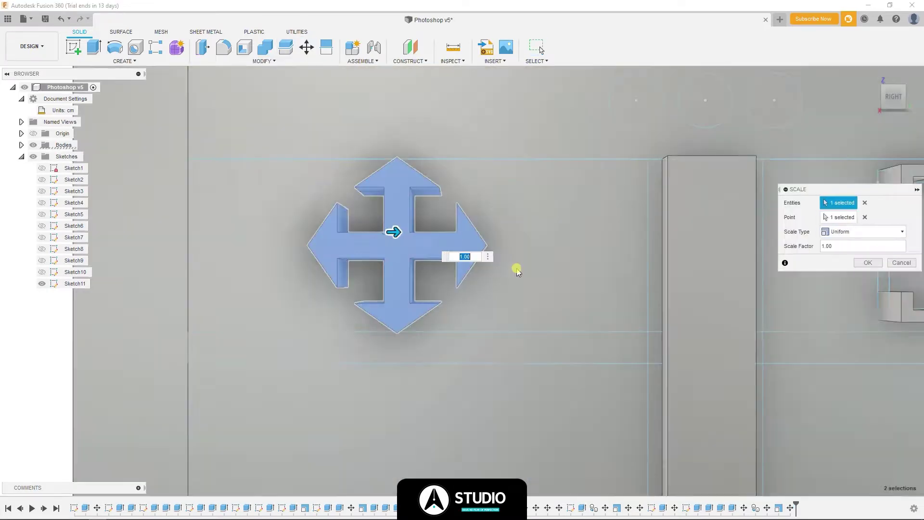
pyautogui.write('0.9')
pyautogui.press('Return')
# - In Sketch11, draw a 0.25 cm horizontal guide line on the panel
pyautogui.doubleClick(48, 284)
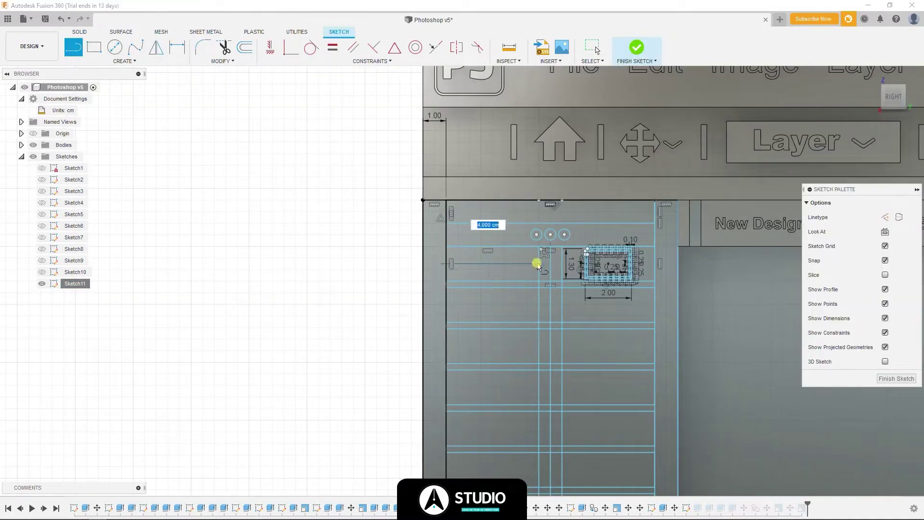
pyautogui.scroll(5, 481, 207)
pyautogui.scroll(-2, 529, 288)
pyautogui.click(576, 332)
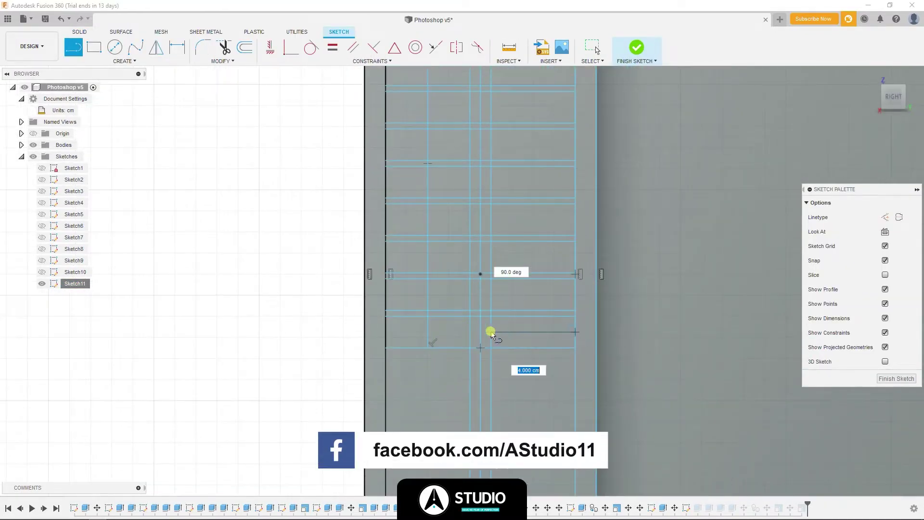
pyautogui.press('Return')
pyautogui.scroll(-3, 532, 231)
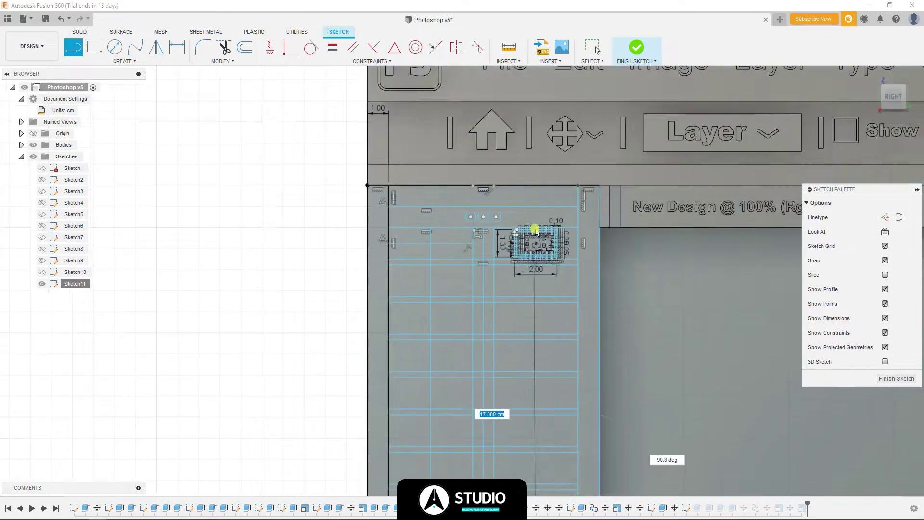
pyautogui.scroll(-2, 532, 227)
pyautogui.moveTo(532, 225)
pyautogui.mouseDown(button='middle')
pyautogui.moveTo(540, 260)
pyautogui.moveTo(465, 274)
pyautogui.mouseUp(button='middle')
pyautogui.scroll(-3, 518, 319)
pyautogui.scroll(-3, 526, 354)
pyautogui.scroll(5, 435, 241)
pyautogui.press('Escape')
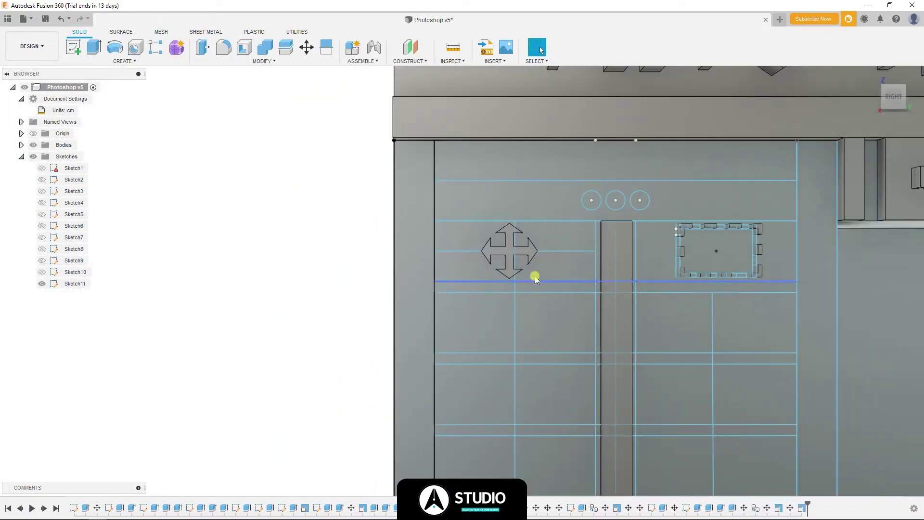
pyautogui.scroll(5, 533, 274)
# - Nudge the four-arrow icon copy 0.16 cm right along X
pyautogui.press('m')
pyautogui.click(470, 204)
pyautogui.moveTo(468, 285); pyautogui.dragTo(492, 285)
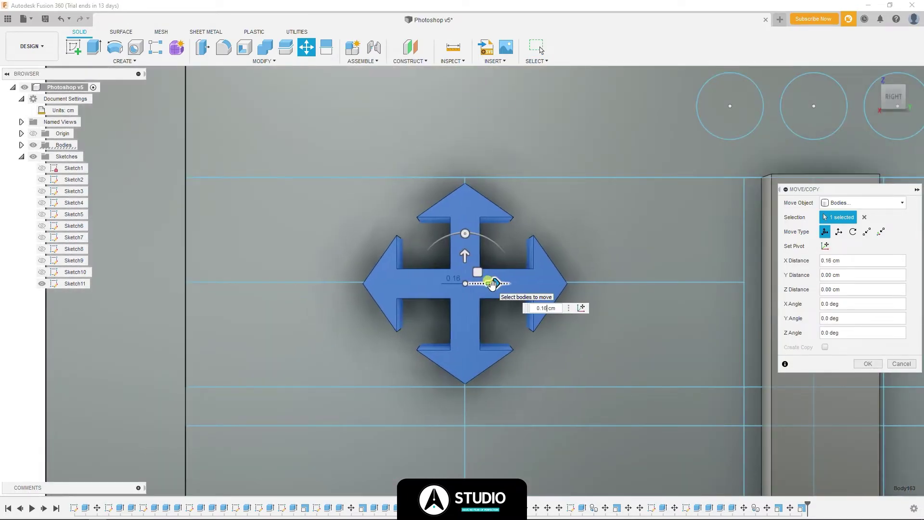
pyautogui.press('Return')
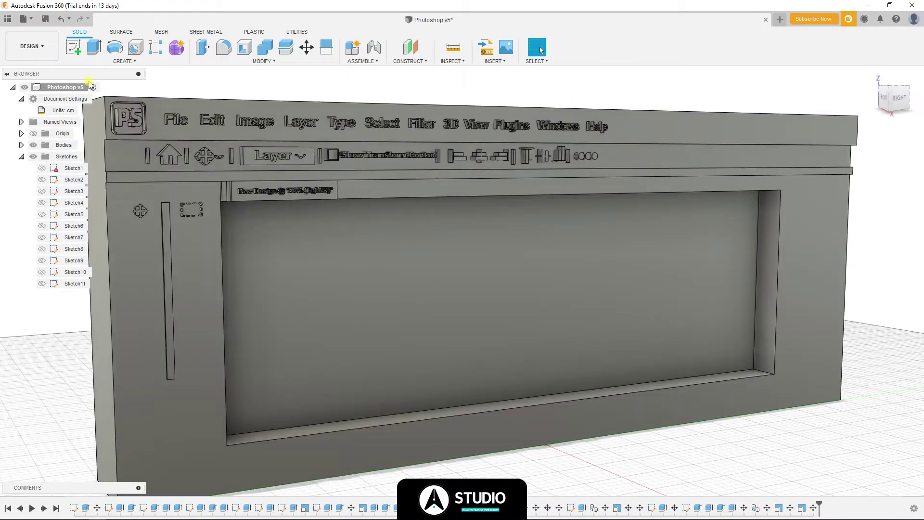
pyautogui.scroll(5, 281, 270)
pyautogui.scroll(-3, 420, 313)
# - Extrude the Sketch11 header strip profile 0.25 cm into a raised bar
pyautogui.scroll(-2, 423, 343)
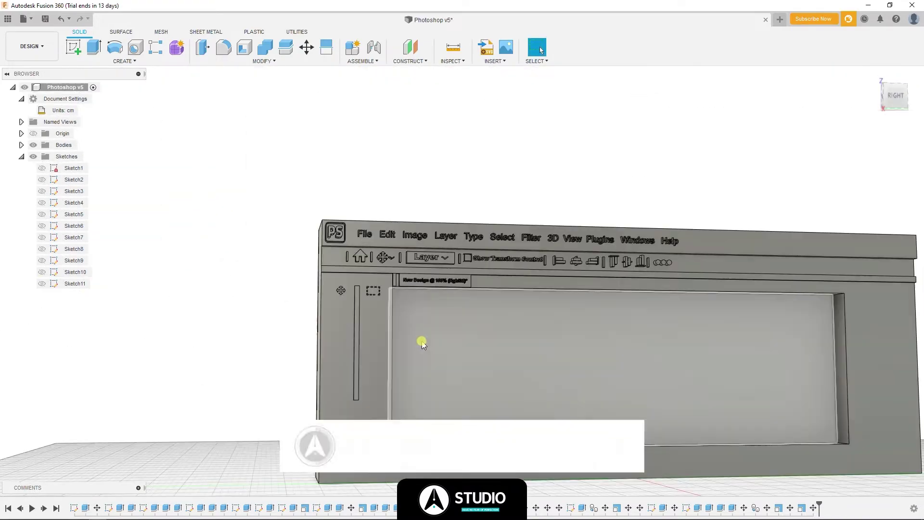
pyautogui.keyDown('shift'); pyautogui.moveTo(422, 343); pyautogui.dragTo(432, 380, button='middle'); pyautogui.keyUp('shift')
pyautogui.scroll(5, 432, 380)
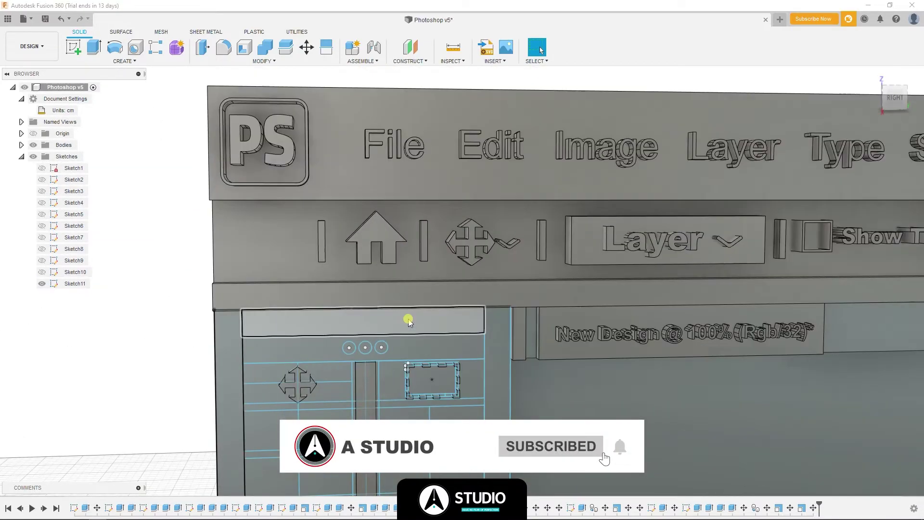
pyautogui.click(400, 337)
pyautogui.moveTo(407, 319)
pyautogui.keyDown('shift'); pyautogui.mouseDown(button='middle')
pyautogui.moveTo(399, 337)
pyautogui.moveTo(489, 268)
pyautogui.mouseUp(button='middle'); pyautogui.keyUp('shift')
pyautogui.press('e')
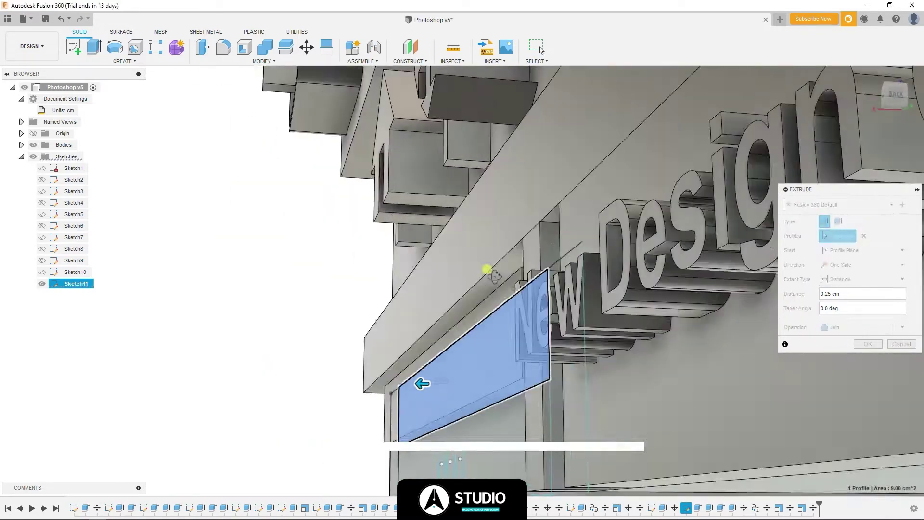
pyautogui.press('Return')
# - Move the header bar's narrow end face, undoing an accidental sketch
pyautogui.keyDown('shift'); pyautogui.moveTo(452, 351); pyautogui.dragTo(302, 330, button='middle'); pyautogui.keyUp('shift')
pyautogui.click(302, 331)
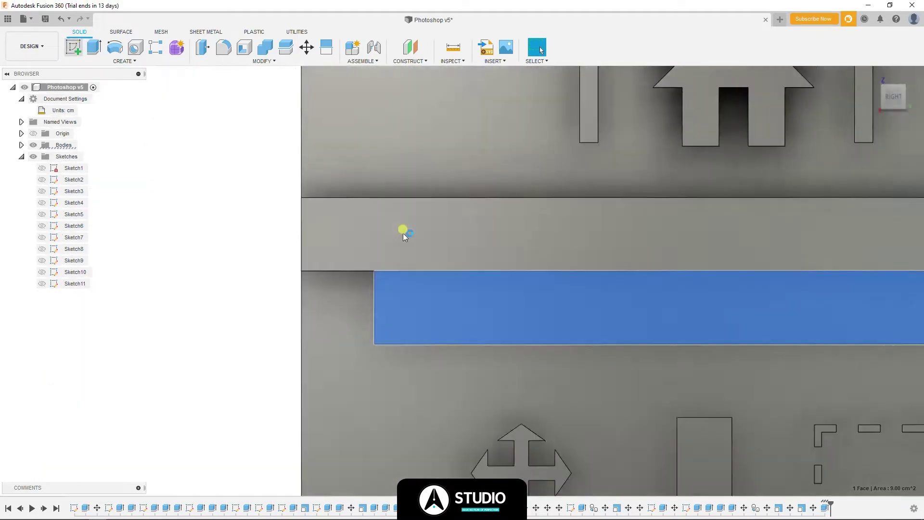
pyautogui.keyDown('shift'); pyautogui.moveTo(473, 319); pyautogui.dragTo(414, 313, button='middle'); pyautogui.keyUp('shift')
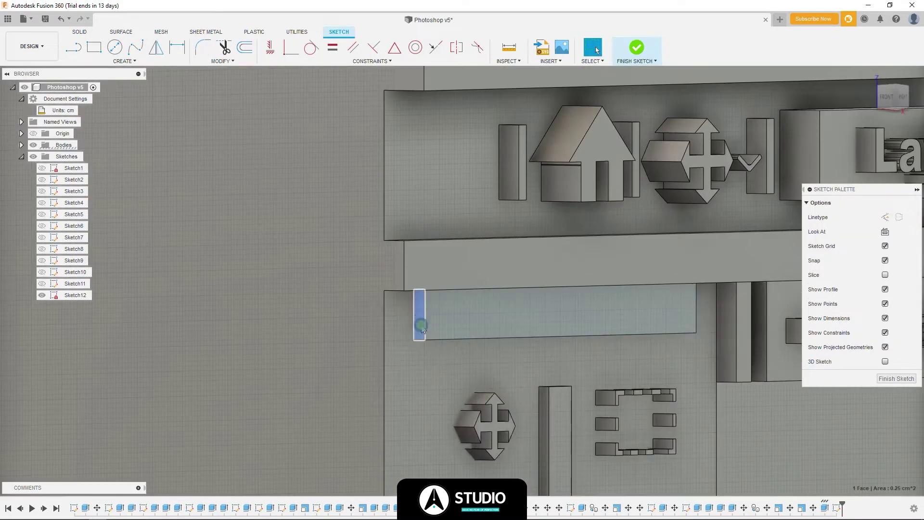
pyautogui.hotkey('ctrl', 'z')
pyautogui.press('m')
pyautogui.click(859, 350)
# - Move the bar's side face and undo an accidental sketch on its long face
pyautogui.moveTo(860, 350)
pyautogui.keyDown('shift'); pyautogui.mouseDown(button='middle')
pyautogui.moveTo(650, 319)
pyautogui.moveTo(719, 311)
pyautogui.moveTo(732, 350)
pyautogui.moveTo(671, 316)
pyautogui.mouseUp(button='middle'); pyautogui.keyUp('shift')
pyautogui.click(719, 310)
pyautogui.press('m')
pyautogui.press('Return')
pyautogui.click(671, 315)
pyautogui.click(80, 62)
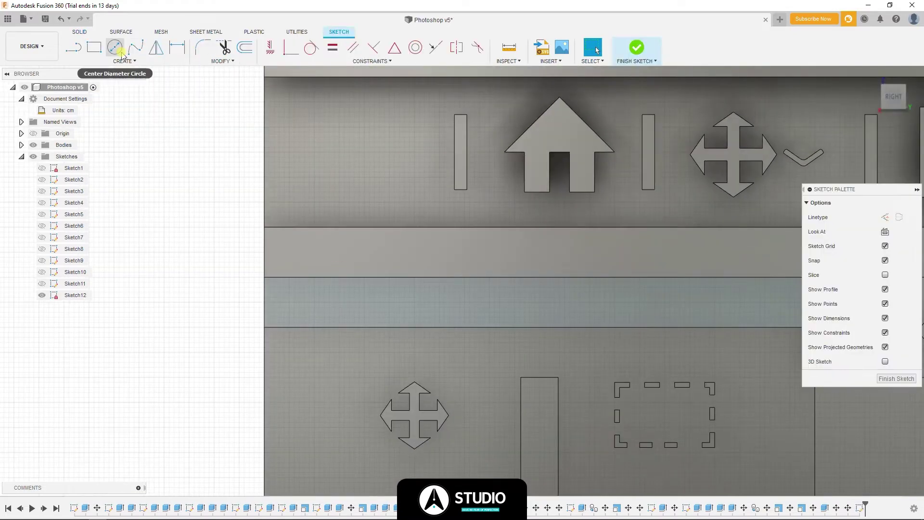
pyautogui.scroll(-3, 687, 287)
pyautogui.hotkey('ctrl', 'z')
pyautogui.keyDown('shift'); pyautogui.moveTo(532, 256); pyautogui.dragTo(763, 159, button='middle'); pyautogui.keyUp('shift')
# - Copy the chevron body onto the header bar's left end
pyautogui.press('m')
pyautogui.scroll(5, 746, 153)
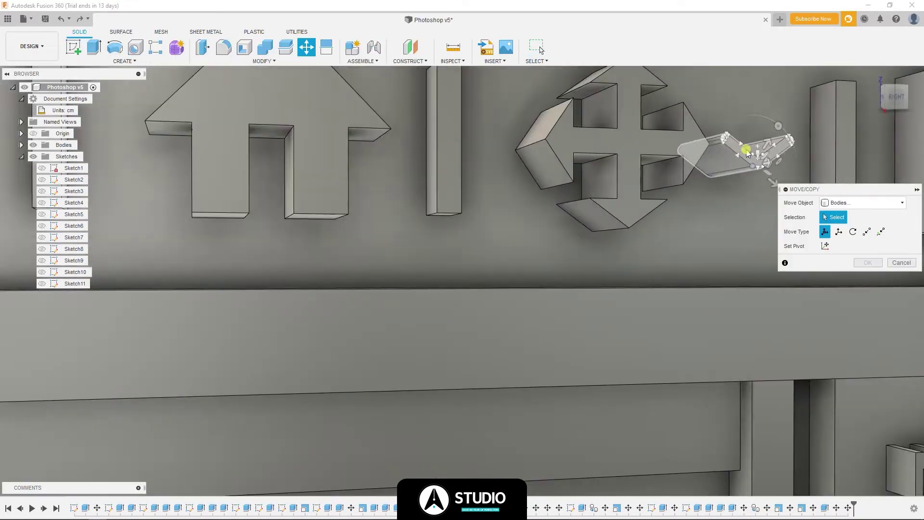
pyautogui.click(724, 140)
pyautogui.scroll(-5, 725, 139)
pyautogui.scroll(4, 557, 222)
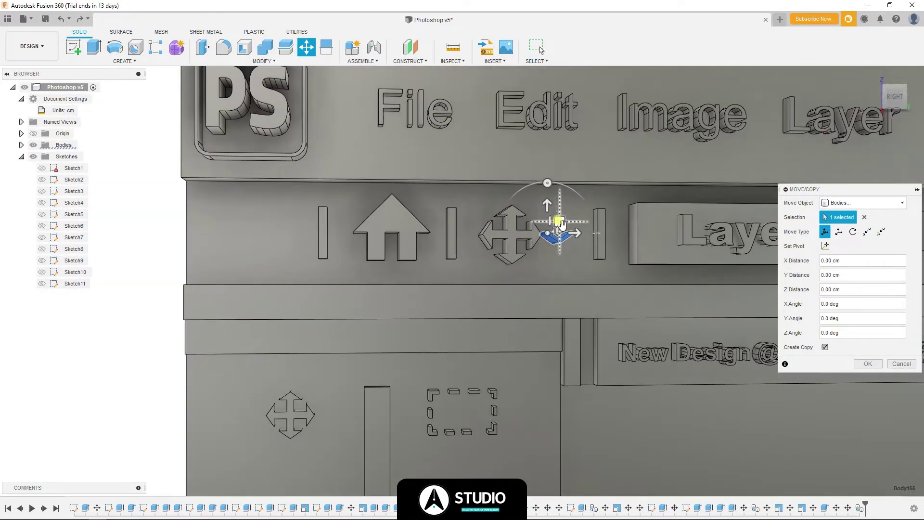
pyautogui.moveTo(557, 222)
pyautogui.mouseDown()
pyautogui.moveTo(346, 323)
pyautogui.moveTo(296, 319)
pyautogui.mouseUp()
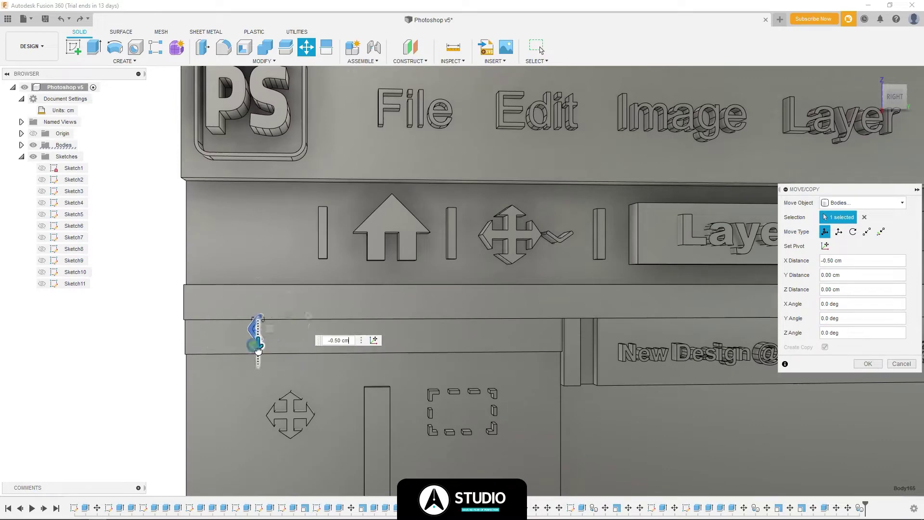
# - Adjust the chevron copy's depth and position along the bar
pyautogui.moveTo(258, 350)
pyautogui.mouseDown(button='middle')
pyautogui.moveTo(404, 236)
pyautogui.moveTo(511, 194)
pyautogui.mouseUp(button='middle')
pyautogui.scroll(3, 404, 236)
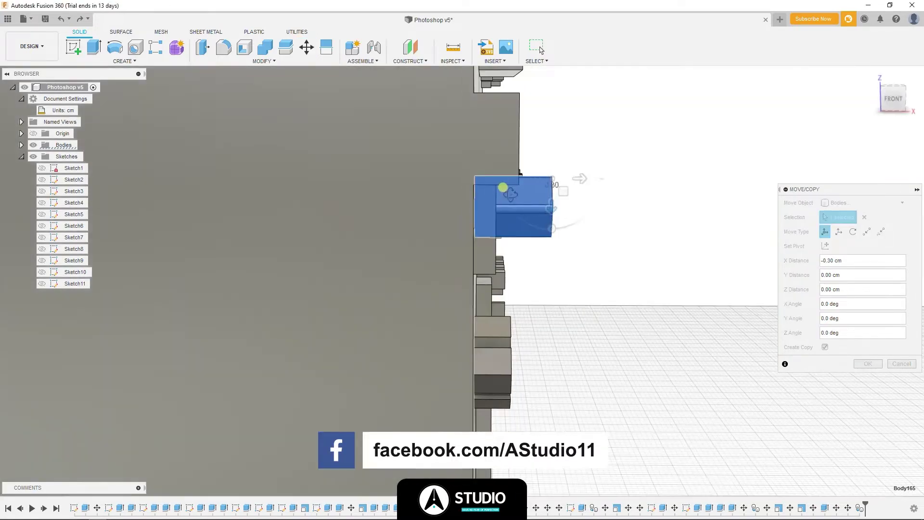
pyautogui.moveTo(510, 194); pyautogui.dragTo(530, 178)
pyautogui.moveTo(530, 178)
pyautogui.keyDown('shift'); pyautogui.mouseDown(button='middle')
pyautogui.moveTo(515, 186)
pyautogui.moveTo(527, 175)
pyautogui.mouseUp(button='middle'); pyautogui.keyUp('shift')
pyautogui.scroll(3, 530, 208)
pyautogui.moveTo(488, 193)
pyautogui.mouseDown()
pyautogui.moveTo(487, 207)
pyautogui.moveTo(419, 203)
pyautogui.mouseUp()
pyautogui.press('Return')
# - Add a second chevron copy to form a double chevron
pyautogui.click(413, 202)
pyautogui.press('m')
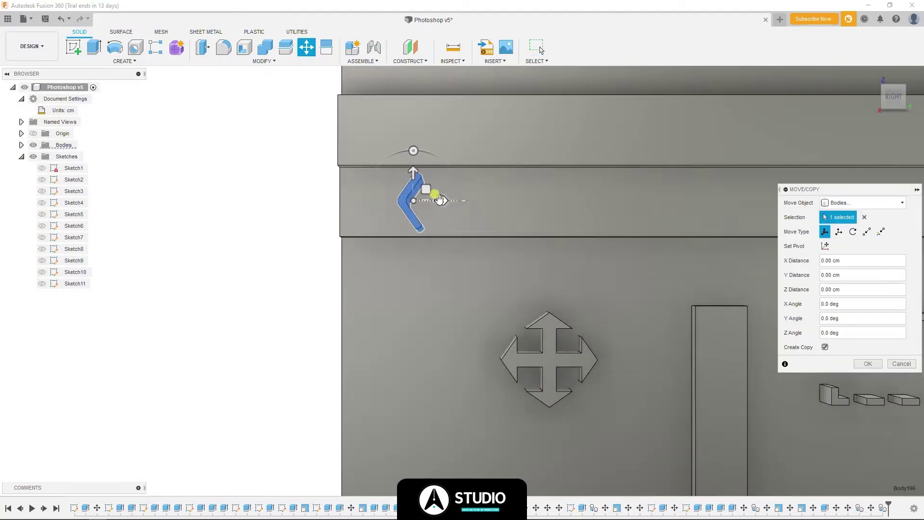
pyautogui.click(868, 363)
# - Extrude the three Sketch11 circles atop the tool column into raised dots
pyautogui.keyDown('shift'); pyautogui.moveTo(558, 288); pyautogui.dragTo(540, 291, button='middle'); pyautogui.keyUp('shift')
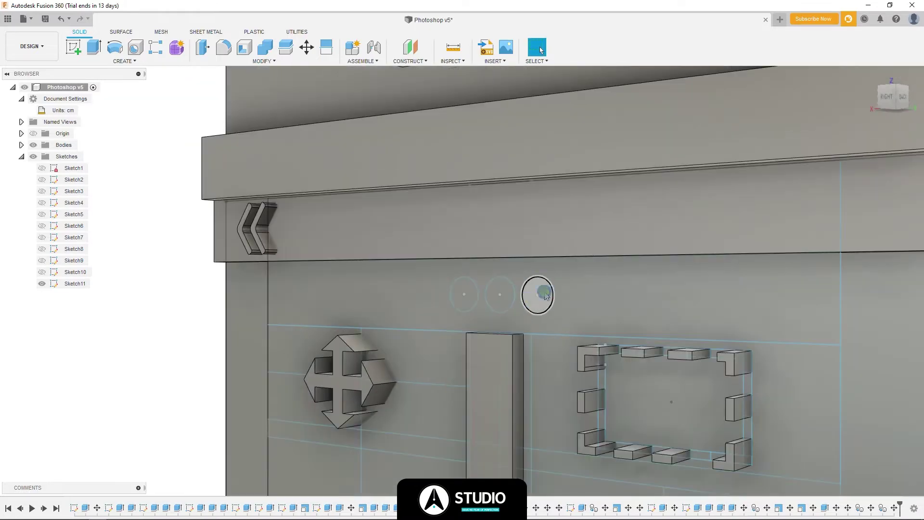
pyautogui.click(538, 294)
pyautogui.keyDown('shift'); pyautogui.click(500, 295); pyautogui.keyUp('shift')
pyautogui.keyDown('shift'); pyautogui.click(465, 289); pyautogui.keyUp('shift')
pyautogui.press('e')
pyautogui.click(866, 347)
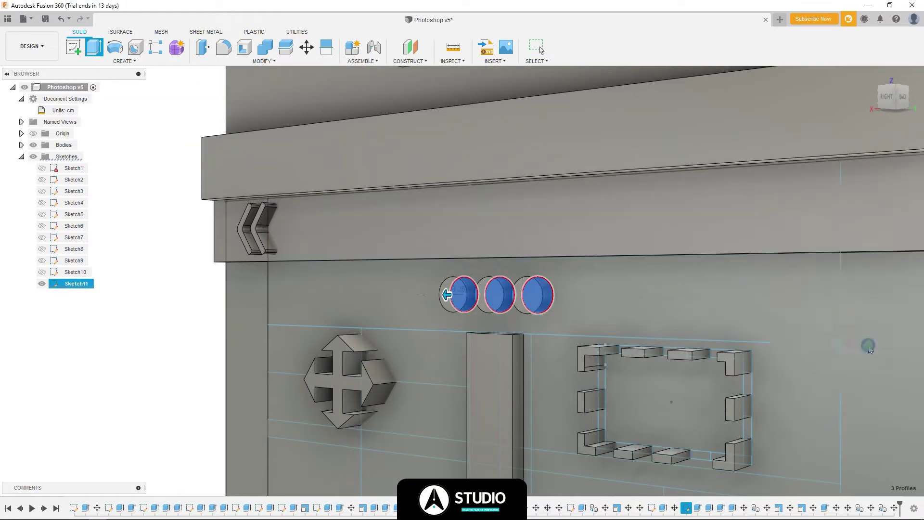
pyautogui.click(882, 99)
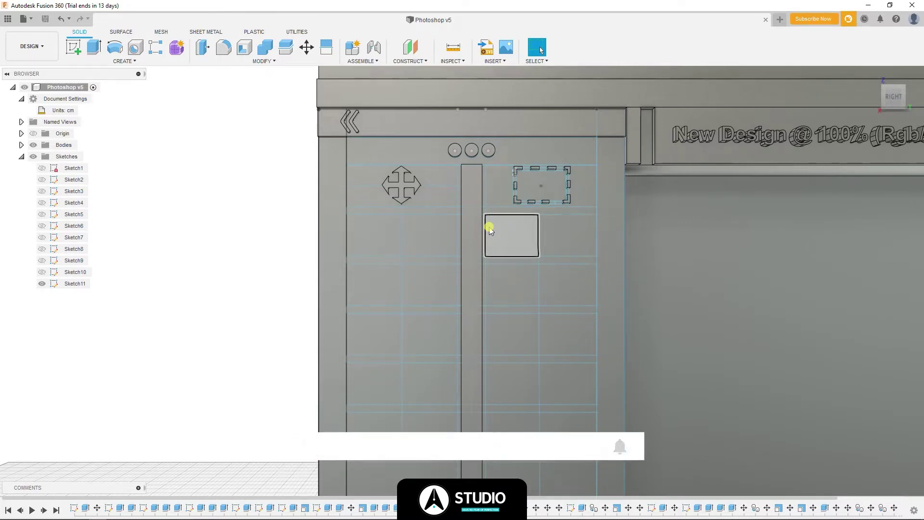
# - In Sketch11, draw a 1.4 × 0.3 cm center rectangle for the wand handle
pyautogui.doubleClick(48, 285)
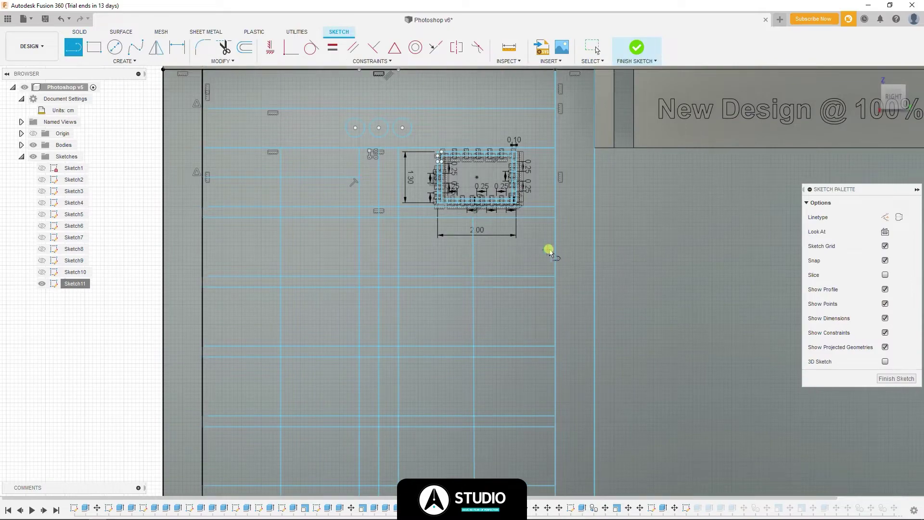
pyautogui.press('r')
pyautogui.scroll(3, 490, 207)
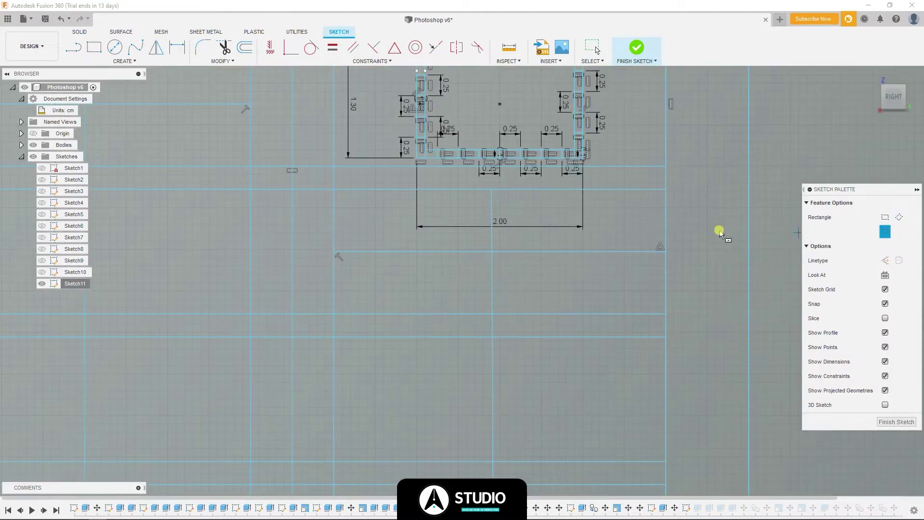
pyautogui.click(502, 189)
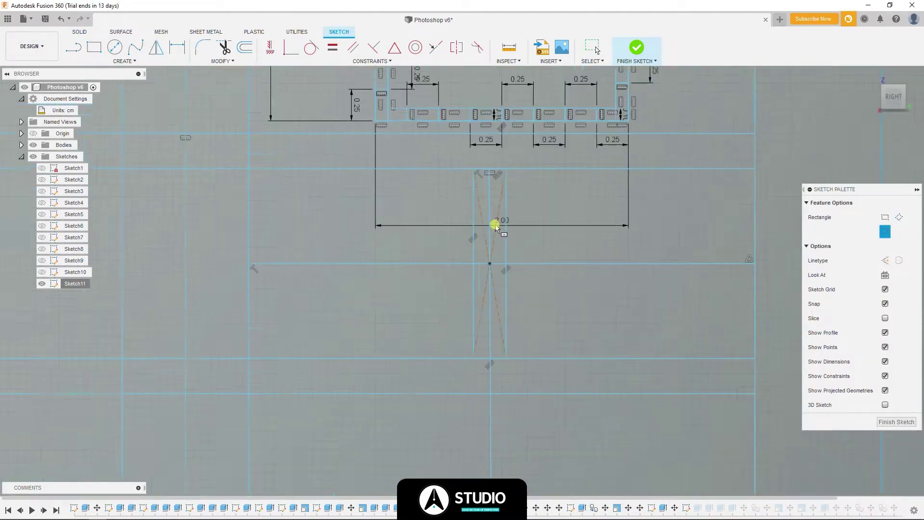
pyautogui.scroll(3, 495, 222)
pyautogui.press('Escape')
pyautogui.press('Escape')
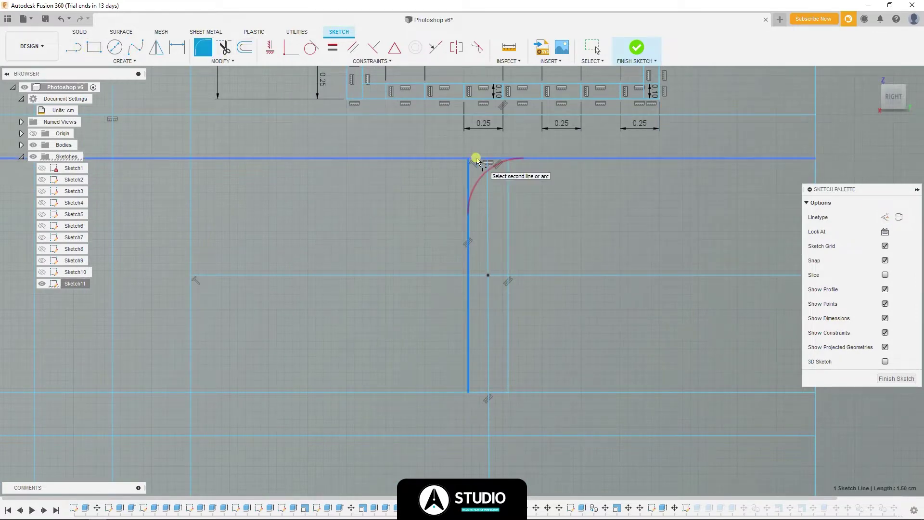
pyautogui.scroll(4, 476, 160)
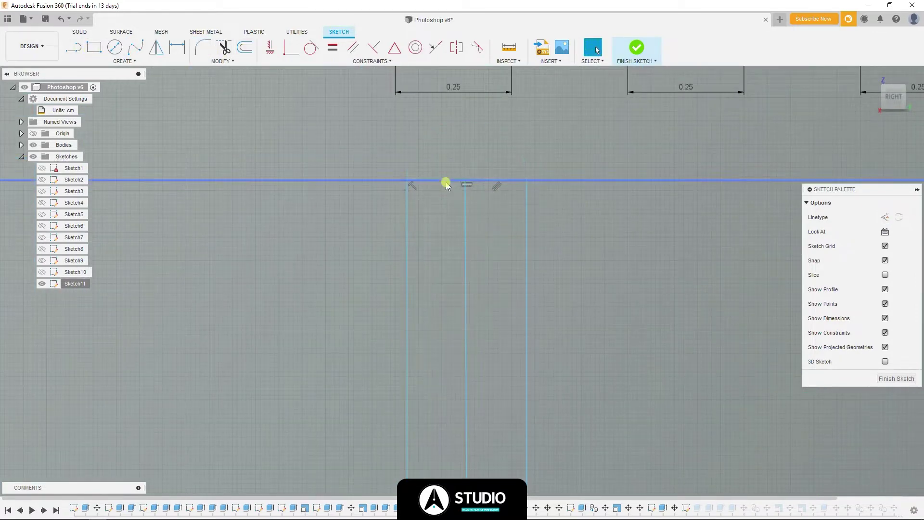
pyautogui.scroll(-4, 446, 185)
pyautogui.press('r')
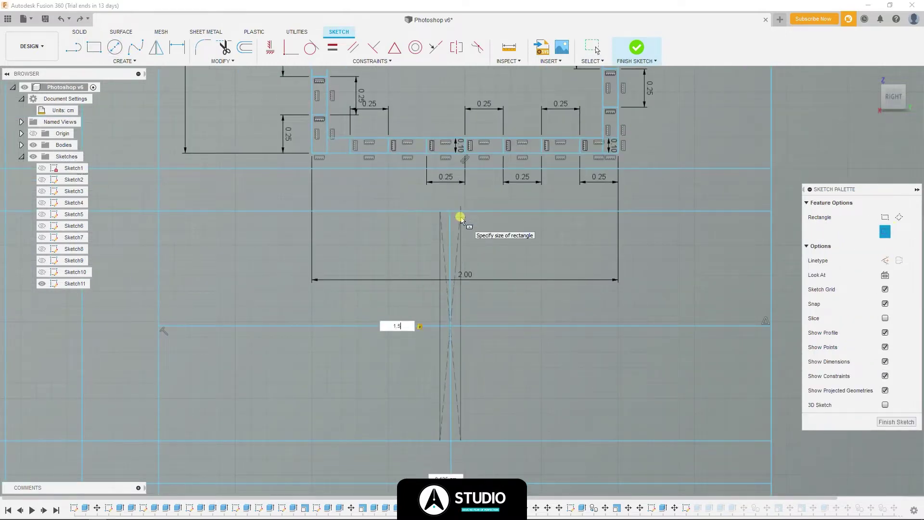
pyautogui.write('1.4')
pyautogui.press('Tab')
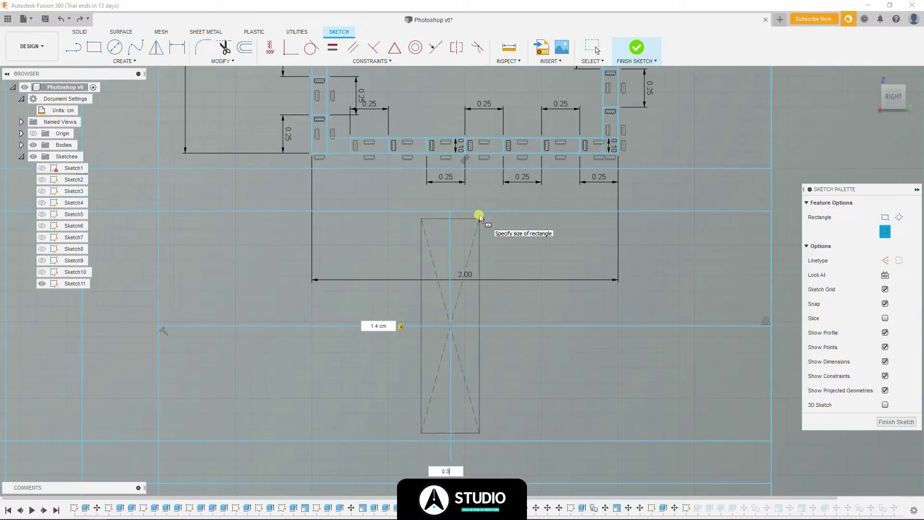
pyautogui.press('Return')
pyautogui.press('Escape')
# - Delete the rectangle's diagonal and round its corners with a 0.05 cm fillet
pyautogui.click(437, 257)
pyautogui.press('Delete')
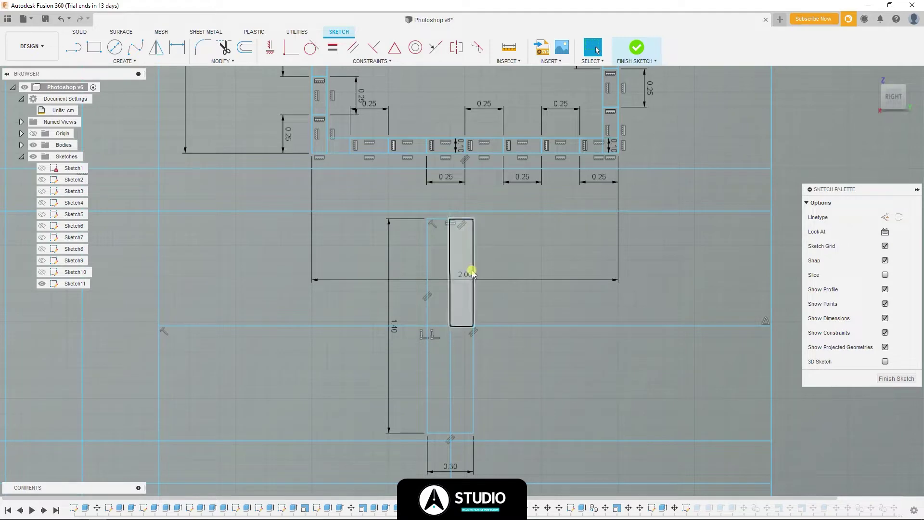
pyautogui.scroll(2, 472, 274)
pyautogui.press('f')
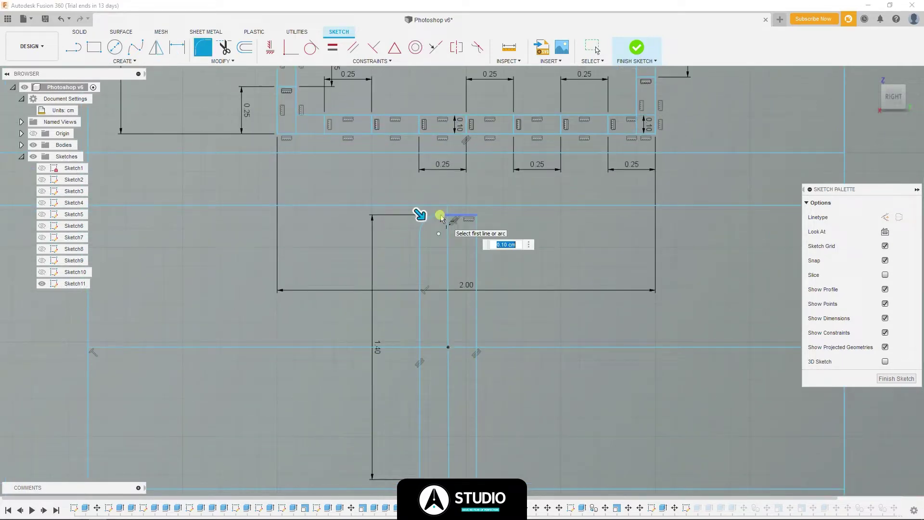
pyautogui.scroll(1, 470, 245)
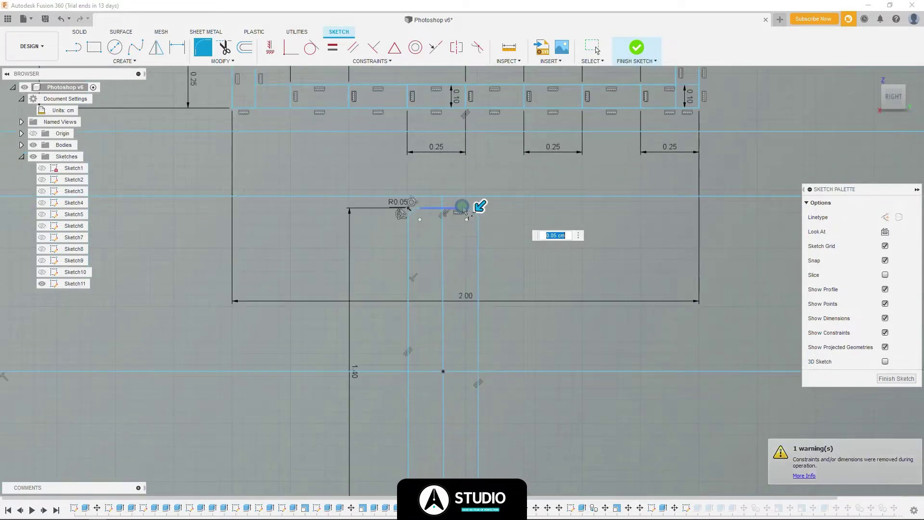
pyautogui.moveTo(479, 207); pyautogui.dragTo(489, 15, button='middle')
pyautogui.click(420, 231)
pyautogui.scroll(-3, 423, 289)
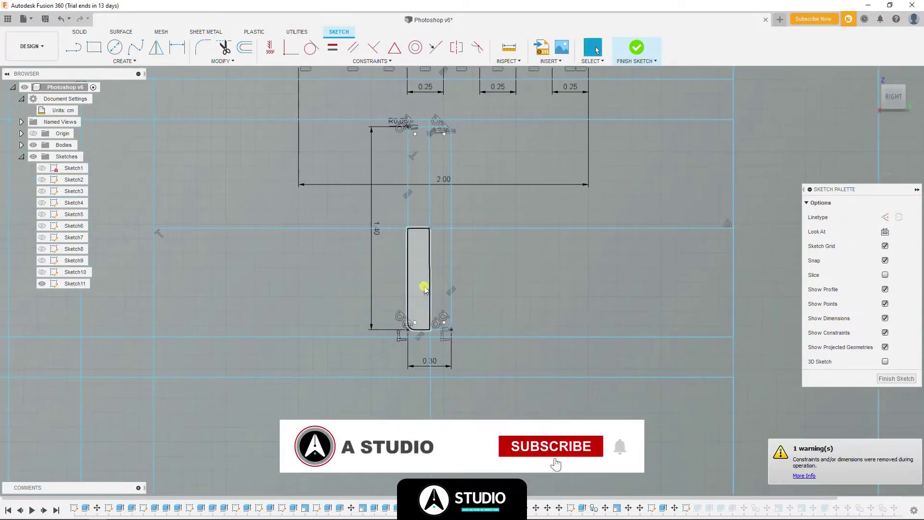
pyautogui.scroll(2, 390, 211)
pyautogui.scroll(-1, 423, 398)
pyautogui.scroll(2, 440, 265)
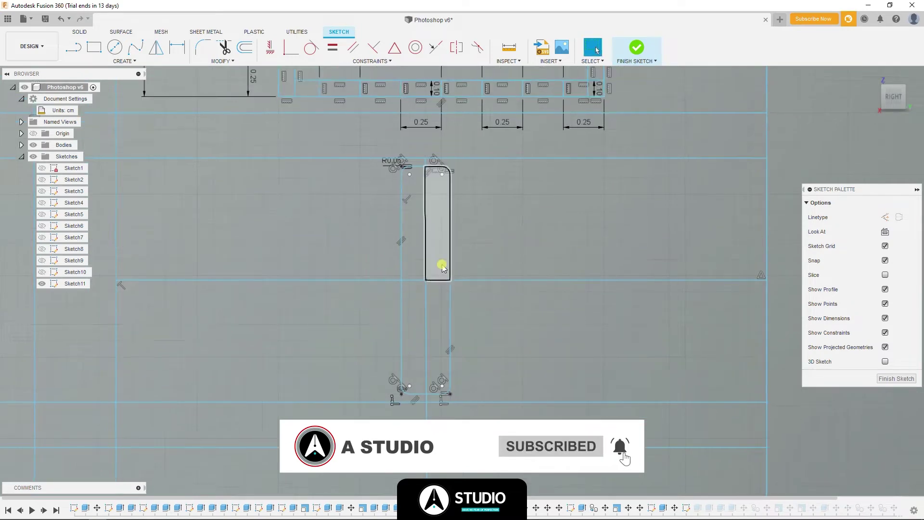
pyautogui.scroll(-1, 423, 278)
# - Draw a small two-point rectangle near the slot top and delete its 0.40 dimension
pyautogui.click(93, 46)
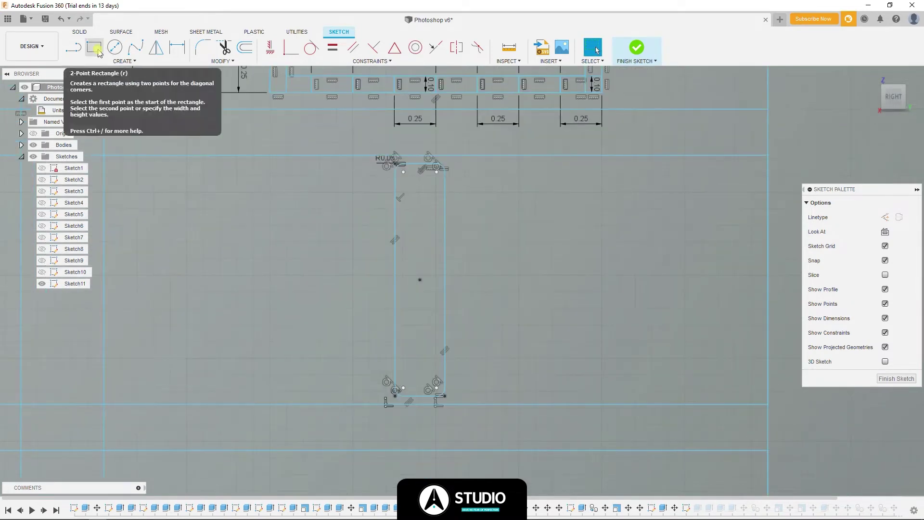
pyautogui.click(437, 171)
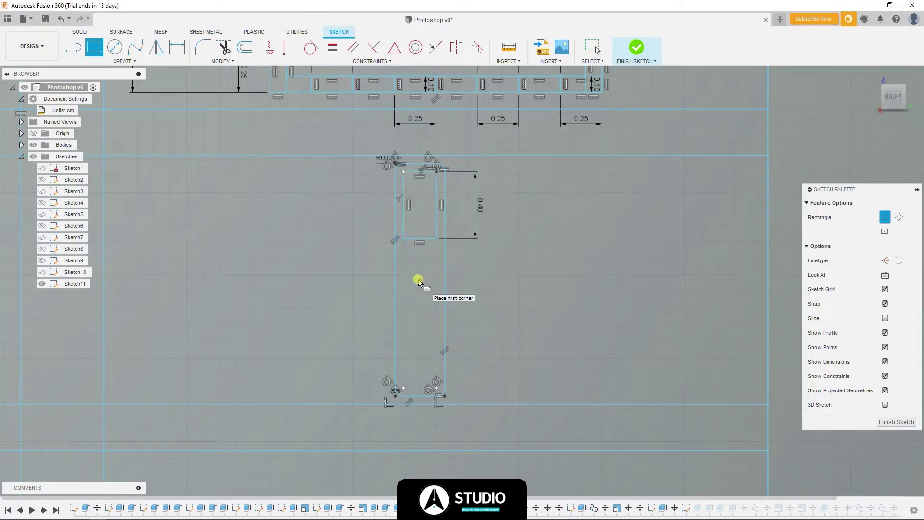
pyautogui.press('Escape')
pyautogui.scroll(-1, 427, 330)
pyautogui.scroll(2, 419, 289)
pyautogui.click(471, 246)
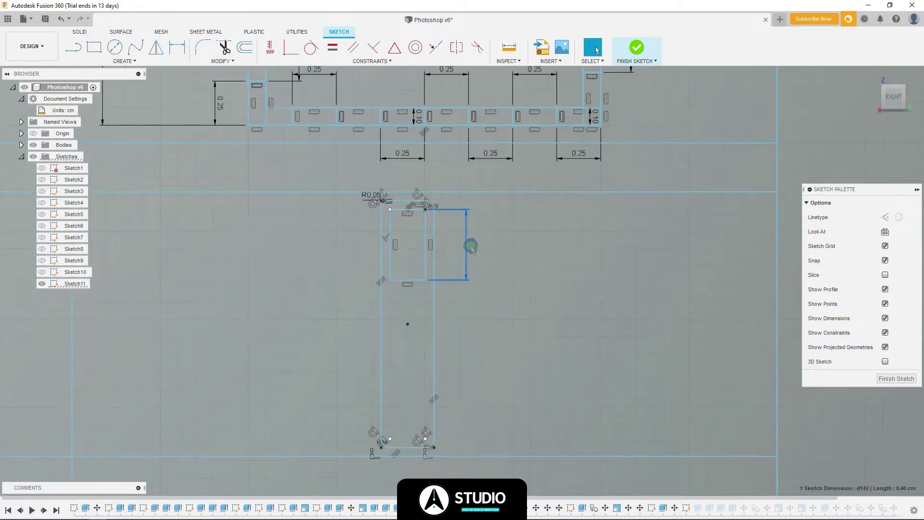
pyautogui.press('Delete')
# - Finish the small rectangle and rotate it -45° with Move/Copy
pyautogui.press('l')
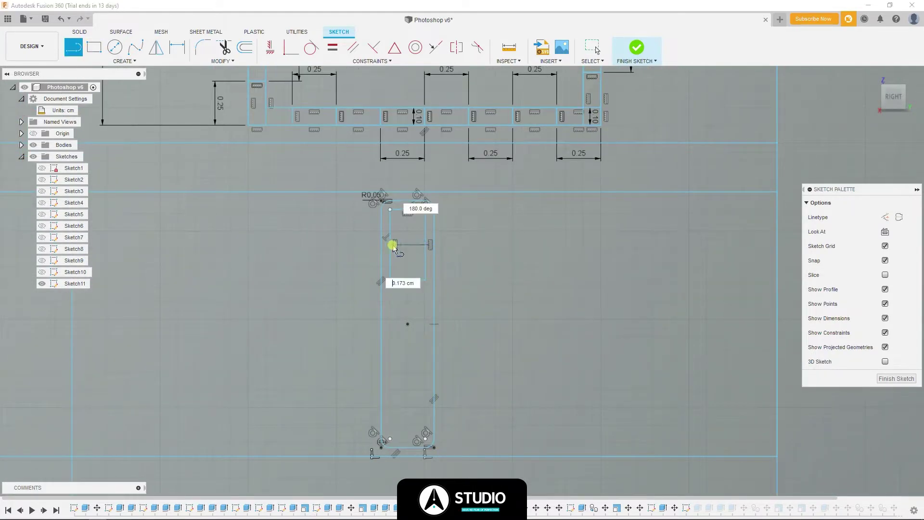
pyautogui.click(408, 244)
pyautogui.click(98, 51)
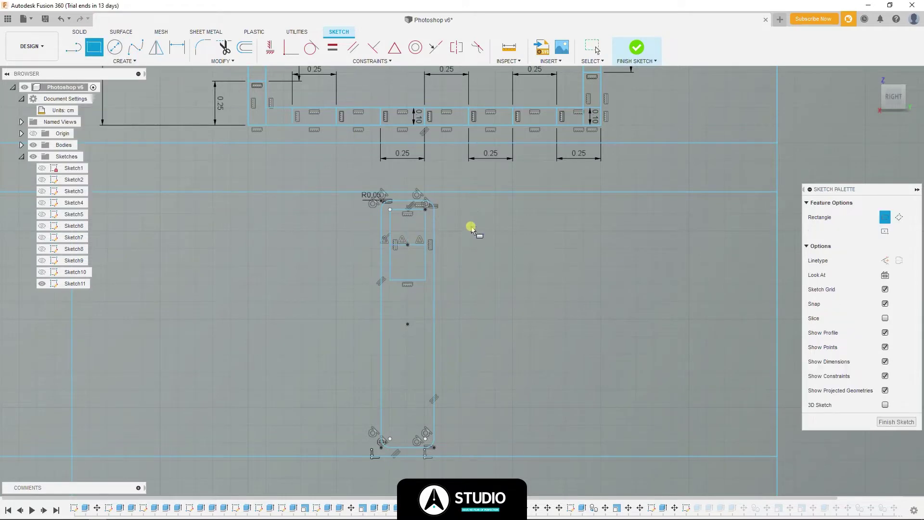
pyautogui.click(461, 251)
pyautogui.press('m')
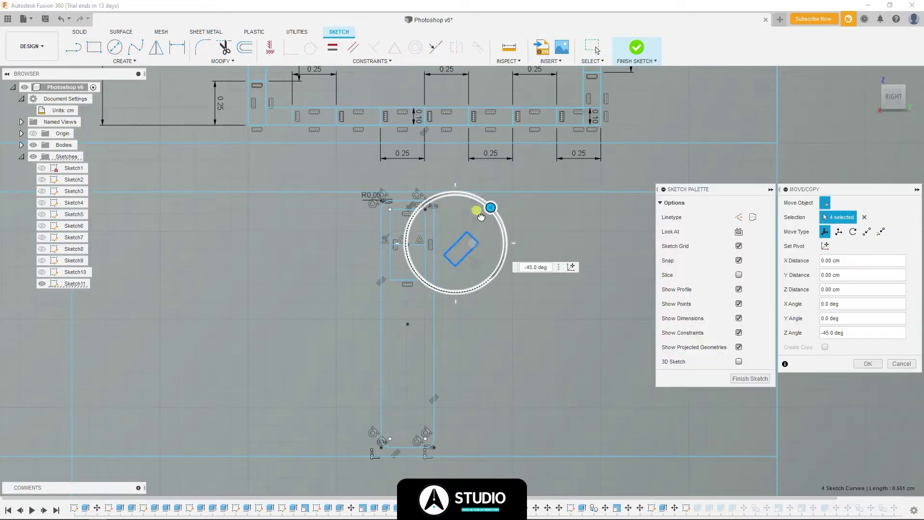
pyautogui.moveTo(466, 237); pyautogui.dragTo(483, 236)
pyautogui.click(868, 363)
# - Try a 4-copy circular pattern around the slot centre with symmetric spacing, then cancel it
pyautogui.click(125, 61)
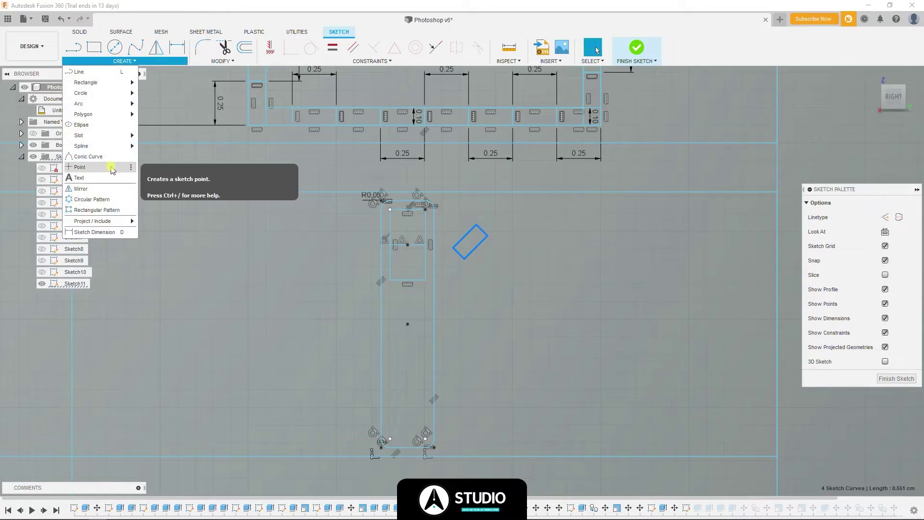
pyautogui.click(111, 166)
pyautogui.click(404, 245)
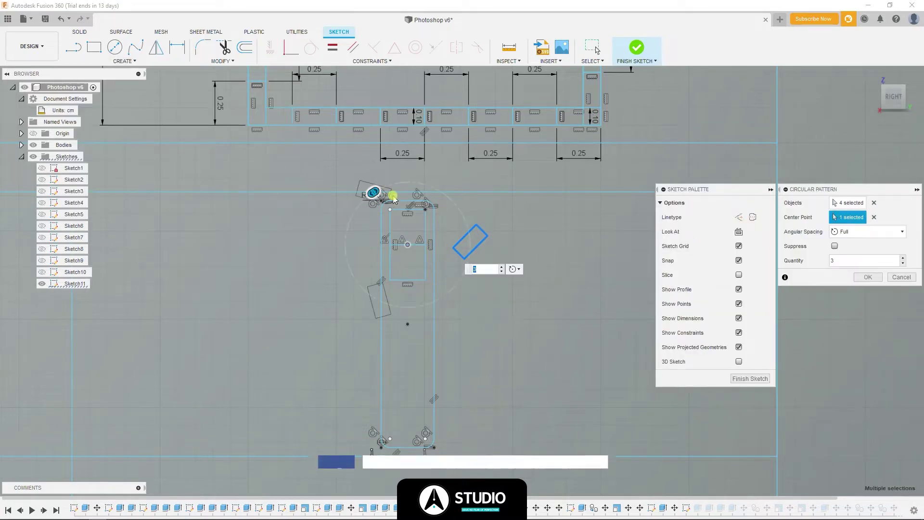
pyautogui.write('4')
pyautogui.click(869, 231)
pyautogui.click(870, 254)
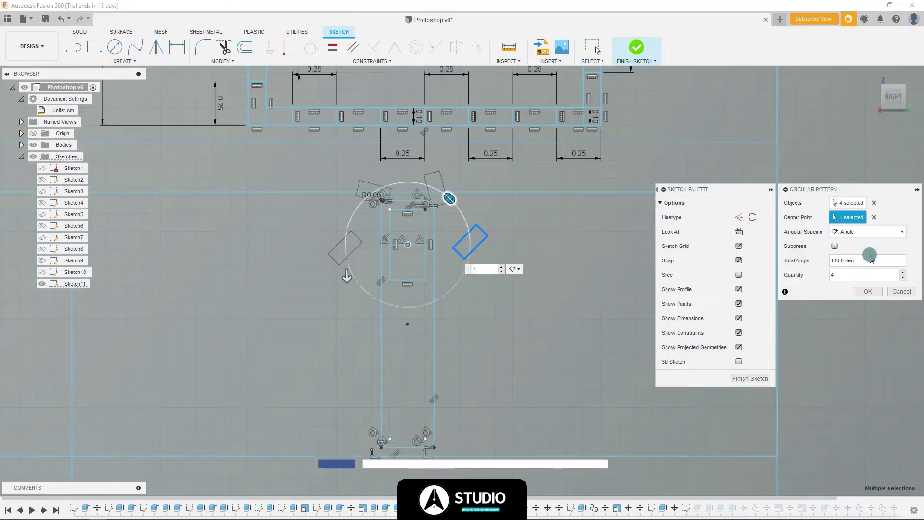
pyautogui.click(867, 232)
pyautogui.click(851, 266)
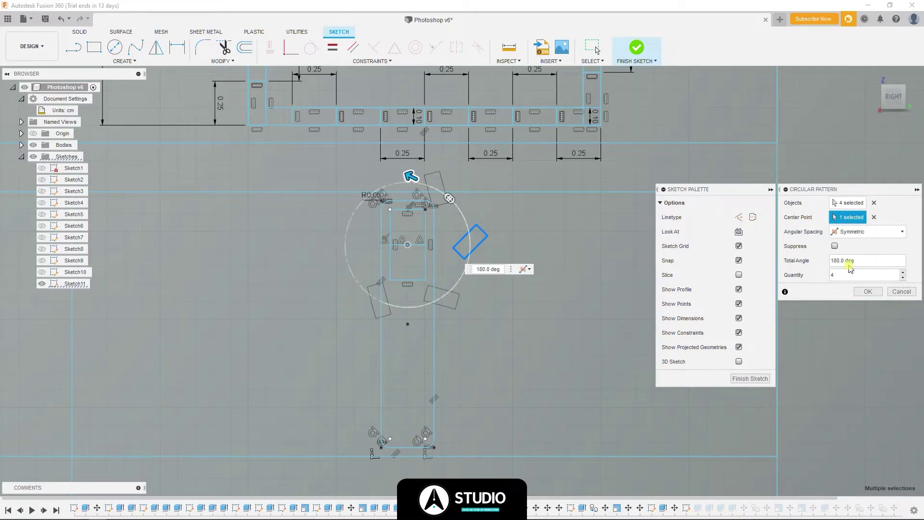
pyautogui.click(851, 255)
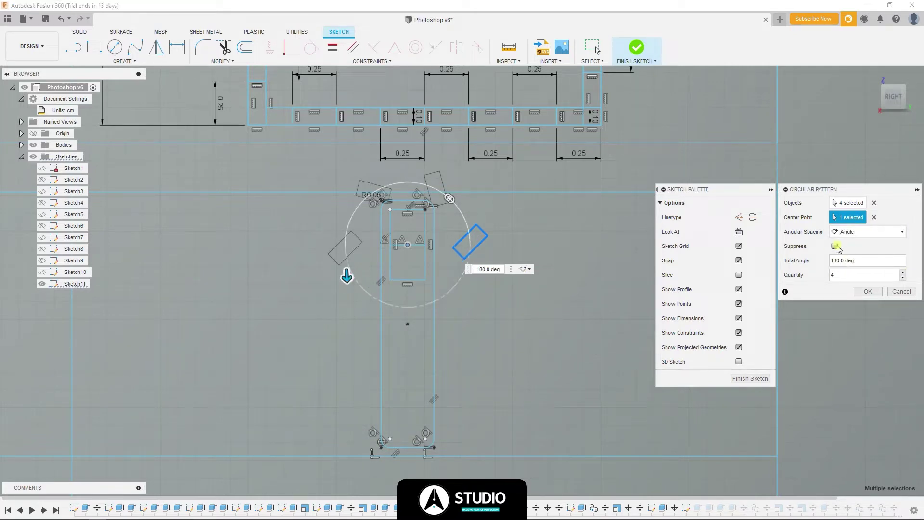
pyautogui.click(892, 293)
# - Retry a circular pattern on the tilted rectangle and cancel it again
pyautogui.press('m')
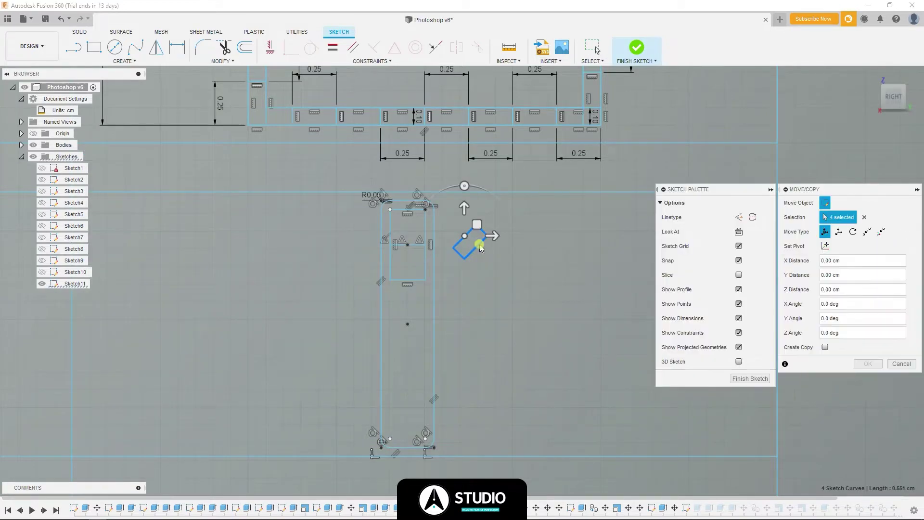
pyautogui.click(124, 61)
pyautogui.click(139, 196)
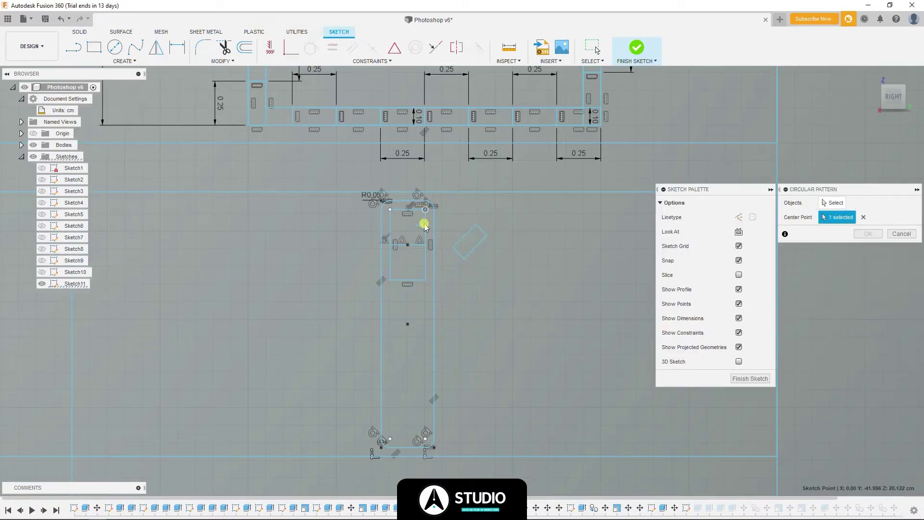
pyautogui.moveTo(424, 226); pyautogui.dragTo(496, 262)
pyautogui.press('Escape')
# - Copy-rotate a second tilted rectangle and shift it up and left
pyautogui.press('m')
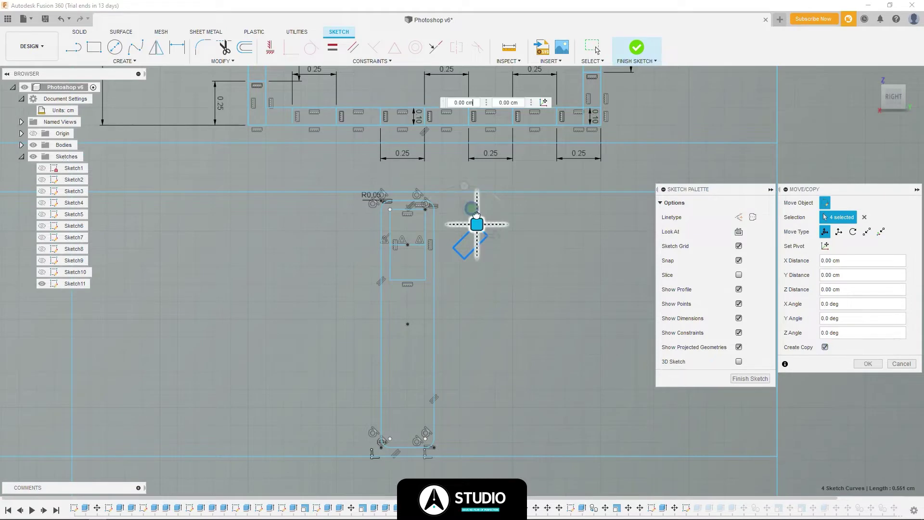
pyautogui.moveTo(476, 215); pyautogui.dragTo(428, 134)
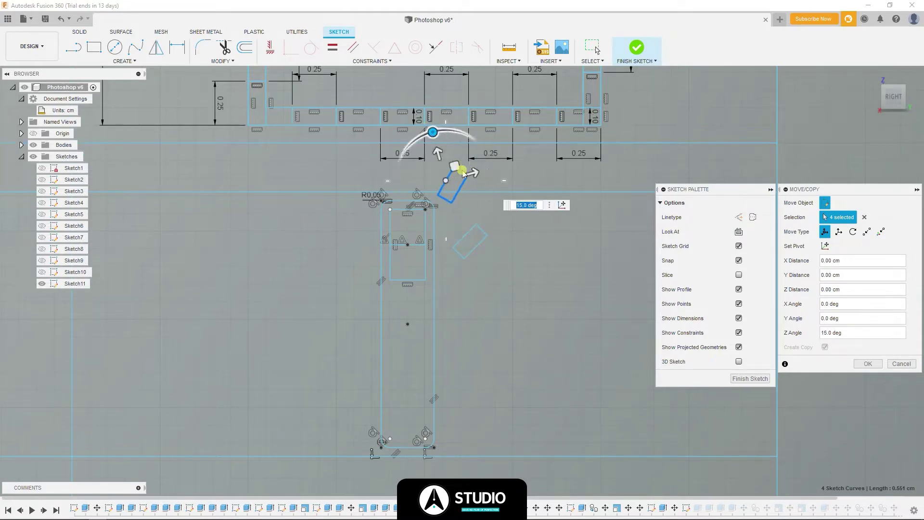
pyautogui.moveTo(462, 171); pyautogui.dragTo(451, 165)
pyautogui.click(428, 124)
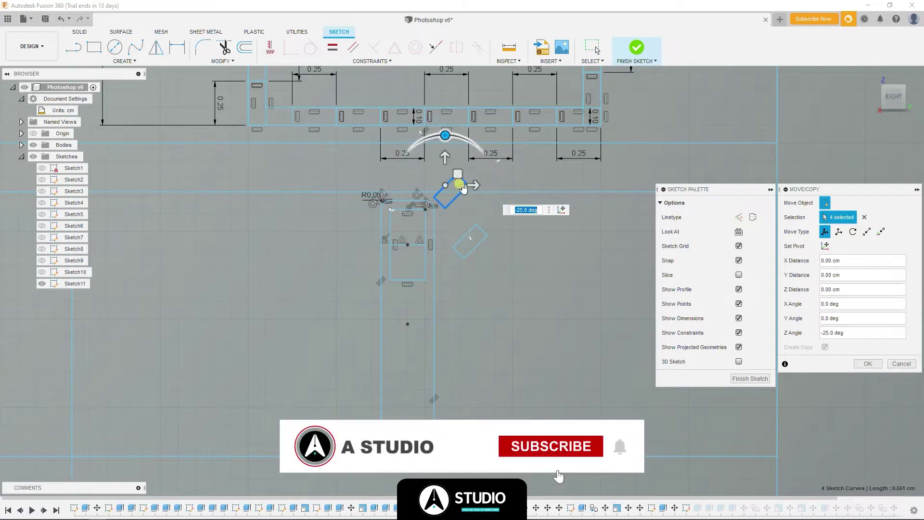
pyautogui.press('Return')
# - Tilt the lower rectangle downward and draw a vertical mirror line
pyautogui.press('m')
pyautogui.moveTo(481, 219); pyautogui.dragTo(493, 228)
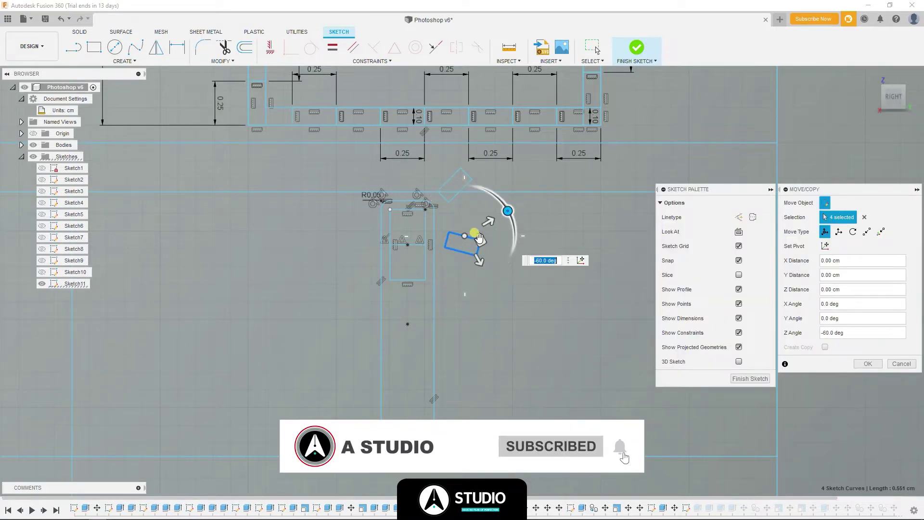
pyautogui.press('Return')
pyautogui.click(407, 363)
pyautogui.press('Escape')
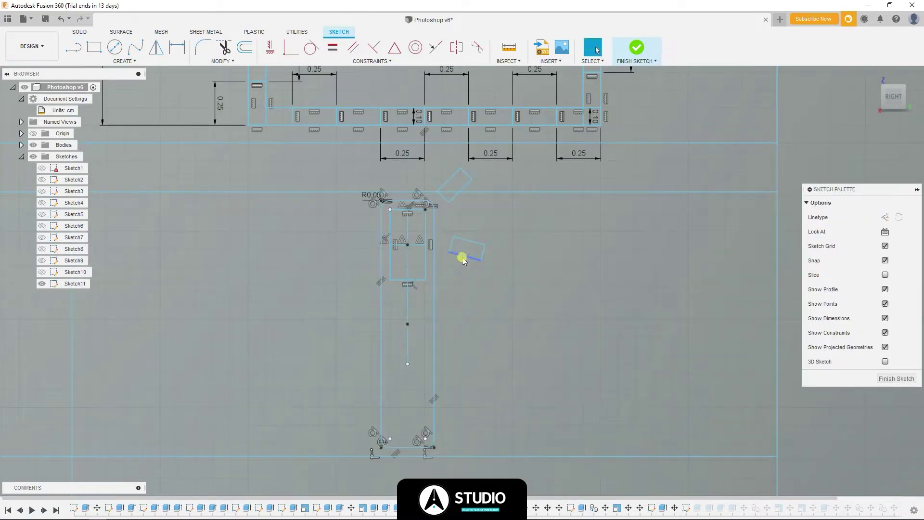
# - Mirror both tilted rectangles across the vertical line
pyautogui.moveTo(433, 164); pyautogui.dragTo(494, 270)
pyautogui.click(125, 61)
pyautogui.click(97, 190)
pyautogui.click(428, 245)
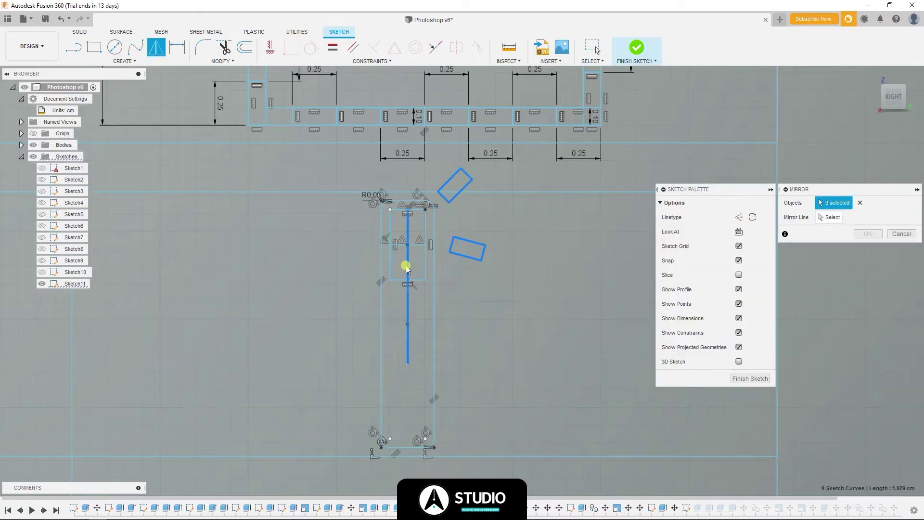
pyautogui.click(865, 234)
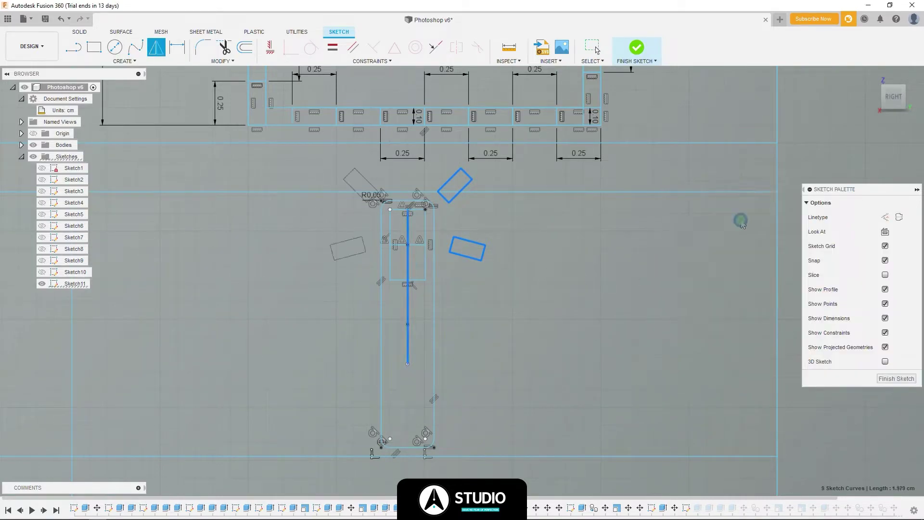
pyautogui.scroll(1, 447, 212)
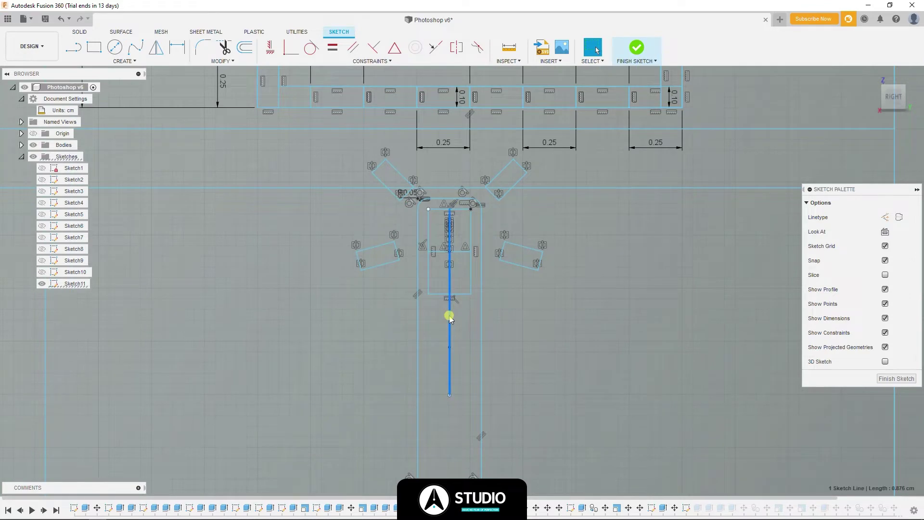
pyautogui.press('Escape')
# - Select all four tilted rectangles and raise them slightly
pyautogui.press('r')
pyautogui.press('Escape')
pyautogui.moveTo(451, 197); pyautogui.dragTo(443, 142, button='middle')
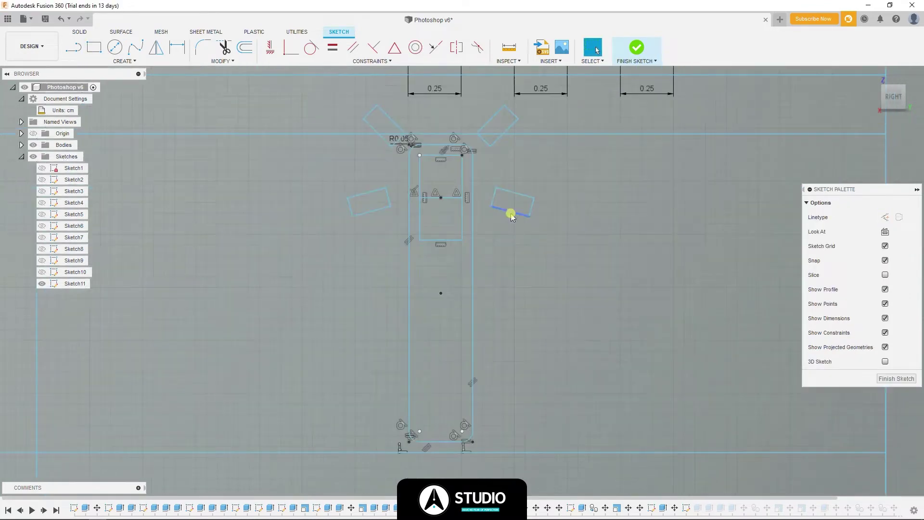
pyautogui.keyDown('shift'); pyautogui.click(513, 202); pyautogui.keyUp('shift')
pyautogui.keyDown('shift'); pyautogui.click(381, 126); pyautogui.keyUp('shift')
pyautogui.press('m')
pyautogui.moveTo(506, 164); pyautogui.dragTo(505, 154)
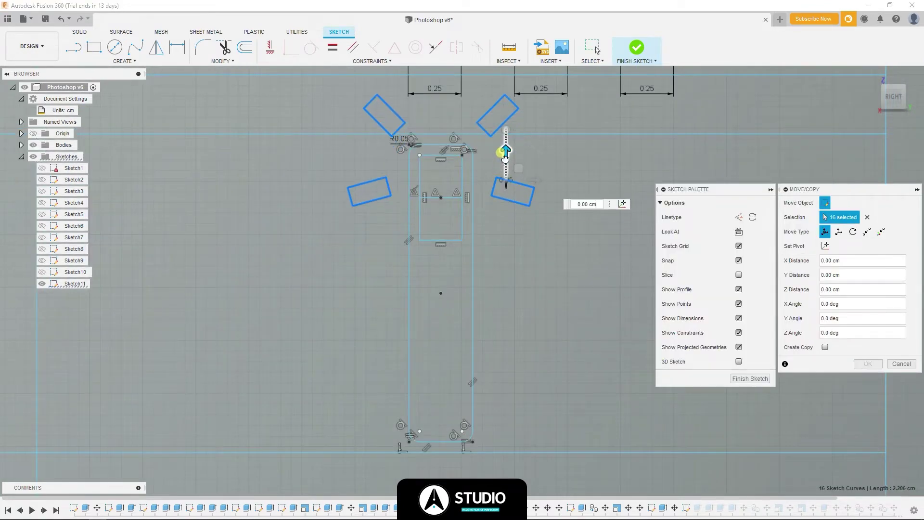
pyautogui.click(854, 364)
# - Lower the inner rectangle and the upper tilted rectangles by 0.60 cm
pyautogui.scroll(-2, 458, 200)
pyautogui.click(437, 196)
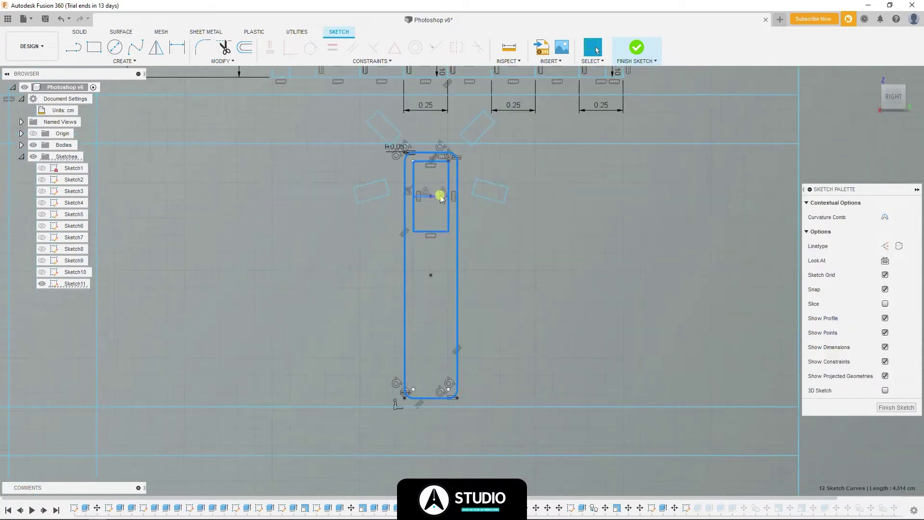
pyautogui.keyDown('shift'); pyautogui.click(476, 138); pyautogui.keyUp('shift')
pyautogui.keyDown('shift'); pyautogui.click(389, 137); pyautogui.keyUp('shift')
pyautogui.moveTo(413, 166); pyautogui.dragTo(668, 297)
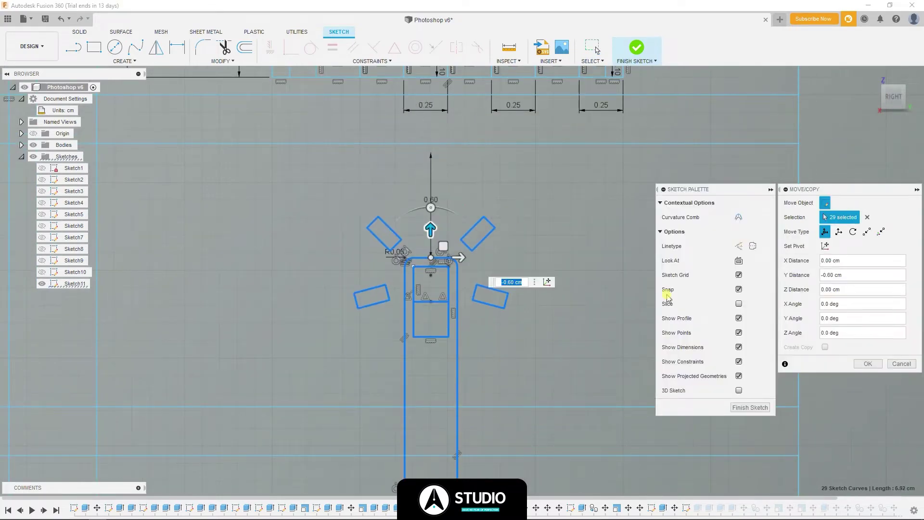
pyautogui.press('Return')
pyautogui.press('m')
# - Lower the two bottom rectangles by 0.10 cm
pyautogui.moveTo(489, 253); pyautogui.dragTo(488, 270)
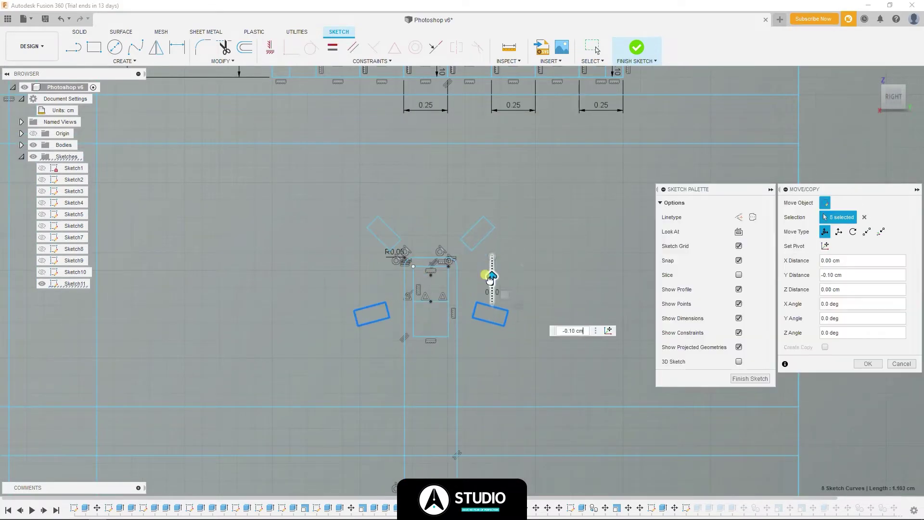
pyautogui.press('Return')
pyautogui.press('r')
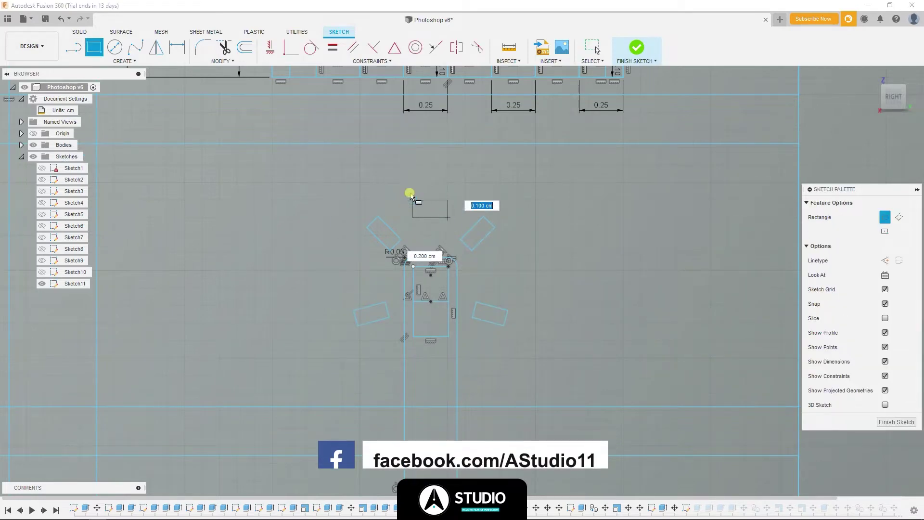
# - Raise the upper rectangle's bottom line by 0.05 cm
pyautogui.press('Escape')
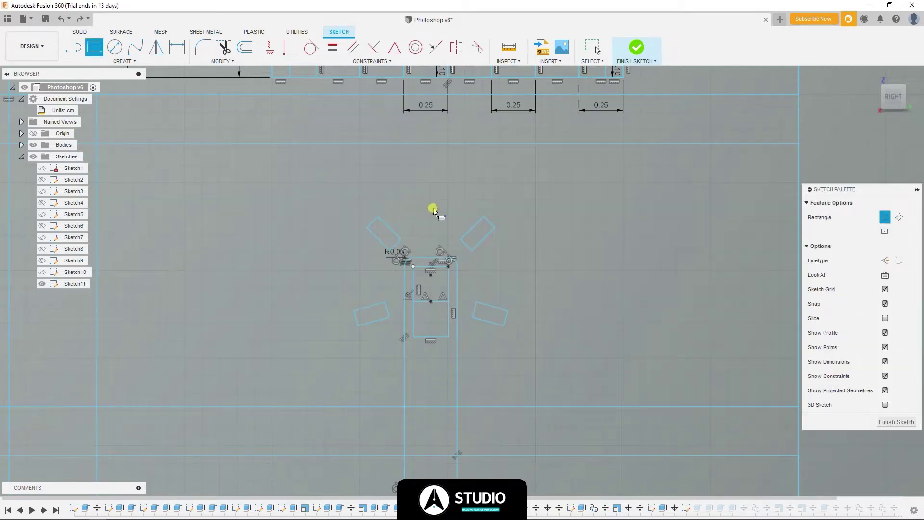
pyautogui.press('Return')
pyautogui.press('l')
pyautogui.click(413, 200)
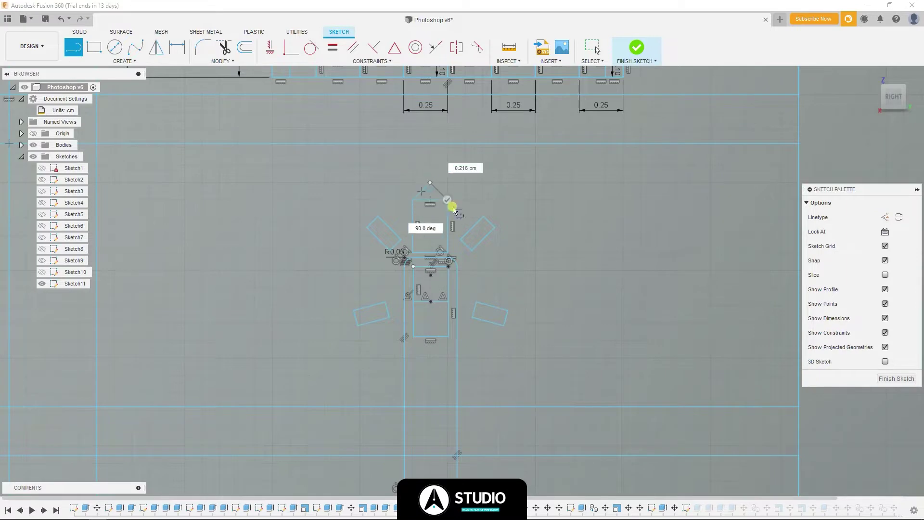
pyautogui.scroll(3, 454, 210)
pyautogui.press('Escape')
pyautogui.click(392, 306)
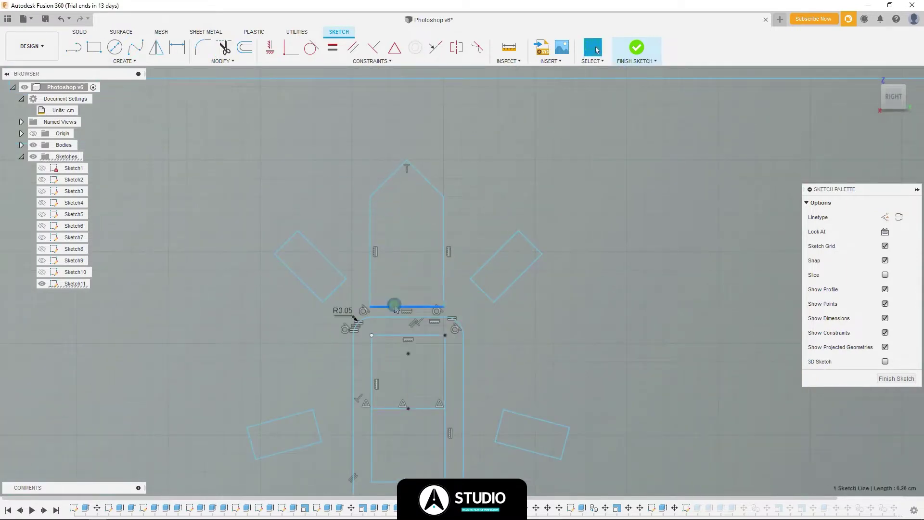
pyautogui.press('m')
pyautogui.moveTo(393, 289); pyautogui.dragTo(393, 260)
pyautogui.press('Return')
# - Select the pentagon outline and commit a Move/Copy without changes
pyautogui.scroll(-1, 380, 270)
pyautogui.doubleClick(433, 224)
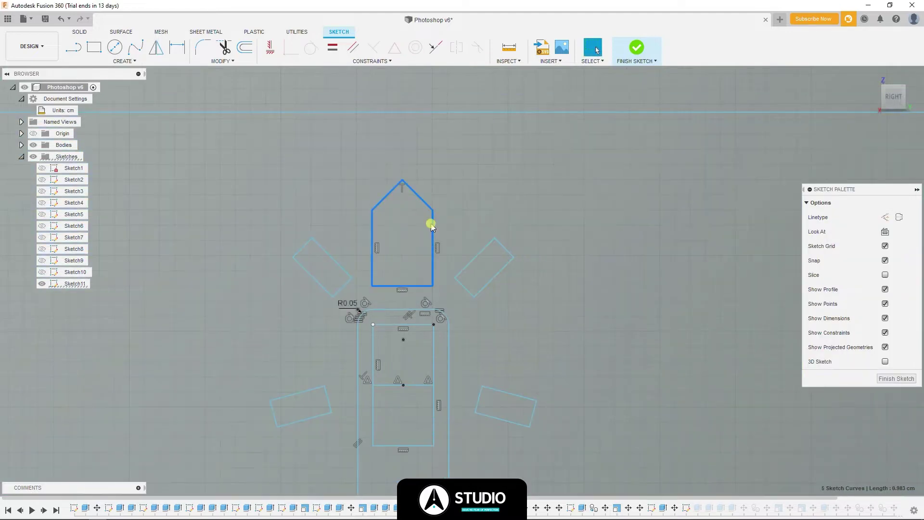
pyautogui.press('m')
pyautogui.press('Return')
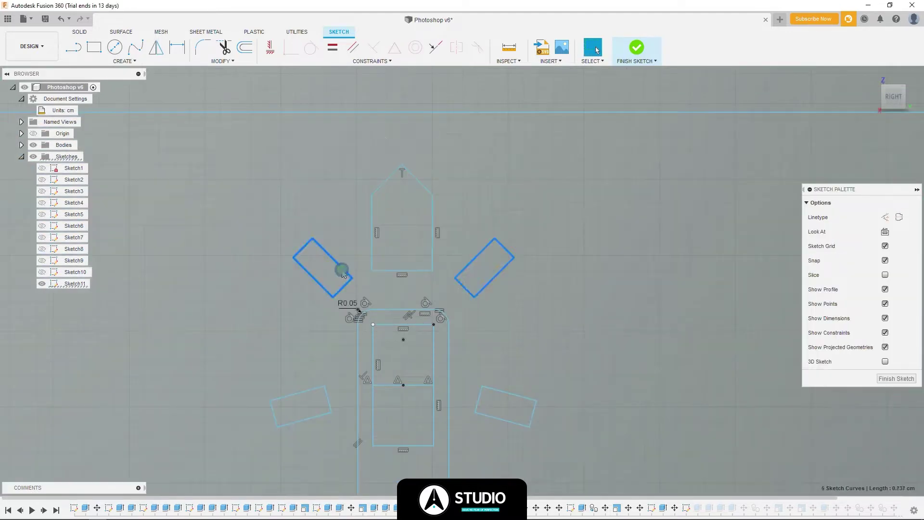
pyautogui.scroll(3, 487, 261)
pyautogui.scroll(-2, 446, 291)
pyautogui.press('l')
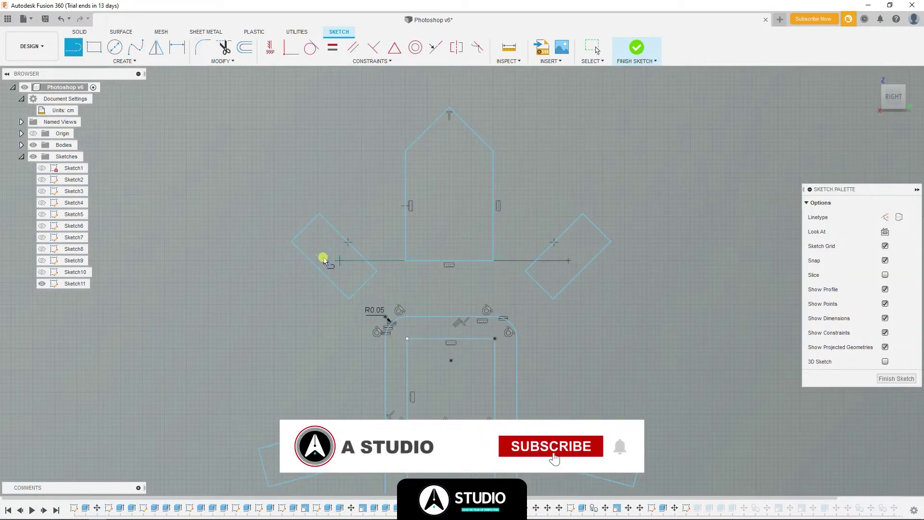
pyautogui.press('Escape')
pyautogui.scroll(2, 539, 270)
# - Raise both side rectangles slightly
pyautogui.doubleClick(541, 268)
pyautogui.keyDown('shift'); pyautogui.doubleClick(300, 268); pyautogui.keyUp('shift')
pyautogui.press('m')
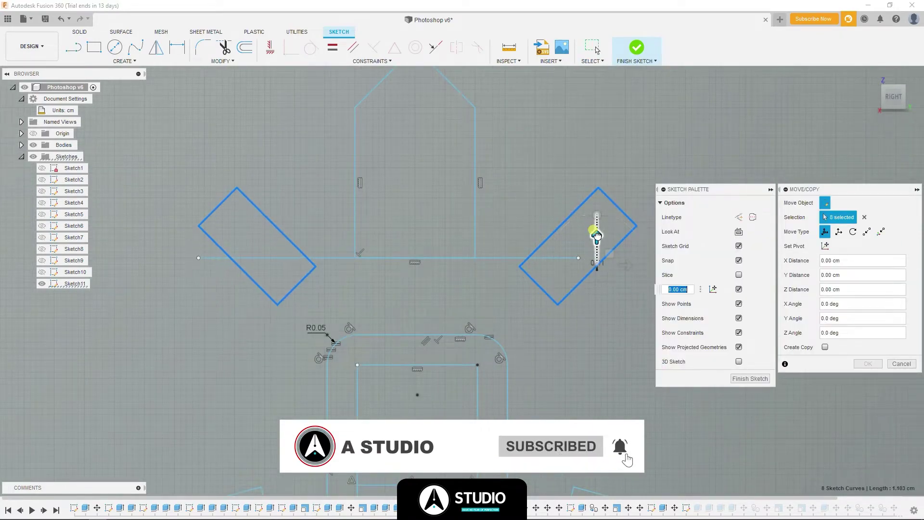
pyautogui.moveTo(597, 236); pyautogui.dragTo(597, 208)
pyautogui.press('Return')
pyautogui.scroll(-2, 503, 226)
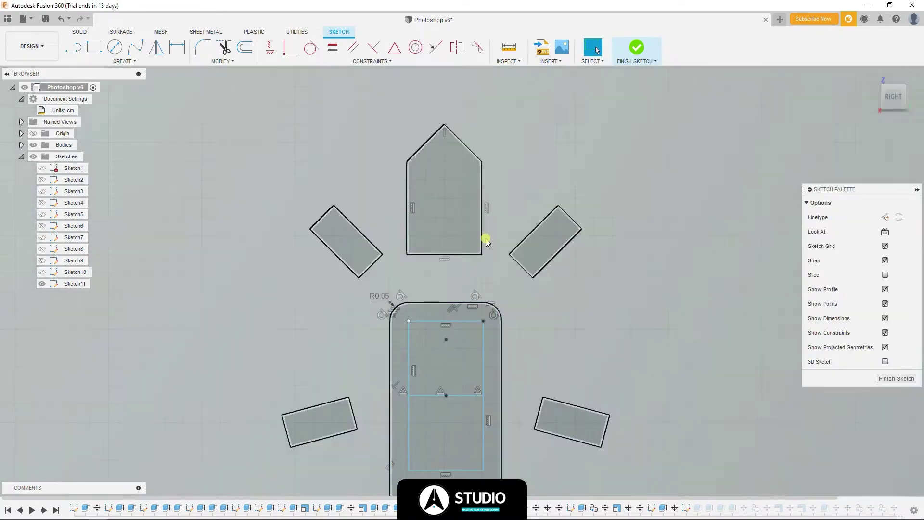
pyautogui.scroll(-3, 486, 243)
pyautogui.scroll(2, 462, 207)
# - Create a copy of the pentagon rotated to point right
pyautogui.doubleClick(454, 182)
pyautogui.press('m')
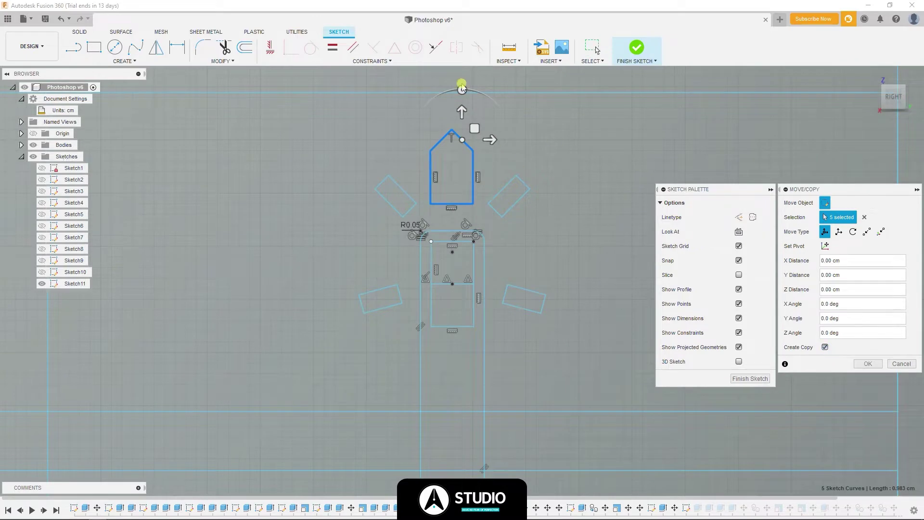
pyautogui.moveTo(462, 87)
pyautogui.mouseDown()
pyautogui.moveTo(502, 99)
pyautogui.moveTo(497, 165)
pyautogui.moveTo(518, 139)
pyautogui.moveTo(577, 272)
pyautogui.mouseUp()
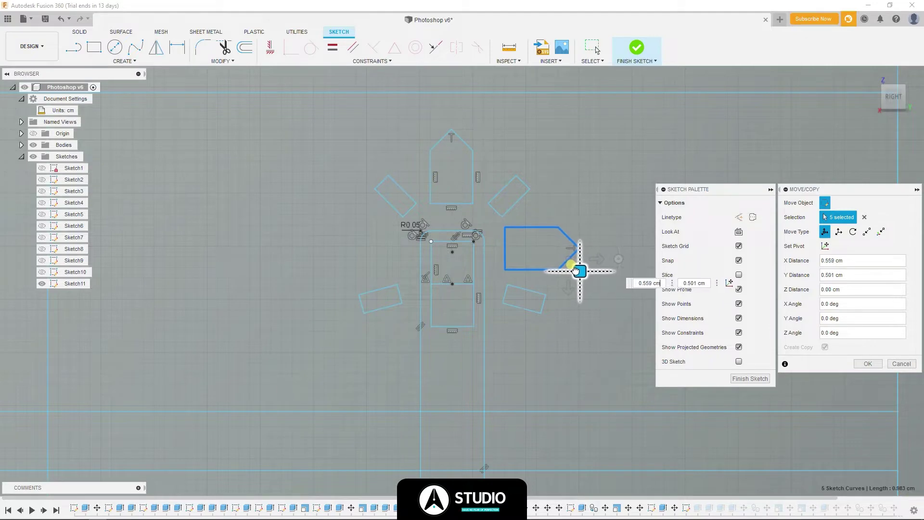
pyautogui.press('Return')
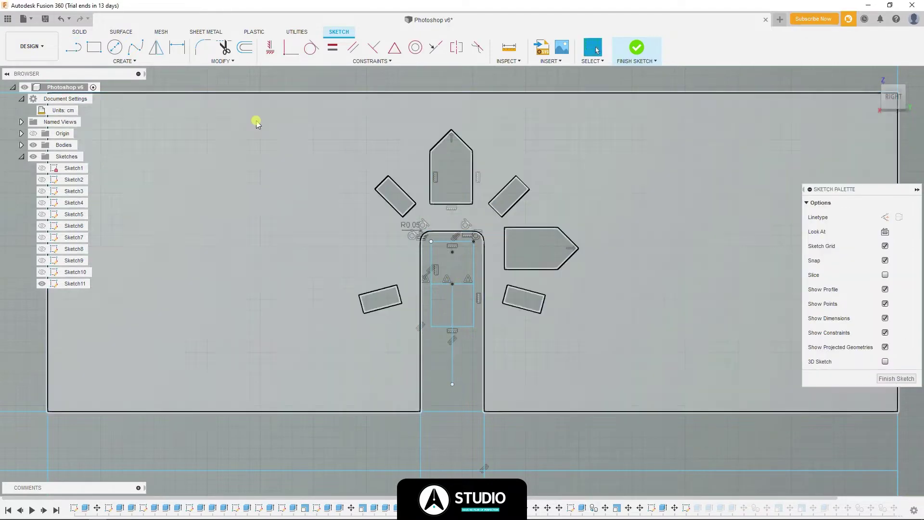
# - Mirror the right arrow shape to the left and draw a vertical reference line
pyautogui.click(156, 46)
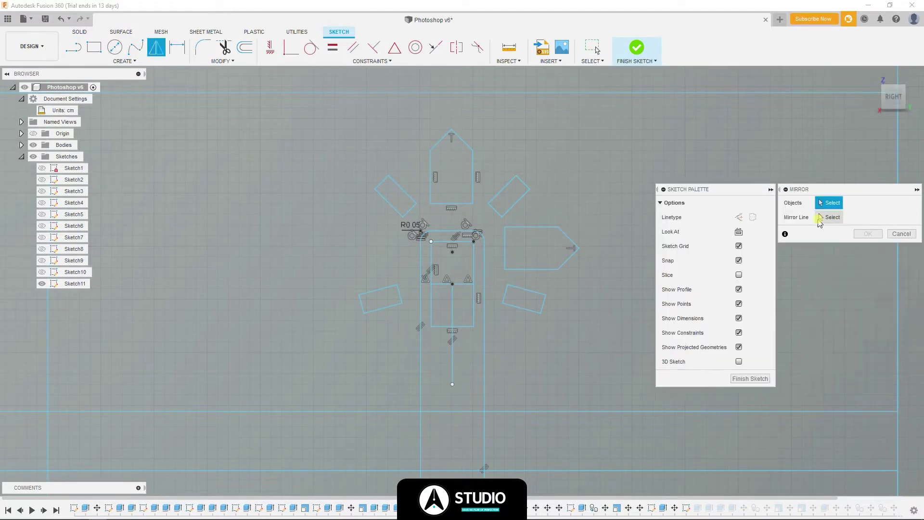
pyautogui.press('Return')
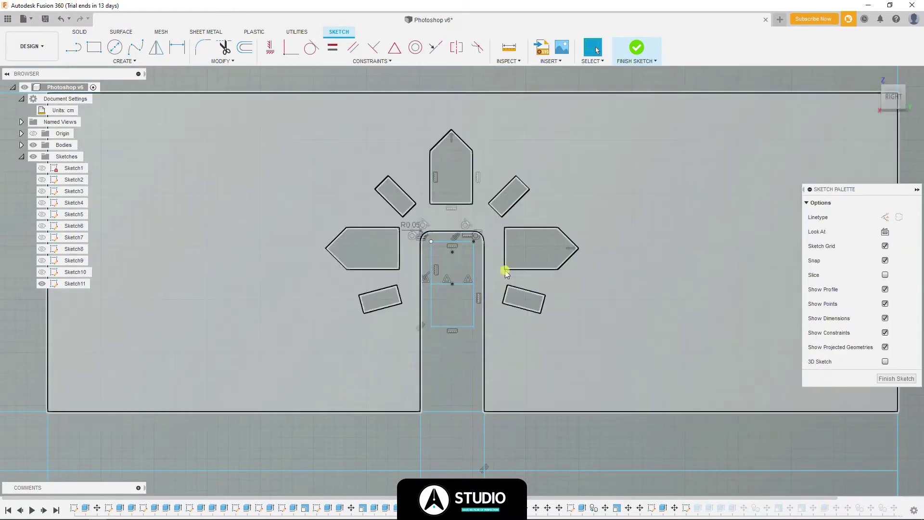
pyautogui.scroll(2, 510, 240)
pyautogui.press('l')
pyautogui.click(511, 484)
pyautogui.press('Escape')
# - Nudge the small lower-right tilted rectangle about 0.01 cm right
pyautogui.click(533, 317)
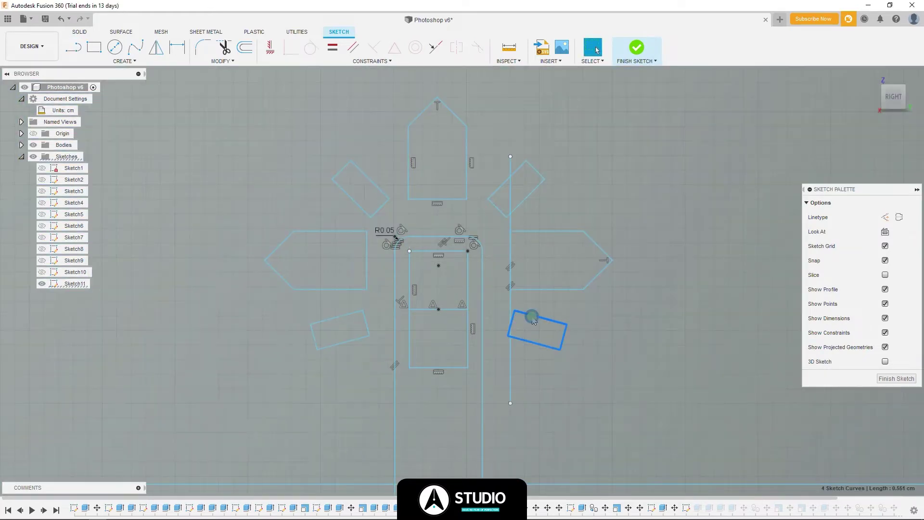
pyautogui.scroll(4, 524, 332)
pyautogui.press('m')
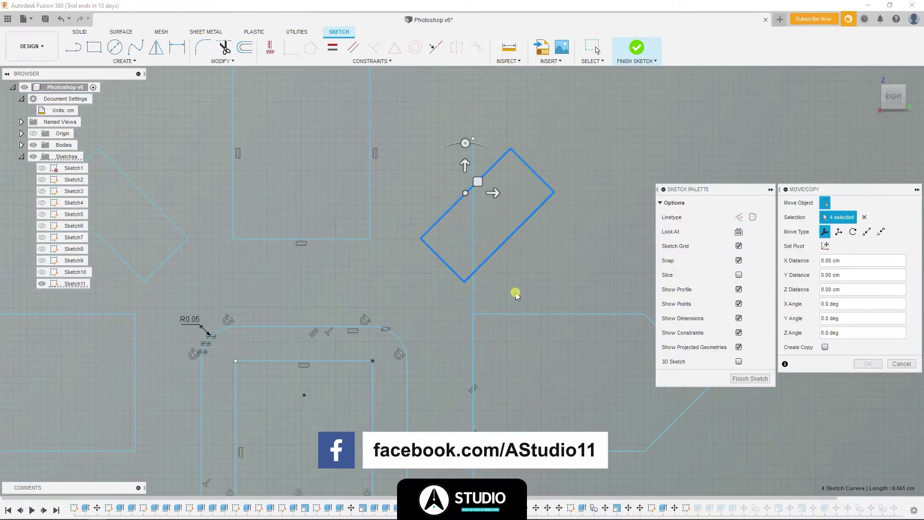
pyautogui.moveTo(503, 192); pyautogui.dragTo(505, 191)
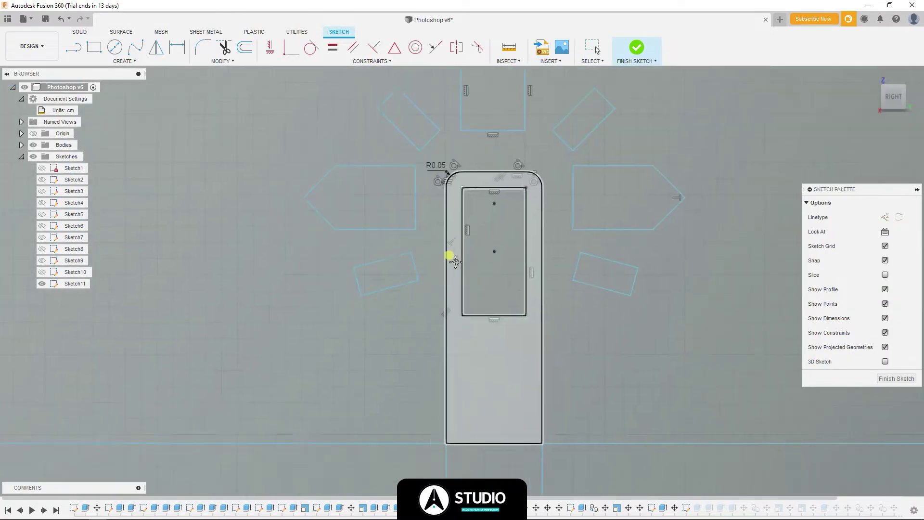
pyautogui.press('l')
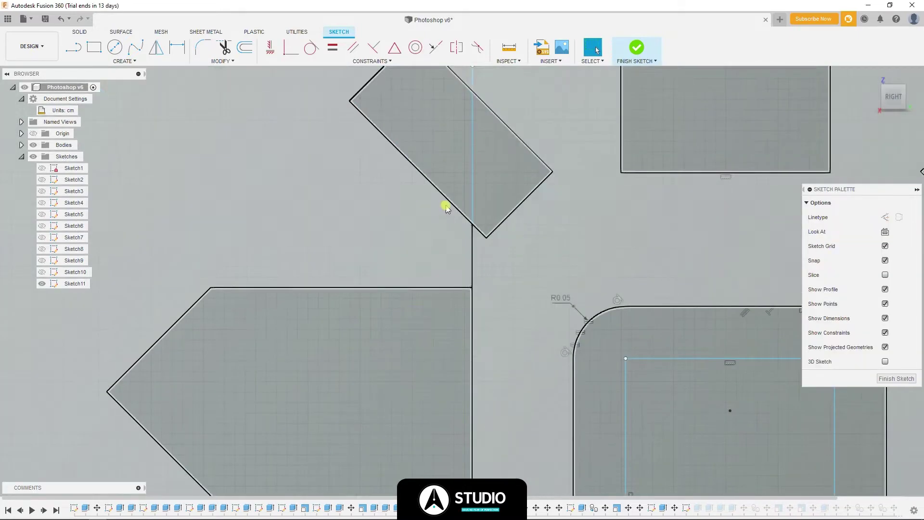
# - Shift the upper tilted rectangle slightly left, then select the lower handle outline
pyautogui.doubleClick(447, 207)
pyautogui.press('m')
pyautogui.moveTo(508, 103); pyautogui.dragTo(498, 105)
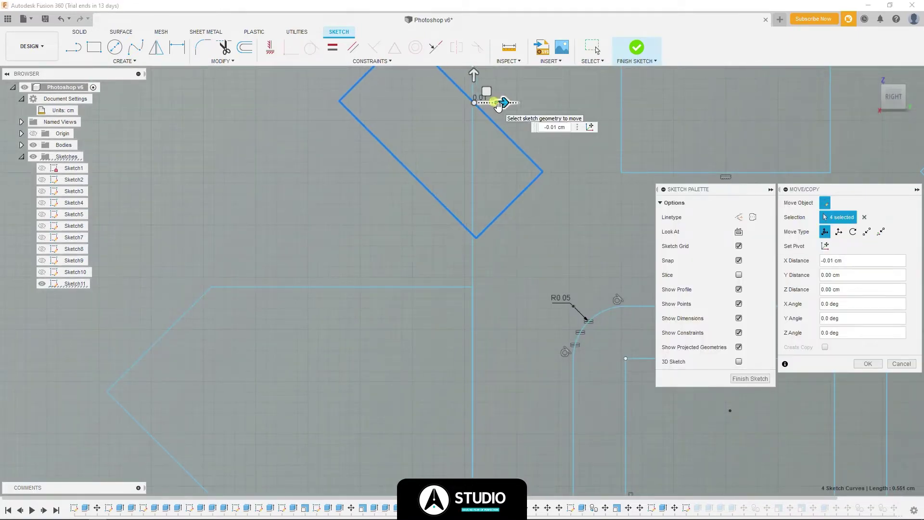
pyautogui.press('Return')
pyautogui.scroll(-5, 491, 188)
pyautogui.scroll(-5, 446, 324)
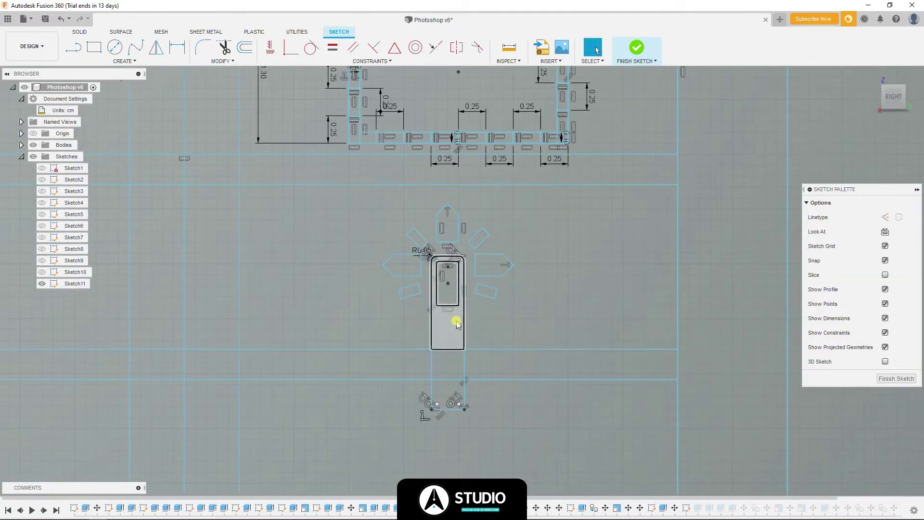
pyautogui.doubleClick(464, 322)
pyautogui.scroll(2, 463, 325)
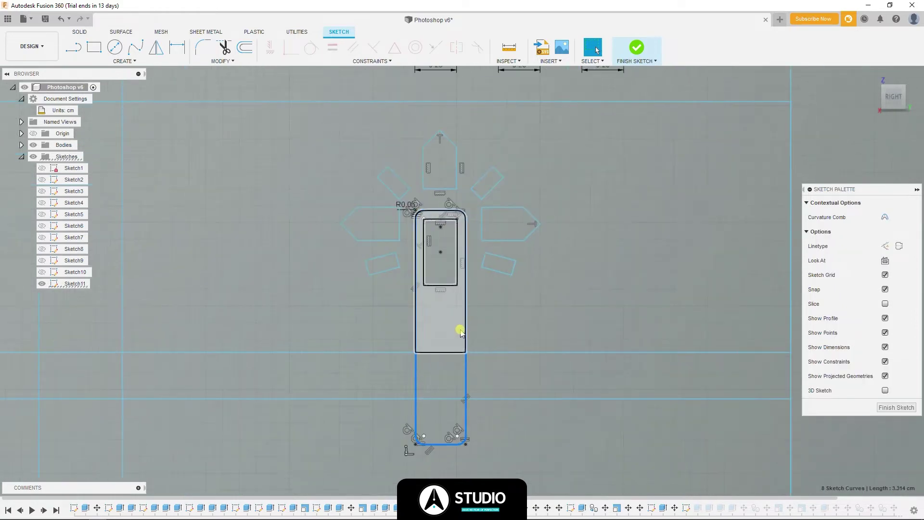
# - Extrude the magic-wand sketch profiles 0.5 cm into solid pieces
pyautogui.click(455, 336)
pyautogui.keyDown('shift'); pyautogui.click(489, 275); pyautogui.keyUp('shift')
pyautogui.keyDown('shift'); pyautogui.click(510, 225); pyautogui.keyUp('shift')
pyautogui.scroll(1, 434, 269)
pyautogui.keyDown('shift'); pyautogui.click(411, 267); pyautogui.keyUp('shift')
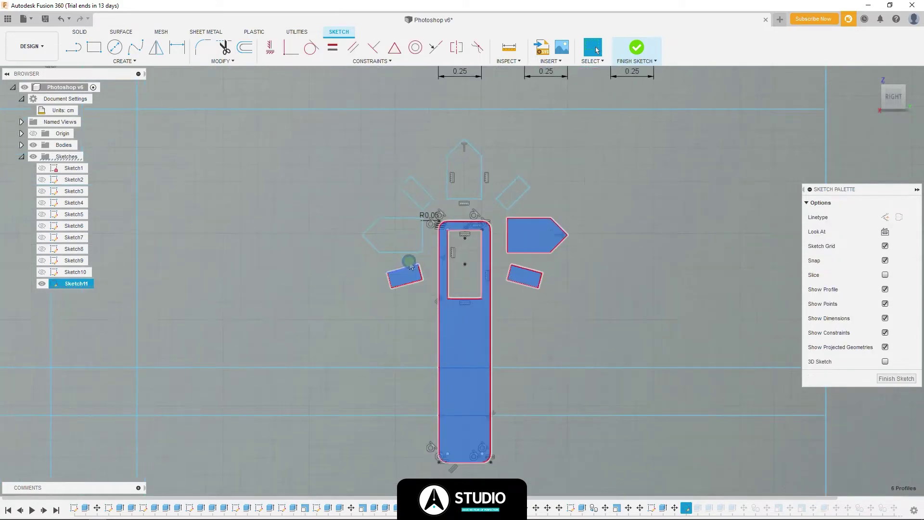
pyautogui.keyDown('shift'); pyautogui.click(392, 234); pyautogui.keyUp('shift')
pyautogui.keyDown('shift'); pyautogui.click(417, 193); pyautogui.keyUp('shift')
pyautogui.keyDown('shift'); pyautogui.click(465, 173); pyautogui.keyUp('shift')
pyautogui.keyDown('shift'); pyautogui.click(514, 192); pyautogui.keyUp('shift')
pyautogui.press('e')
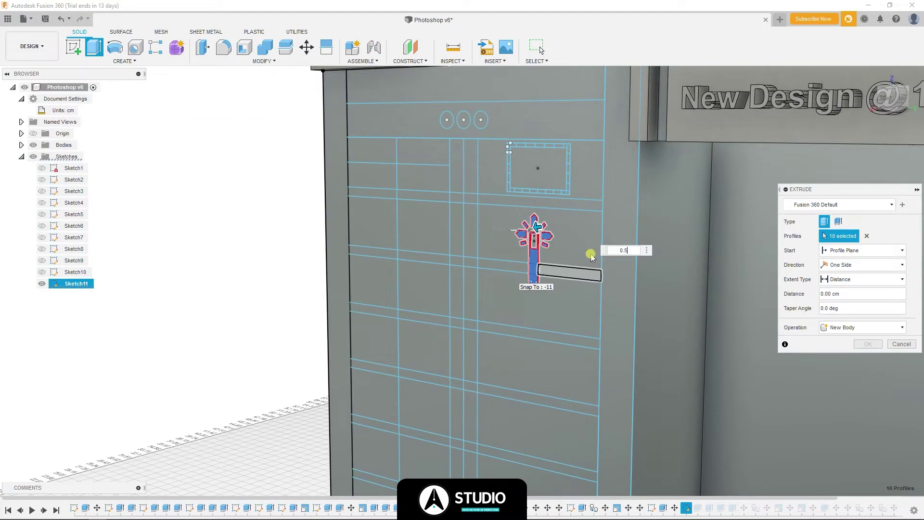
pyautogui.click(867, 344)
# - Extrude the wand's inner rectangle with the Join operation onto the handle
pyautogui.keyDown('shift'); pyautogui.moveTo(567, 242); pyautogui.dragTo(574, 235, button='middle'); pyautogui.keyUp('shift')
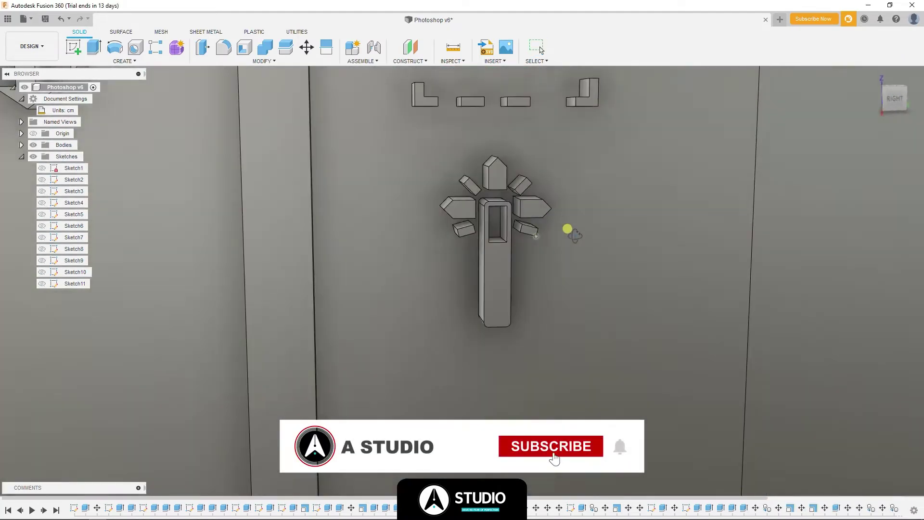
pyautogui.press('e')
pyautogui.click(511, 221)
pyautogui.click(849, 327)
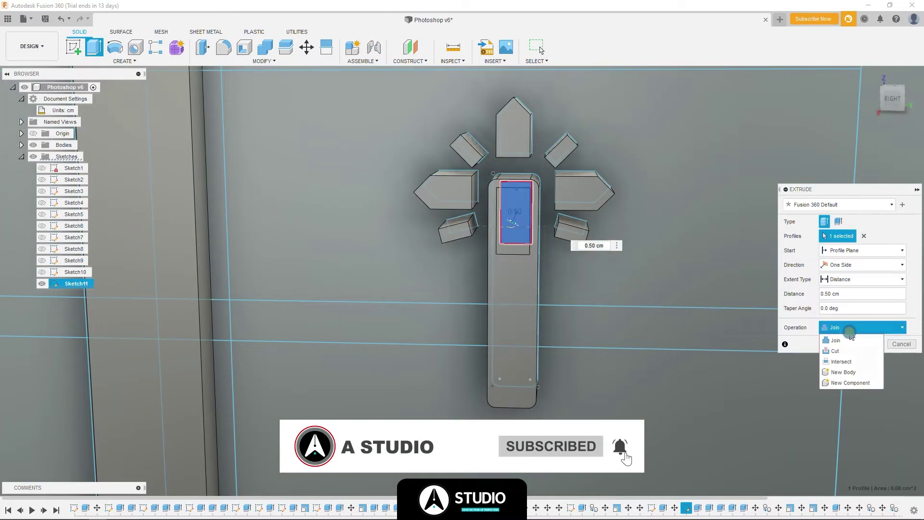
pyautogui.press('Return')
# - Select all the wand bodies with Move/Copy and rotate them 45°
pyautogui.press('m')
pyautogui.click(528, 337)
pyautogui.click(530, 159)
pyautogui.click(491, 176)
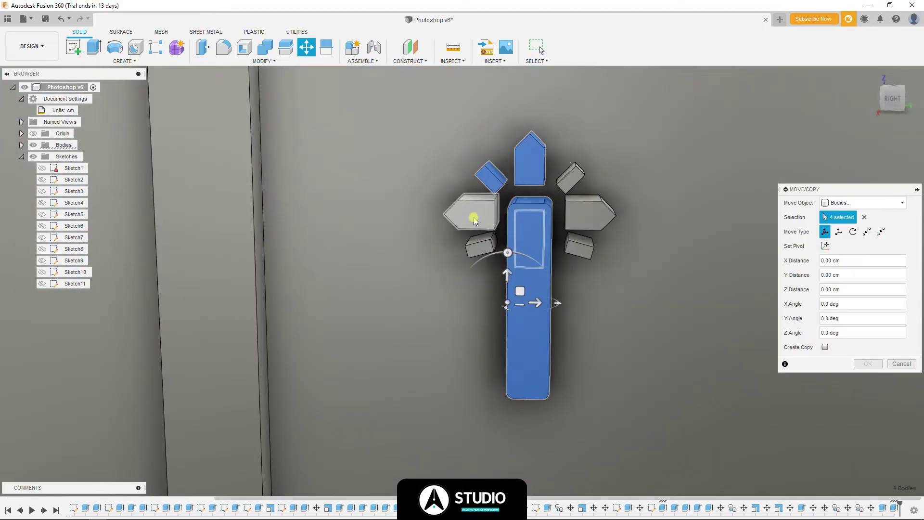
pyautogui.click(474, 220)
pyautogui.click(481, 244)
pyautogui.click(571, 177)
pyautogui.click(591, 214)
pyautogui.moveTo(508, 253); pyautogui.dragTo(471, 264)
# - Position the tilted wand beneath the marquee icon, then hide Sketch11
pyautogui.scroll(-5, 481, 265)
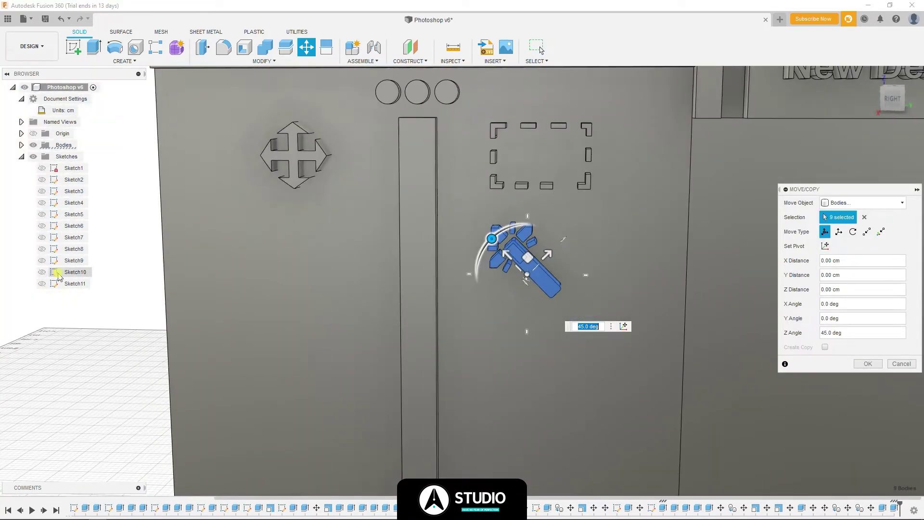
pyautogui.click(42, 283)
pyautogui.moveTo(524, 252); pyautogui.dragTo(528, 249)
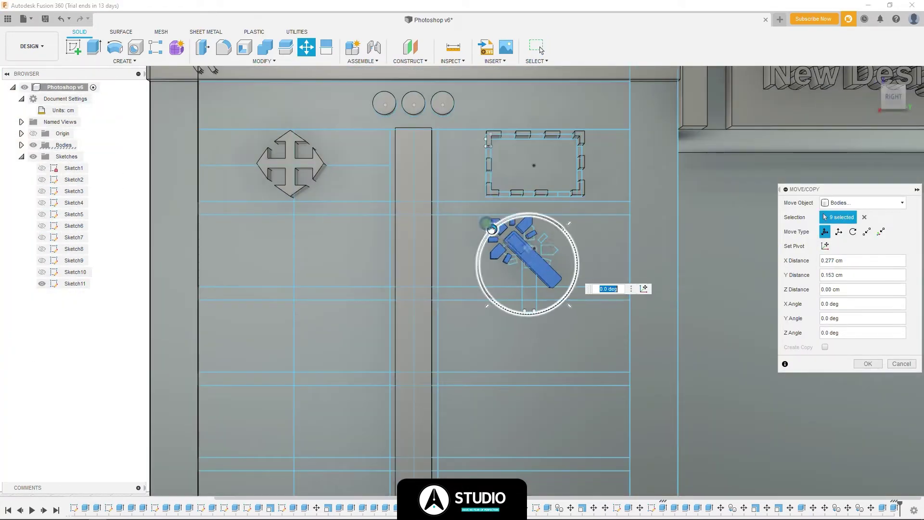
pyautogui.moveTo(462, 265); pyautogui.dragTo(483, 256)
pyautogui.scroll(2, 483, 259)
pyautogui.scroll(2, 469, 297)
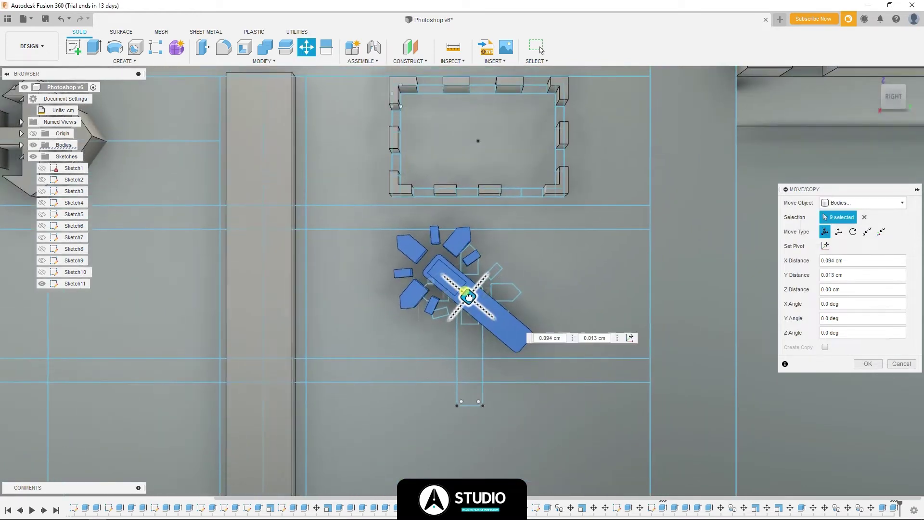
pyautogui.moveTo(468, 297); pyautogui.dragTo(482, 302)
pyautogui.press('Return')
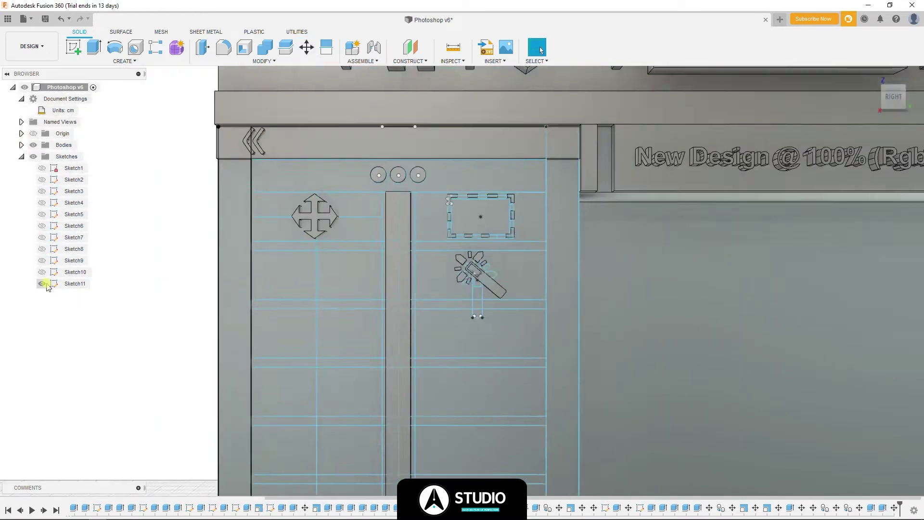
pyautogui.click(44, 284)
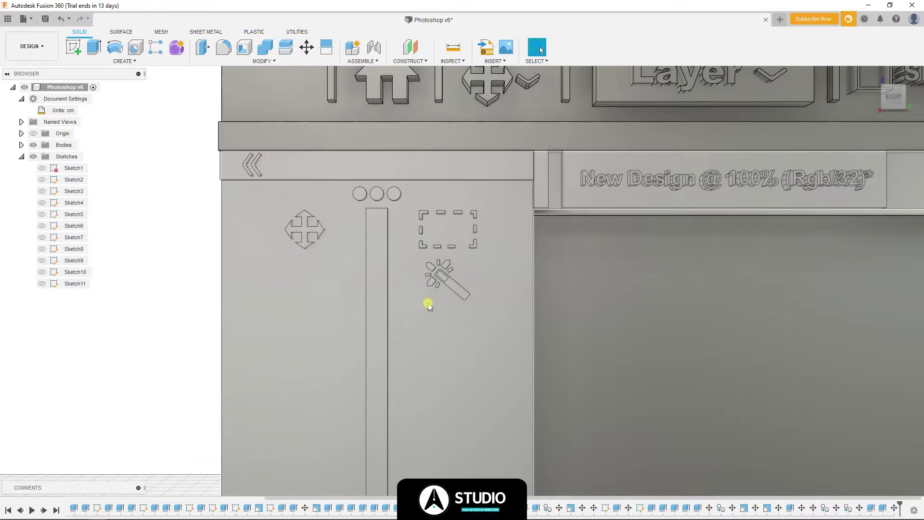
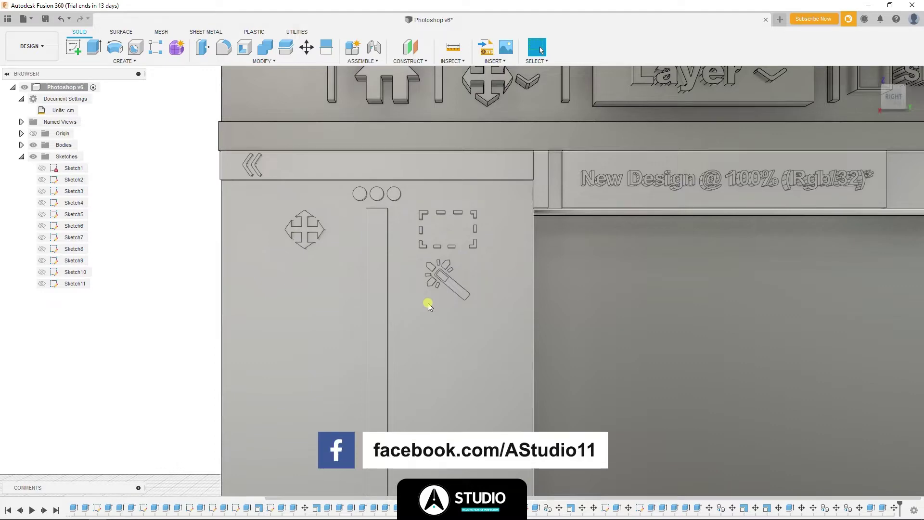
# - Edit Sketch11 and import Lasso Tool.svg, scaled down and placed in the left tool column
pyautogui.doubleClick(75, 283)
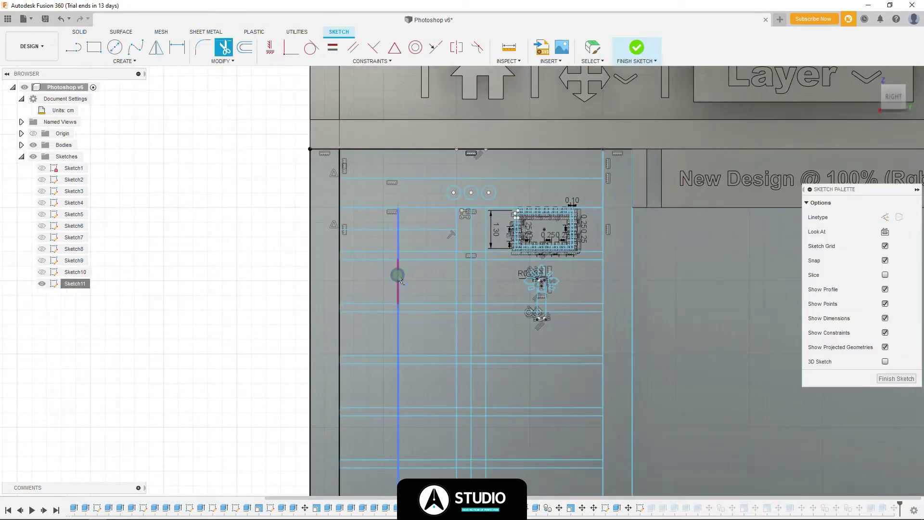
pyautogui.click(542, 47)
pyautogui.click(342, 357)
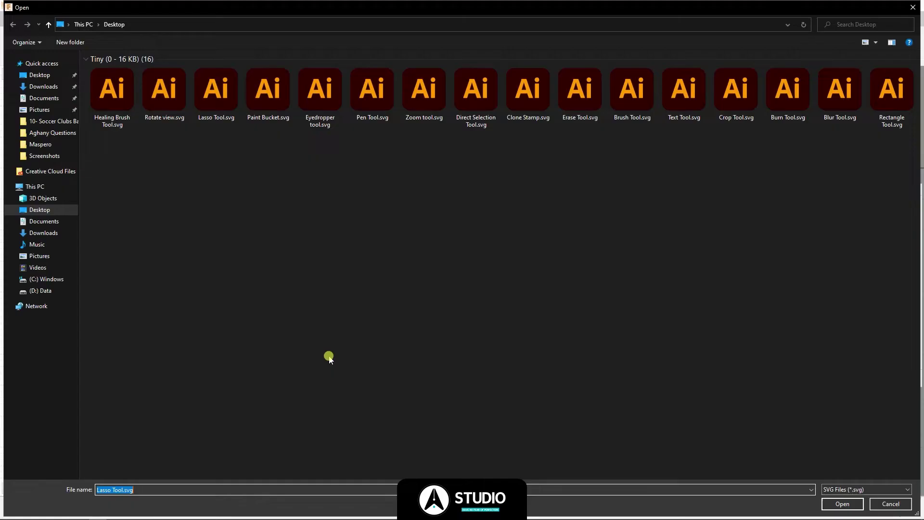
pyautogui.rightClick(606, 210)
pyautogui.click(711, 245)
pyautogui.press('Return')
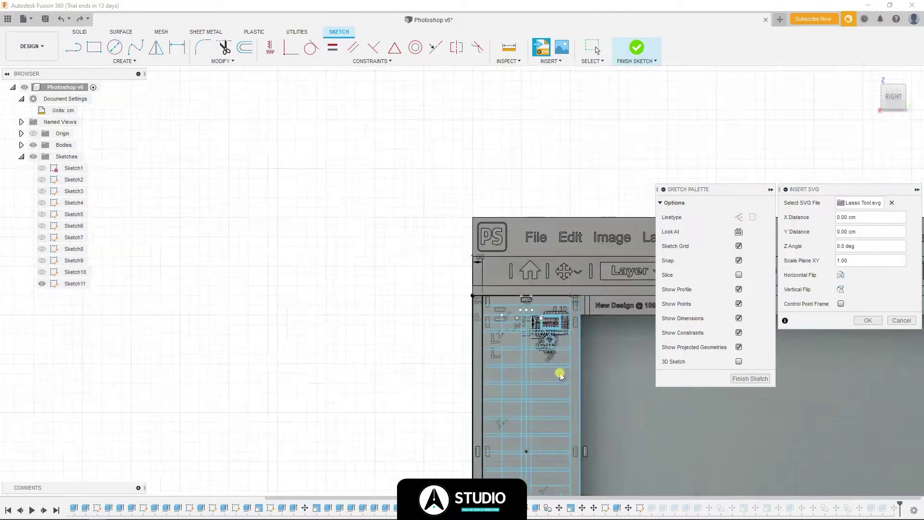
pyautogui.scroll(-5, 560, 375)
pyautogui.moveTo(664, 392)
pyautogui.mouseDown()
pyautogui.moveTo(176, 182)
pyautogui.moveTo(341, 262)
pyautogui.mouseUp()
pyautogui.scroll(5, 178, 171)
pyautogui.scroll(3, 340, 262)
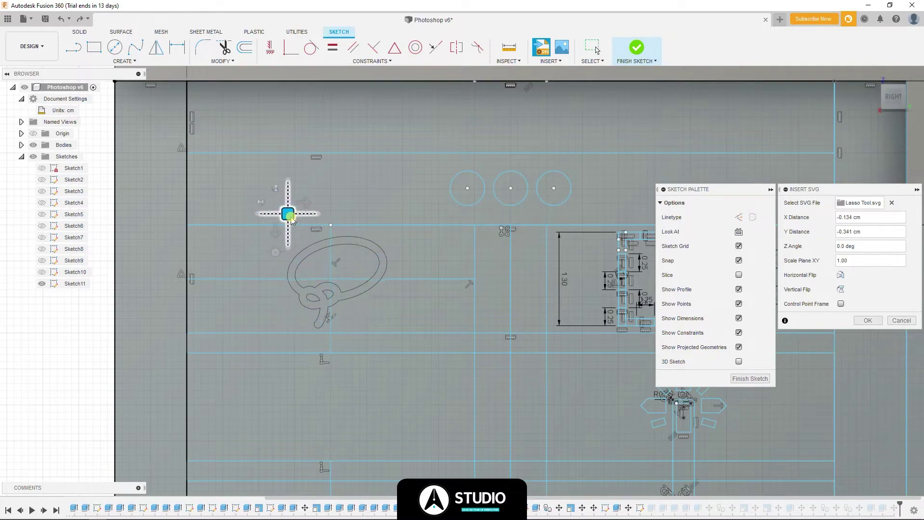
pyautogui.press('Return')
pyautogui.scroll(-3, 289, 368)
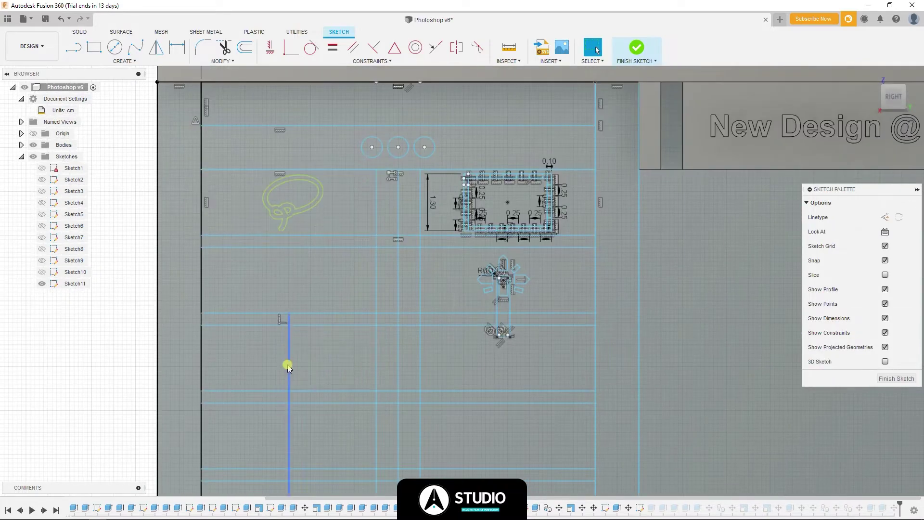
# - Import Crop Tool.svg below the lasso, then position, scale and place the eyedropper icon
pyautogui.click(542, 47)
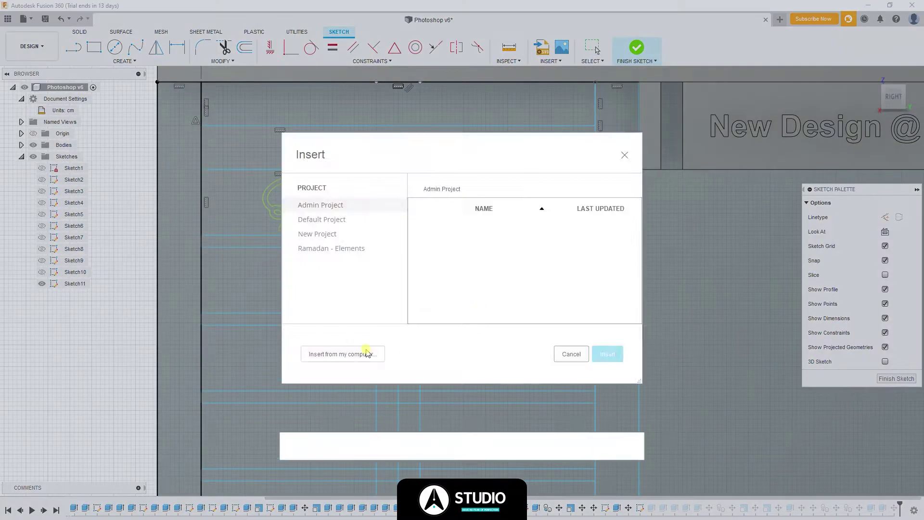
pyautogui.click(365, 353)
pyautogui.doubleClick(812, 100)
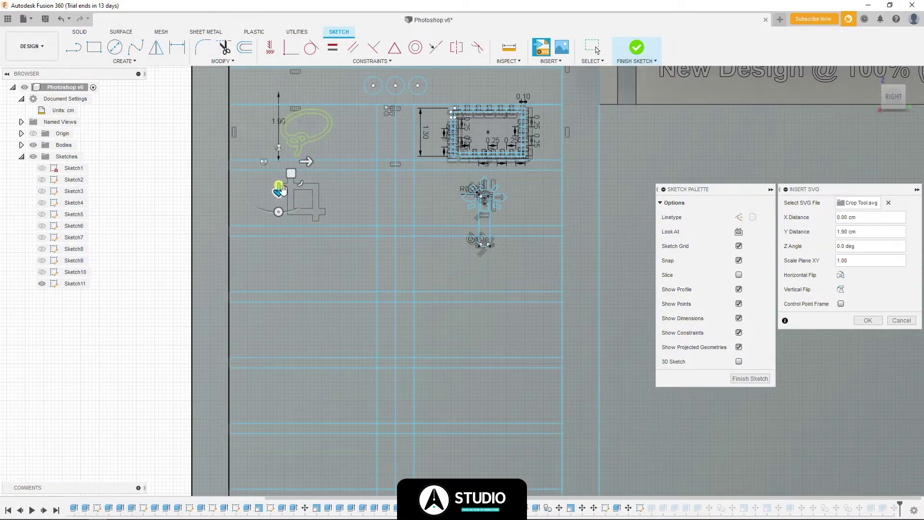
pyautogui.scroll(3, 282, 189)
pyautogui.moveTo(308, 201); pyautogui.dragTo(352, 211)
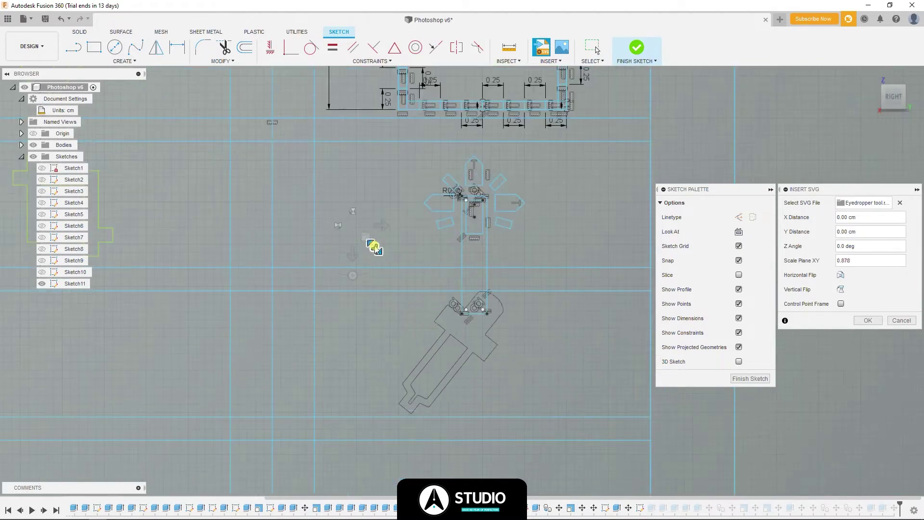
pyautogui.moveTo(375, 249); pyautogui.dragTo(388, 270)
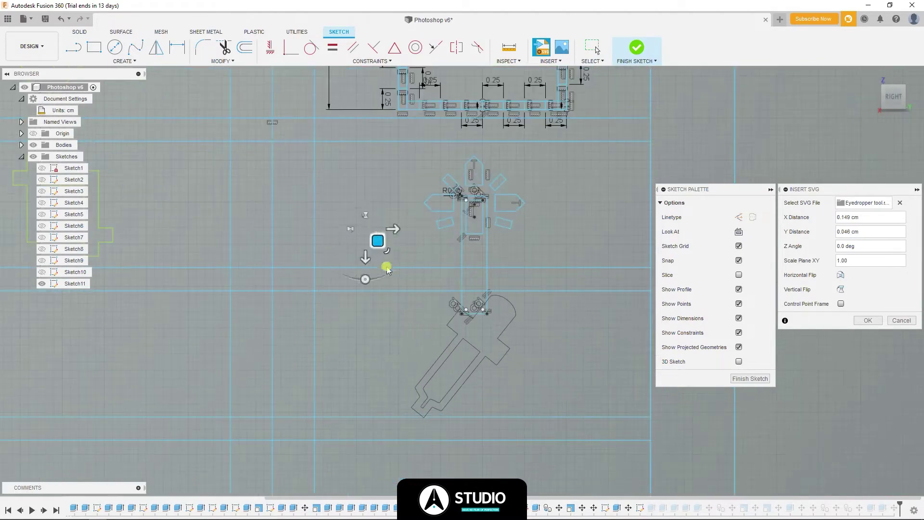
pyautogui.press('Return')
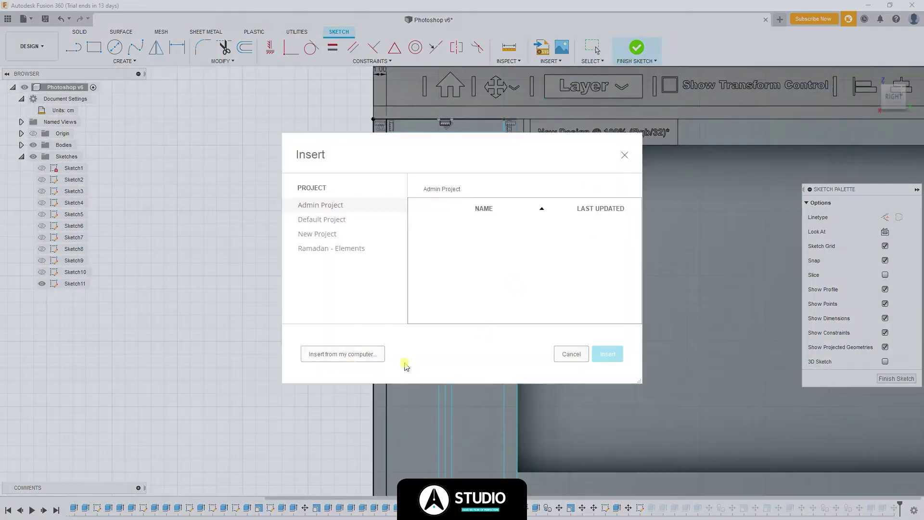
# - Insert Brush Tool.svg, shrink it and place it below the eyedropper
pyautogui.click(360, 354)
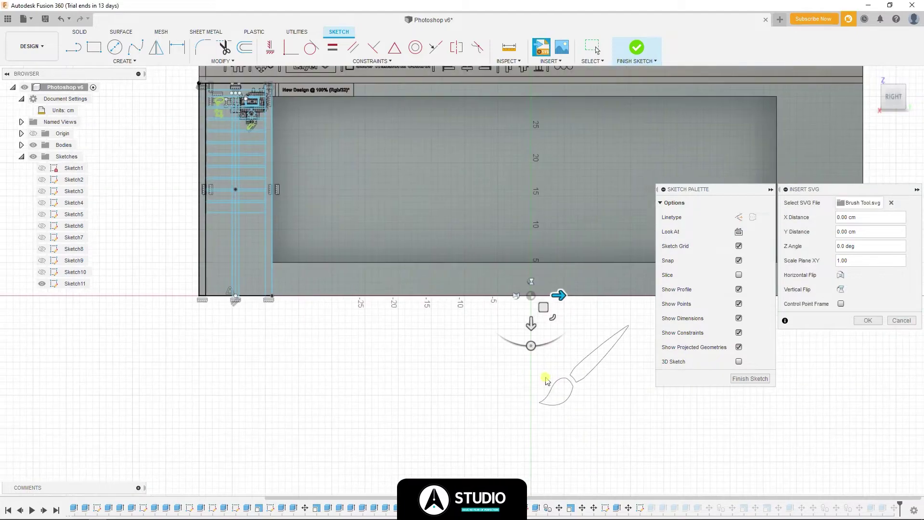
pyautogui.moveTo(553, 299); pyautogui.dragTo(346, 186)
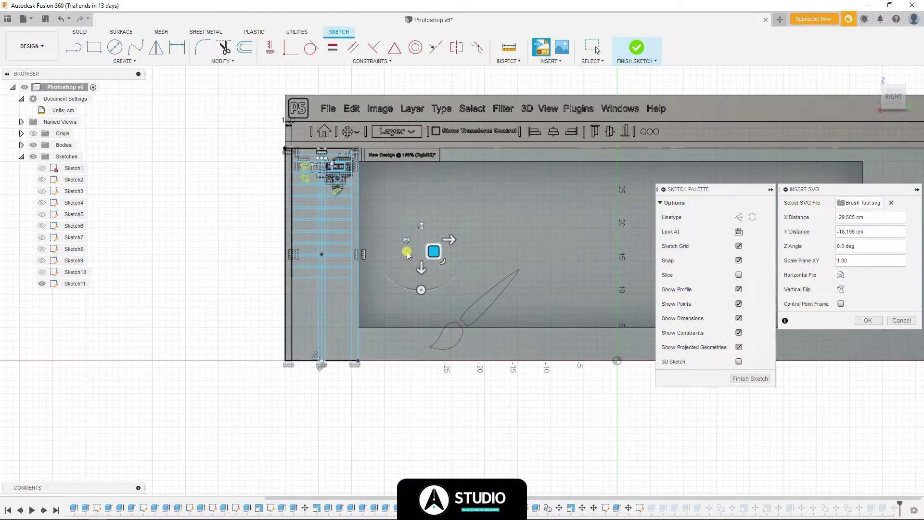
pyautogui.moveTo(407, 254); pyautogui.dragTo(434, 255)
pyautogui.scroll(5, 313, 159)
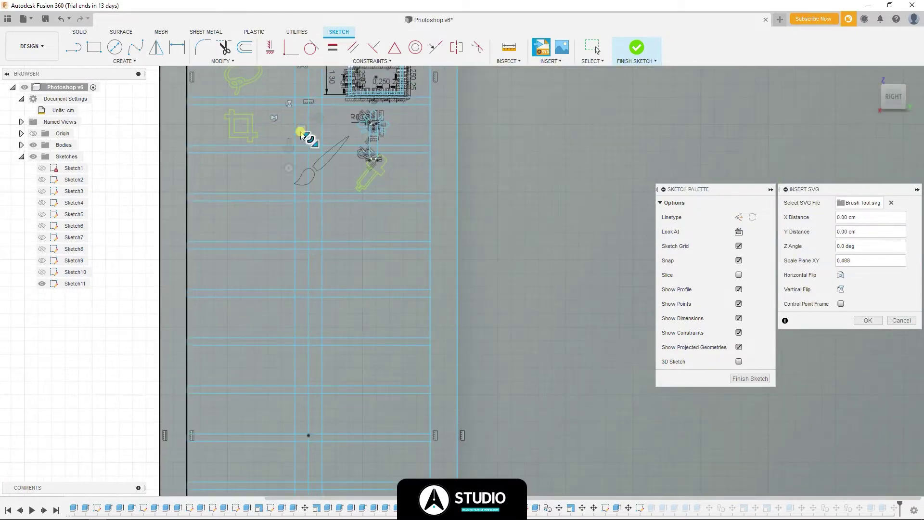
pyautogui.moveTo(300, 135); pyautogui.dragTo(351, 196)
pyautogui.scroll(2, 354, 201)
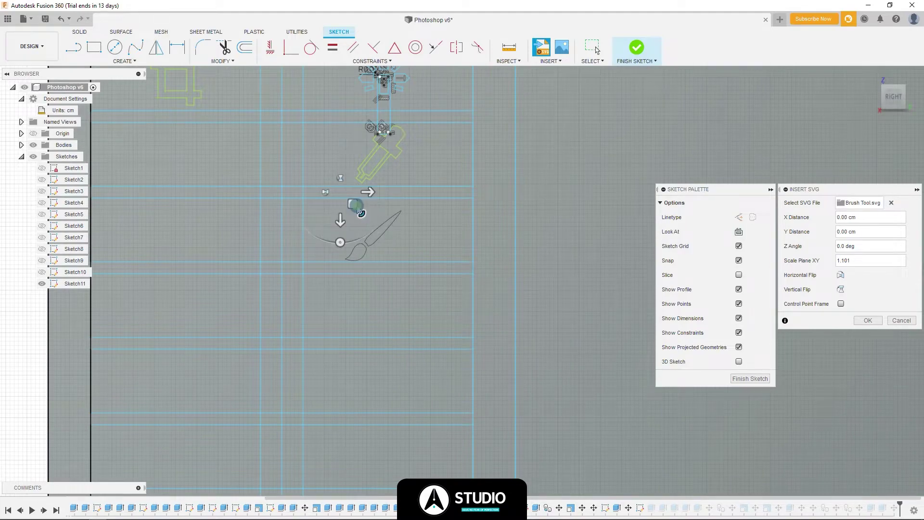
pyautogui.moveTo(360, 212); pyautogui.dragTo(517, 304, button='middle')
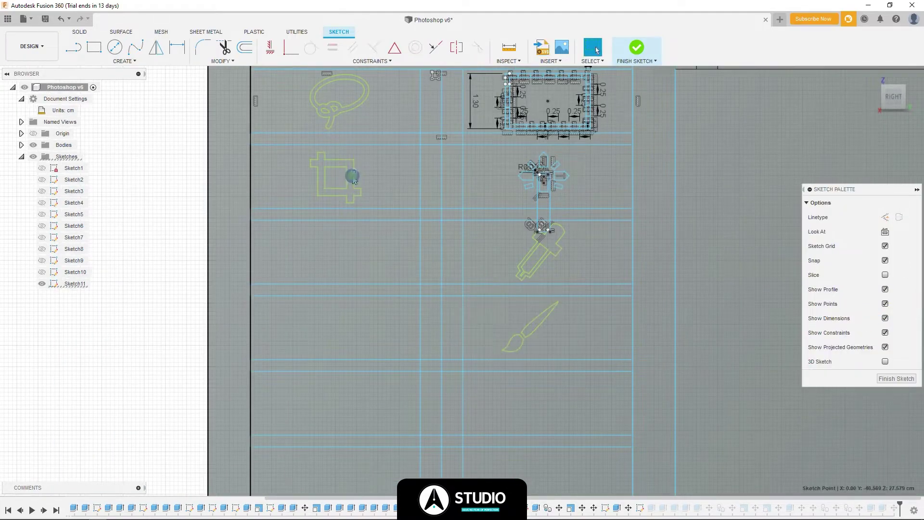
# - Select the crop outline and attempt to move it, then cancel the move
pyautogui.click(353, 179)
pyautogui.press('m')
pyautogui.scroll(2, 352, 183)
pyautogui.press('Return')
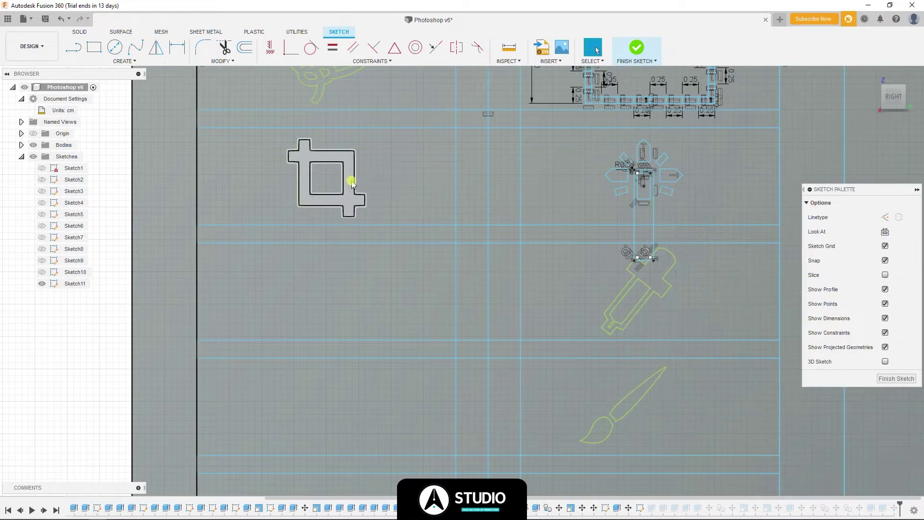
pyautogui.click(352, 183)
pyautogui.press('m')
pyautogui.scroll(2, 347, 193)
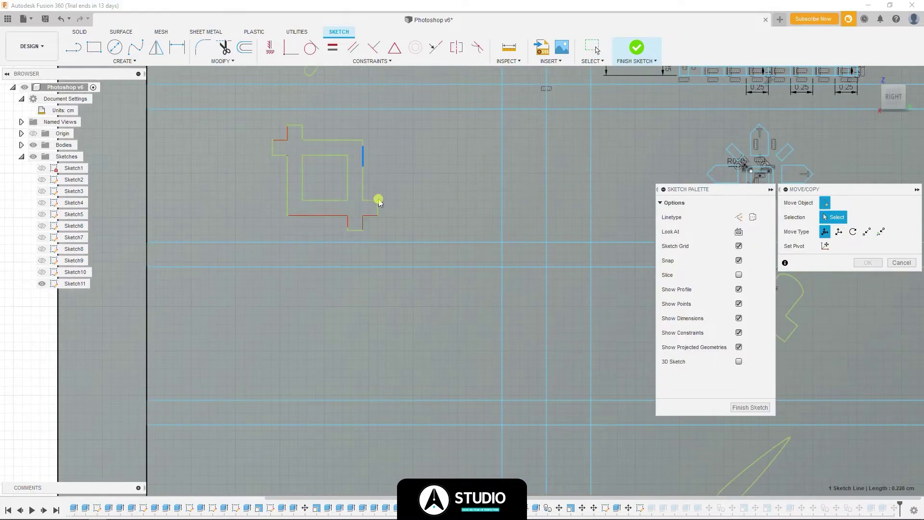
pyautogui.press('Escape')
# - Re-import Lasso Tool.svg and place it at the top-left of the tool column
pyautogui.scroll(-2, 345, 190)
pyautogui.moveTo(345, 190); pyautogui.dragTo(409, 270, button='middle')
pyautogui.scroll(2, 409, 270)
pyautogui.click(423, 243)
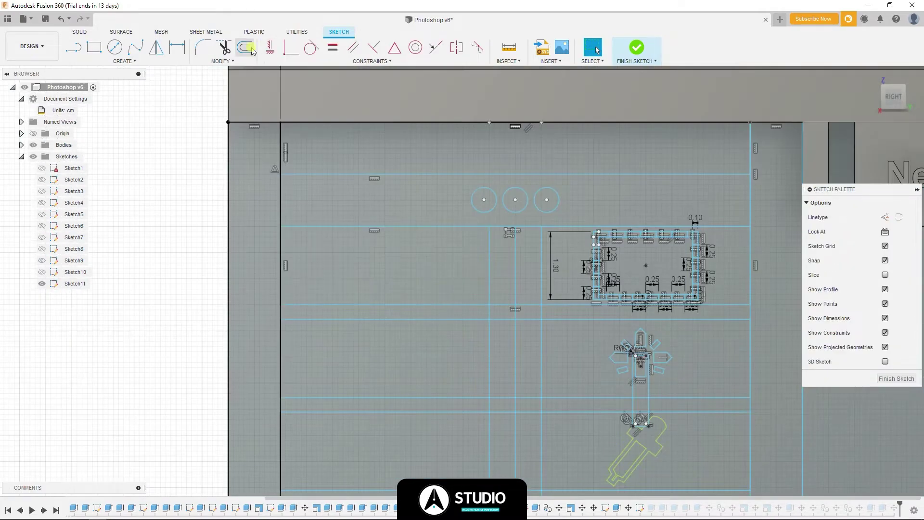
pyautogui.press('i')
pyautogui.click(549, 53)
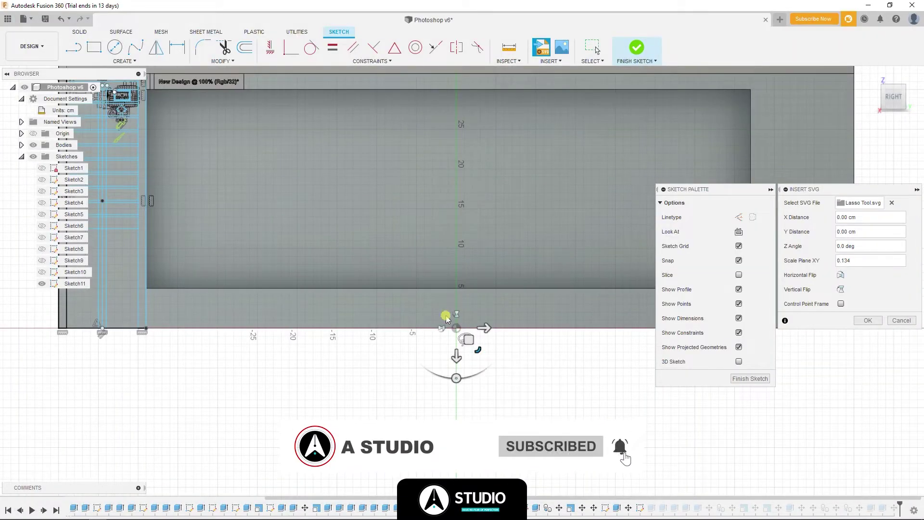
pyautogui.moveTo(447, 320); pyautogui.dragTo(145, 123)
pyautogui.scroll(5, 145, 123)
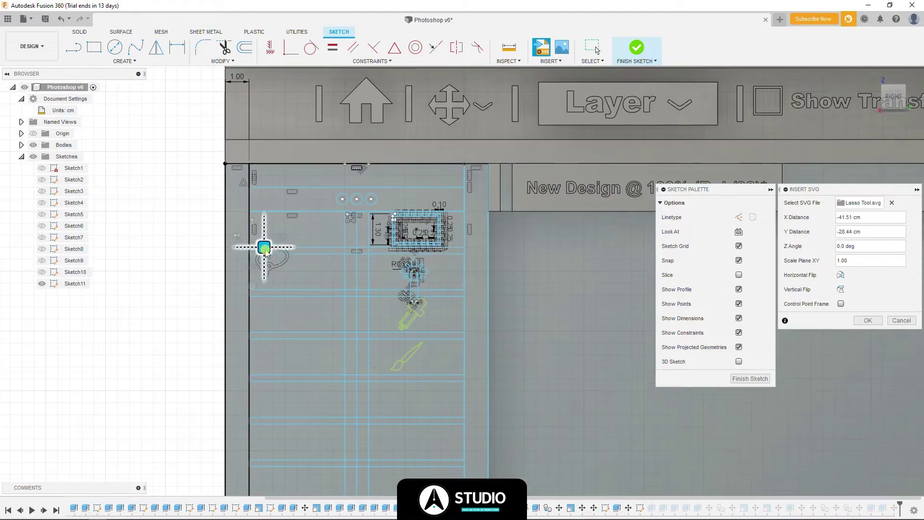
pyautogui.scroll(3, 266, 253)
pyautogui.press('Return')
# - Re-import Crop Tool.svg and place it below the lasso
pyautogui.click(542, 47)
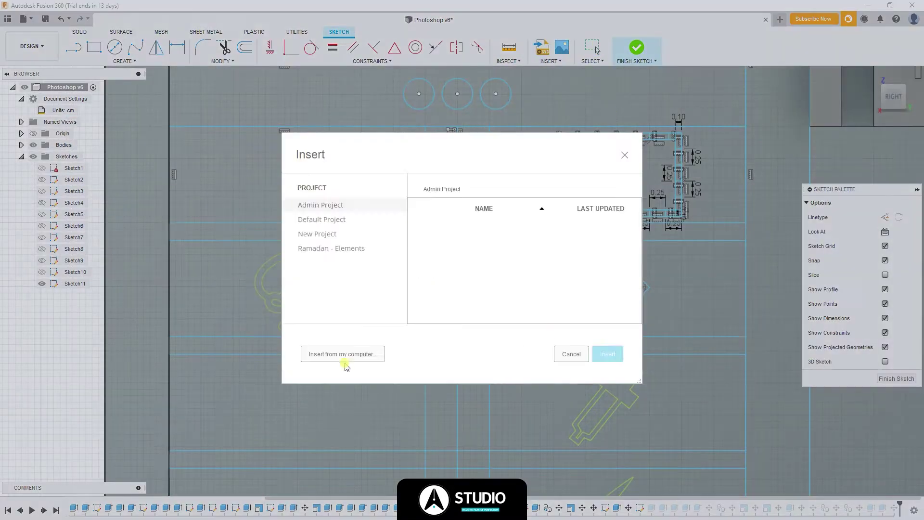
pyautogui.click(345, 361)
pyautogui.doubleClick(786, 89)
pyautogui.moveTo(467, 231)
pyautogui.mouseDown()
pyautogui.moveTo(174, 101)
pyautogui.moveTo(336, 231)
pyautogui.mouseUp()
pyautogui.scroll(5, 335, 231)
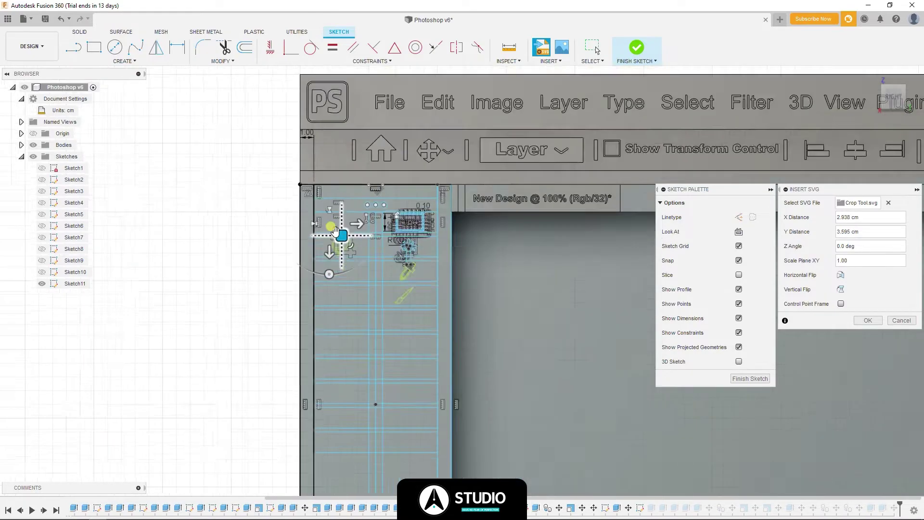
pyautogui.scroll(4, 336, 231)
pyautogui.scroll(3, 298, 312)
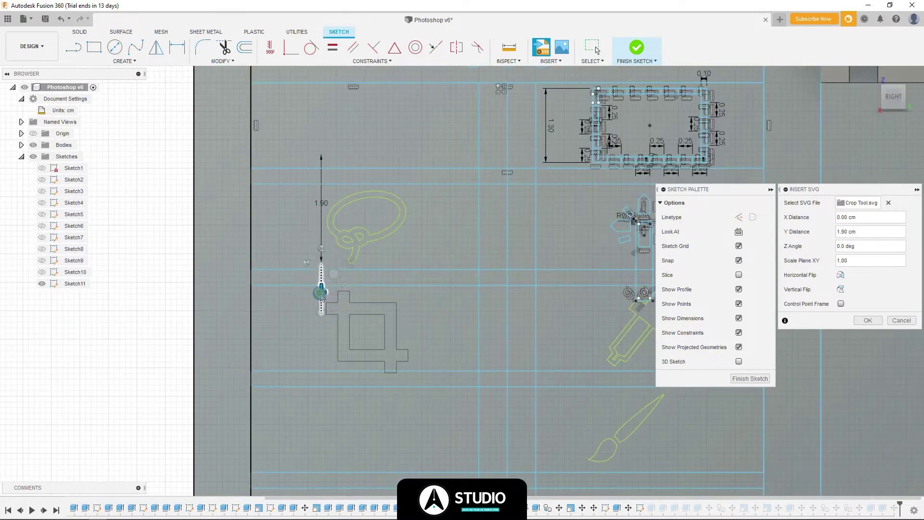
pyautogui.click(867, 320)
# - Insert Healing Brush Tool.svg, enlarge it slightly and place it in the sketch
pyautogui.click(542, 47)
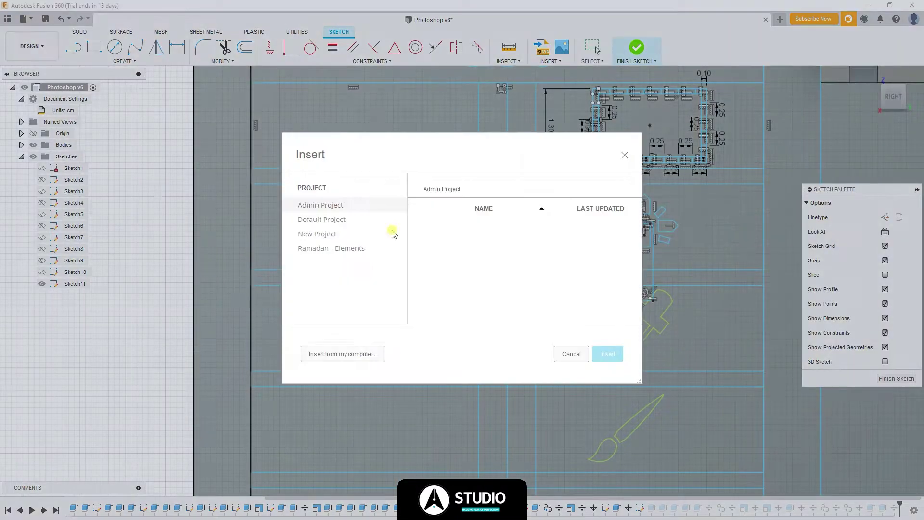
pyautogui.click(363, 354)
pyautogui.doubleClick(683, 91)
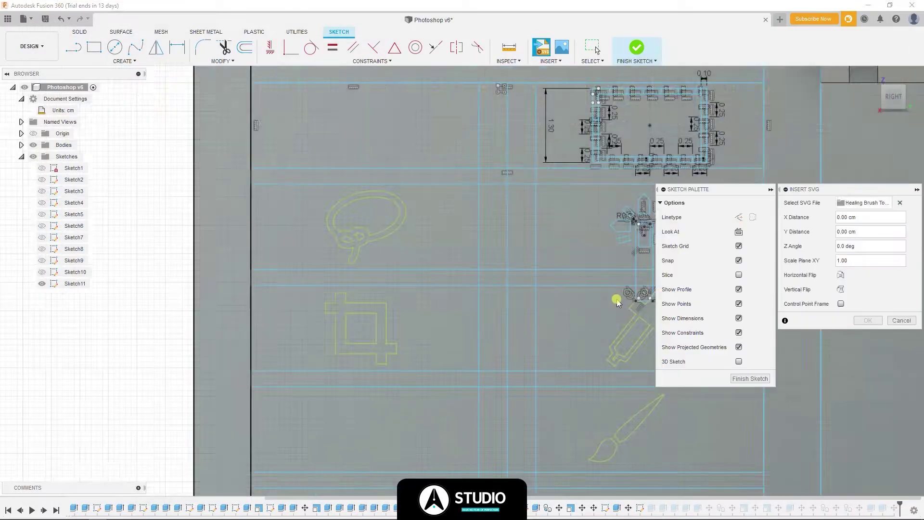
pyautogui.scroll(-3, 526, 353)
pyautogui.scroll(5, 245, 180)
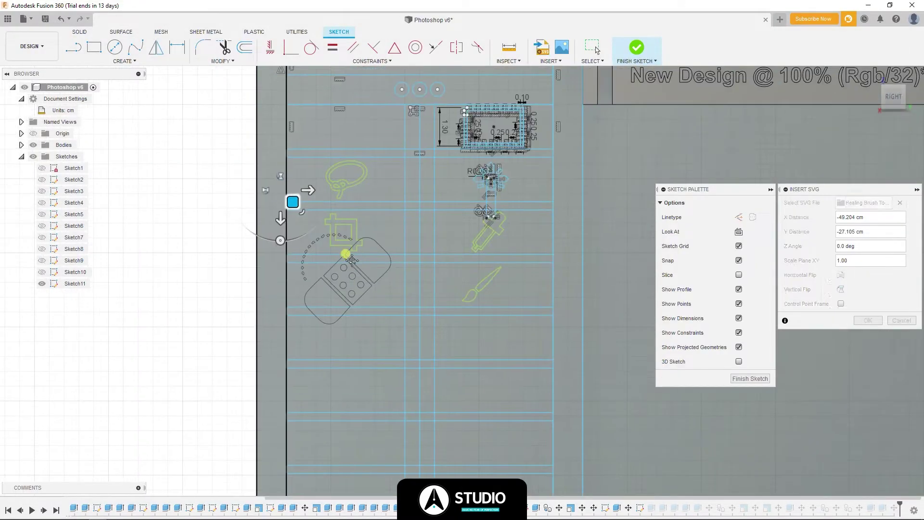
pyautogui.scroll(1, 268, 204)
pyautogui.moveTo(290, 233); pyautogui.dragTo(299, 239)
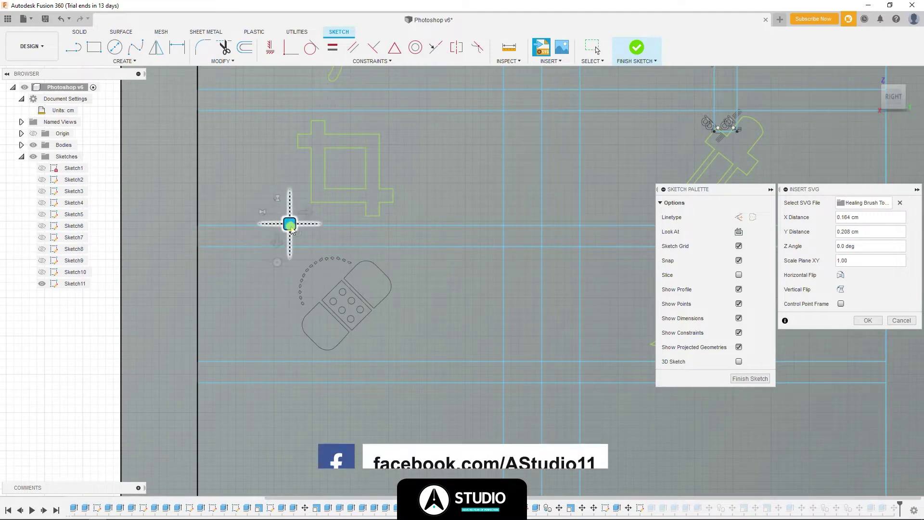
pyautogui.press('Return')
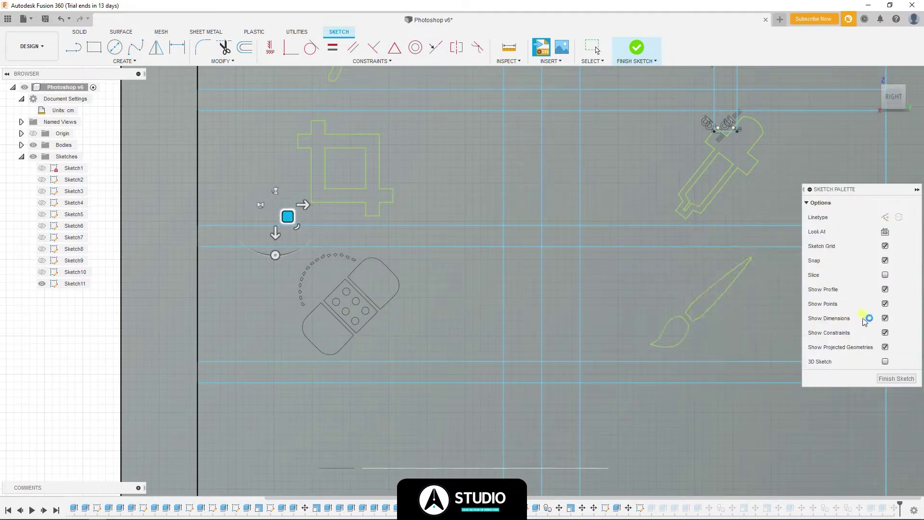
# - Insert Erase Tool.svg and place the eraser icon below the paintbrush
pyautogui.click(541, 47)
pyautogui.click(342, 355)
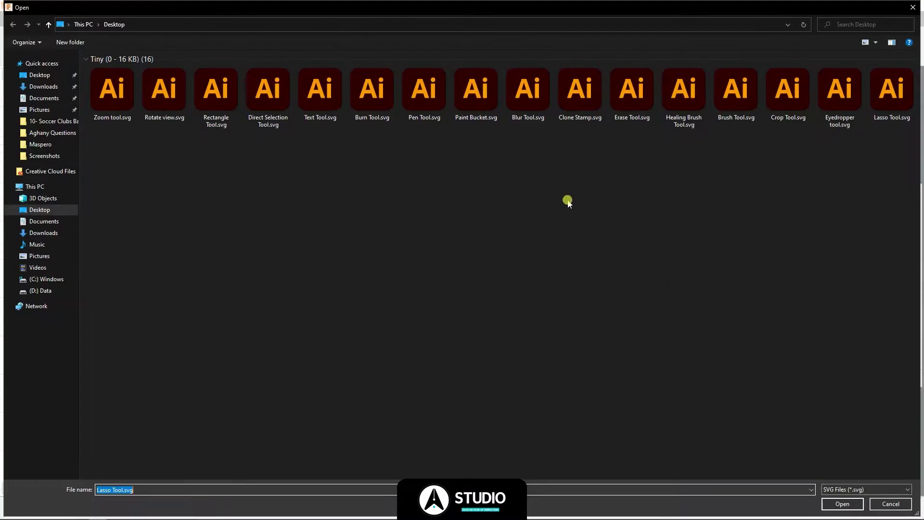
pyautogui.doubleClick(630, 98)
pyautogui.scroll(3, 281, 207)
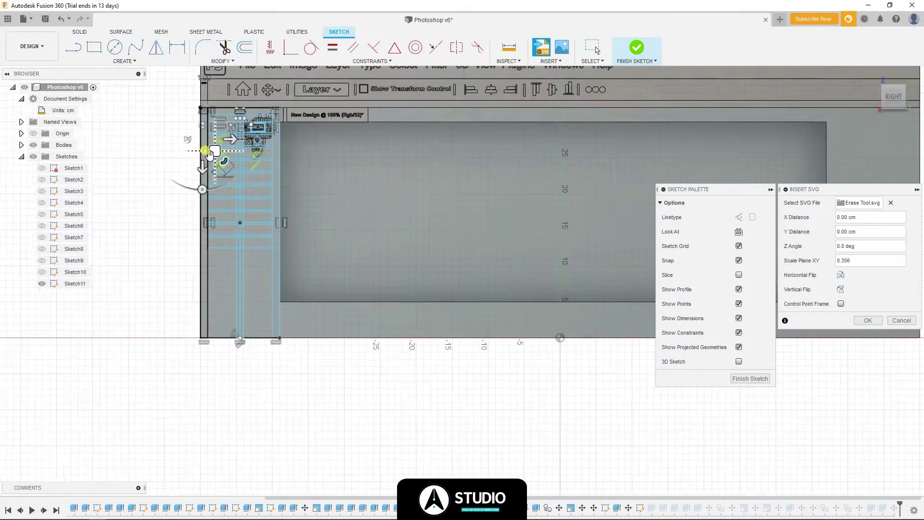
pyautogui.scroll(3, 207, 145)
pyautogui.moveTo(196, 93); pyautogui.dragTo(384, 208)
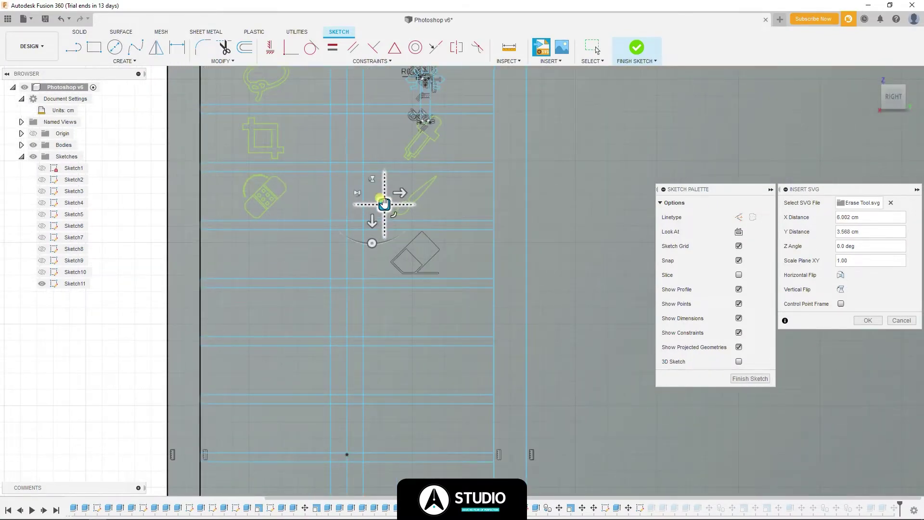
pyautogui.scroll(2, 383, 207)
pyautogui.scroll(3, 380, 173)
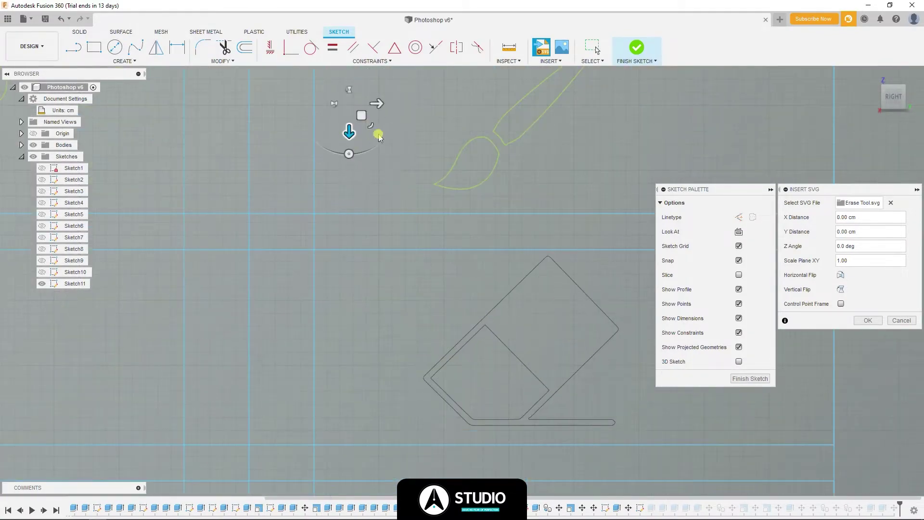
pyautogui.press('Return')
pyautogui.scroll(-3, 479, 380)
pyautogui.scroll(-2, 418, 211)
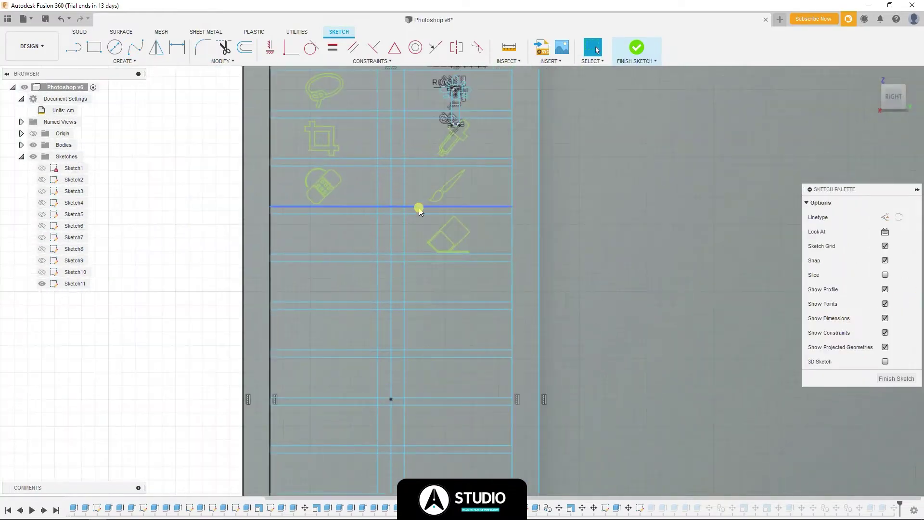
# - Insert Clone Stamp.svg, shrunk to fit its slot in the column
pyautogui.click(536, 48)
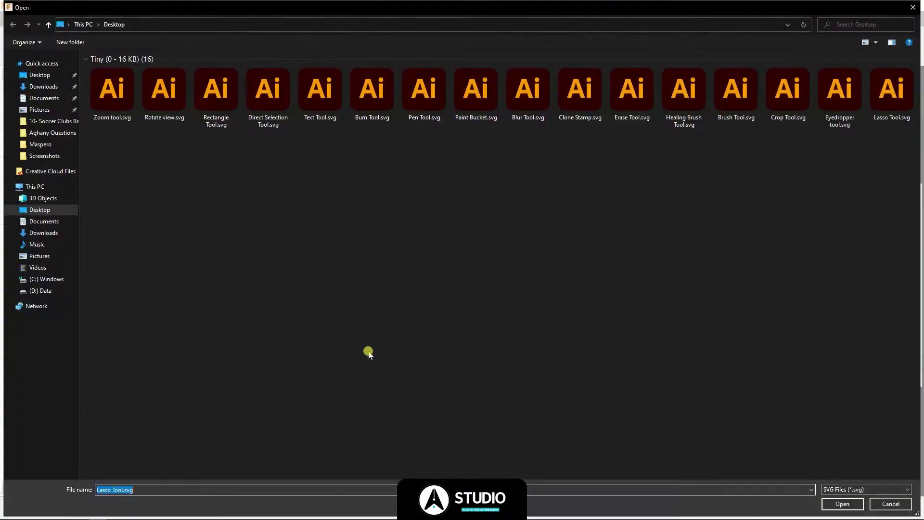
pyautogui.press('Left')
pyautogui.press('Left')
pyautogui.press('Left')
pyautogui.press('Return')
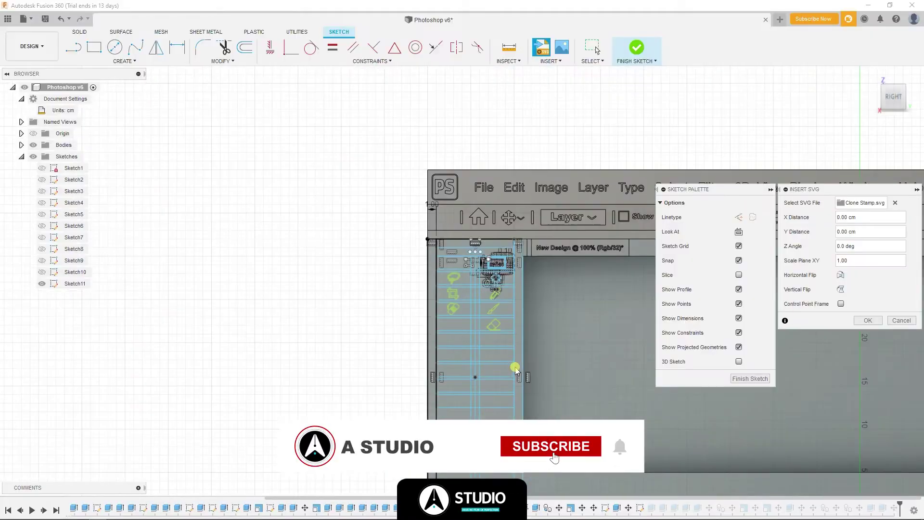
pyautogui.scroll(-3, 515, 370)
pyautogui.scroll(-2, 236, 245)
pyautogui.scroll(5, 159, 173)
pyautogui.moveTo(181, 190)
pyautogui.mouseDown()
pyautogui.moveTo(159, 164)
pyautogui.moveTo(274, 151)
pyautogui.moveTo(272, 159)
pyautogui.mouseUp()
pyautogui.scroll(3, 274, 151)
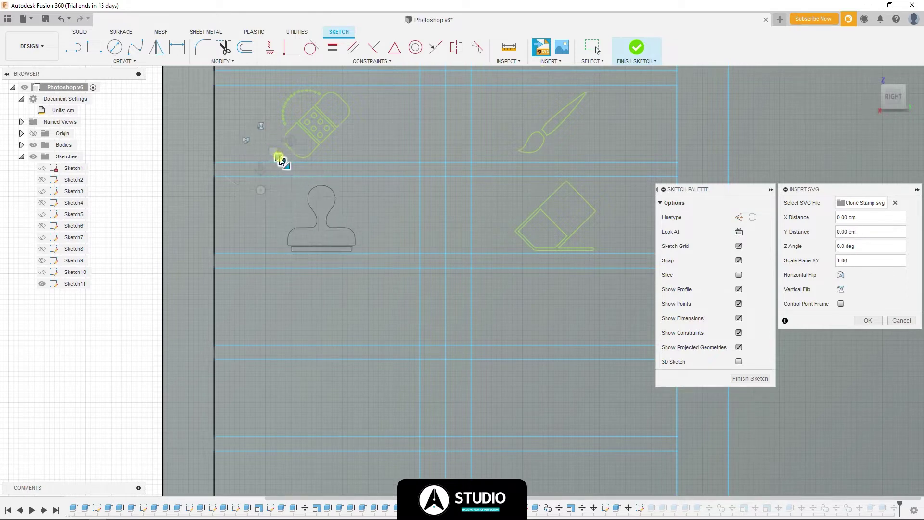
pyautogui.press('Return')
# - Insert Blur Tool.svg, shrinking the drop icon to fit
pyautogui.click(546, 50)
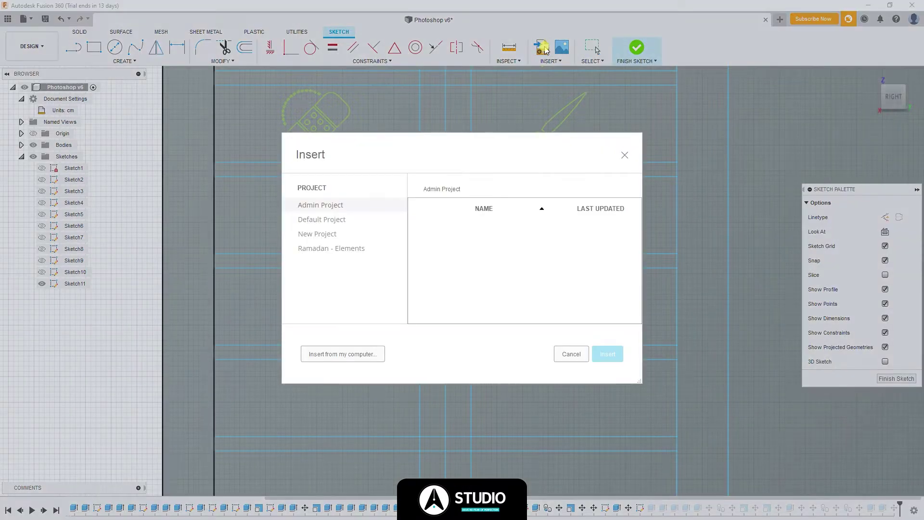
pyautogui.click(343, 354)
pyautogui.doubleClick(474, 87)
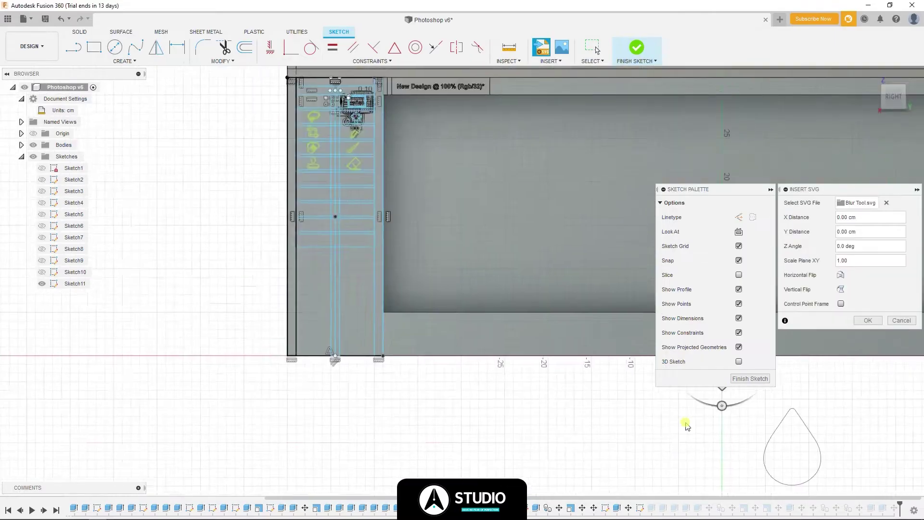
pyautogui.moveTo(144, 175); pyautogui.dragTo(158, 146)
pyautogui.scroll(5, 152, 129)
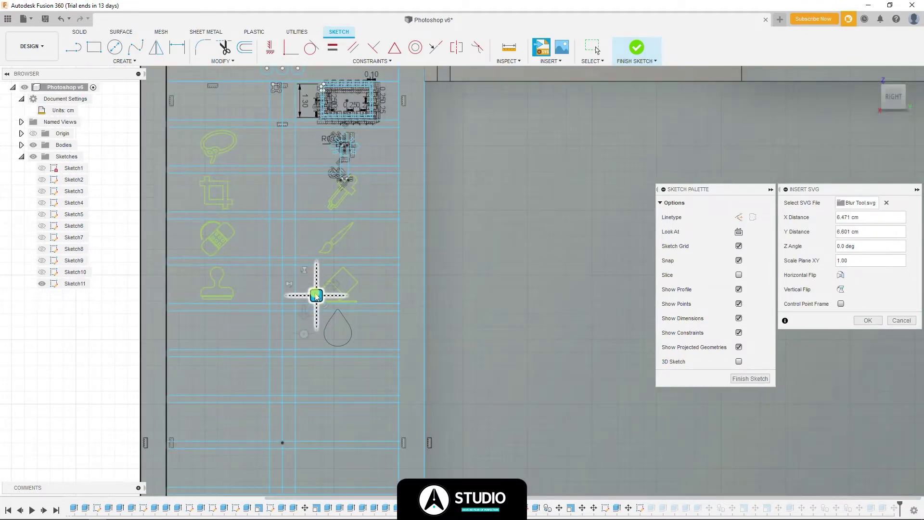
pyautogui.scroll(3, 317, 296)
pyautogui.press('Return')
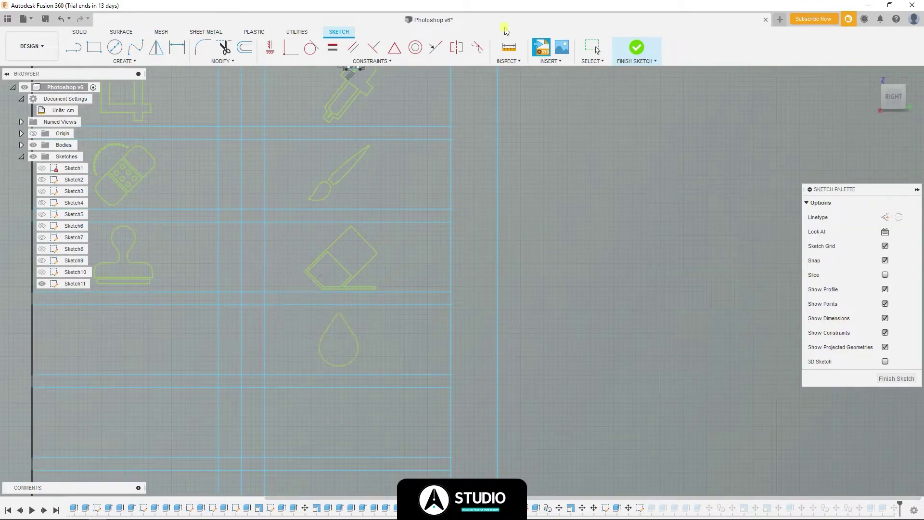
# - Insert Paint Bucket.svg, moved into the left icon column and shrunk to fit
pyautogui.press('Return')
pyautogui.click(335, 354)
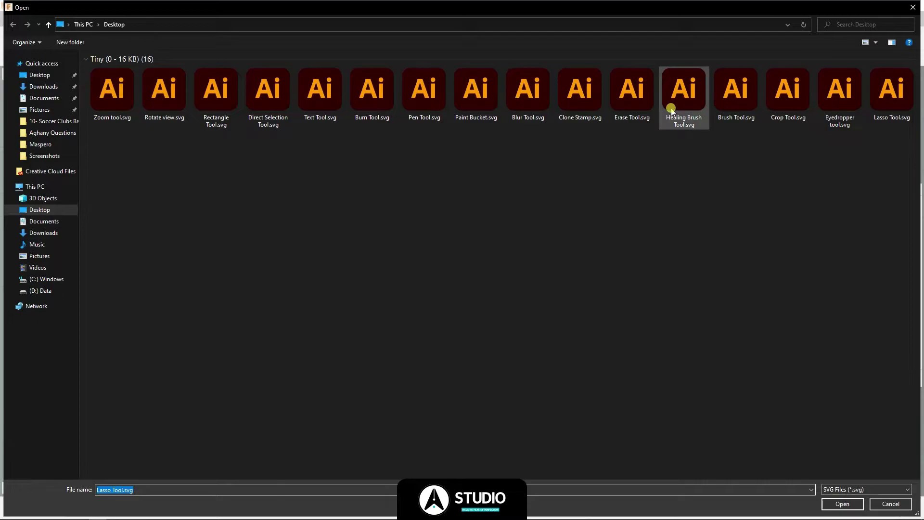
pyautogui.doubleClick(513, 103)
pyautogui.moveTo(652, 388); pyautogui.dragTo(316, 200)
pyautogui.scroll(5, 316, 200)
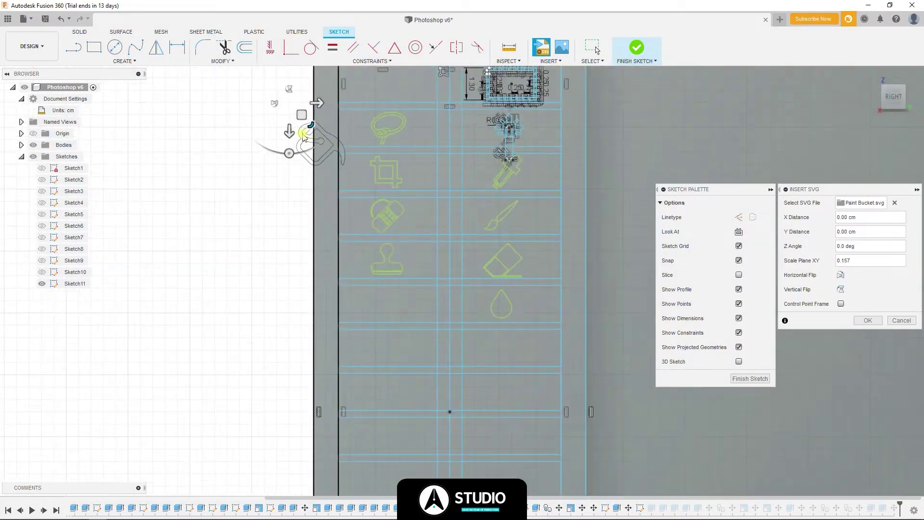
pyautogui.moveTo(308, 132)
pyautogui.mouseDown()
pyautogui.moveTo(370, 212)
pyautogui.moveTo(390, 332)
pyautogui.moveTo(373, 302)
pyautogui.moveTo(381, 316)
pyautogui.mouseUp()
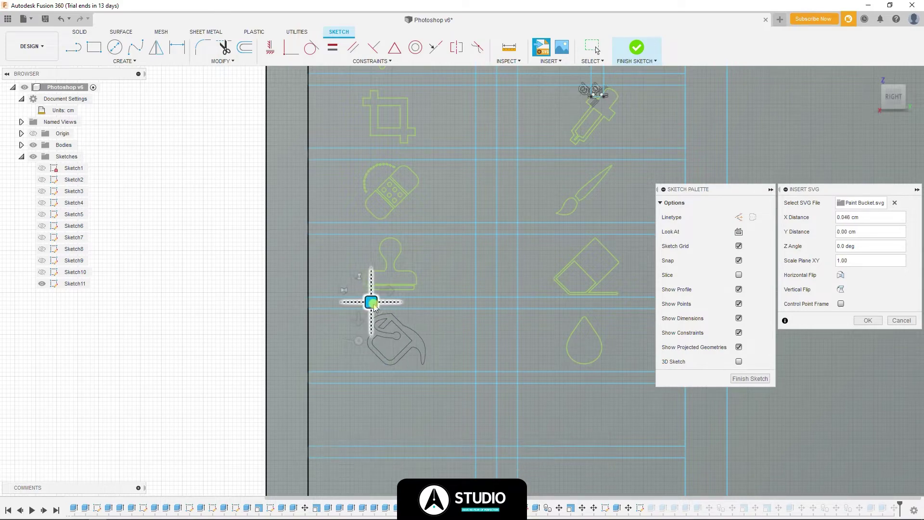
pyautogui.press('Return')
pyautogui.moveTo(547, 398); pyautogui.dragTo(505, 242, button='middle')
# - Insert Pen Tool.svg and move the pen icon into the icon column
pyautogui.click(542, 48)
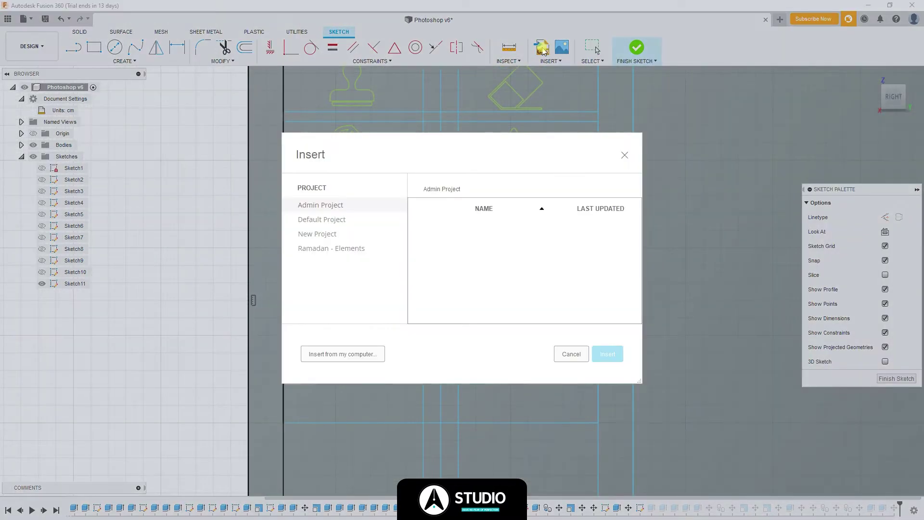
pyautogui.click(352, 360)
pyautogui.doubleClick(474, 126)
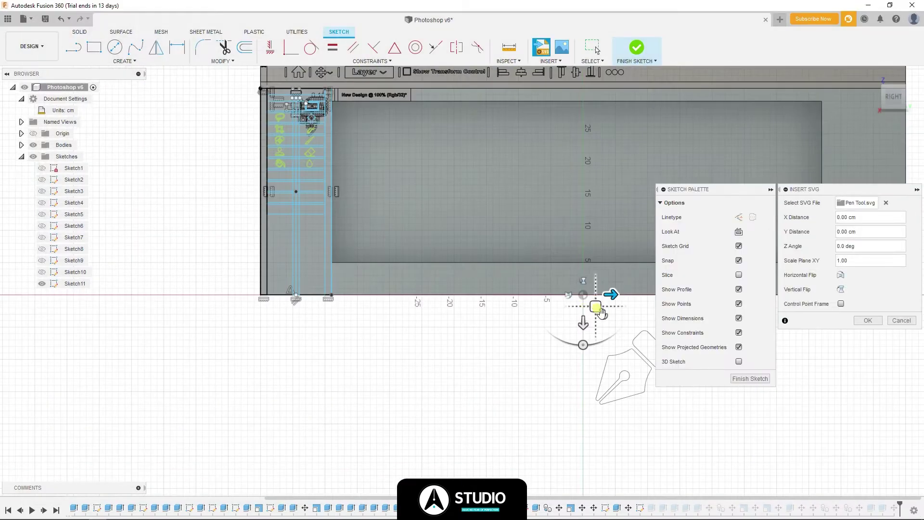
pyautogui.moveTo(573, 288); pyautogui.dragTo(275, 143)
pyautogui.scroll(5, 436, 222)
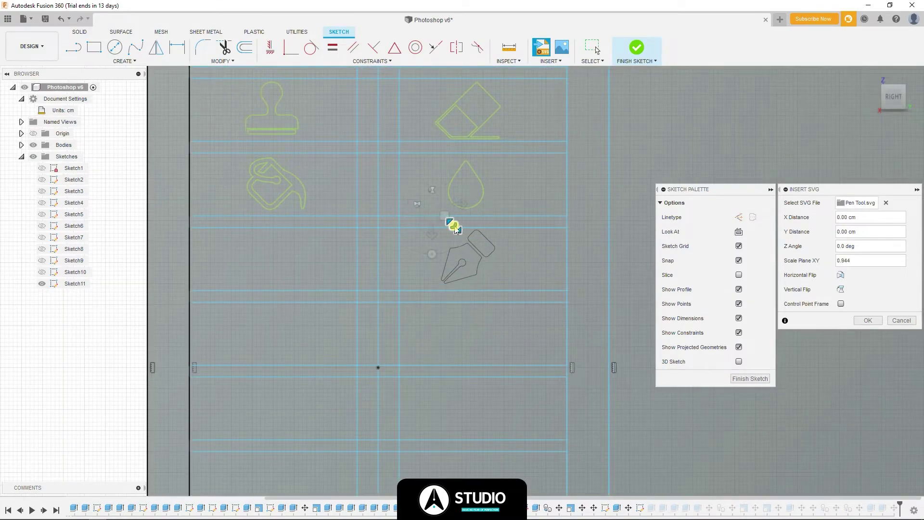
pyautogui.click(880, 324)
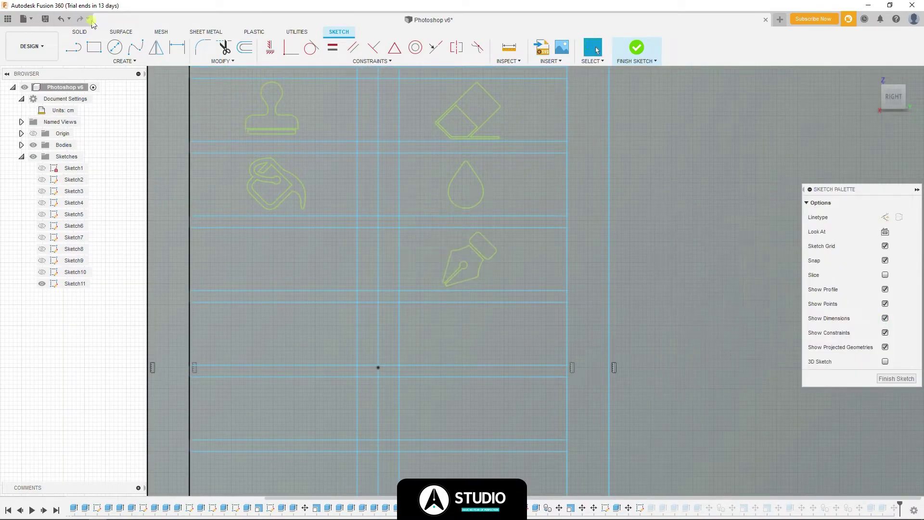
# - Insert Burn Tool.svg and the T text icon, nudging the T into its slot
pyautogui.click(542, 47)
pyautogui.click(346, 355)
pyautogui.doubleClick(368, 106)
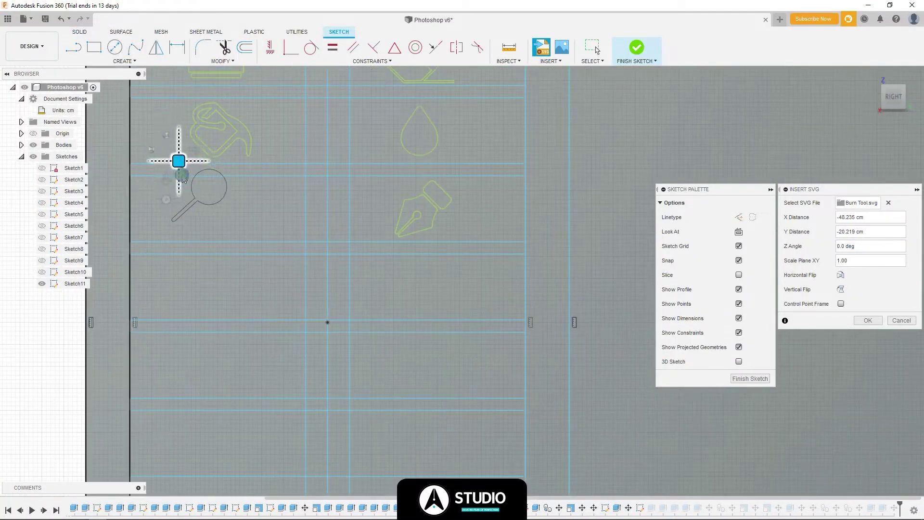
pyautogui.press('Return')
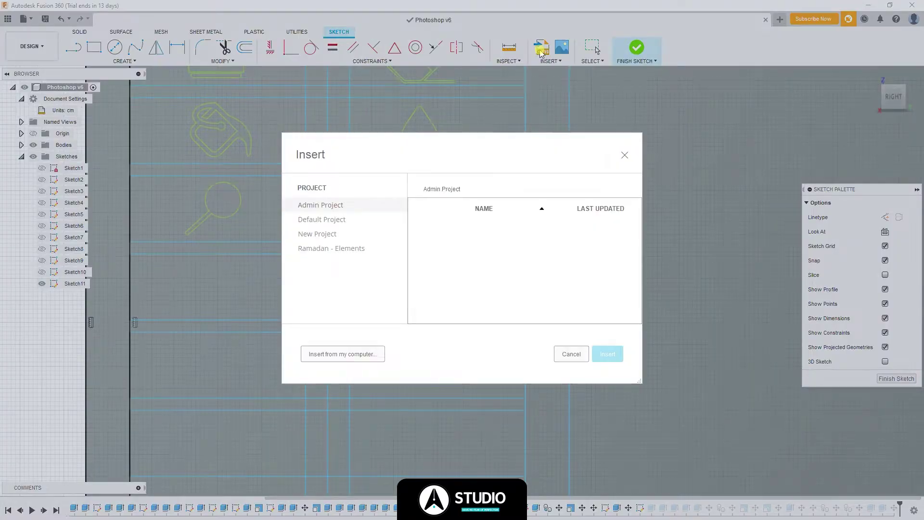
pyautogui.click(370, 351)
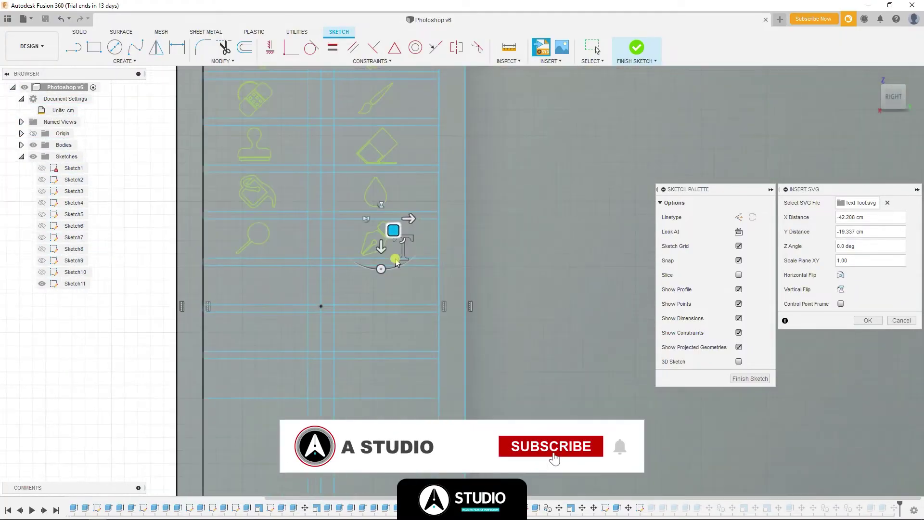
pyautogui.scroll(5, 242, 275)
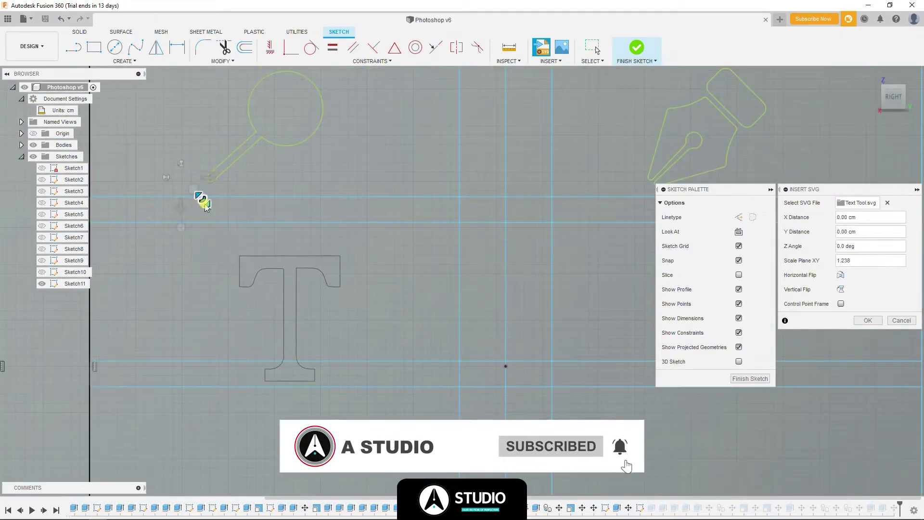
pyautogui.moveTo(195, 199); pyautogui.dragTo(187, 187)
pyautogui.click(868, 320)
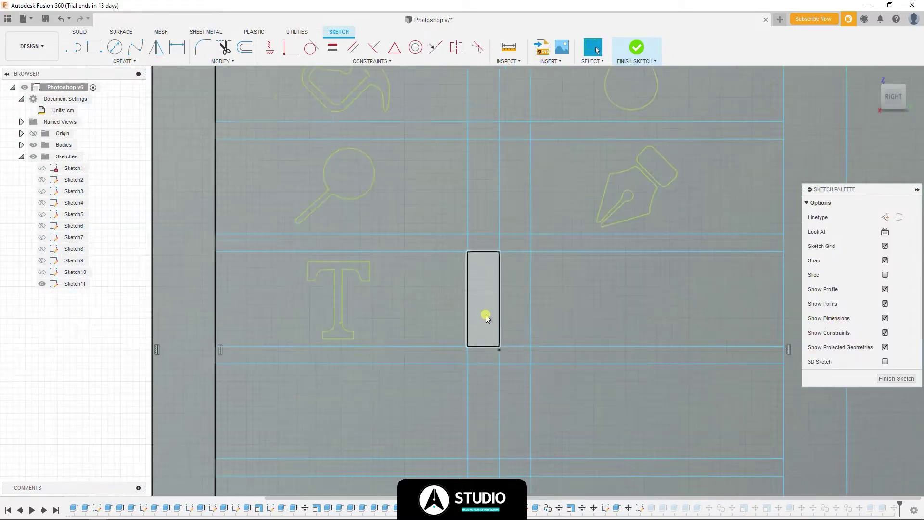
# - Insert the Direct Selection arrow, Rectangle Tool.svg and Zoom tool.svg icons into the columns
pyautogui.click(343, 359)
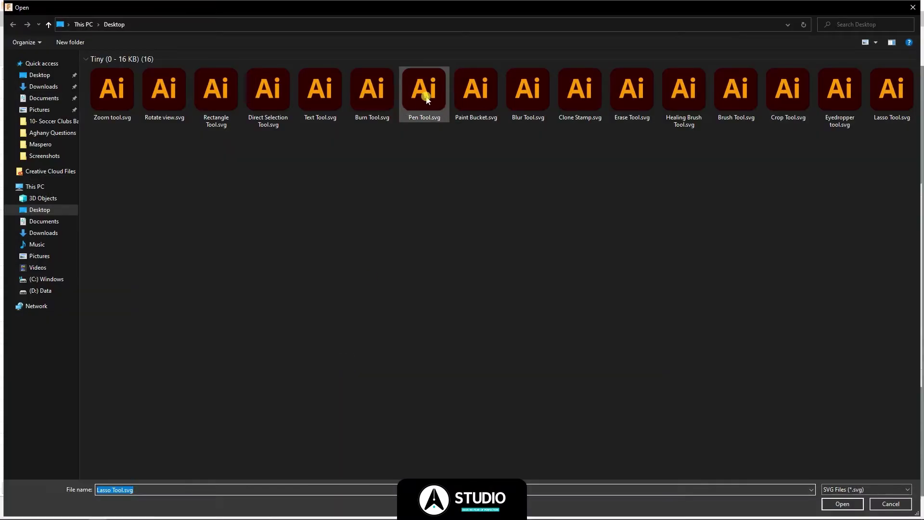
pyautogui.doubleClick(265, 88)
pyautogui.moveTo(577, 386); pyautogui.dragTo(262, 225)
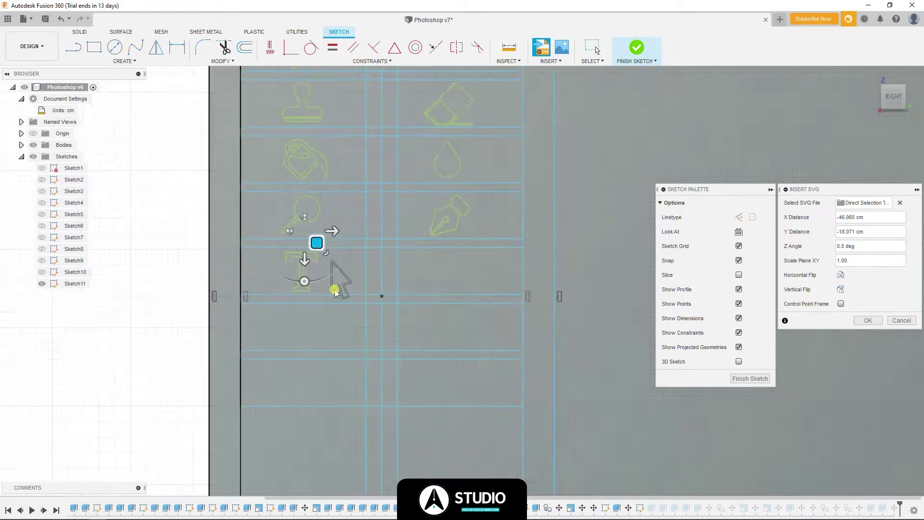
pyautogui.click(868, 320)
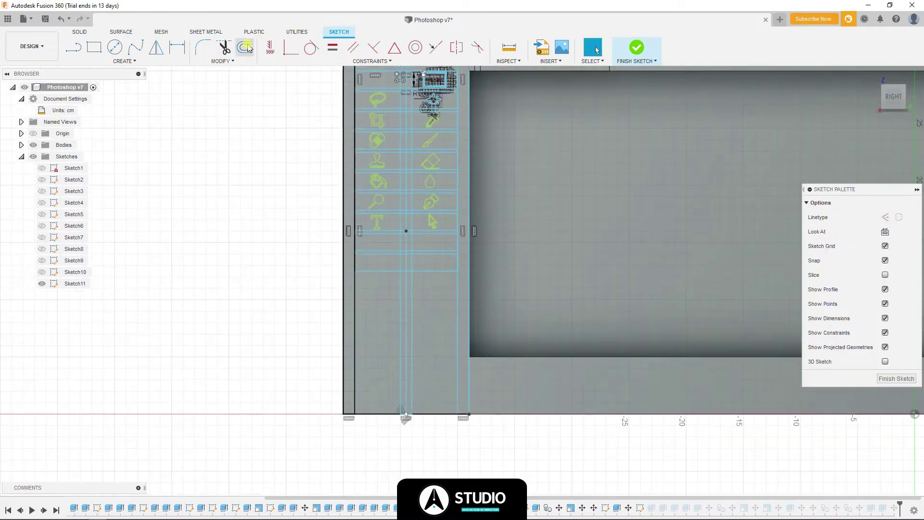
pyautogui.click(542, 46)
pyautogui.click(337, 354)
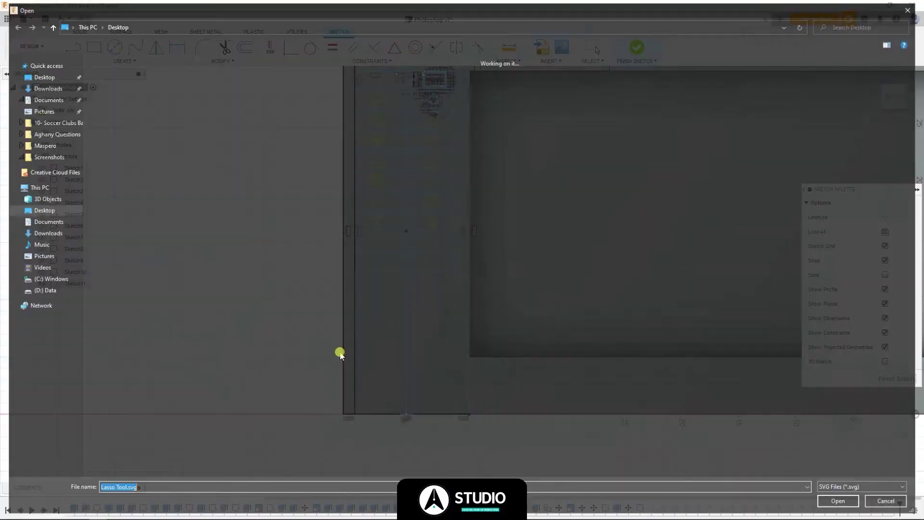
pyautogui.doubleClick(204, 99)
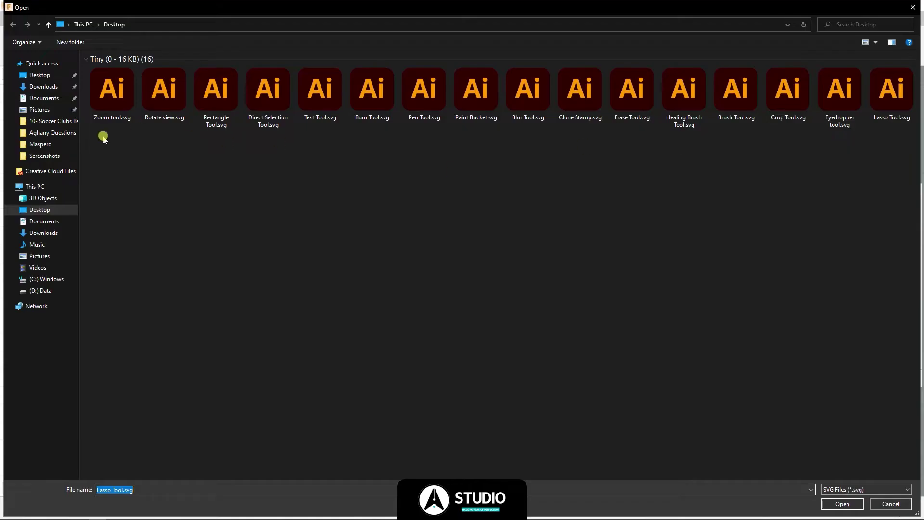
pyautogui.doubleClick(112, 94)
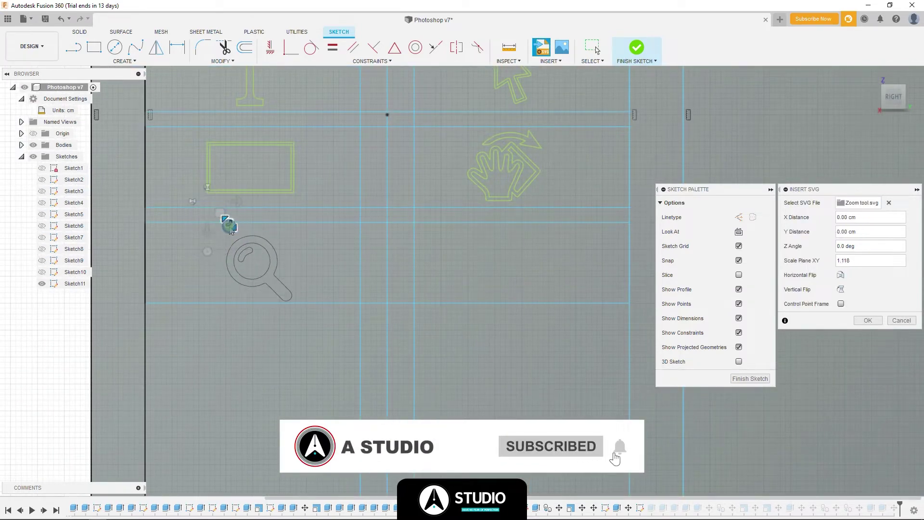
pyautogui.press('Return')
pyautogui.press('l')
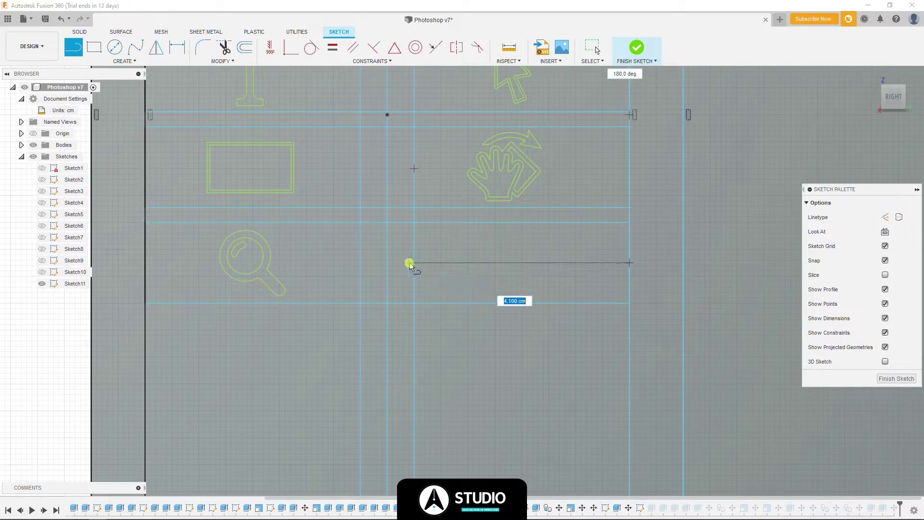
# - Finish the horizontal line, draw a 0.65 cm circle, and pattern it 3 times 0.80 cm apart
pyautogui.click(410, 266)
pyautogui.press('c')
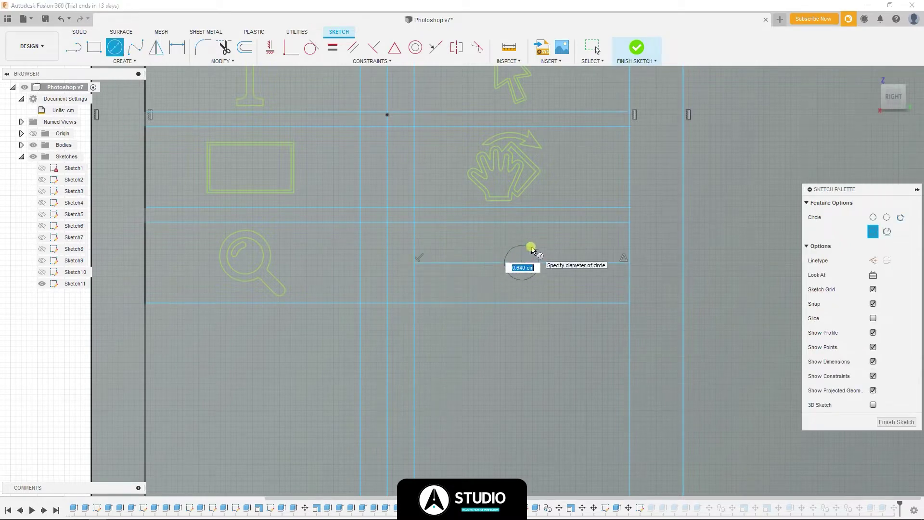
pyautogui.scroll(5, 534, 256)
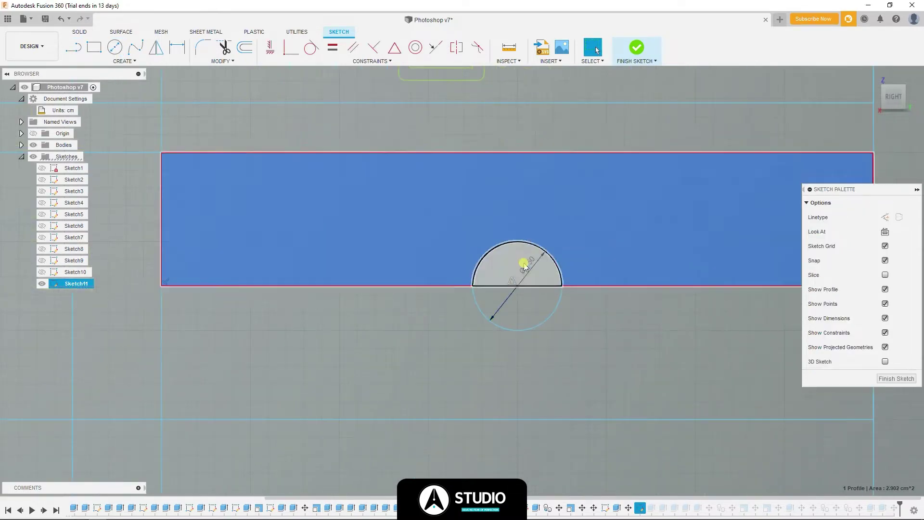
pyautogui.write('0.65')
pyautogui.press('Return')
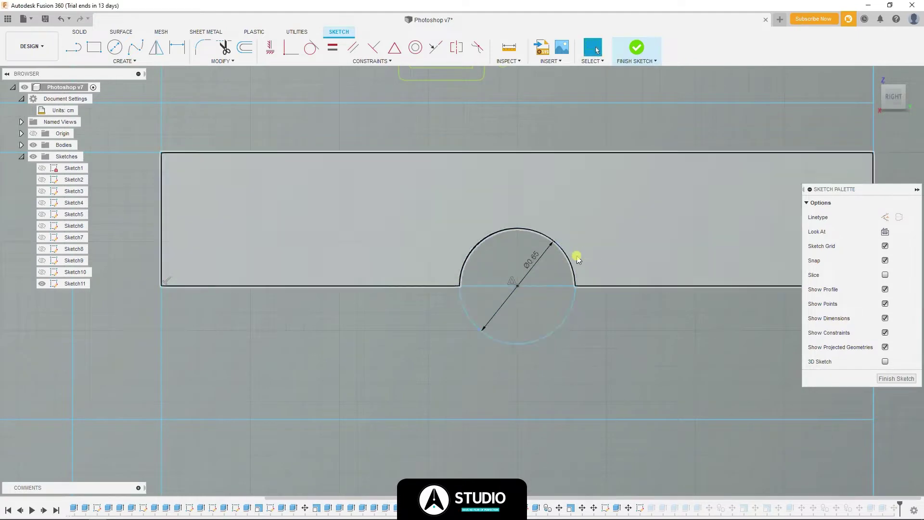
pyautogui.click(559, 245)
pyautogui.click(124, 61)
pyautogui.click(120, 209)
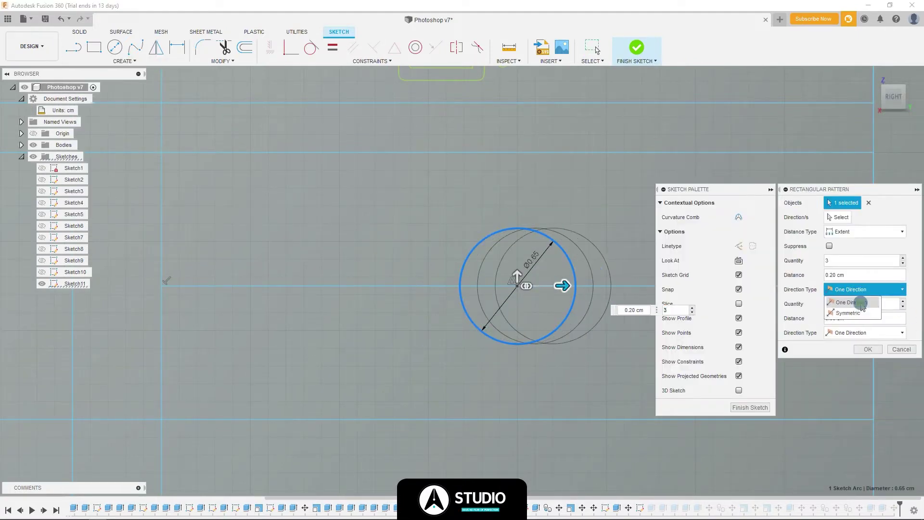
pyautogui.moveTo(570, 288); pyautogui.dragTo(666, 295)
pyautogui.click(865, 349)
pyautogui.scroll(-5, 681, 319)
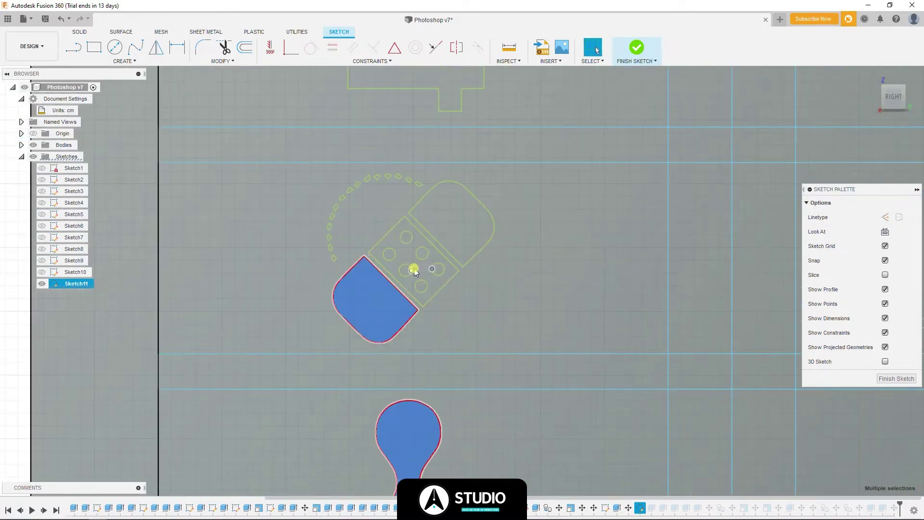
# - Extrude the 38 selected Sketch11 tool-icon profiles
pyautogui.scroll(5, 413, 193)
pyautogui.scroll(3, 480, 192)
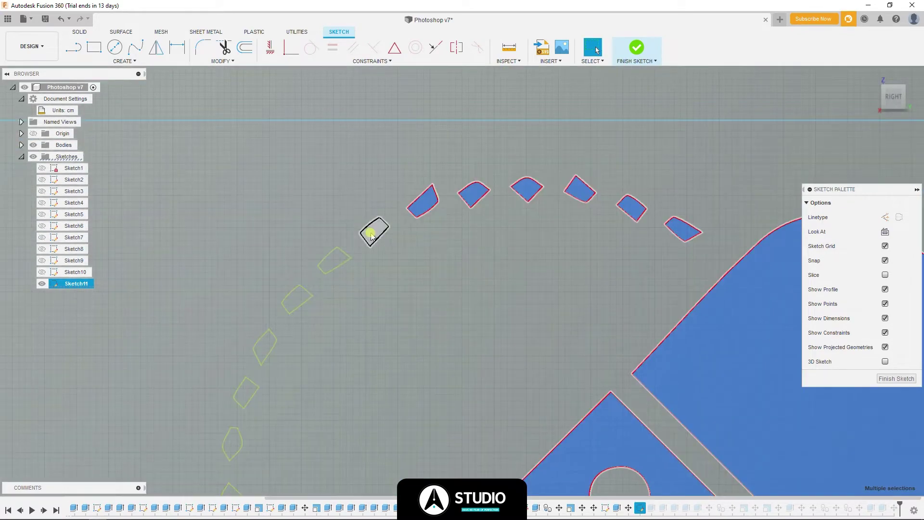
pyautogui.scroll(-5, 643, 355)
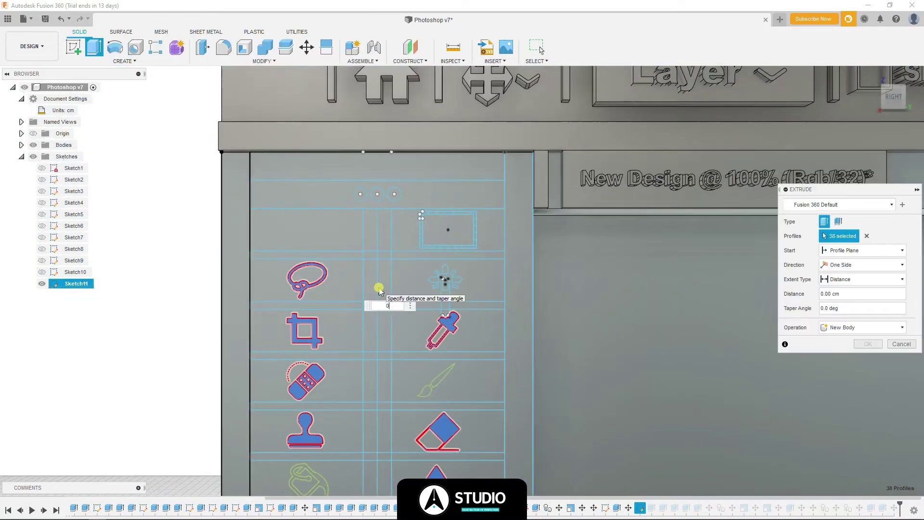
pyautogui.click(867, 344)
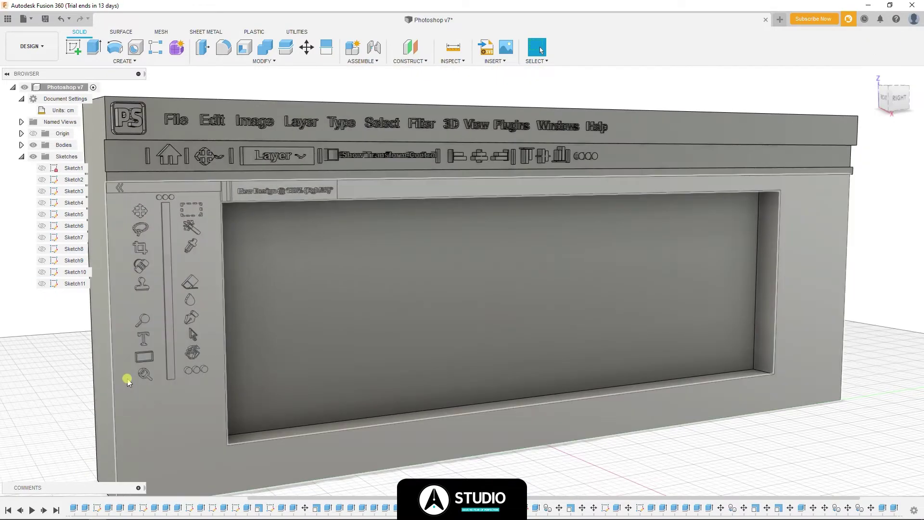
# - Extrude the three paint-bucket profiles 0.5 cm as a new body
pyautogui.click(145, 306)
pyautogui.scroll(5, 404, 279)
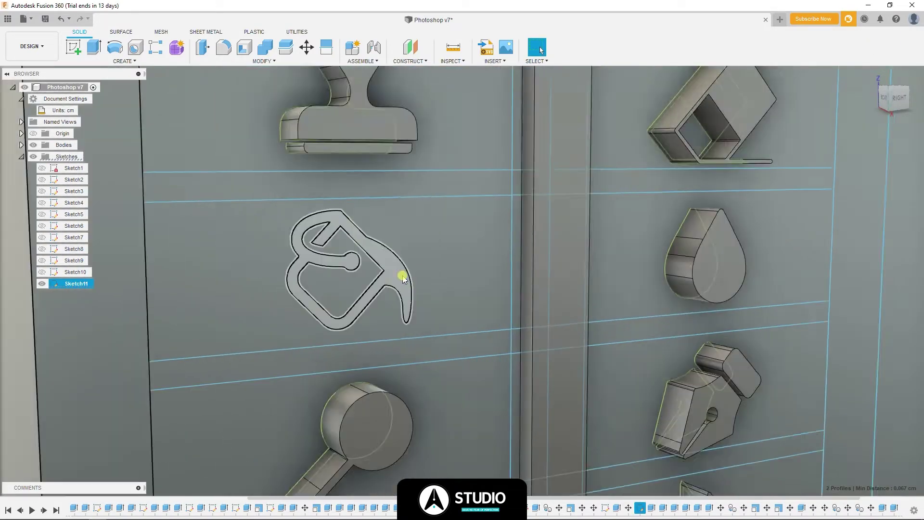
pyautogui.scroll(2, 403, 279)
pyautogui.press('e')
pyautogui.press('Return')
pyautogui.click(861, 327)
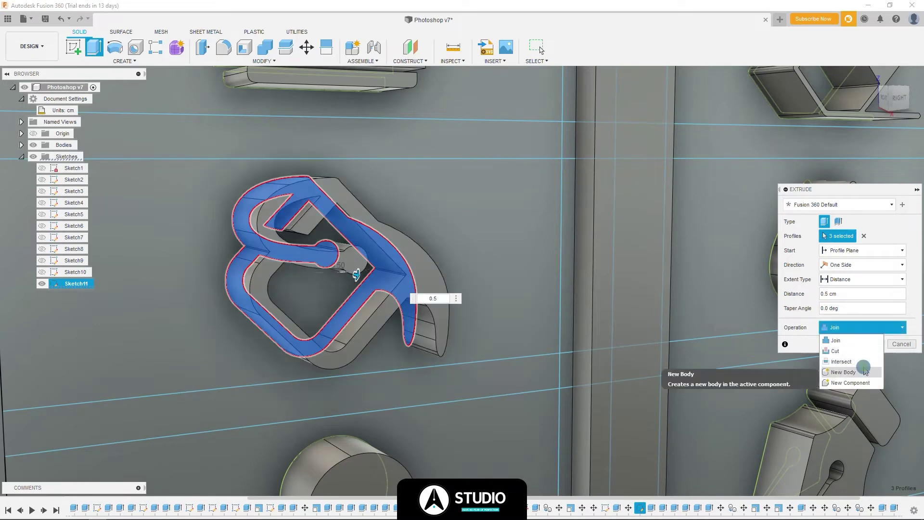
pyautogui.click(837, 350)
pyautogui.press('Return')
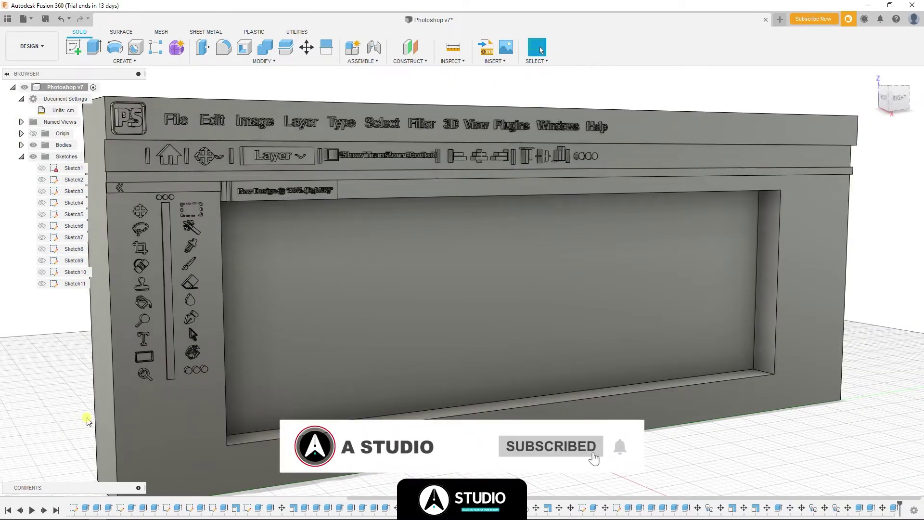
# - Select the three-dot icon body and start moving it -0.70 cm
pyautogui.scroll(5, 337, 202)
pyautogui.scroll(3, 424, 200)
pyautogui.click(413, 197)
pyautogui.press('m')
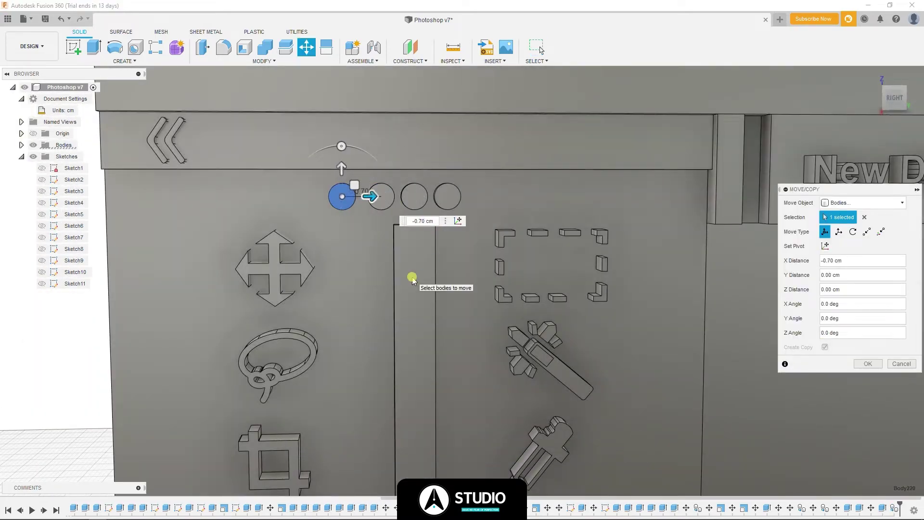
# - Add a copy of the dot 0.70 cm to the left, making five dots
pyautogui.click(869, 363)
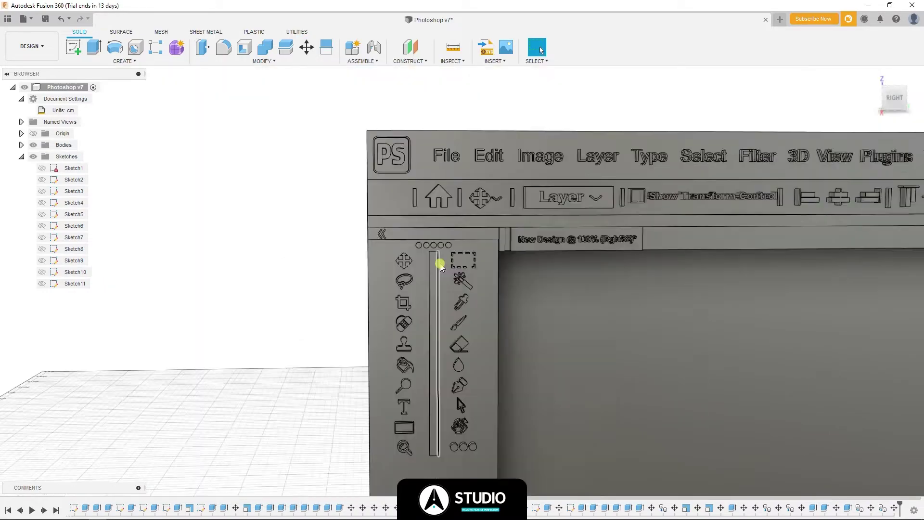
pyautogui.moveTo(439, 264)
pyautogui.keyDown('shift'); pyautogui.mouseDown(button='middle')
pyautogui.moveTo(404, 299)
pyautogui.moveTo(470, 301)
pyautogui.moveTo(571, 333)
pyautogui.moveTo(594, 301)
pyautogui.moveTo(555, 313)
pyautogui.mouseUp(button='middle'); pyautogui.keyUp('shift')
pyautogui.keyDown('shift'); pyautogui.moveTo(526, 399); pyautogui.dragTo(469, 258, button='middle'); pyautogui.keyUp('shift')
pyautogui.scroll(5, 486, 155)
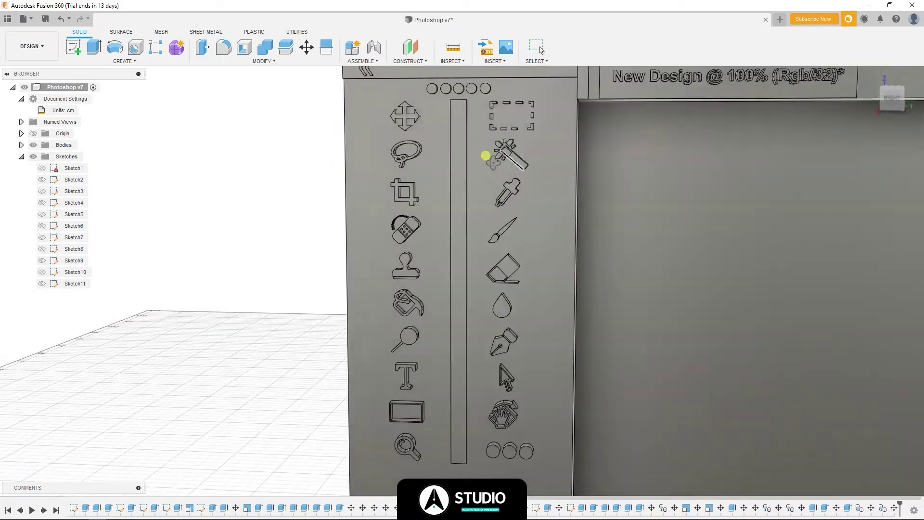
pyautogui.scroll(5, 526, 196)
pyautogui.scroll(-3, 526, 196)
# - Rotate the magic-wand bodies about -100° on Z and lower them into their slot
pyautogui.click(500, 190)
pyautogui.press('m')
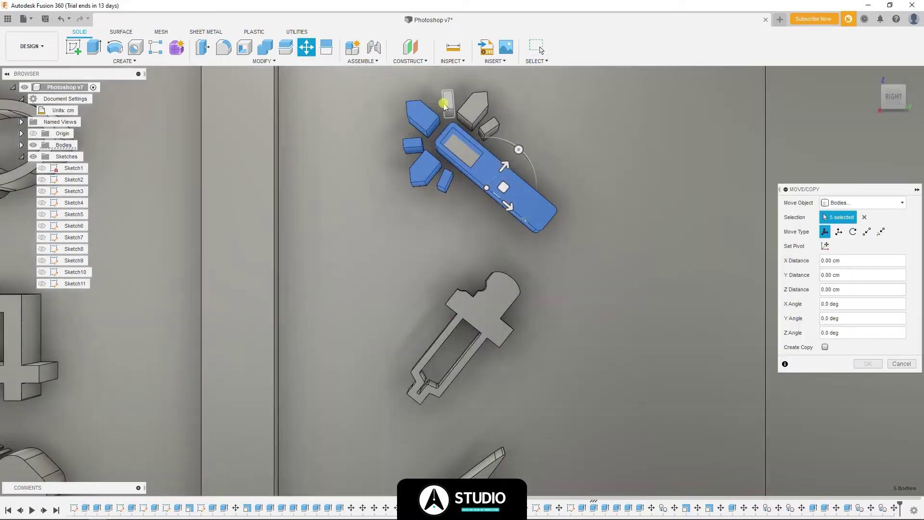
pyautogui.click(445, 107)
pyautogui.scroll(-4, 520, 149)
pyautogui.moveTo(559, 233); pyautogui.dragTo(549, 307)
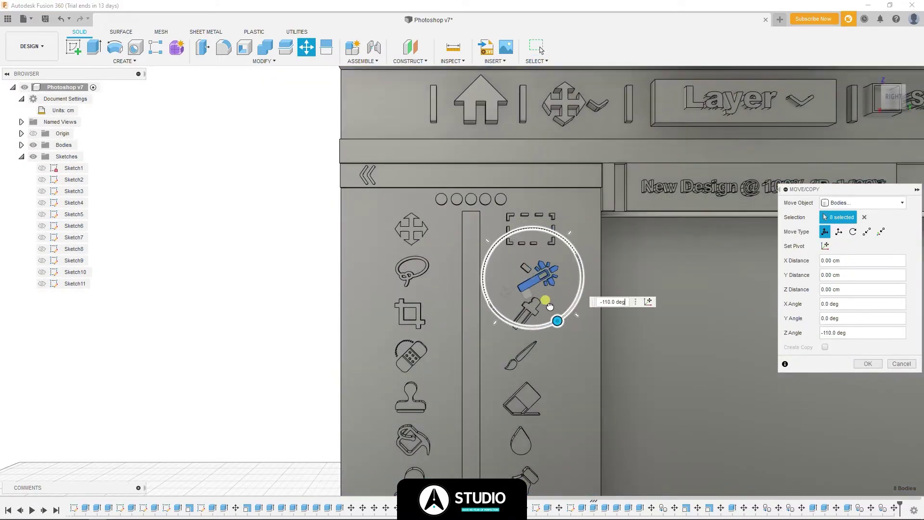
pyautogui.click(42, 283)
pyautogui.scroll(5, 367, 268)
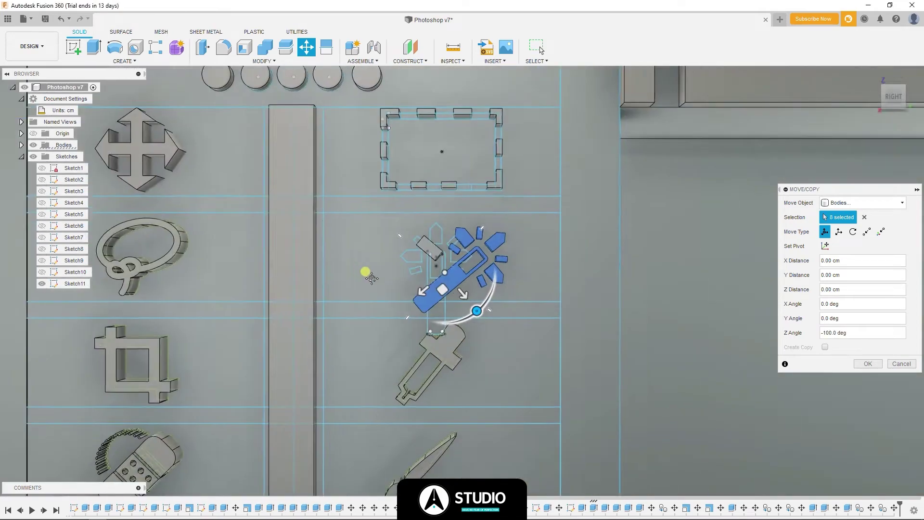
pyautogui.moveTo(412, 279); pyautogui.dragTo(407, 314)
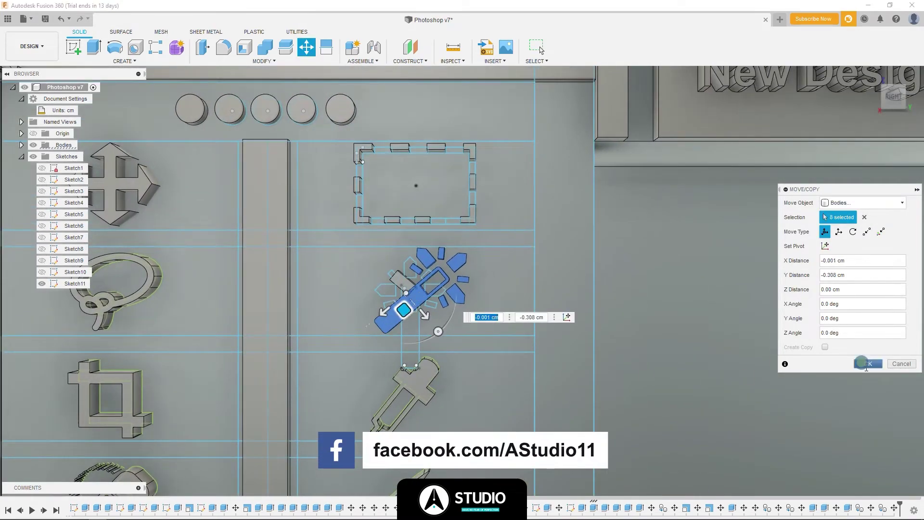
pyautogui.click(867, 364)
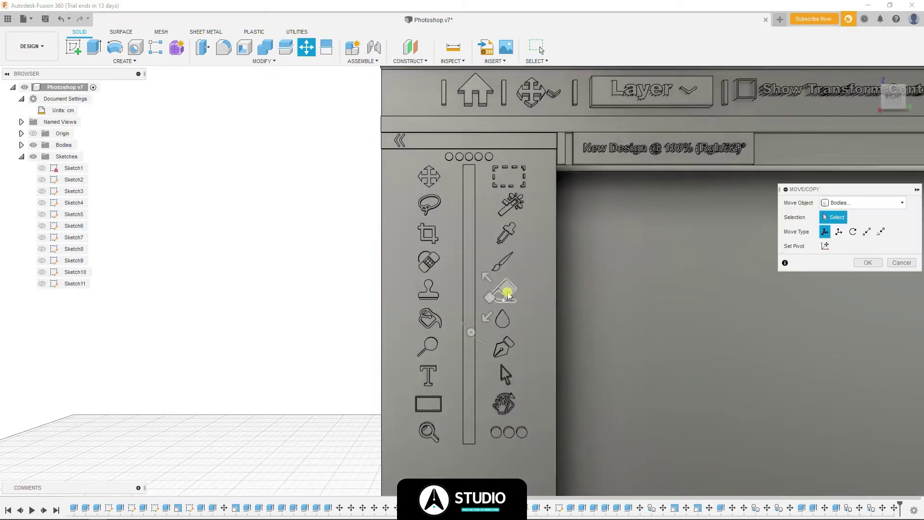
# - Nudge the water-drop and pen-nib icon bodies into alignment
pyautogui.click(501, 316)
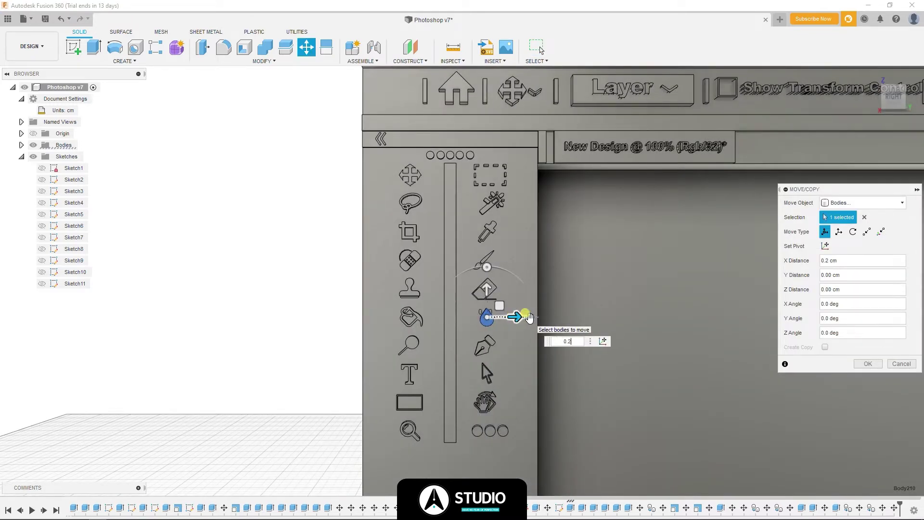
pyautogui.click(493, 340)
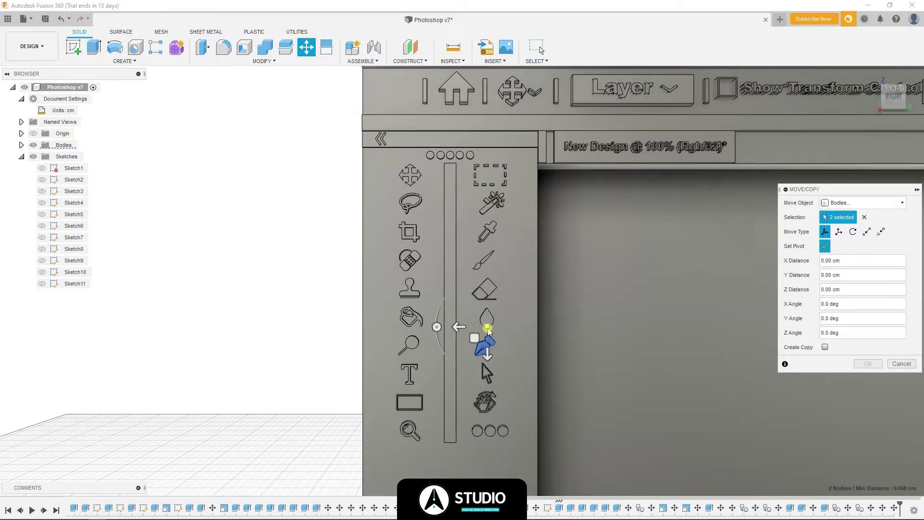
pyautogui.click(487, 328)
pyautogui.press('Return')
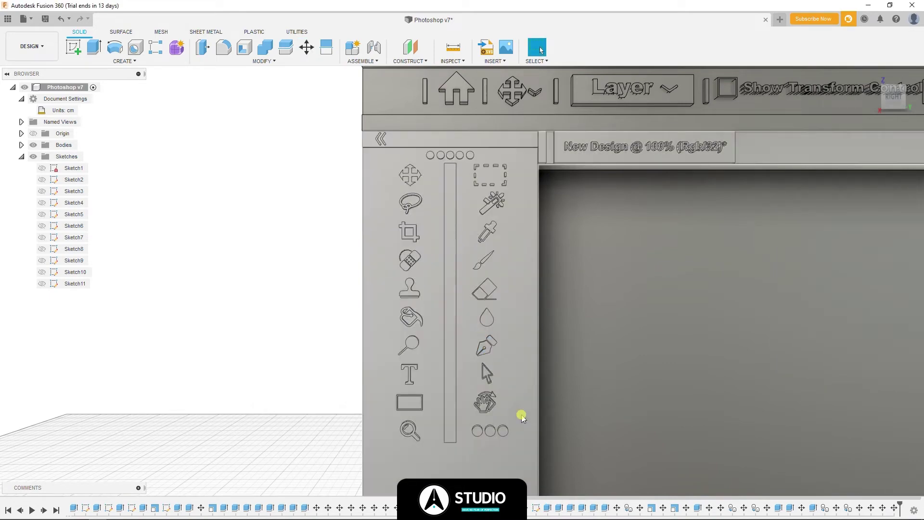
# - Lengthen the slim vertical bar's end face by 0.50 cm
pyautogui.scroll(3, 487, 461)
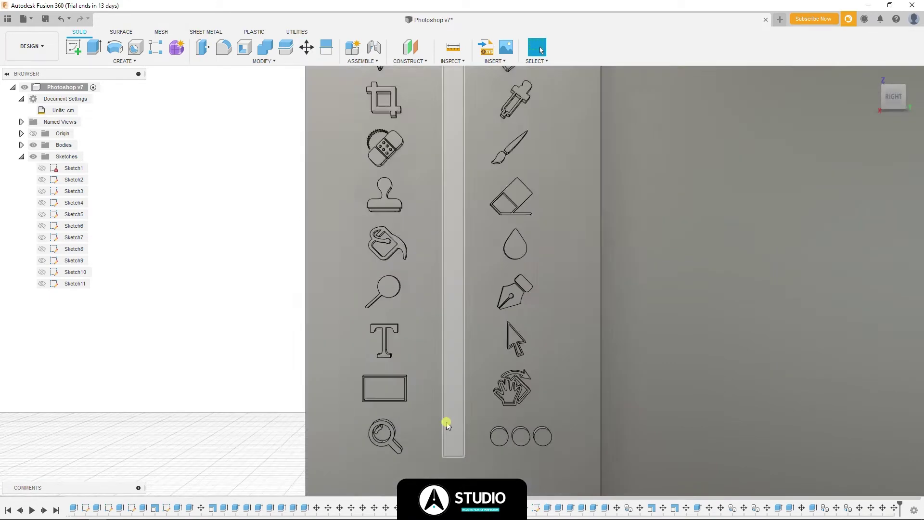
pyautogui.scroll(3, 443, 423)
pyautogui.scroll(-6, 448, 413)
pyautogui.scroll(1, 458, 313)
pyautogui.scroll(-8, 461, 237)
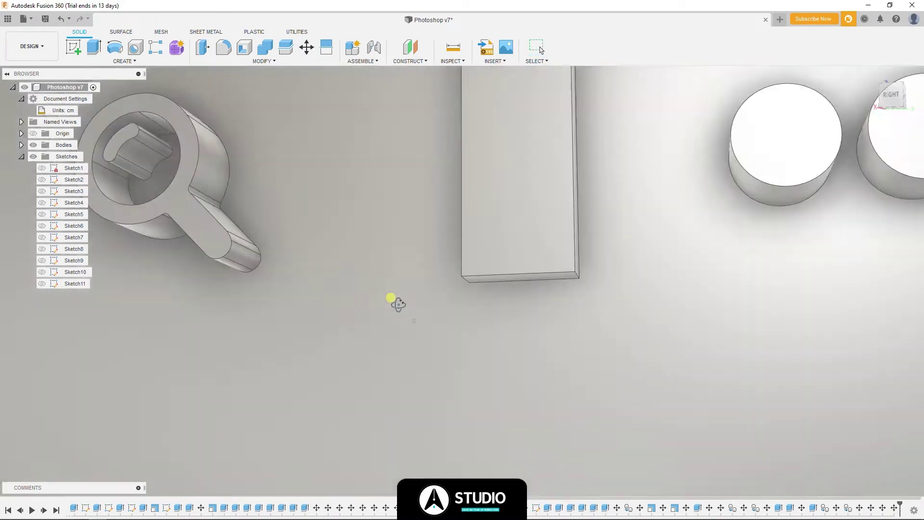
pyautogui.click(496, 270)
pyautogui.press('m')
pyautogui.moveTo(495, 272); pyautogui.dragTo(488, 339)
pyautogui.press('Return')
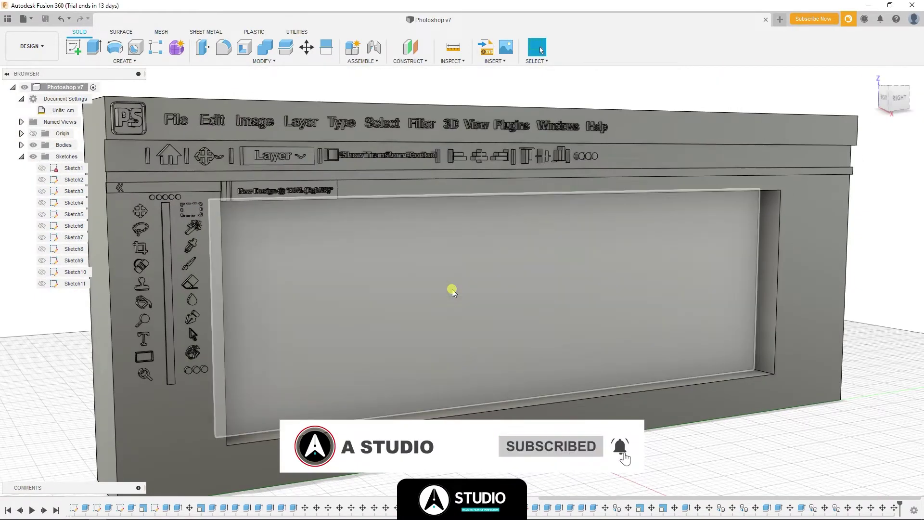
# - Reopen Sketch11 for editing from the browser
pyautogui.keyDown('shift'); pyautogui.moveTo(437, 208); pyautogui.dragTo(463, 212, button='middle'); pyautogui.keyUp('shift')
pyautogui.scroll(3, 340, 295)
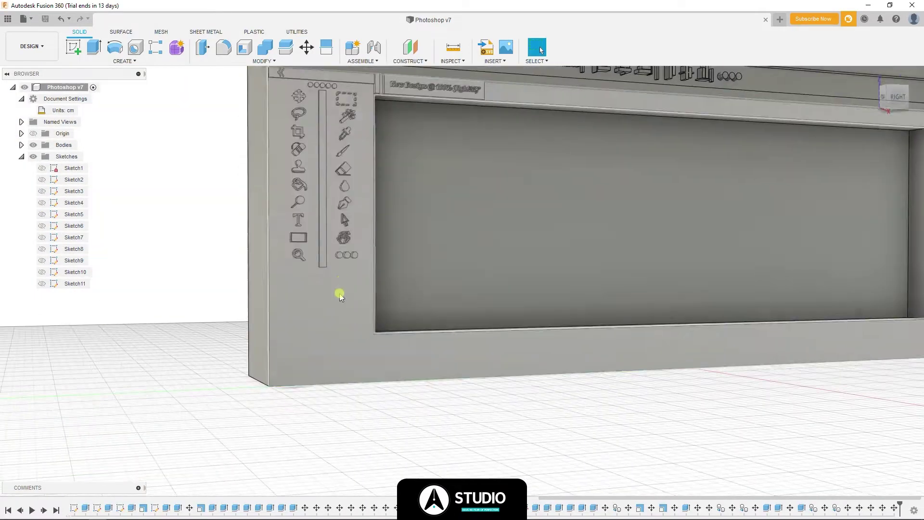
pyautogui.click(340, 295)
pyautogui.click(74, 284)
pyautogui.rightClick(75, 284)
pyautogui.click(106, 301)
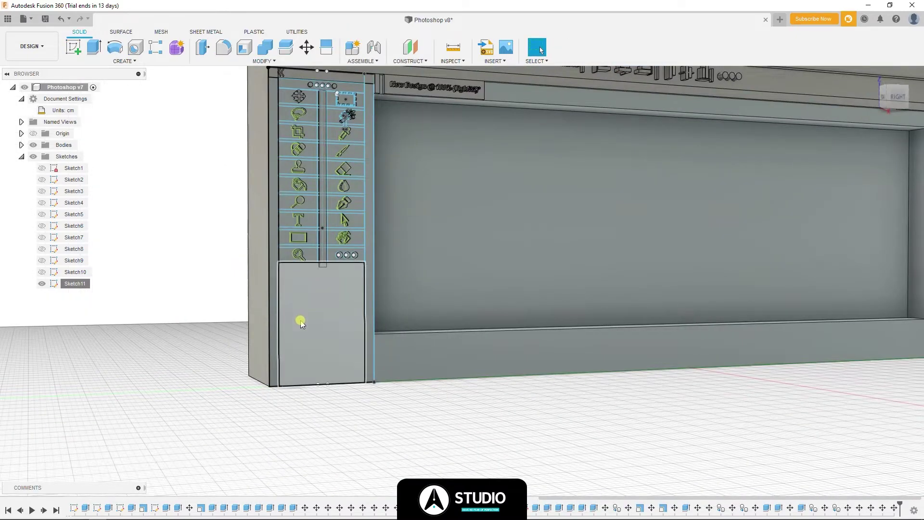
# - Re-enter Sketch11 and draw a vertical guide line below the icons
pyautogui.click(42, 284)
pyautogui.doubleClick(43, 284)
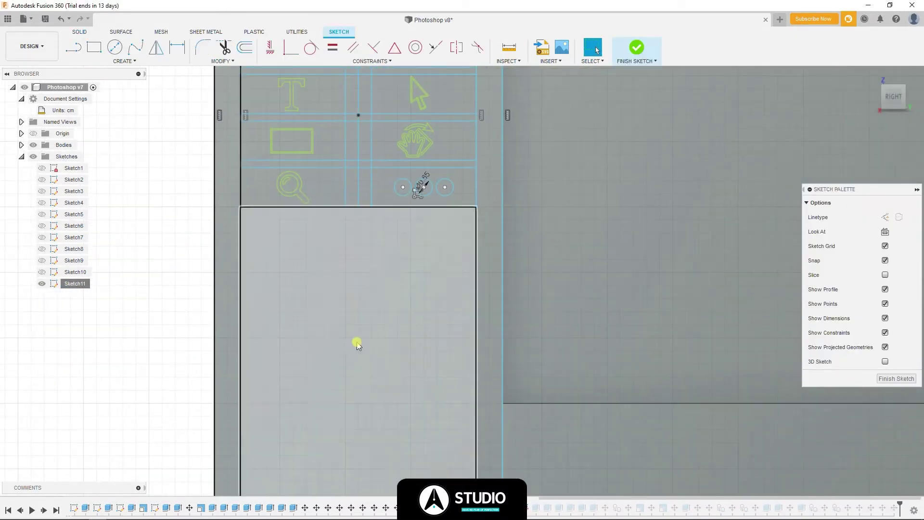
pyautogui.click(74, 46)
pyautogui.click(359, 207)
pyautogui.click(358, 399)
# - Draw two 2 cm squares and lower the second about 1 cm
pyautogui.press('r')
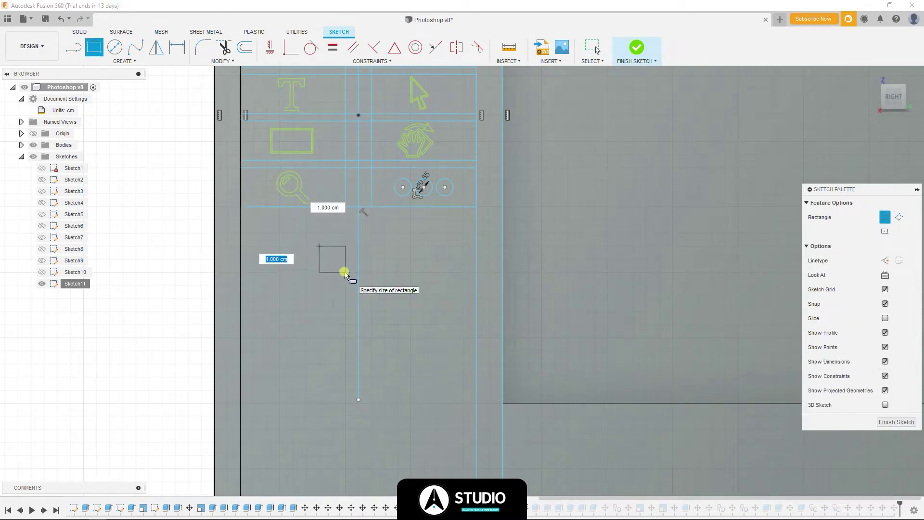
pyautogui.click(371, 301)
pyautogui.scroll(1, 378, 280)
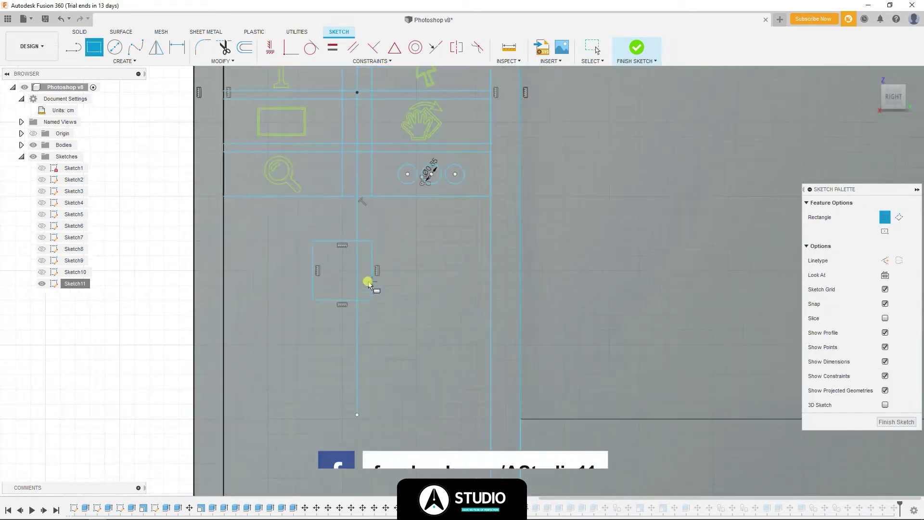
pyautogui.scroll(1, 385, 260)
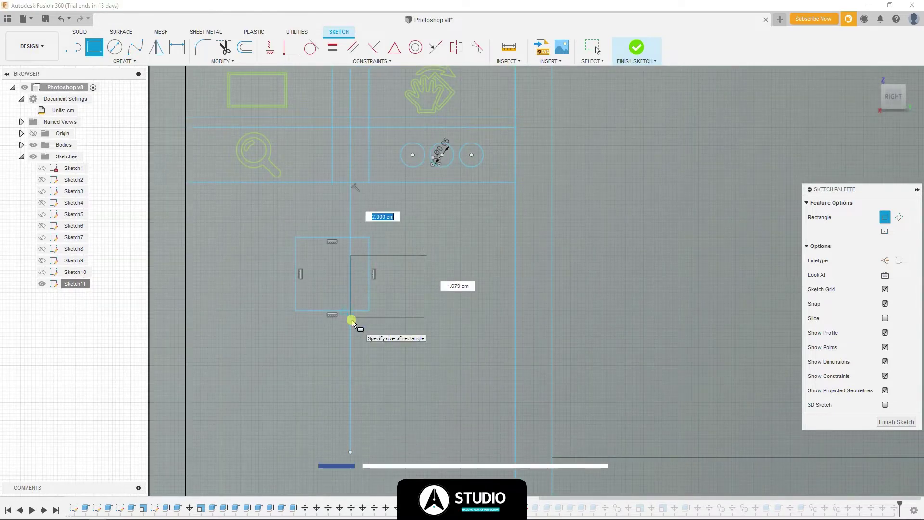
pyautogui.press('Return')
pyautogui.scroll(1, 419, 242)
pyautogui.press('m')
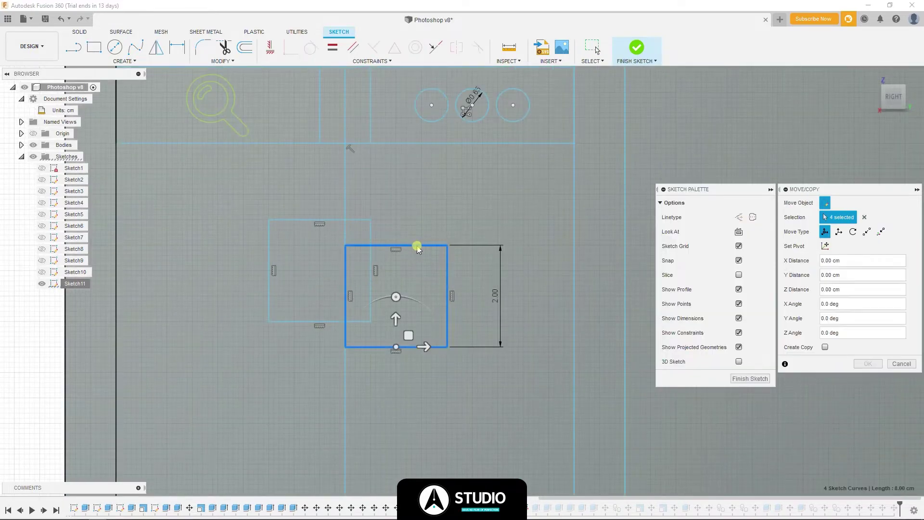
pyautogui.moveTo(398, 318); pyautogui.dragTo(407, 390)
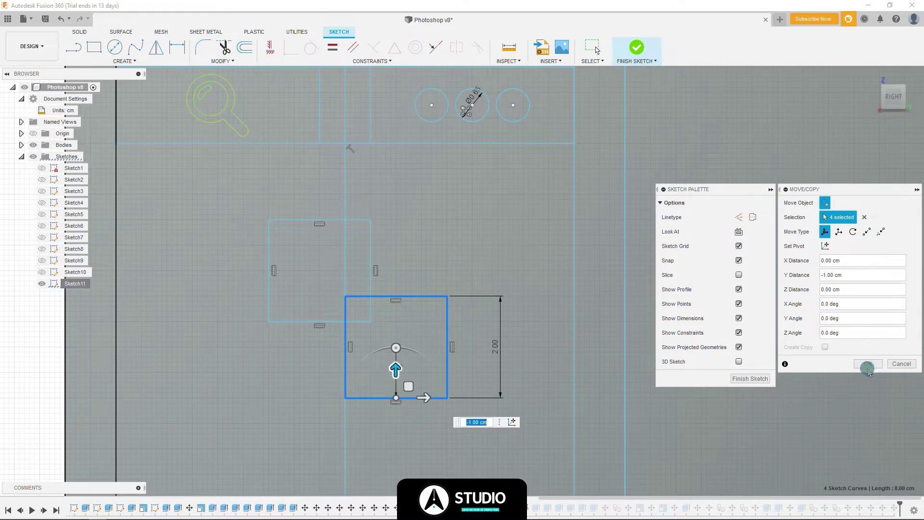
pyautogui.press('Return')
# - Shift both squares 0.30 cm to the left
pyautogui.moveTo(373, 262); pyautogui.dragTo(409, 244, button='middle')
pyautogui.doubleClick(408, 244)
pyautogui.keyDown('shift'); pyautogui.doubleClick(433, 277); pyautogui.keyUp('shift')
pyautogui.press('m')
pyautogui.moveTo(336, 252); pyautogui.dragTo(321, 251)
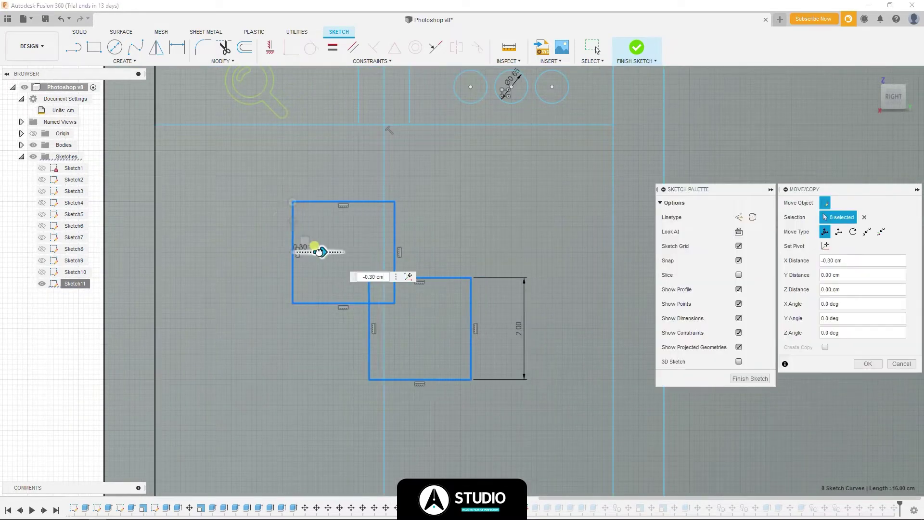
pyautogui.press('Return')
# - Trim the overlapping edge between the squares and the leftover line stub
pyautogui.scroll(2, 450, 319)
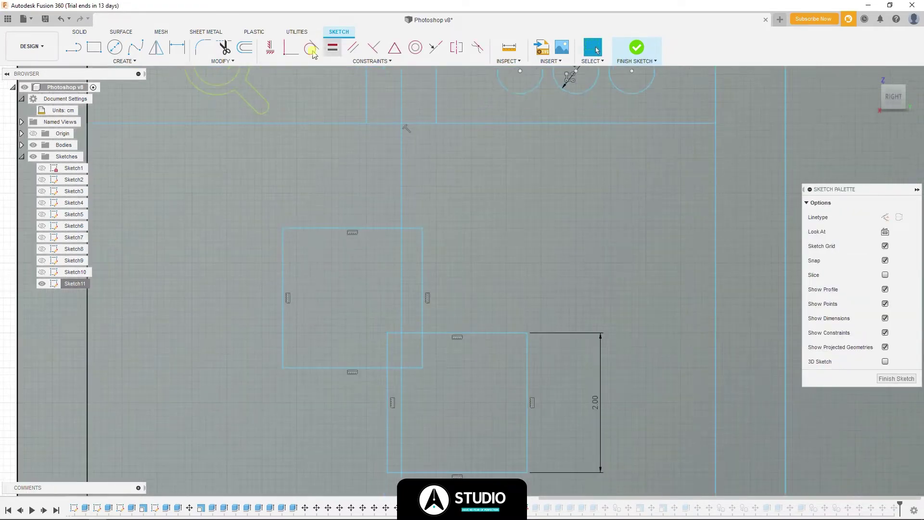
pyautogui.press('i')
pyautogui.press('t')
pyautogui.click(395, 334)
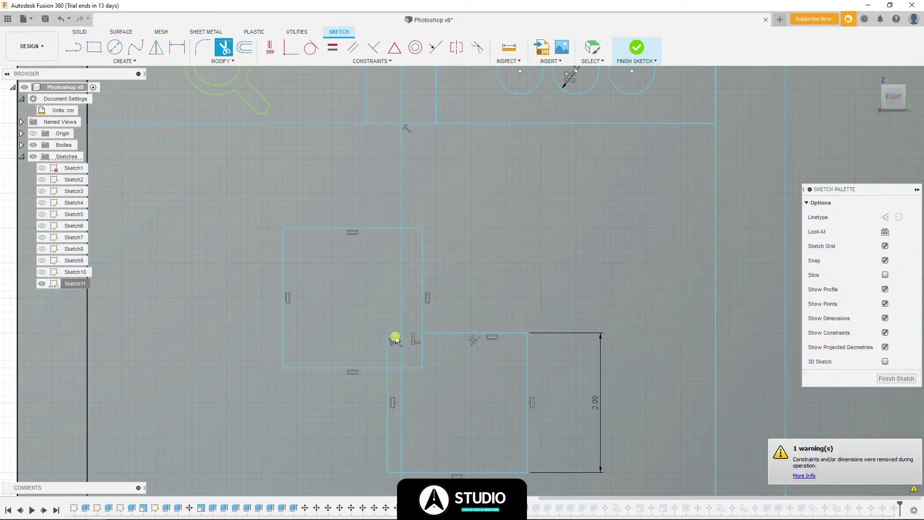
pyautogui.click(413, 366)
pyautogui.press('Escape')
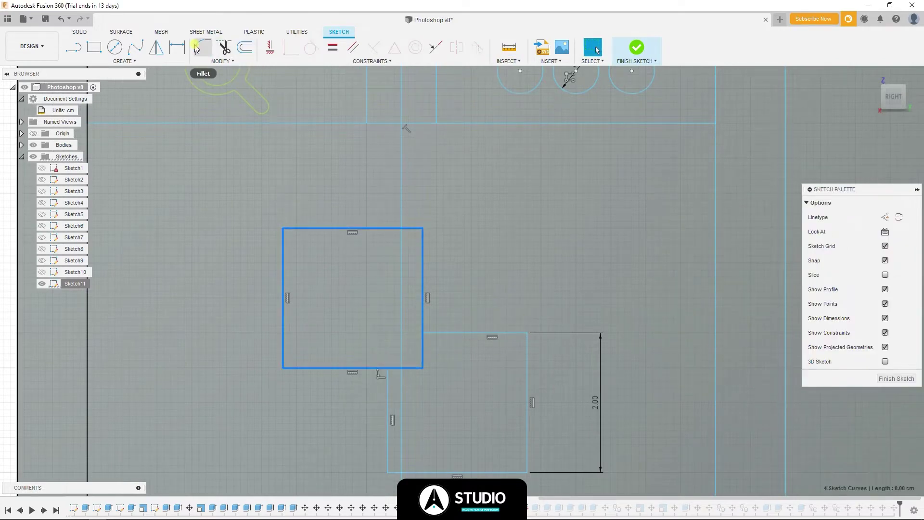
# - Offset the upper square and lower rectangle outlines by 0.10 cm
pyautogui.press('o')
pyautogui.click(457, 333)
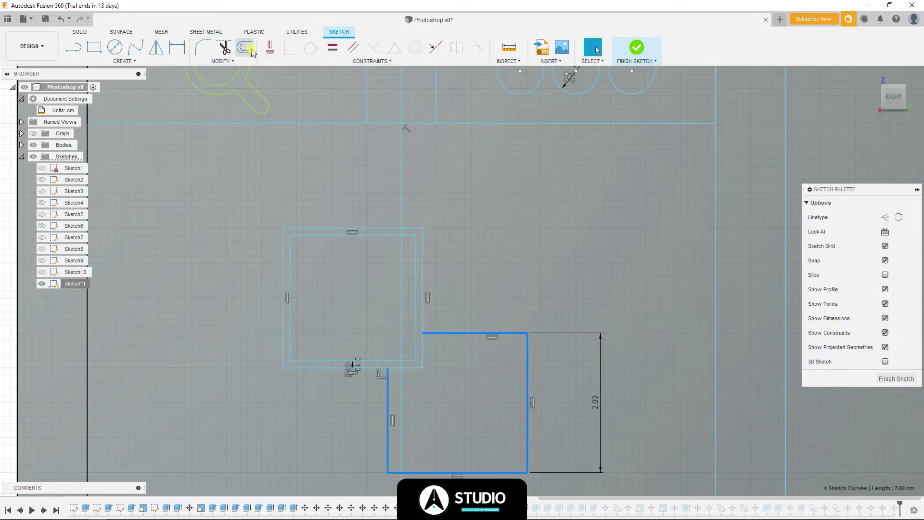
pyautogui.press('Return')
pyautogui.click(385, 288)
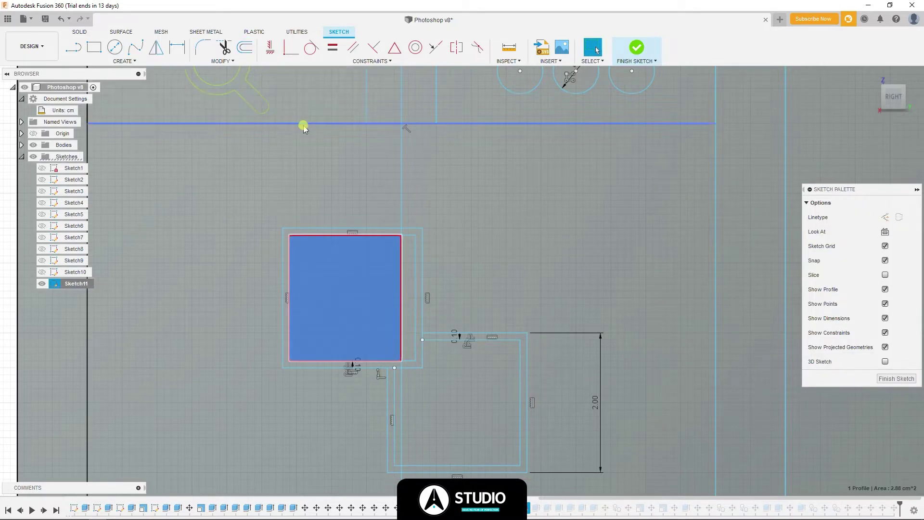
pyautogui.click(367, 229)
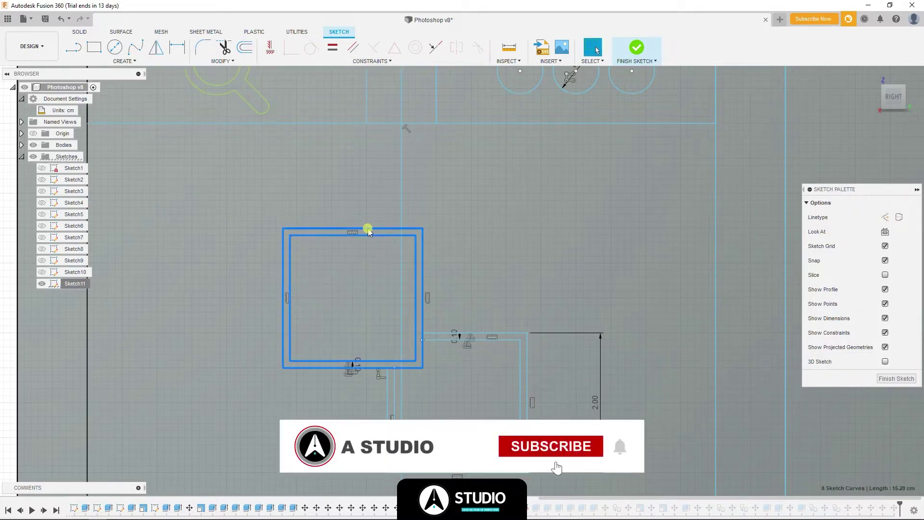
pyautogui.scroll(2, 449, 265)
# - Draw a 0.8 by 0.2 L-shaped pair of rectangles and move it up 0.30 cm
pyautogui.press('r')
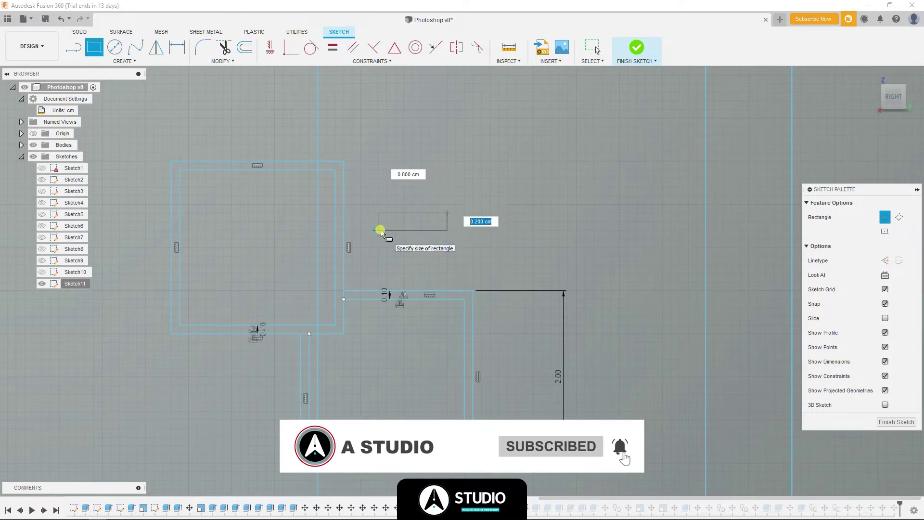
pyautogui.click(379, 230)
pyautogui.click(448, 213)
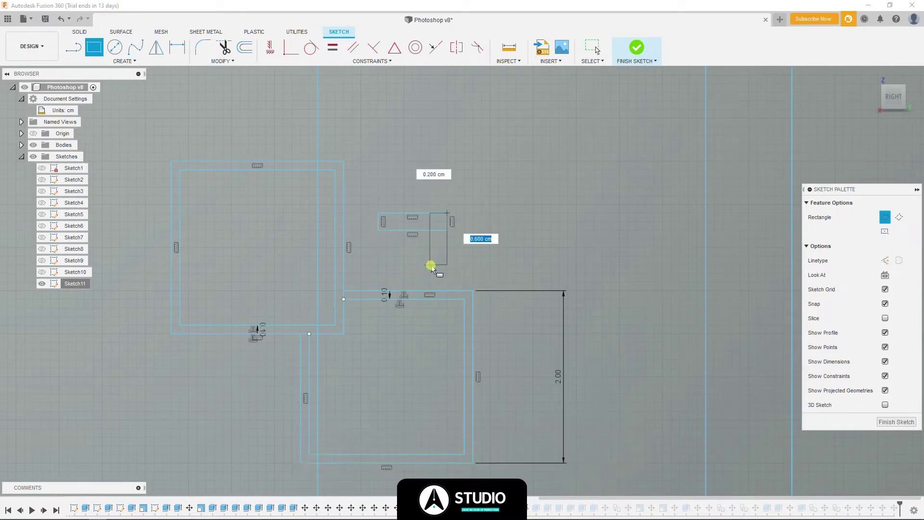
pyautogui.press('Escape')
pyautogui.doubleClick(419, 227)
pyautogui.press('m')
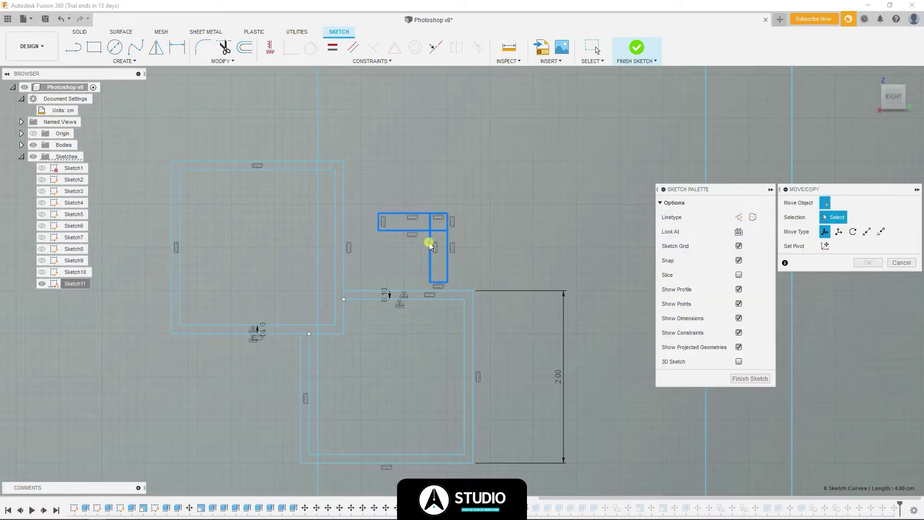
pyautogui.moveTo(420, 185); pyautogui.dragTo(421, 159)
pyautogui.press('Return')
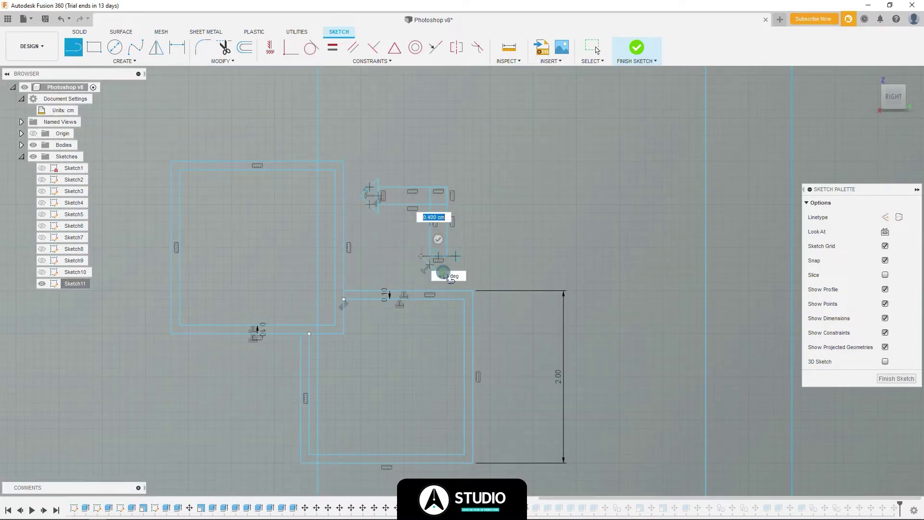
# - Trim the lines at the arrowhead junctions
pyautogui.click(377, 198)
pyautogui.scroll(5, 380, 198)
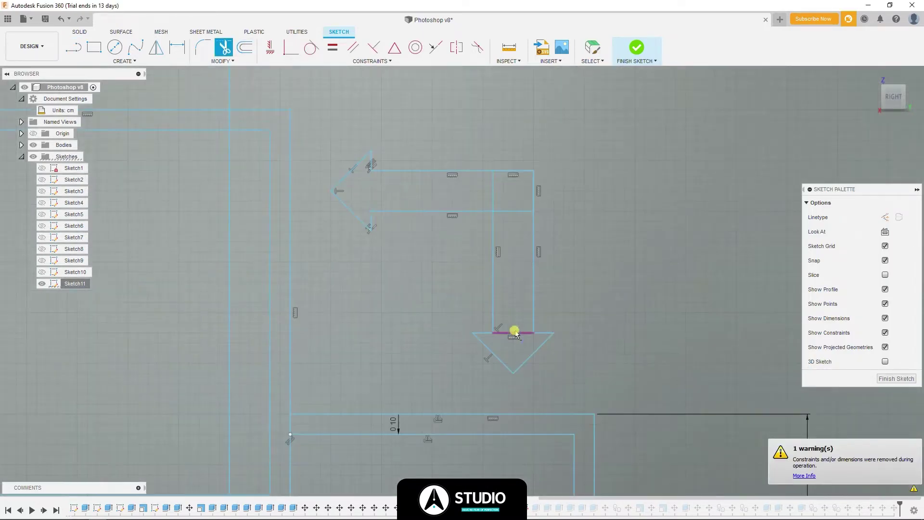
pyautogui.press('Escape')
pyautogui.scroll(-5, 554, 231)
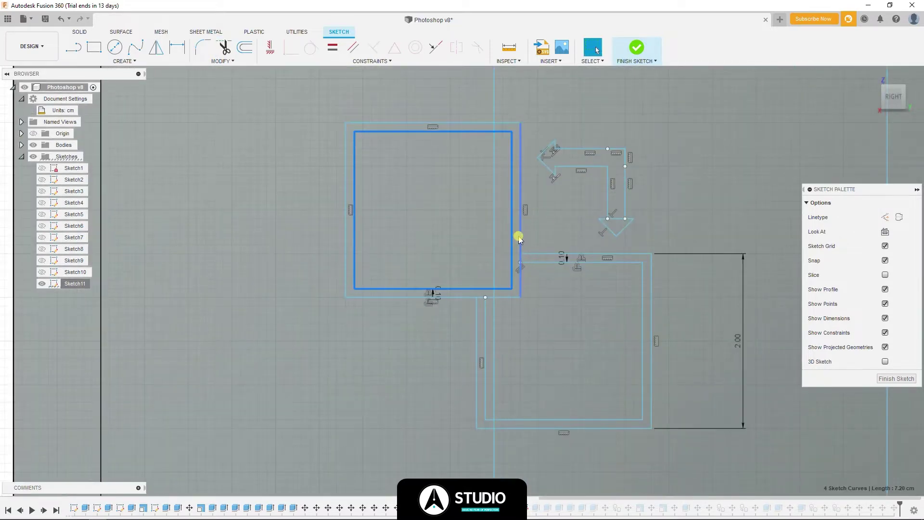
# - Undo a trial move of the framed squares and begin a small square beside them
pyautogui.press('m')
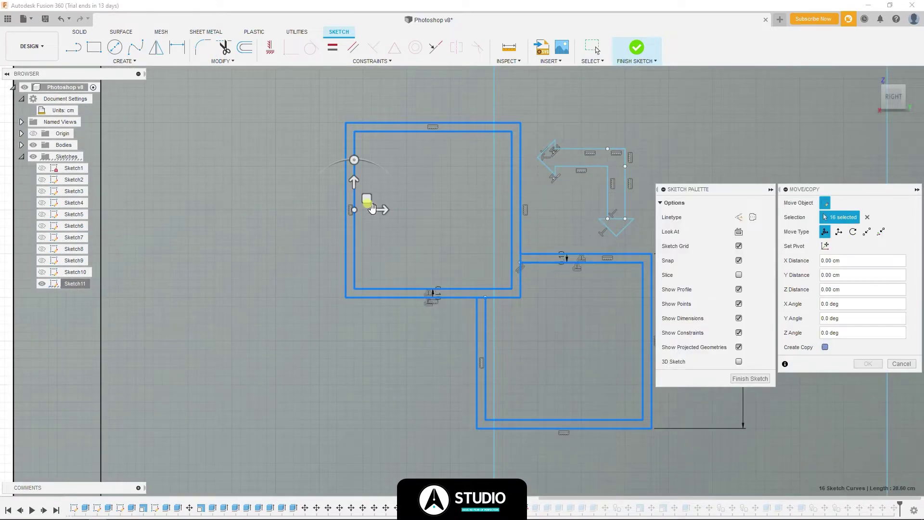
pyautogui.moveTo(372, 206)
pyautogui.mouseDown()
pyautogui.moveTo(231, 344)
pyautogui.moveTo(326, 196)
pyautogui.mouseUp()
pyautogui.press('Return')
pyautogui.click(222, 61)
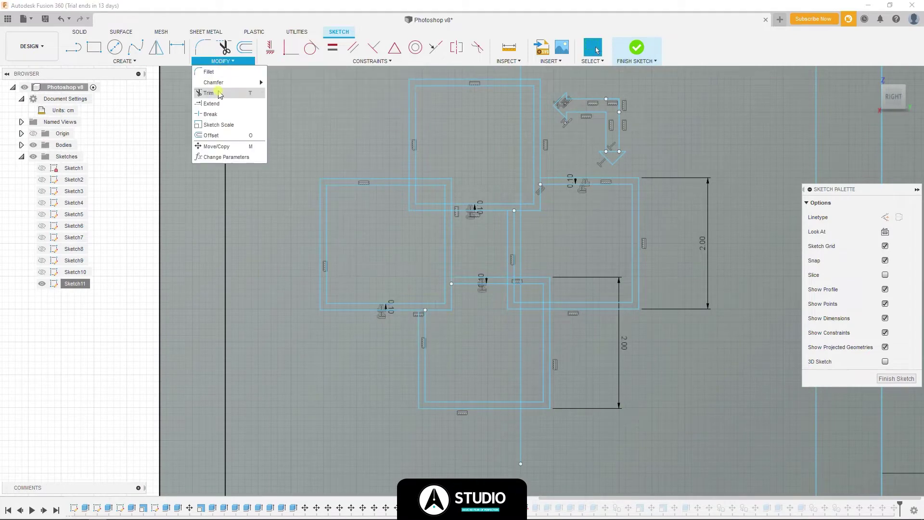
pyautogui.hotkey('ctrl', 'z')
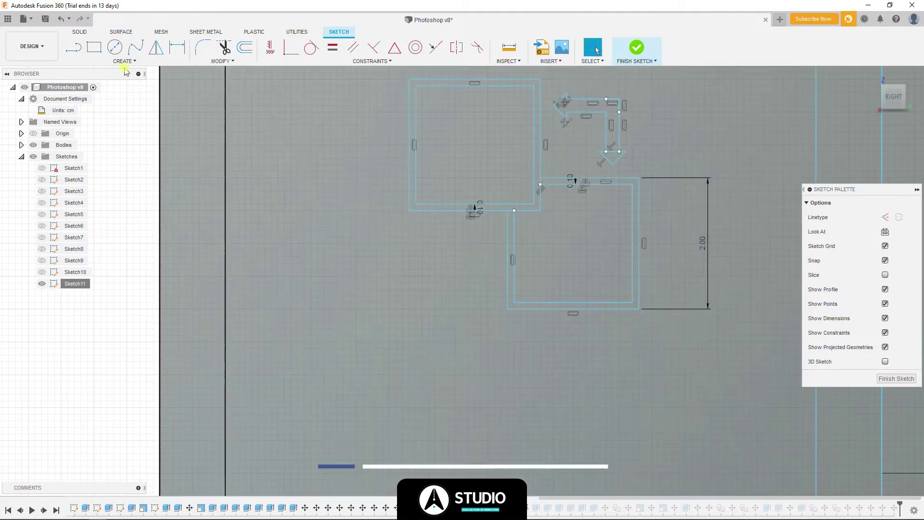
pyautogui.press('r')
pyautogui.click(435, 236)
# - Draw two overlapping 0.30 by 0.30 cm squares
pyautogui.scroll(3, 461, 270)
pyautogui.press('Tab')
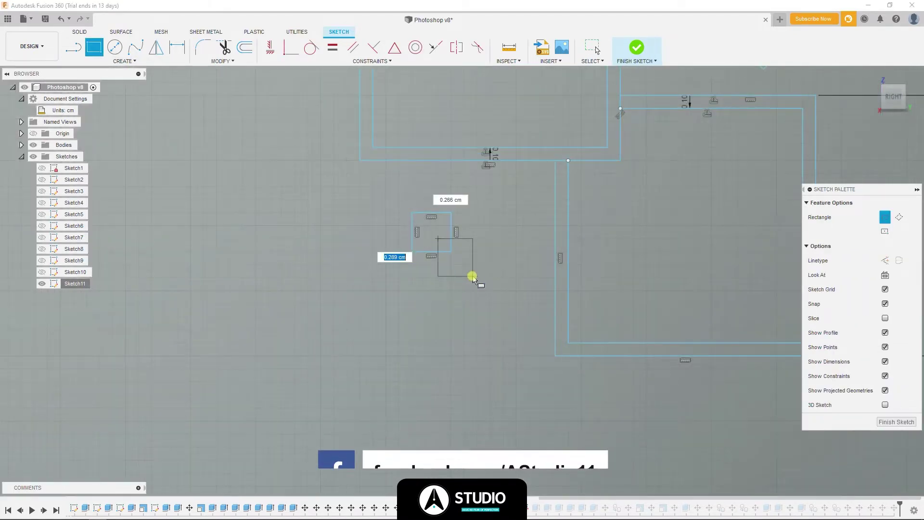
pyautogui.write('0.3')
pyautogui.press('Return')
pyautogui.scroll(3, 448, 249)
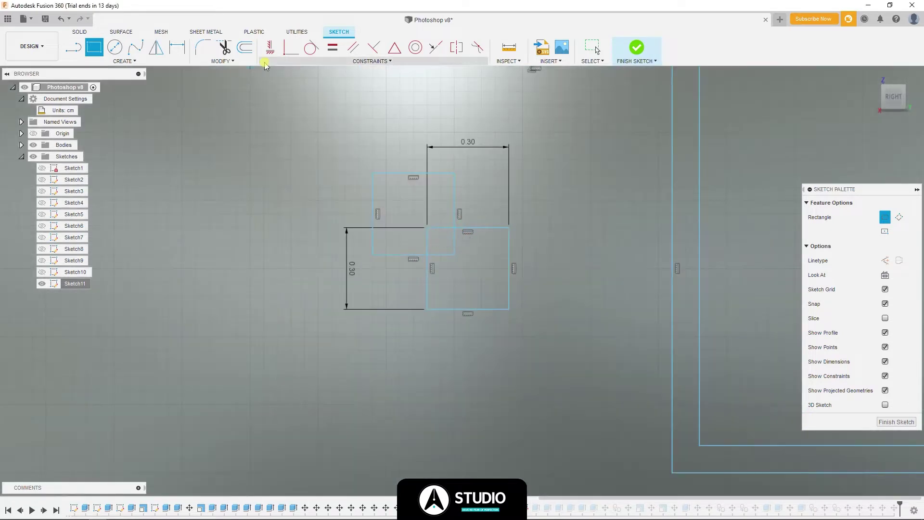
pyautogui.press('Escape')
# - Trim the small squares' overlap and offset each by 0.02
pyautogui.click(428, 243)
pyautogui.click(428, 241)
pyautogui.press('o')
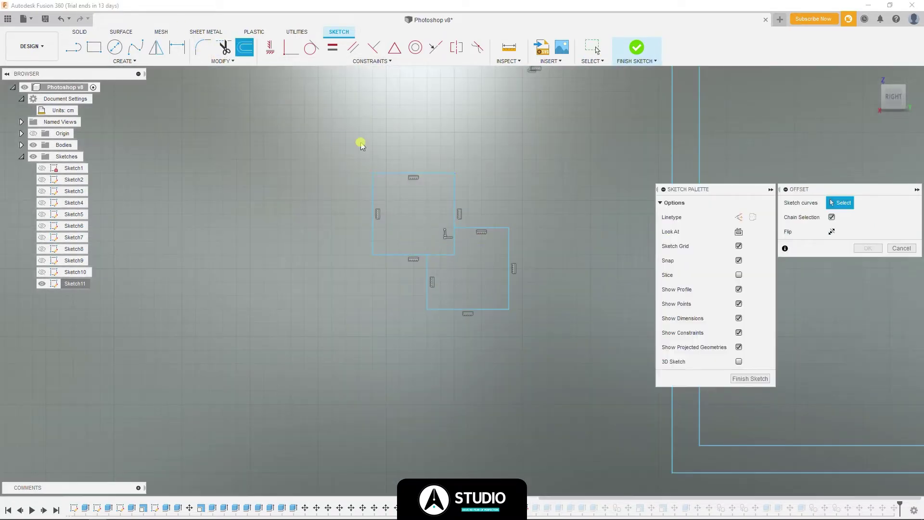
pyautogui.click(385, 174)
pyautogui.press('Return')
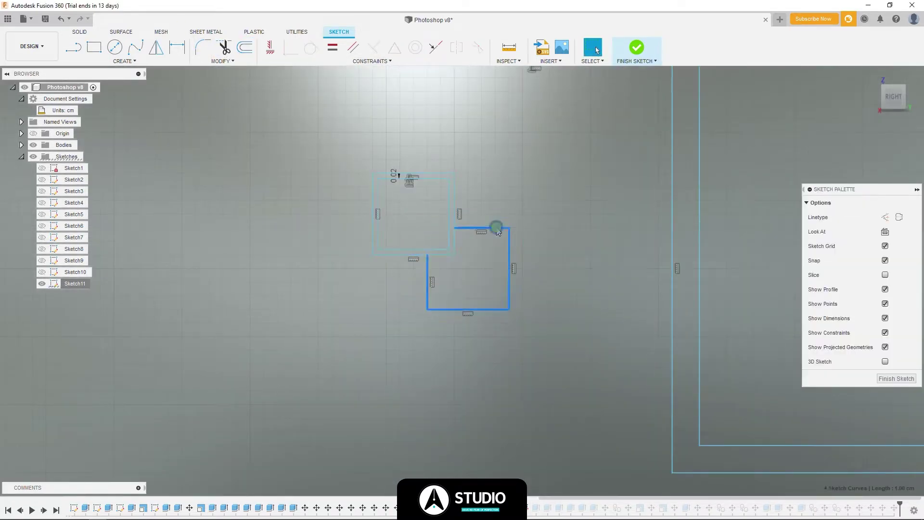
pyautogui.press('o')
pyautogui.press('Return')
# - Move both small framed squares down 0.60 cm
pyautogui.scroll(-1, 448, 256)
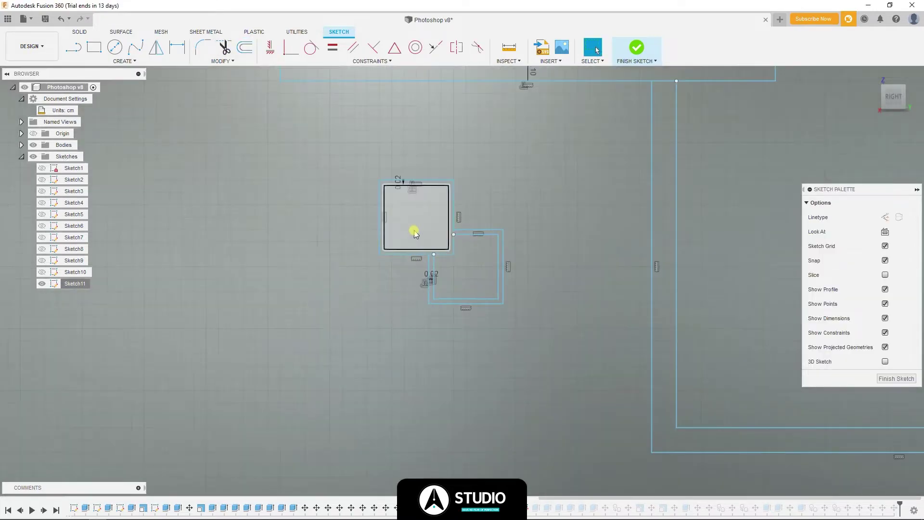
pyautogui.scroll(-2, 413, 231)
pyautogui.keyDown('shift'); pyautogui.click(441, 282); pyautogui.keyUp('shift')
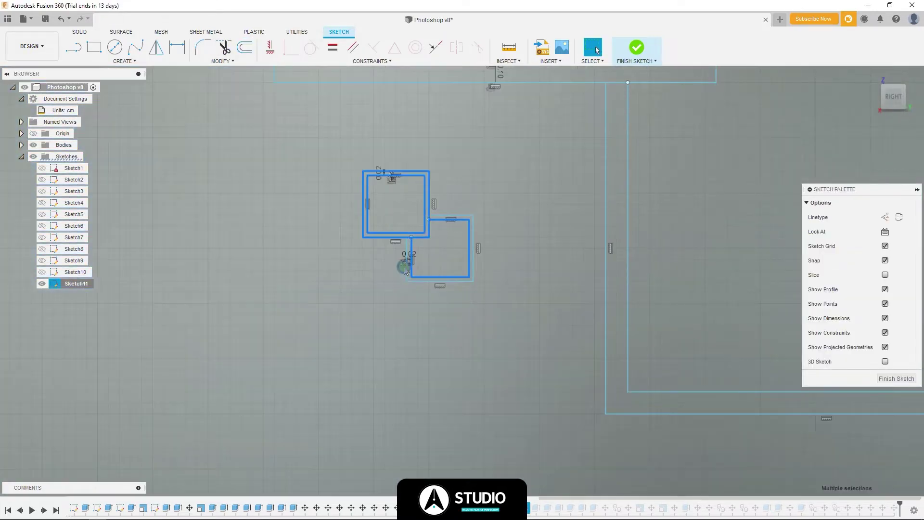
pyautogui.press('m')
pyautogui.moveTo(481, 212); pyautogui.dragTo(480, 344)
pyautogui.scroll(-3, 482, 337)
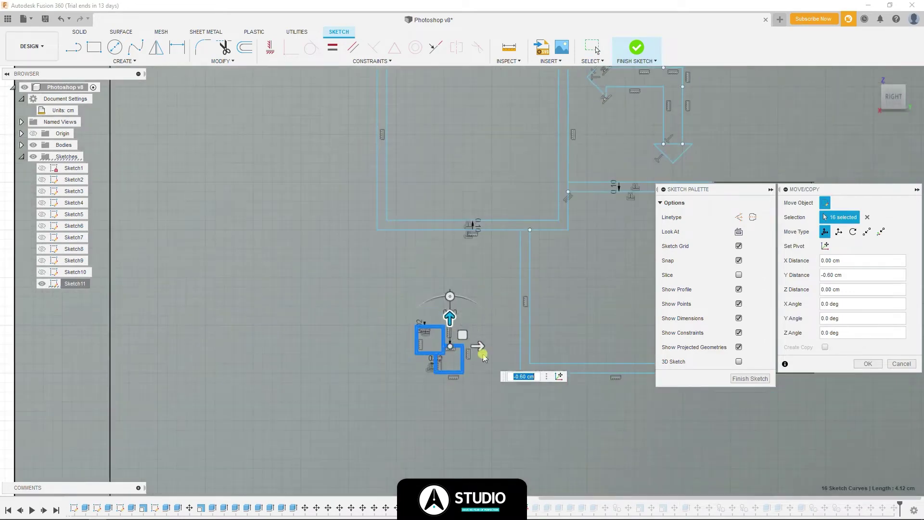
pyautogui.press('Return')
pyautogui.keyDown('shift'); pyautogui.moveTo(518, 347); pyautogui.dragTo(601, 238, button='middle'); pyautogui.keyUp('shift')
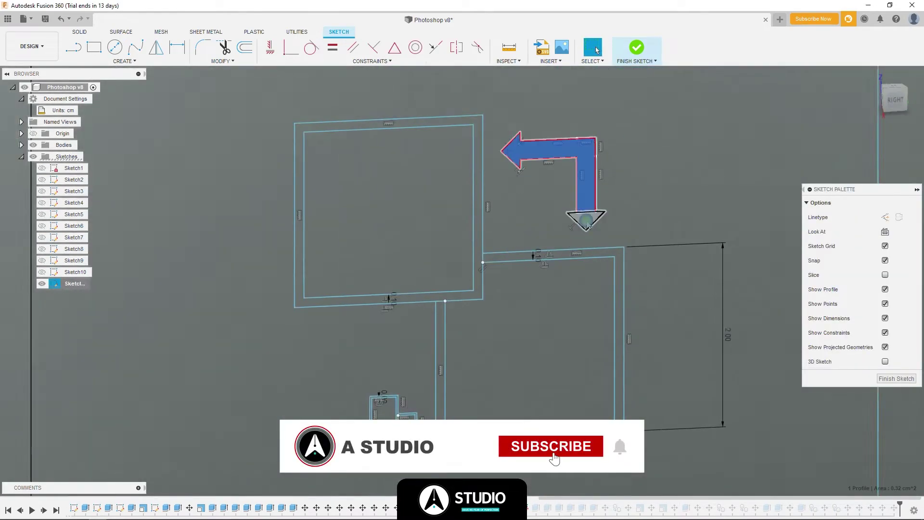
pyautogui.scroll(4, 530, 159)
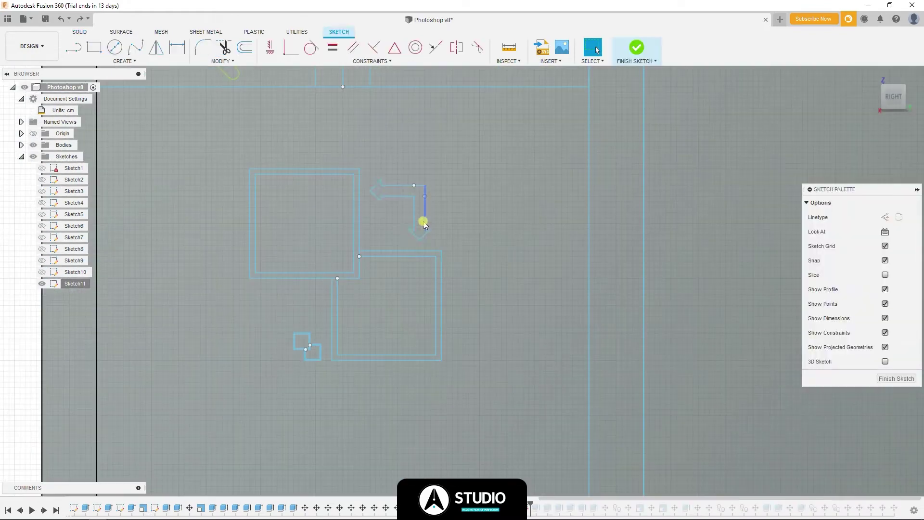
# - Extrude the arrow and lower square frame profiles 0.5 cm as new bodies
pyautogui.click(424, 224)
pyautogui.press('e')
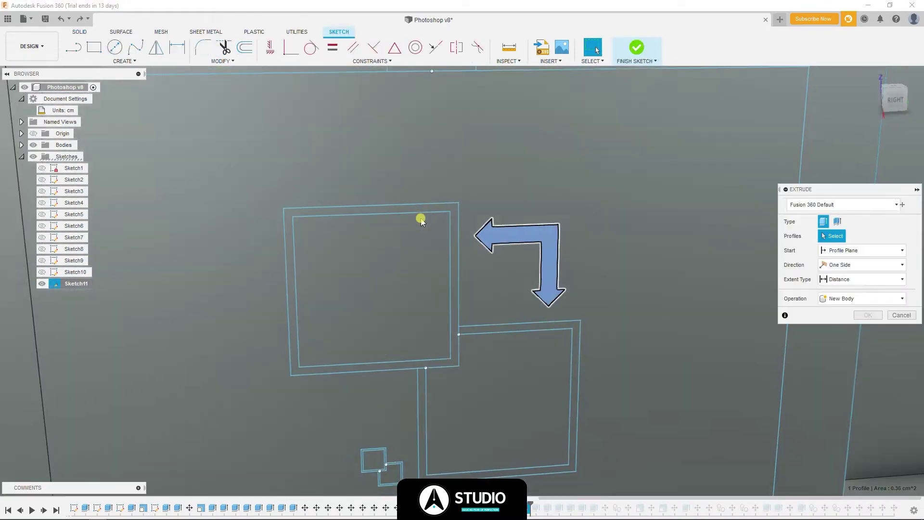
pyautogui.click(862, 327)
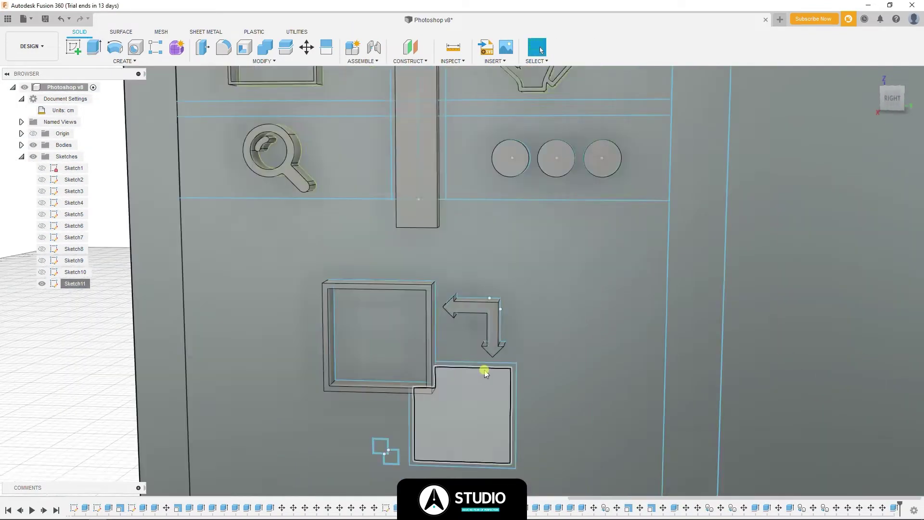
pyautogui.click(868, 344)
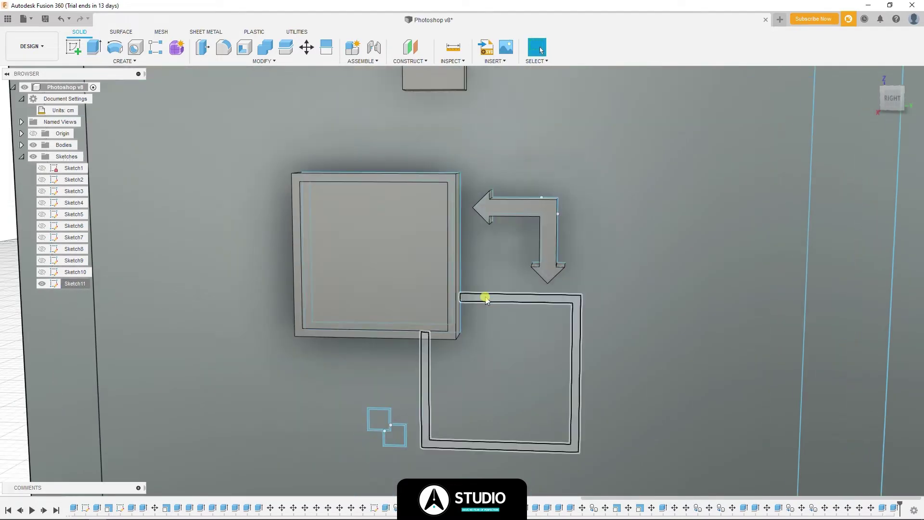
pyautogui.click(514, 343)
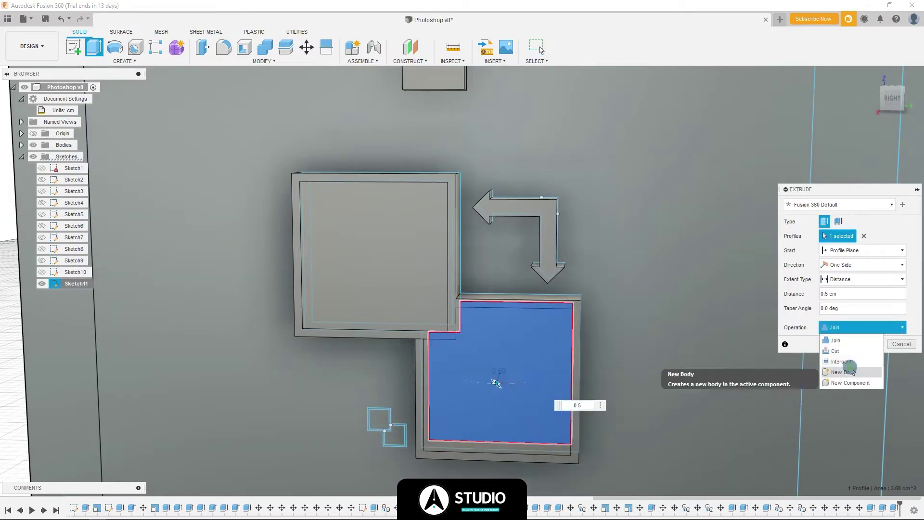
pyautogui.press('Return')
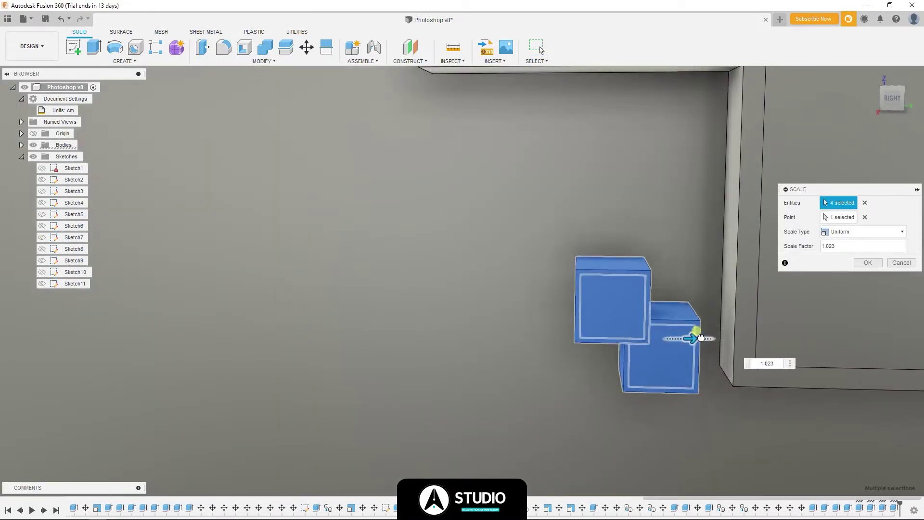
# - Scale the framed-square icon bodies and shift them 0.40 cm left along X
pyautogui.moveTo(700, 337); pyautogui.dragTo(835, 337)
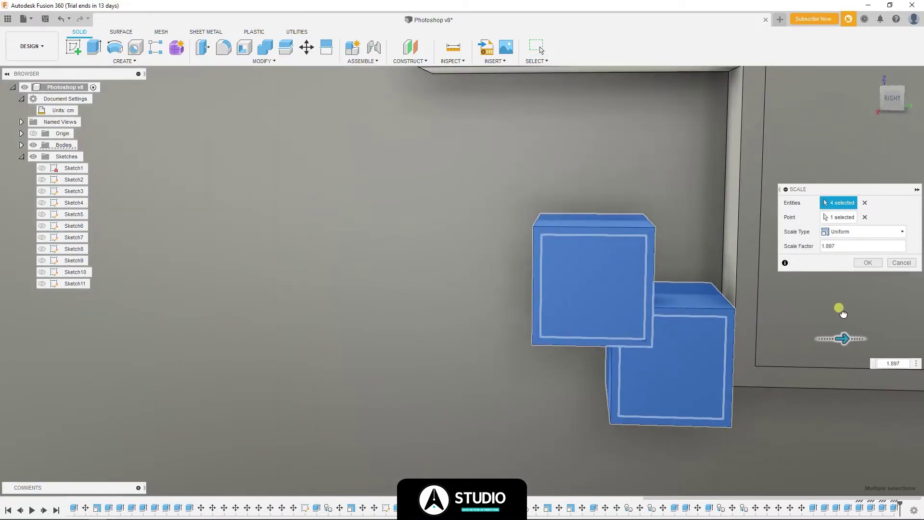
pyautogui.scroll(-5, 592, 322)
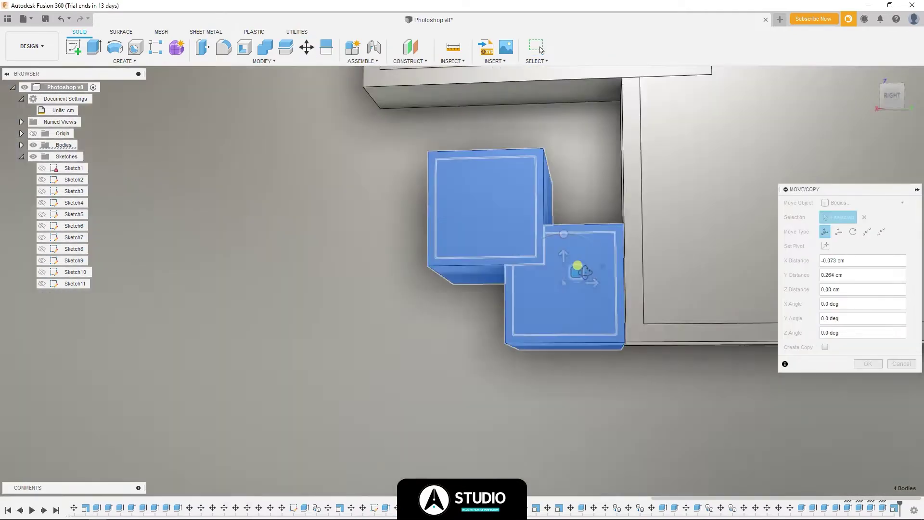
pyautogui.moveTo(568, 283)
pyautogui.mouseDown()
pyautogui.moveTo(557, 288)
pyautogui.moveTo(584, 277)
pyautogui.mouseUp()
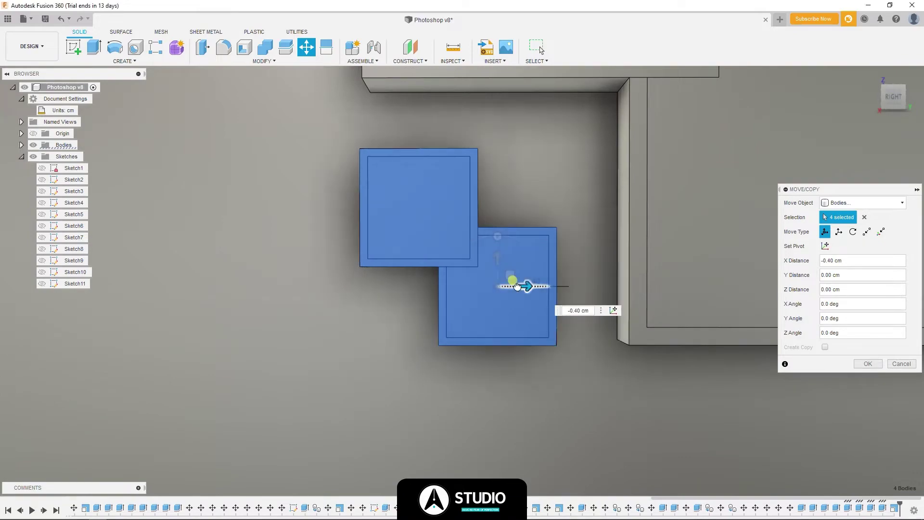
pyautogui.scroll(-5, 508, 312)
pyautogui.press('Return')
pyautogui.scroll(-3, 508, 312)
# - Push the panel's bottom face down along Z
pyautogui.moveTo(507, 312)
pyautogui.keyDown('shift'); pyautogui.mouseDown(button='middle')
pyautogui.moveTo(520, 317)
pyautogui.moveTo(557, 398)
pyautogui.mouseUp(button='middle'); pyautogui.keyUp('shift')
pyautogui.scroll(-2, 520, 318)
pyautogui.press('m')
pyautogui.click(565, 394)
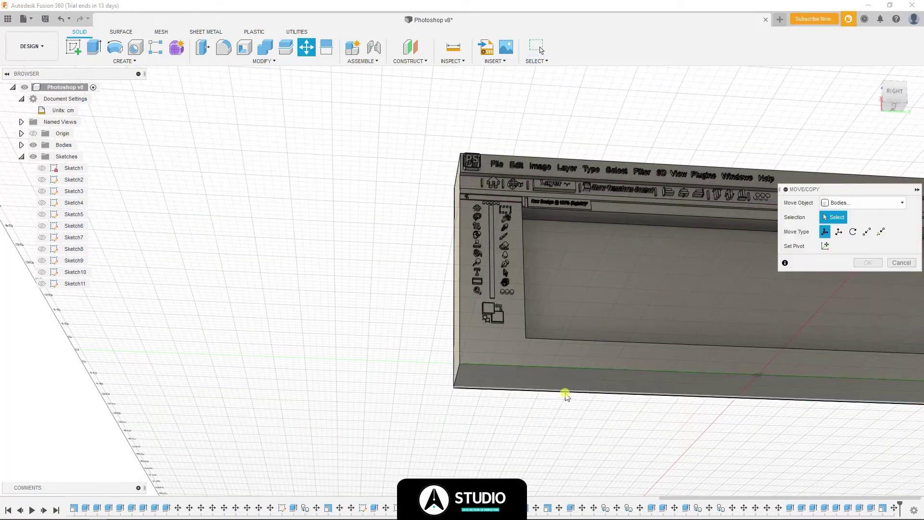
pyautogui.moveTo(602, 386); pyautogui.dragTo(605, 463)
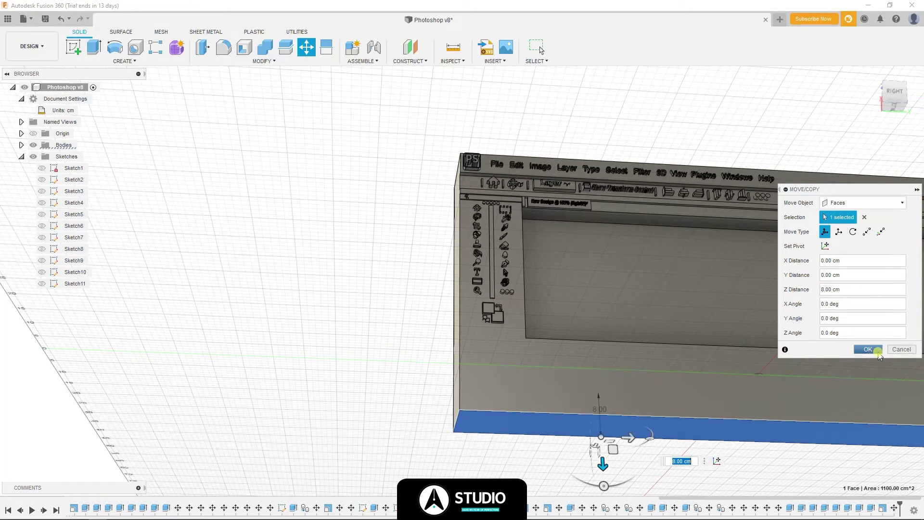
pyautogui.click(879, 354)
# - Shift a second bottom face of the panel so the panel extends 8.00 cm
pyautogui.keyDown('shift'); pyautogui.moveTo(819, 337); pyautogui.dragTo(752, 324, button='middle'); pyautogui.keyUp('shift')
pyautogui.press('m')
pyautogui.click(732, 310)
pyautogui.moveTo(736, 313); pyautogui.dragTo(744, 332)
pyautogui.press('Return')
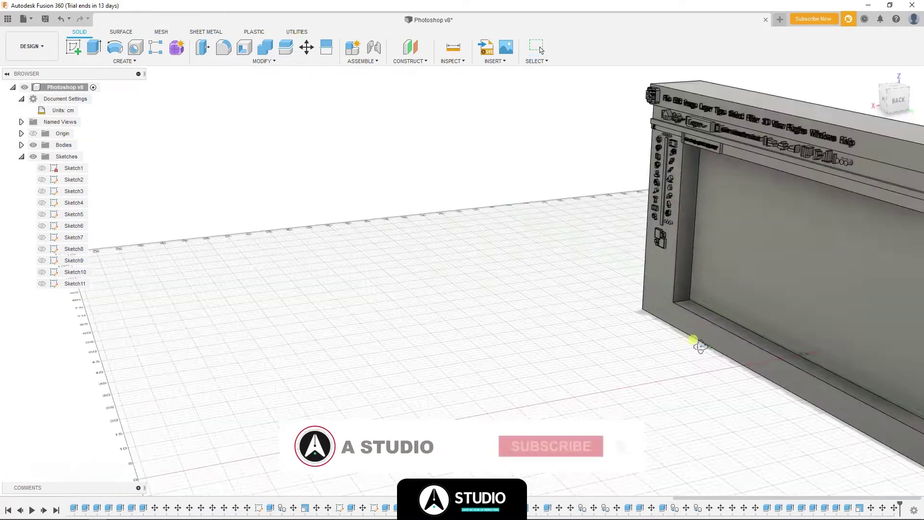
pyautogui.keyDown('shift'); pyautogui.moveTo(701, 346); pyautogui.dragTo(512, 341, button='middle'); pyautogui.keyUp('shift')
# - Set the current panel view as the ViewCube's Home view
pyautogui.scroll(4, 635, 402)
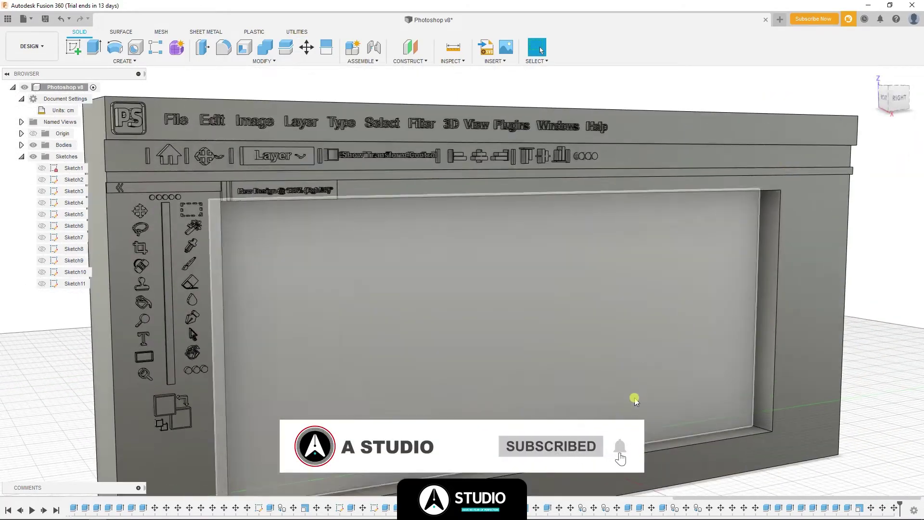
pyautogui.scroll(-5, 635, 402)
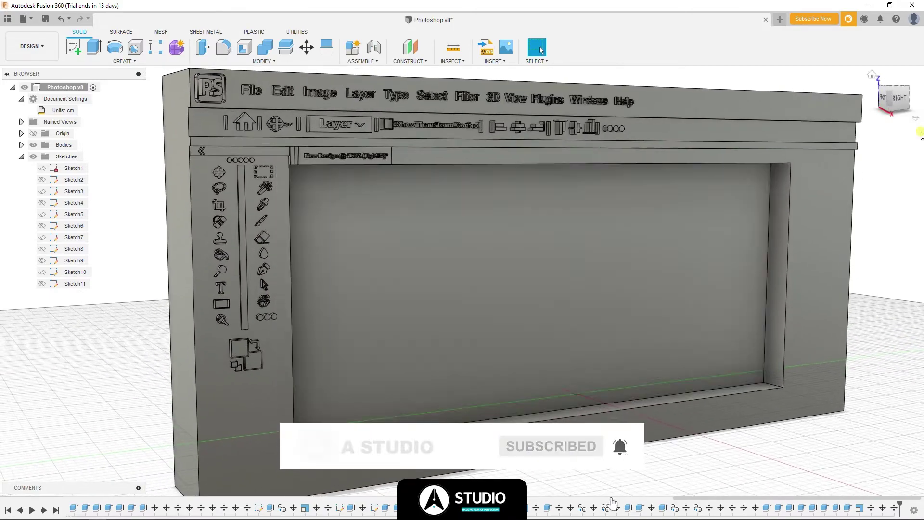
pyautogui.rightClick(894, 96)
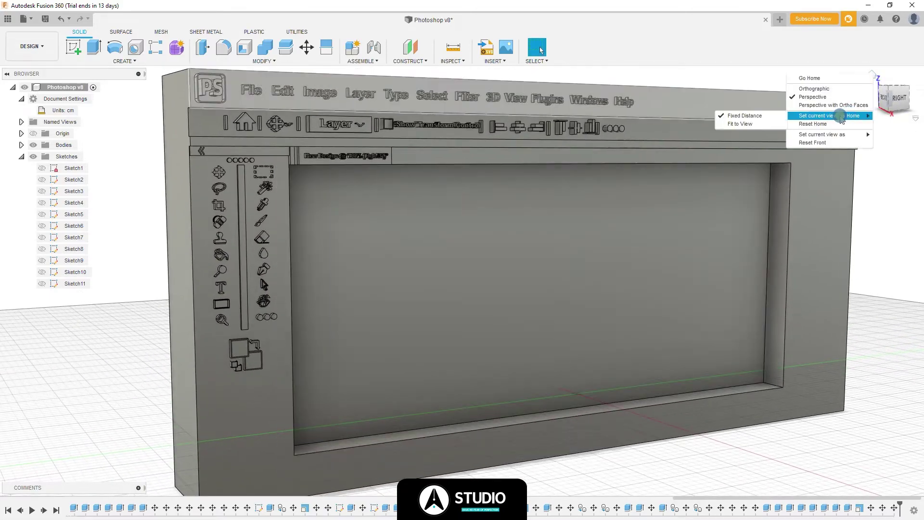
pyautogui.click(840, 119)
pyautogui.keyDown('shift'); pyautogui.moveTo(818, 202); pyautogui.dragTo(786, 227, button='middle'); pyautogui.keyUp('shift')
pyautogui.rightClick(894, 98)
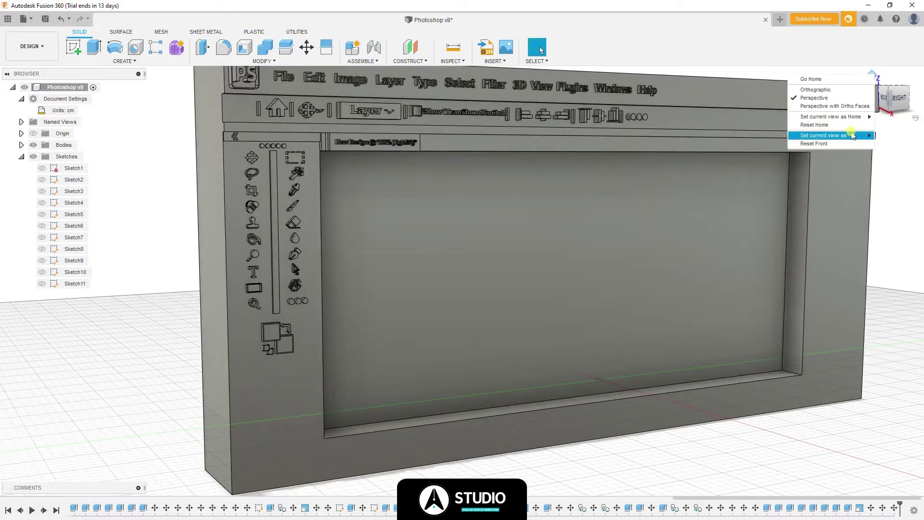
pyautogui.click(851, 119)
pyautogui.rightClick(894, 98)
pyautogui.scroll(4, 210, 284)
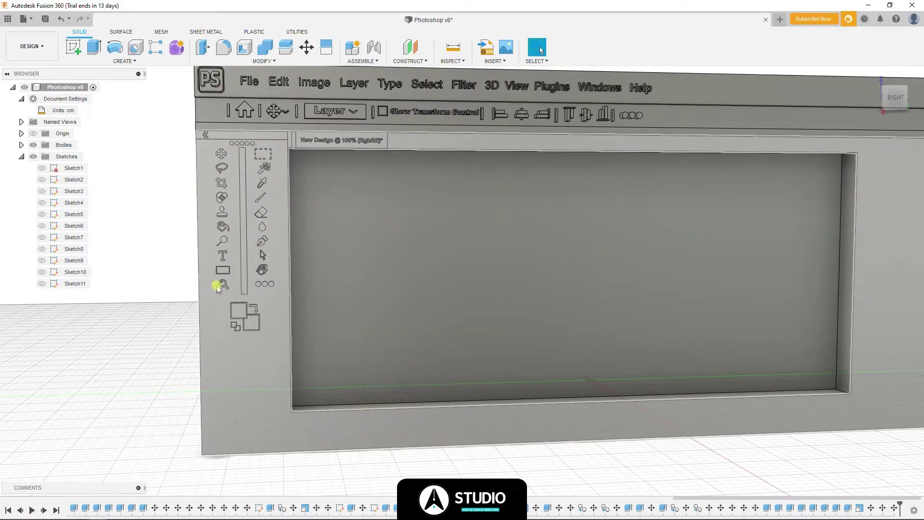
pyautogui.scroll(5, 222, 194)
pyautogui.scroll(3, 268, 190)
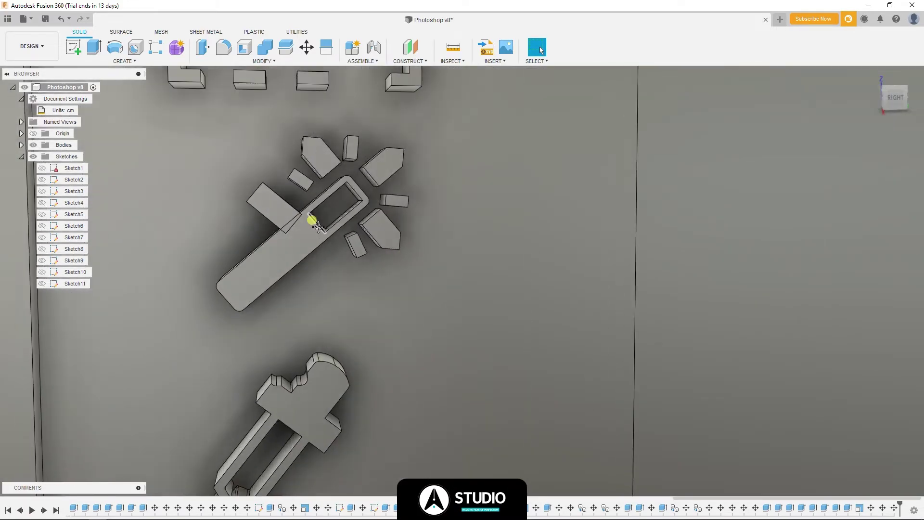
# - Remove the stray small block from the magic-wand icon
pyautogui.click(283, 213)
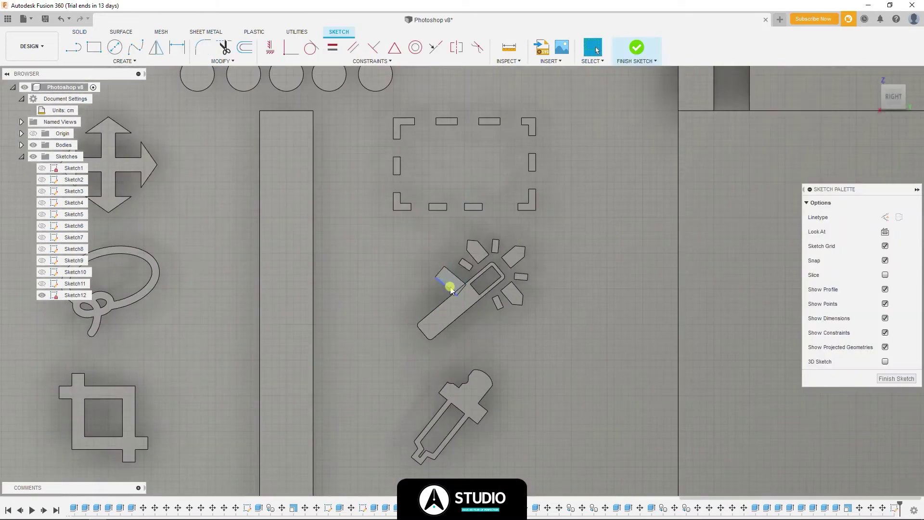
pyautogui.hotkey('ctrl', 'z')
pyautogui.press('m')
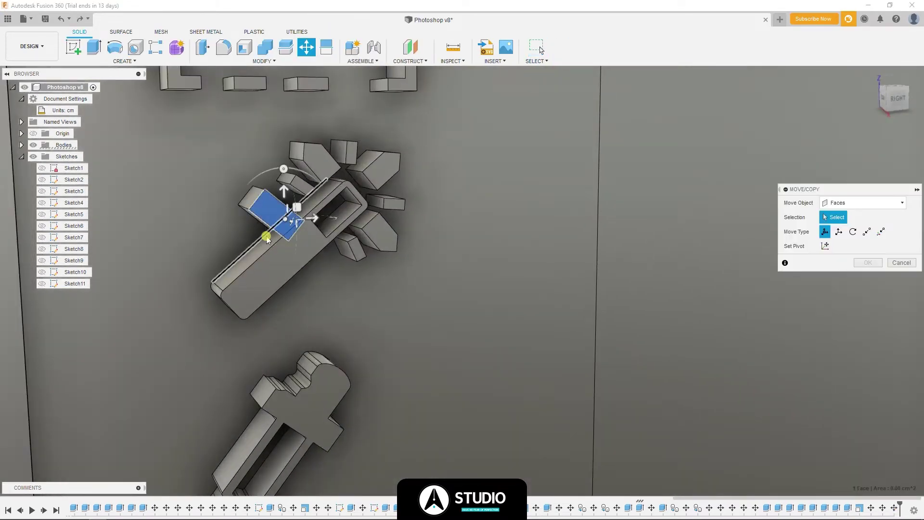
pyautogui.press('Return')
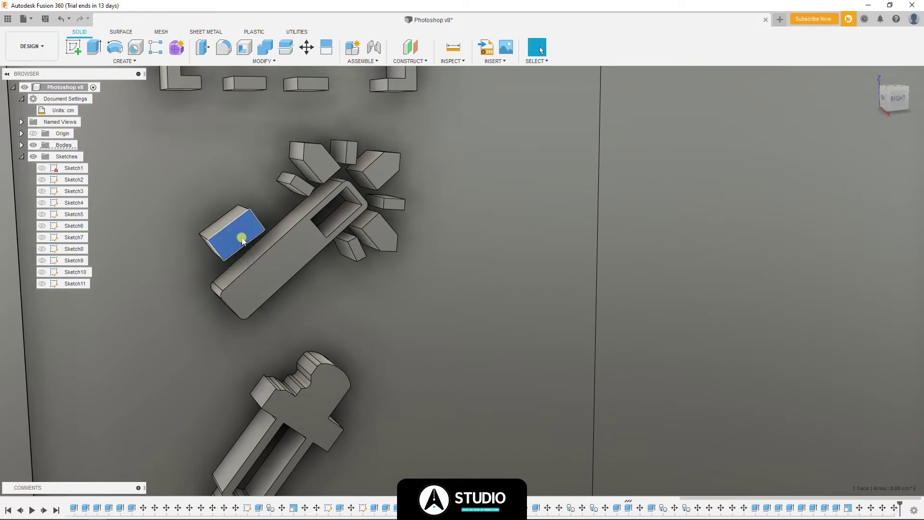
pyautogui.press('e')
pyautogui.press('Return')
pyautogui.click(288, 238)
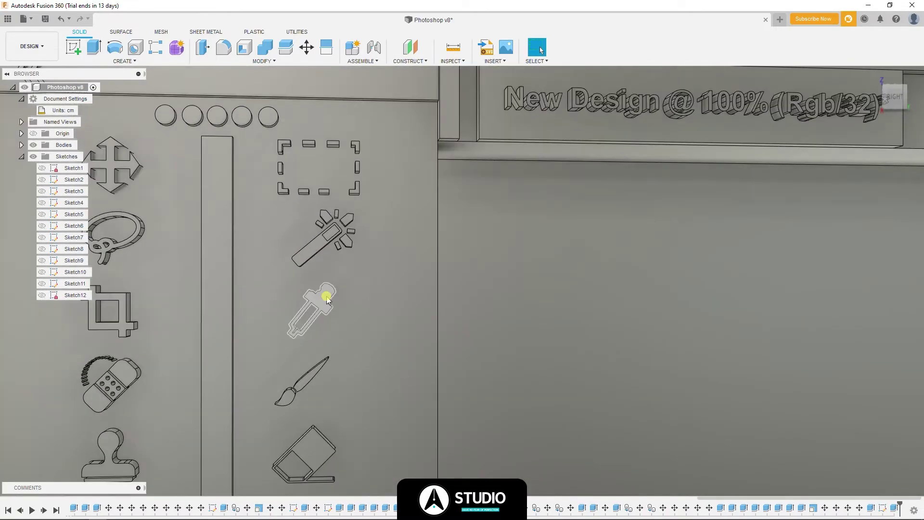
# - Rotate the eyedropper icon body -10° about Z
pyautogui.click(322, 302)
pyautogui.press('m')
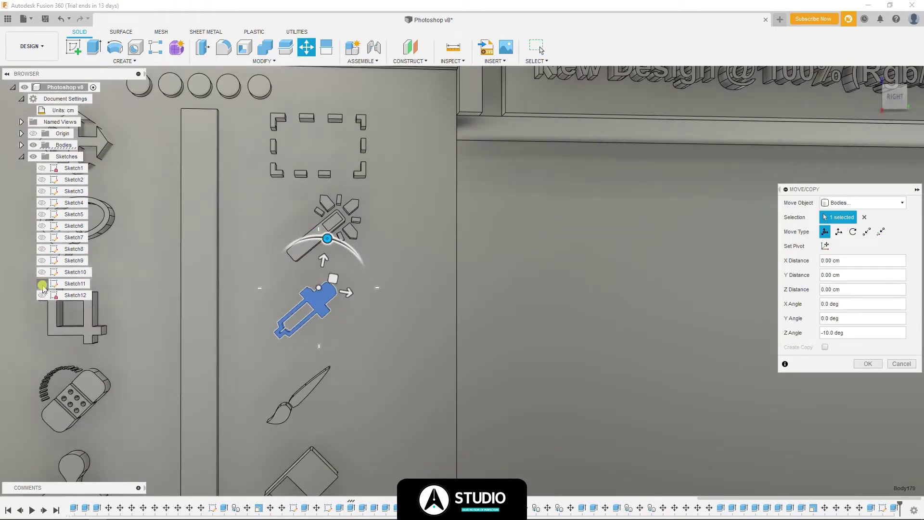
pyautogui.press('Return')
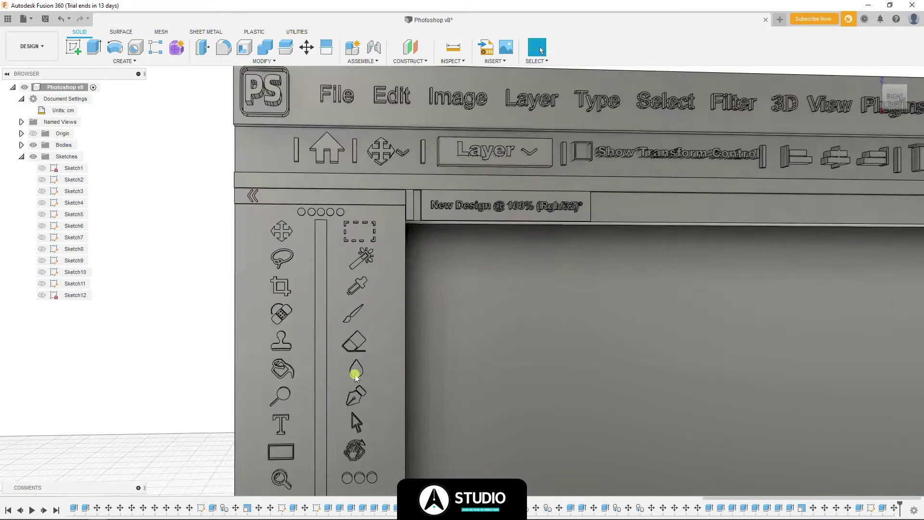
pyautogui.moveTo(353, 415)
pyautogui.keyDown('shift'); pyautogui.mouseDown(button='middle')
pyautogui.moveTo(443, 409)
pyautogui.moveTo(323, 277)
pyautogui.moveTo(444, 365)
pyautogui.mouseUp(button='middle'); pyautogui.keyUp('shift')
# - Start a move with the marquee, bandage and bandage-arc icon bodies selected
pyautogui.scroll(2, 434, 355)
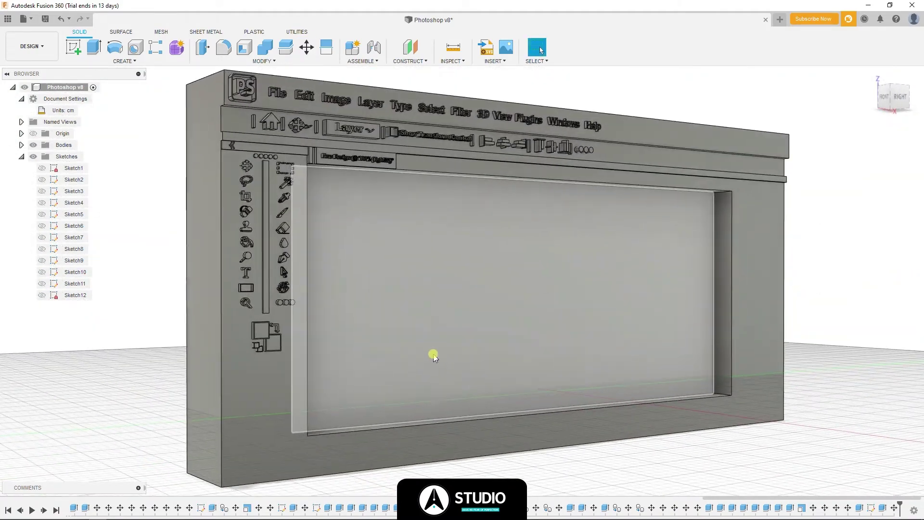
pyautogui.scroll(5, 216, 200)
pyautogui.scroll(4, 237, 247)
pyautogui.scroll(-3, 237, 246)
pyautogui.click(266, 188)
pyautogui.press('m')
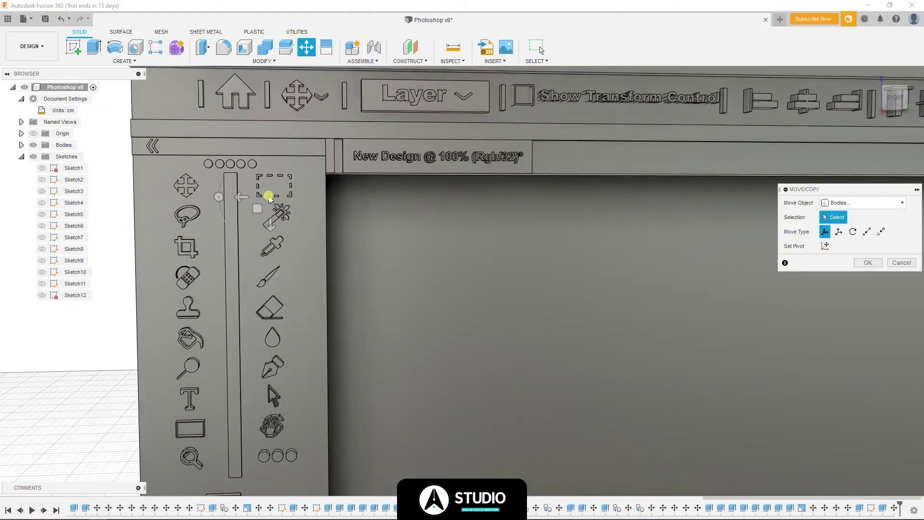
pyautogui.scroll(4, 270, 159)
pyautogui.scroll(4, 327, 193)
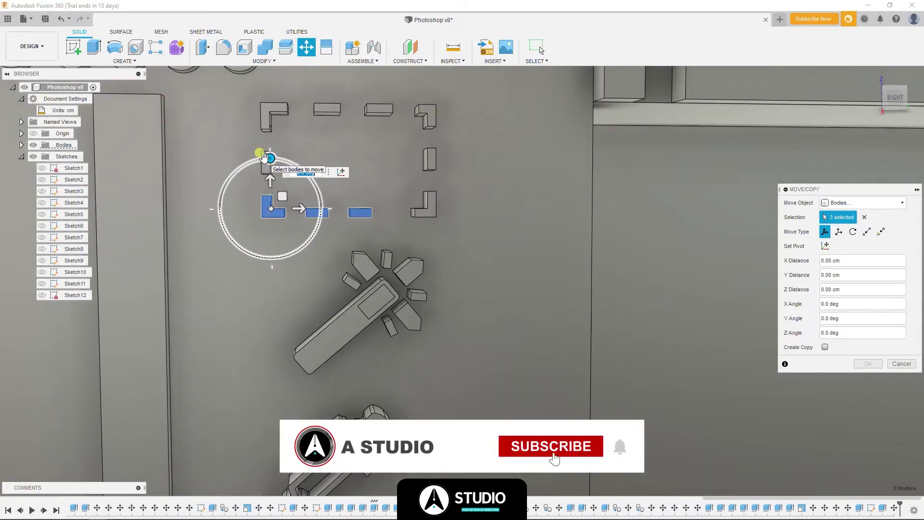
pyautogui.scroll(3, 289, 202)
pyautogui.scroll(-3, 525, 390)
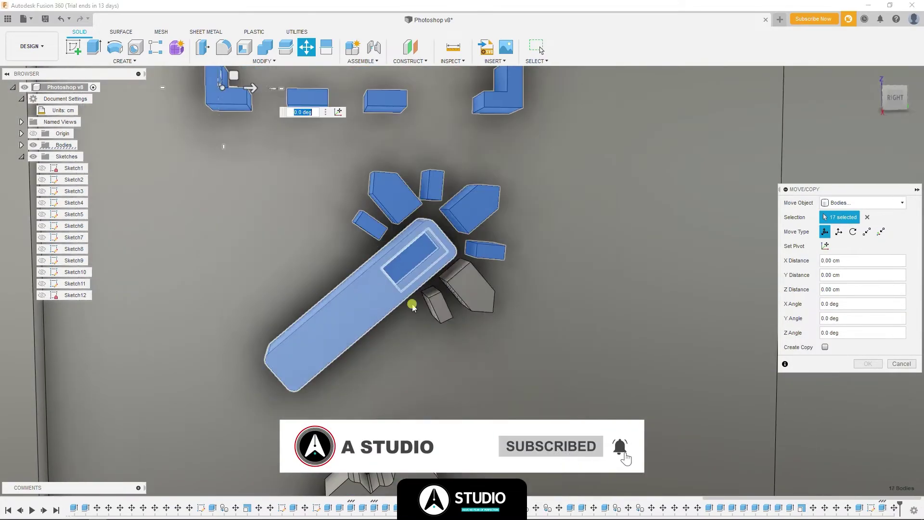
pyautogui.scroll(-3, 413, 305)
pyautogui.scroll(3, 361, 289)
pyautogui.click(361, 302)
pyautogui.click(294, 346)
pyautogui.scroll(3, 294, 337)
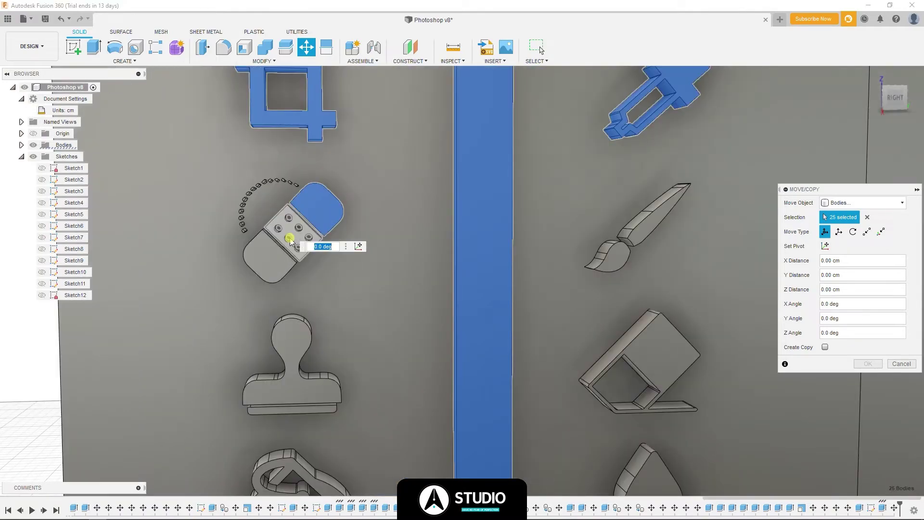
pyautogui.scroll(3, 269, 269)
pyautogui.click(176, 173)
pyautogui.click(181, 192)
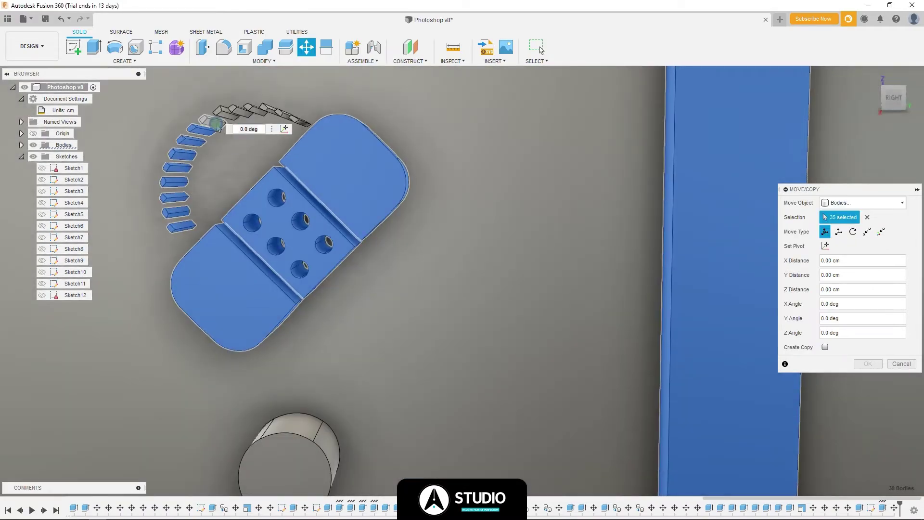
pyautogui.click(192, 119)
pyautogui.scroll(-3, 243, 221)
# - Add the eraser, stamp, bucket, pen, arrow, rectangle, hand, magnifier and dot icons, moving all 1 cm in depth
pyautogui.click(594, 353)
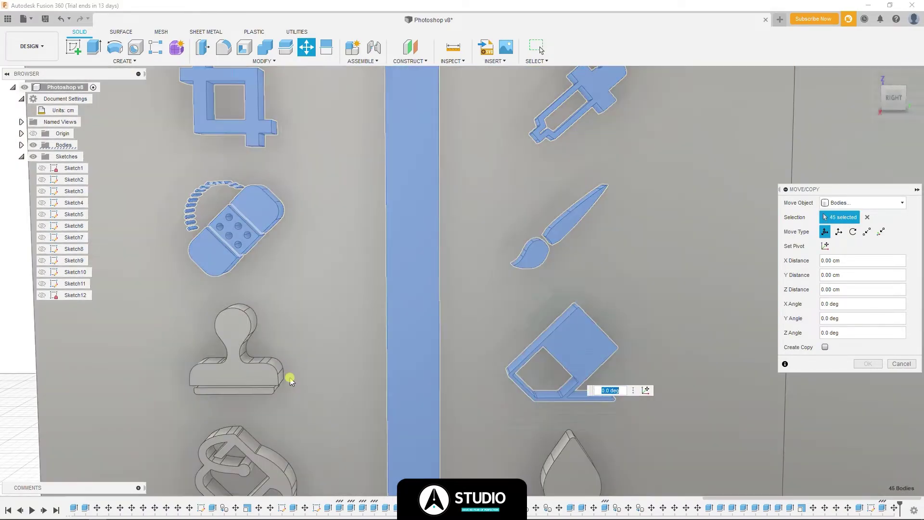
pyautogui.click(289, 377)
pyautogui.moveTo(289, 377); pyautogui.dragTo(289, 202, button='middle')
pyautogui.click(530, 116)
pyautogui.click(549, 213)
pyautogui.click(527, 340)
pyautogui.moveTo(527, 339); pyautogui.dragTo(510, 193, button='middle')
pyautogui.click(285, 289)
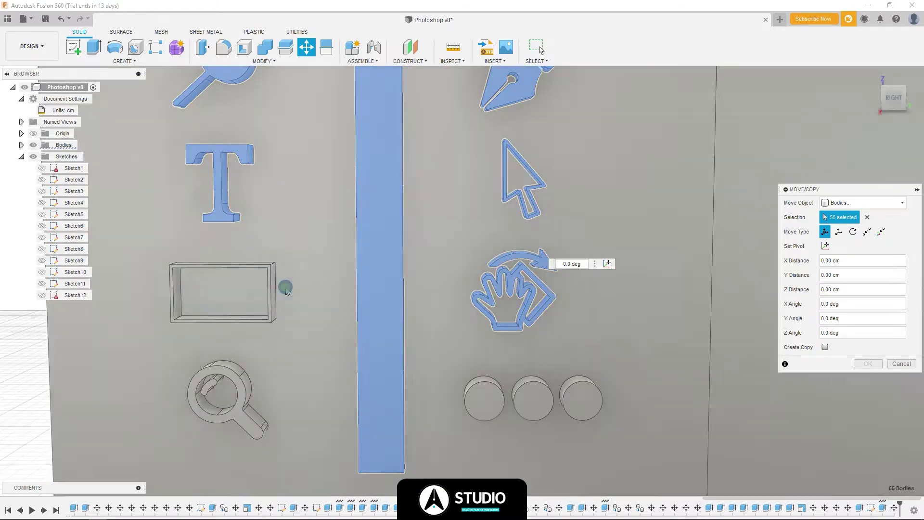
pyautogui.click(231, 402)
pyautogui.click(479, 392)
pyautogui.scroll(-3, 461, 259)
pyautogui.scroll(2, 463, 296)
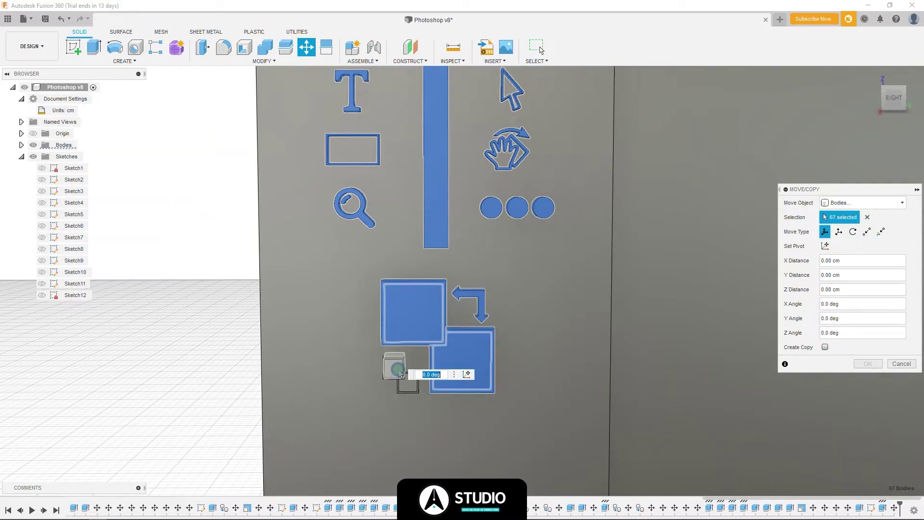
pyautogui.scroll(-5, 414, 387)
pyautogui.scroll(1, 434, 193)
pyautogui.scroll(2, 433, 192)
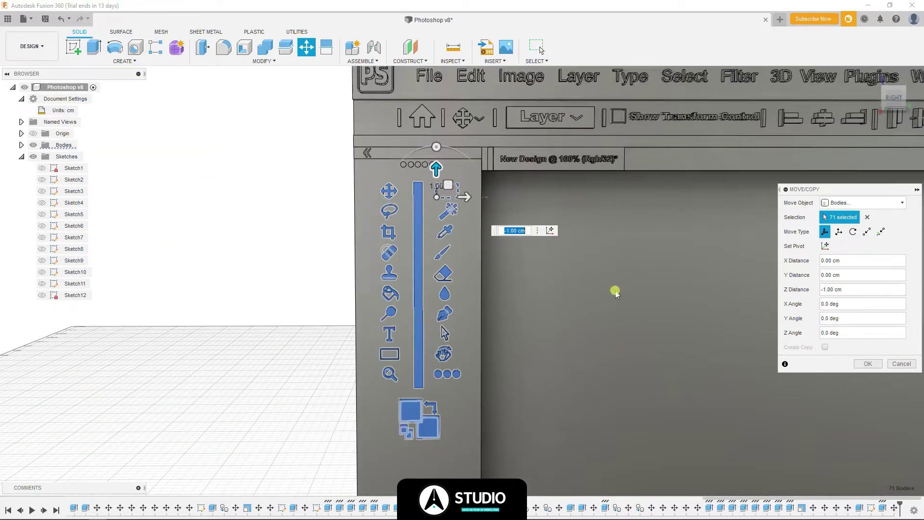
pyautogui.scroll(2, 419, 159)
pyautogui.press('Escape')
pyautogui.scroll(2, 433, 173)
# - Lower the row of five dot circles 0.40 cm along Y
pyautogui.click(448, 186)
pyautogui.press('m')
pyautogui.scroll(2, 464, 186)
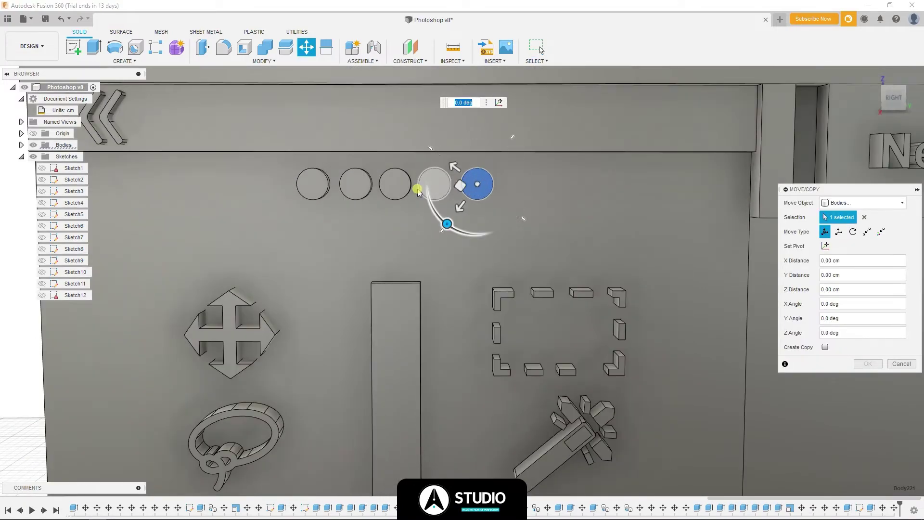
pyautogui.moveTo(475, 161); pyautogui.dragTo(476, 181)
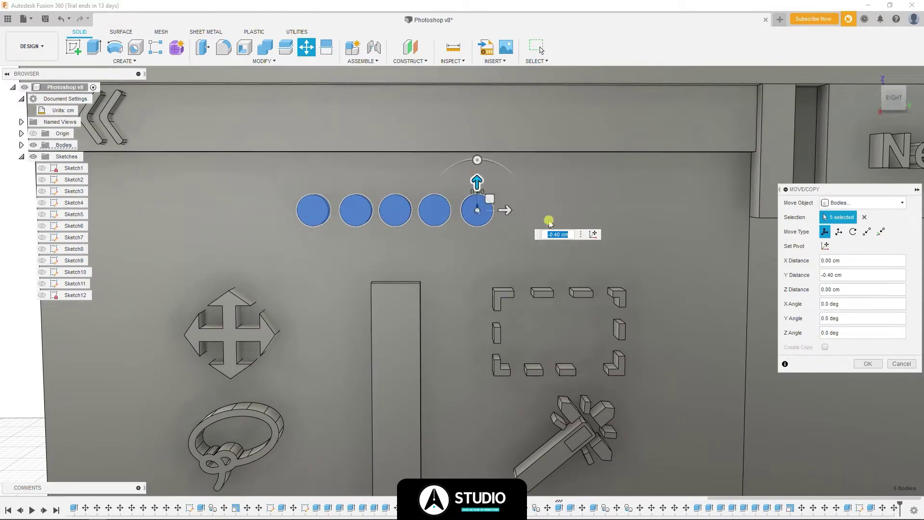
pyautogui.click(868, 362)
pyautogui.scroll(-5, 434, 241)
pyautogui.click(76, 283)
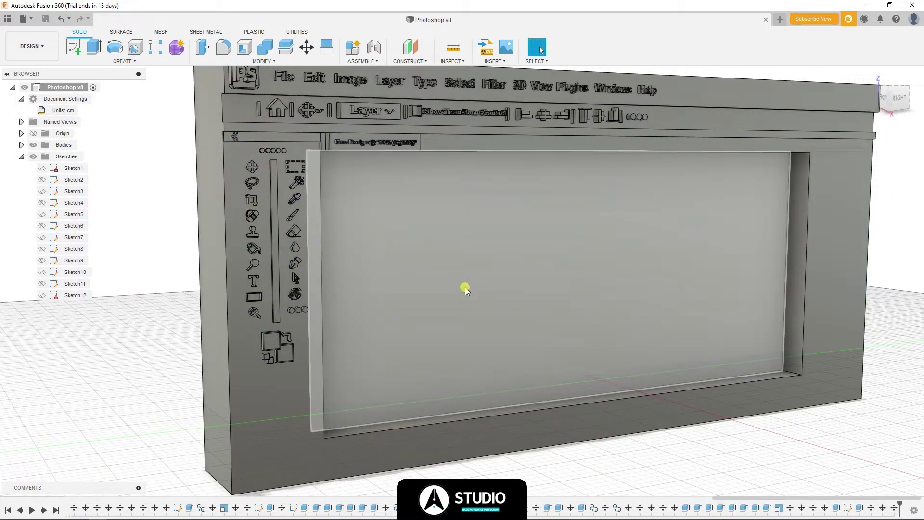
# - Sketch two overlapping rectangles for the restore icon on the panel face, the first 0.5 cm wide
pyautogui.click(764, 175)
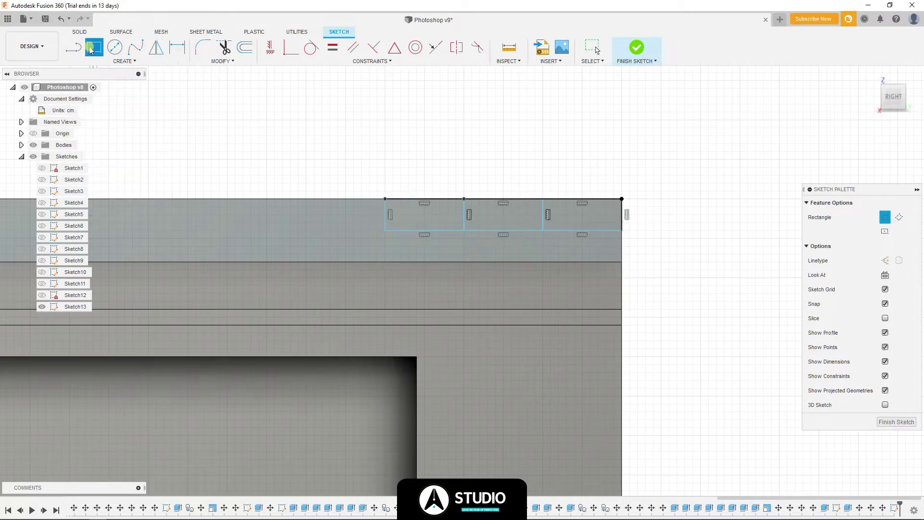
pyautogui.scroll(4, 443, 211)
pyautogui.press('l')
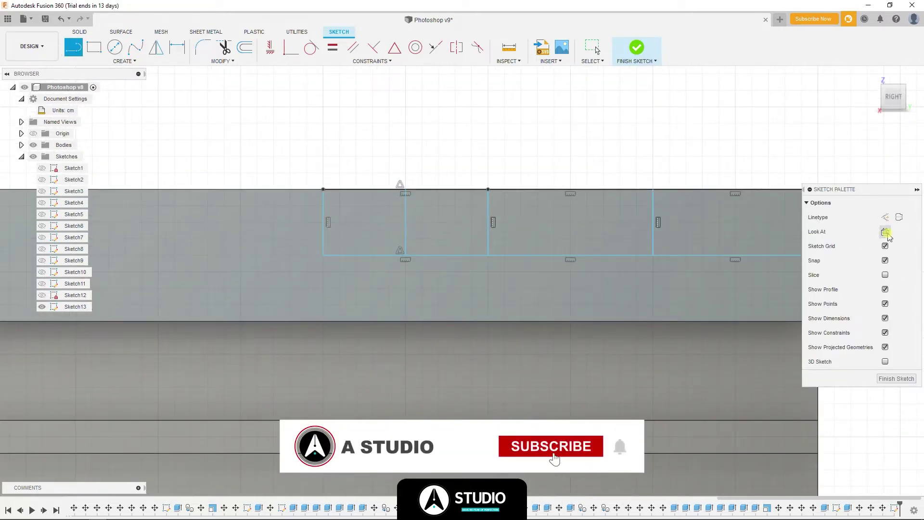
pyautogui.click(102, 51)
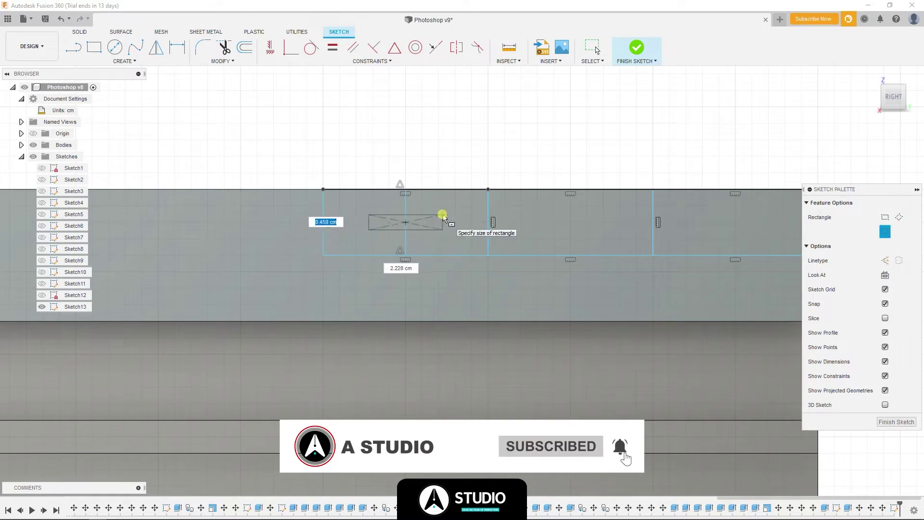
pyautogui.write('0.5')
pyautogui.press('Tab')
pyautogui.write('2.5')
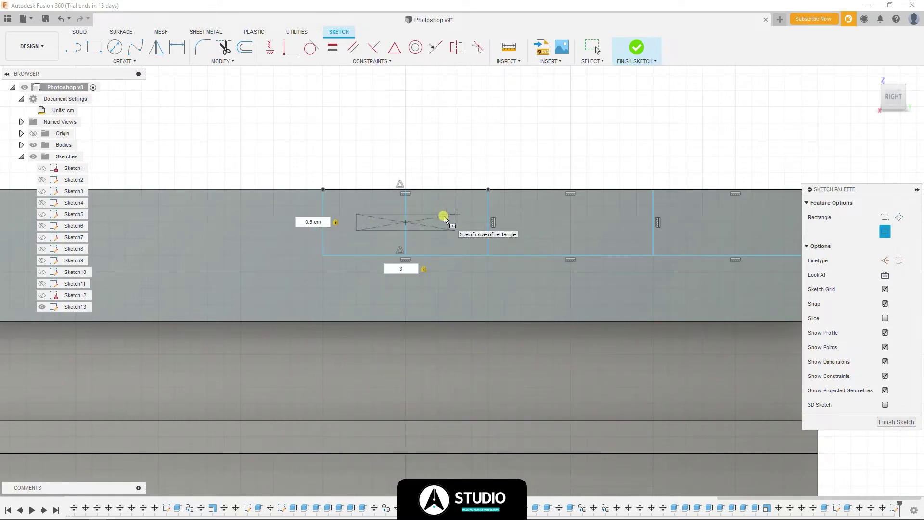
pyautogui.press('BackSpace')
pyautogui.press('BackSpace')
pyautogui.press('Return')
pyautogui.press('Return')
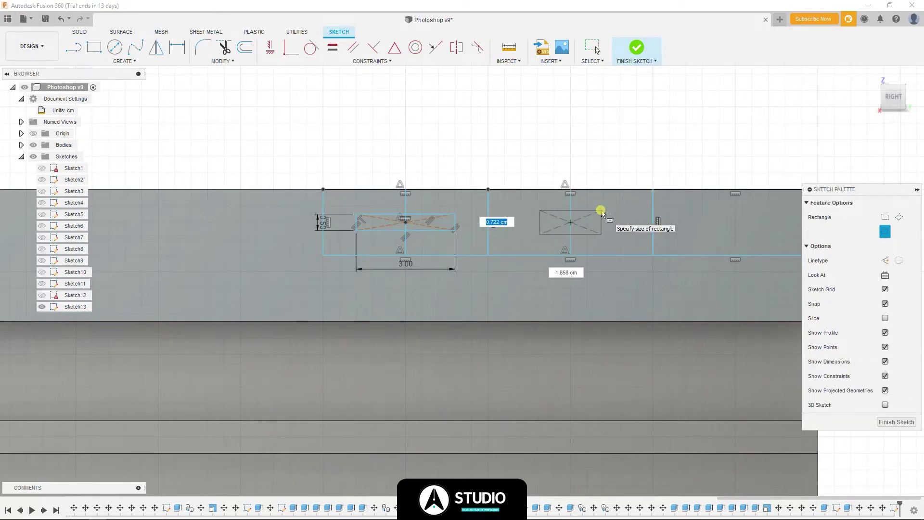
pyautogui.scroll(3, 593, 211)
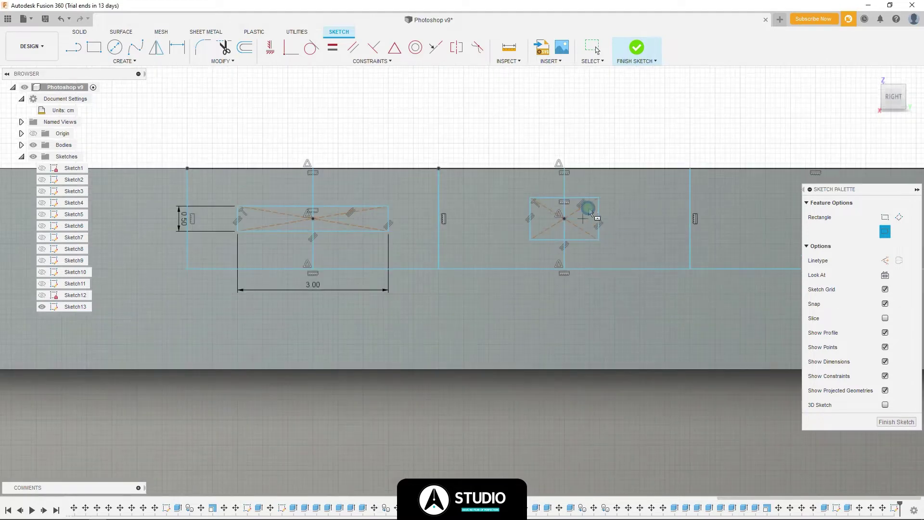
pyautogui.scroll(4, 618, 193)
pyautogui.click(596, 197)
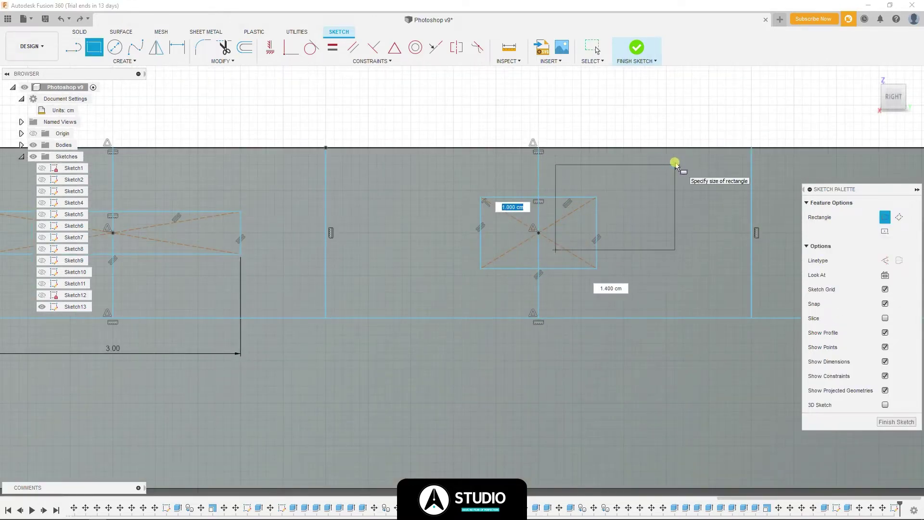
pyautogui.press('Escape')
pyautogui.press('Escape')
pyautogui.scroll(2, 609, 215)
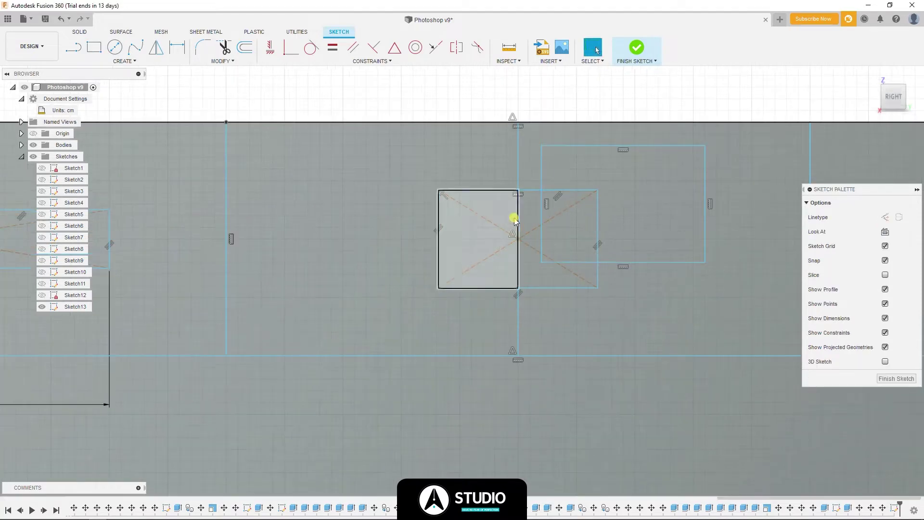
# - Move the rectangle curves -0.20 cm in Y and trim their overlapping lines
pyautogui.click(532, 250)
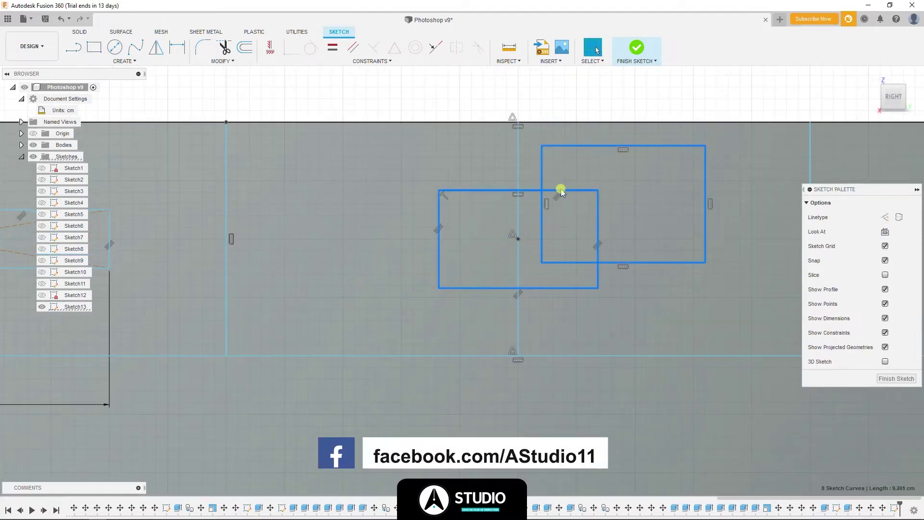
pyautogui.press('m')
pyautogui.scroll(-3, 465, 233)
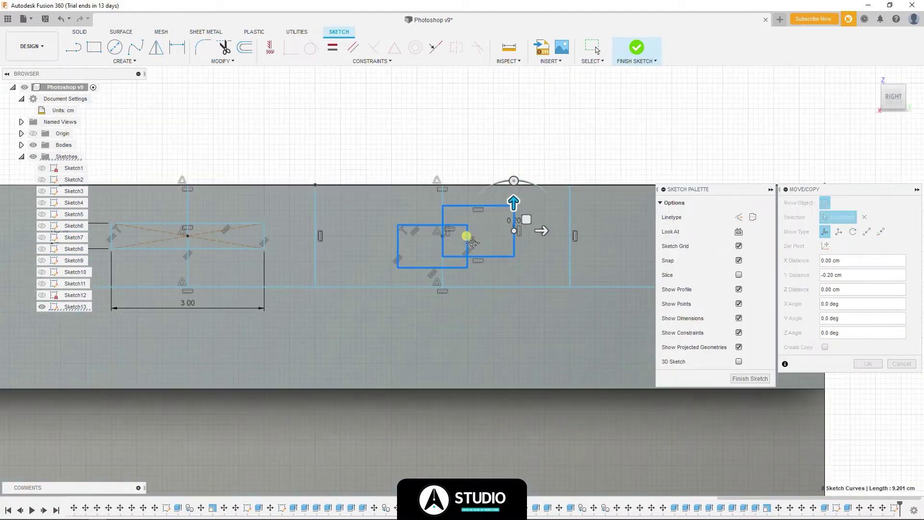
pyautogui.press('Return')
pyautogui.scroll(4, 342, 235)
pyautogui.press('t')
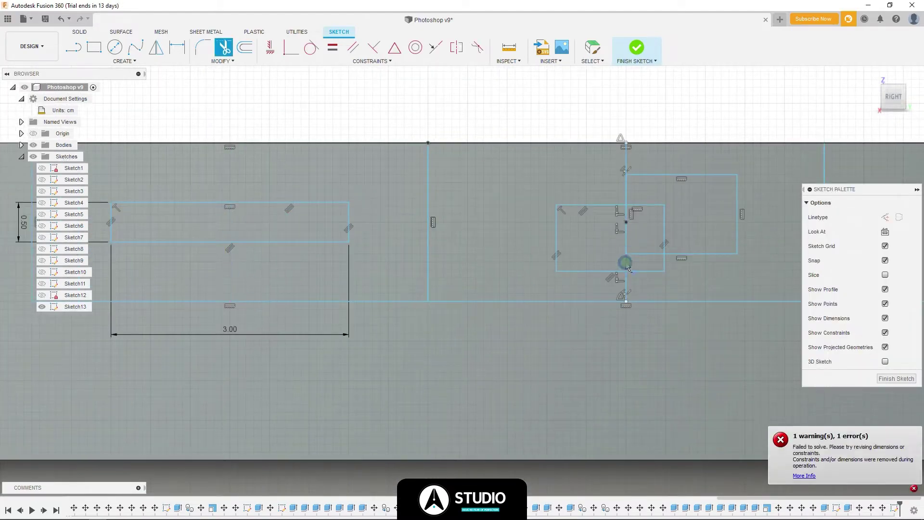
pyautogui.scroll(2, 628, 268)
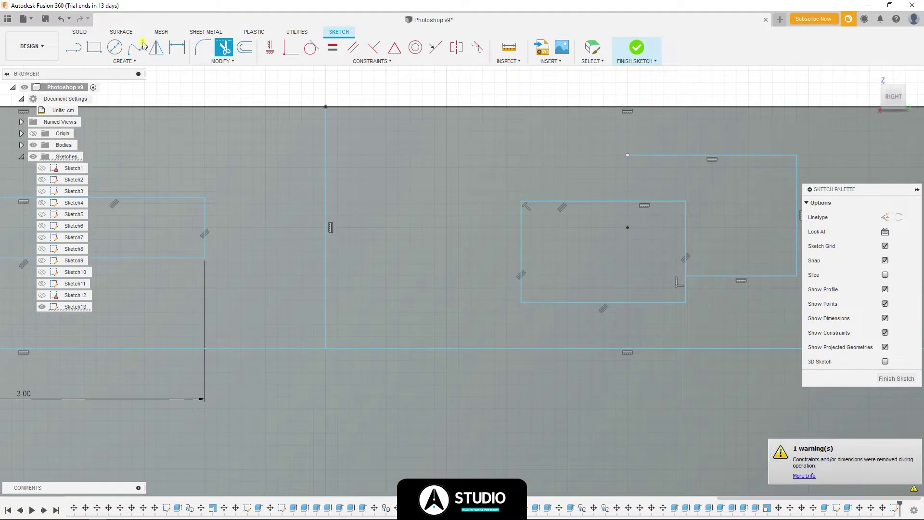
# - Offset both restore-icon rectangles by 0.05 cm
pyautogui.click(248, 49)
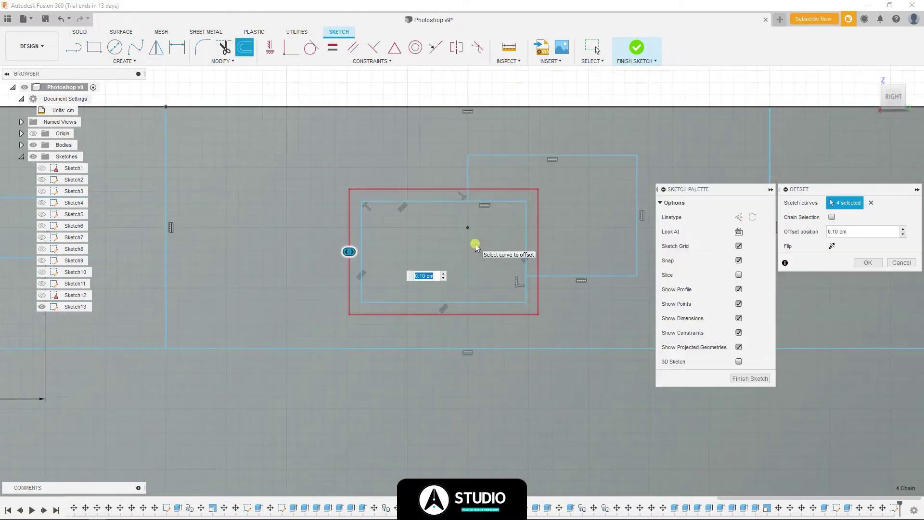
pyautogui.click(867, 263)
pyautogui.click(491, 155)
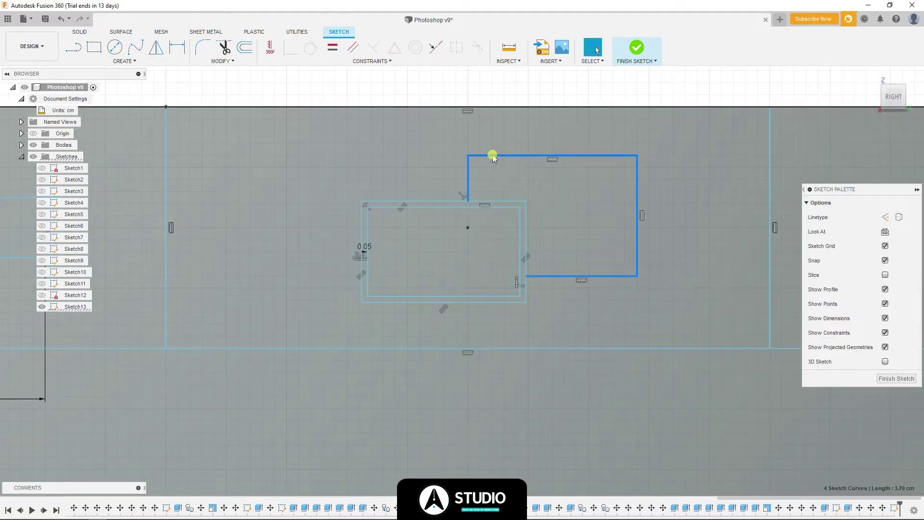
pyautogui.press('o')
pyautogui.press('Return')
pyautogui.scroll(-2, 489, 287)
pyautogui.scroll(-1, 330, 231)
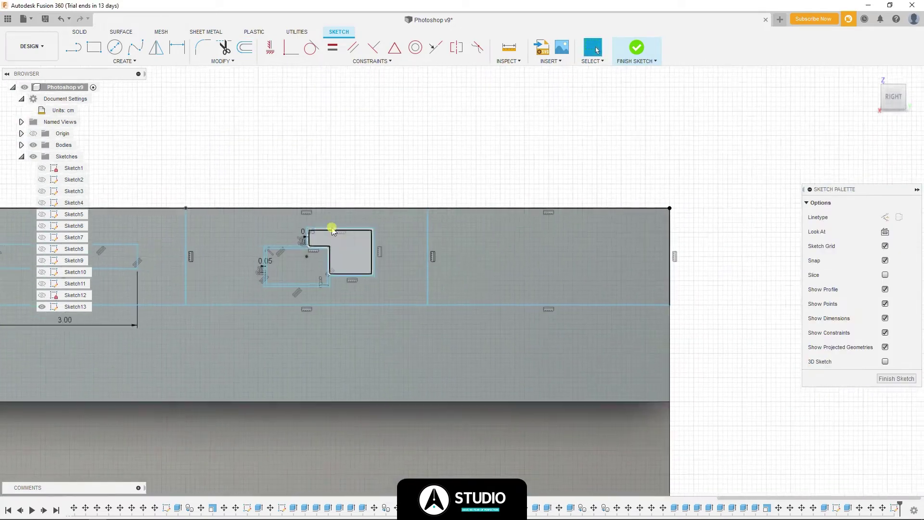
# - Draw 0.2 × 1.2 cm bars on a vertical construction line to form a cross
pyautogui.press('l')
pyautogui.click(549, 305)
pyautogui.press('r')
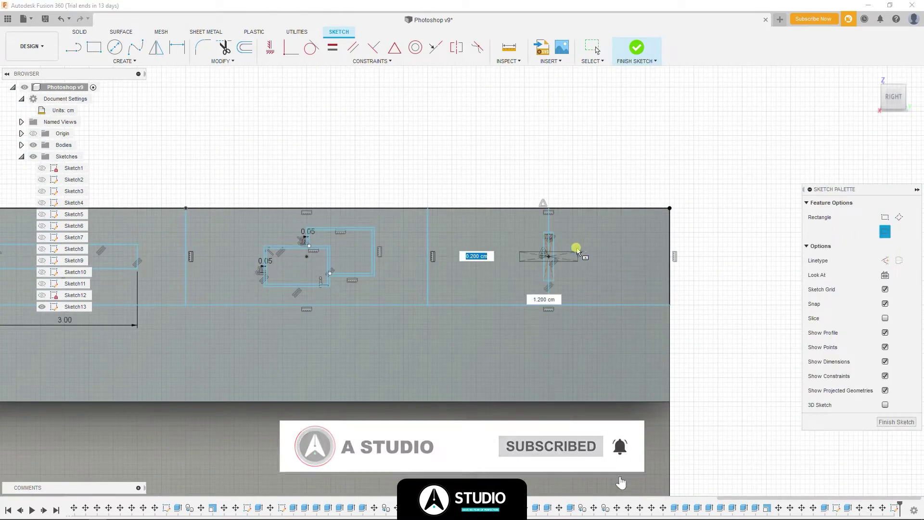
pyautogui.press('Return')
pyautogui.scroll(3, 575, 251)
pyautogui.press('Escape')
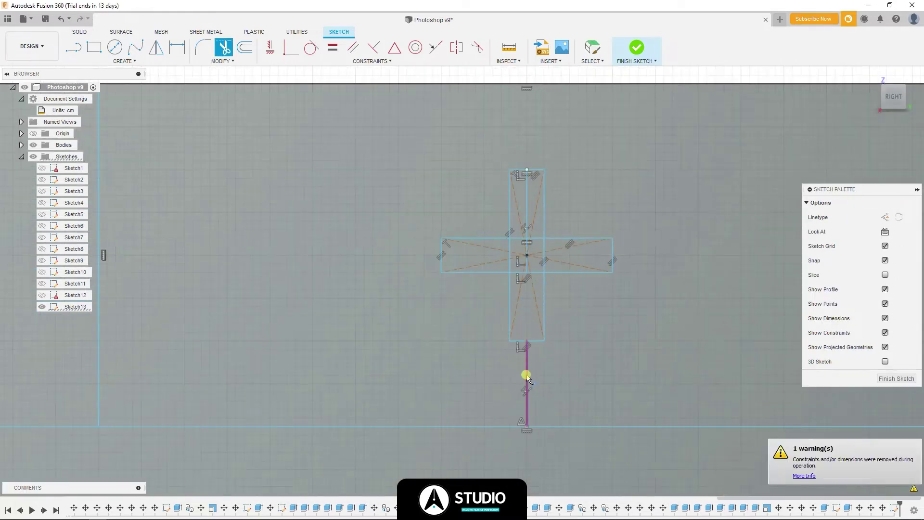
pyautogui.scroll(3, 527, 255)
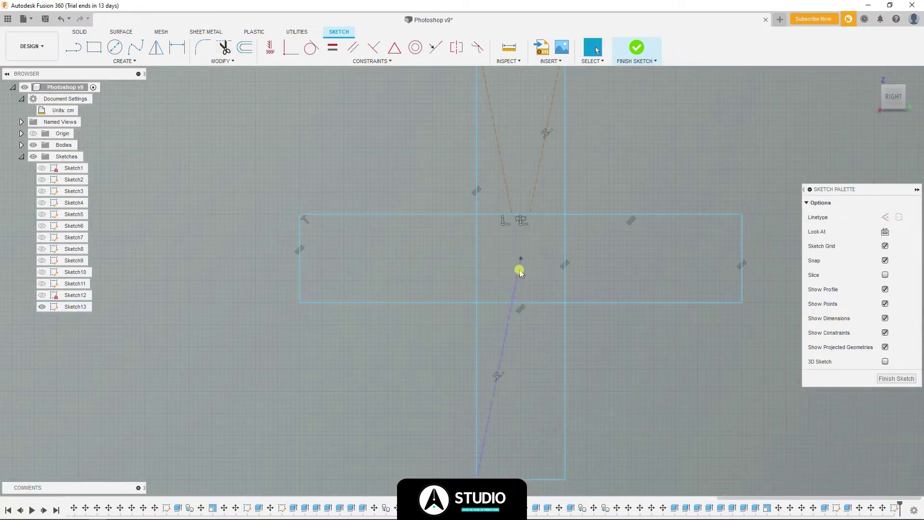
# - Rotate all the cross curves 45° into an X
pyautogui.click(512, 202)
pyautogui.hotkey('ctrl', 'a')
pyautogui.press('m')
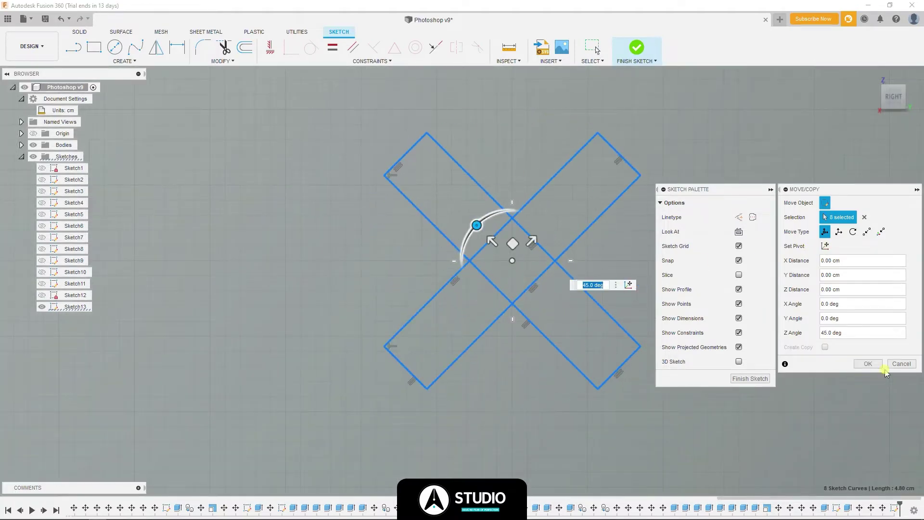
pyautogui.click(883, 369)
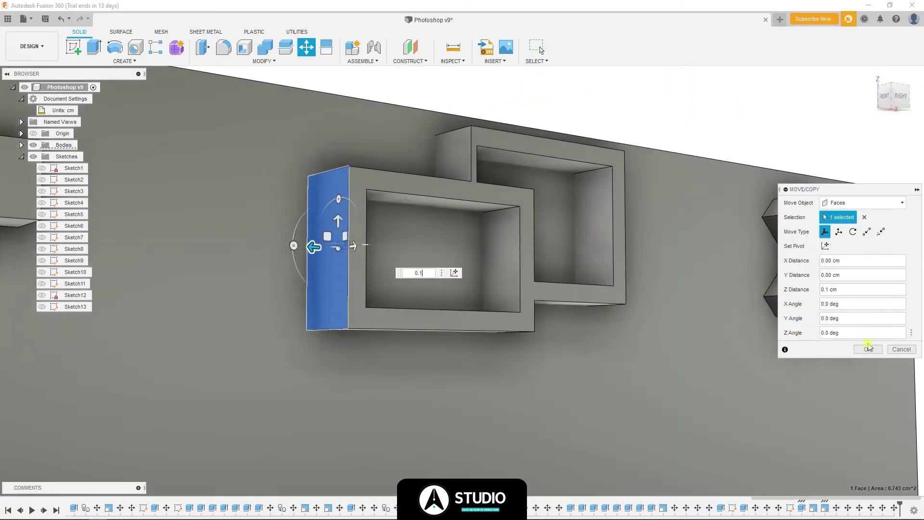
# - Confirm the 0.035 cm Z move of the window-control icon faces
pyautogui.click(868, 347)
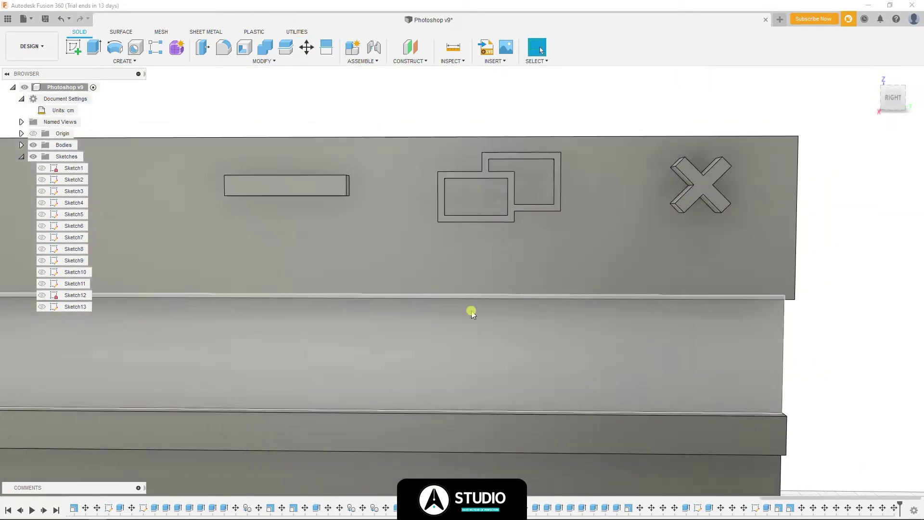
# - Start a sketch on the top bar face and draw boxes around each window-control icon
pyautogui.press('r')
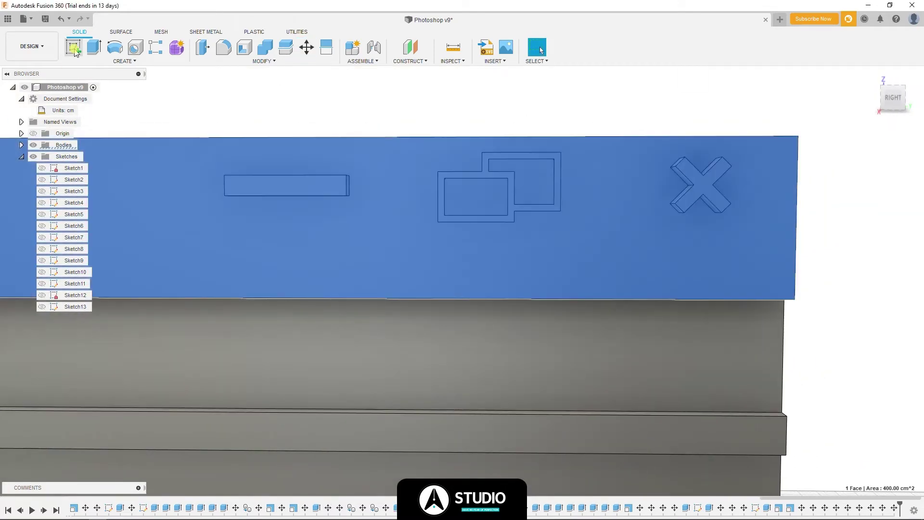
pyautogui.click(474, 270)
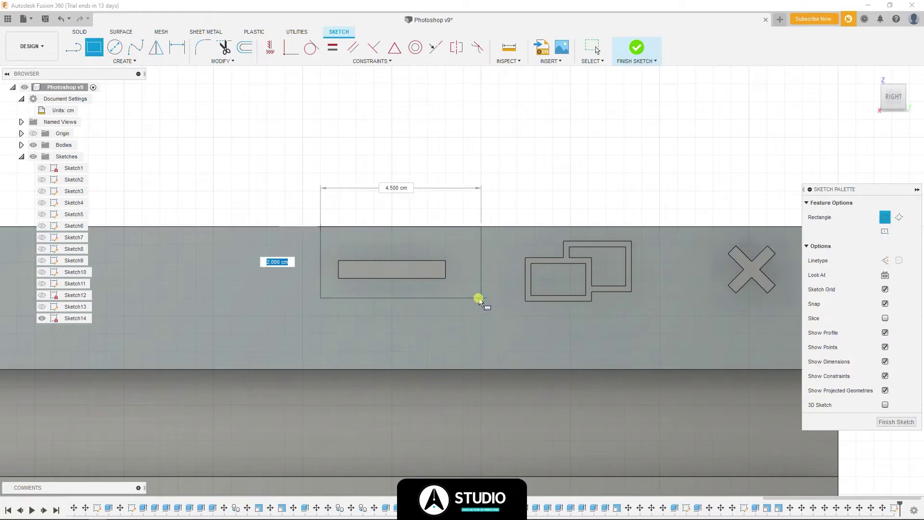
pyautogui.click(660, 226)
pyautogui.moveTo(660, 230); pyautogui.dragTo(552, 228, button='middle')
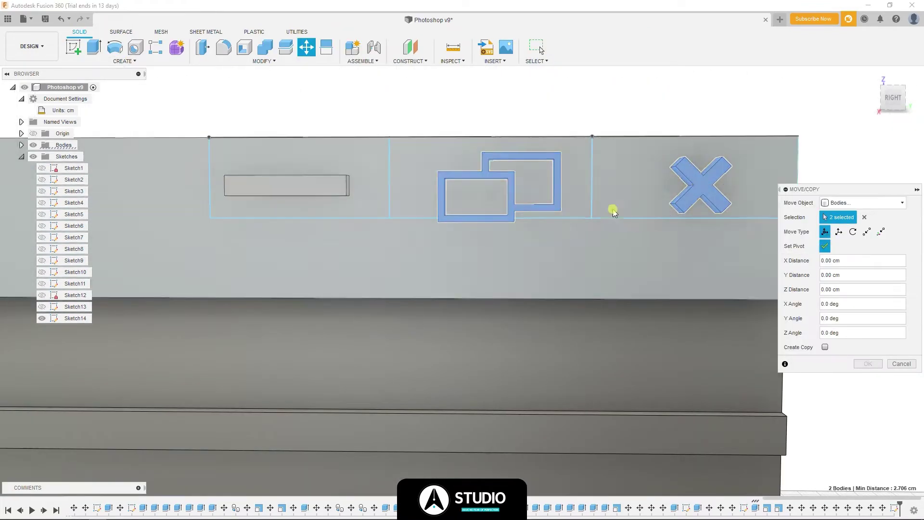
pyautogui.click(824, 246)
pyautogui.press('Return')
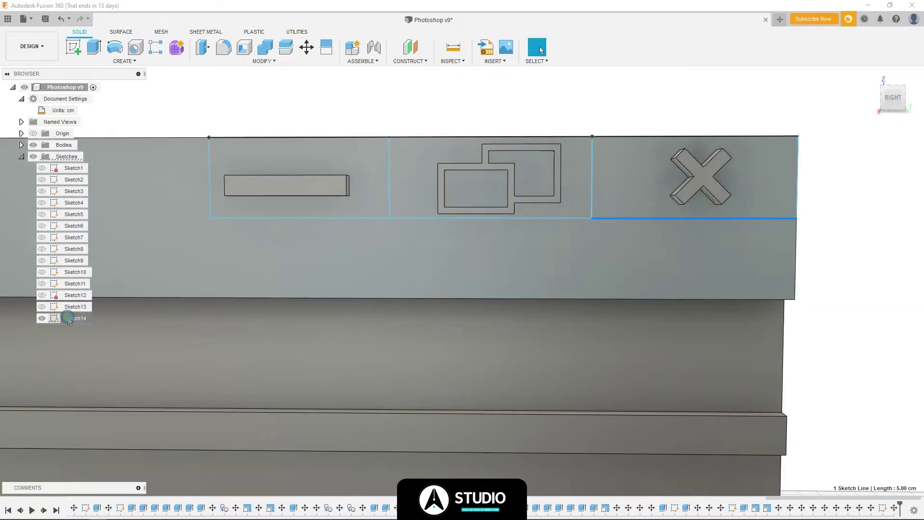
# - In Sketch14, lower the boxes' bottom lines by 0.30 cm
pyautogui.doubleClick(69, 318)
pyautogui.doubleClick(266, 247)
pyautogui.press('m')
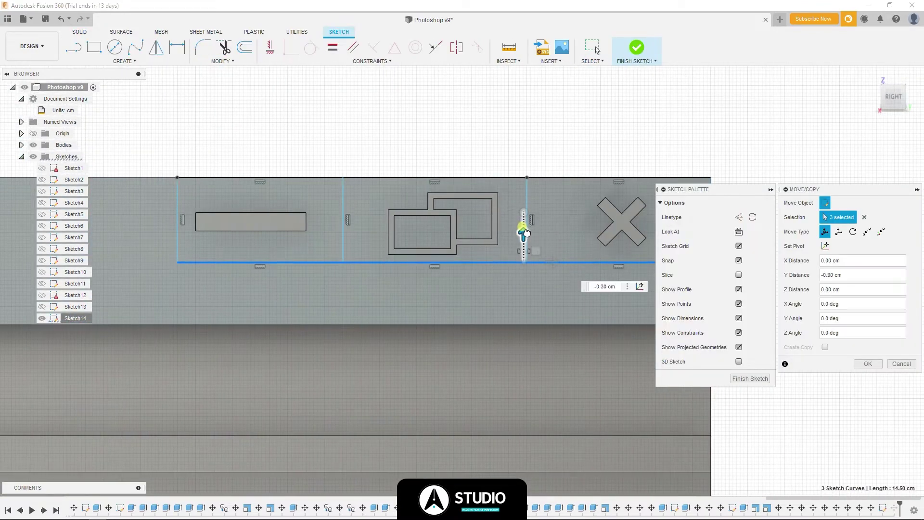
pyautogui.click(867, 365)
# - Offset the X, middle and left box outlines 0.10 cm inward
pyautogui.click(252, 53)
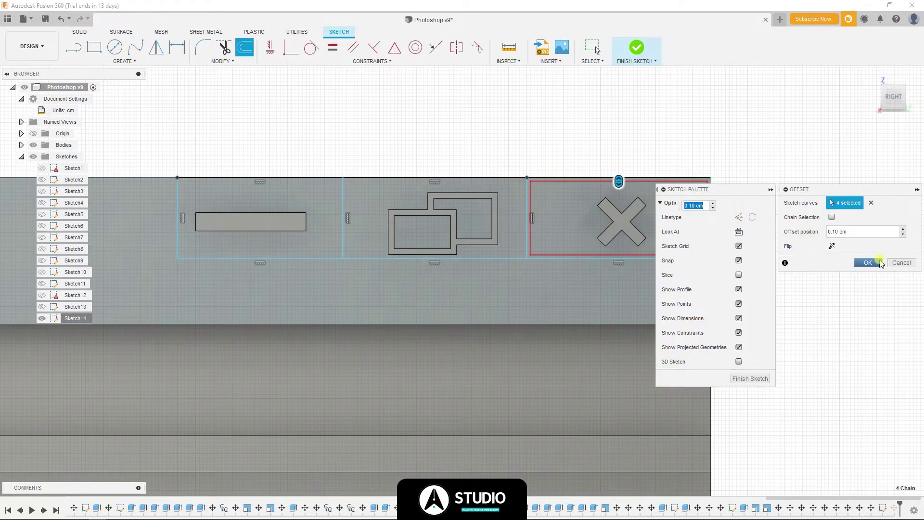
pyautogui.click(867, 263)
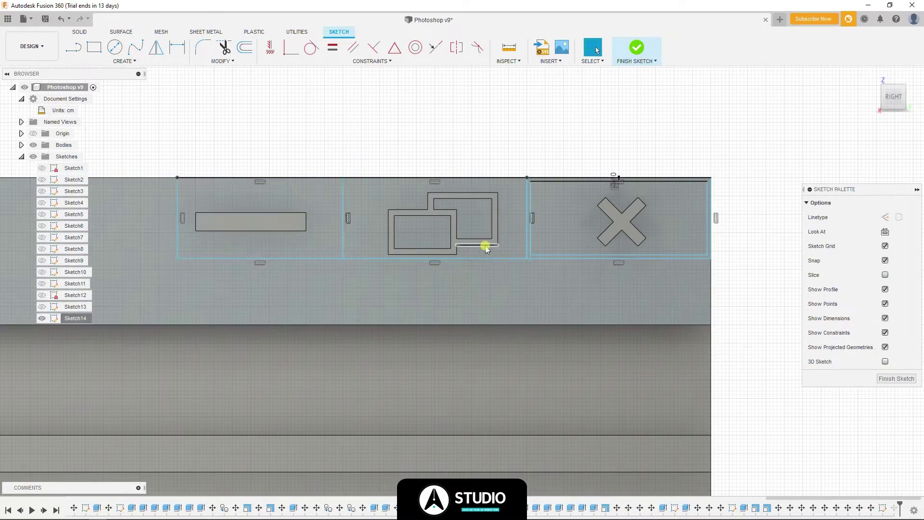
pyautogui.click(362, 262)
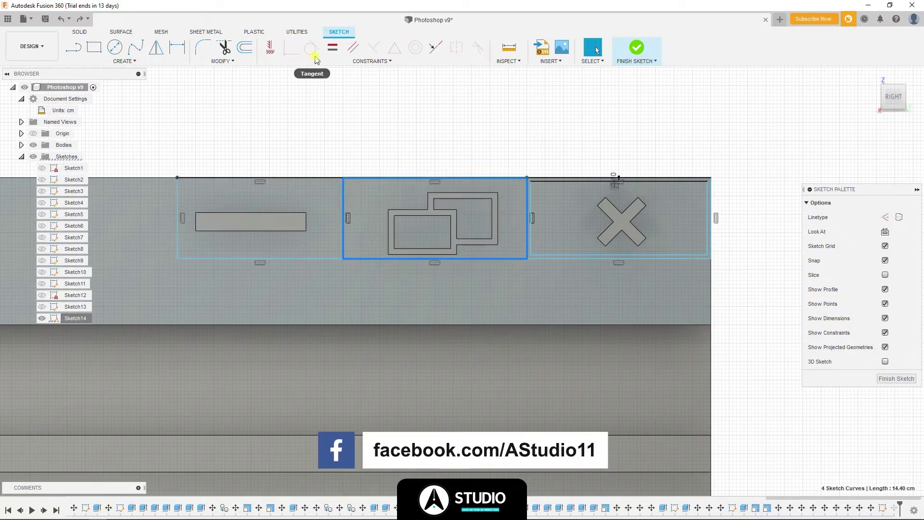
pyautogui.click(245, 48)
pyautogui.click(309, 256)
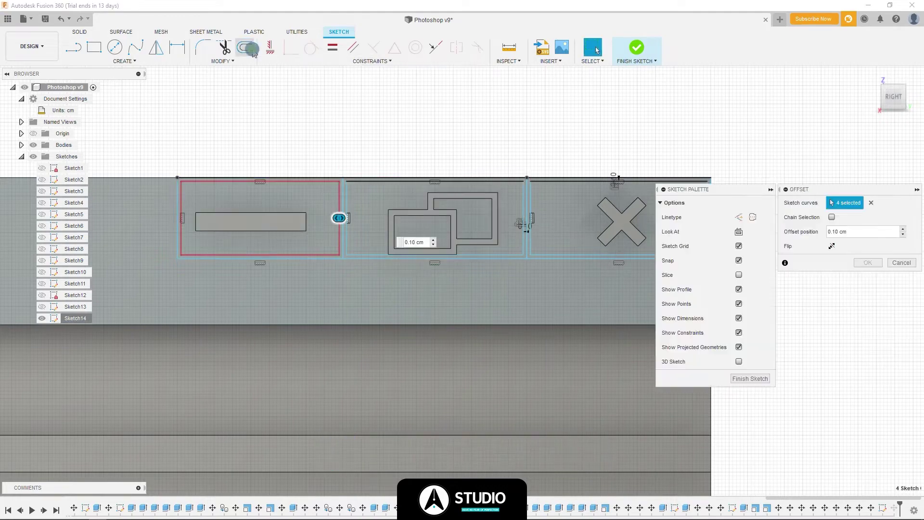
pyautogui.press('Return')
# - Extrude the minus icon's frame strip to raise it
pyautogui.scroll(3, 340, 198)
pyautogui.click(355, 190)
pyautogui.press('e')
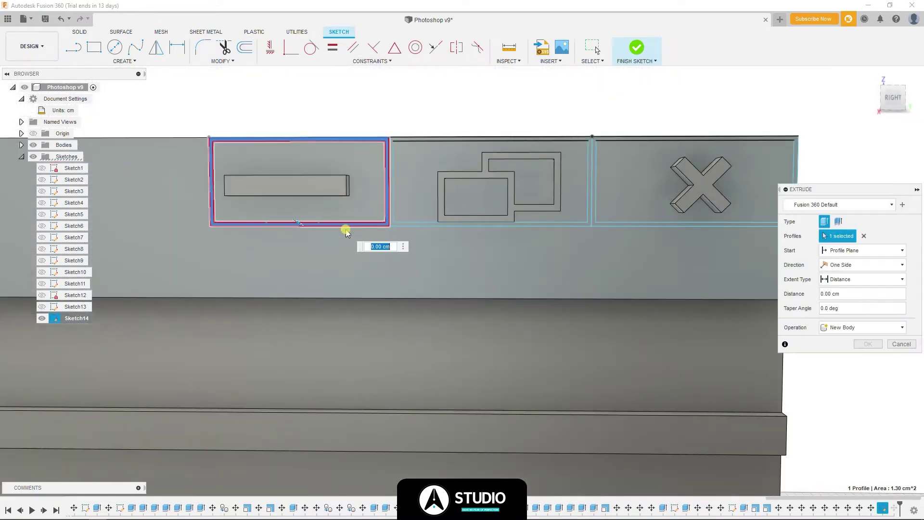
pyautogui.keyDown('shift'); pyautogui.moveTo(347, 232); pyautogui.dragTo(305, 206, button='middle'); pyautogui.keyUp('shift')
pyautogui.press('Return')
# - Extrude the next frame strip around the X icon with the chosen operation
pyautogui.scroll(3, 398, 172)
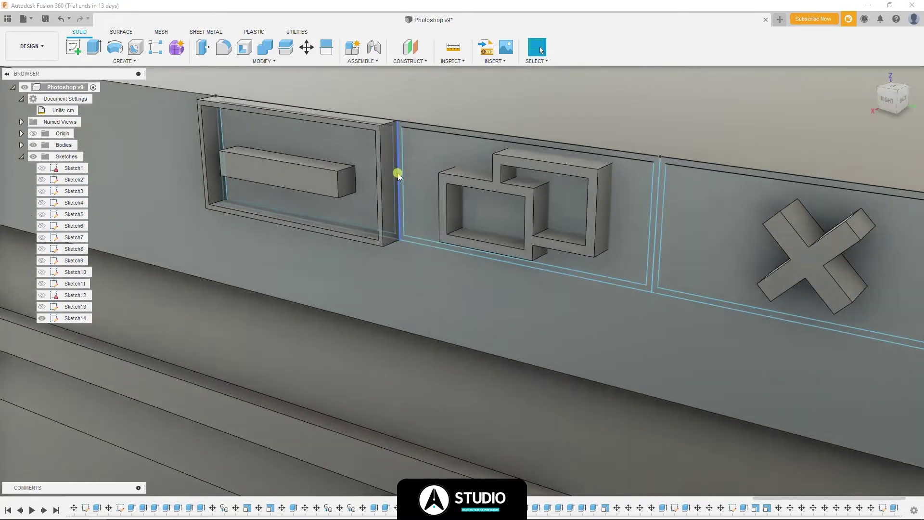
pyautogui.scroll(3, 406, 258)
pyautogui.click(406, 258)
pyautogui.press('e')
pyautogui.scroll(-5, 406, 258)
pyautogui.keyDown('shift'); pyautogui.moveTo(515, 310); pyautogui.dragTo(588, 336, button='middle'); pyautogui.keyUp('shift')
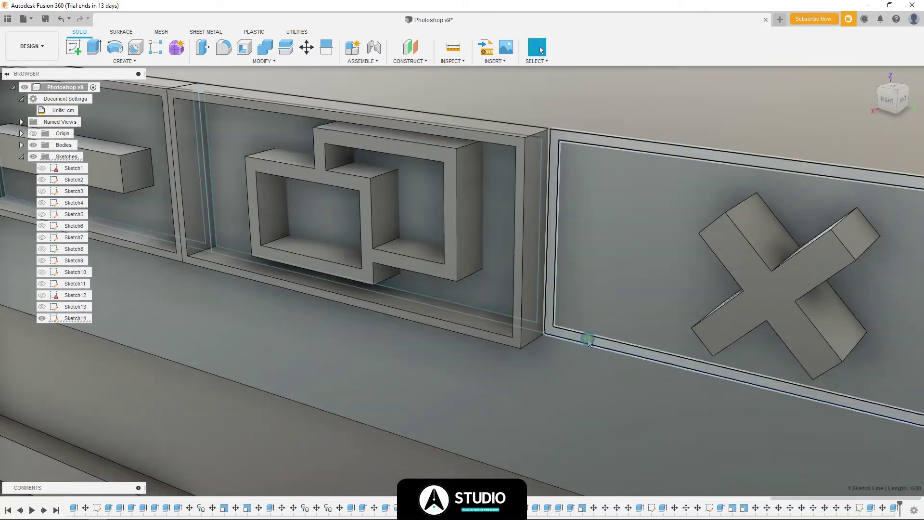
pyautogui.scroll(2, 587, 336)
pyautogui.click(821, 332)
pyautogui.click(837, 384)
pyautogui.press('Return')
# - From the right view, try moving the framed panel bodies downward, then cancel
pyautogui.scroll(-5, 837, 384)
pyautogui.click(891, 98)
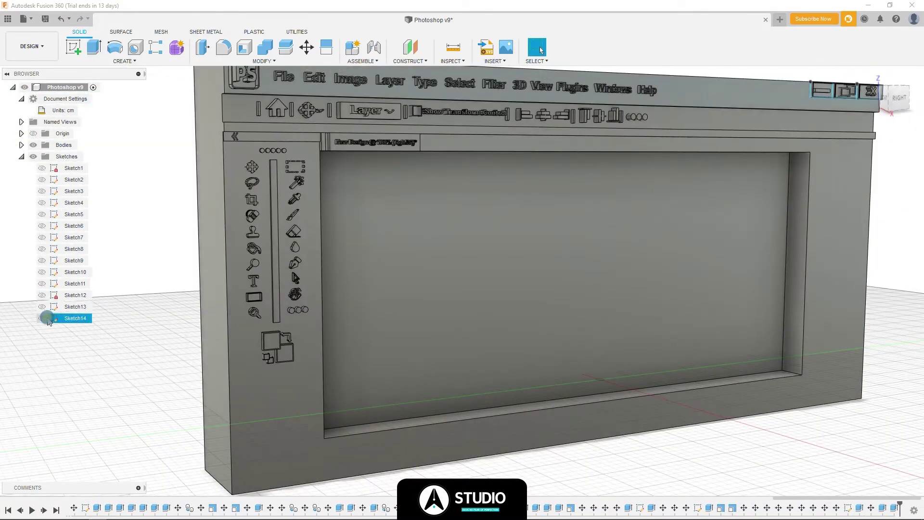
pyautogui.scroll(5, 605, 166)
pyautogui.scroll(-3, 605, 166)
pyautogui.press('m')
pyautogui.scroll(-2, 534, 200)
pyautogui.moveTo(417, 262); pyautogui.dragTo(533, 270)
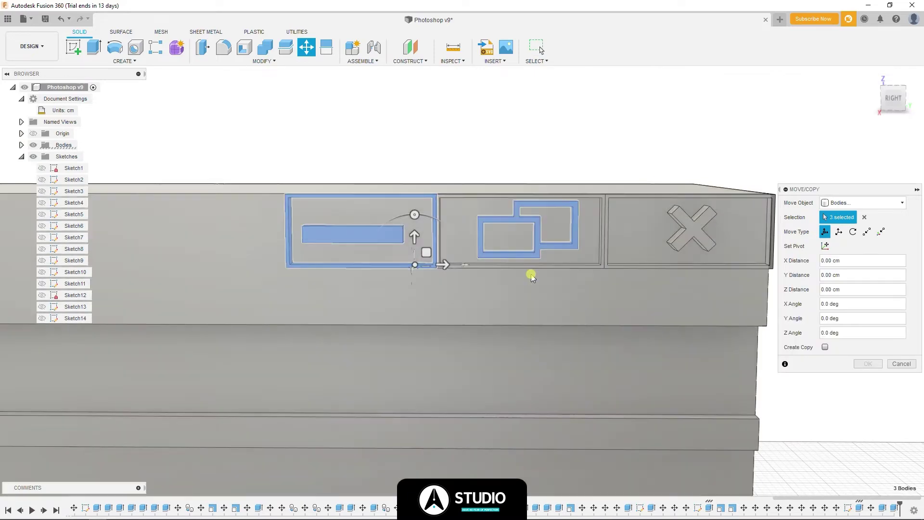
pyautogui.moveTo(448, 264); pyautogui.dragTo(436, 261)
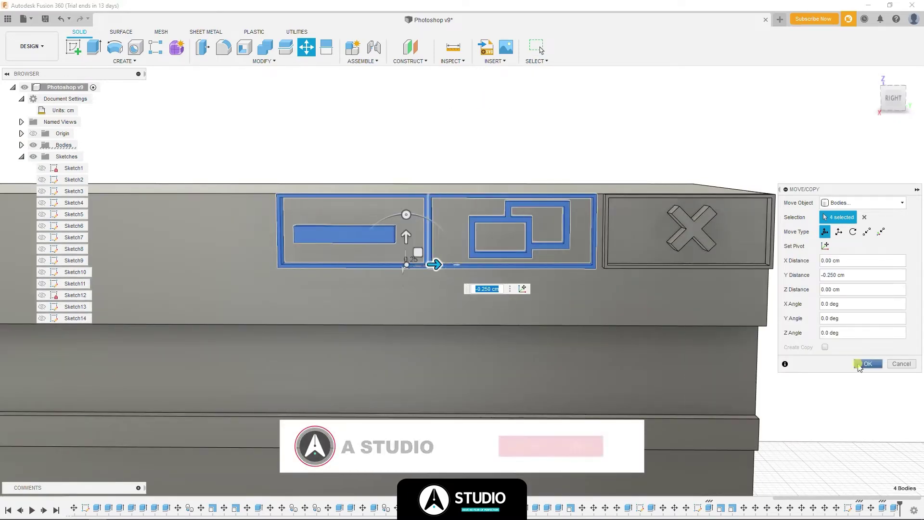
pyautogui.click(435, 259)
pyautogui.press('Escape')
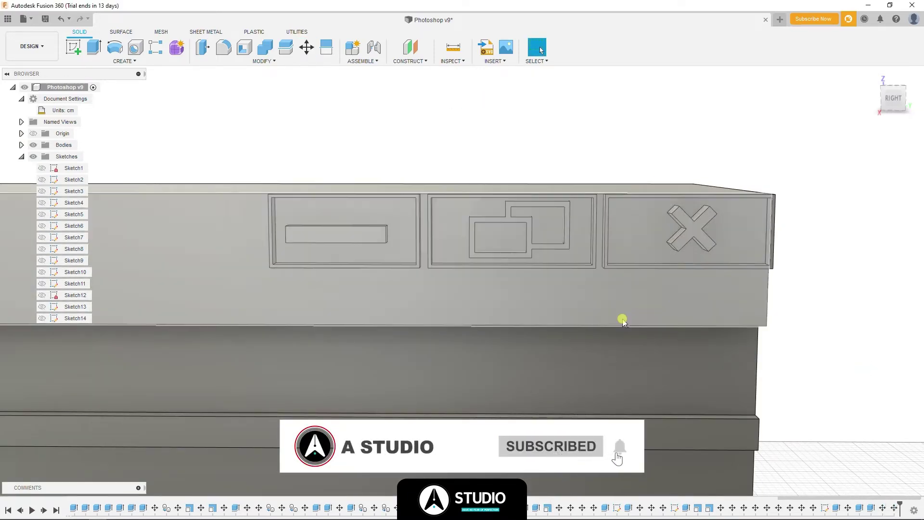
# - Move the X, restore, minus and other icon bodies 0.50 cm and apply
pyautogui.press('m')
pyautogui.click(625, 255)
pyautogui.click(692, 228)
pyautogui.click(561, 241)
pyautogui.click(385, 241)
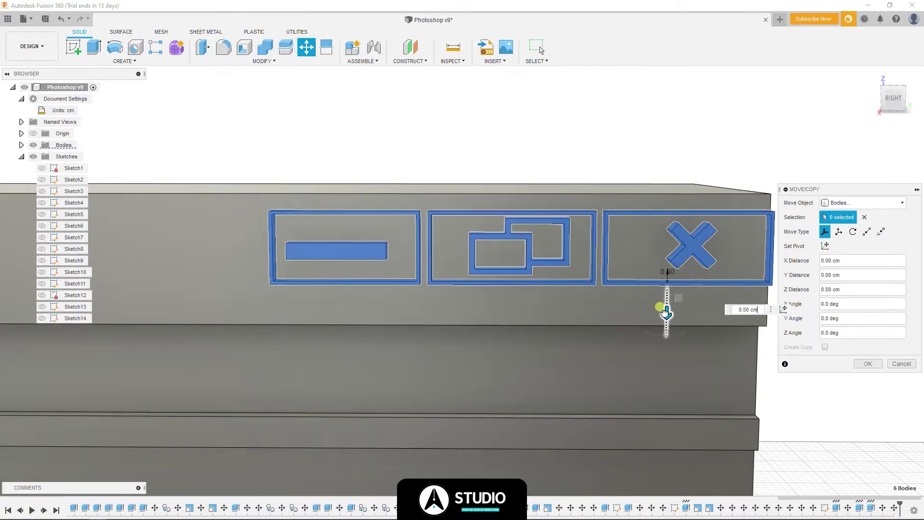
pyautogui.moveTo(664, 310); pyautogui.dragTo(683, 286)
pyautogui.moveTo(649, 279); pyautogui.dragTo(520, 269, button='middle')
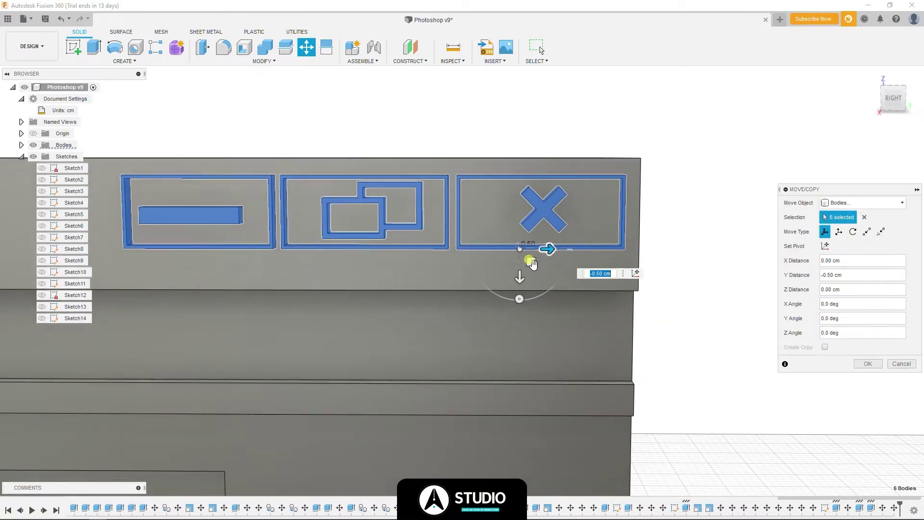
pyautogui.moveTo(520, 304); pyautogui.dragTo(520, 285)
pyautogui.press('Return')
# - Zoom out and back, then orbit to look down onto the panel
pyautogui.scroll(-3, 540, 226)
pyautogui.scroll(-5, 540, 226)
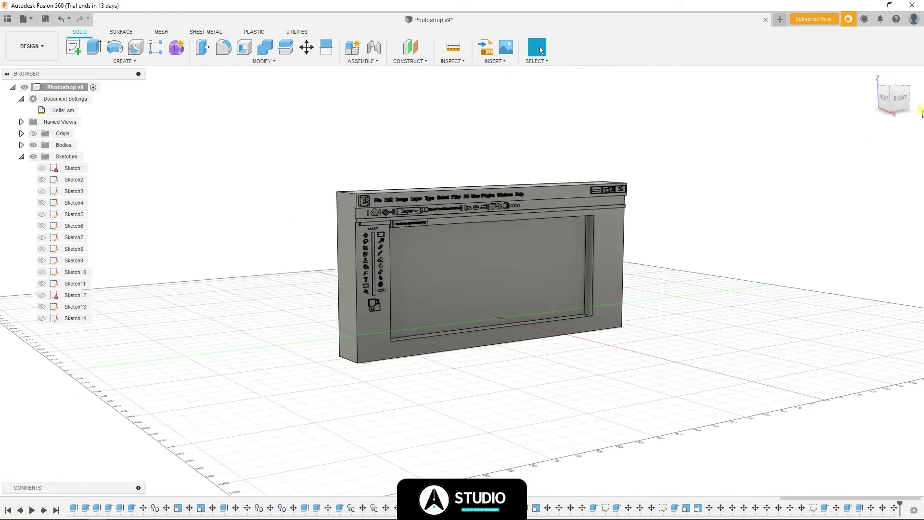
pyautogui.scroll(5, 729, 303)
pyautogui.scroll(3, 692, 395)
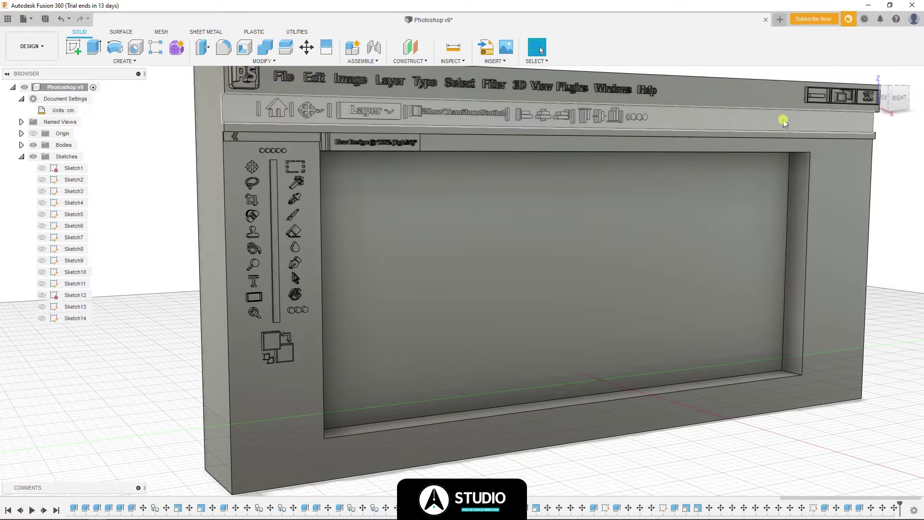
pyautogui.scroll(-3, 532, 303)
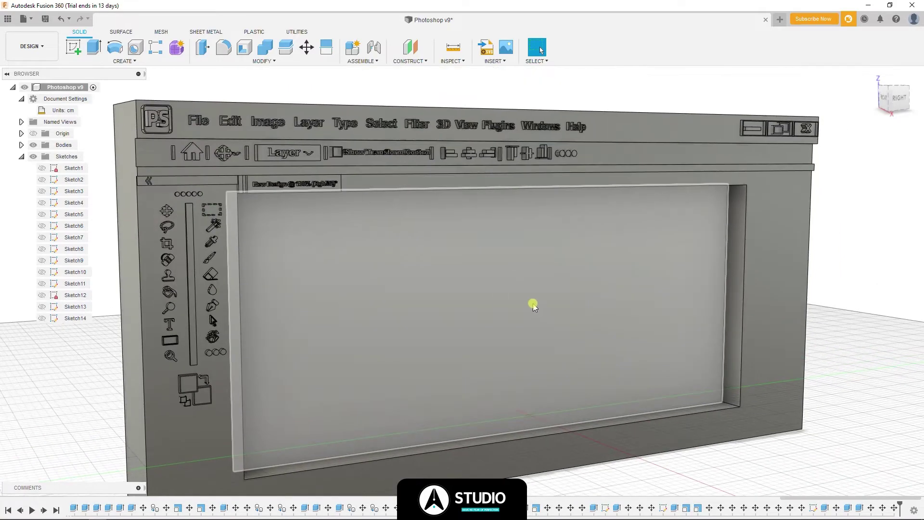
pyautogui.keyDown('shift'); pyautogui.moveTo(646, 239); pyautogui.dragTo(583, 187, button='middle'); pyautogui.keyUp('shift')
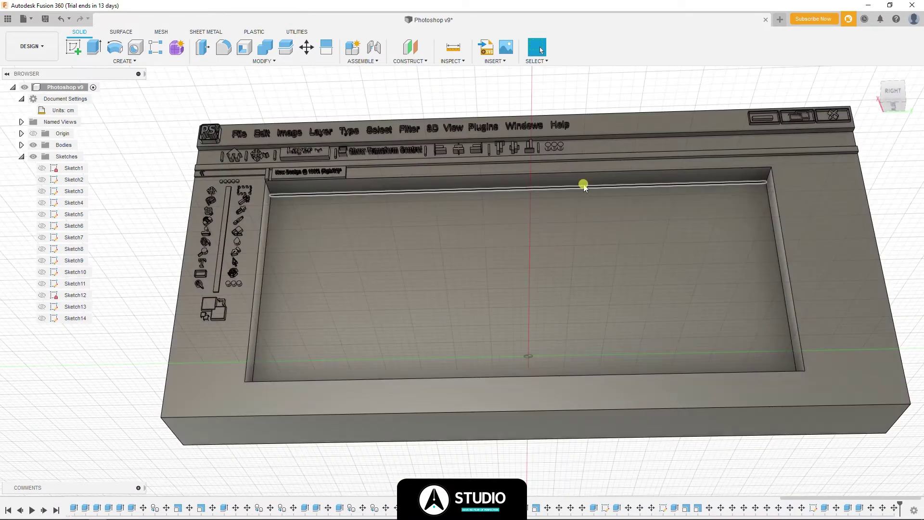
# - Start Sketch15 on the strip's underside and orient the view to face it
pyautogui.click(75, 50)
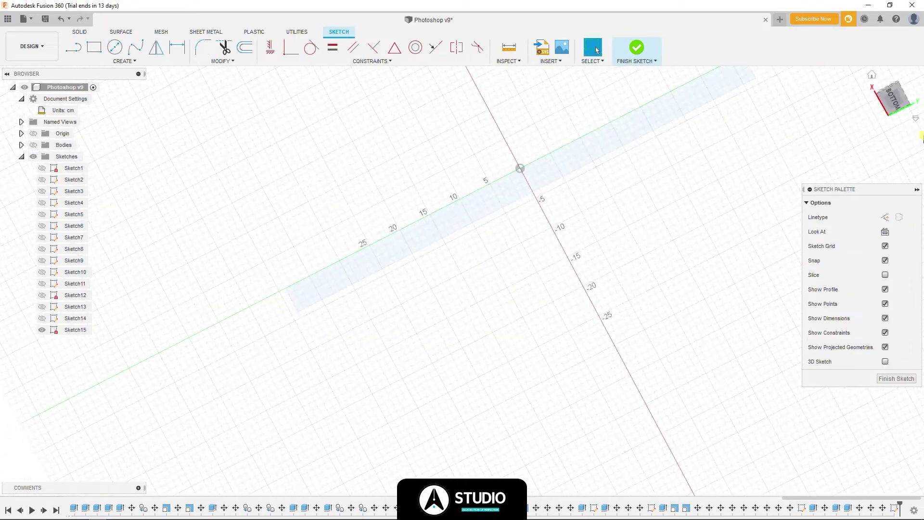
pyautogui.click(34, 145)
pyautogui.keyDown('shift'); pyautogui.moveTo(337, 216); pyautogui.dragTo(516, 241, button='middle'); pyautogui.keyUp('shift')
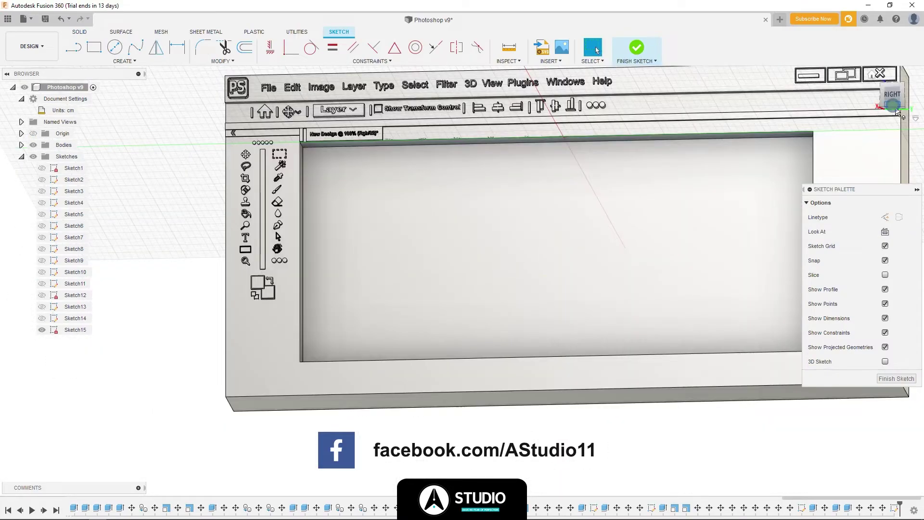
pyautogui.click(893, 103)
pyautogui.click(33, 145)
# - Draw a guide line from the origin and a 2 cm circle at its midpoint
pyautogui.press('l')
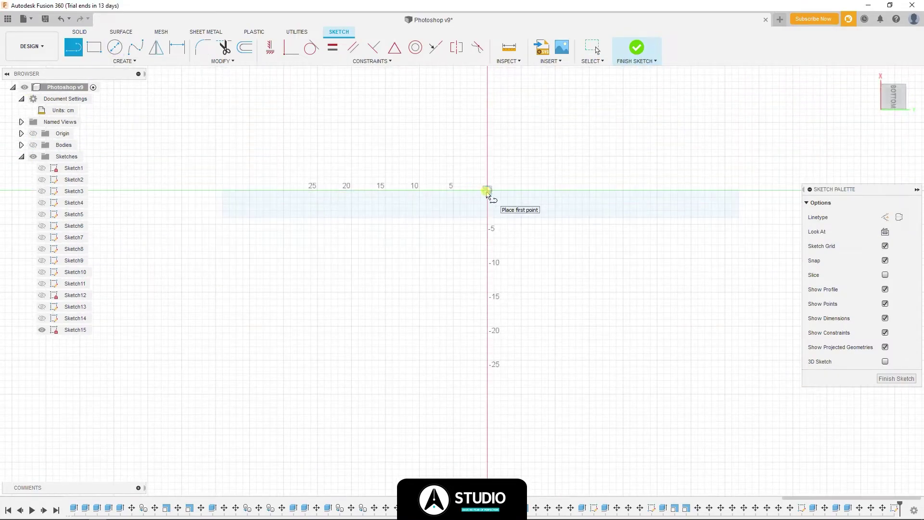
pyautogui.click(487, 188)
pyautogui.scroll(3, 490, 212)
pyautogui.press('c')
pyautogui.click(532, 212)
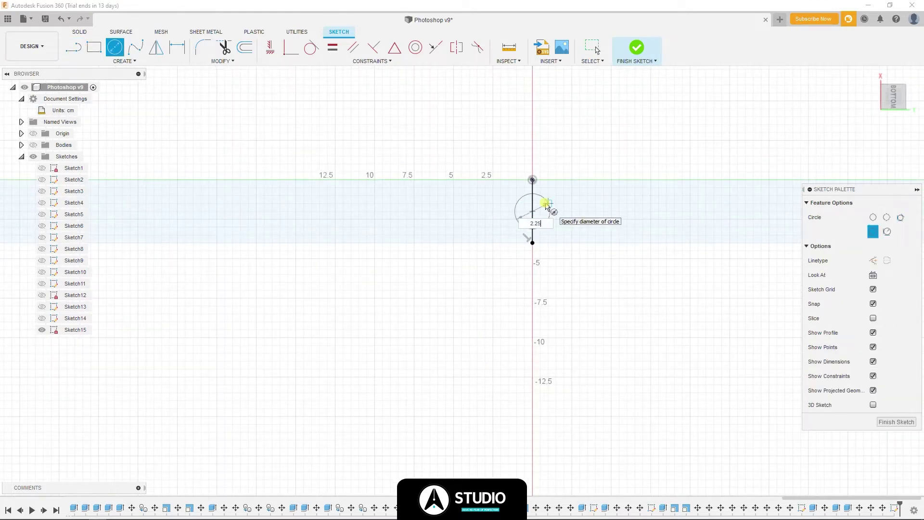
pyautogui.write('2')
pyautogui.press('Return')
pyautogui.press('Escape')
pyautogui.scroll(-2, 544, 212)
pyautogui.click(549, 212)
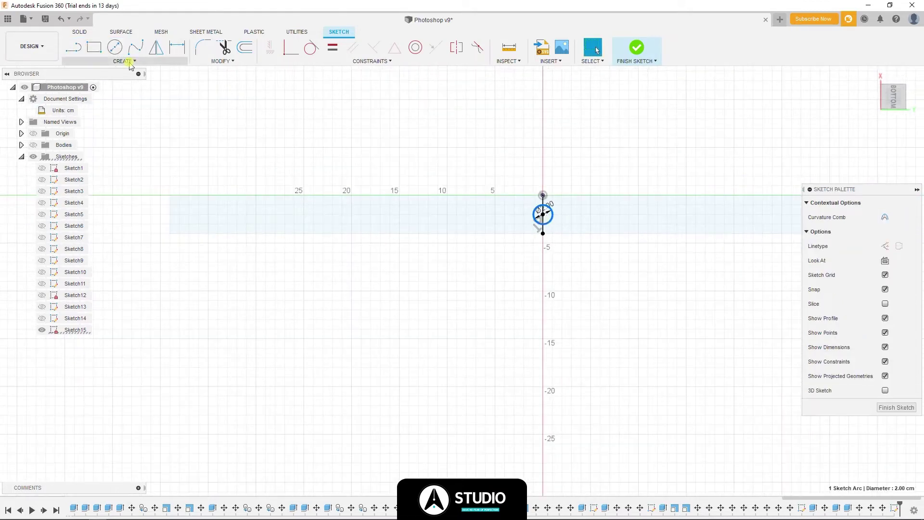
# - Pattern the circle symmetrically: 7 copies spread across 34 cm
pyautogui.click(130, 61)
pyautogui.click(92, 198)
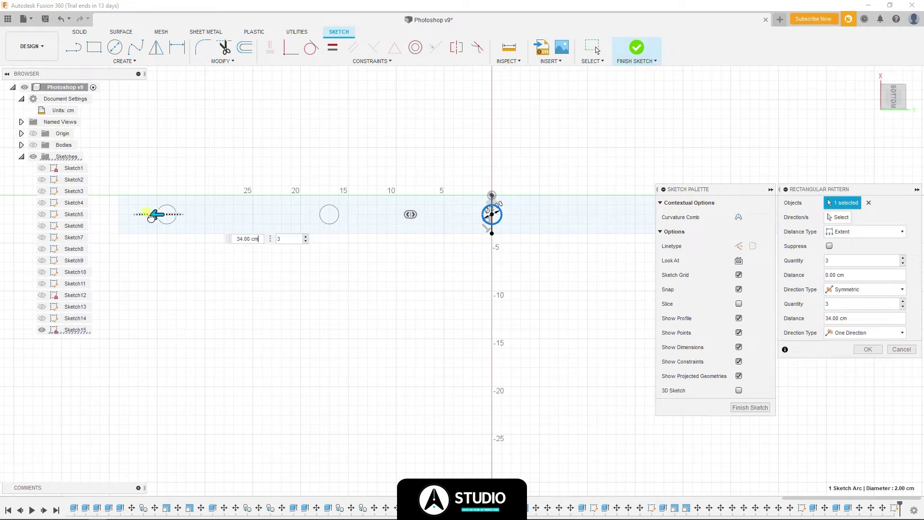
pyautogui.scroll(-2, 452, 258)
pyautogui.scroll(-2, 406, 277)
pyautogui.click(864, 289)
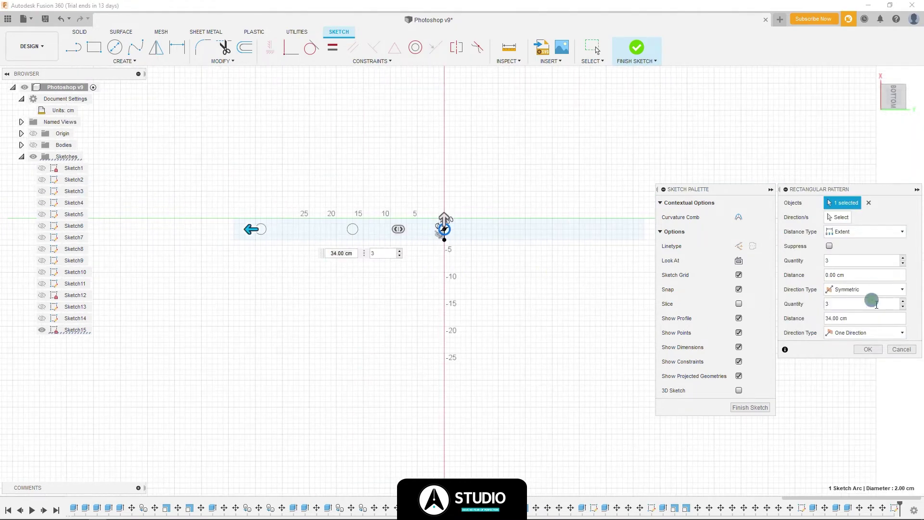
pyautogui.moveTo(485, 258); pyautogui.dragTo(436, 255, button='middle')
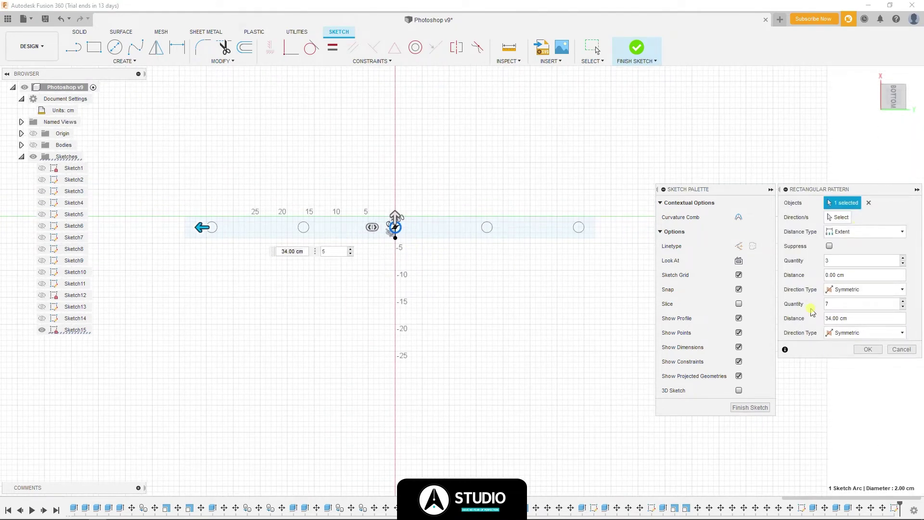
pyautogui.press('Return')
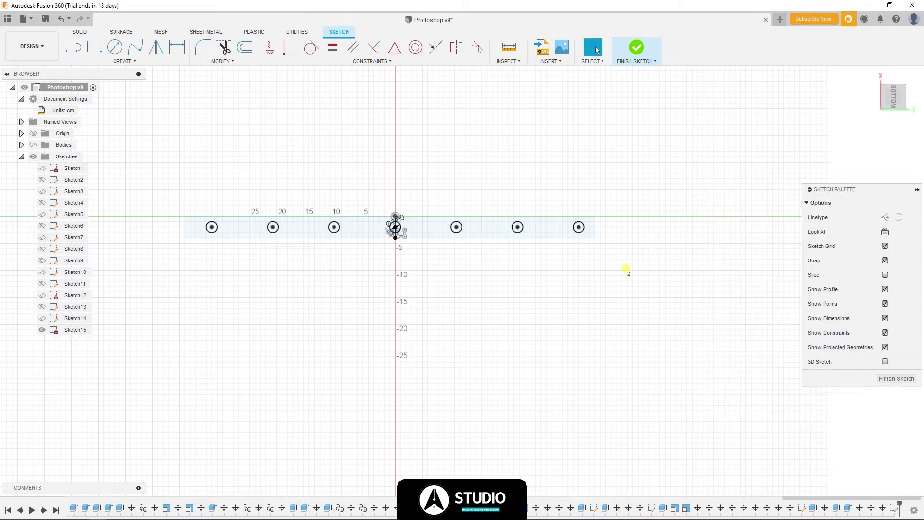
# - Orbit to 3D and begin extruding the circle profiles
pyautogui.scroll(3, 303, 248)
pyautogui.moveTo(304, 247)
pyautogui.keyDown('shift'); pyautogui.mouseDown(button='middle')
pyautogui.moveTo(324, 309)
pyautogui.moveTo(596, 309)
pyautogui.mouseUp(button='middle'); pyautogui.keyUp('shift')
pyautogui.click(329, 273)
pyautogui.click(337, 300)
pyautogui.press('e')
pyautogui.click(596, 309)
pyautogui.click(480, 262)
pyautogui.moveTo(482, 289)
pyautogui.keyDown('shift'); pyautogui.mouseDown(button='middle')
pyautogui.moveTo(480, 262)
pyautogui.moveTo(590, 320)
pyautogui.mouseUp(button='middle'); pyautogui.keyUp('shift')
# - Join the seven circles as 0.25 cm studs, then start and cancel a chamfer on two stud edges
pyautogui.click(574, 315)
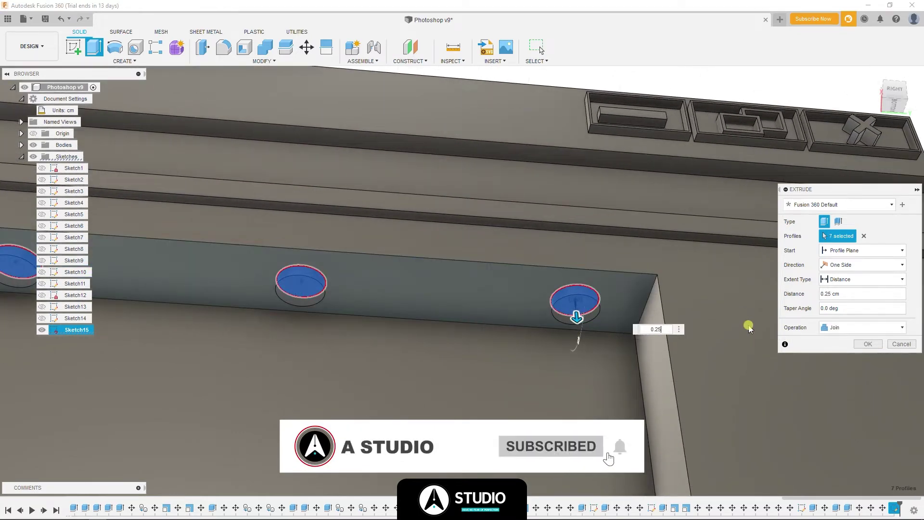
pyautogui.press('Return')
pyautogui.click(573, 288)
pyautogui.click(185, 261)
pyautogui.press('c')
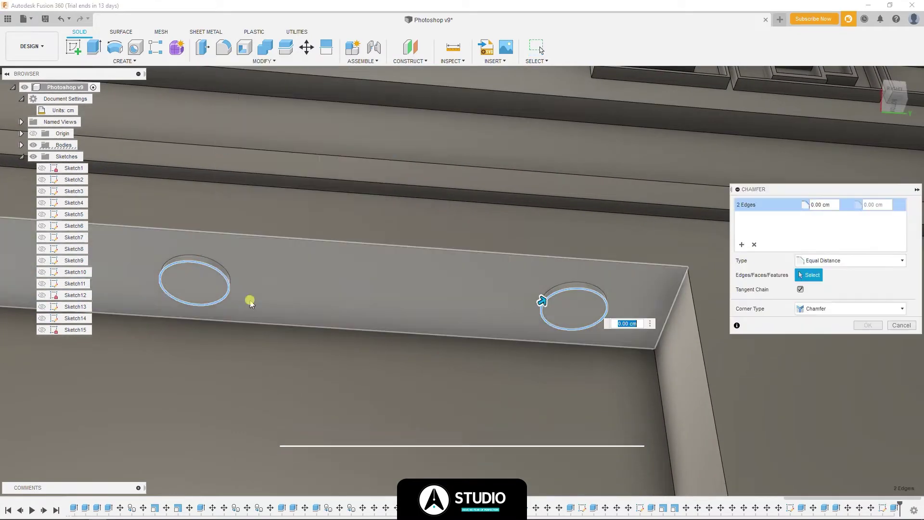
pyautogui.press('Escape')
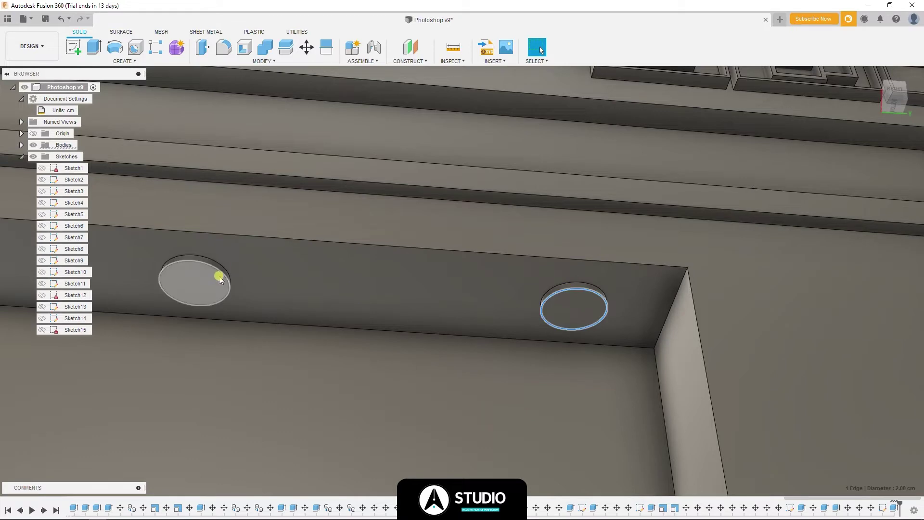
# - Select stud edges, start a Modify > Chamfer on them, then exit it
pyautogui.moveTo(219, 280)
pyautogui.mouseDown(button='middle')
pyautogui.moveTo(256, 243)
pyautogui.moveTo(529, 236)
pyautogui.moveTo(410, 192)
pyautogui.mouseUp(button='middle')
pyautogui.click(256, 244)
pyautogui.click(527, 236)
pyautogui.click(264, 62)
pyautogui.click(226, 97)
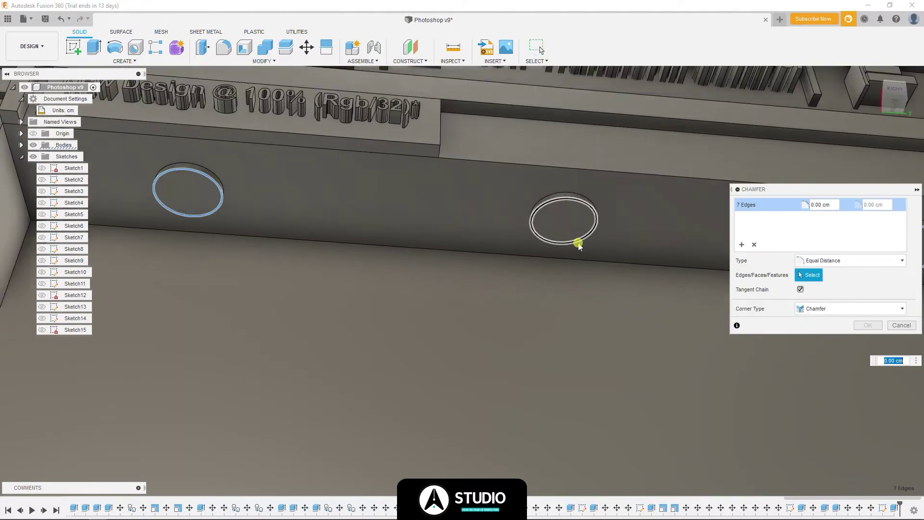
pyautogui.moveTo(575, 241)
pyautogui.mouseDown(button='middle')
pyautogui.moveTo(397, 279)
pyautogui.moveTo(396, 167)
pyautogui.mouseUp(button='middle')
pyautogui.press('Escape')
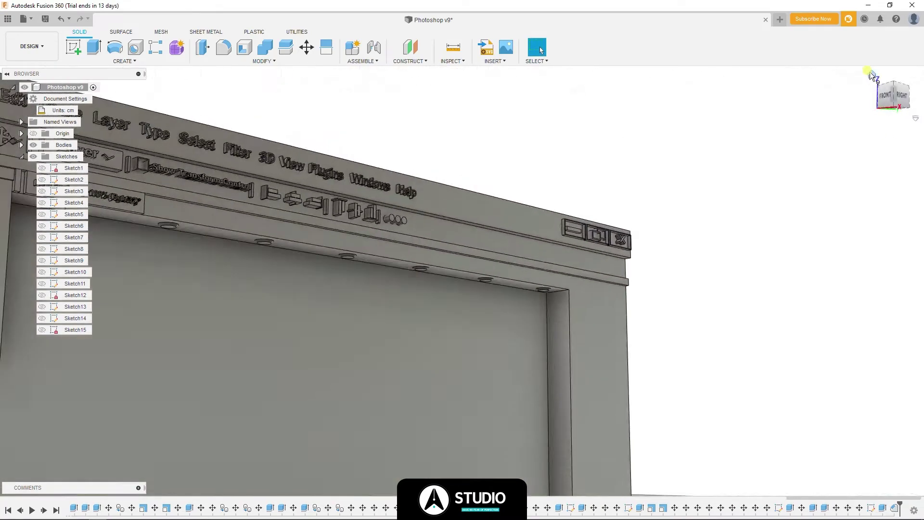
# - Close the pending Move/Copy command from the home view
pyautogui.press('m')
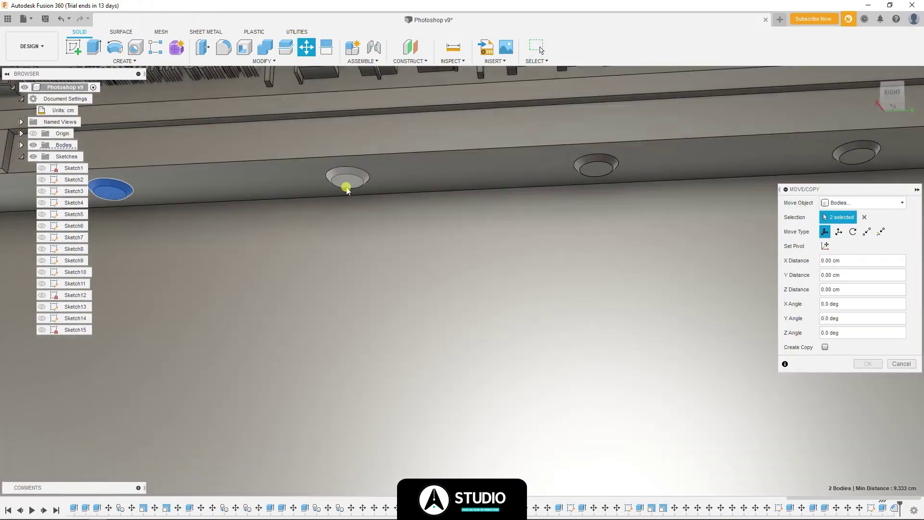
pyautogui.moveTo(347, 186); pyautogui.dragTo(438, 188, button='middle')
pyautogui.click(875, 77)
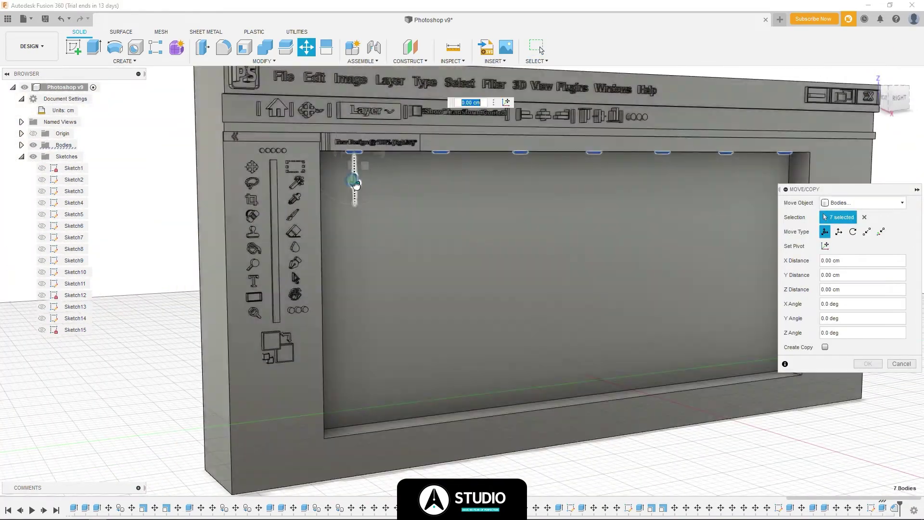
pyautogui.press('Return')
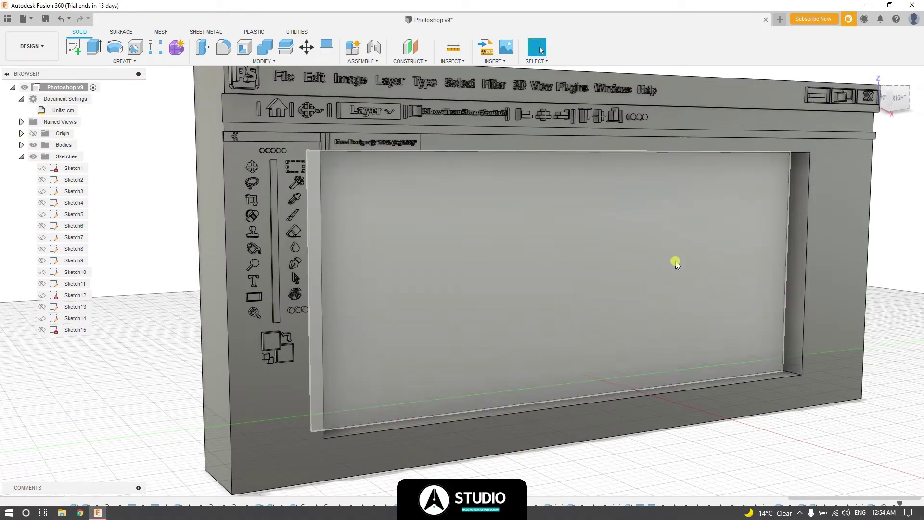
# - Orbit to an angled right view, use the Create menu, and collapse the Sketches folder
pyautogui.scroll(3, 619, 268)
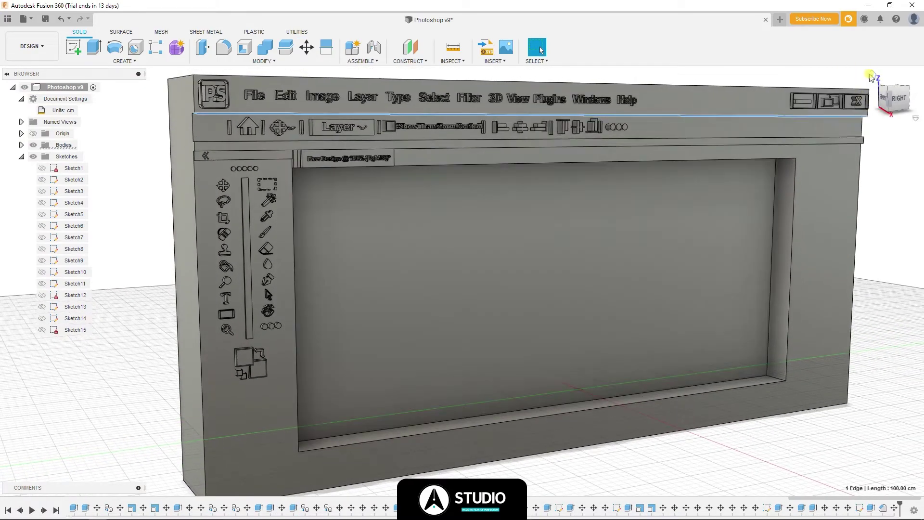
pyautogui.scroll(5, 355, 150)
pyautogui.scroll(-5, 424, 295)
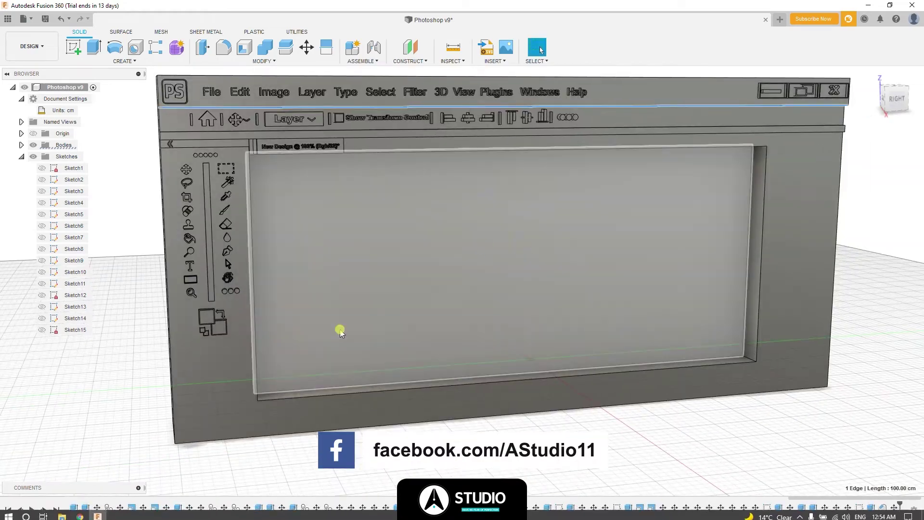
pyautogui.moveTo(412, 334)
pyautogui.keyDown('shift'); pyautogui.mouseDown(button='middle')
pyautogui.moveTo(460, 291)
pyautogui.moveTo(419, 268)
pyautogui.moveTo(366, 281)
pyautogui.moveTo(300, 363)
pyautogui.moveTo(383, 299)
pyautogui.moveTo(448, 367)
pyautogui.mouseUp(button='middle'); pyautogui.keyUp('shift')
pyautogui.scroll(5, 706, 179)
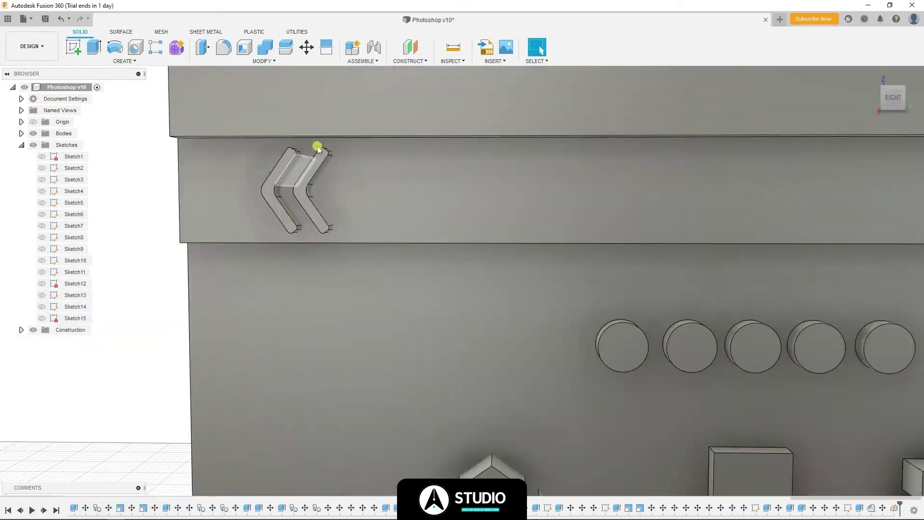
pyautogui.click(124, 61)
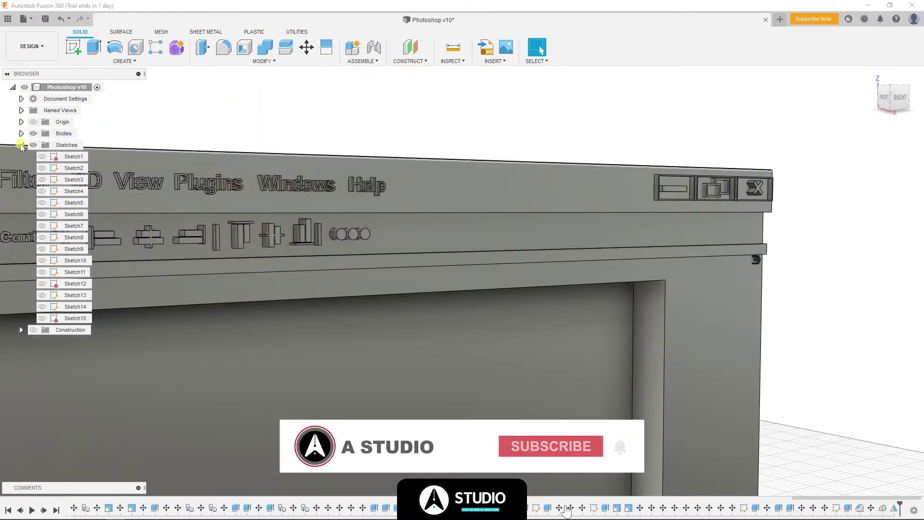
pyautogui.click(22, 145)
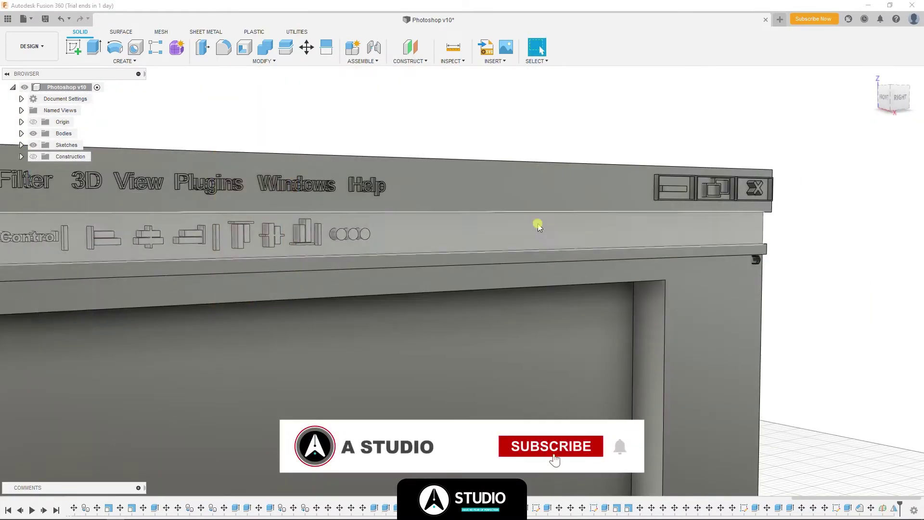
# - Start a sketch on the right panel face and draw the label rectangle
pyautogui.click(634, 259)
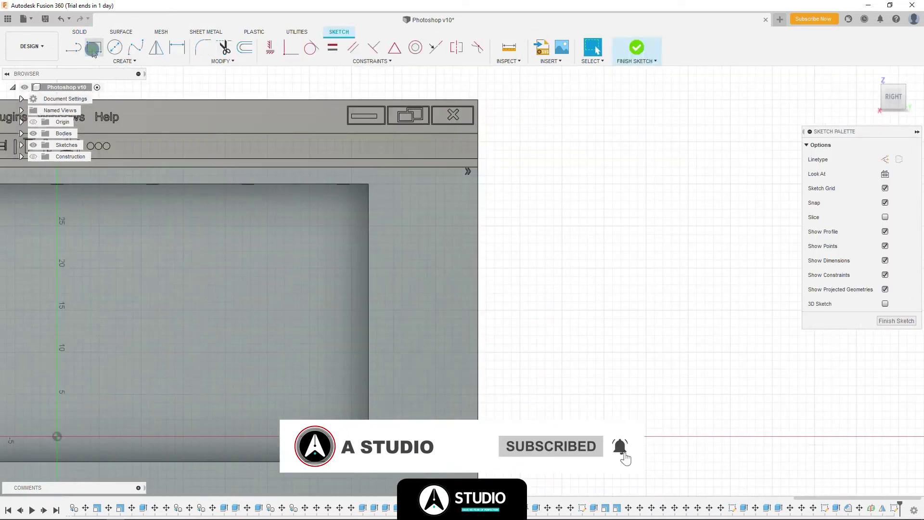
pyautogui.press('Return')
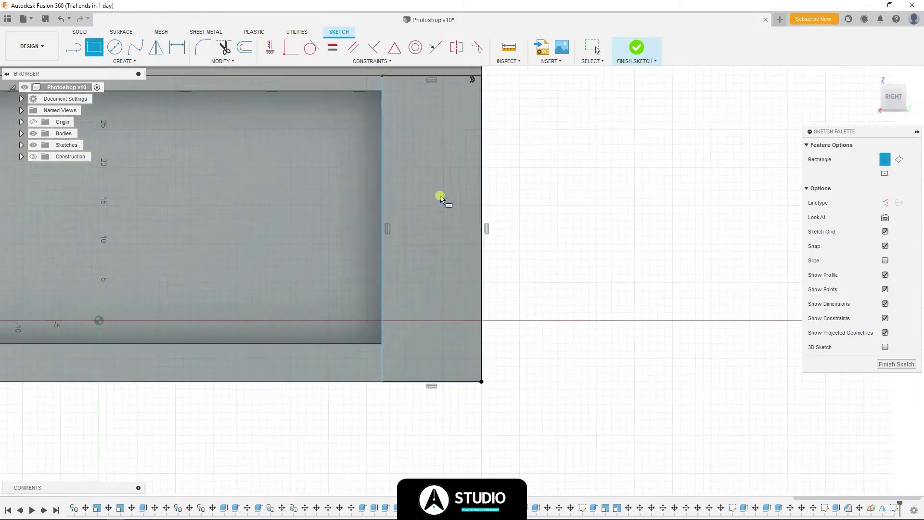
pyautogui.press('Escape')
pyautogui.scroll(5, 474, 148)
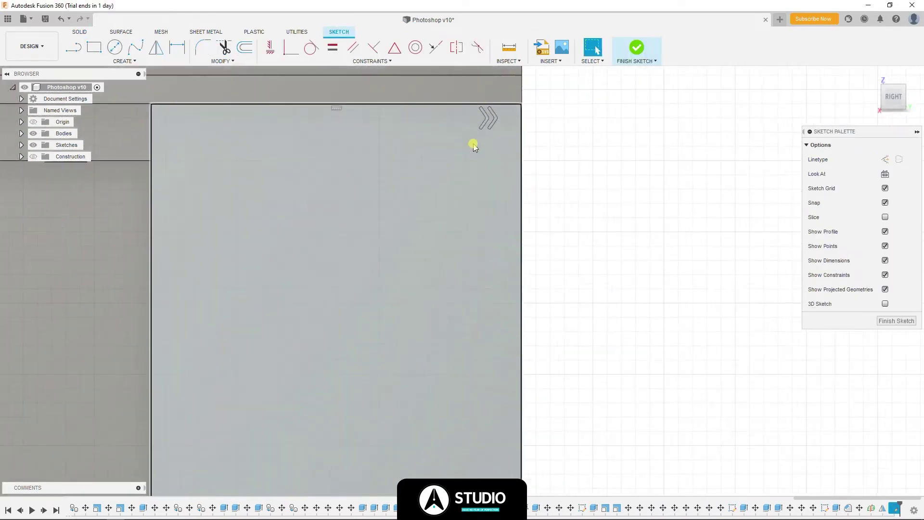
pyautogui.press('r')
pyautogui.scroll(2, 482, 137)
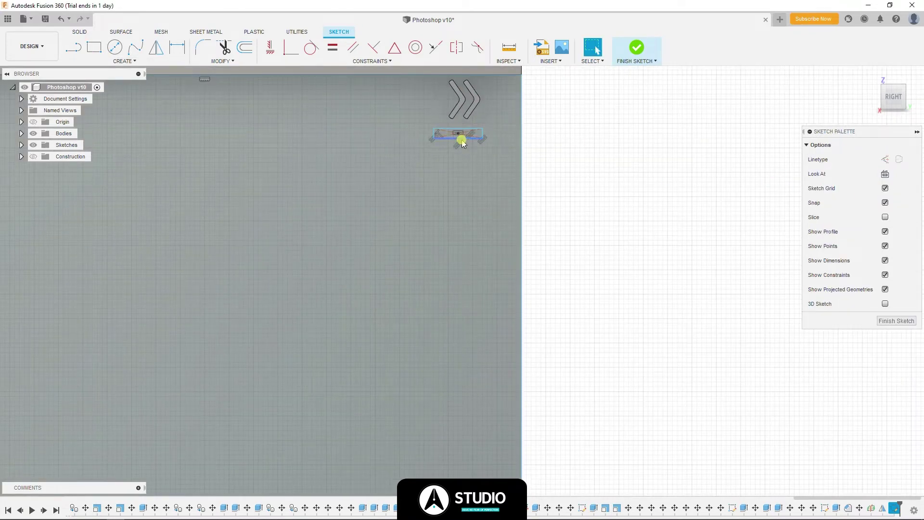
# - Move a copy of the rectangle lower for the slot
pyautogui.click(462, 139)
pyautogui.scroll(4, 470, 141)
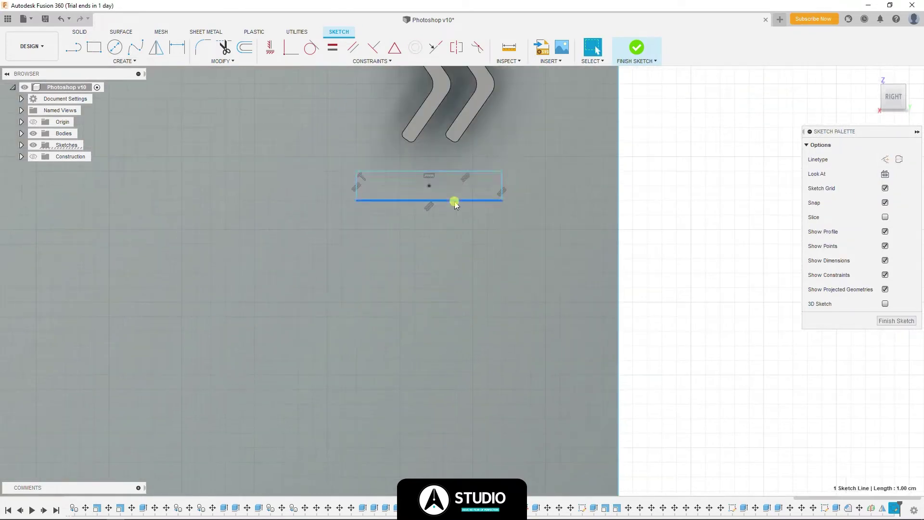
pyautogui.doubleClick(454, 200)
pyautogui.press('m')
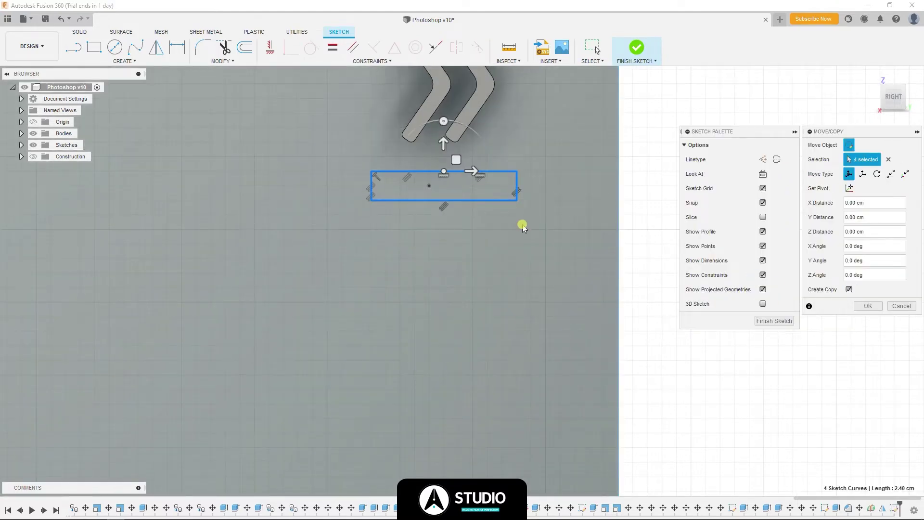
pyautogui.press('Return')
# - Move the lower rectangle's bottom line to make it a slimmer slot
pyautogui.click(469, 244)
pyautogui.press('m')
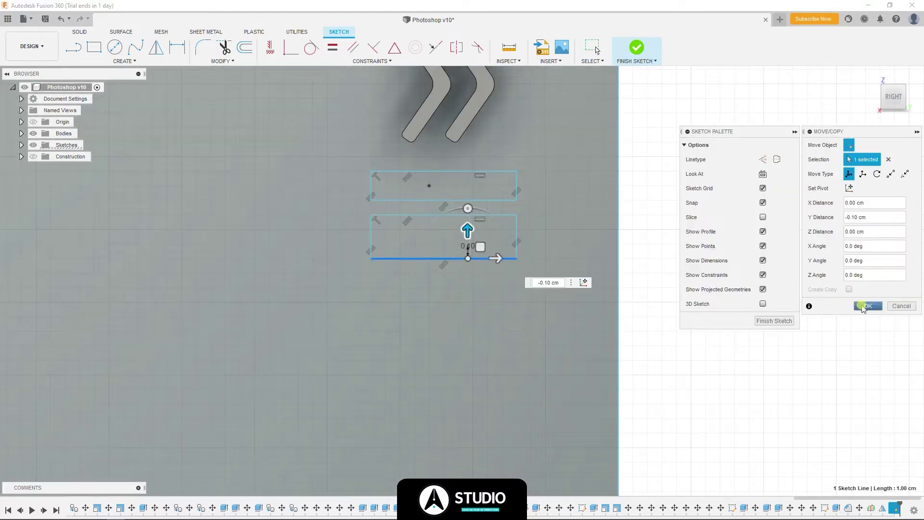
pyautogui.click(865, 306)
pyautogui.scroll(-5, 460, 330)
pyautogui.scroll(-2, 536, 289)
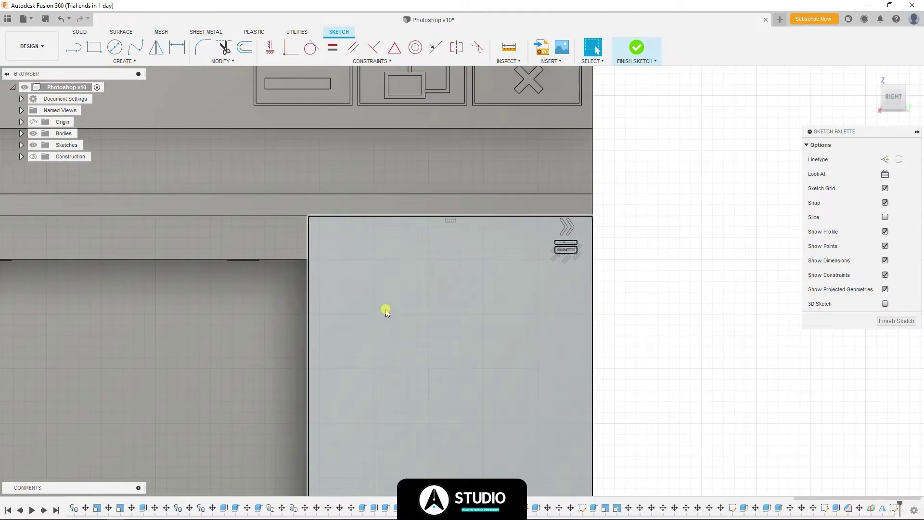
pyautogui.moveTo(387, 312)
pyautogui.keyDown('shift'); pyautogui.mouseDown(button='middle')
pyautogui.moveTo(587, 242)
pyautogui.moveTo(528, 251)
pyautogui.moveTo(489, 185)
pyautogui.moveTo(530, 233)
pyautogui.mouseUp(button='middle'); pyautogui.keyUp('shift')
pyautogui.scroll(3, 529, 233)
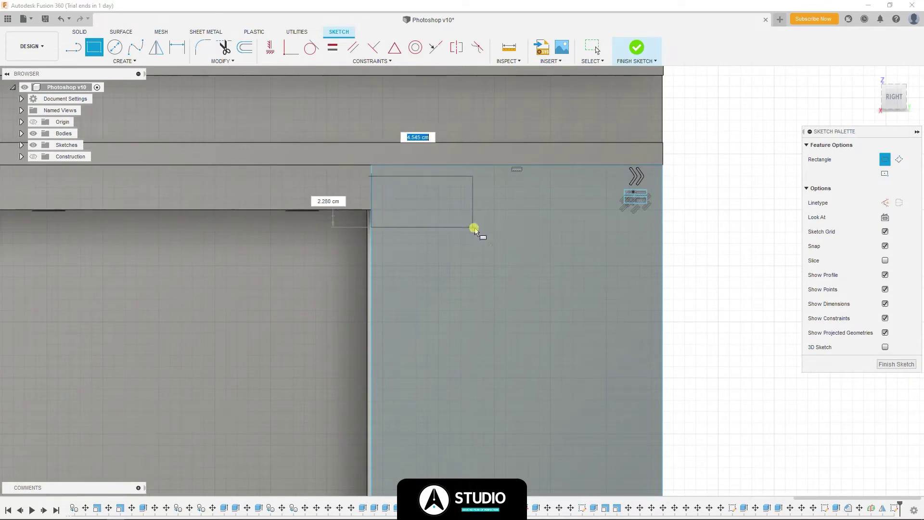
pyautogui.scroll(2, 495, 202)
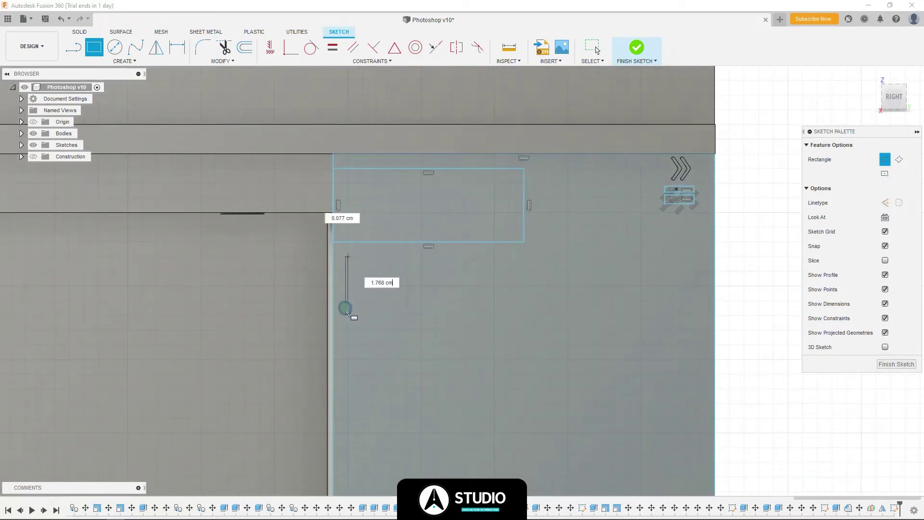
# - Shift the top rectangle 0.50 cm, then begin extruding its profile
pyautogui.click(477, 284)
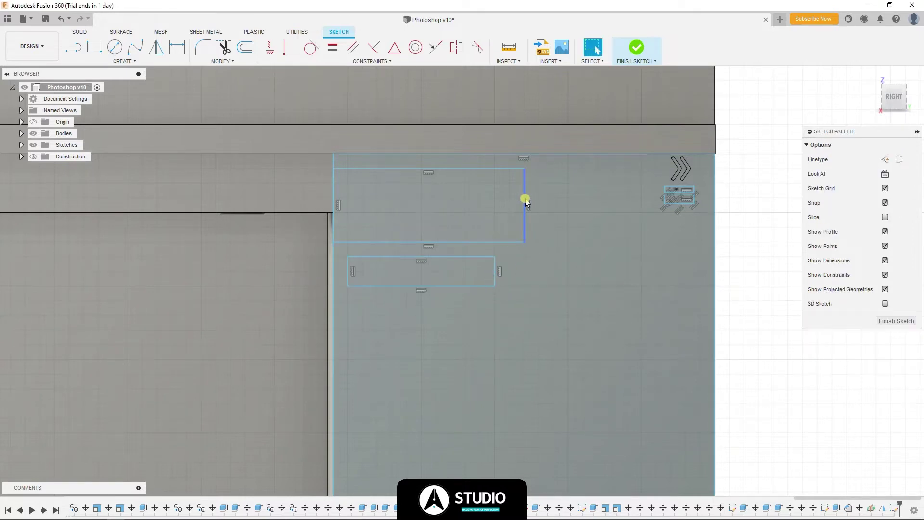
pyautogui.press('m')
pyautogui.click(524, 201)
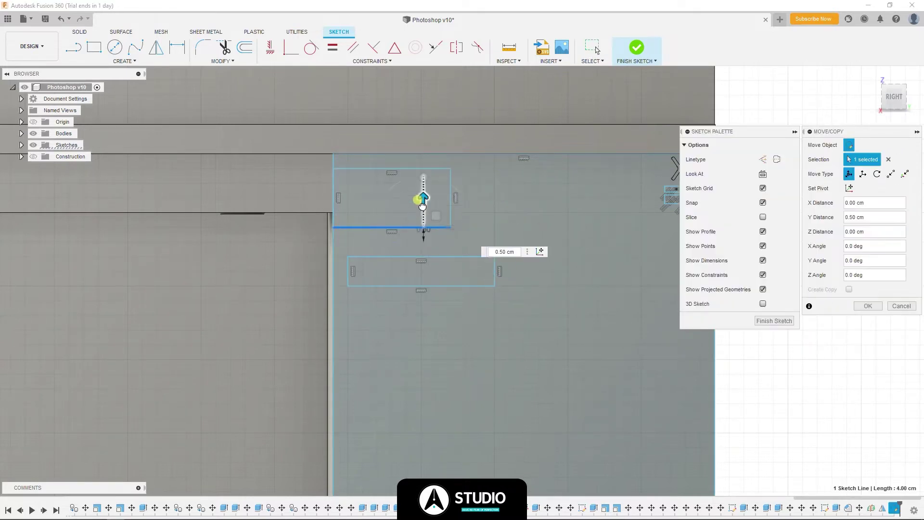
pyautogui.press('Escape')
pyautogui.doubleClick(385, 169)
pyautogui.press('m')
pyautogui.click(864, 306)
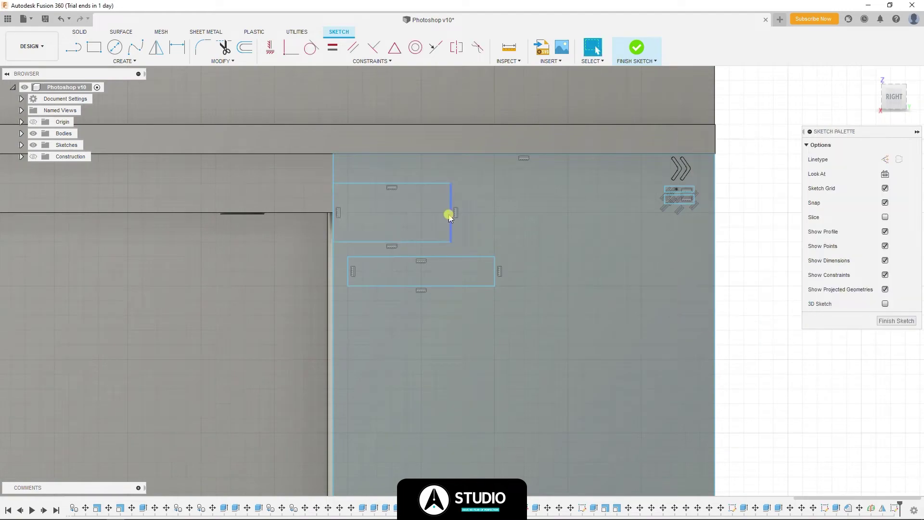
pyautogui.press('m')
pyautogui.press('Escape')
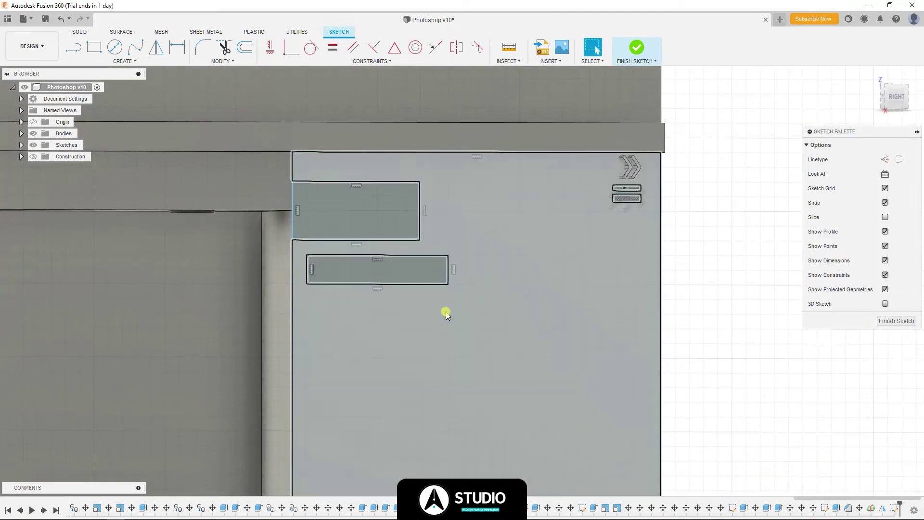
pyautogui.press('e')
pyautogui.click(324, 219)
# - Extrude the top label rectangle 0.50 cm, joined to the panel
pyautogui.keyDown('shift'); pyautogui.moveTo(228, 282); pyautogui.dragTo(496, 356, button='middle'); pyautogui.keyUp('shift')
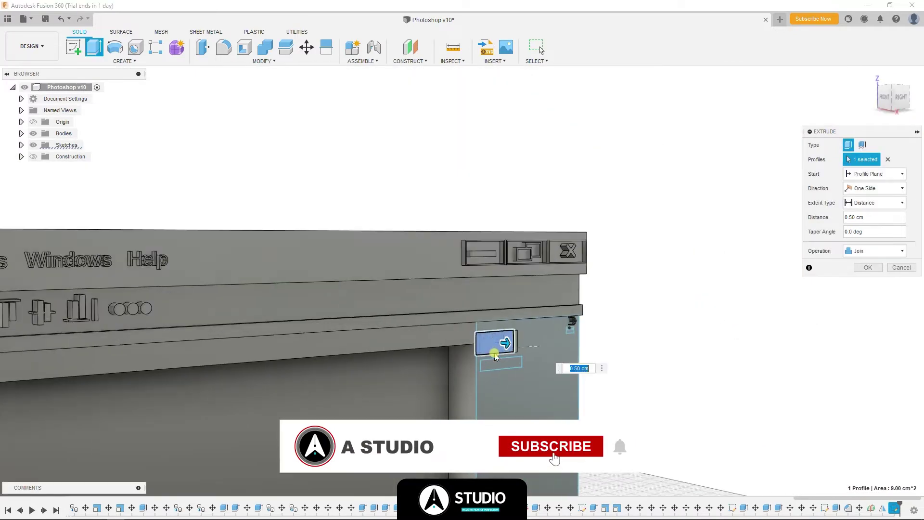
pyautogui.write('0.5')
pyautogui.click(876, 251)
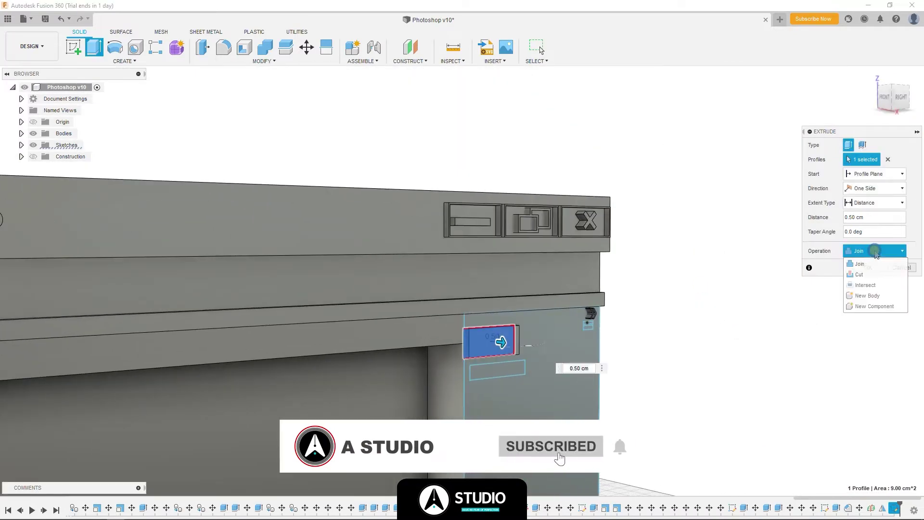
pyautogui.press('Return')
# - Sketch an inward offset border on the label face
pyautogui.click(522, 355)
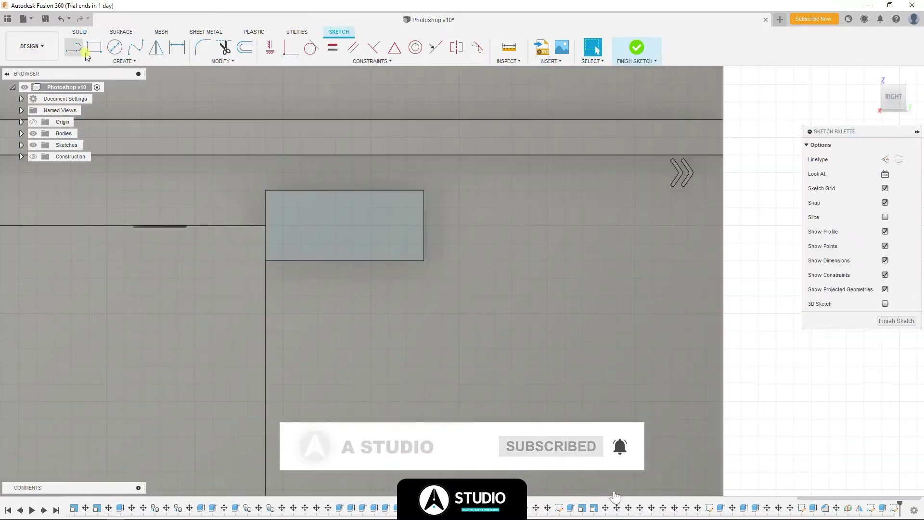
pyautogui.click(248, 57)
pyautogui.click(327, 192)
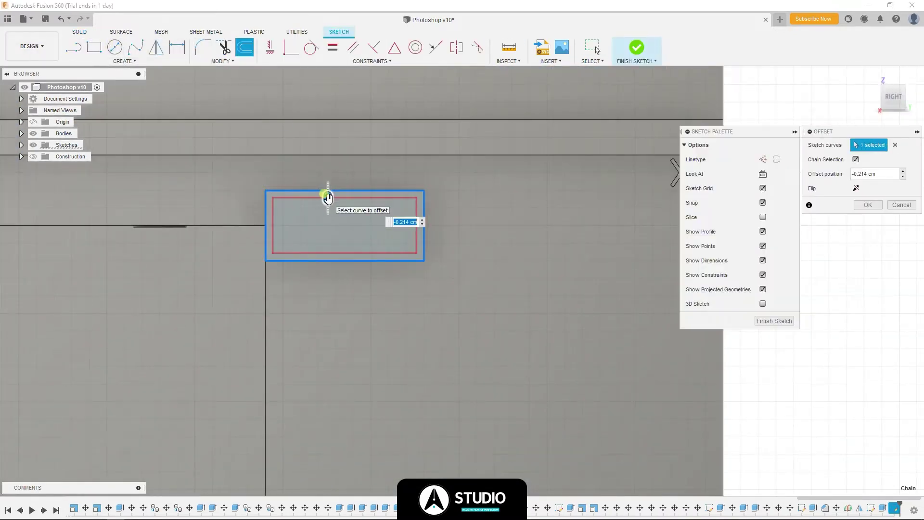
pyautogui.press('Return')
# - Add the text 'Layers' inside the border and explode it into curves
pyautogui.click(125, 62)
pyautogui.click(98, 178)
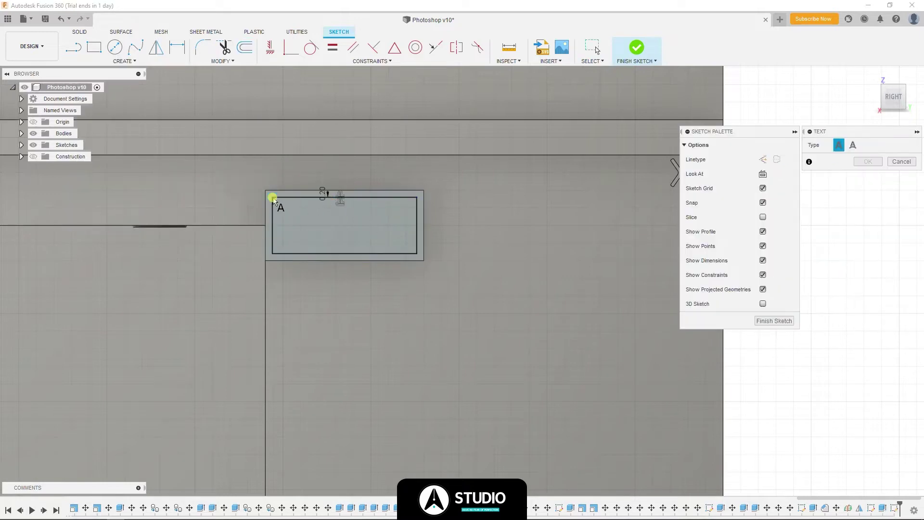
pyautogui.click(417, 251)
pyautogui.write('Layers')
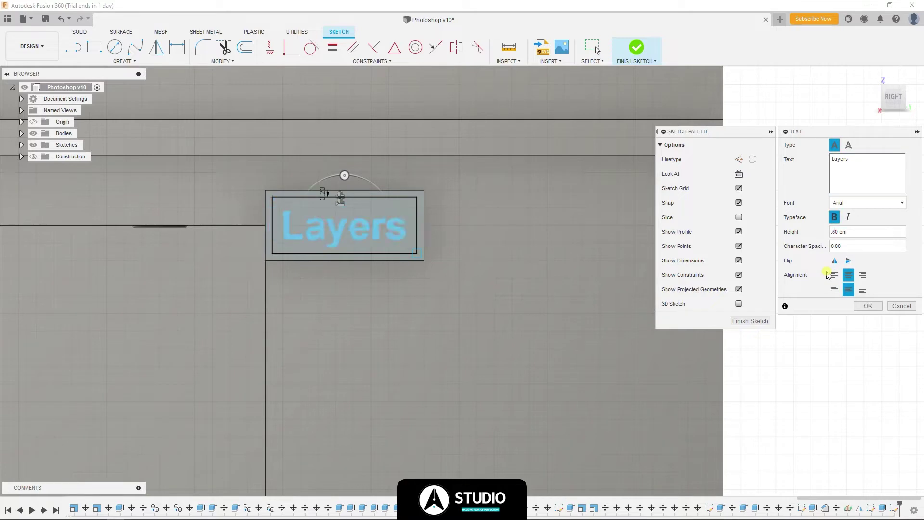
pyautogui.click(867, 306)
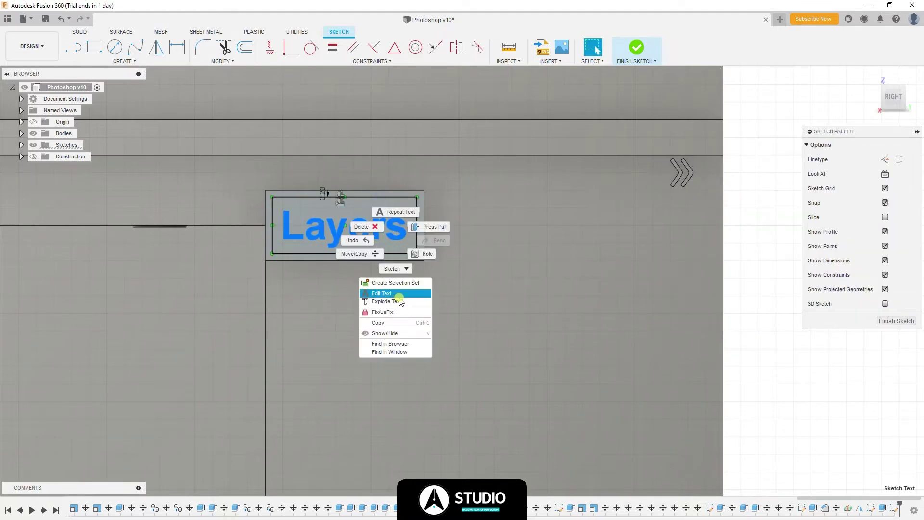
pyautogui.click(400, 302)
# - Select the Layers letter profiles and extrude them upward into raised lettering
pyautogui.keyDown('shift'); pyautogui.moveTo(342, 188); pyautogui.dragTo(413, 231, button='middle'); pyautogui.keyUp('shift')
pyautogui.click(412, 231)
pyautogui.click(330, 207)
pyautogui.click(276, 211)
pyautogui.moveTo(276, 210); pyautogui.dragTo(436, 275, button='middle')
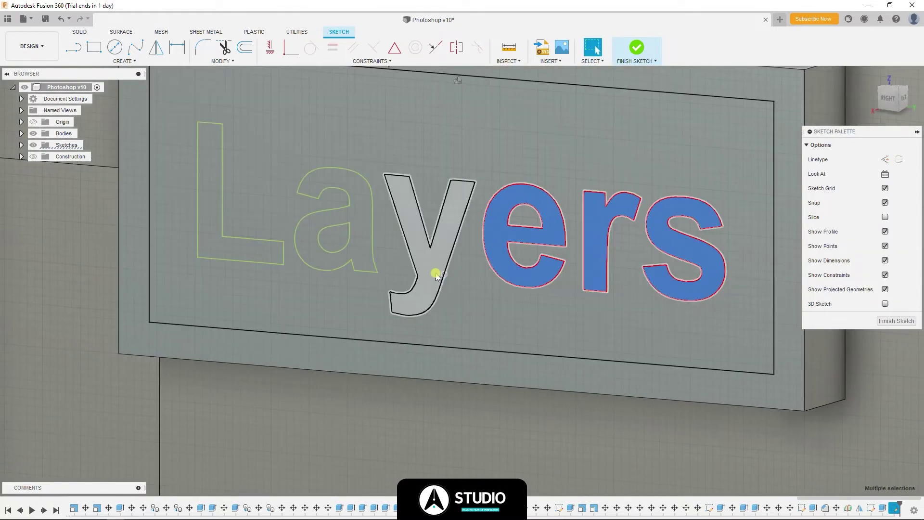
pyautogui.press('e')
pyautogui.moveTo(258, 206); pyautogui.dragTo(206, 212)
pyautogui.press('Return')
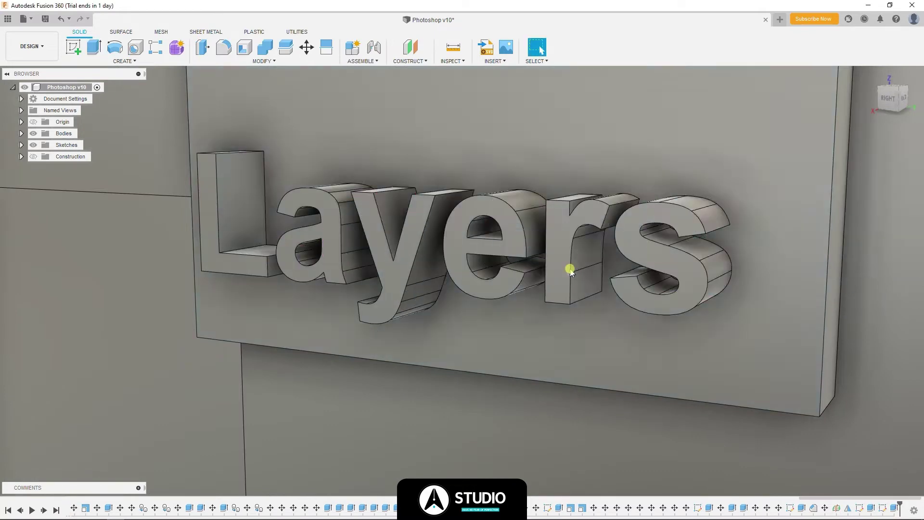
pyautogui.scroll(-5, 558, 288)
pyautogui.keyDown('shift'); pyautogui.moveTo(564, 308); pyautogui.dragTo(462, 275, button='middle'); pyautogui.keyUp('shift')
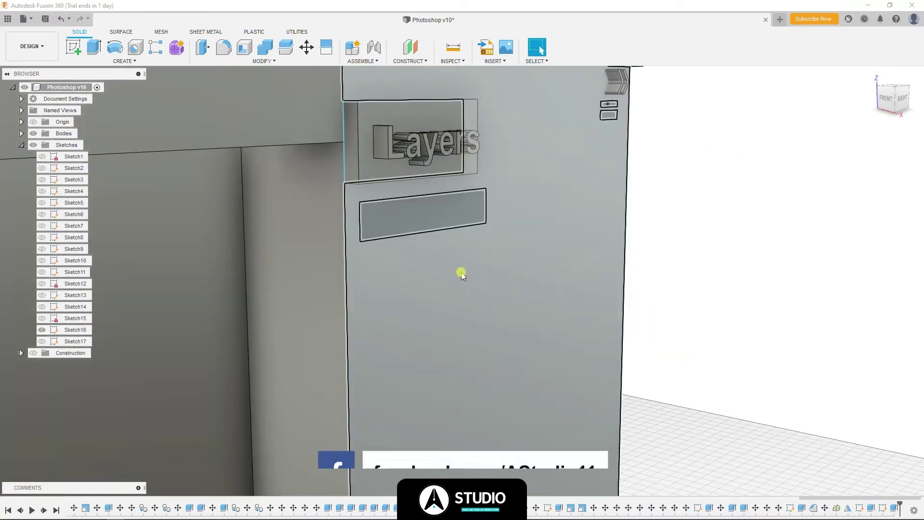
# - Extrude the lower slot rectangle 0.50 cm as a new body
pyautogui.click(422, 215)
pyautogui.press('e')
pyautogui.click(862, 251)
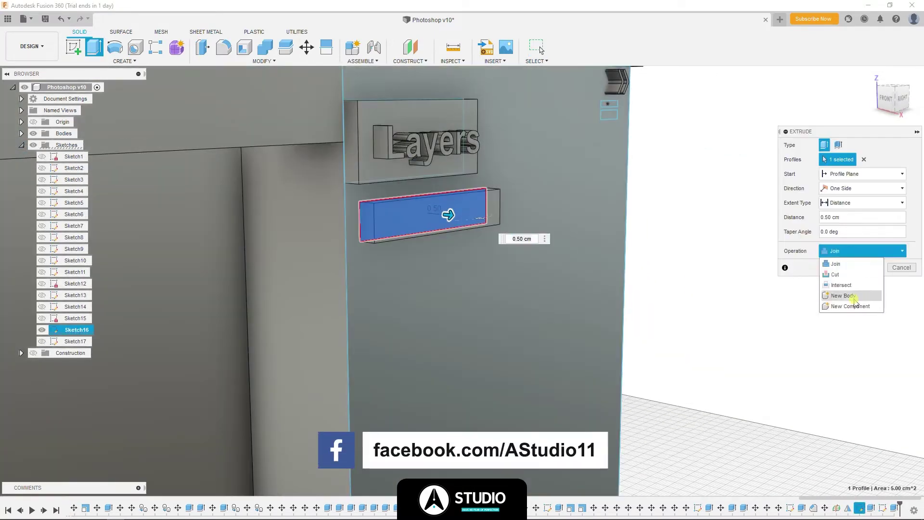
pyautogui.click(873, 268)
# - Sketch a 0.2 cm inward offset of the outline on the slot face
pyautogui.click(448, 212)
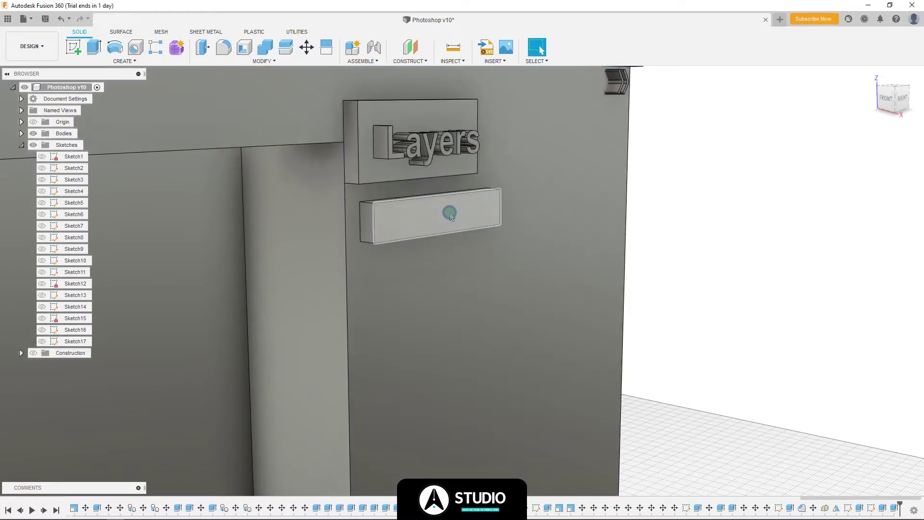
pyautogui.press('o')
pyautogui.click(477, 218)
pyautogui.click(500, 264)
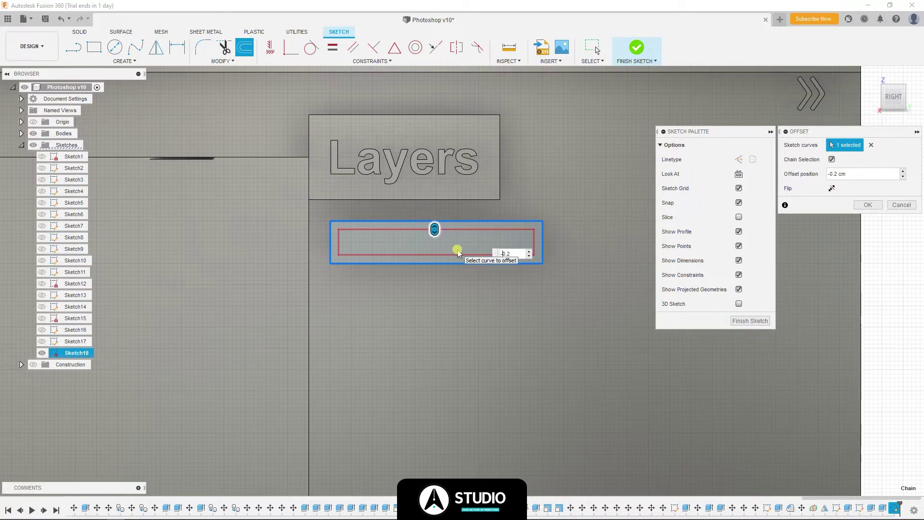
pyautogui.press('Return')
# - Extrude-cut the inner profile to hollow the slot into a frame, then inspect it
pyautogui.scroll(3, 477, 242)
pyautogui.click(477, 243)
pyautogui.press('e')
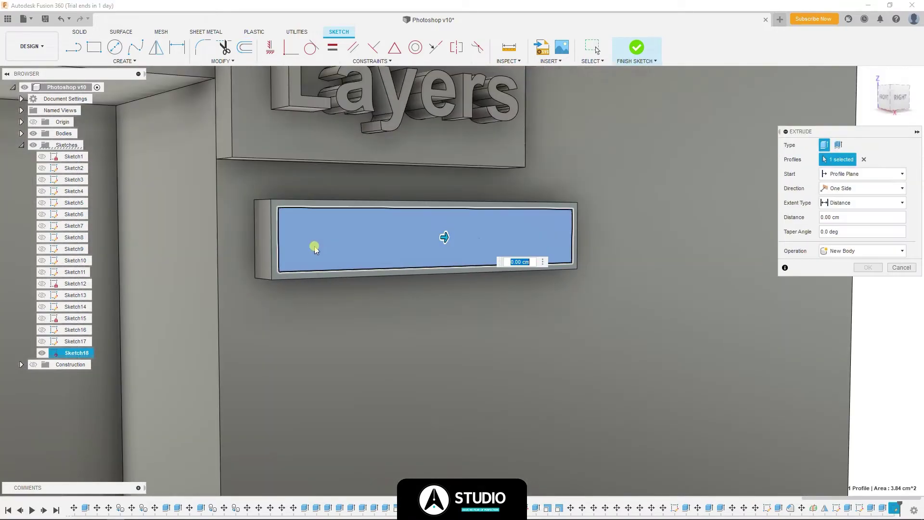
pyautogui.moveTo(440, 237); pyautogui.dragTo(420, 231)
pyautogui.press('Return')
pyautogui.keyDown('shift'); pyautogui.moveTo(557, 287); pyautogui.dragTo(285, 212, button='middle'); pyautogui.keyUp('shift')
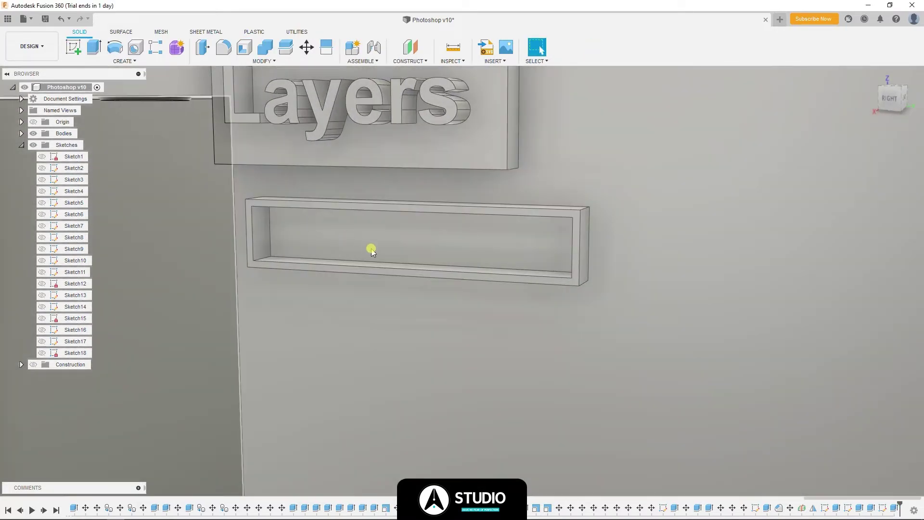
pyautogui.keyDown('shift'); pyautogui.moveTo(371, 250); pyautogui.dragTo(457, 268, button='middle'); pyautogui.keyUp('shift')
pyautogui.scroll(-5, 456, 267)
pyautogui.click(21, 133)
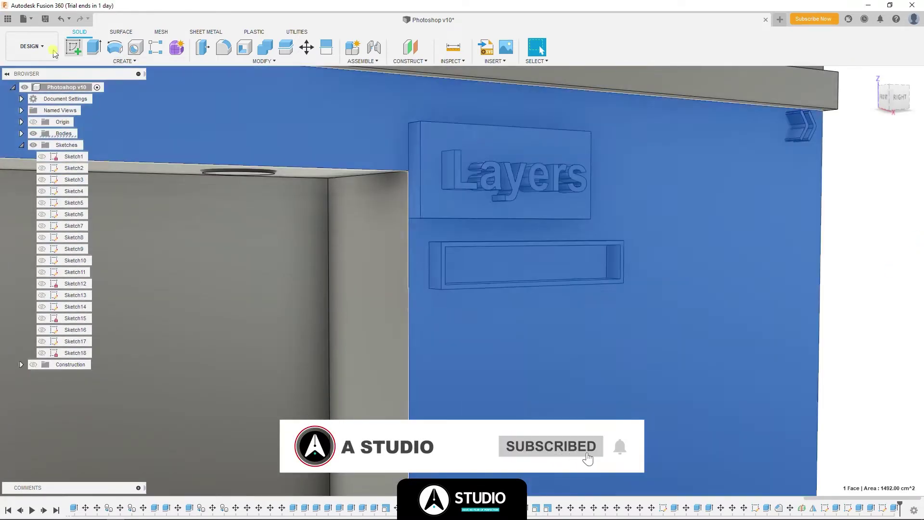
# - On the recessed slot face, sketch two concentric lens circles and a handle line
pyautogui.click(501, 273)
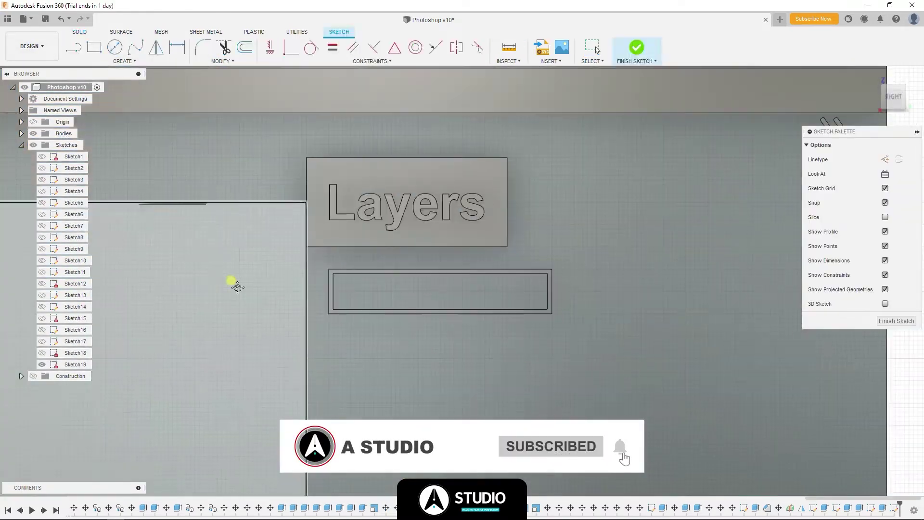
pyautogui.press('c')
pyautogui.click(279, 271)
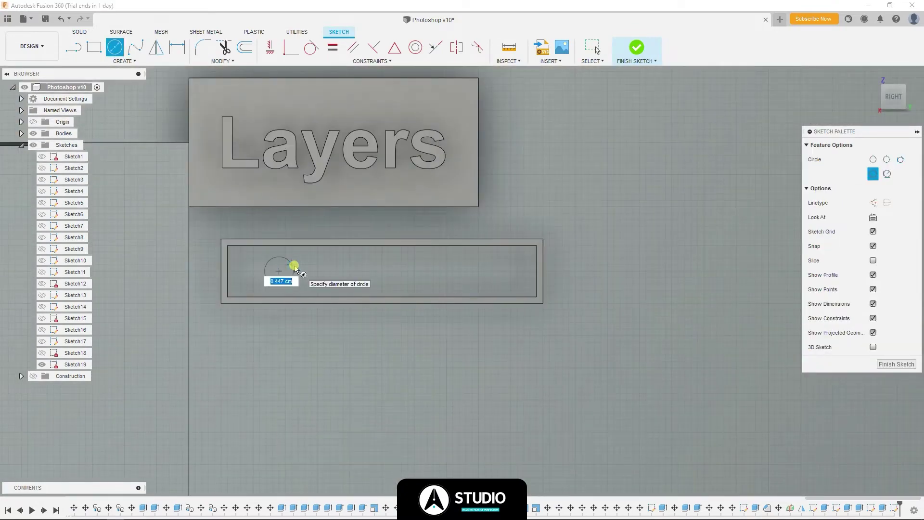
pyautogui.scroll(3, 274, 281)
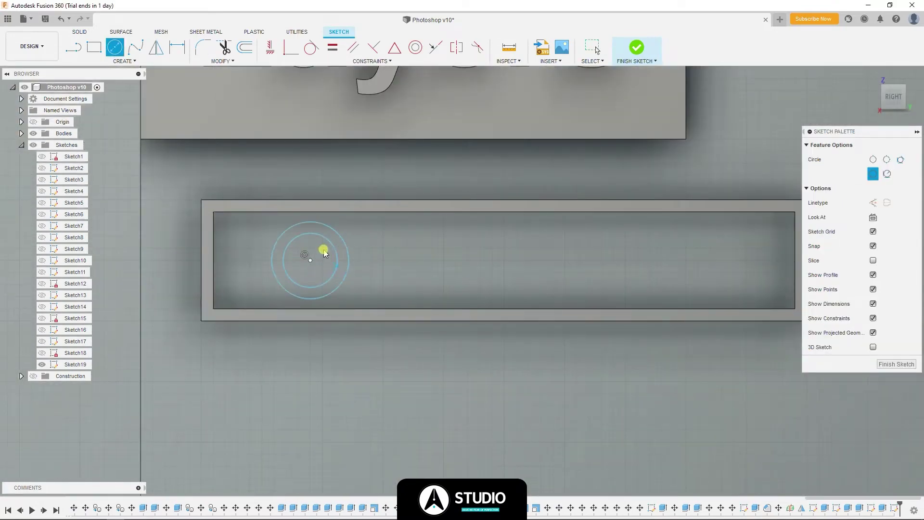
pyautogui.click(80, 54)
pyautogui.scroll(3, 325, 272)
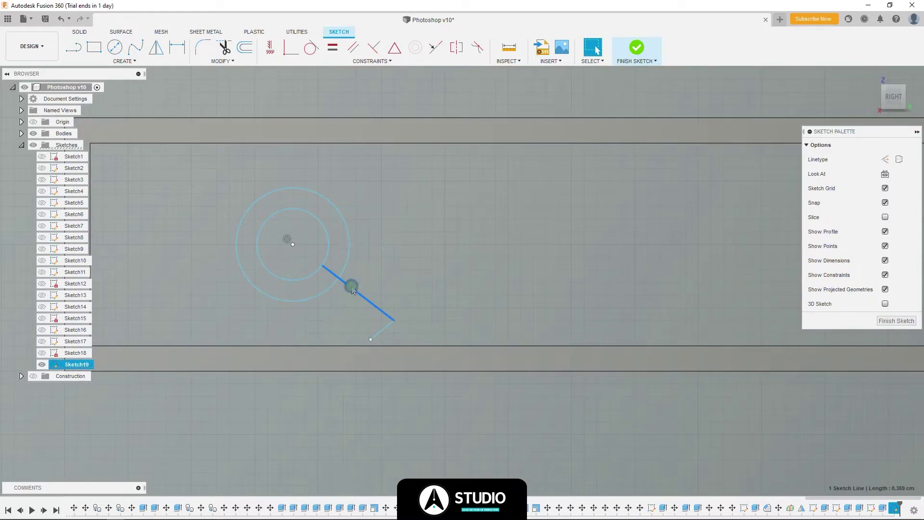
# - Copy the handle line to its far side and trim the overlapping circle segments
pyautogui.press('m')
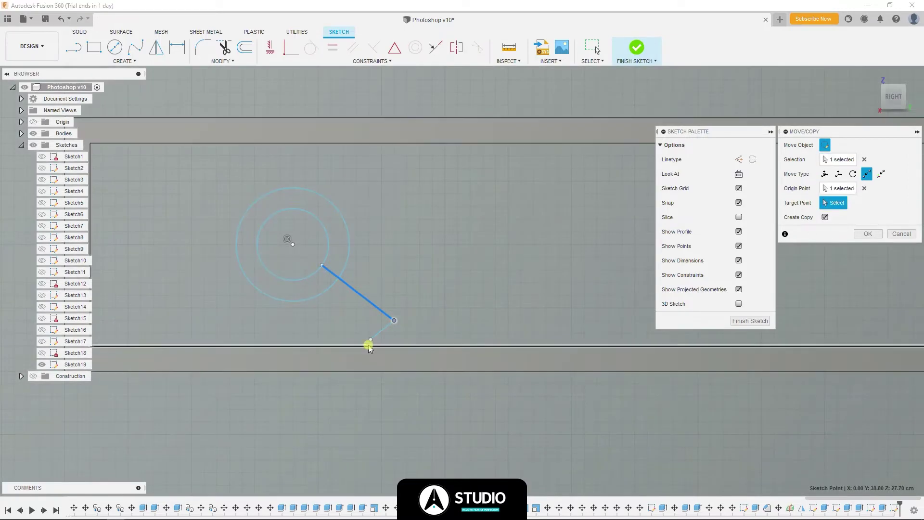
pyautogui.click(369, 345)
pyautogui.press('Return')
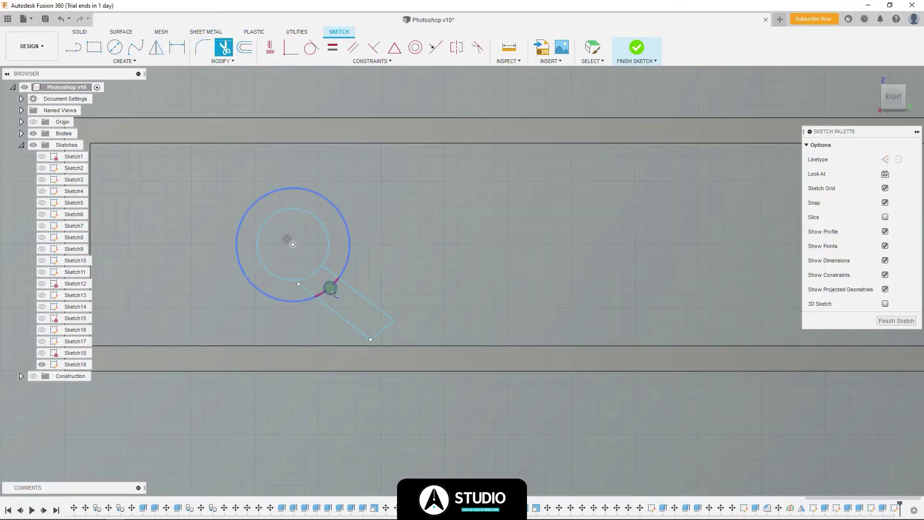
pyautogui.scroll(3, 332, 276)
pyautogui.click(332, 273)
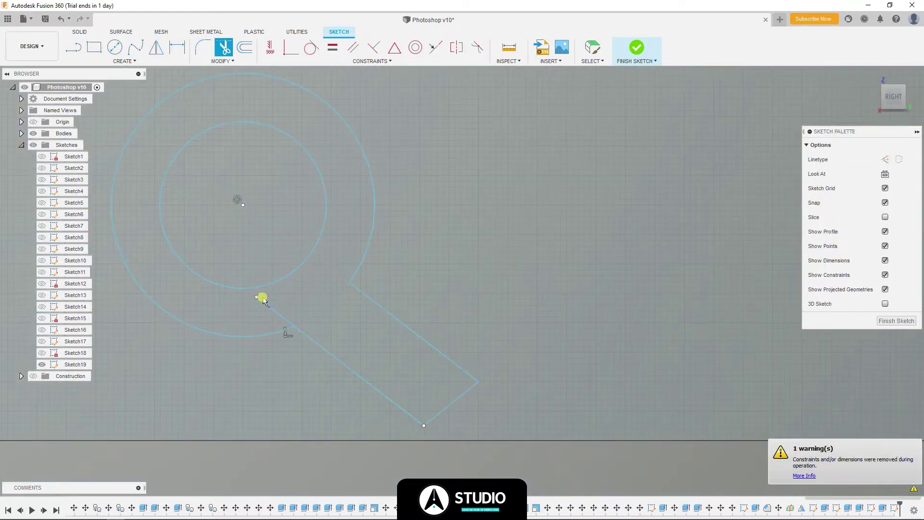
pyautogui.press('Escape')
pyautogui.click(262, 297)
pyautogui.press('m')
pyautogui.press('t')
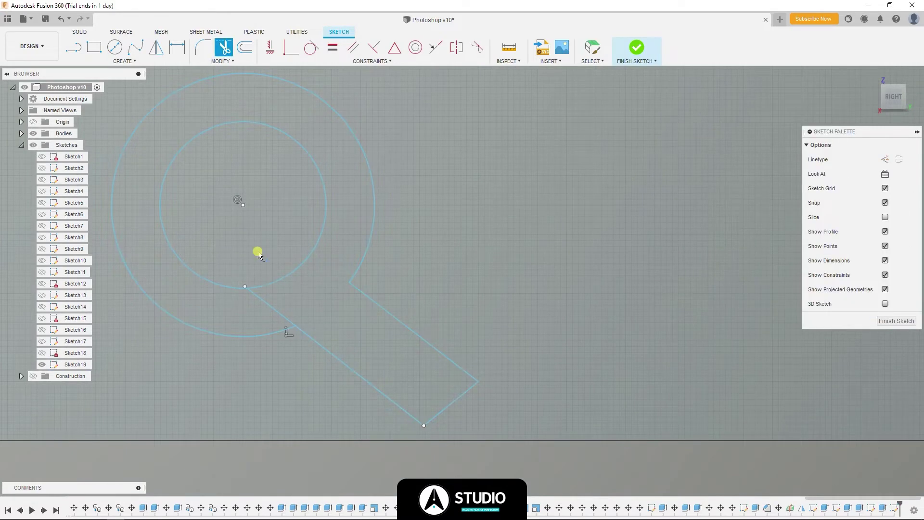
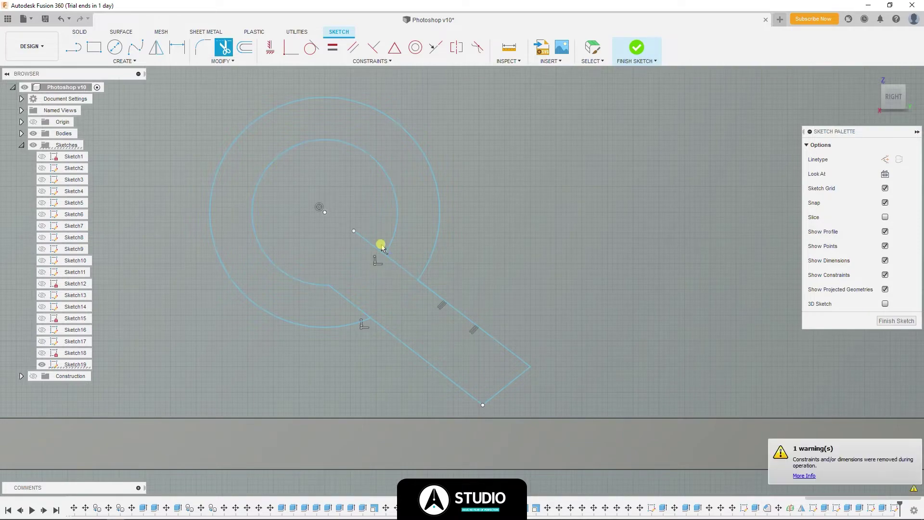
# - Undo the trim steps to restore the magnifier's full inner circle
pyautogui.press('Escape')
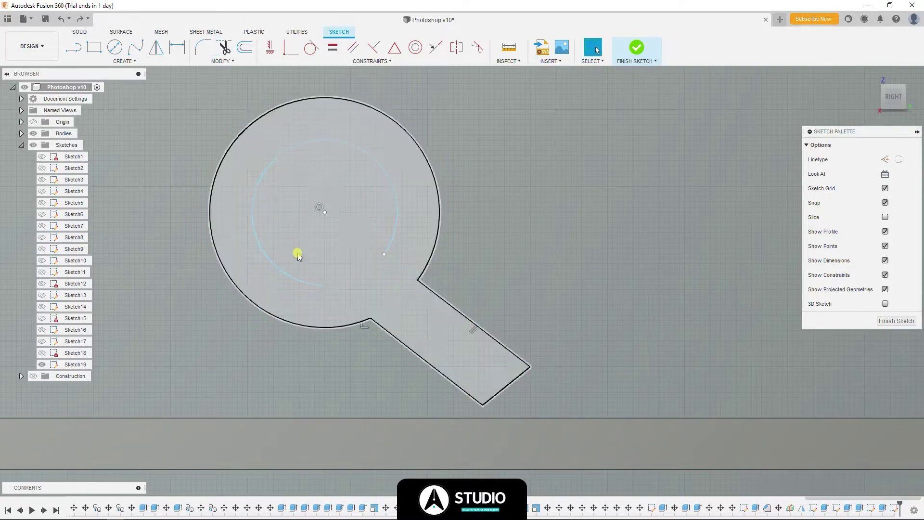
pyautogui.hotkey('ctrl', 'z')
pyautogui.press('t')
pyautogui.press('Escape')
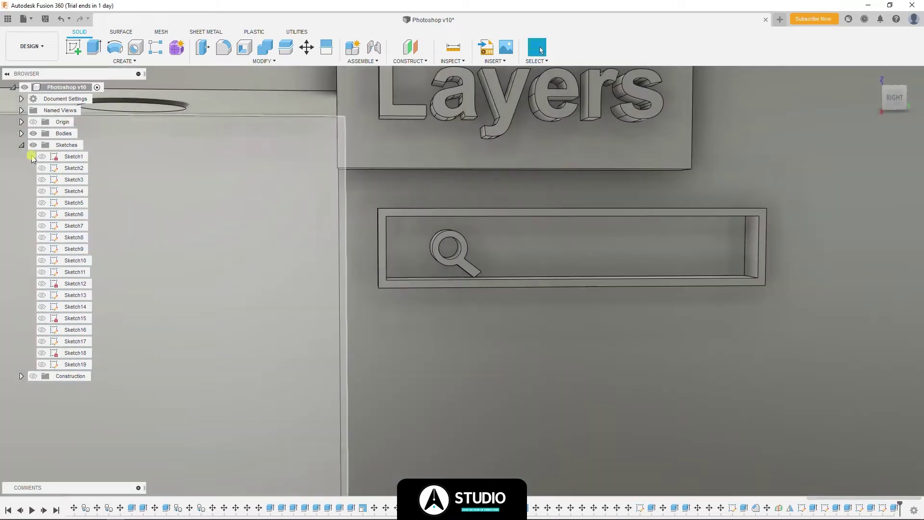
# - Nudge the magnifier body slightly within the search bar
pyautogui.click(447, 248)
pyautogui.press('m')
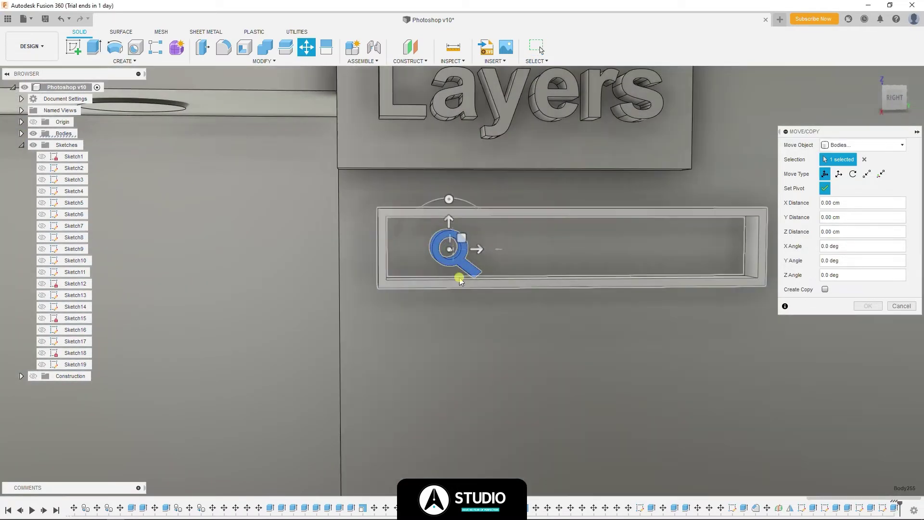
pyautogui.moveTo(443, 220); pyautogui.dragTo(443, 216)
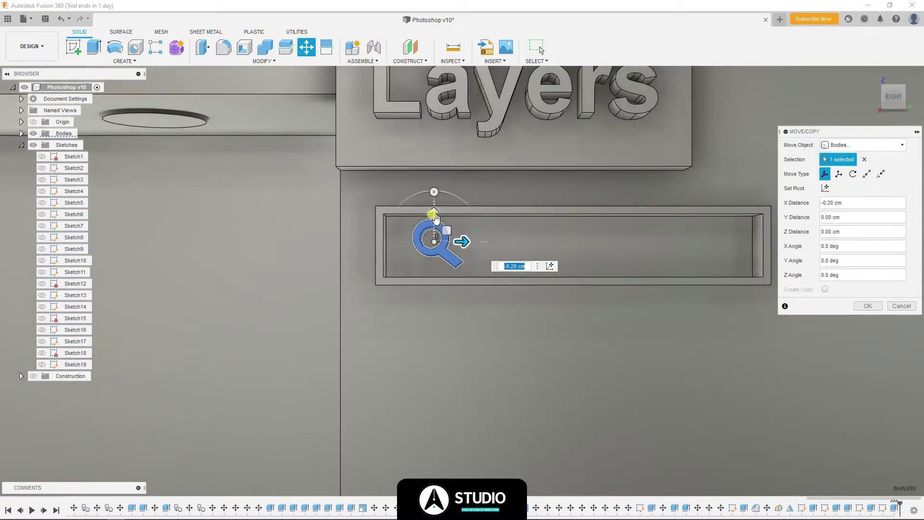
pyautogui.press('Return')
# - Rotate the chevron body to point down and move it into the search bar
pyautogui.keyDown('shift'); pyautogui.moveTo(469, 240); pyautogui.dragTo(491, 293, button='middle'); pyautogui.keyUp('shift')
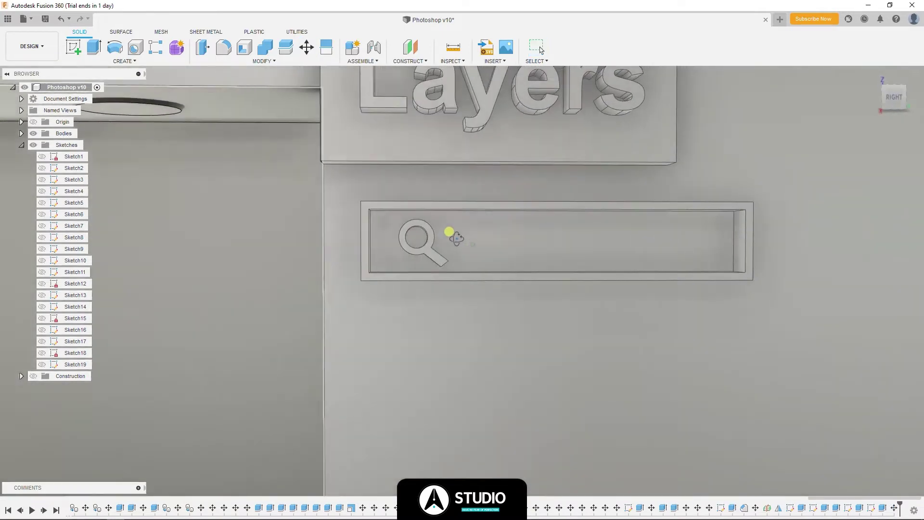
pyautogui.click(484, 245)
pyautogui.scroll(-3, 501, 257)
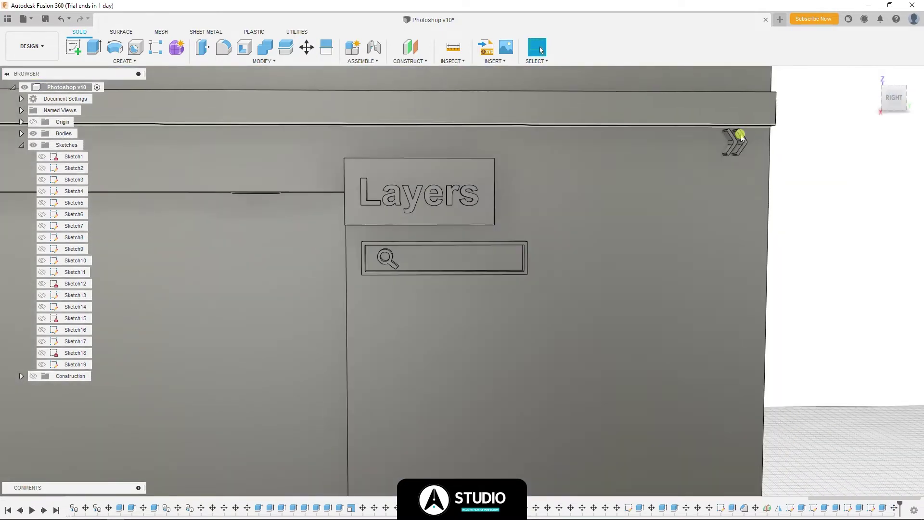
pyautogui.press('m')
pyautogui.moveTo(753, 120); pyautogui.dragTo(765, 127)
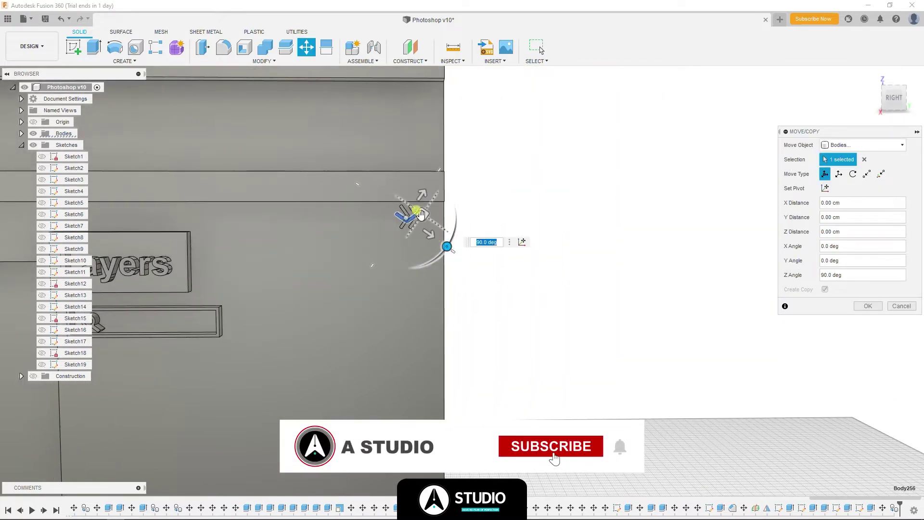
pyautogui.moveTo(414, 224); pyautogui.dragTo(186, 327)
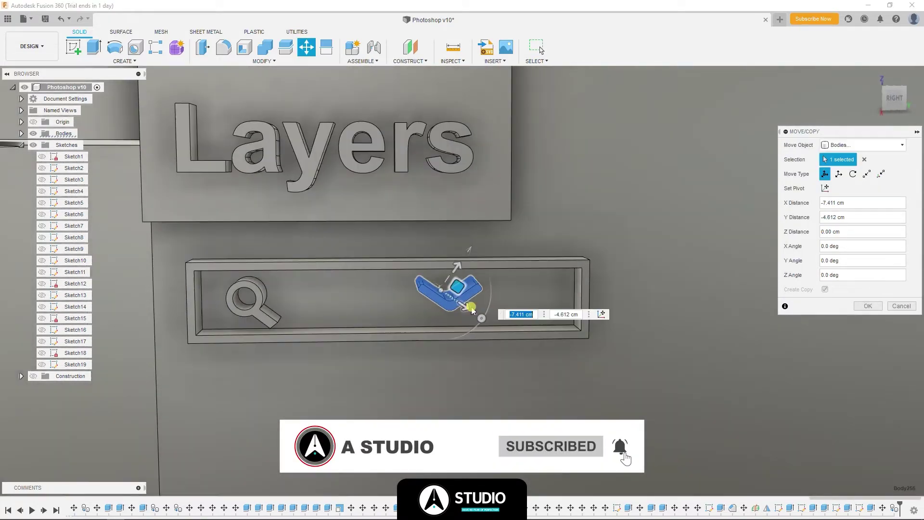
pyautogui.press('Return')
# - Scale the chevron body down from a picked point, entering 6 as the scale value
pyautogui.click(202, 61)
pyautogui.click(221, 126)
pyautogui.click(450, 299)
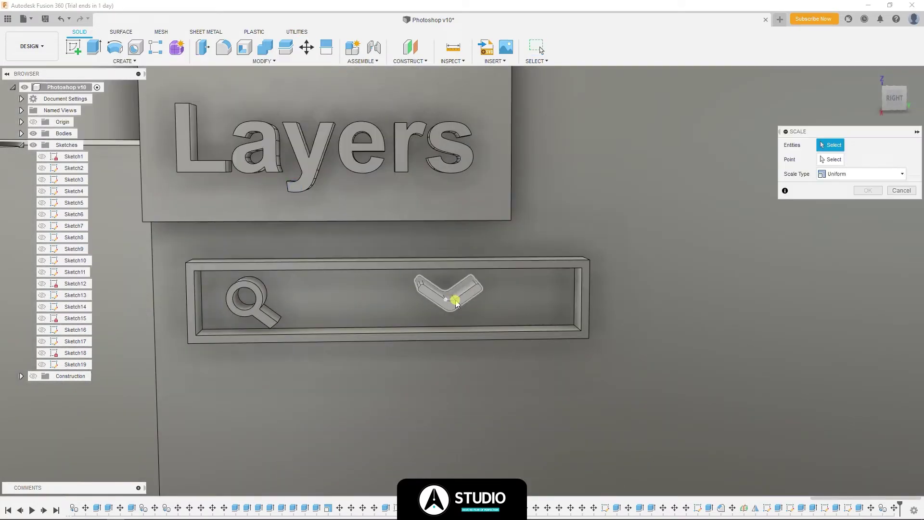
pyautogui.write('0.76')
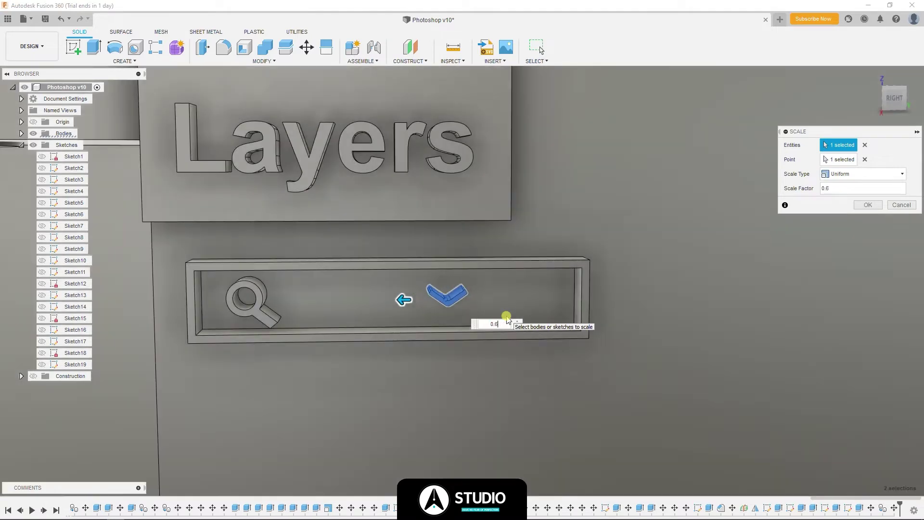
pyautogui.press('Return')
# - Slide the chevron to the search bar's right end
pyautogui.press('m')
pyautogui.click(440, 299)
pyautogui.moveTo(527, 327)
pyautogui.mouseDown()
pyautogui.moveTo(643, 329)
pyautogui.moveTo(613, 309)
pyautogui.mouseUp()
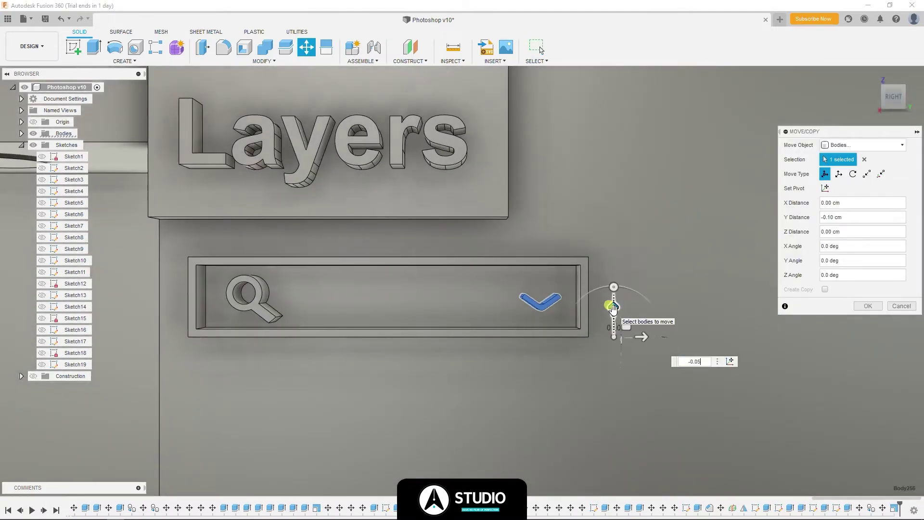
pyautogui.press('Return')
# - Shift the magnifier body slightly left
pyautogui.press('m')
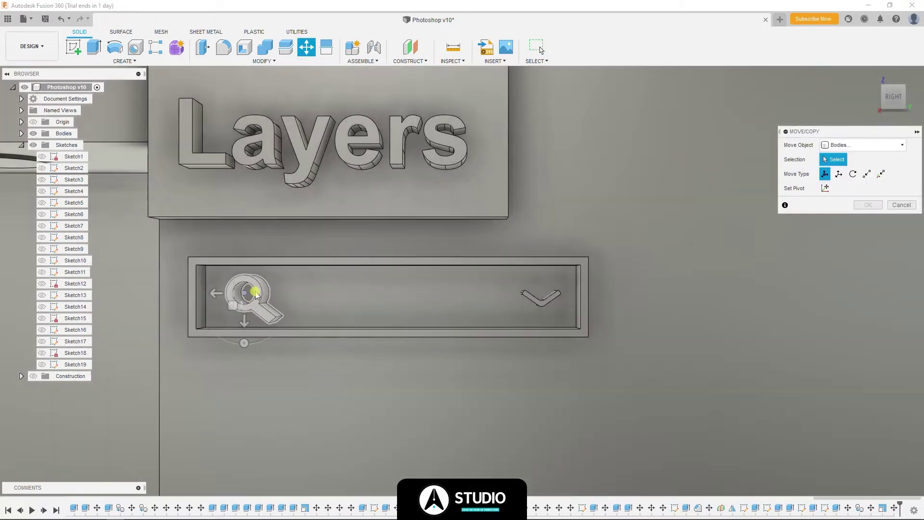
pyautogui.click(256, 295)
pyautogui.moveTo(265, 293); pyautogui.dragTo(262, 297)
pyautogui.click(869, 306)
# - Sketch a text-area rectangle and add left-aligned 'Kind' text at 0.4 cm in the search field
pyautogui.click(391, 268)
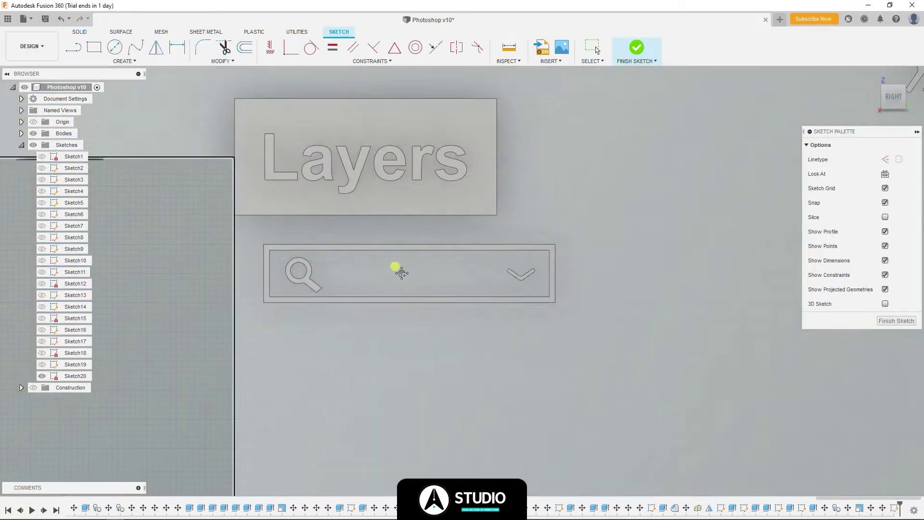
pyautogui.press('r')
pyautogui.click(505, 288)
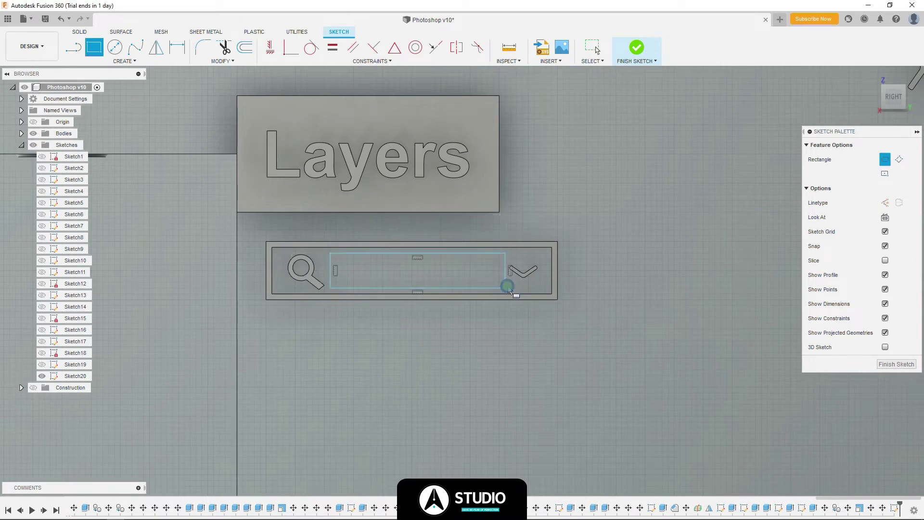
pyautogui.click(124, 61)
pyautogui.click(97, 178)
pyautogui.click(475, 294)
pyautogui.write('Kin')
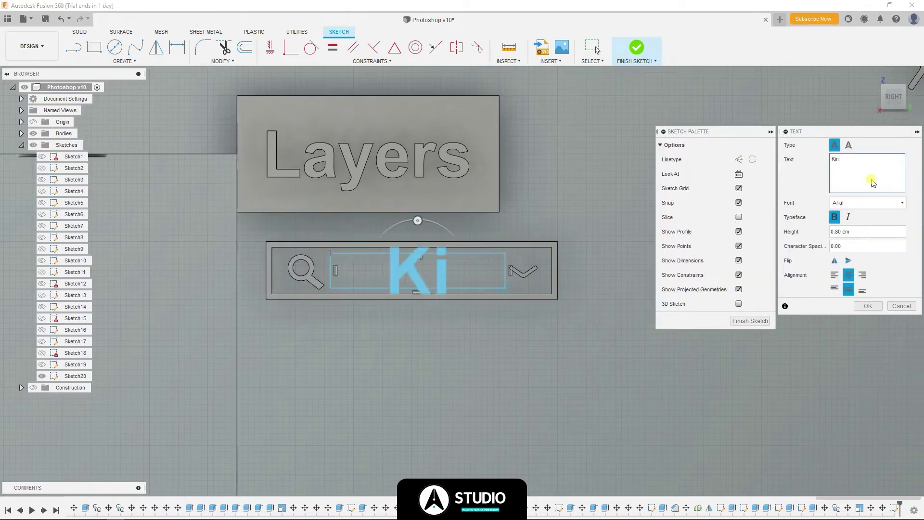
pyautogui.write('d')
pyautogui.write('0.4')
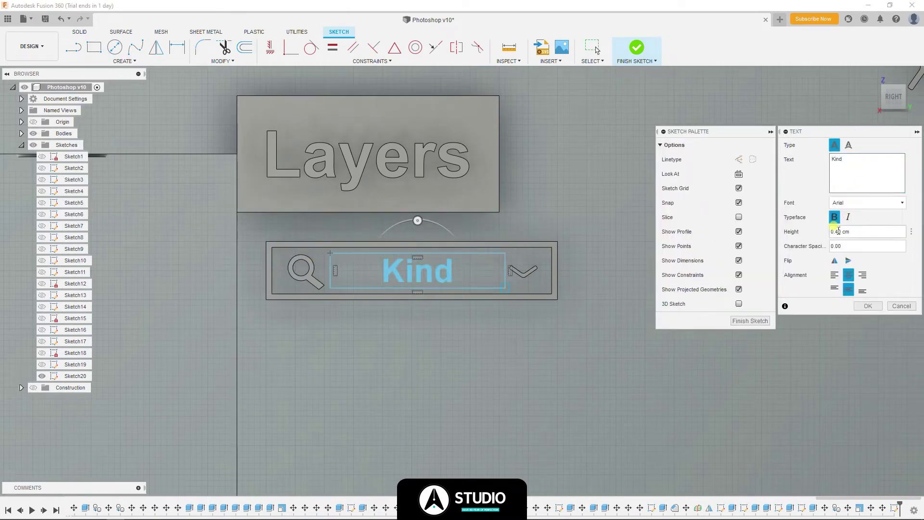
pyautogui.click(835, 274)
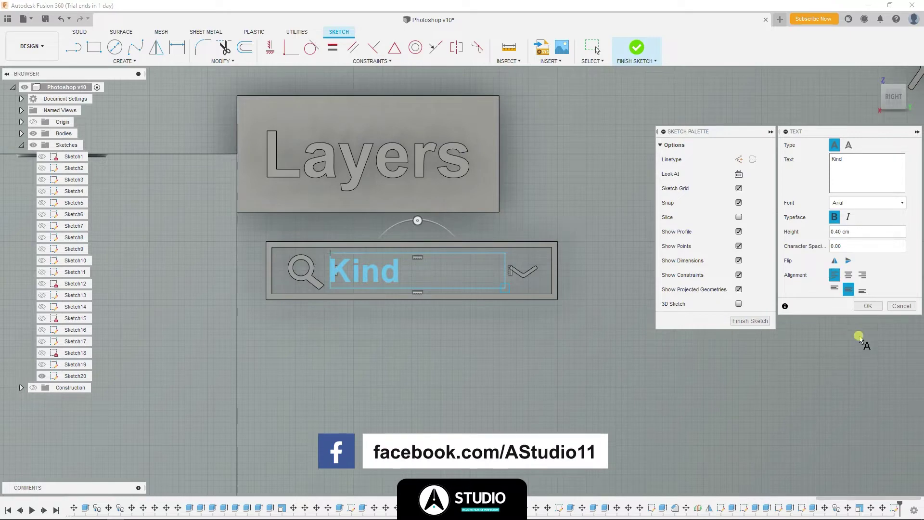
pyautogui.click(858, 306)
# - Select the Kind letter profiles and extrude them
pyautogui.scroll(3, 371, 264)
pyautogui.rightClick(371, 264)
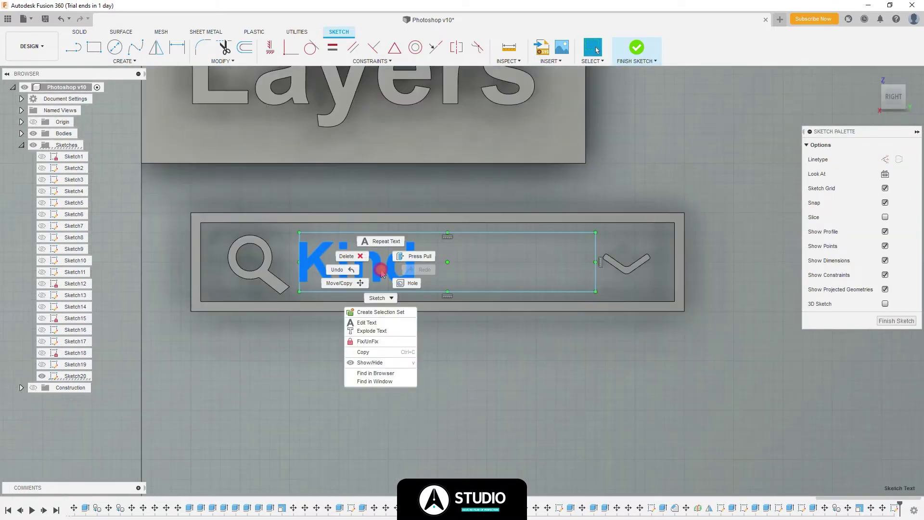
pyautogui.scroll(2, 421, 262)
pyautogui.click(419, 259)
pyautogui.moveTo(420, 260)
pyautogui.mouseDown()
pyautogui.moveTo(259, 258)
pyautogui.moveTo(268, 223)
pyautogui.mouseUp()
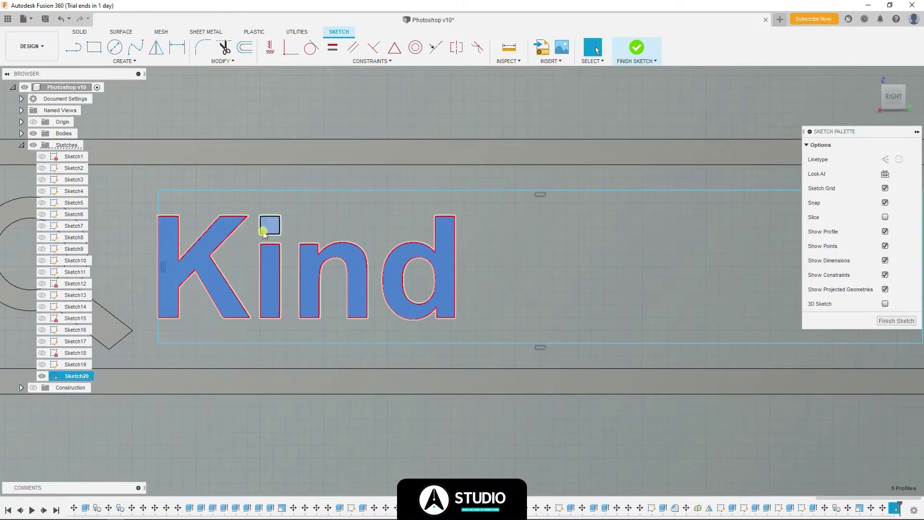
pyautogui.press('e')
pyautogui.press('Return')
# - Slide the chevron body slightly left
pyautogui.press('m')
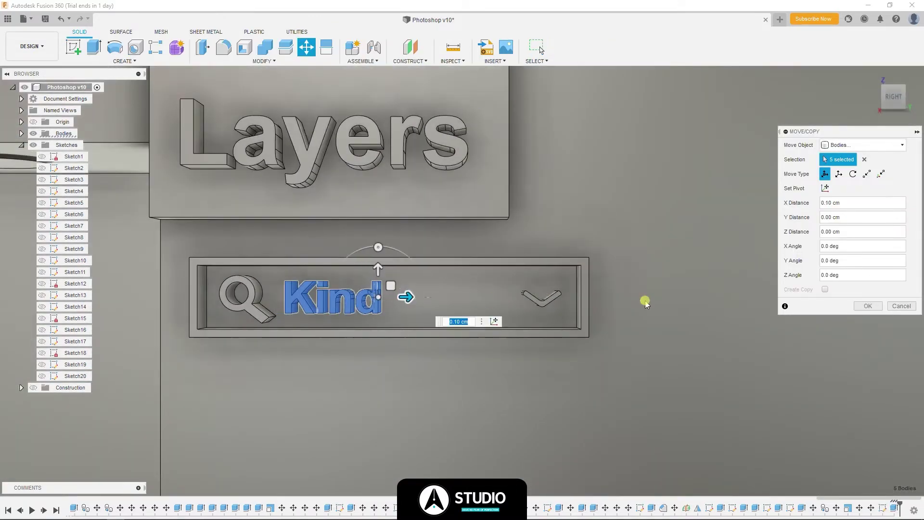
pyautogui.press('Escape')
pyautogui.click(542, 296)
pyautogui.press('m')
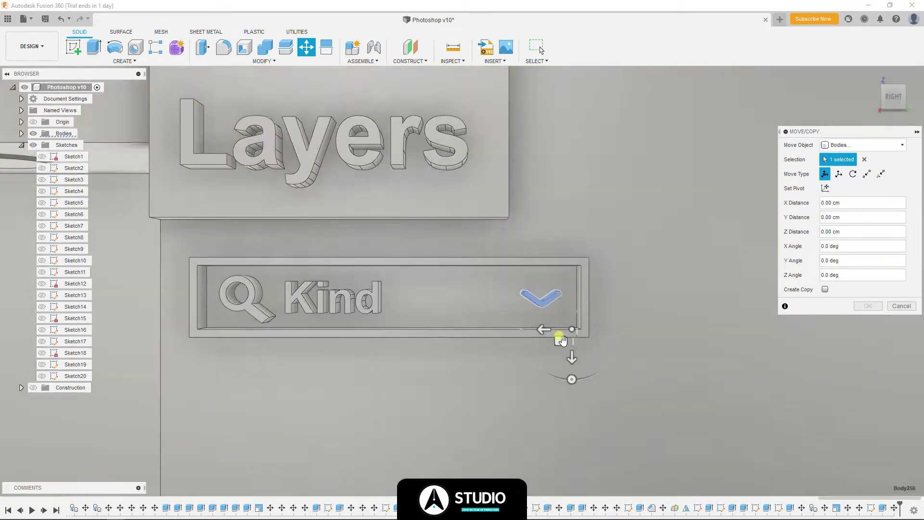
pyautogui.moveTo(544, 329); pyautogui.dragTo(512, 330)
pyautogui.press('Return')
# - Move the search bar's end face inward
pyautogui.keyDown('shift'); pyautogui.moveTo(547, 361); pyautogui.dragTo(608, 299, button='middle'); pyautogui.keyUp('shift')
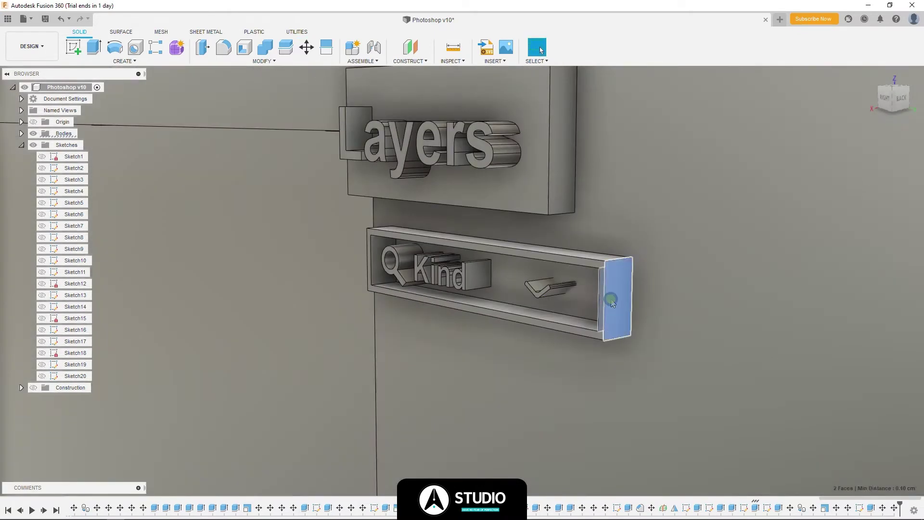
pyautogui.click(609, 300)
pyautogui.press('m')
pyautogui.moveTo(608, 299); pyautogui.dragTo(570, 291)
pyautogui.press('Return')
# - Extrude Sketch16's two bar profiles beneath the double chevron
pyautogui.keyDown('shift'); pyautogui.moveTo(569, 290); pyautogui.dragTo(864, 298, button='middle'); pyautogui.keyUp('shift')
pyautogui.scroll(-5, 660, 258)
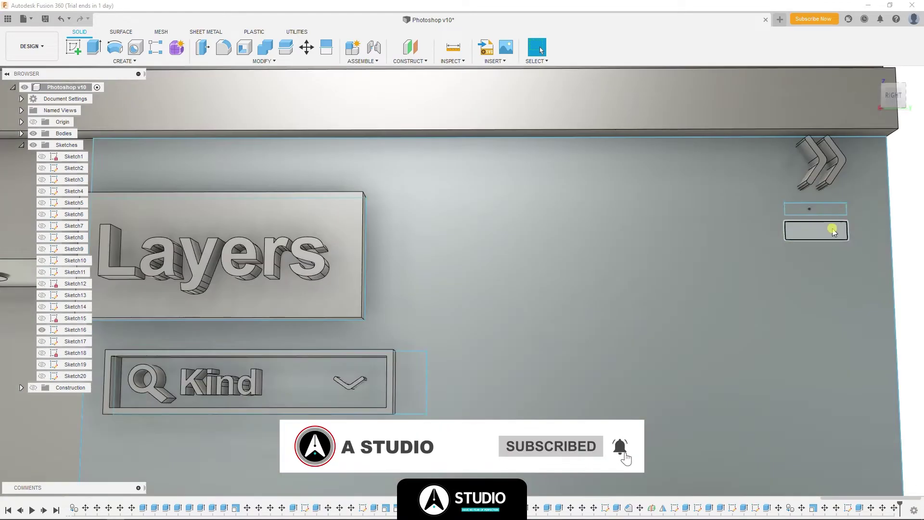
pyautogui.click(75, 330)
pyautogui.press('e')
pyautogui.moveTo(670, 266)
pyautogui.keyDown('shift'); pyautogui.mouseDown(button='middle')
pyautogui.moveTo(624, 176)
pyautogui.moveTo(638, 190)
pyautogui.mouseUp(button='middle'); pyautogui.keyUp('shift')
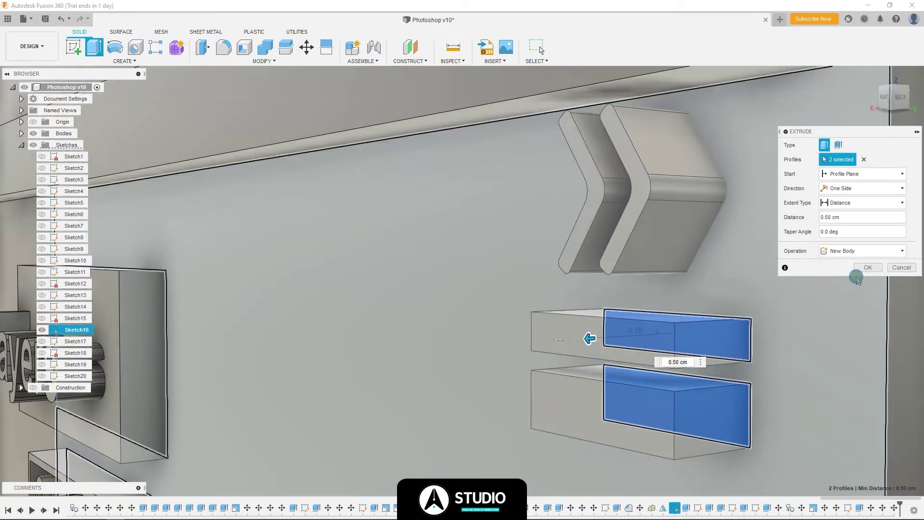
pyautogui.click(862, 268)
pyautogui.scroll(3, 364, 394)
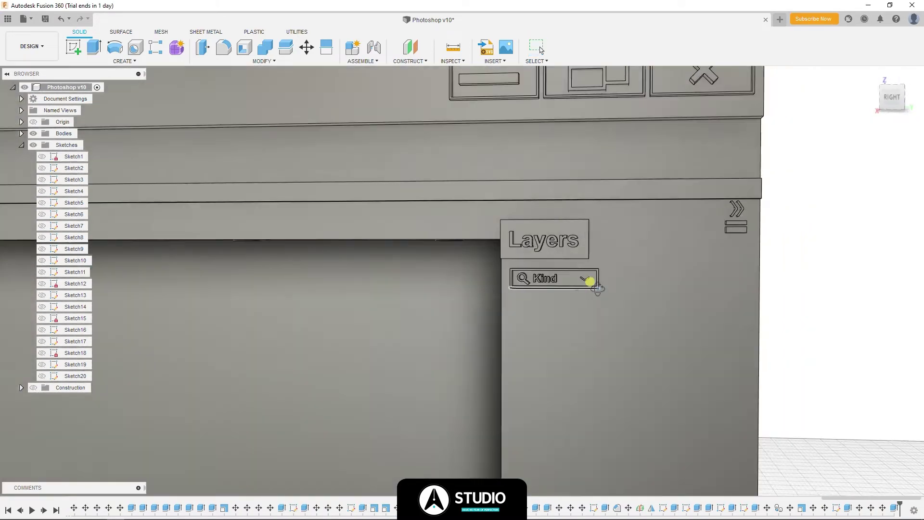
pyautogui.scroll(-3, 530, 312)
pyautogui.scroll(3, 560, 308)
# - Start a sketch on the panel face and draw the field rectangle beside the Kind box
pyautogui.click(555, 288)
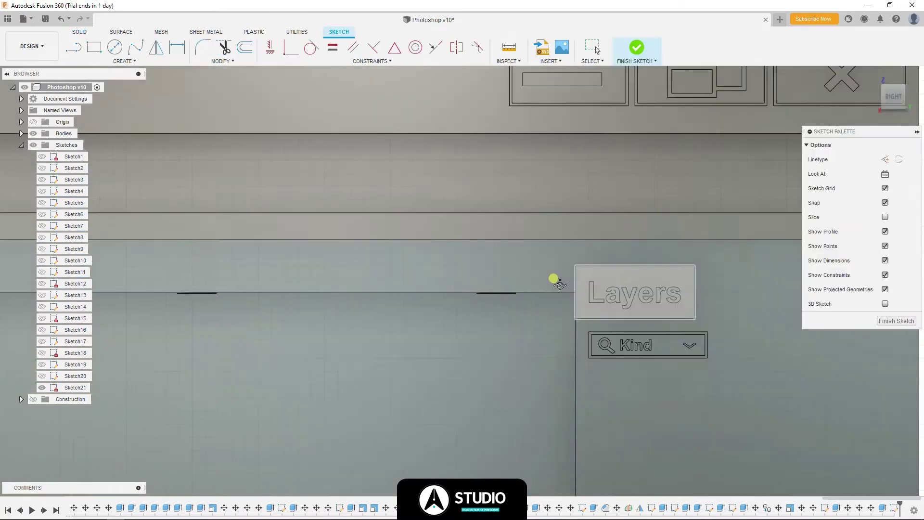
pyautogui.click(149, 100)
pyautogui.press('r')
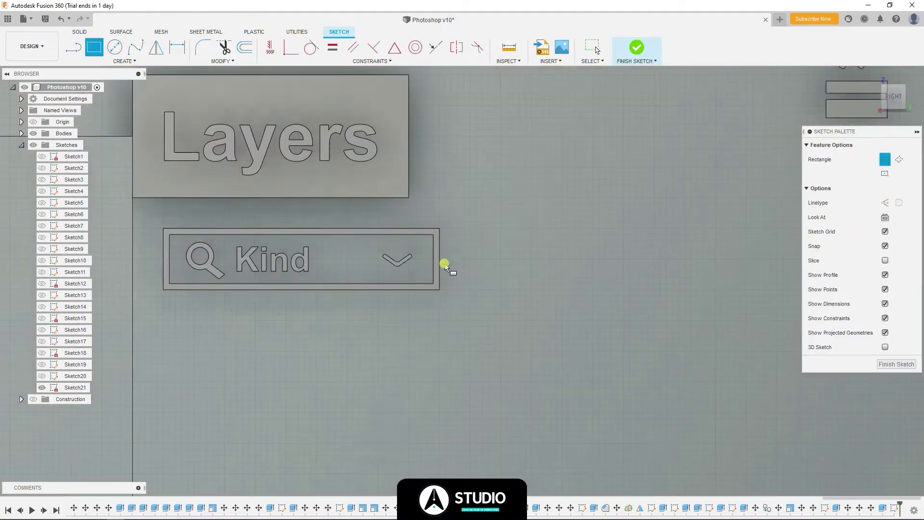
pyautogui.scroll(2, 427, 221)
pyautogui.scroll(-4, 575, 309)
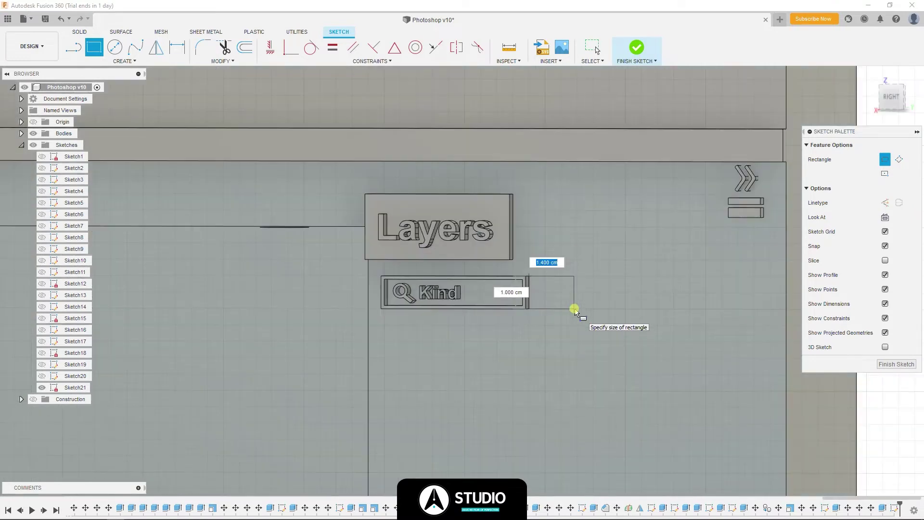
pyautogui.hotkey('alt', 'Tab')
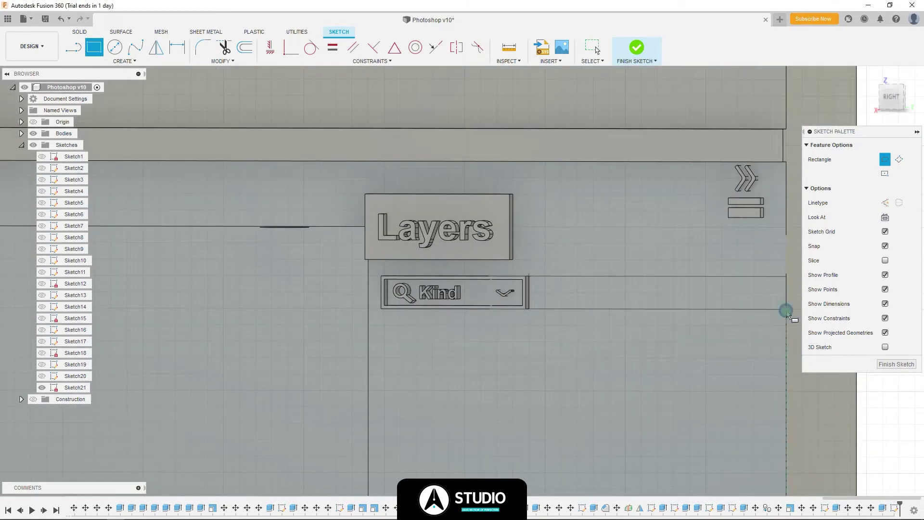
pyautogui.click(786, 311)
pyautogui.press('Escape')
pyautogui.moveTo(639, 292); pyautogui.dragTo(454, 254, button='middle')
# - Shift the field rectangle 0.5 cm to the right
pyautogui.click(604, 254)
pyautogui.press('m')
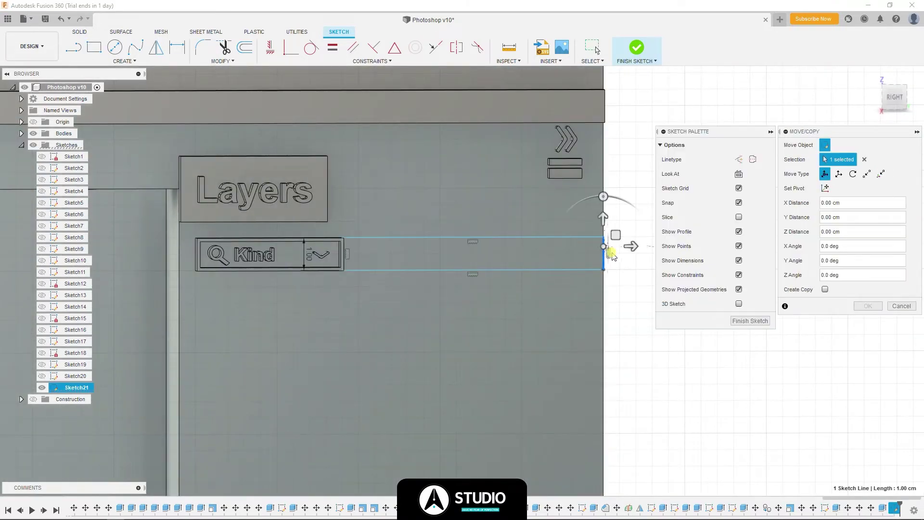
pyautogui.press('r')
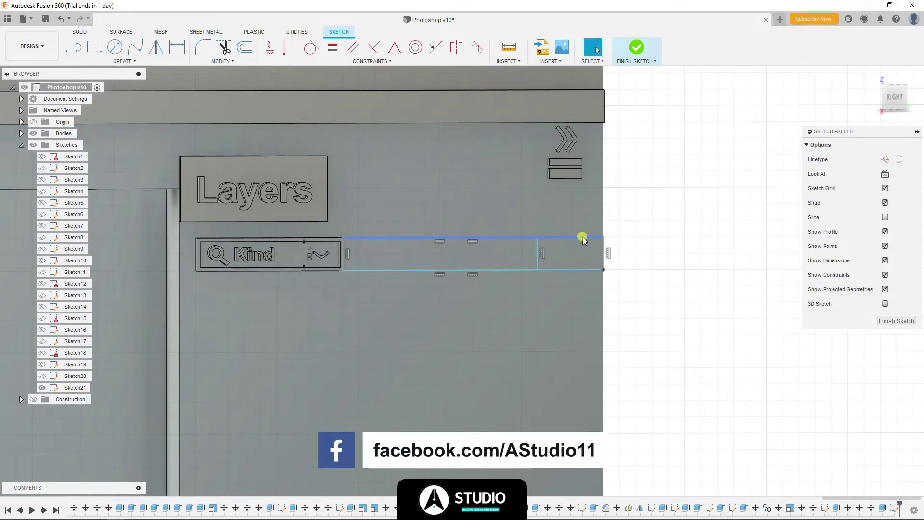
pyautogui.press('Escape')
pyautogui.doubleClick(392, 240)
pyautogui.press('m')
pyautogui.moveTo(466, 255); pyautogui.dragTo(481, 268)
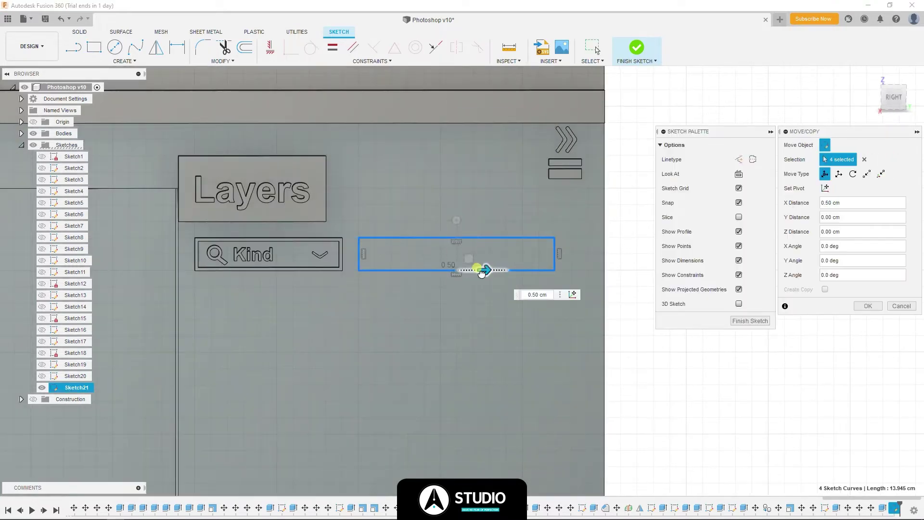
pyautogui.press('Return')
# - Draw a 1 cm square at the field's left end
pyautogui.click(90, 48)
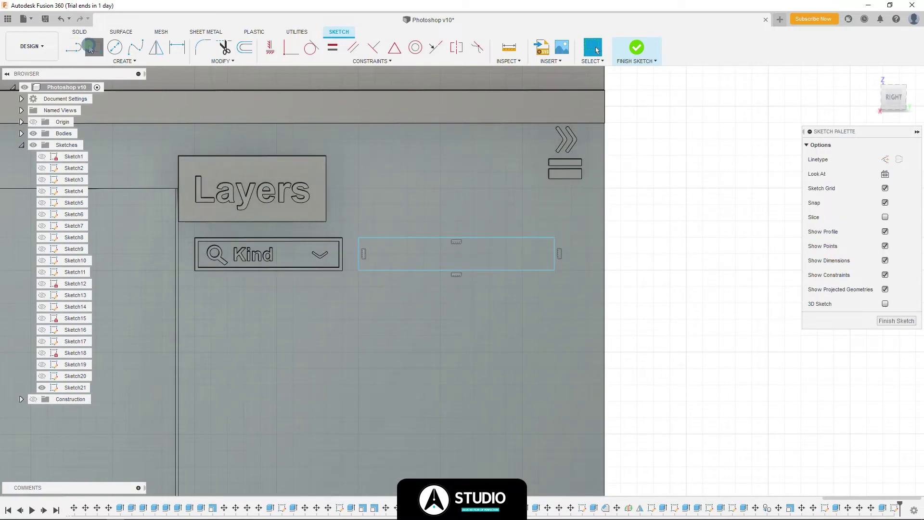
pyautogui.press('Escape')
pyautogui.click(481, 238)
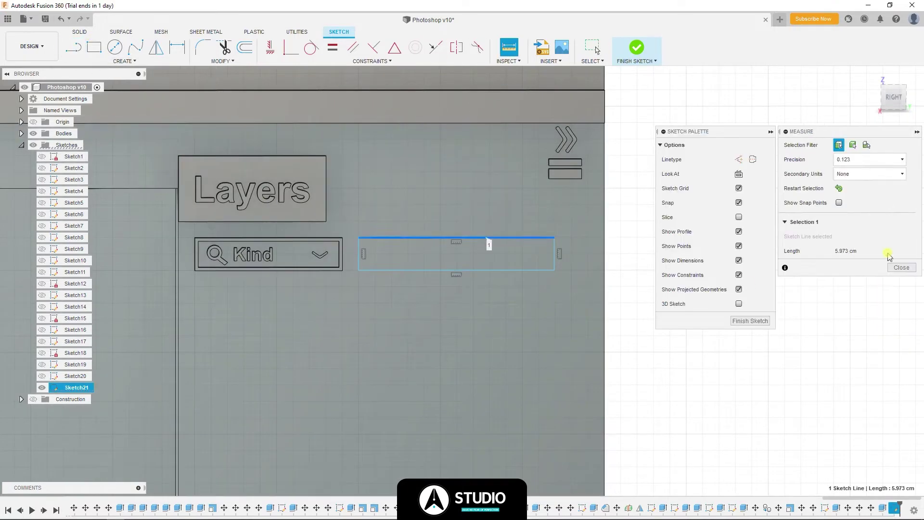
pyautogui.press('r')
pyautogui.write('1')
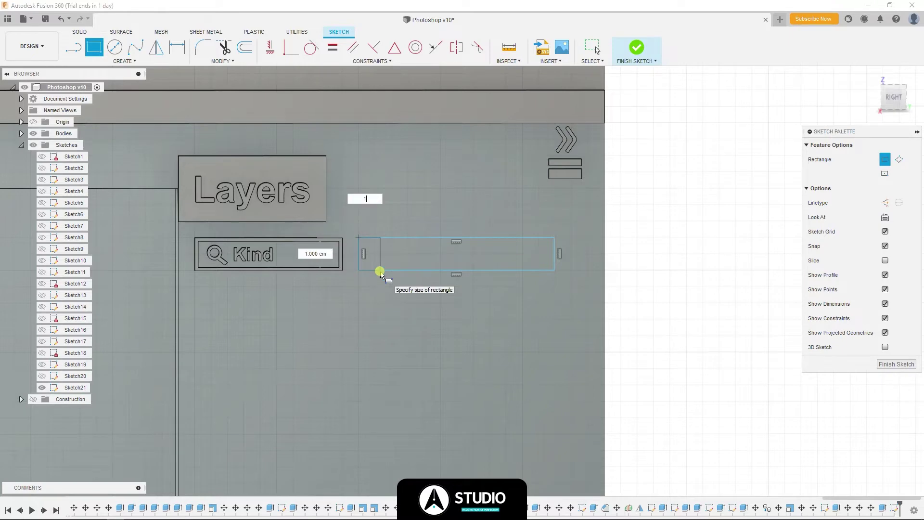
pyautogui.click(398, 271)
pyautogui.press('Escape')
pyautogui.press('m')
pyautogui.click(867, 175)
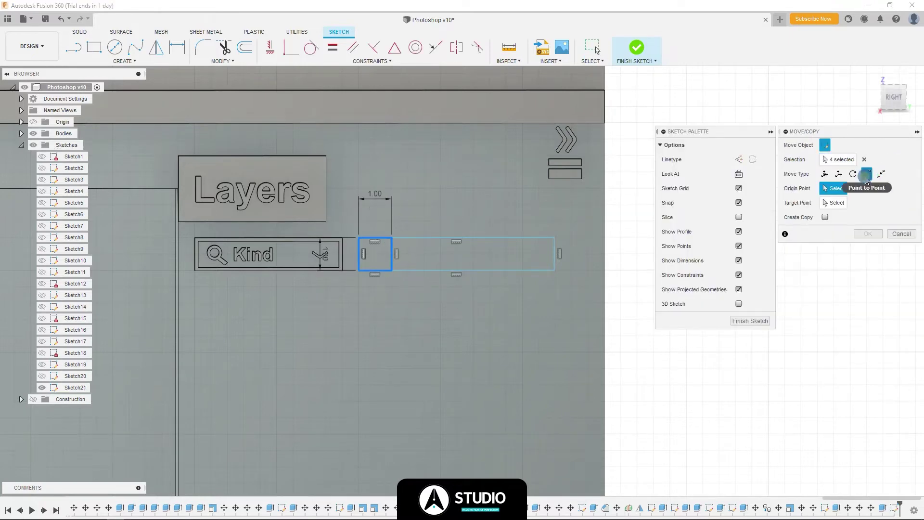
# - Rectangular-pattern the square into six cells spread 5 cm across the field
pyautogui.click(95, 63)
pyautogui.click(113, 211)
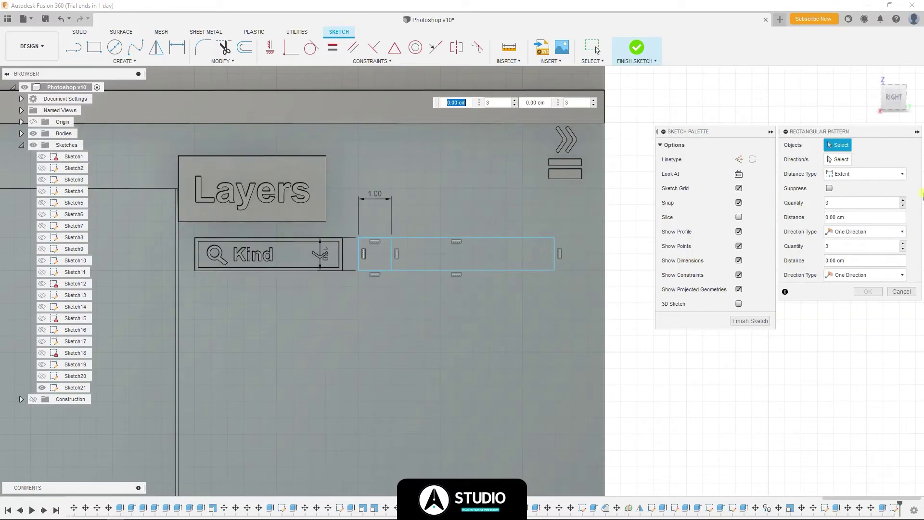
pyautogui.click(392, 250)
pyautogui.moveTo(395, 254); pyautogui.dragTo(555, 258)
pyautogui.write('6')
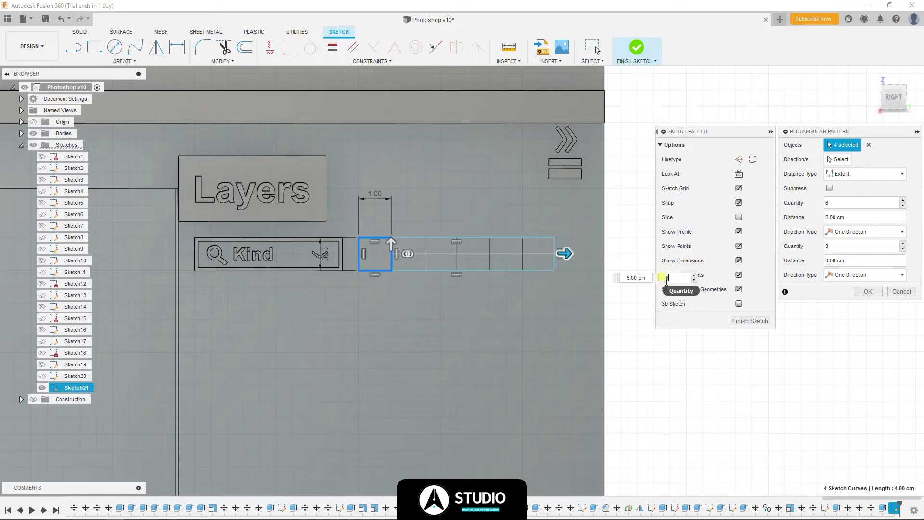
pyautogui.press('Return')
pyautogui.scroll(3, 412, 231)
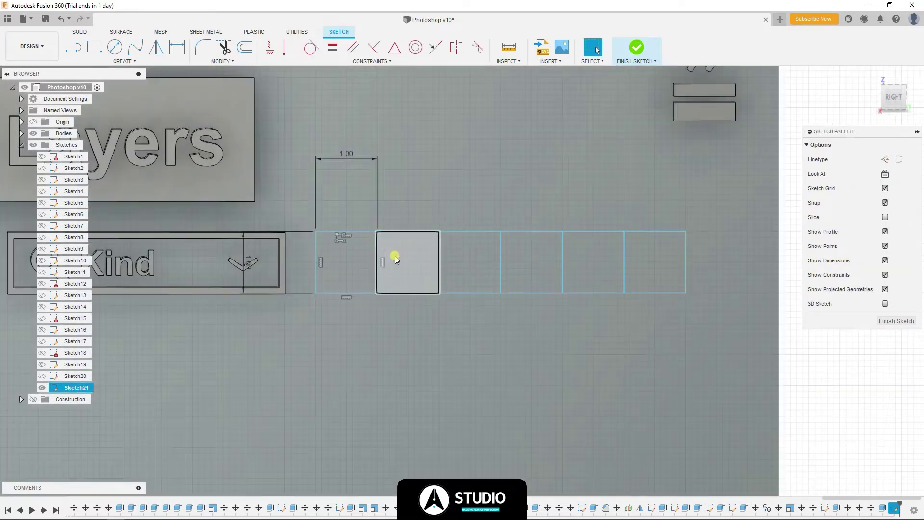
pyautogui.scroll(2, 502, 164)
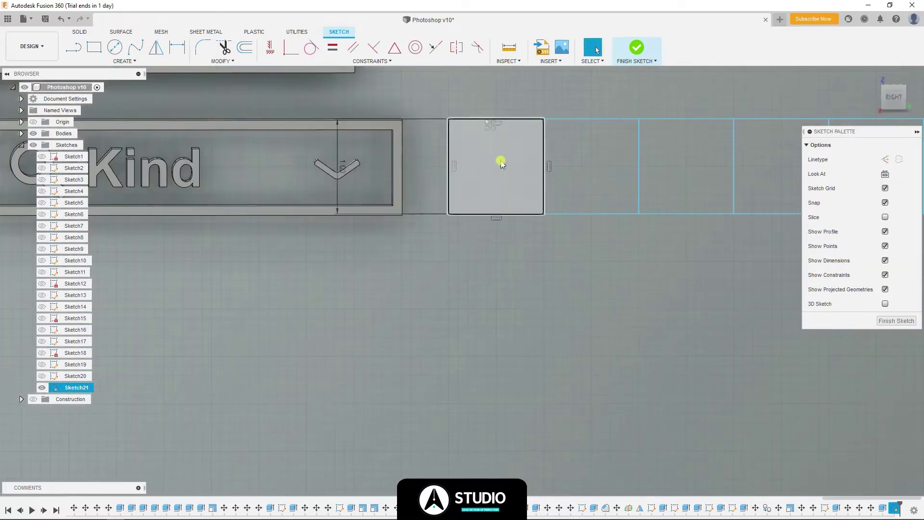
# - Add a guide line and a centred 0.8 cm square in the first cell
pyautogui.press('l')
pyautogui.click(450, 166)
pyautogui.click(495, 166)
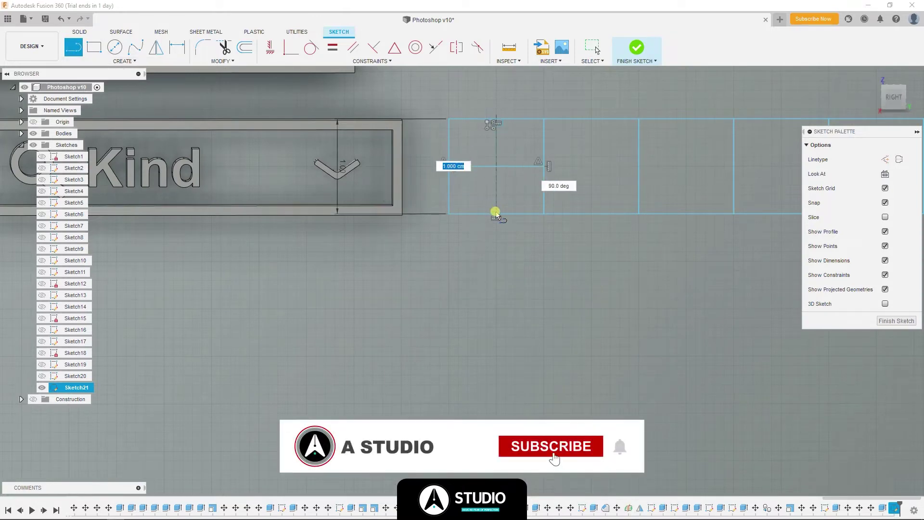
pyautogui.click(94, 52)
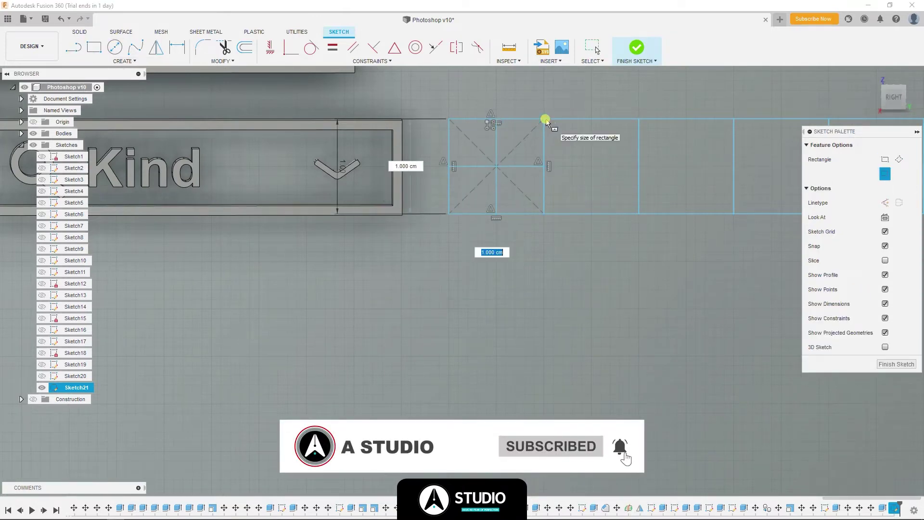
pyautogui.write('0.8')
pyautogui.press('Tab')
pyautogui.write('0.8')
pyautogui.press('Return')
pyautogui.press('Escape')
pyautogui.scroll(2, 486, 149)
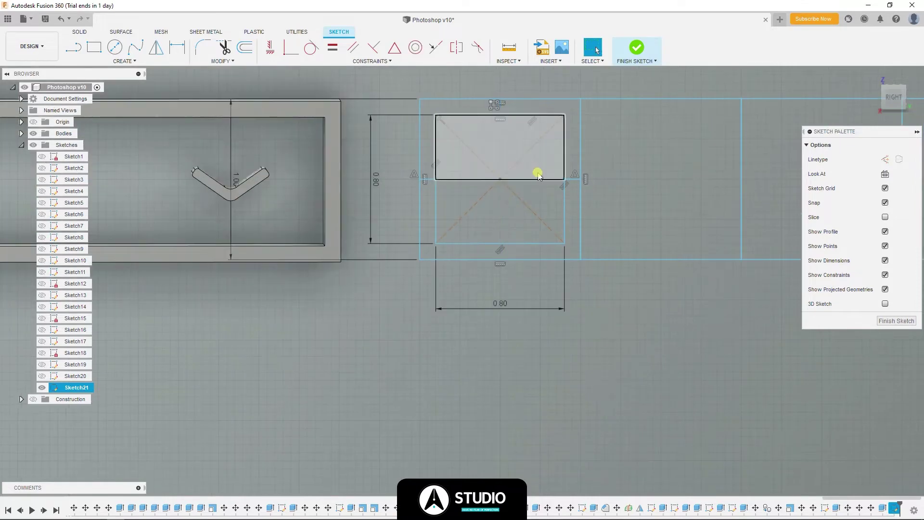
# - Place a sketch point at the small square's centre
pyautogui.click(124, 61)
pyautogui.click(77, 175)
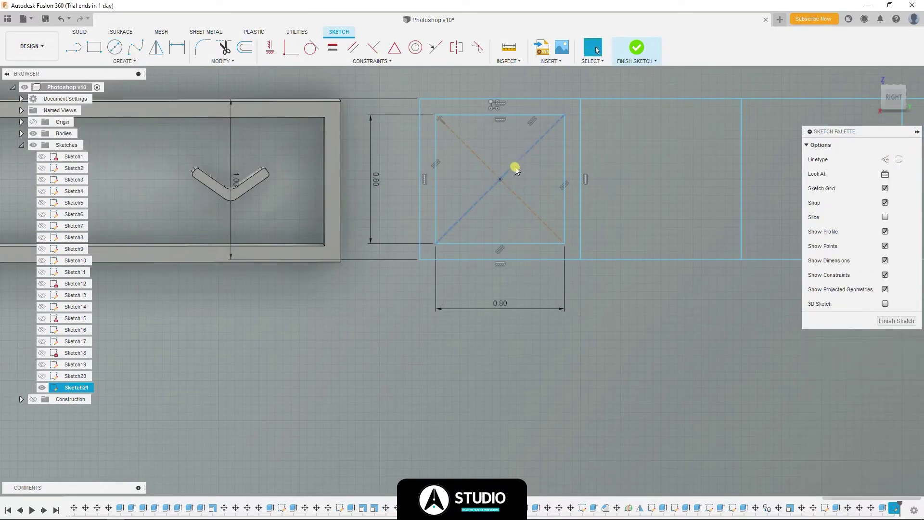
pyautogui.click(508, 186)
pyautogui.press('l')
pyautogui.scroll(3, 469, 233)
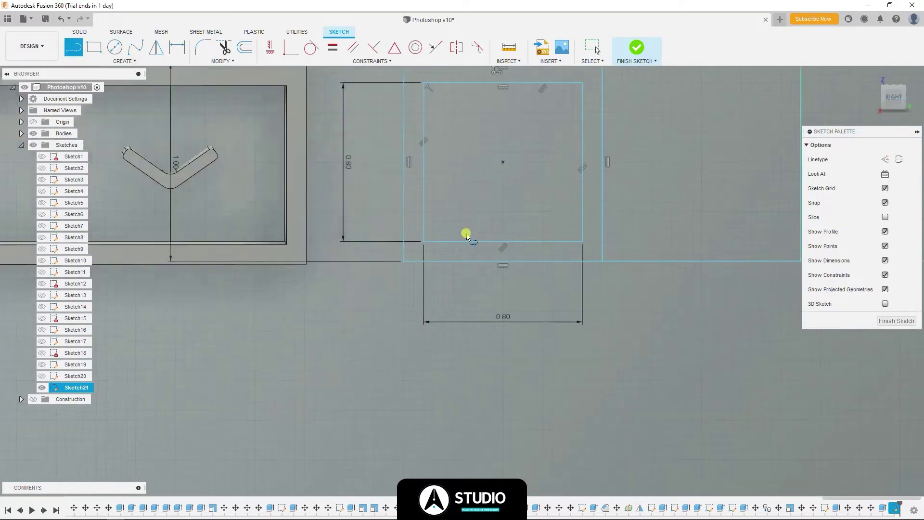
pyautogui.click(579, 236)
pyautogui.press('Escape')
pyautogui.moveTo(601, 235); pyautogui.dragTo(513, 364, button='middle')
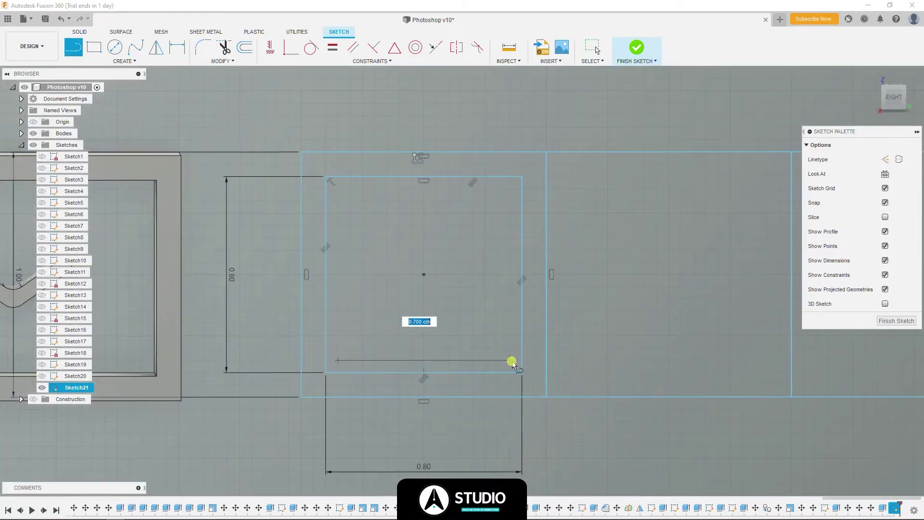
# - Draw the picture icon outline: bottom edge, box side and mountain slope
pyautogui.click(510, 361)
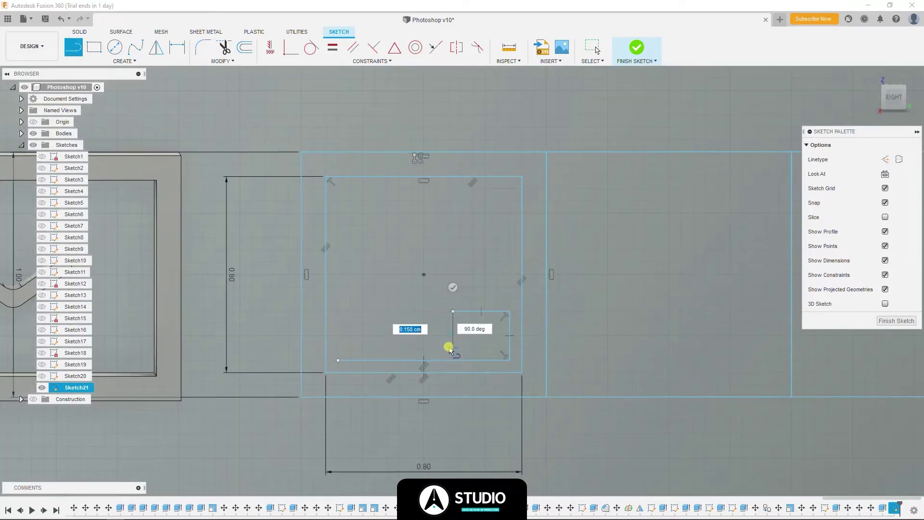
pyautogui.click(452, 346)
pyautogui.click(387, 287)
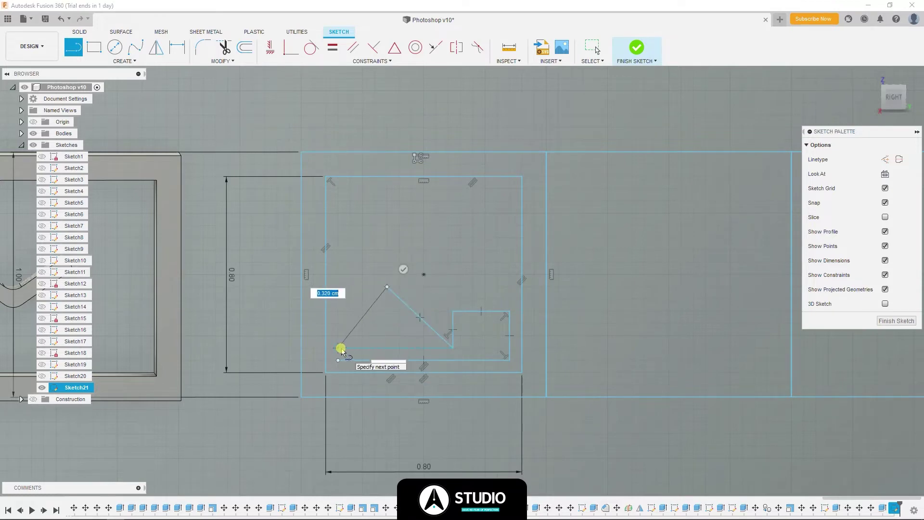
pyautogui.click(454, 340)
pyautogui.press('m')
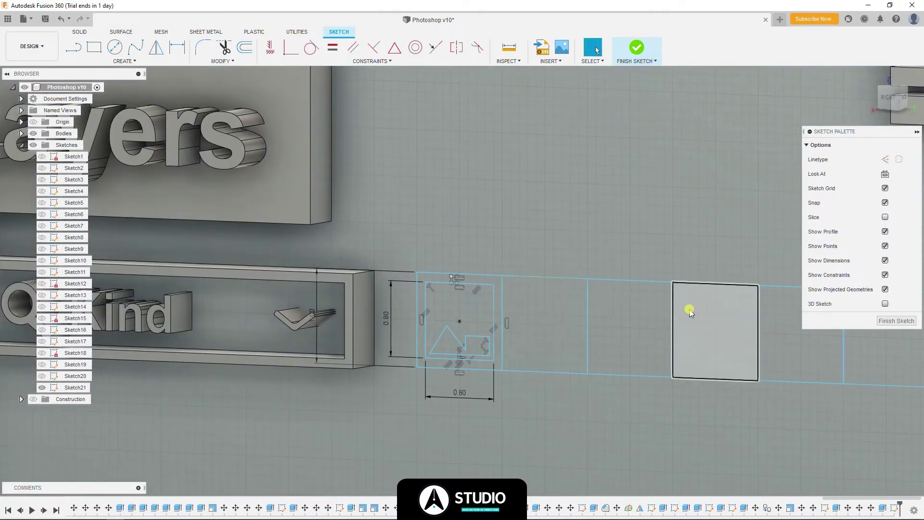
# - Draw a circle and a diagonal line in the second cell
pyautogui.press('c')
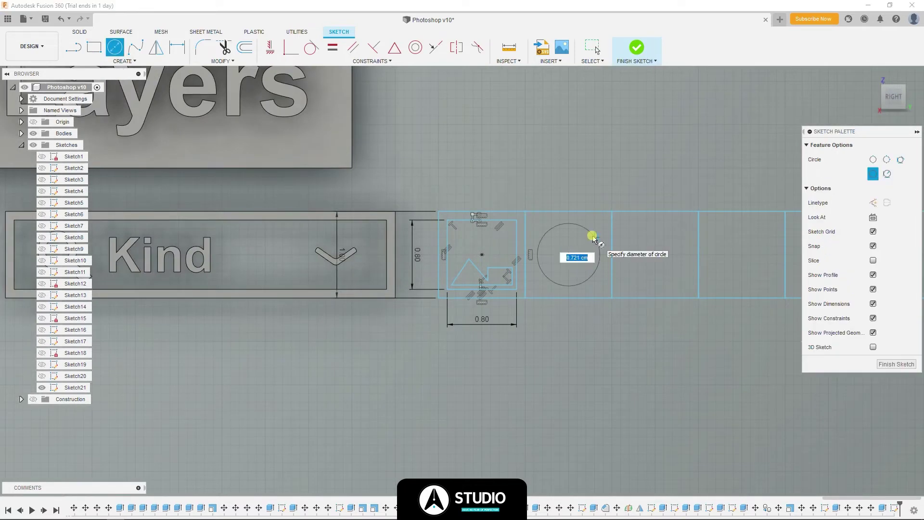
pyautogui.press('l')
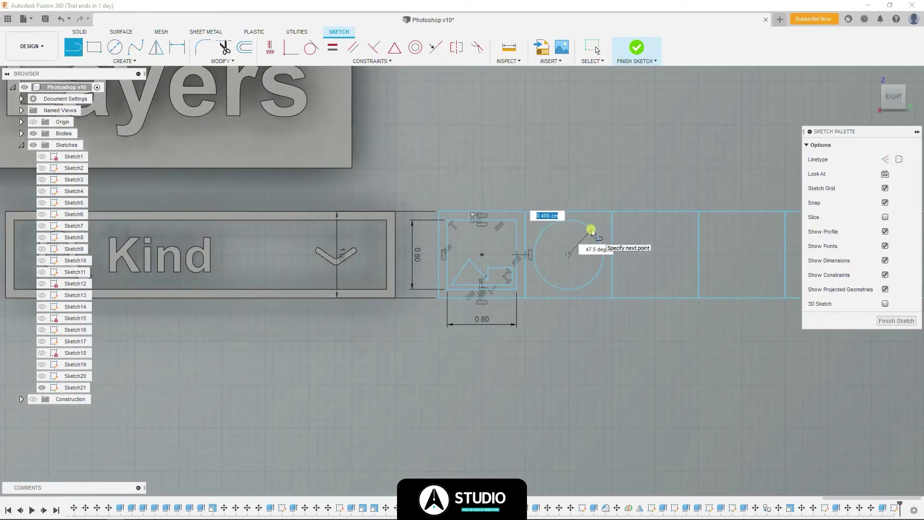
pyautogui.press('Escape')
pyautogui.scroll(3, 584, 268)
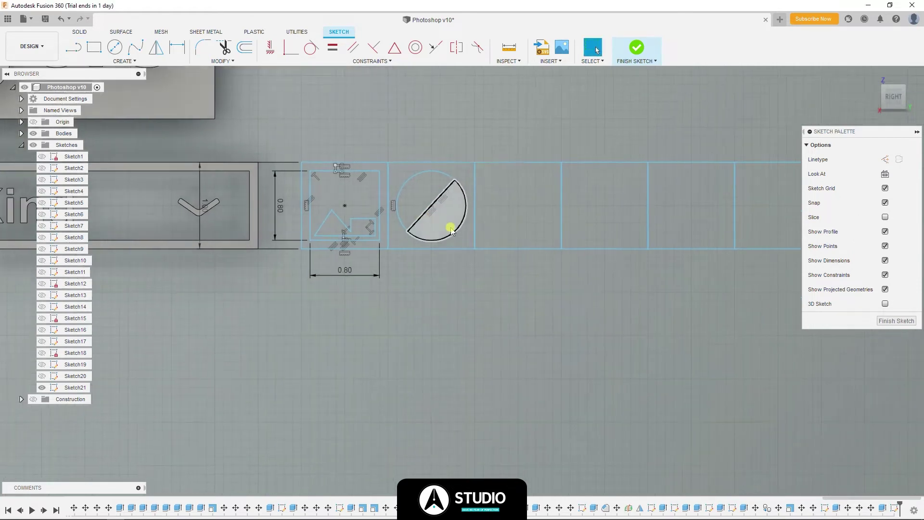
pyautogui.scroll(5, 450, 223)
# - Offset the circle inward by 0.1 cm to form a double circle
pyautogui.click(387, 145)
pyautogui.click(245, 48)
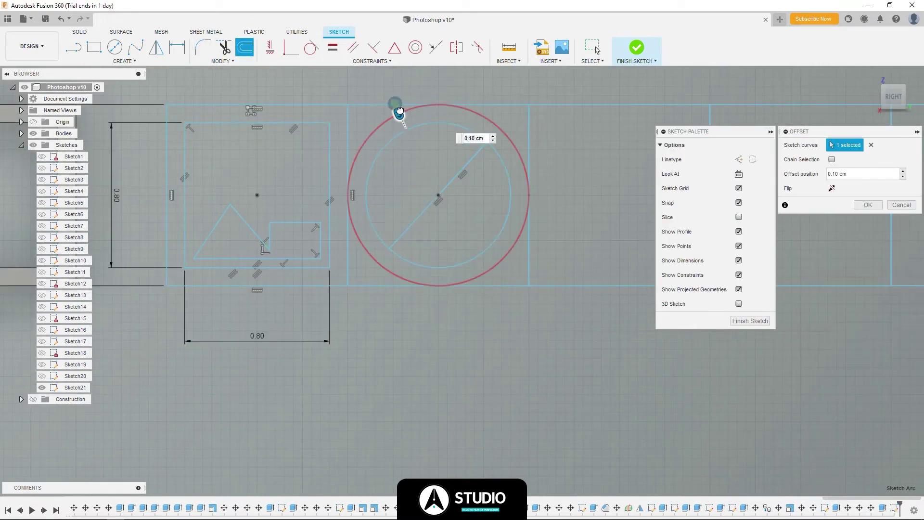
pyautogui.write('0.1')
pyautogui.press('Tab')
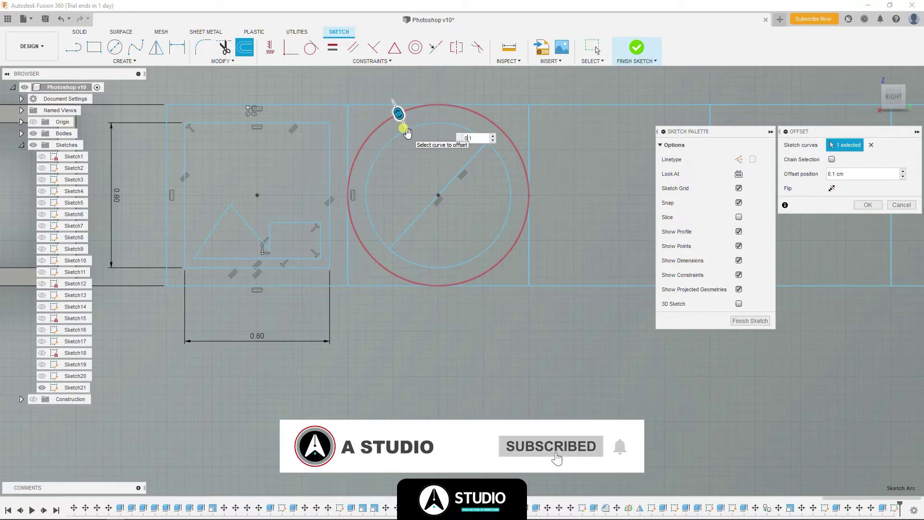
pyautogui.press('Return')
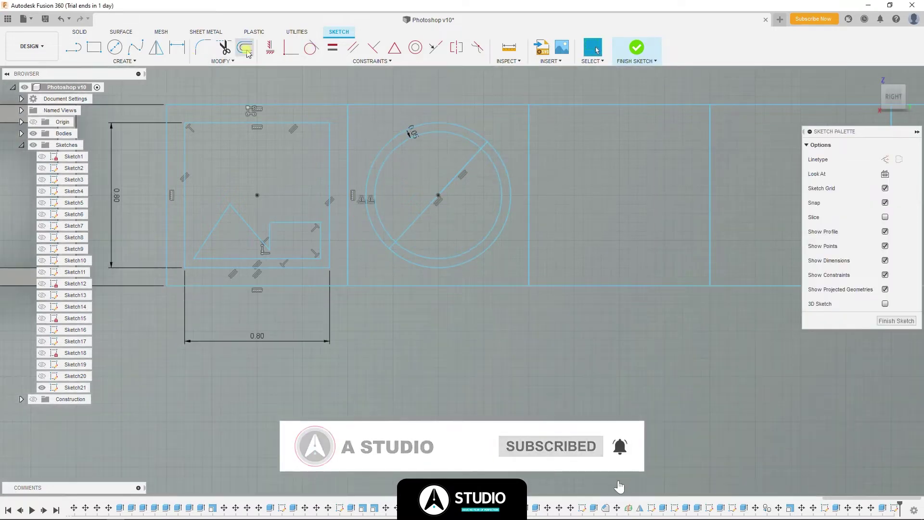
# - Trim a section of the circle, undoing an accidental diagonal-line trim
pyautogui.click(482, 146)
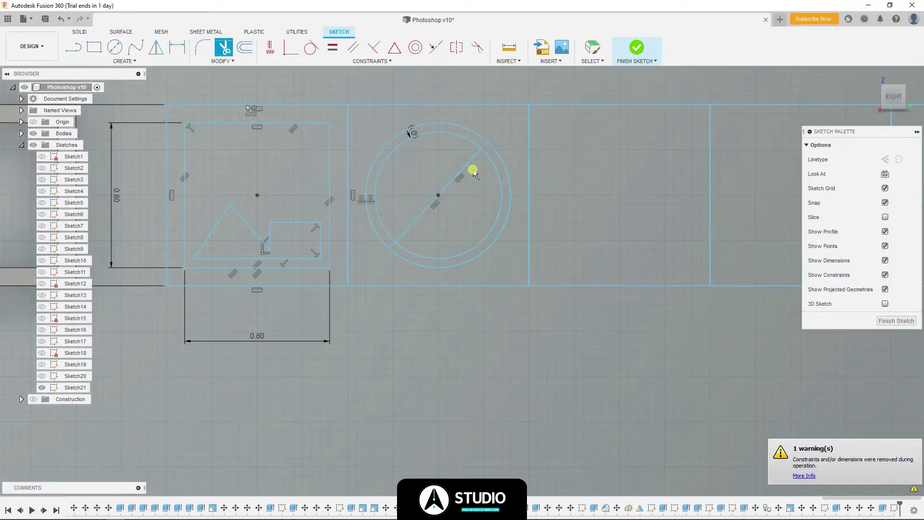
pyautogui.hotkey('ctrl', 'z')
pyautogui.hotkey('ctrl', 'z')
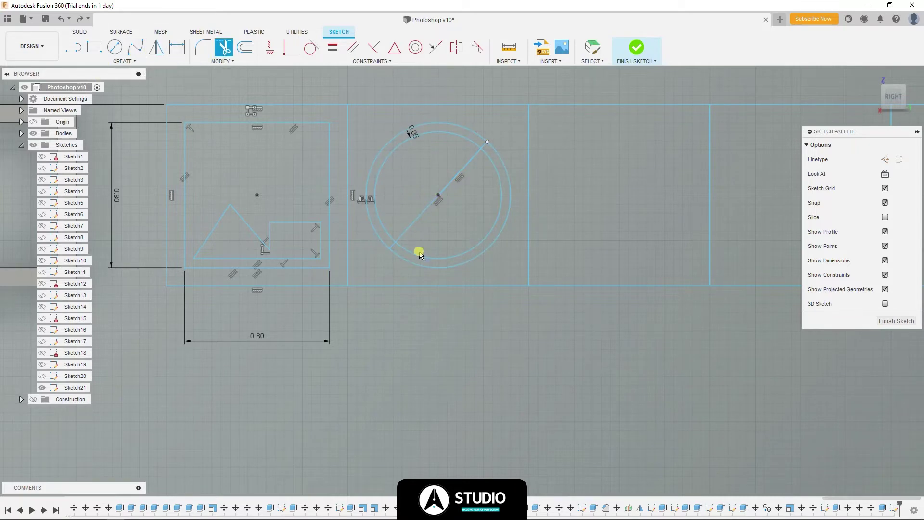
pyautogui.click(420, 254)
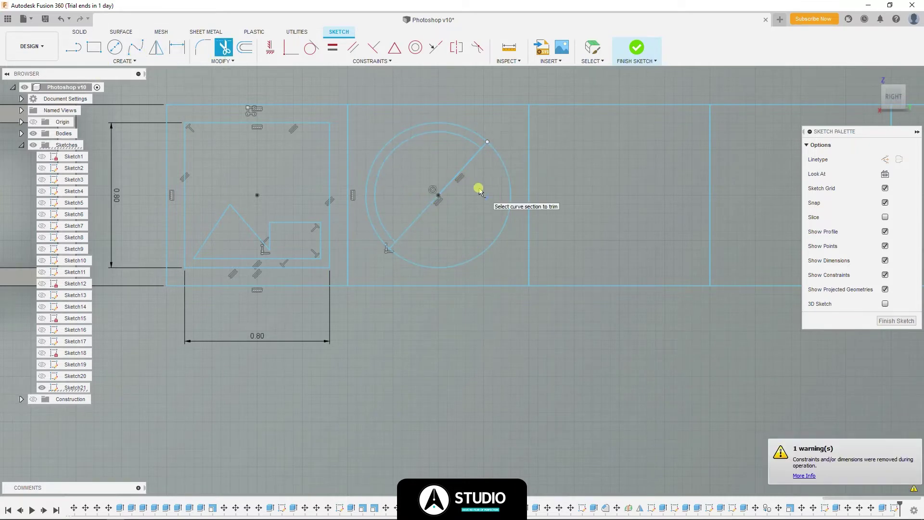
pyautogui.press('Escape')
pyautogui.moveTo(622, 246); pyautogui.dragTo(506, 258, button='middle')
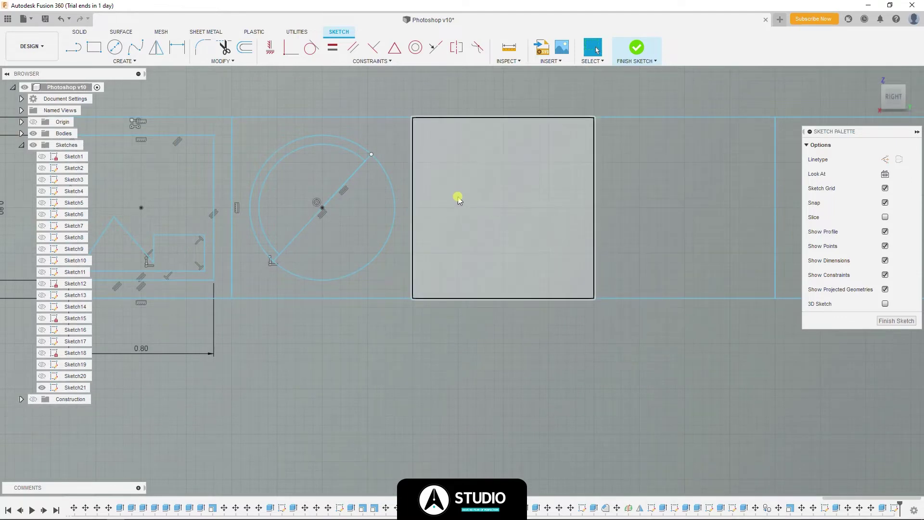
# - Add a centred 'T' text in the third cell and explode it into outline geometry
pyautogui.click(124, 61)
pyautogui.click(77, 177)
pyautogui.click(413, 117)
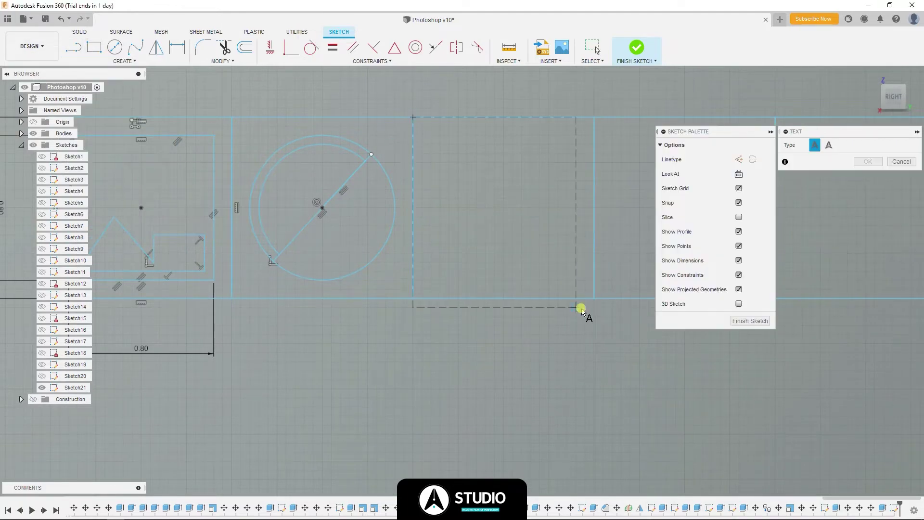
pyautogui.click(595, 298)
pyautogui.write('T')
pyautogui.click(849, 274)
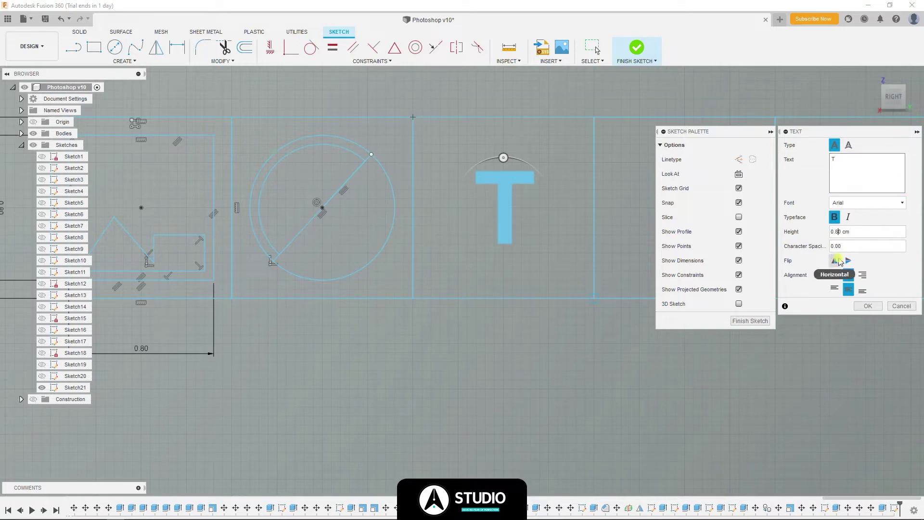
pyautogui.click(868, 306)
pyautogui.rightClick(481, 191)
pyautogui.click(514, 217)
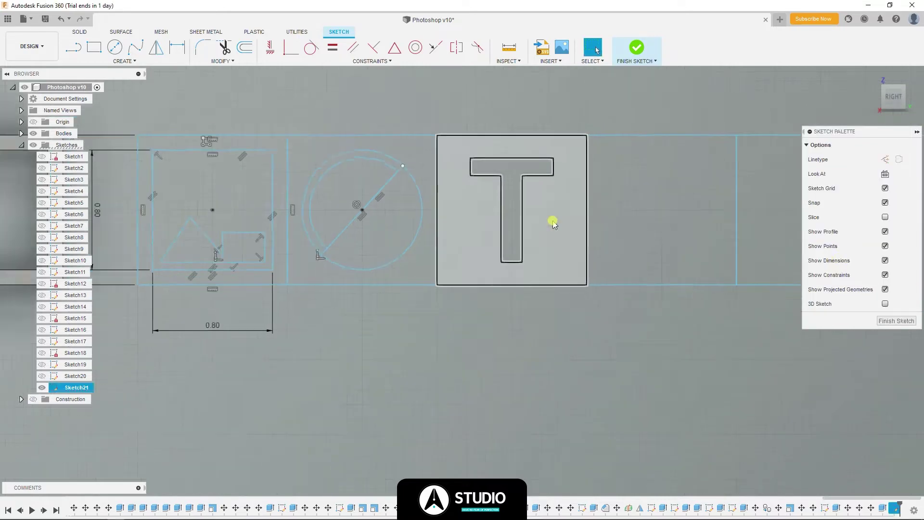
# - Draw a square in the next cell and offset it inward by 0.15
pyautogui.moveTo(553, 224); pyautogui.dragTo(361, 231, button='middle')
pyautogui.click(102, 51)
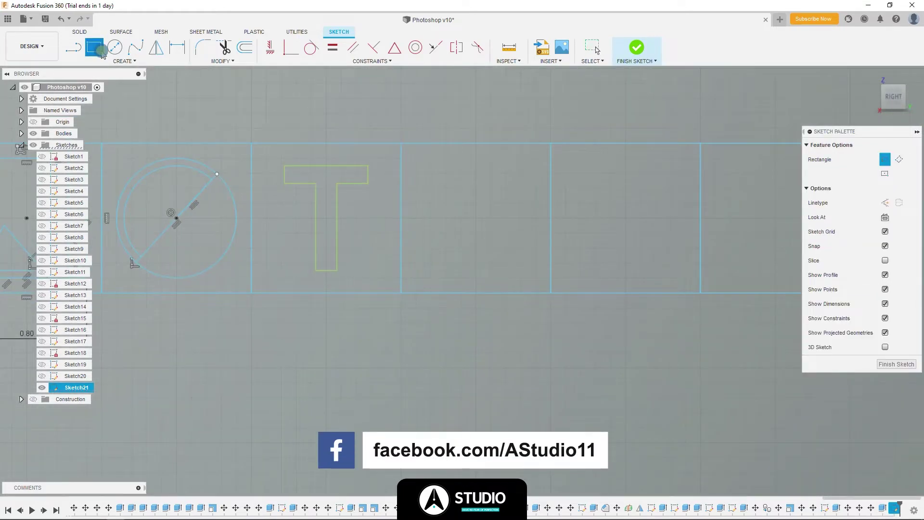
pyautogui.click(401, 143)
pyautogui.click(551, 293)
pyautogui.press('Escape')
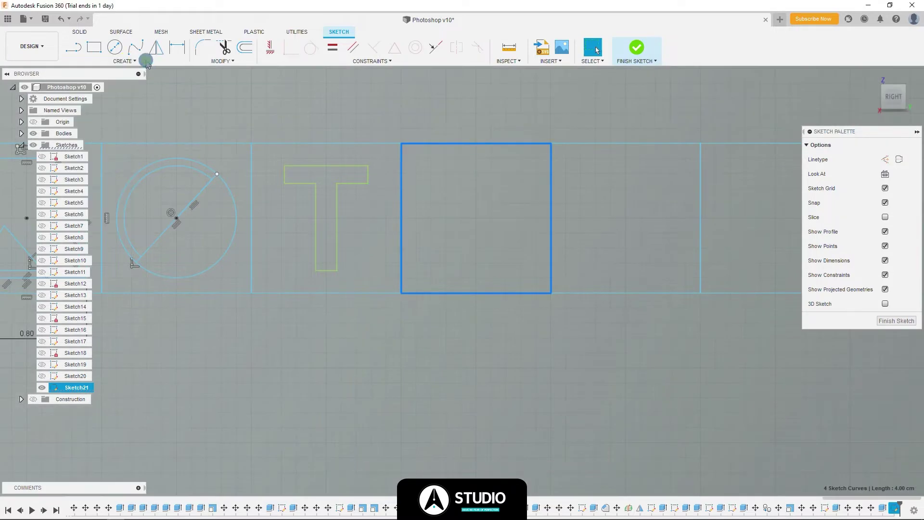
pyautogui.click(240, 51)
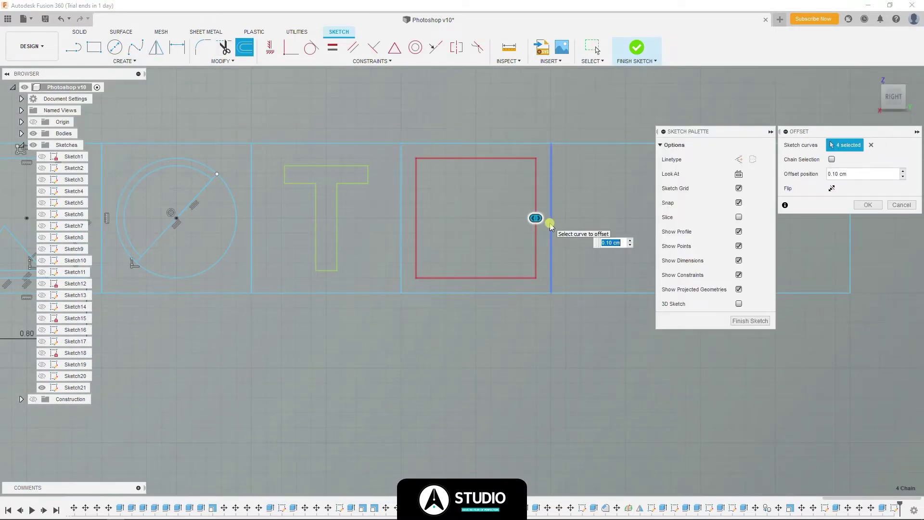
pyautogui.write('015')
pyautogui.press('Return')
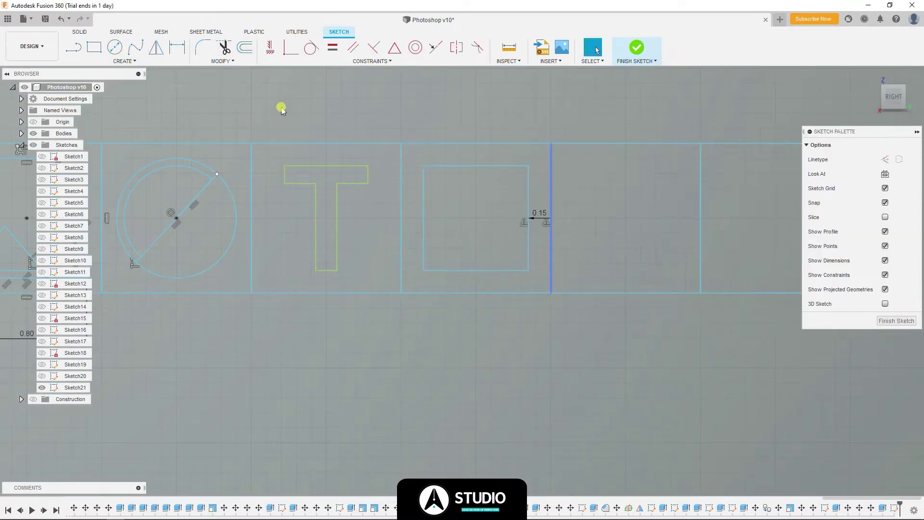
# - Add small corner squares and offset the inner rectangle a further 0.1
pyautogui.press('r')
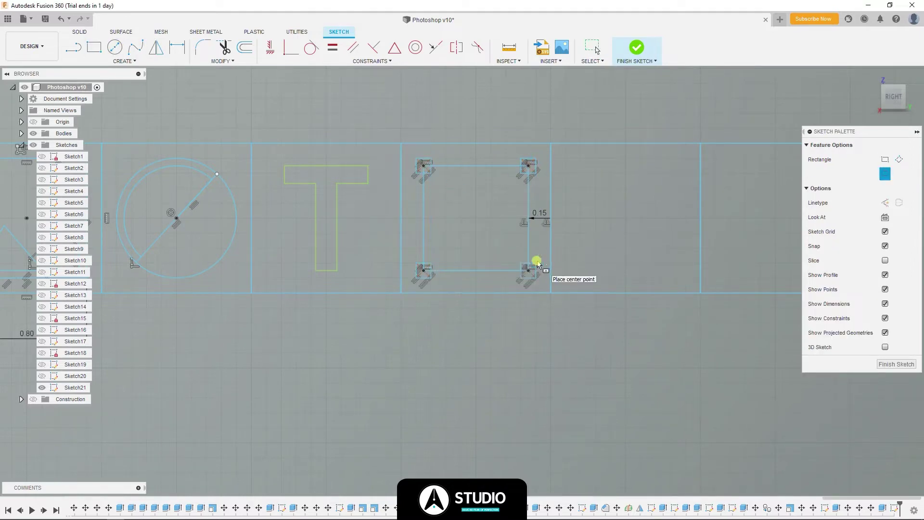
pyautogui.press('Escape')
pyautogui.click(466, 166)
pyautogui.press('o')
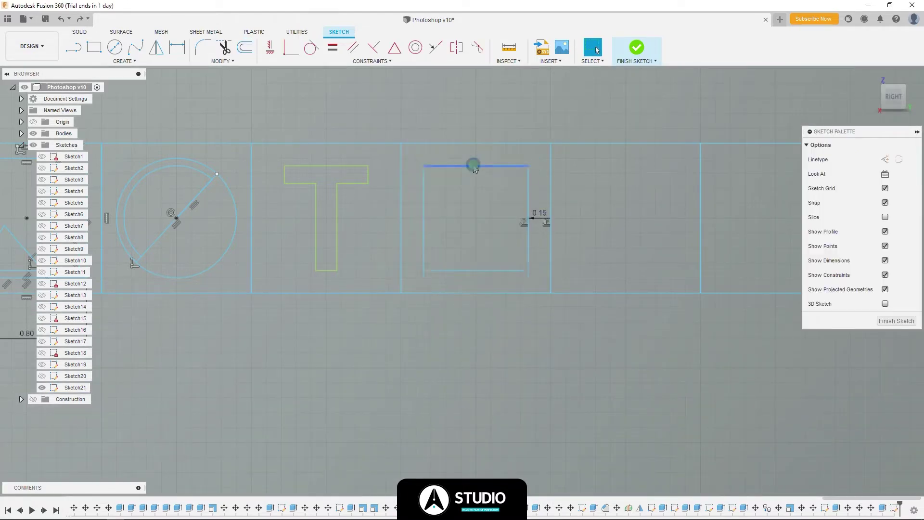
pyautogui.click(331, 101)
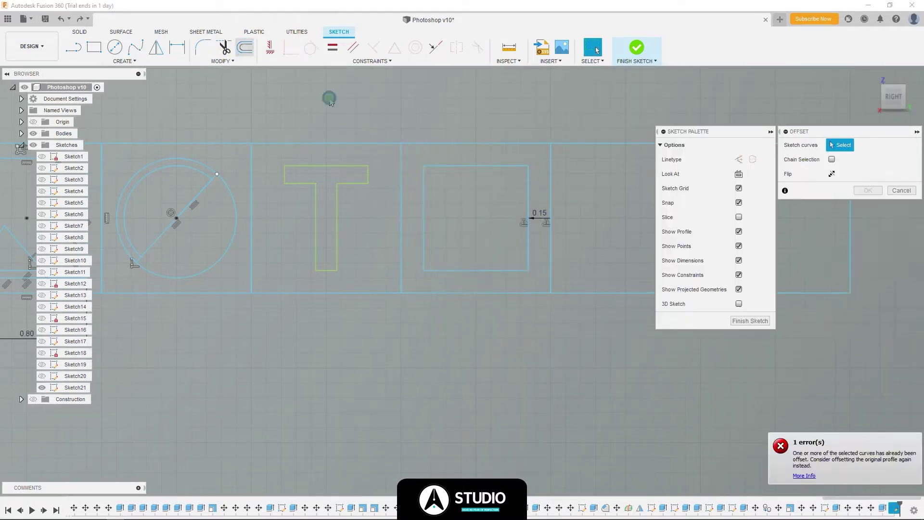
pyautogui.press('Escape')
pyautogui.press('o')
pyautogui.moveTo(401, 140); pyautogui.dragTo(551, 291)
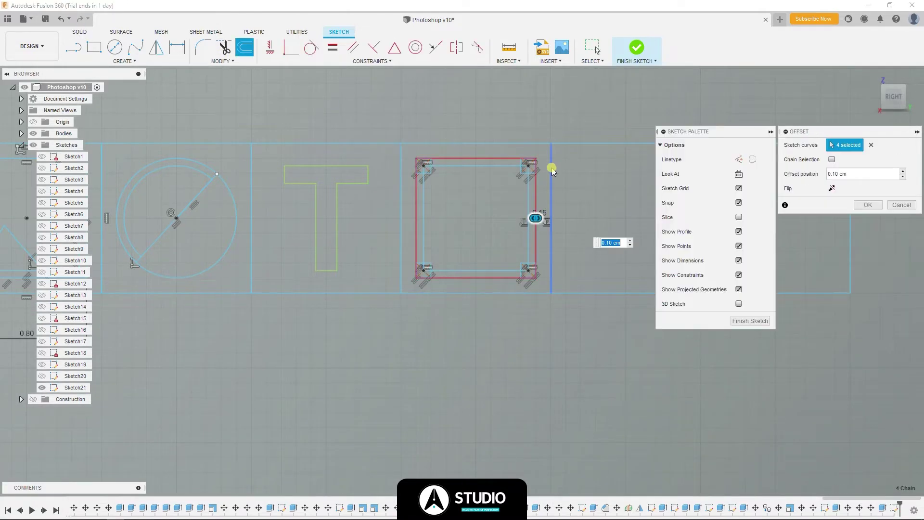
pyautogui.scroll(3, 529, 216)
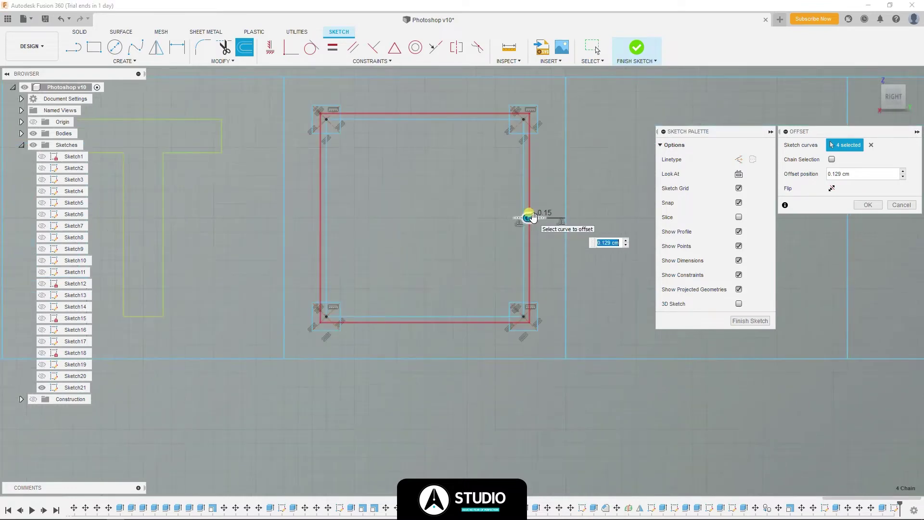
pyautogui.write('0.125')
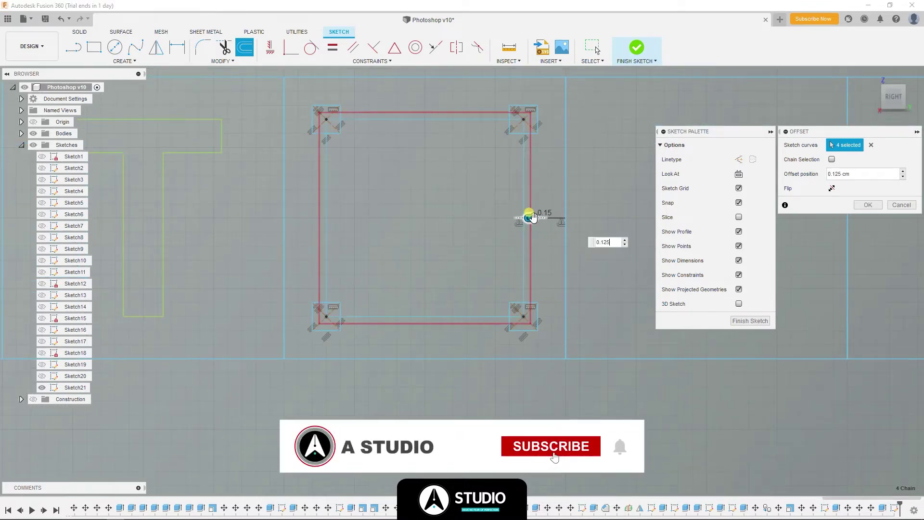
pyautogui.press('BackSpace')
pyautogui.press('BackSpace')
pyautogui.press('Return')
# - Offset the top-right and top-left corner squares by 0.02
pyautogui.moveTo(503, 137); pyautogui.dragTo(541, 102)
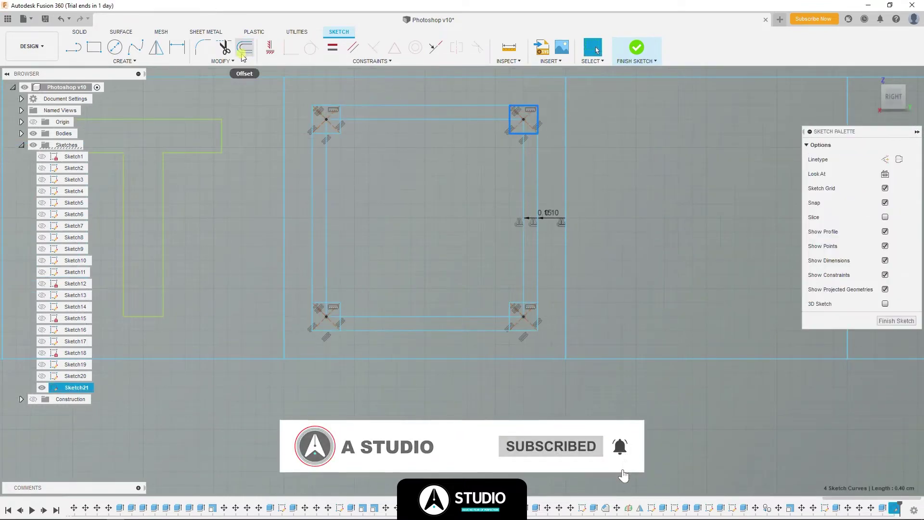
pyautogui.press('o')
pyautogui.write('0.02')
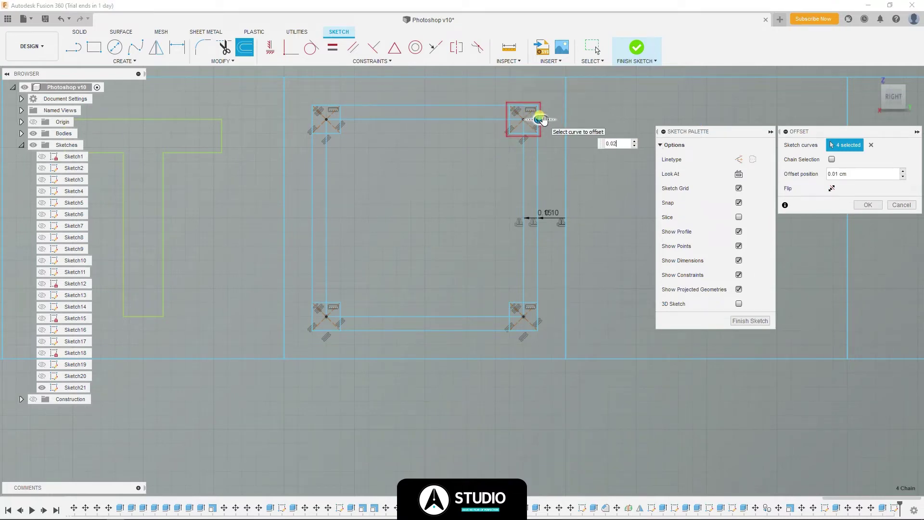
pyautogui.press('Return')
pyautogui.moveTo(347, 140); pyautogui.dragTo(308, 102)
pyautogui.click(241, 50)
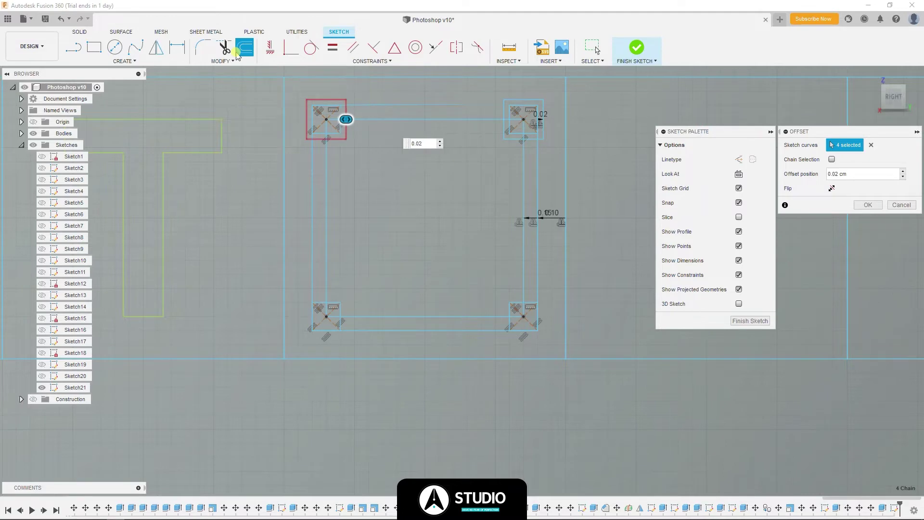
pyautogui.press('Return')
# - Offset the bottom-left and bottom-right corner squares by 0.02
pyautogui.moveTo(343, 362); pyautogui.dragTo(308, 298)
pyautogui.click(244, 47)
pyautogui.press('Return')
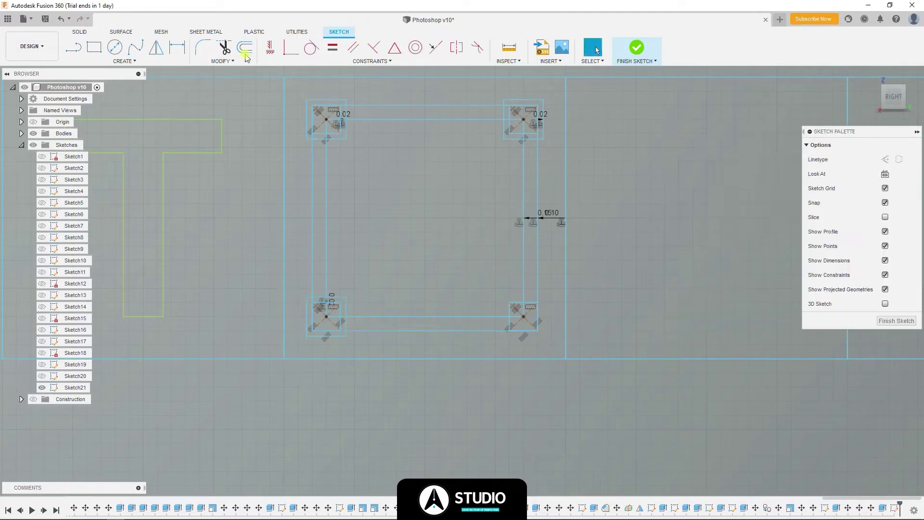
pyautogui.scroll(2, 507, 311)
pyautogui.click(248, 46)
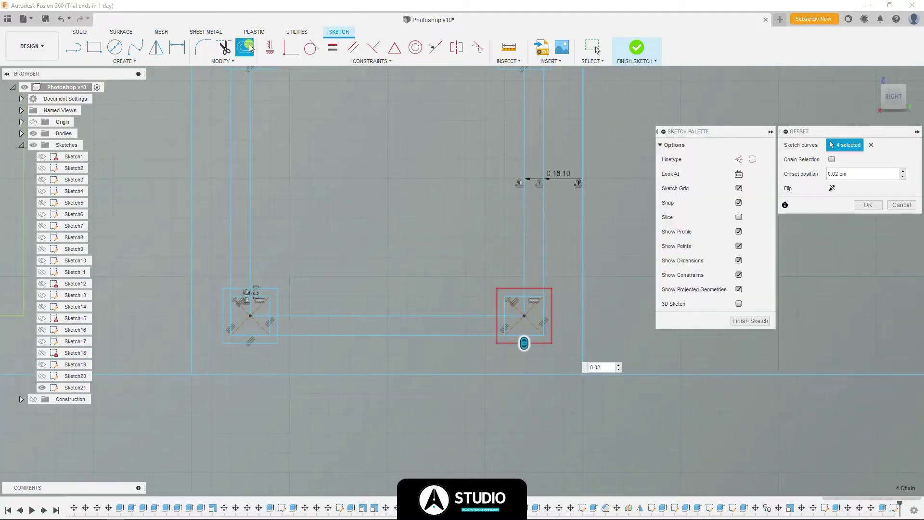
pyautogui.press('Return')
pyautogui.scroll(-5, 496, 361)
pyautogui.moveTo(645, 238); pyautogui.dragTo(347, 227, button='middle')
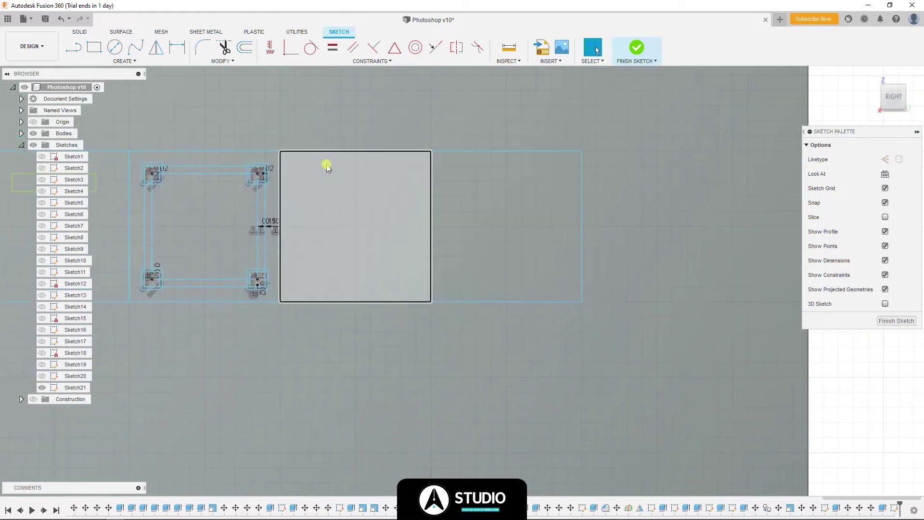
pyautogui.press('r')
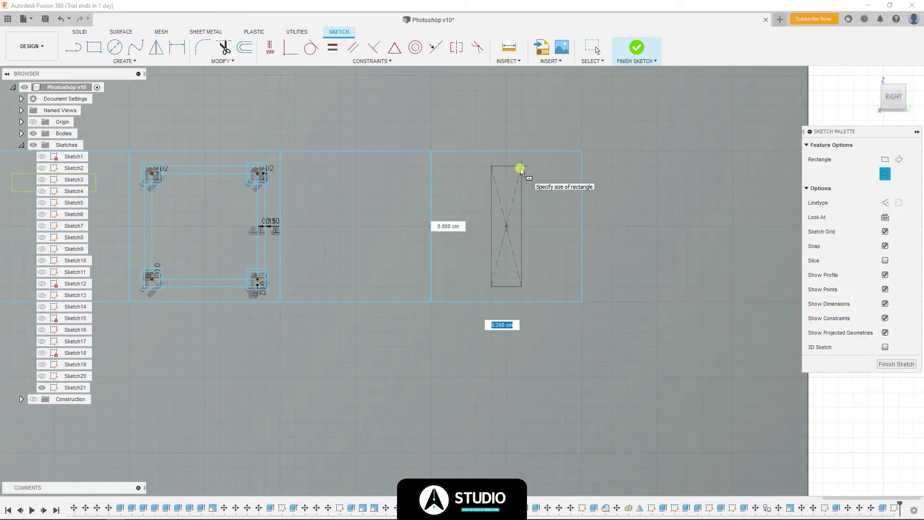
# - Place a 0.200 by 0.800 cm upright rectangle and a 0.20 cm circle on it
pyautogui.click(521, 171)
pyautogui.press('Escape')
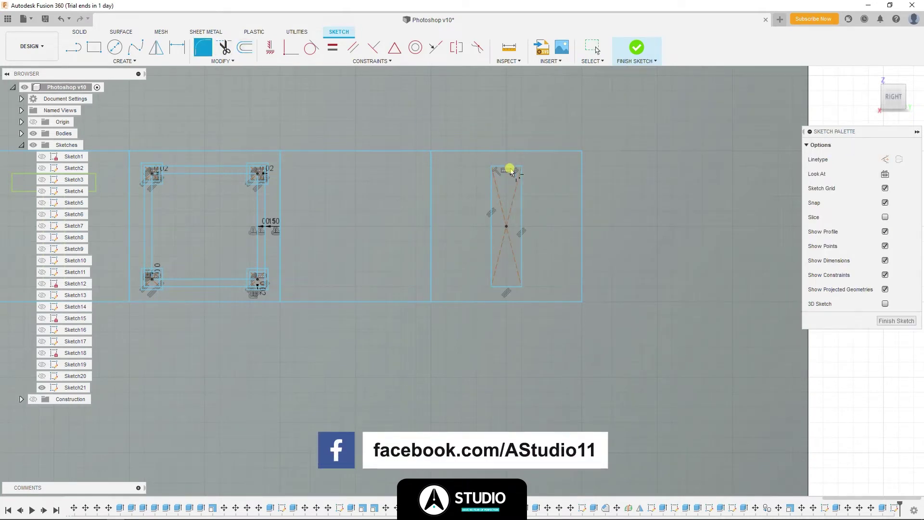
pyautogui.press('c')
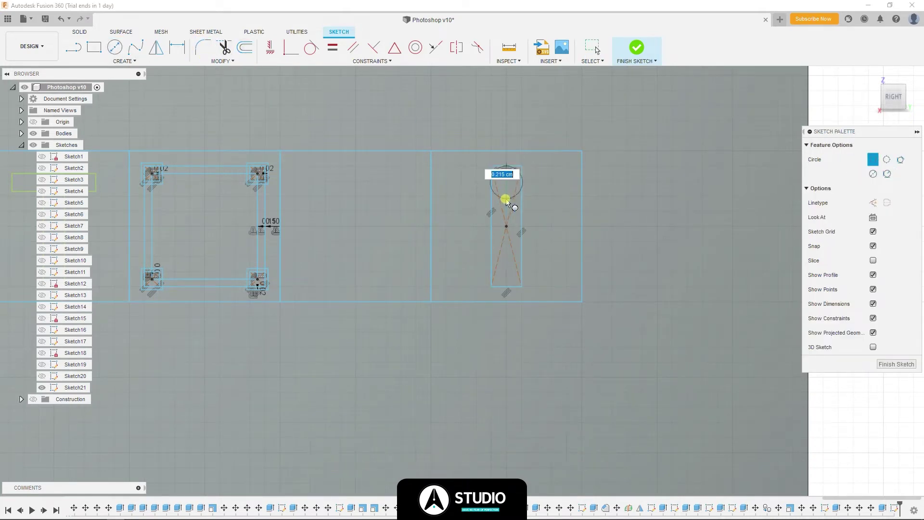
pyautogui.click(898, 171)
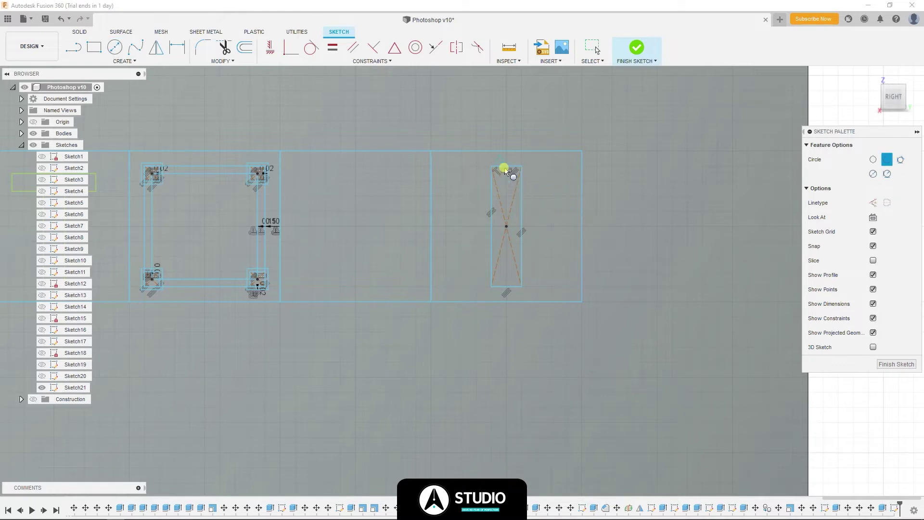
pyautogui.scroll(3, 510, 190)
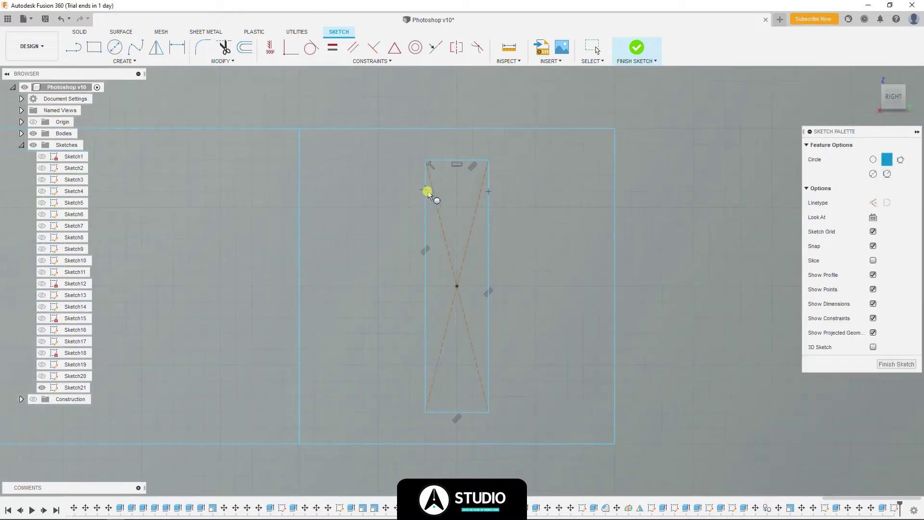
pyautogui.press('Escape')
pyautogui.scroll(3, 488, 191)
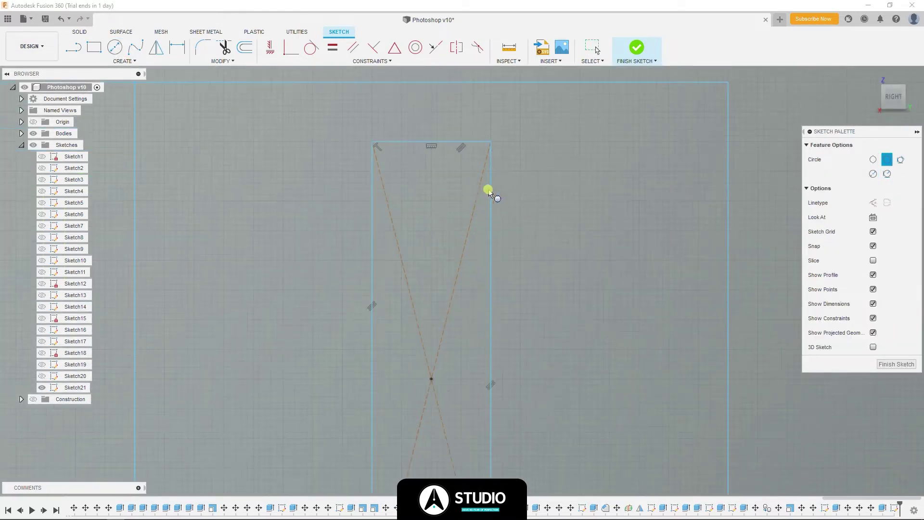
pyautogui.press('Return')
# - Copy the circle down to the rectangle's bottom end
pyautogui.click(442, 157)
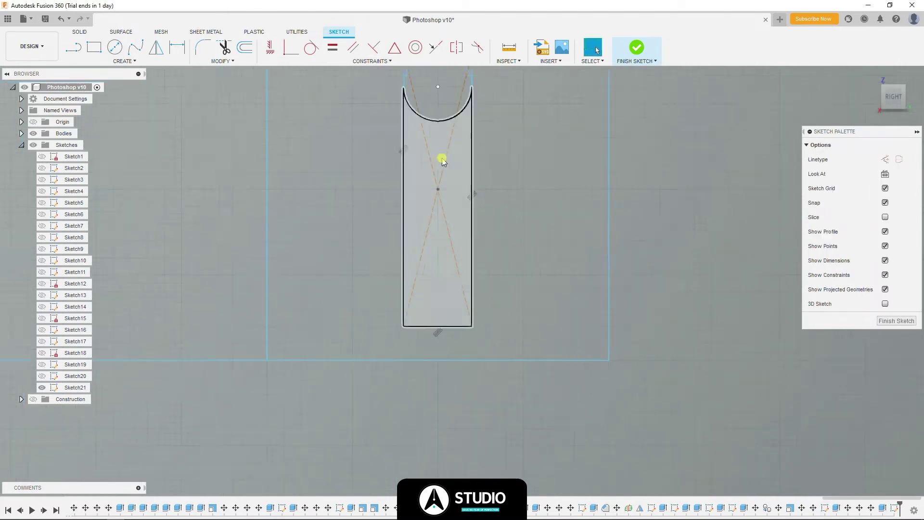
pyautogui.press('m')
pyautogui.click(825, 289)
pyautogui.moveTo(440, 182); pyautogui.dragTo(439, 337)
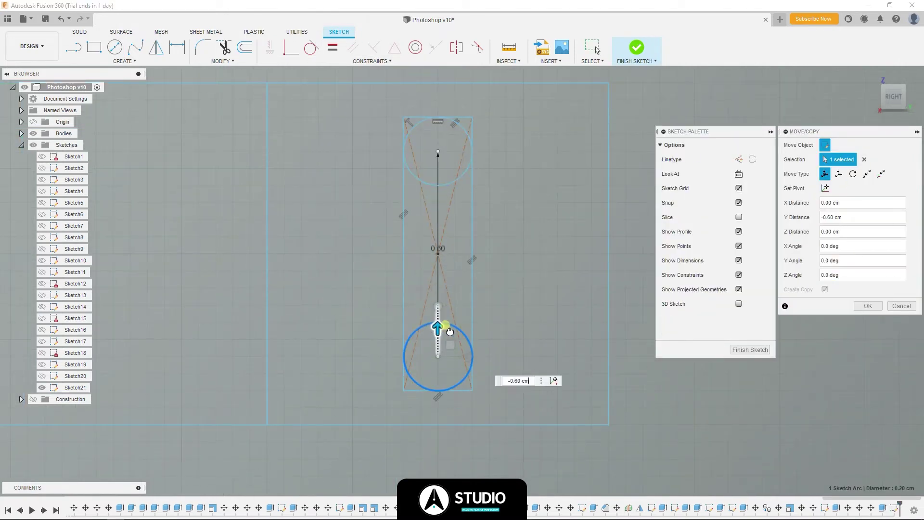
pyautogui.press('Return')
# - Trim the extra lines and arcs into a rounded slot and add a 0.30 circle at its top
pyautogui.click(422, 204)
pyautogui.scroll(2, 454, 137)
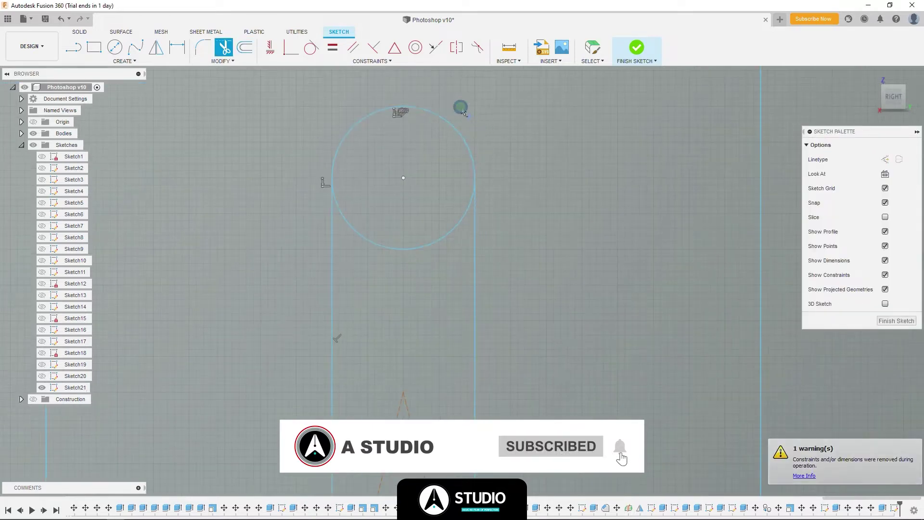
pyautogui.moveTo(460, 392); pyautogui.dragTo(442, 311, button='middle')
pyautogui.click(414, 362)
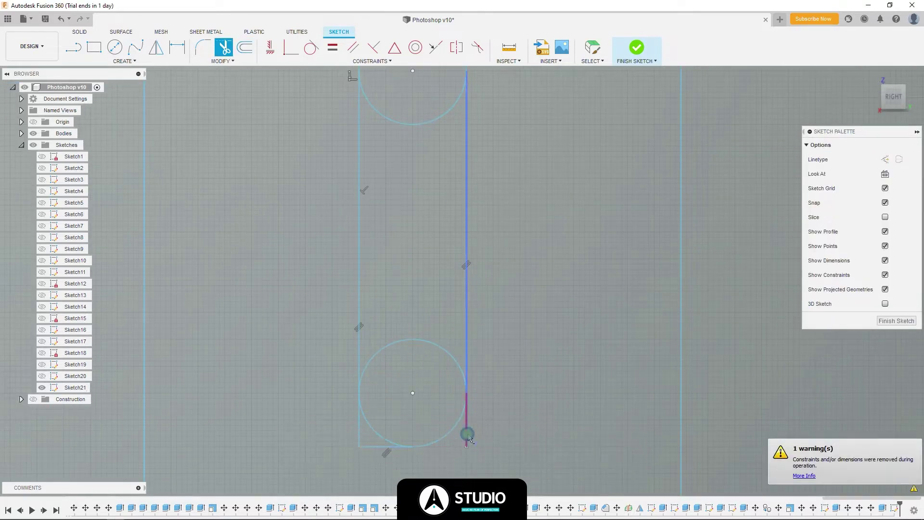
pyautogui.scroll(-3, 399, 278)
pyautogui.click(396, 382)
pyautogui.press('Escape')
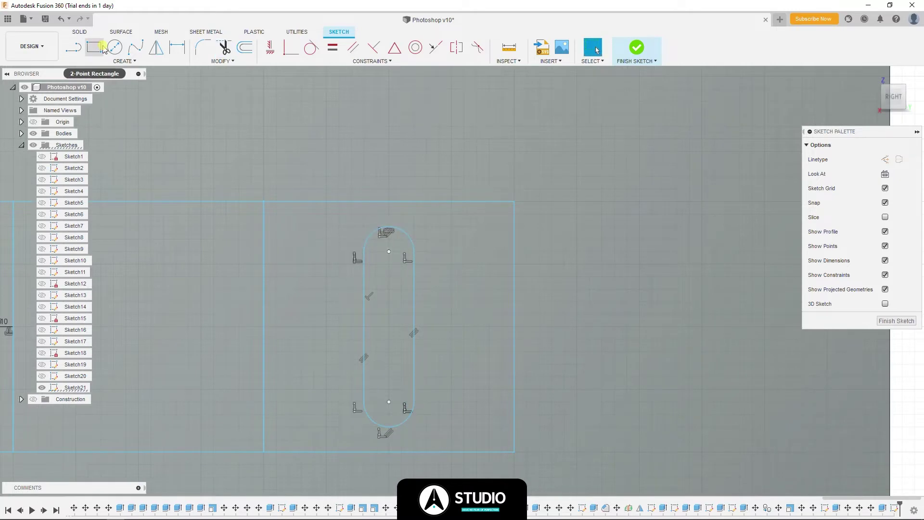
pyautogui.click(114, 48)
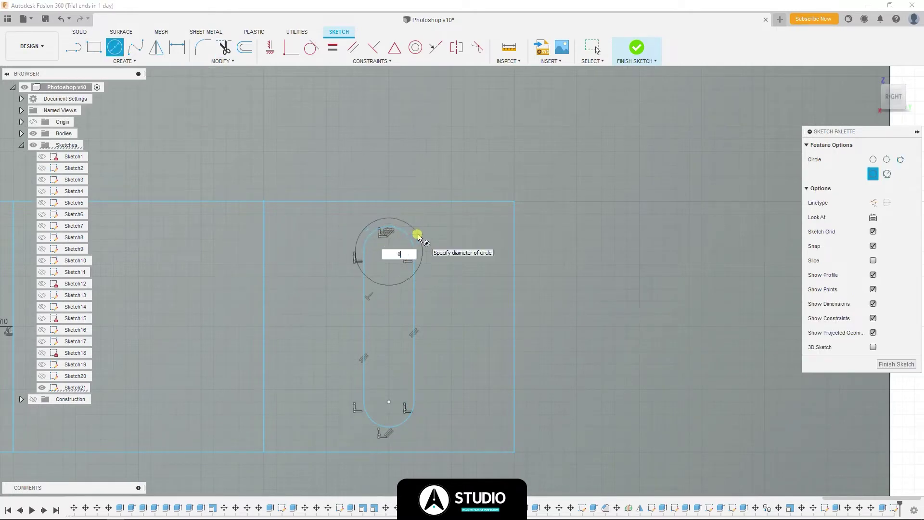
pyautogui.click(418, 235)
pyautogui.press('Escape')
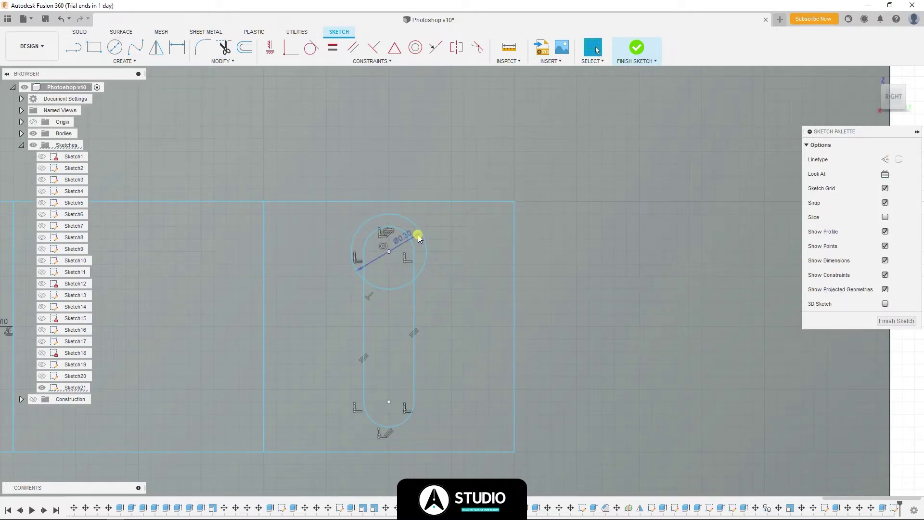
# - Attempt to offset the slot outline, cancel after it fails, and clear the selection
pyautogui.moveTo(290, 335); pyautogui.dragTo(472, 265, button='middle')
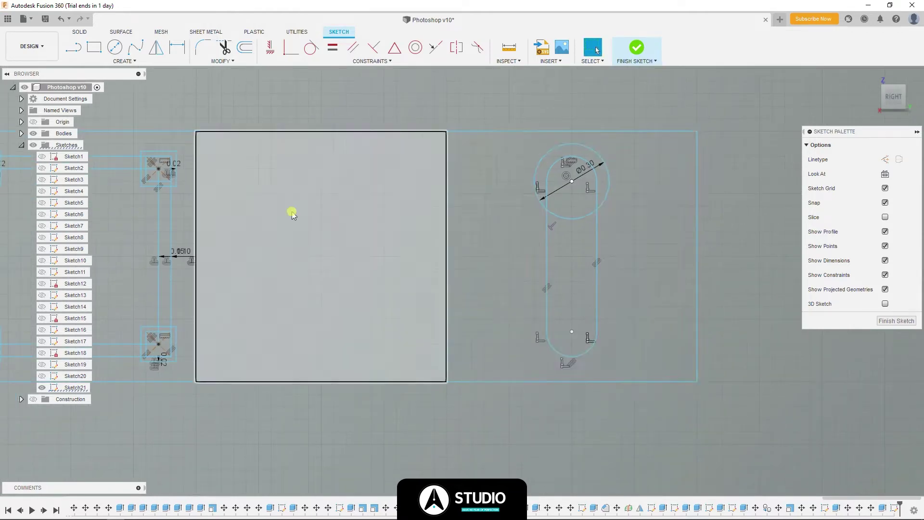
pyautogui.scroll(2, 577, 268)
pyautogui.click(615, 260)
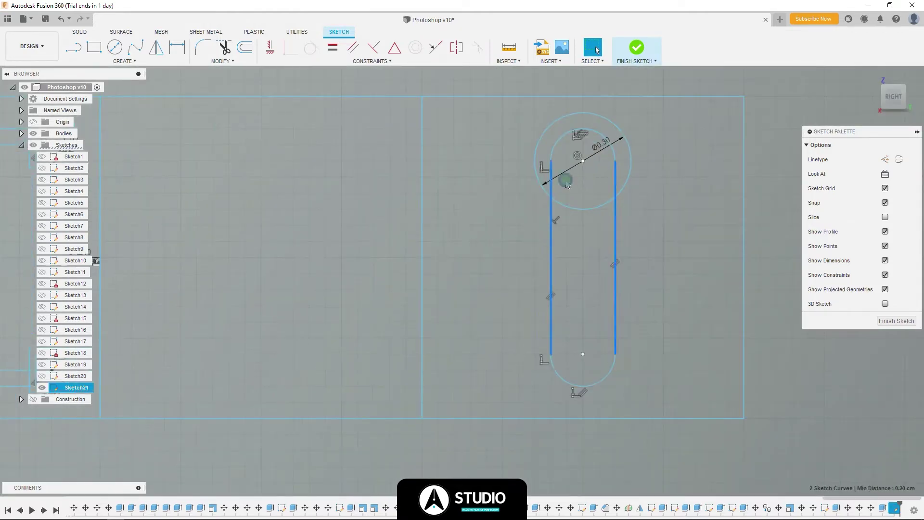
pyautogui.press('o')
pyautogui.press('Escape')
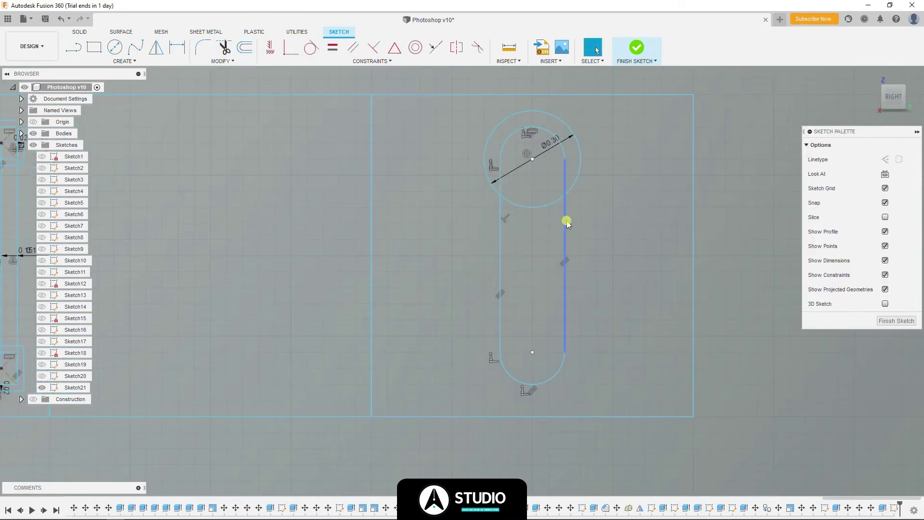
pyautogui.doubleClick(565, 158)
pyautogui.click(245, 47)
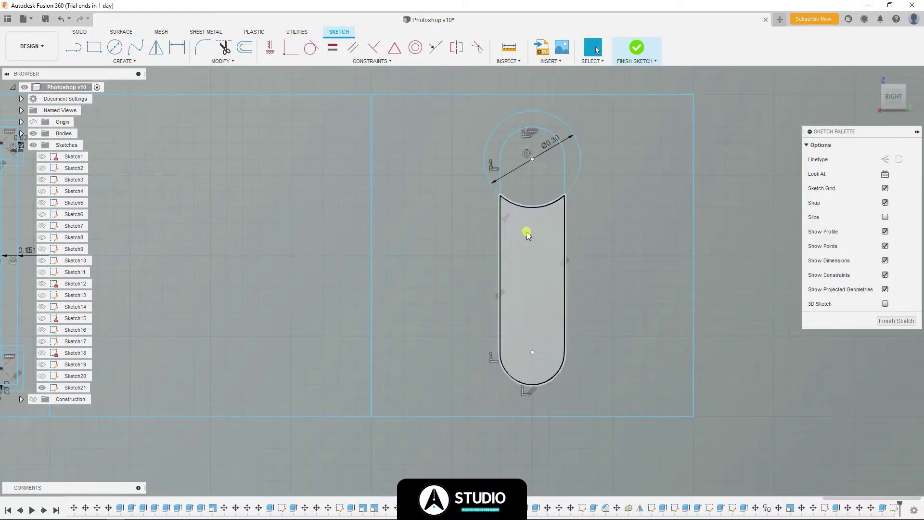
pyautogui.click(531, 260)
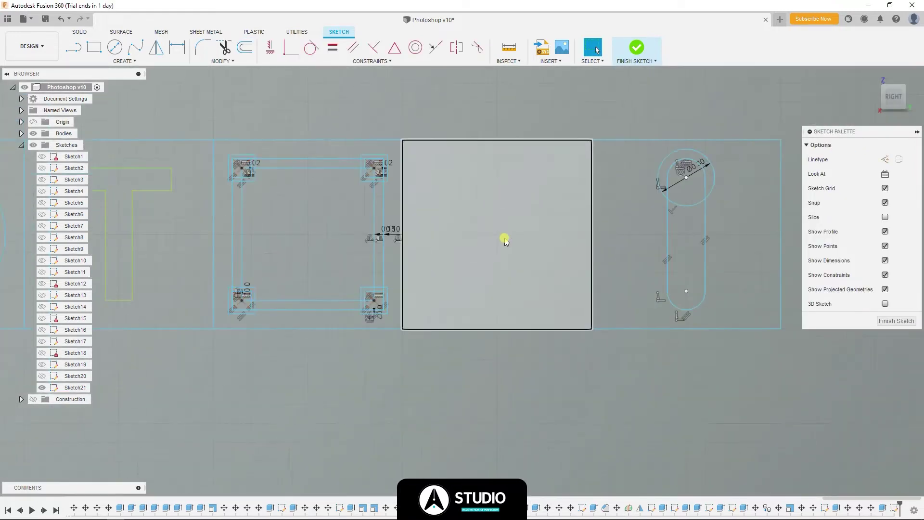
# - Draw the page rectangle, notch its top-right corner, and offset the notched outline
pyautogui.press('r')
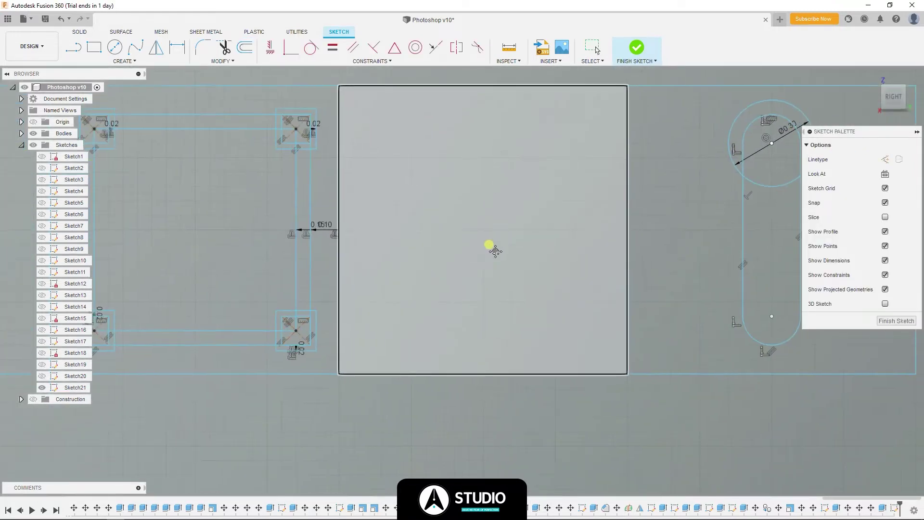
pyautogui.scroll(3, 522, 231)
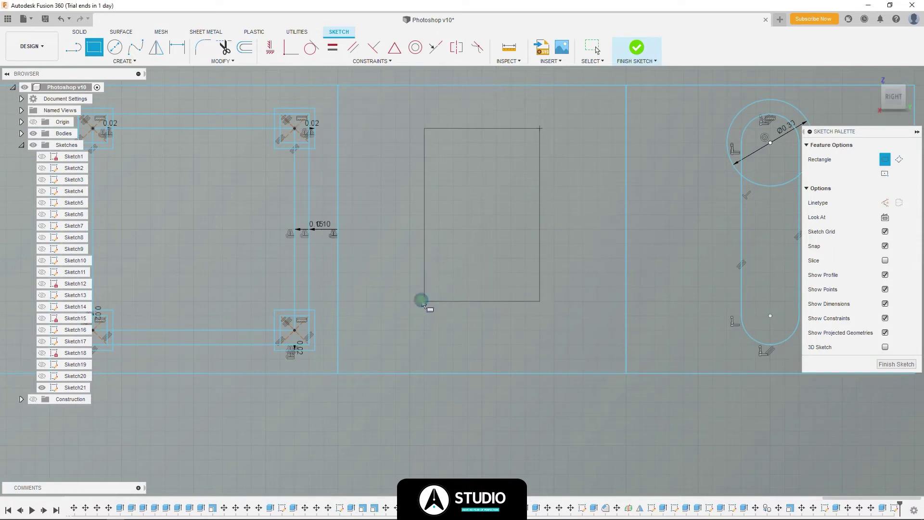
pyautogui.press('l')
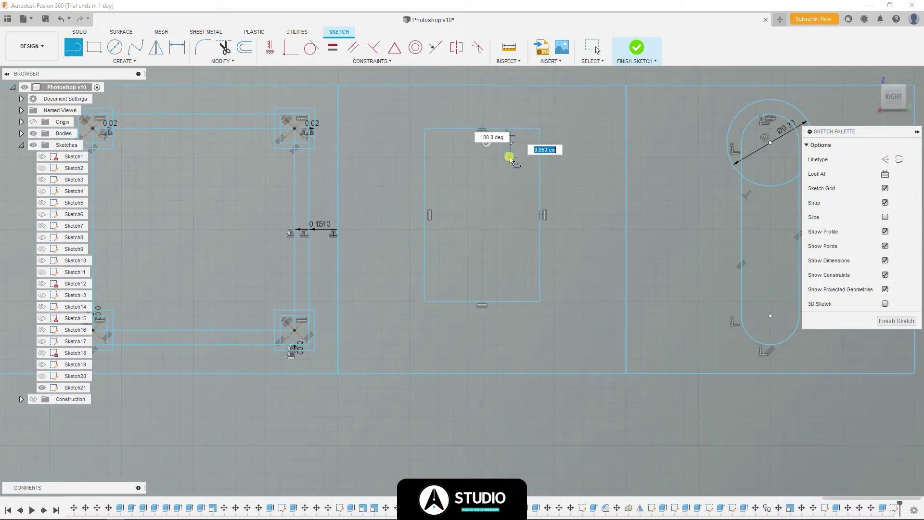
pyautogui.click(164, 52)
pyautogui.press('t')
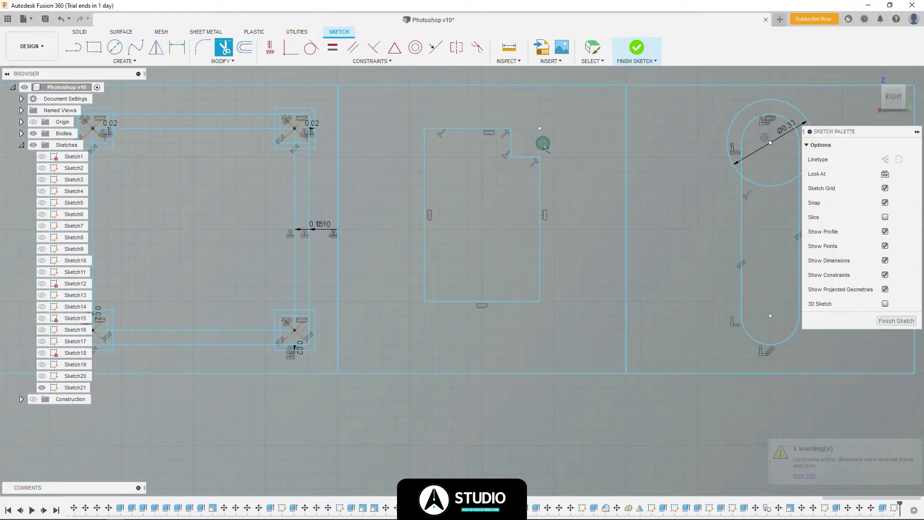
pyautogui.click(540, 145)
pyautogui.click(237, 49)
pyautogui.write('-0.05')
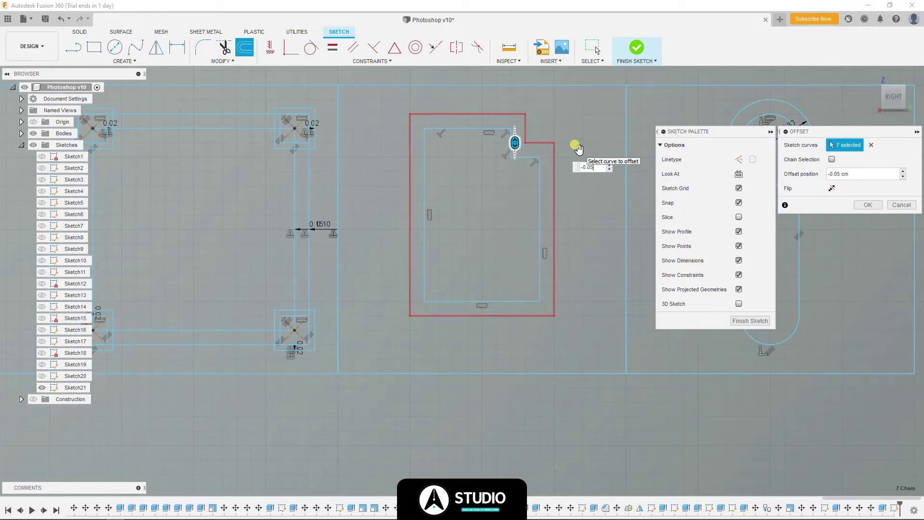
pyautogui.press('Return')
# - Add a small rectangle at the page's lower left, nudge it up, and offset it 0.1 cm inward
pyautogui.click(91, 48)
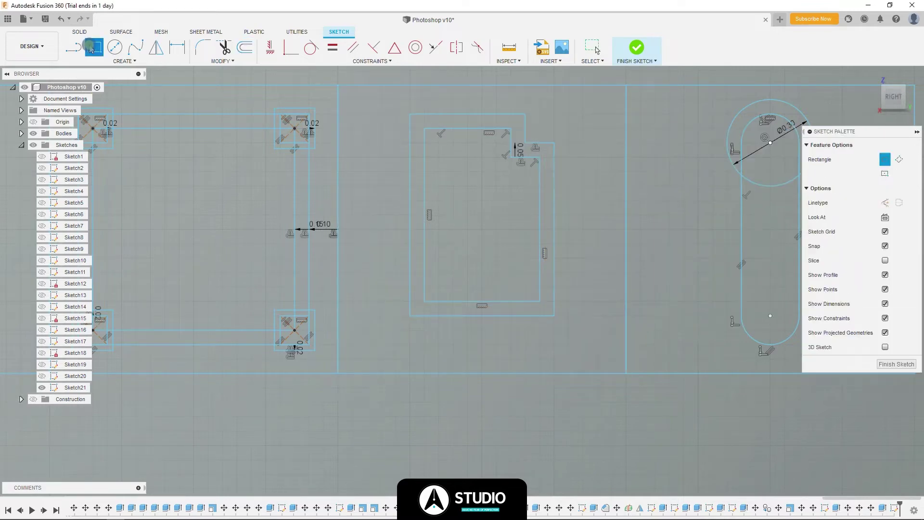
pyautogui.click(454, 264)
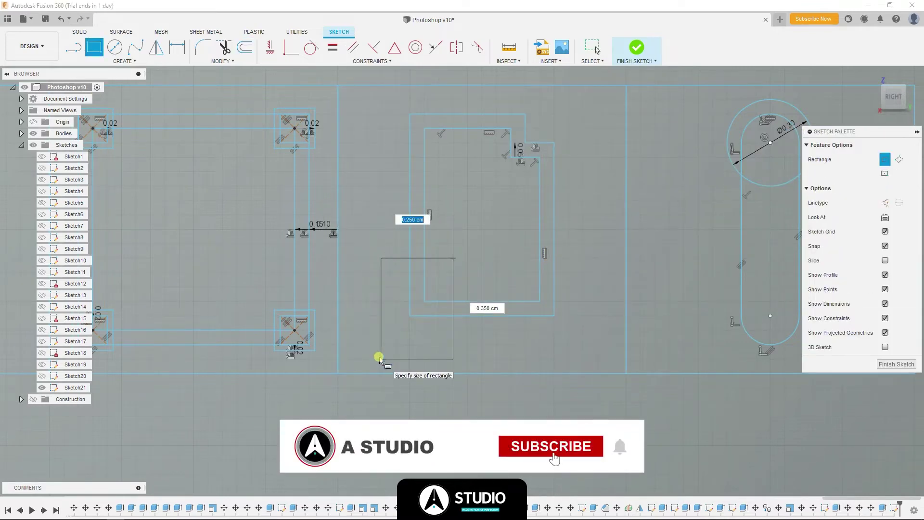
pyautogui.press('Escape')
pyautogui.moveTo(452, 255); pyautogui.dragTo(383, 382)
pyautogui.press('m')
pyautogui.moveTo(412, 324); pyautogui.dragTo(413, 309)
pyautogui.press('Return')
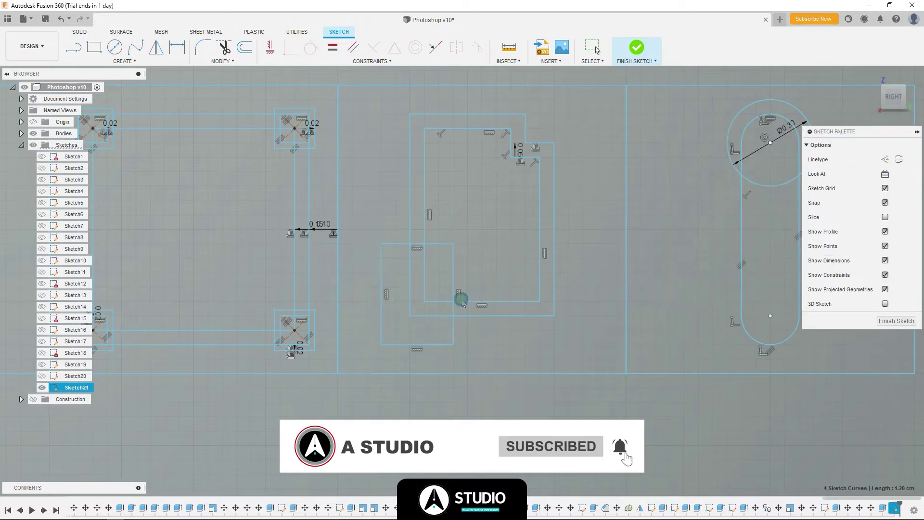
pyautogui.press('o')
pyautogui.click(416, 235)
pyautogui.write('0.03')
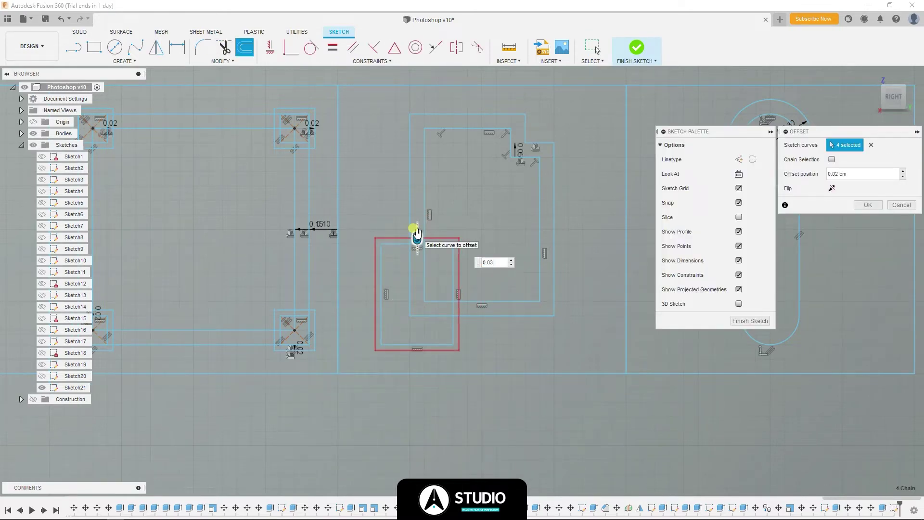
pyautogui.press('Return')
# - Trim the overlapping segment and draw a 0.100 cm square at the notch corner
pyautogui.scroll(-3, 414, 251)
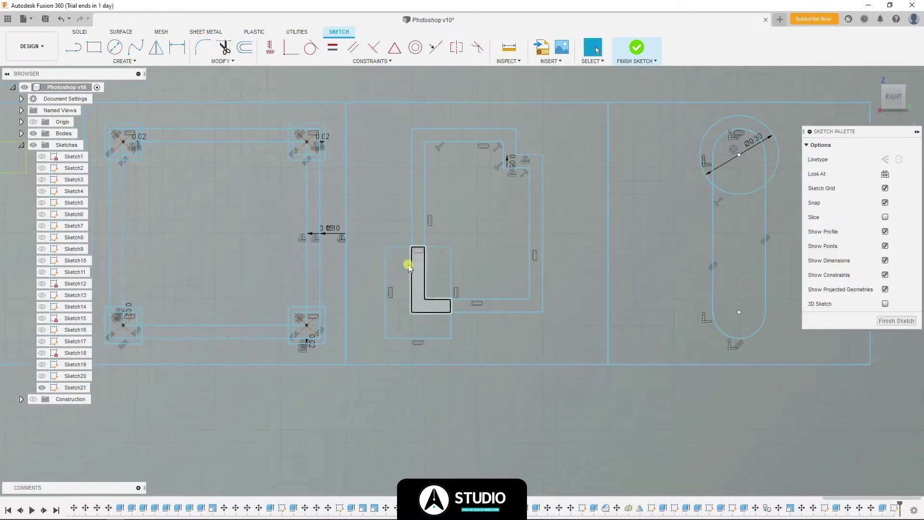
pyautogui.scroll(6, 511, 418)
pyautogui.press('t')
pyautogui.click(510, 423)
pyautogui.press('Escape')
pyautogui.scroll(-2, 511, 279)
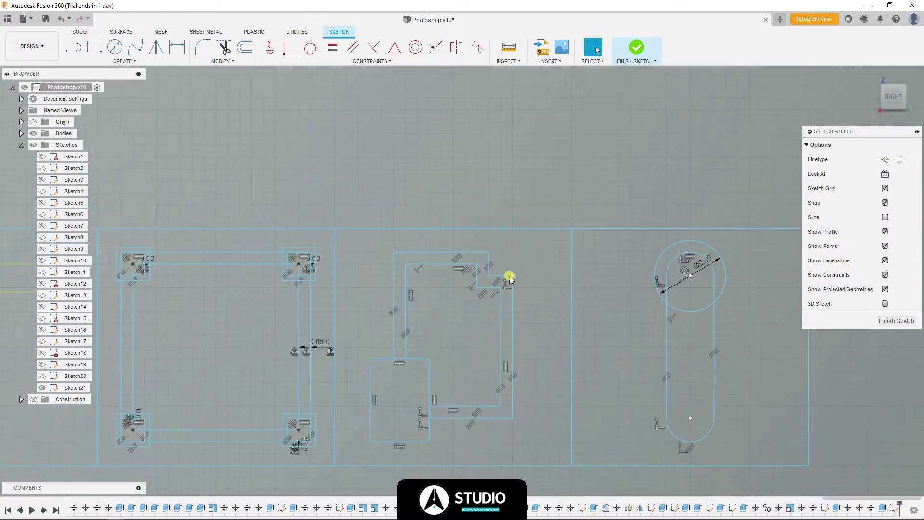
pyautogui.scroll(3, 494, 287)
pyautogui.press('r')
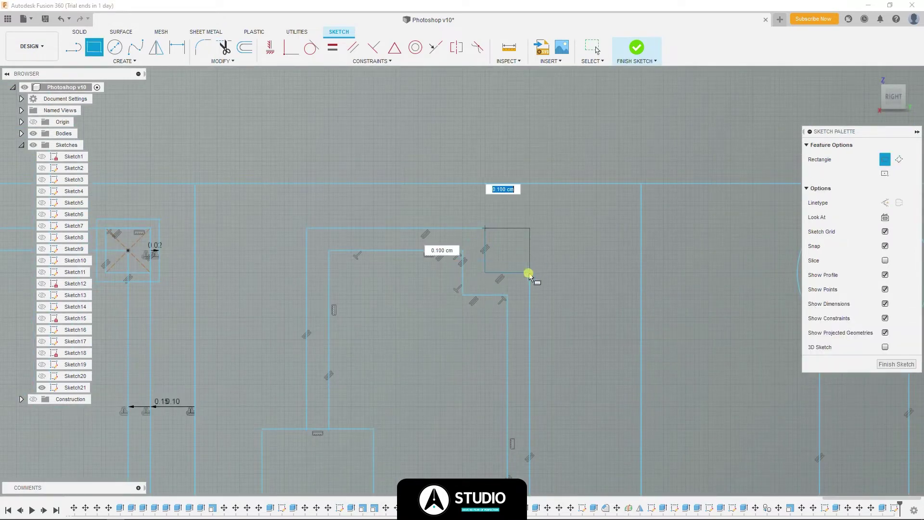
pyautogui.press('Escape')
pyautogui.scroll(-3, 525, 231)
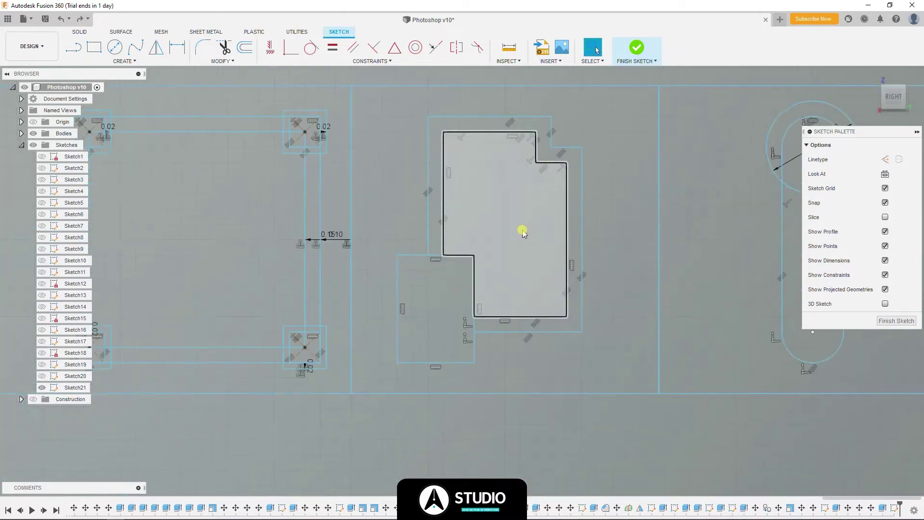
pyautogui.scroll(-3, 599, 200)
pyautogui.scroll(4, 407, 211)
pyautogui.scroll(-1, 361, 295)
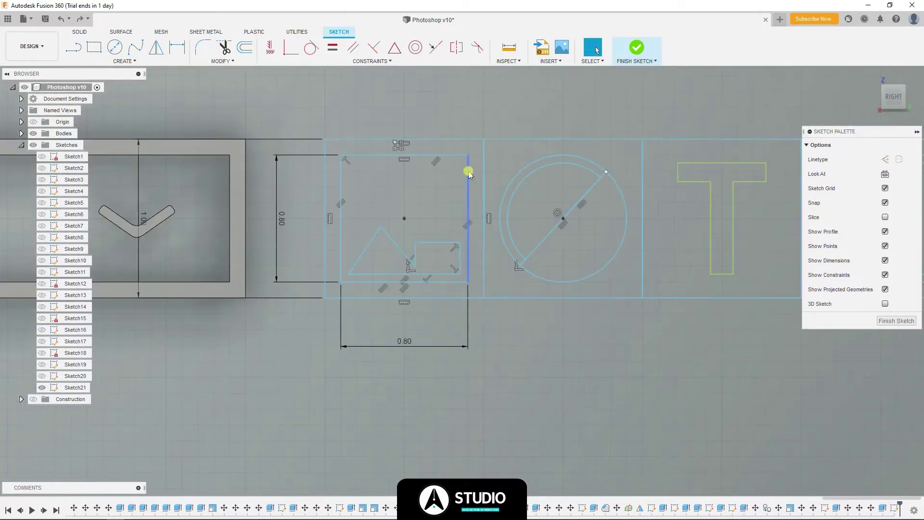
# - Offset the image icon's square outline inward by about 0.049 cm
pyautogui.moveTo(396, 169)
pyautogui.mouseDown(button='middle')
pyautogui.moveTo(220, 192)
pyautogui.moveTo(586, 196)
pyautogui.mouseUp(button='middle')
pyautogui.doubleClick(395, 152)
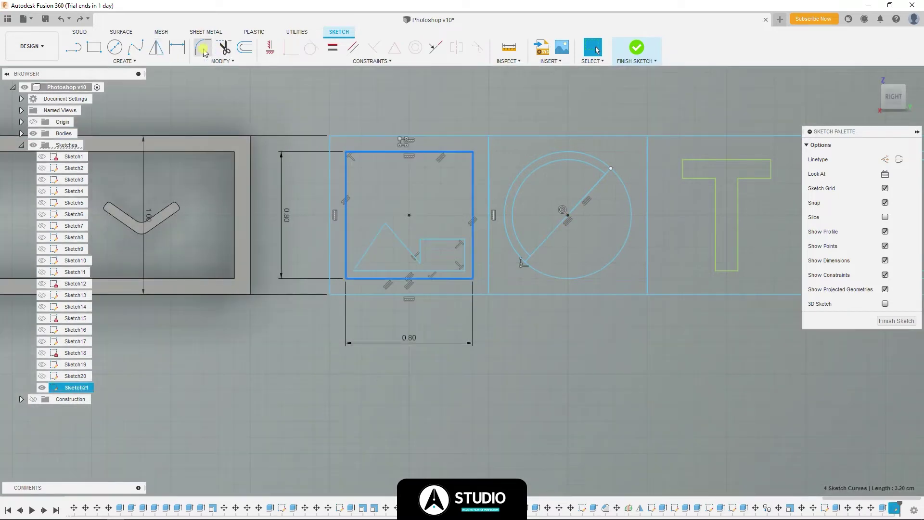
pyautogui.click(245, 47)
pyautogui.moveTo(355, 212); pyautogui.dragTo(353, 215)
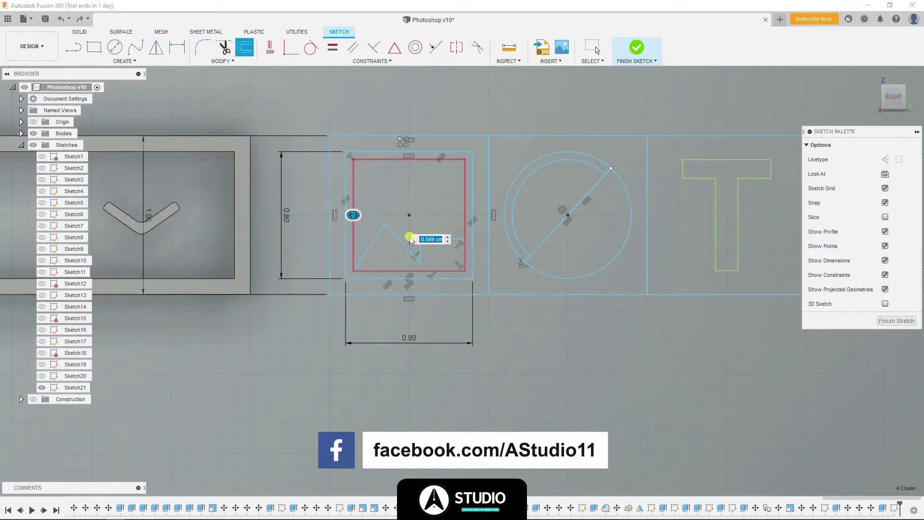
pyautogui.press('m')
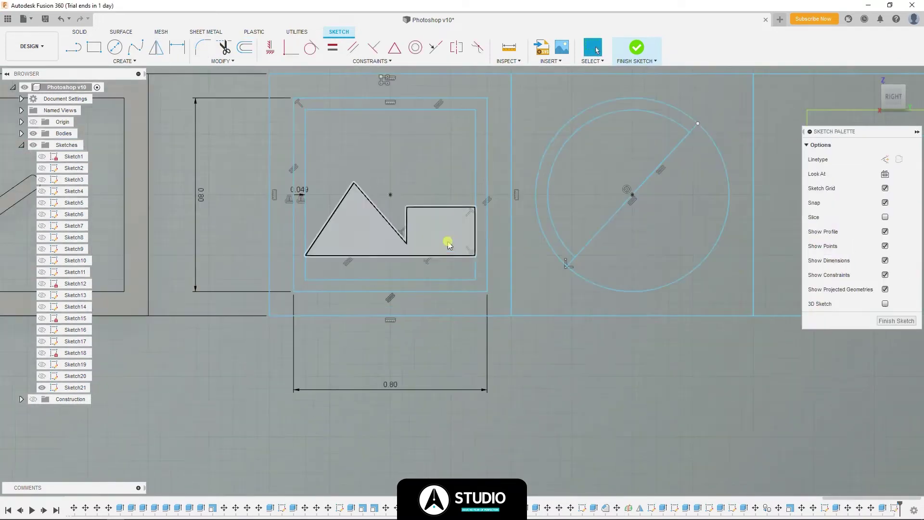
# - Adjust the mountain picture's lines, then select the frame and picture profiles for extrusion
pyautogui.click(475, 231)
pyautogui.press('m')
pyautogui.click(883, 308)
pyautogui.press('m')
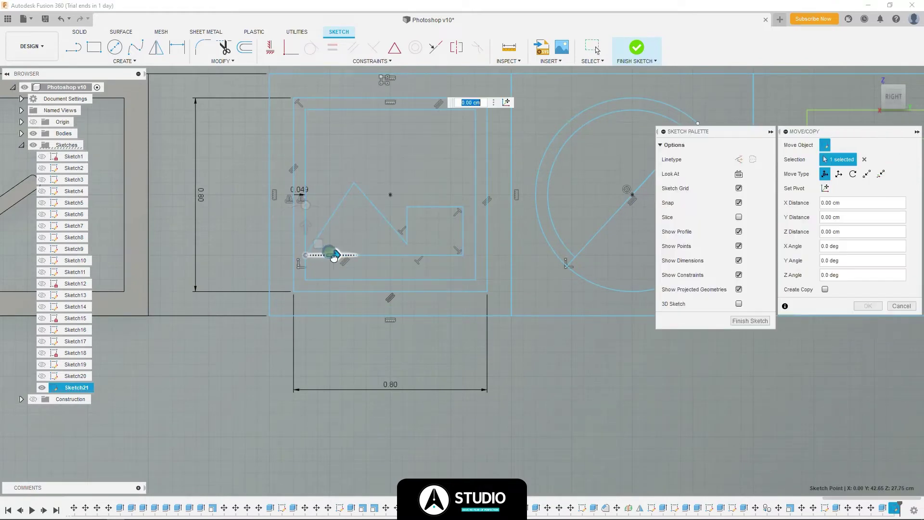
pyautogui.press('Escape')
pyautogui.press('m')
pyautogui.click(407, 224)
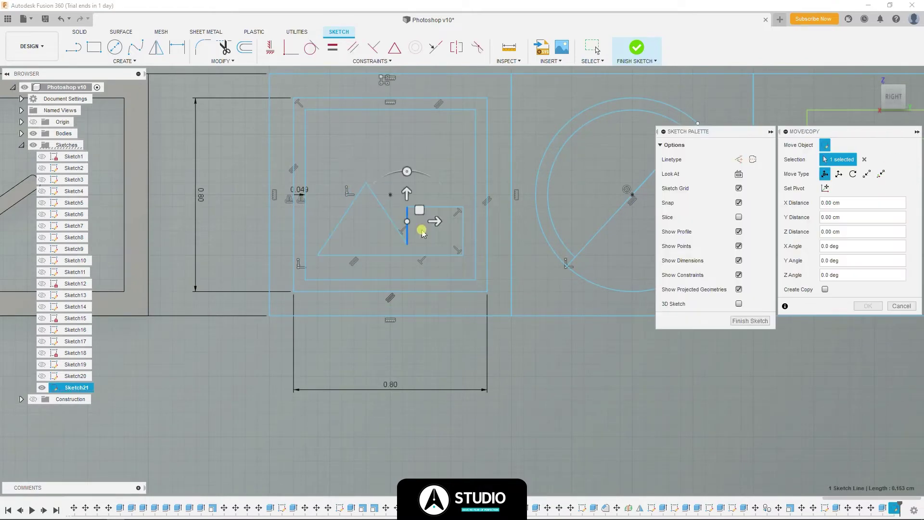
pyautogui.click(421, 260)
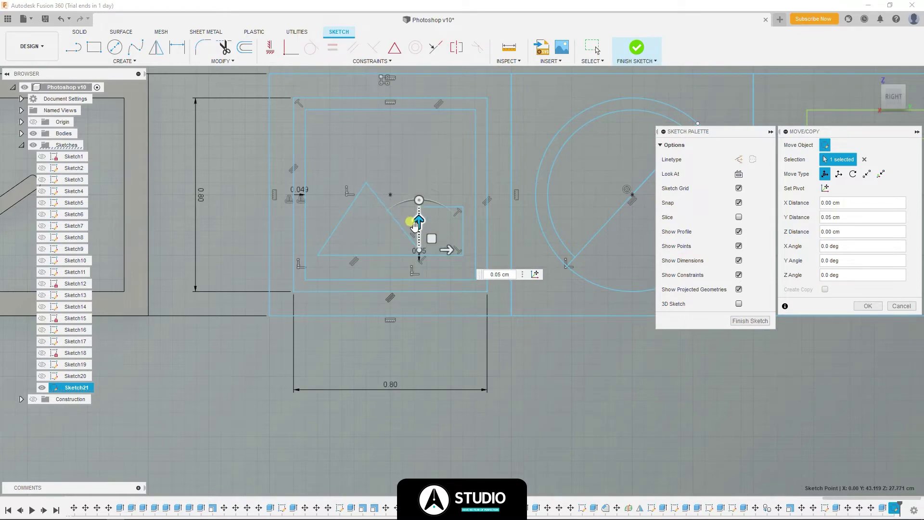
pyautogui.press('Return')
pyautogui.scroll(-3, 453, 232)
pyautogui.click(474, 241)
# - Extrude the image icon frame and the T profile into solids
pyautogui.press('e')
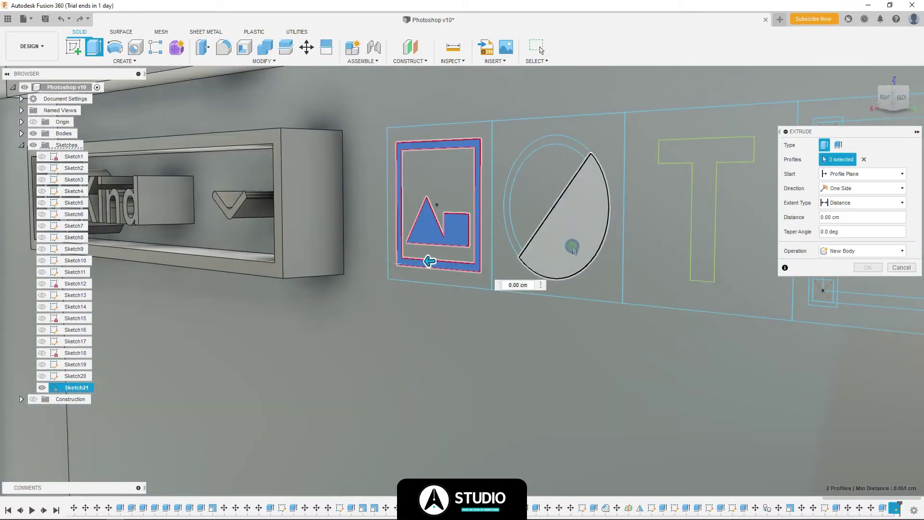
pyautogui.hotkey('ctrl', 'z')
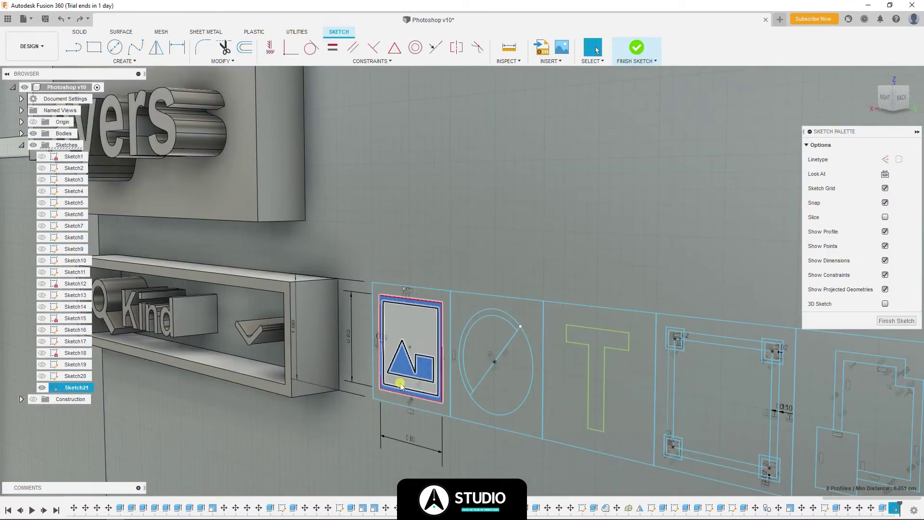
pyautogui.press('e')
pyautogui.click(870, 264)
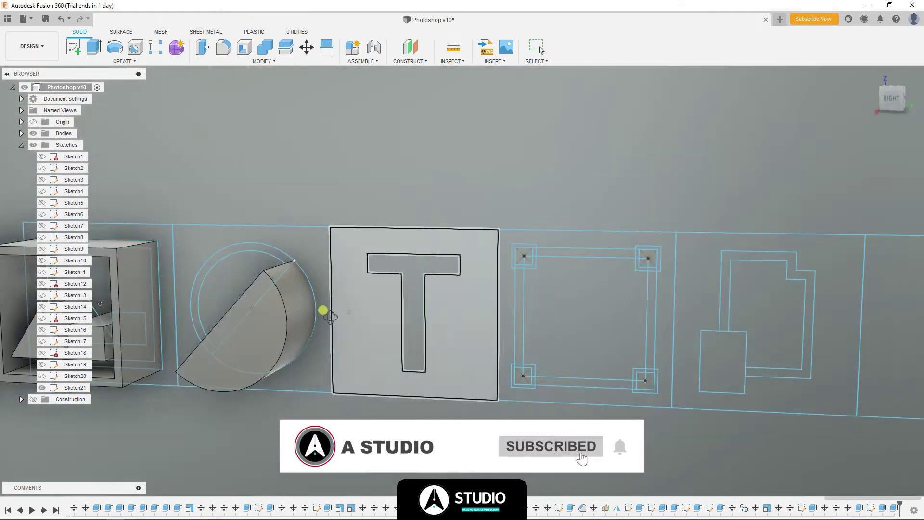
pyautogui.click(547, 274)
pyautogui.press('e')
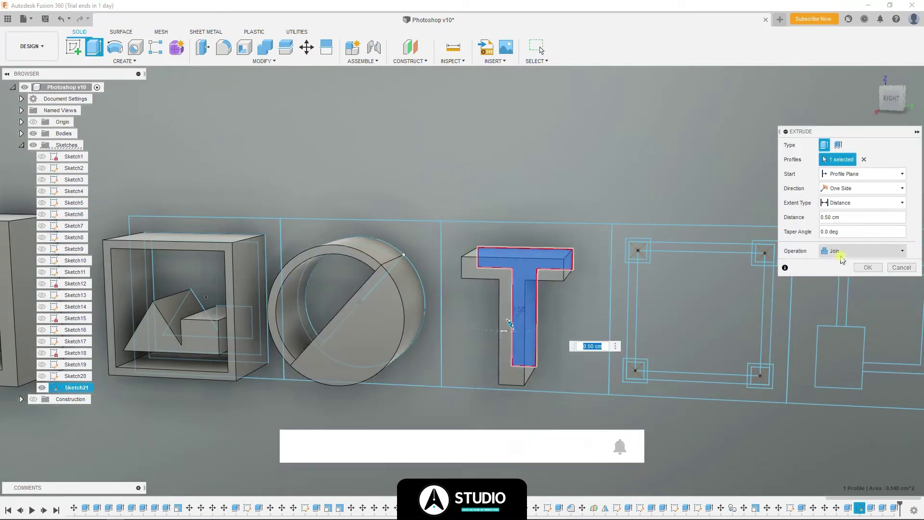
pyautogui.click(868, 267)
# - Extrude the page icon's small rectangle and its page-shaped profile with a changed combine operation
pyautogui.moveTo(842, 313); pyautogui.dragTo(564, 288, button='middle')
pyautogui.click(566, 332)
pyautogui.press('e')
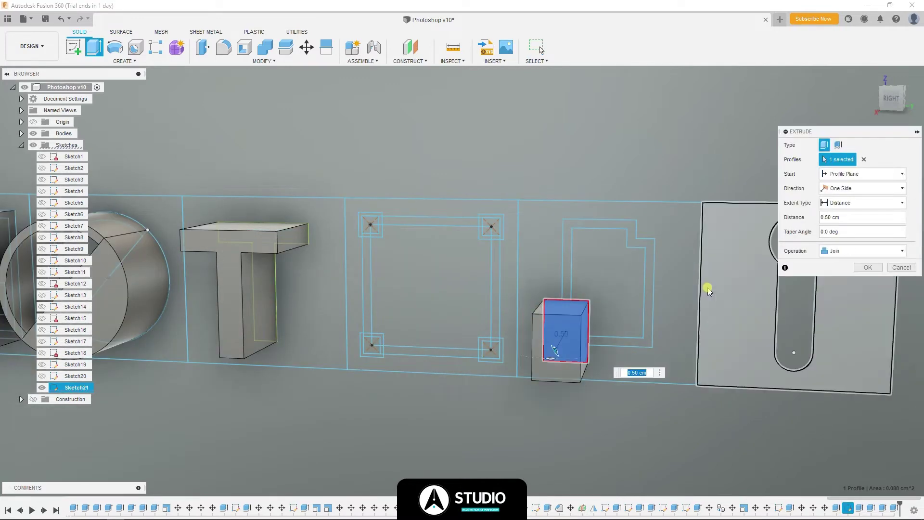
pyautogui.press('Return')
pyautogui.click(648, 288)
pyautogui.press('e')
pyautogui.click(861, 251)
pyautogui.click(843, 295)
pyautogui.moveTo(842, 295)
pyautogui.keyDown('shift'); pyautogui.mouseDown(button='middle')
pyautogui.moveTo(693, 303)
pyautogui.moveTo(763, 299)
pyautogui.mouseUp(button='middle'); pyautogui.keyUp('shift')
# - Extrude the pill-shaped profiles into a solid
pyautogui.click(794, 333)
pyautogui.press('e')
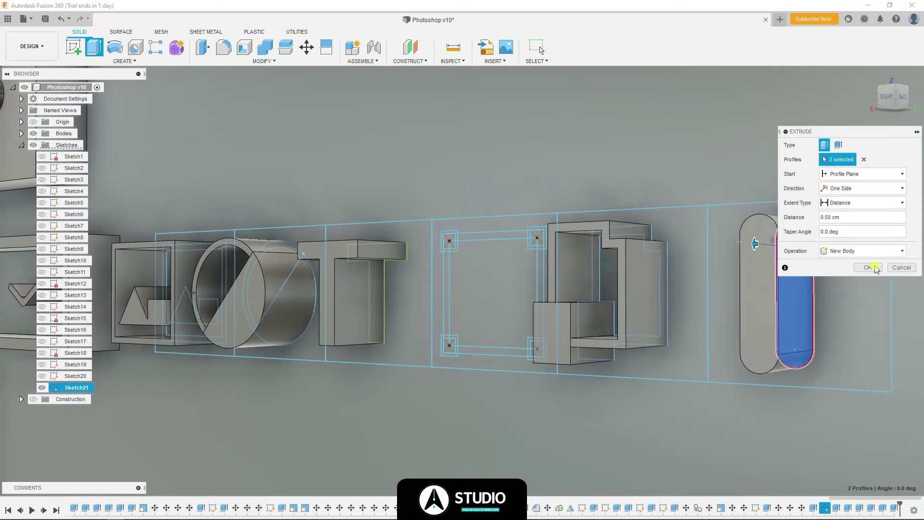
pyautogui.click(870, 267)
pyautogui.keyDown('shift'); pyautogui.moveTo(869, 269); pyautogui.dragTo(707, 306, button='middle'); pyautogui.keyUp('shift')
# - Sketch on the pill's front face, offset its outline -0.2 cm, and cut the inner area 0.5 cm deep
pyautogui.click(798, 260)
pyautogui.click(73, 47)
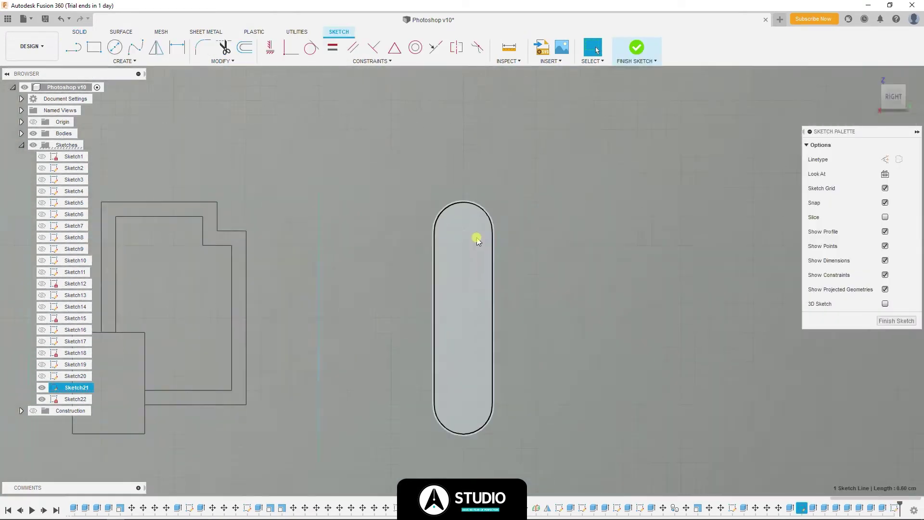
pyautogui.click(483, 227)
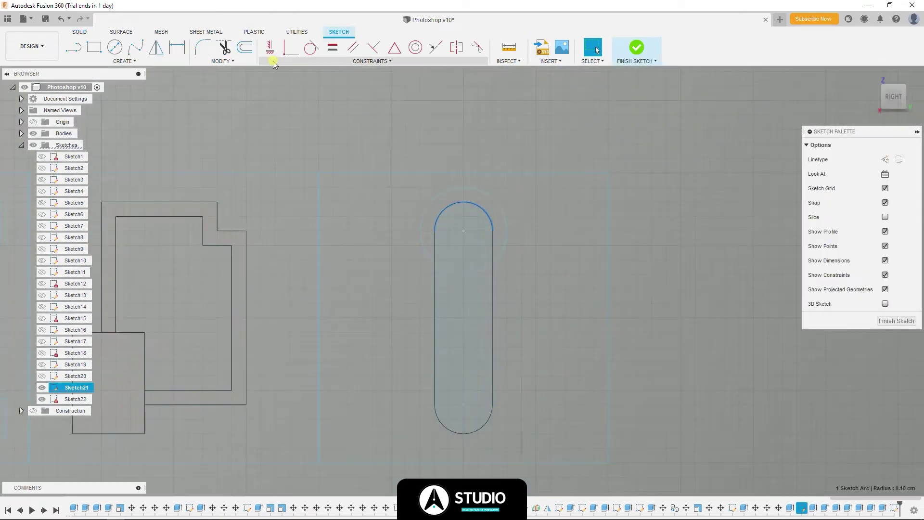
pyautogui.press('o')
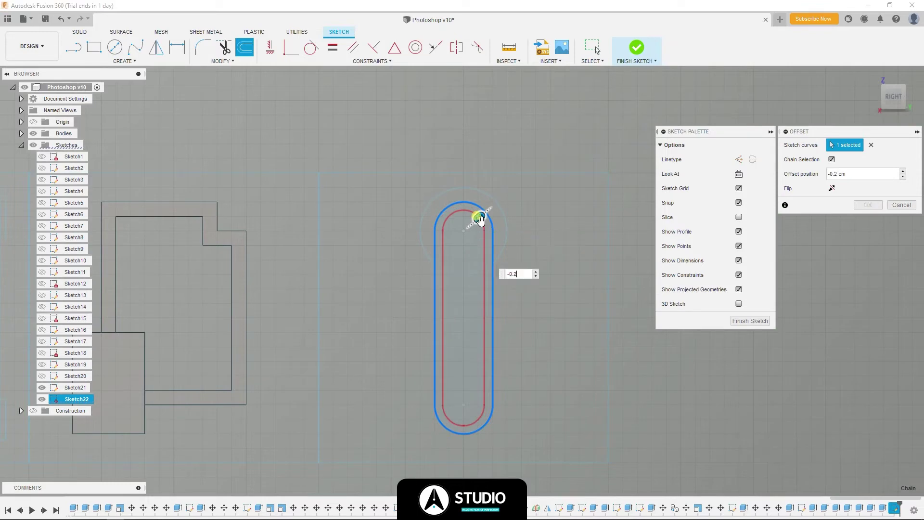
pyautogui.press('Return')
pyautogui.press('e')
pyautogui.click(465, 308)
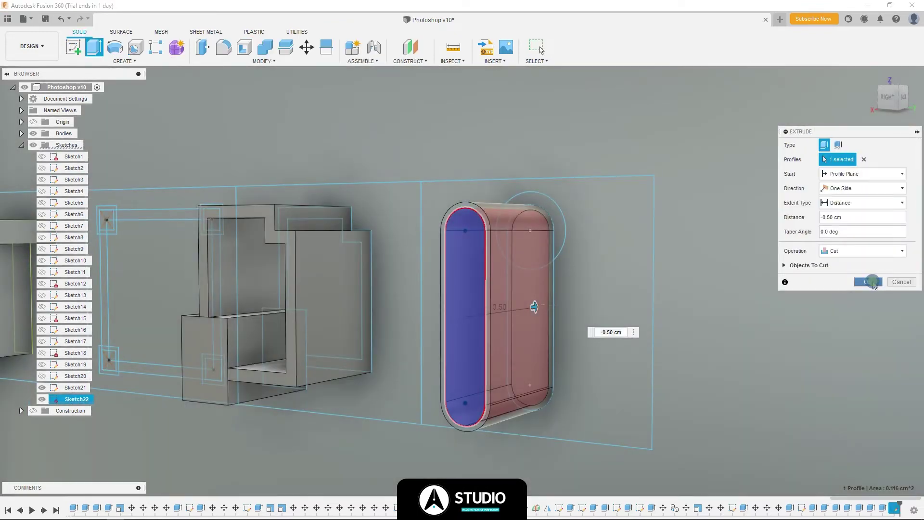
pyautogui.click(873, 283)
# - Extrude the circle at the pill's top as a new cylinder body
pyautogui.keyDown('shift'); pyautogui.moveTo(473, 252); pyautogui.dragTo(501, 248, button='middle'); pyautogui.keyUp('shift')
pyautogui.click(502, 248)
pyautogui.press('e')
pyautogui.click(838, 252)
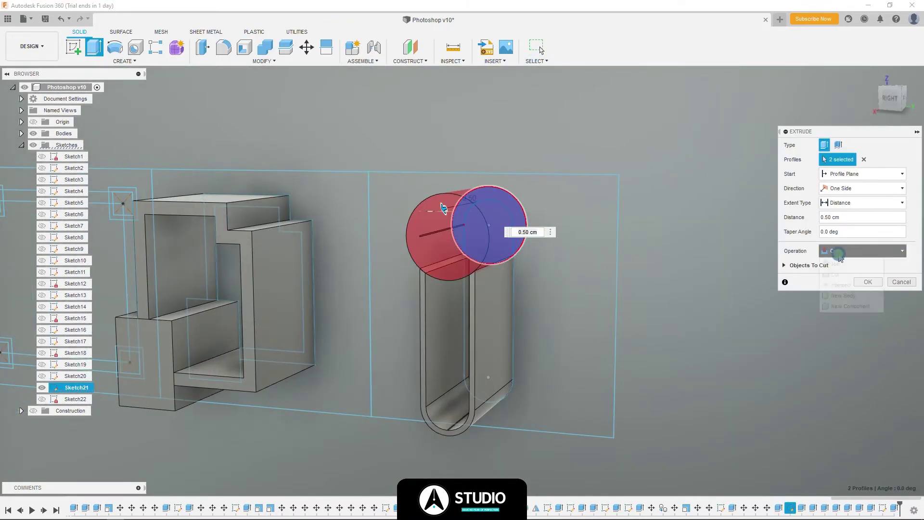
pyautogui.click(844, 296)
pyautogui.moveTo(439, 206); pyautogui.dragTo(437, 209)
pyautogui.press('Return')
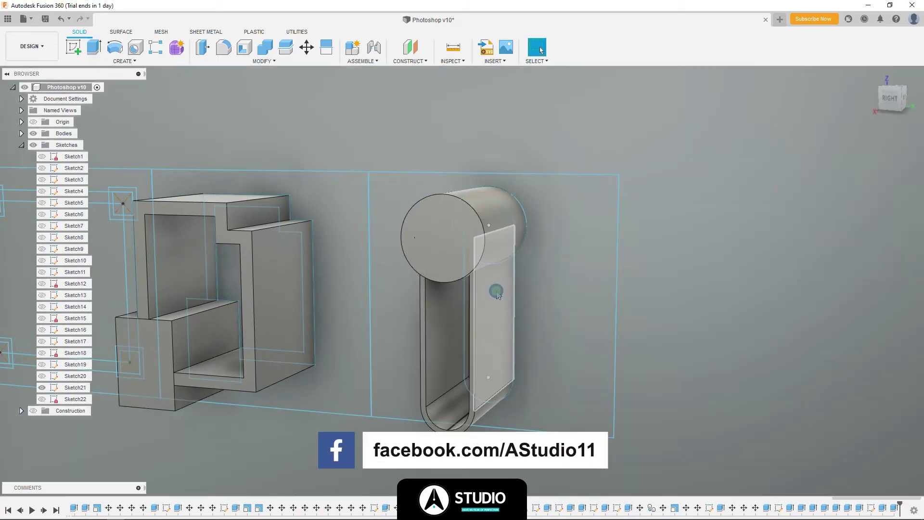
pyautogui.scroll(-5, 479, 361)
pyautogui.moveTo(479, 361)
pyautogui.keyDown('shift'); pyautogui.mouseDown(button='middle')
pyautogui.moveTo(413, 351)
pyautogui.moveTo(558, 514)
pyautogui.mouseUp(button='middle'); pyautogui.keyUp('shift')
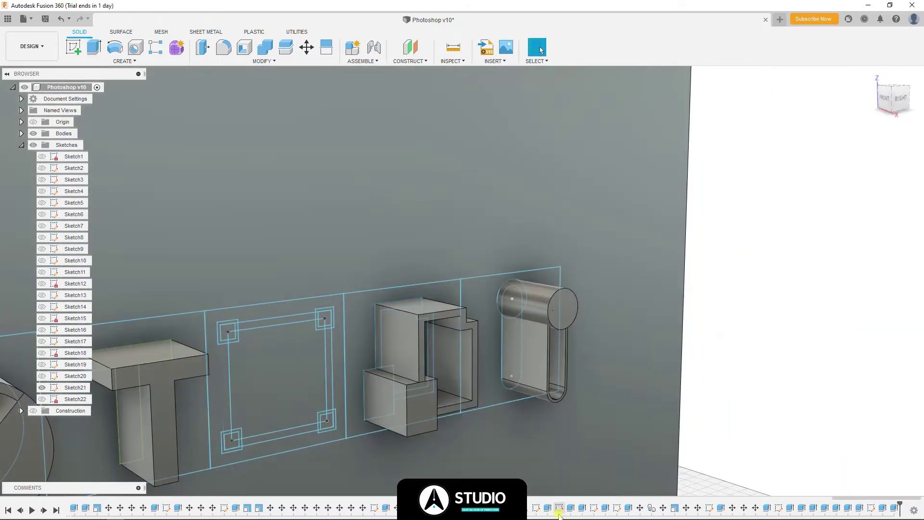
# - Select the square frame's bars and corner pieces and extrude them into solid bars
pyautogui.keyDown('shift'); pyautogui.moveTo(571, 317); pyautogui.dragTo(449, 320, button='middle'); pyautogui.keyUp('shift')
pyautogui.scroll(-5, 532, 295)
pyautogui.scroll(5, 553, 295)
pyautogui.click(552, 295)
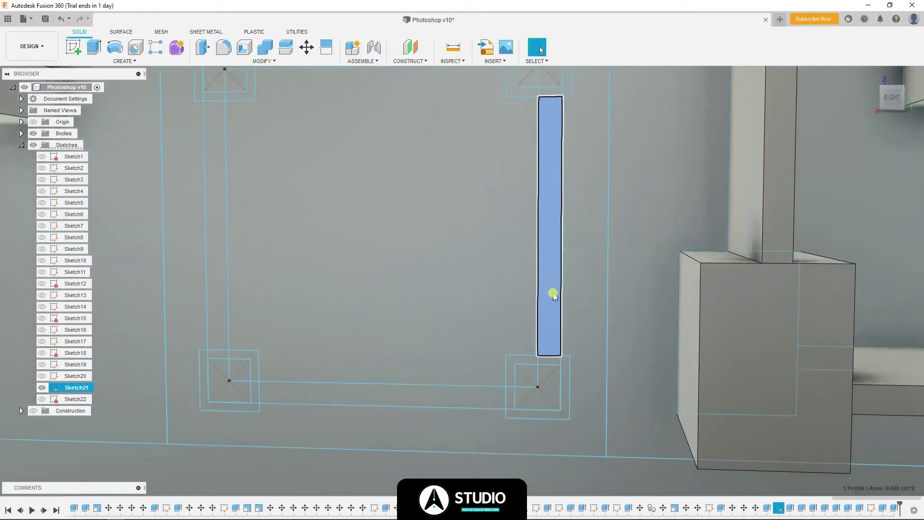
pyautogui.keyDown('ctrl'); pyautogui.click(537, 388); pyautogui.keyUp('ctrl')
pyautogui.keyDown('ctrl'); pyautogui.click(271, 398); pyautogui.keyUp('ctrl')
pyautogui.keyDown('ctrl'); pyautogui.click(213, 330); pyautogui.keyUp('ctrl')
pyautogui.scroll(3, 221, 352)
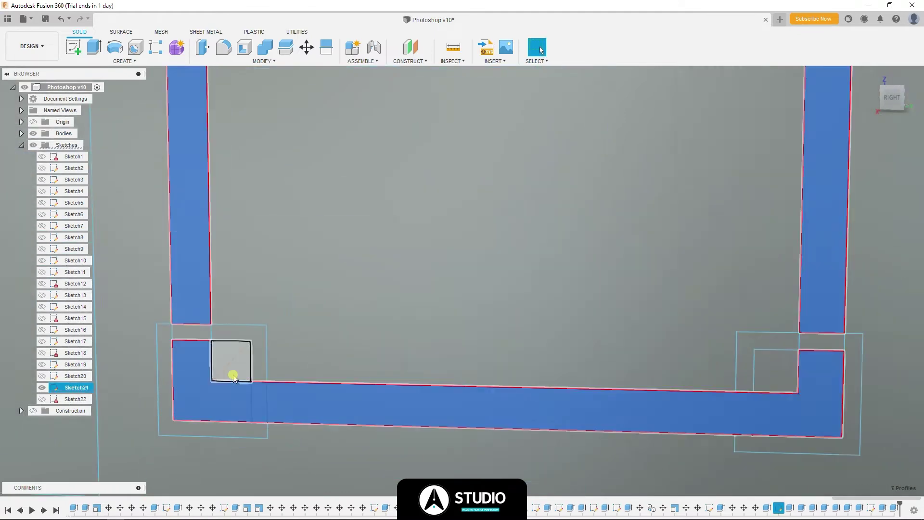
pyautogui.keyDown('ctrl'); pyautogui.click(233, 371); pyautogui.keyUp('ctrl')
pyautogui.scroll(-3, 769, 434)
pyautogui.scroll(3, 391, 173)
pyautogui.keyDown('ctrl'); pyautogui.click(392, 174); pyautogui.keyUp('ctrl')
pyautogui.scroll(-3, 540, 379)
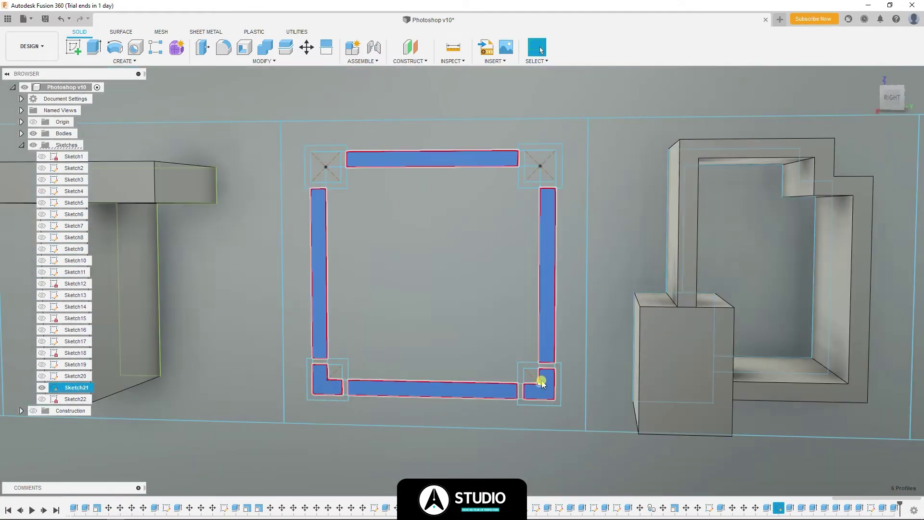
pyautogui.press('e')
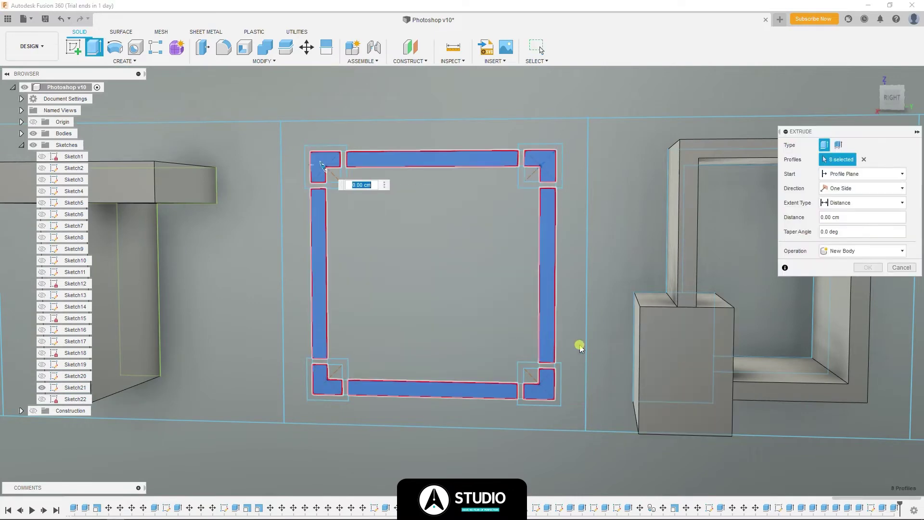
pyautogui.press('Return')
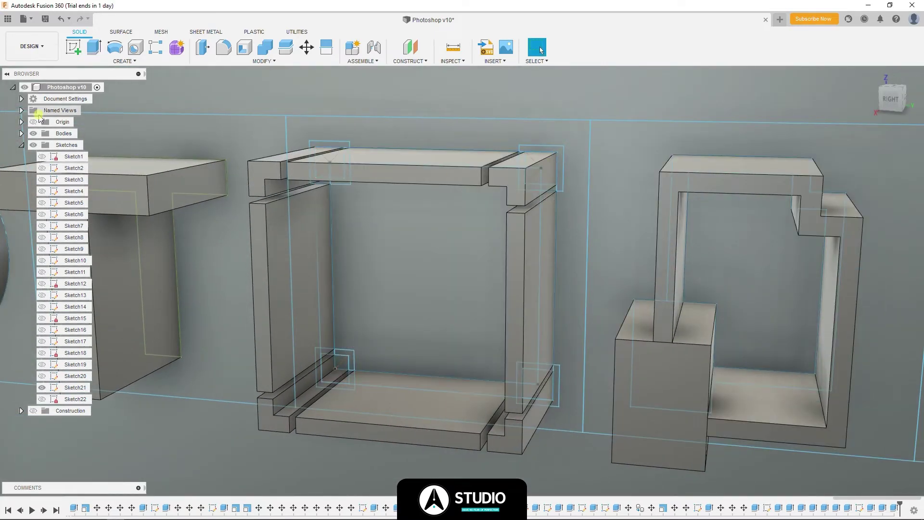
# - Hide the new frame bodies and join-extrude the corner square profiles 0.5 cm
pyautogui.click(22, 133)
pyautogui.scroll(-20, 58, 288)
pyautogui.click(42, 191)
pyautogui.click(42, 180)
pyautogui.click(42, 156)
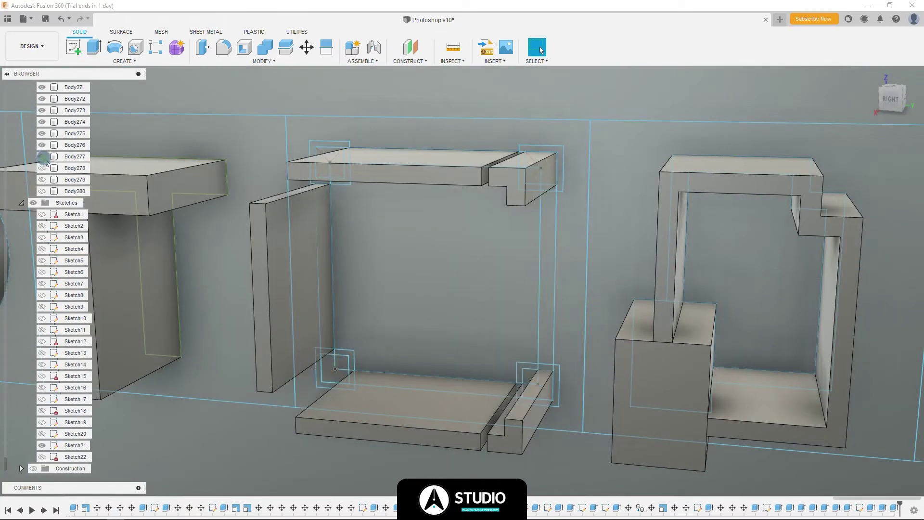
pyautogui.click(42, 134)
pyautogui.click(42, 122)
pyautogui.click(42, 110)
pyautogui.scroll(10, 546, 206)
pyautogui.click(474, 134)
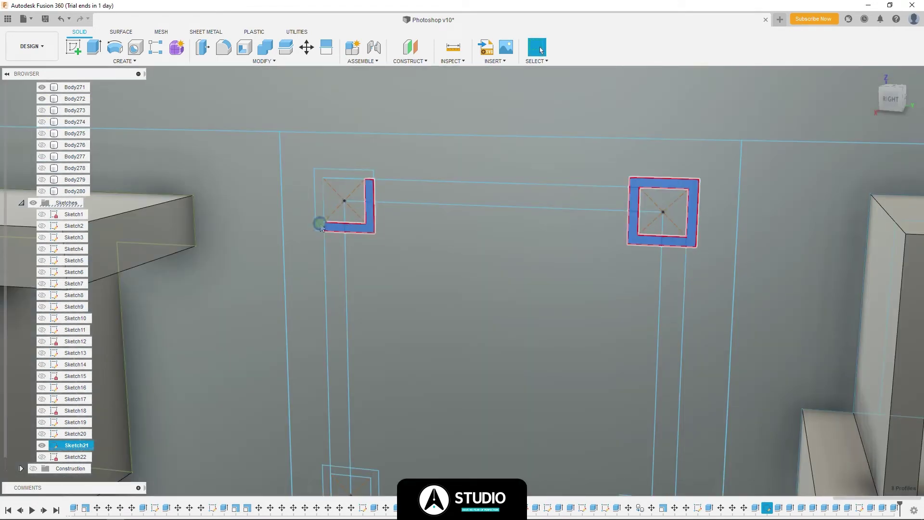
pyautogui.keyDown('shift'); pyautogui.moveTo(321, 226); pyautogui.dragTo(427, 351, button='middle'); pyautogui.keyUp('shift')
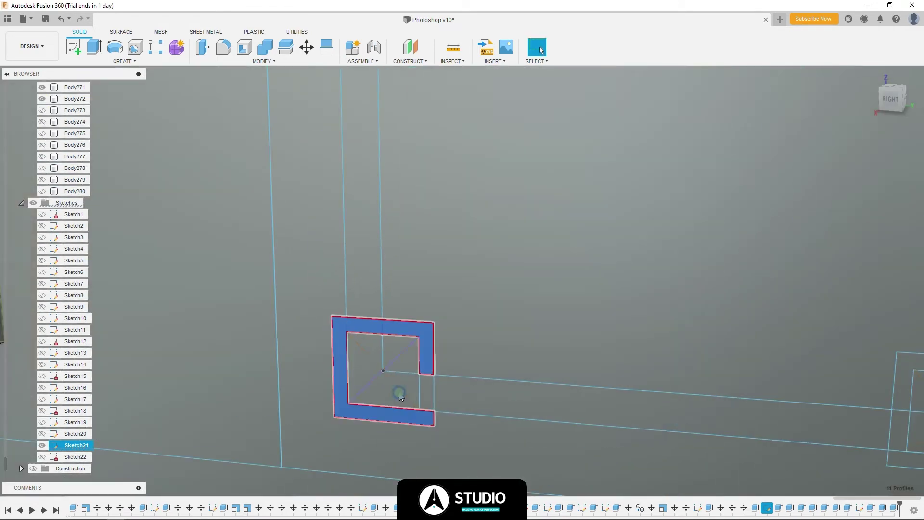
pyautogui.keyDown('shift'); pyautogui.moveTo(401, 396); pyautogui.dragTo(620, 271, button='middle'); pyautogui.keyUp('shift')
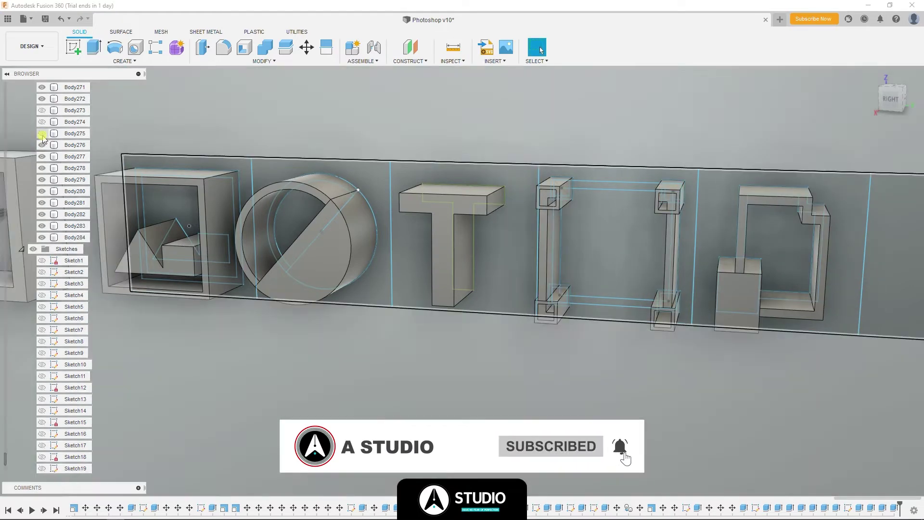
pyautogui.click(33, 249)
# - Cut-extrude the corner box faces to hollow the four square handles
pyautogui.scroll(5, 598, 262)
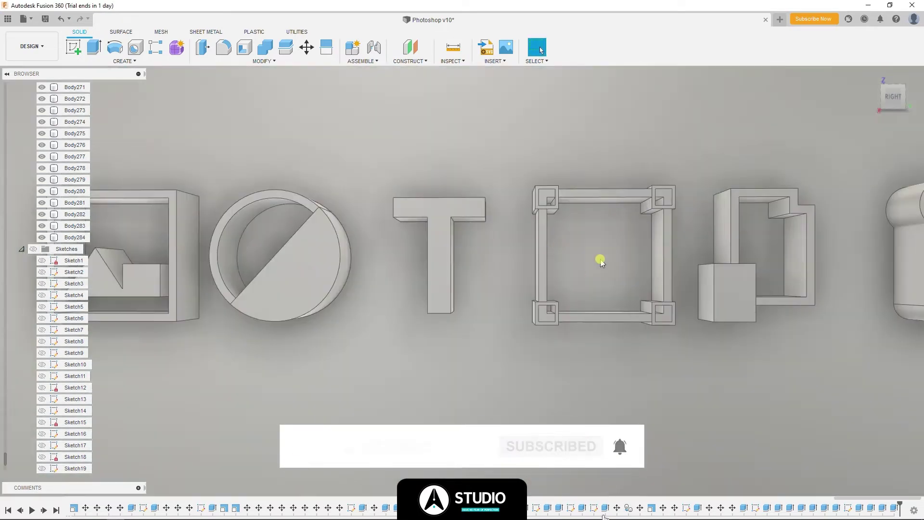
pyautogui.click(667, 204)
pyautogui.click(428, 433)
pyautogui.press('e')
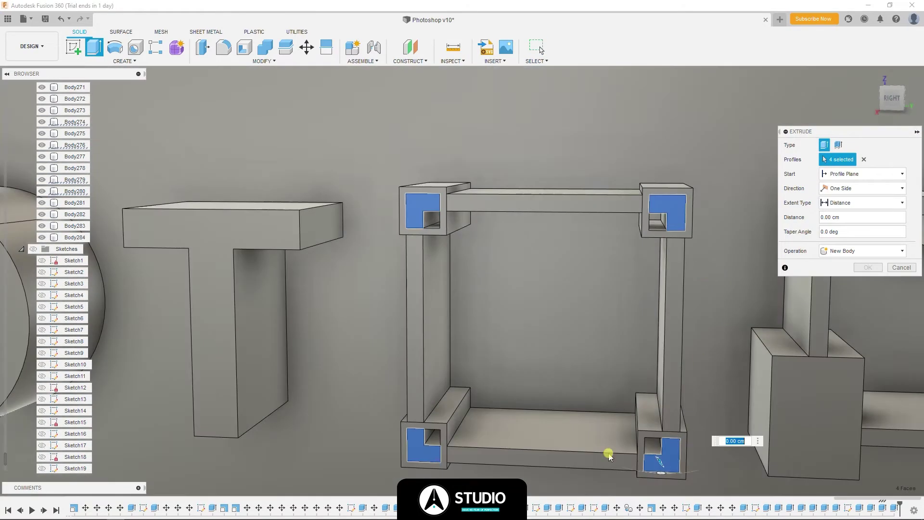
pyautogui.moveTo(653, 463); pyautogui.dragTo(776, 268)
pyautogui.moveTo(775, 268)
pyautogui.keyDown('shift'); pyautogui.mouseDown(button='middle')
pyautogui.moveTo(636, 305)
pyautogui.moveTo(672, 275)
pyautogui.mouseUp(button='middle'); pyautogui.keyUp('shift')
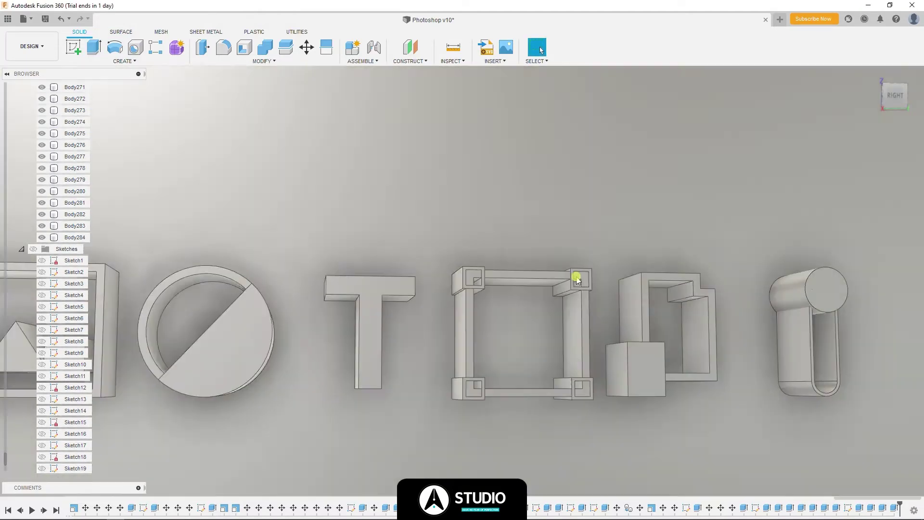
pyautogui.scroll(3, 538, 327)
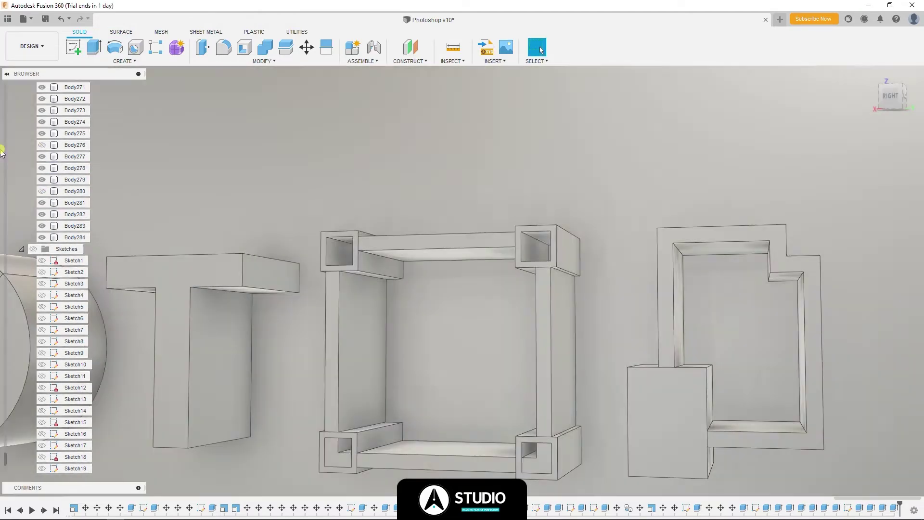
# - Select three corner bodies and apply an option from their right-click menu
pyautogui.click(536, 452)
pyautogui.keyDown('ctrl'); pyautogui.click(75, 145); pyautogui.keyUp('ctrl')
pyautogui.keyDown('ctrl'); pyautogui.click(75, 180); pyautogui.keyUp('ctrl')
pyautogui.rightClick(70, 191)
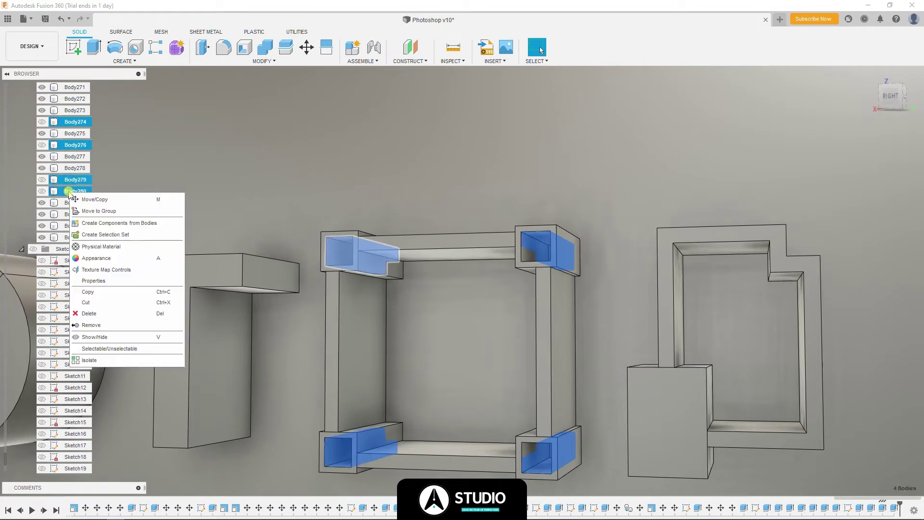
pyautogui.click(411, 361)
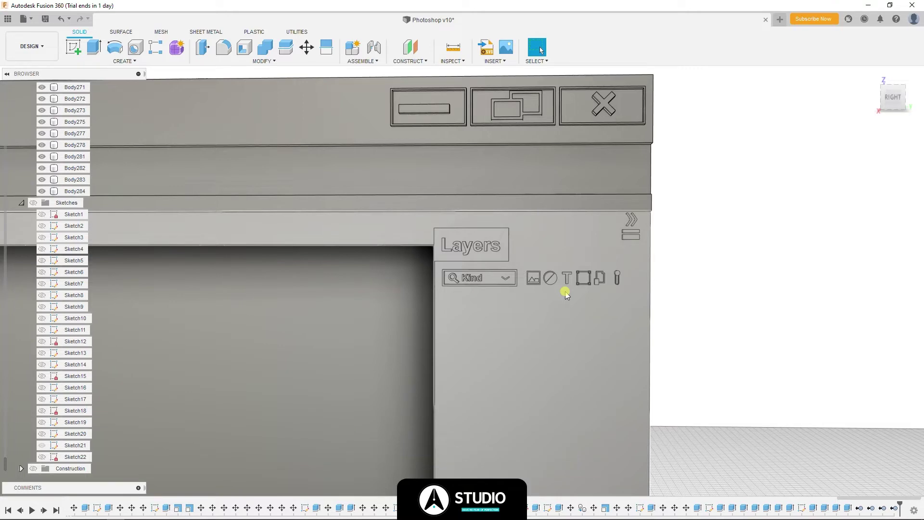
# - Move a copy of the Kind box and chevron down below the Kind field
pyautogui.scroll(3, 464, 274)
pyautogui.press('m')
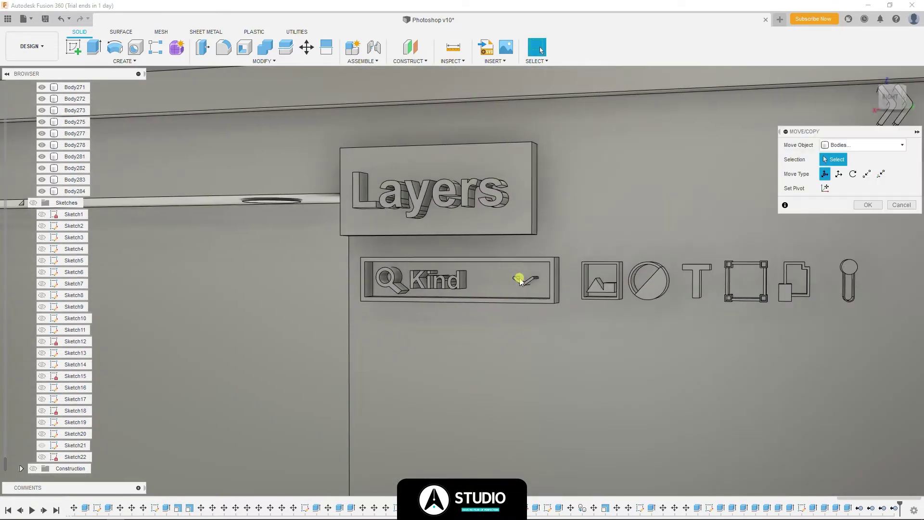
pyautogui.click(526, 265)
pyautogui.click(885, 103)
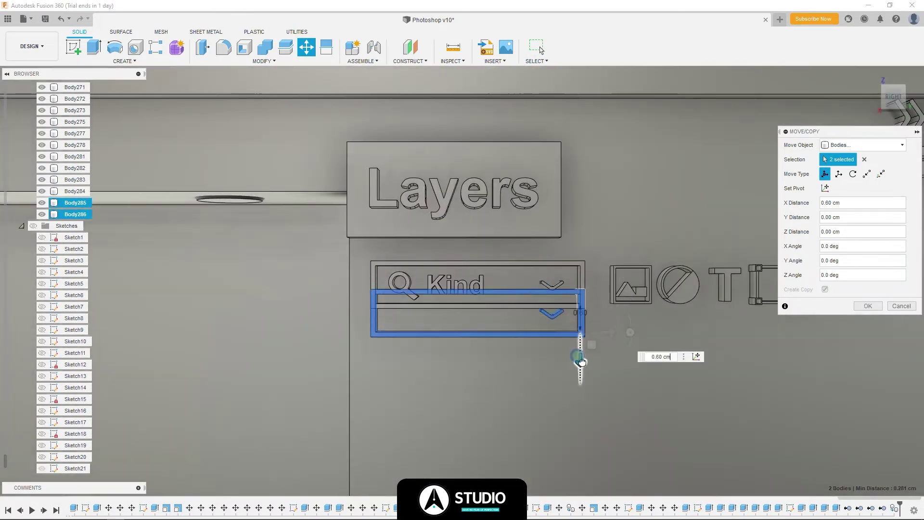
pyautogui.moveTo(579, 351); pyautogui.dragTo(611, 403)
pyautogui.scroll(-2, 689, 375)
pyautogui.press('Return')
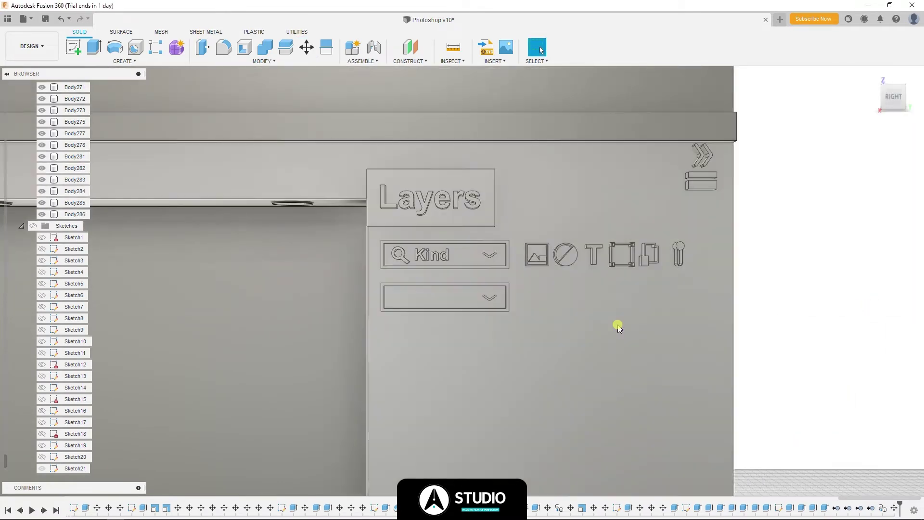
# - Move the lower box's end faces to stretch it wider
pyautogui.keyDown('shift'); pyautogui.moveTo(615, 324); pyautogui.dragTo(471, 284, button='middle'); pyautogui.keyUp('shift')
pyautogui.click(478, 289)
pyautogui.press('m')
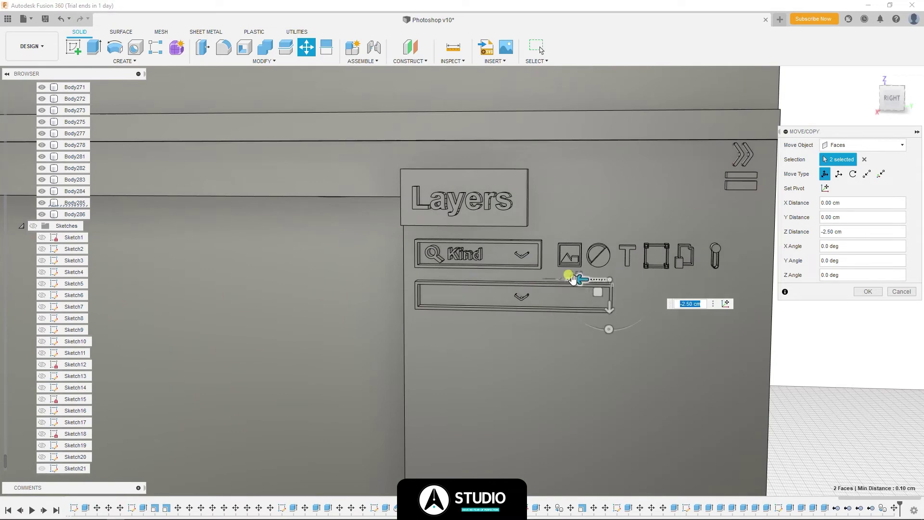
pyautogui.press('Return')
# - Reposition the chevron toward the end of the widened lower box
pyautogui.click(522, 296)
pyautogui.press('m')
pyautogui.scroll(2, 530, 288)
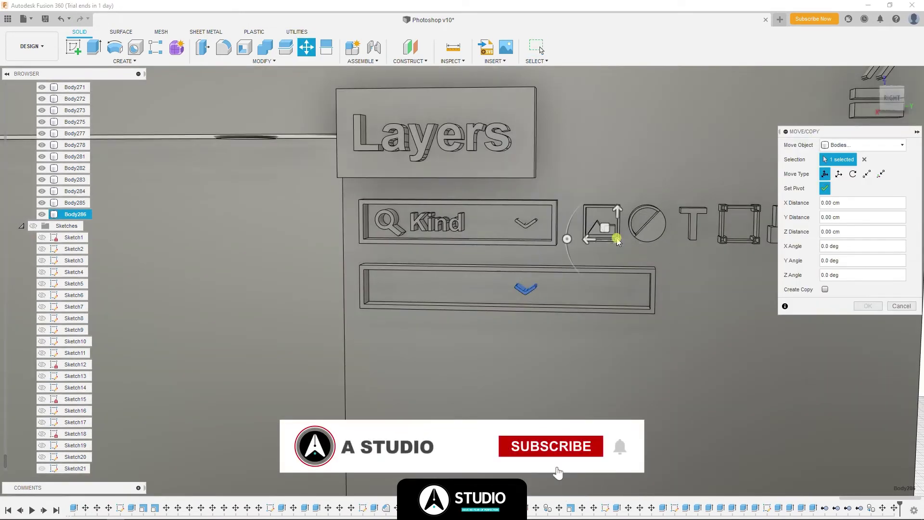
pyautogui.keyDown('shift'); pyautogui.moveTo(588, 241); pyautogui.dragTo(593, 200, button='middle'); pyautogui.keyUp('shift')
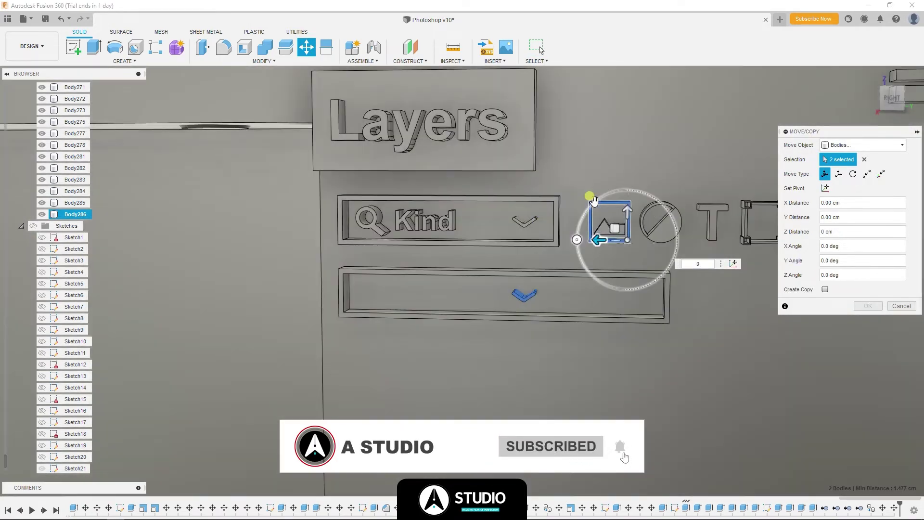
pyautogui.press('Return')
# - Start a sketch on the panel face and draw a frame rectangle inside the lower box
pyautogui.click(433, 376)
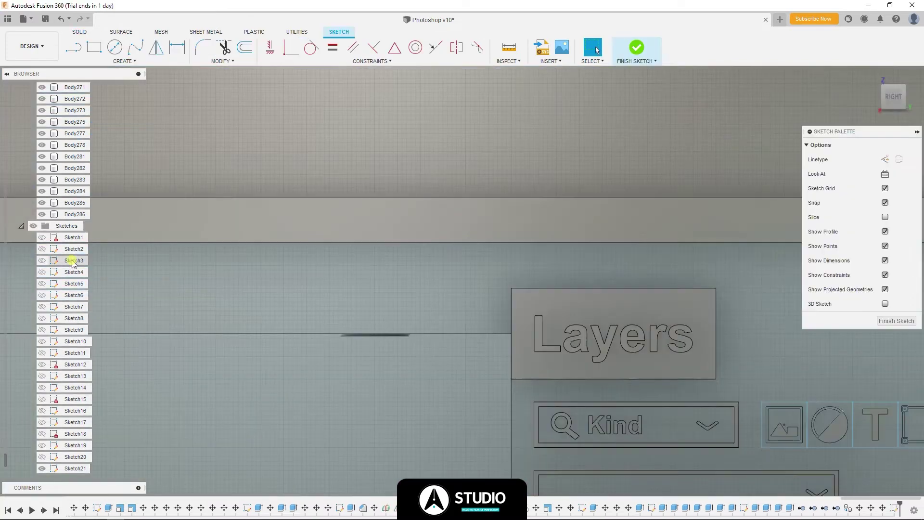
pyautogui.click(21, 134)
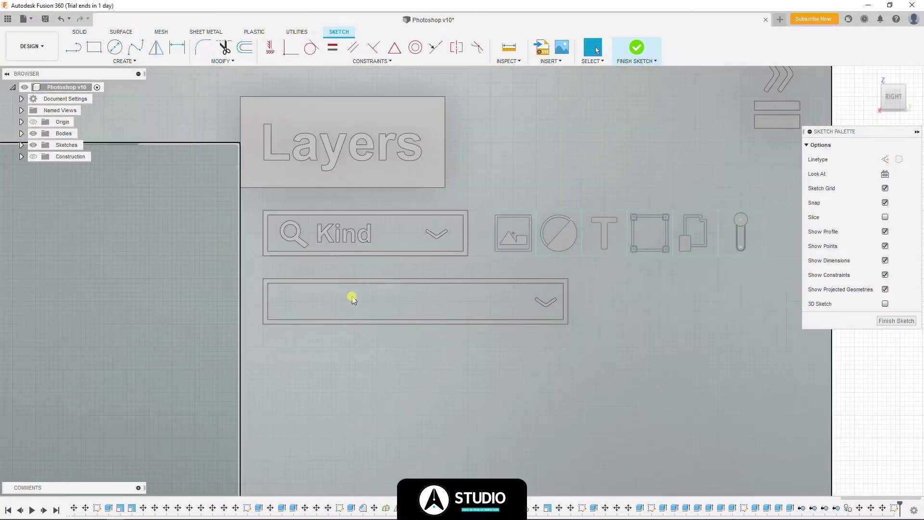
pyautogui.press('r')
pyautogui.scroll(2, 293, 297)
pyautogui.scroll(2, 270, 287)
pyautogui.click(287, 290)
pyautogui.scroll(-2, 289, 294)
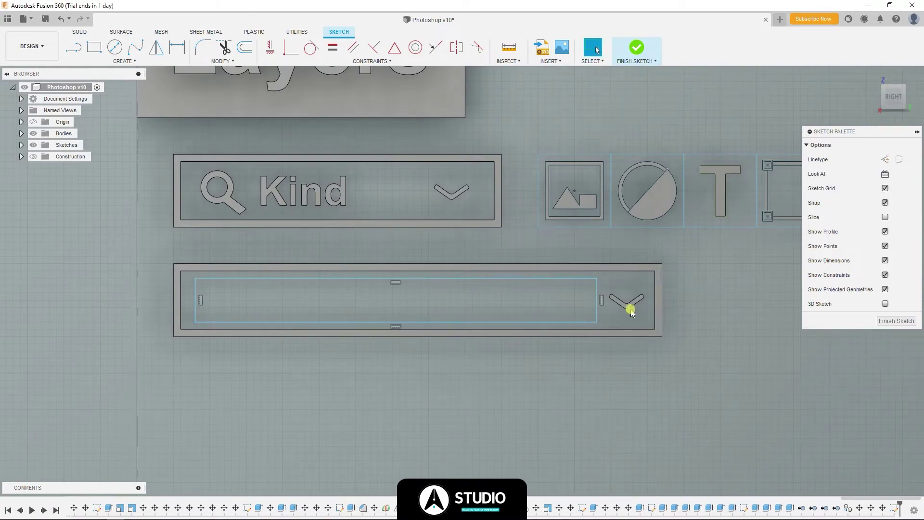
pyautogui.press('Escape')
# - Add left-aligned sketch text 'Normal' inside the lower box frame
pyautogui.click(124, 61)
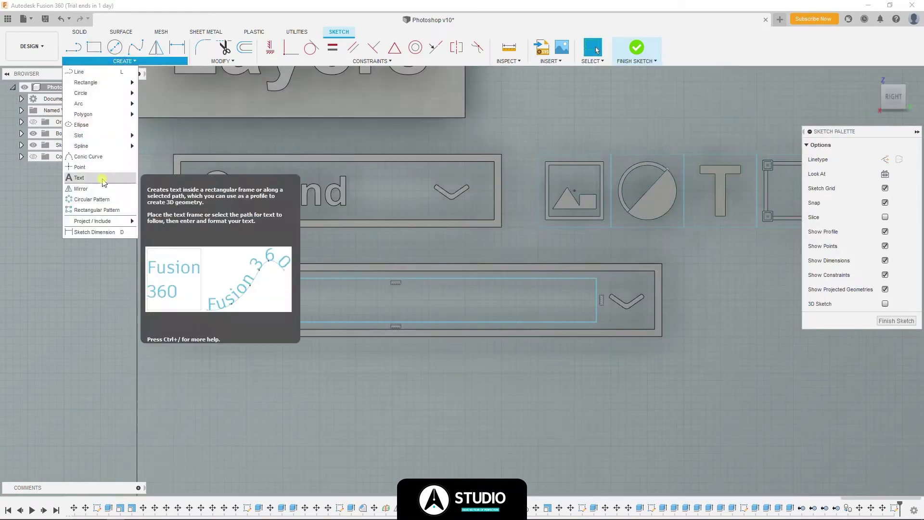
pyautogui.click(83, 177)
pyautogui.click(387, 308)
pyautogui.write('Normal')
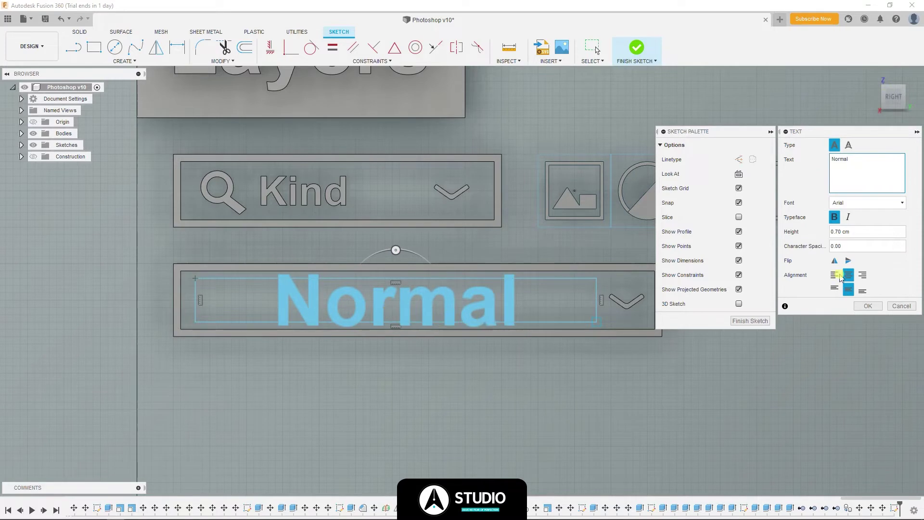
pyautogui.click(837, 276)
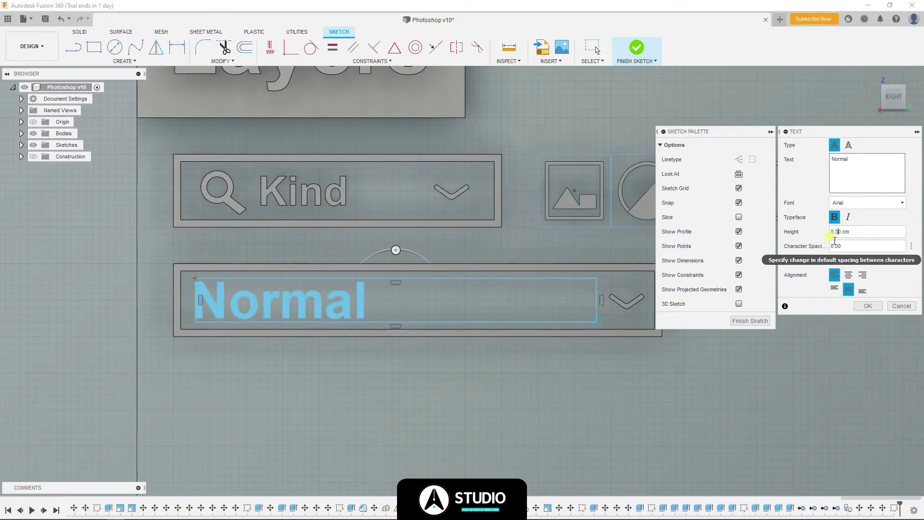
pyautogui.press('Return')
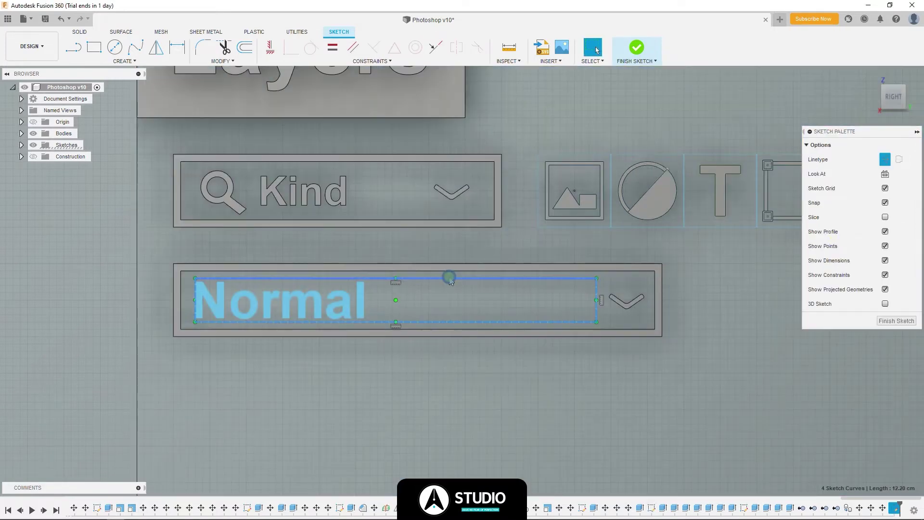
# - Select the N, o, r, m, a, l letter profiles and extrude them 0.50 cm
pyautogui.rightClick(262, 308)
pyautogui.click(427, 278)
pyautogui.keyDown('shift'); pyautogui.moveTo(427, 279); pyautogui.dragTo(325, 304, button='middle'); pyautogui.keyUp('shift')
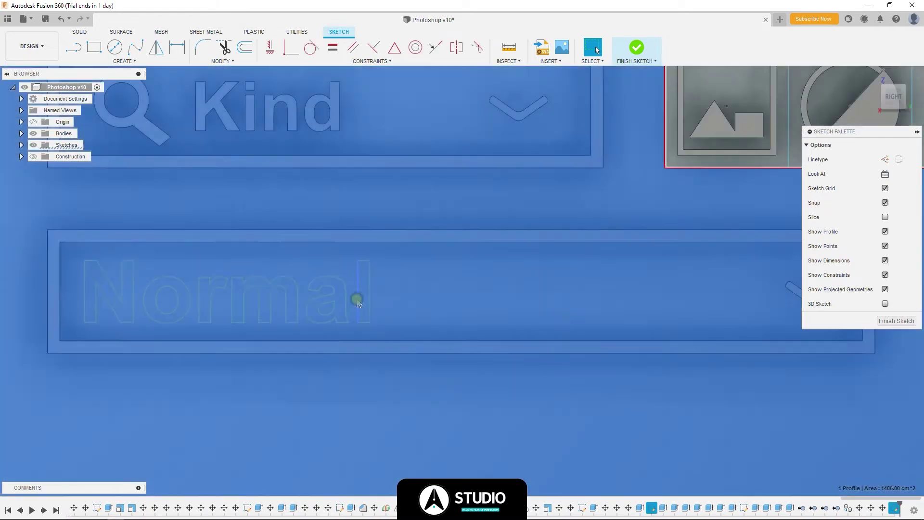
pyautogui.scroll(3, 325, 304)
pyautogui.moveTo(345, 301); pyautogui.dragTo(340, 262)
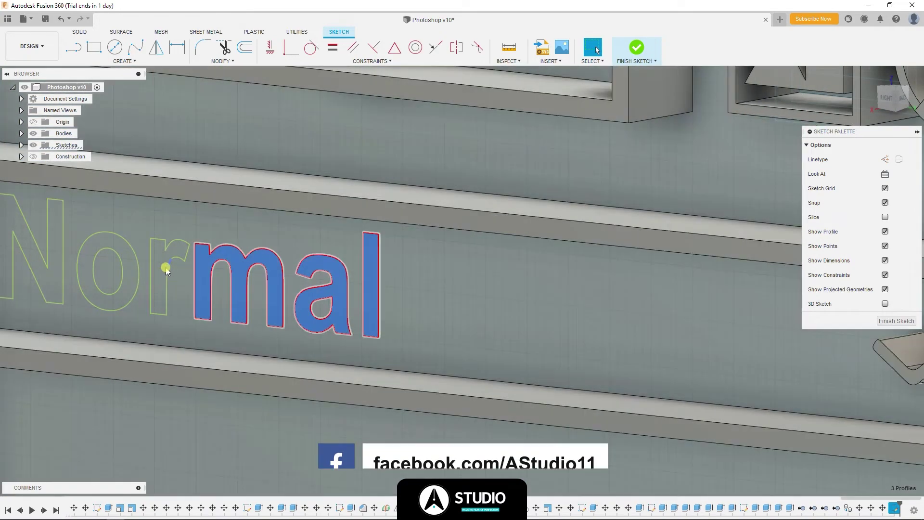
pyautogui.scroll(3, 341, 262)
pyautogui.click(368, 286)
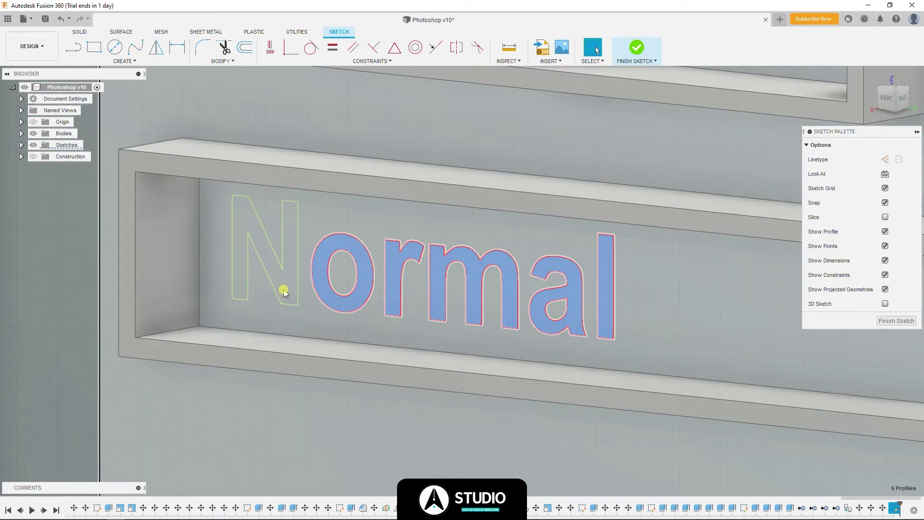
pyautogui.click(284, 292)
pyautogui.press('e')
pyautogui.keyDown('shift'); pyautogui.moveTo(843, 251); pyautogui.dragTo(871, 268, button='middle'); pyautogui.keyUp('shift')
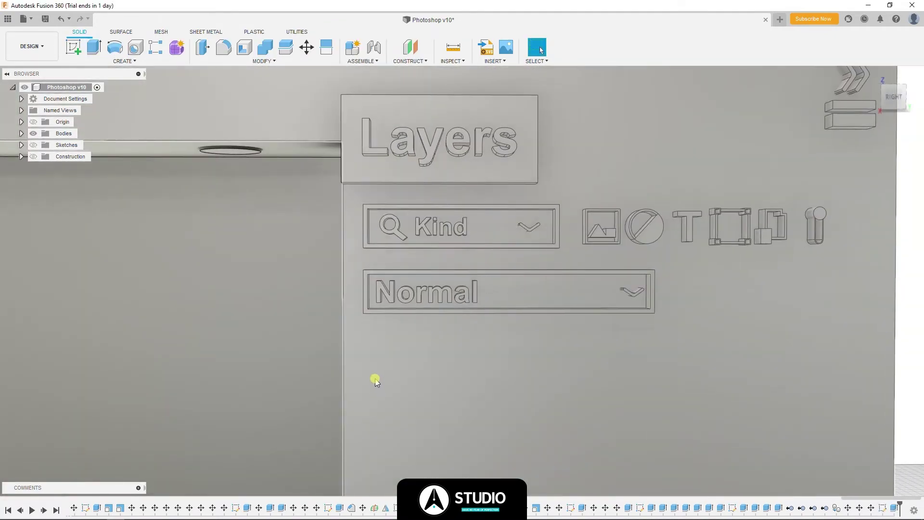
pyautogui.scroll(-3, 492, 287)
pyautogui.keyDown('shift'); pyautogui.moveTo(493, 286); pyautogui.dragTo(727, 237, button='middle'); pyautogui.keyUp('shift')
# - Sketch a 1 cm × 3.94 cm rectangle on the panel face beside the Normal field
pyautogui.scroll(-5, 470, 305)
pyautogui.scroll(4, 398, 275)
pyautogui.scroll(1, 398, 274)
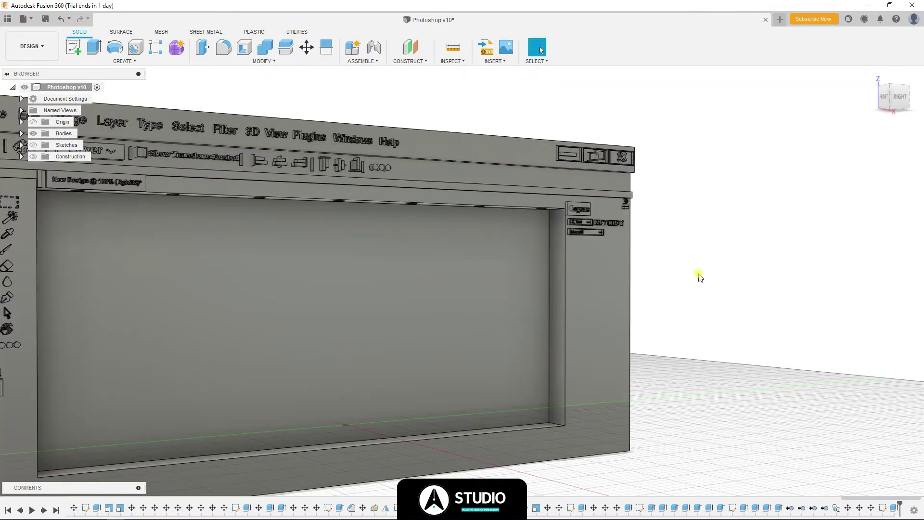
pyautogui.scroll(5, 699, 277)
pyautogui.click(520, 274)
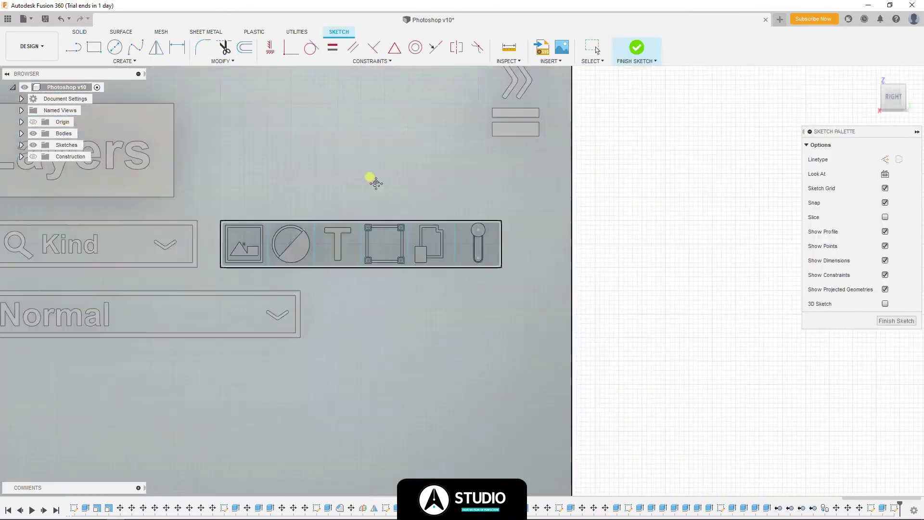
pyautogui.press('r')
pyautogui.scroll(2, 362, 219)
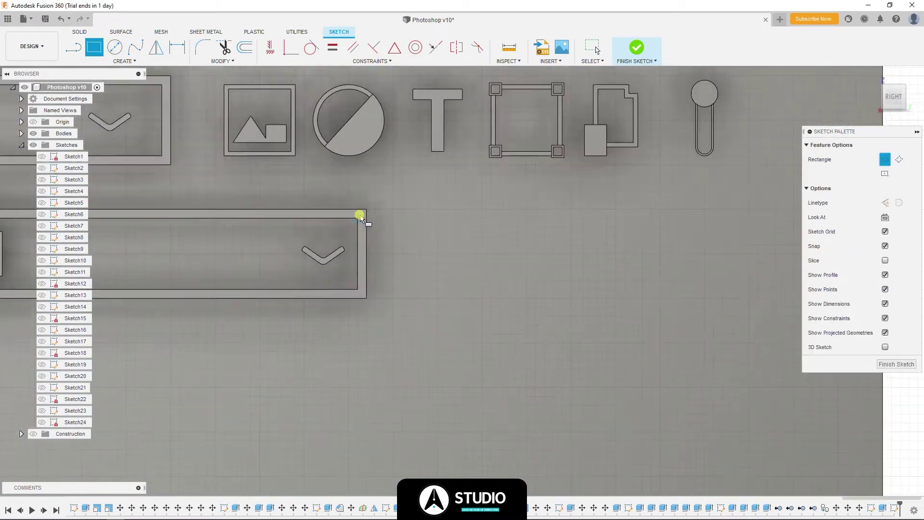
pyautogui.scroll(2, 361, 218)
pyautogui.click(369, 208)
pyautogui.write('1')
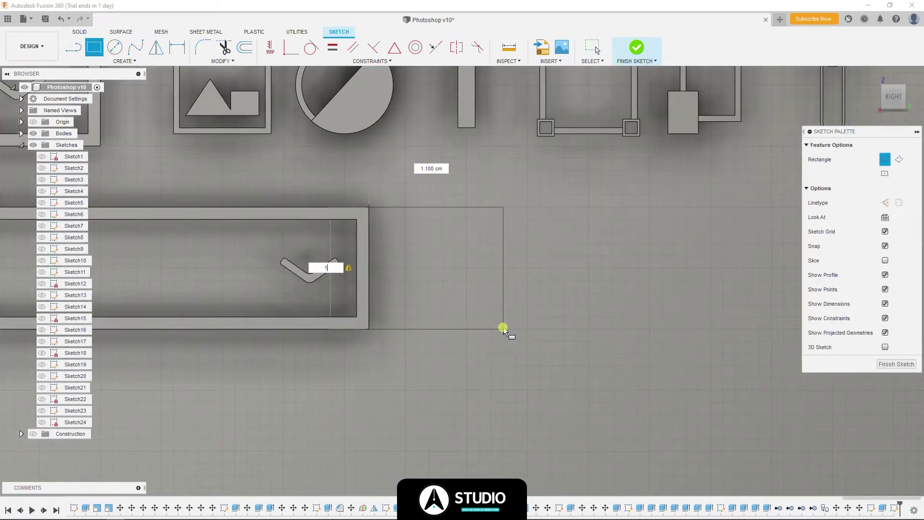
pyautogui.press('Tab')
pyautogui.scroll(-2, 503, 328)
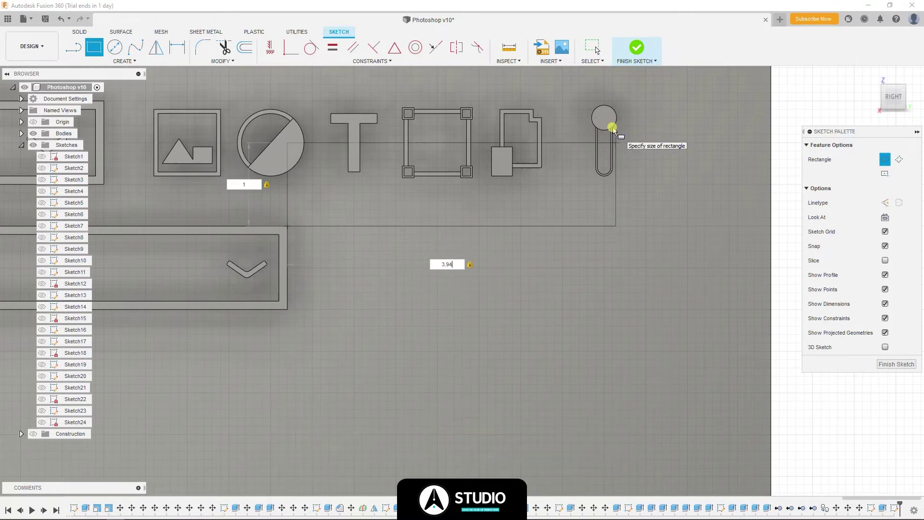
pyautogui.press('BackSpace')
pyautogui.write('3.9')
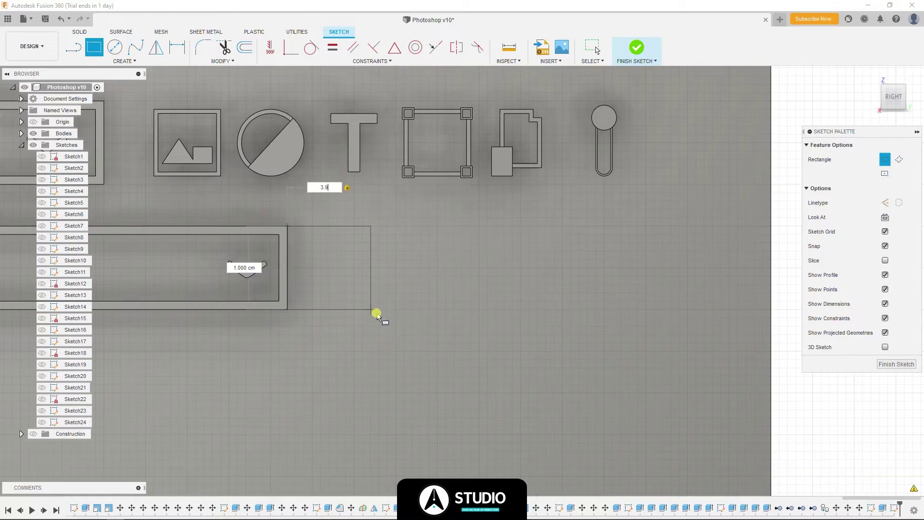
pyautogui.press('Return')
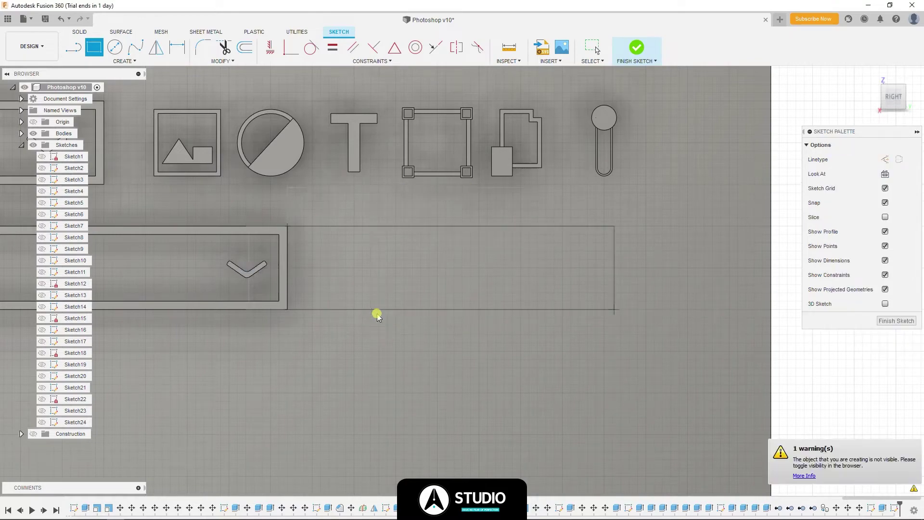
pyautogui.hotkey('ctrl', 'z')
pyautogui.hotkey('ctrl', 'y')
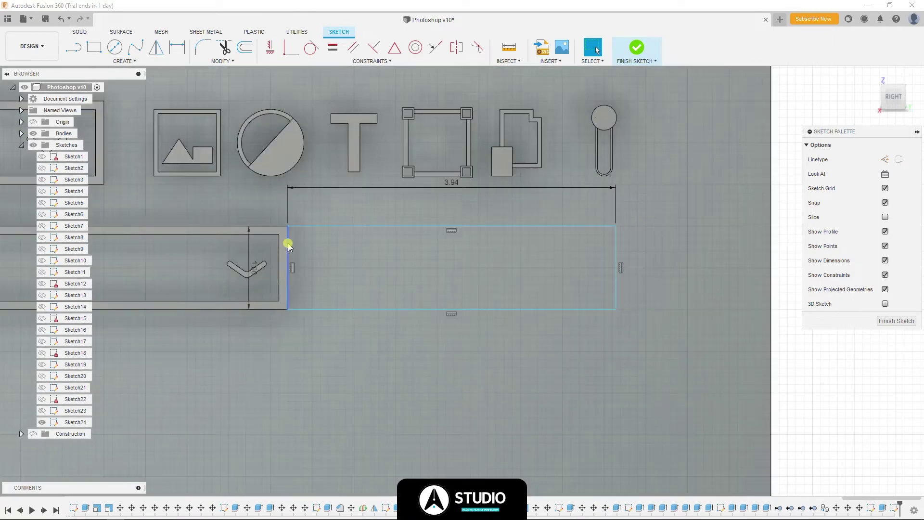
# - Shift the rectangle's left line 0.20 cm right and finish Sketch24
pyautogui.click(288, 246)
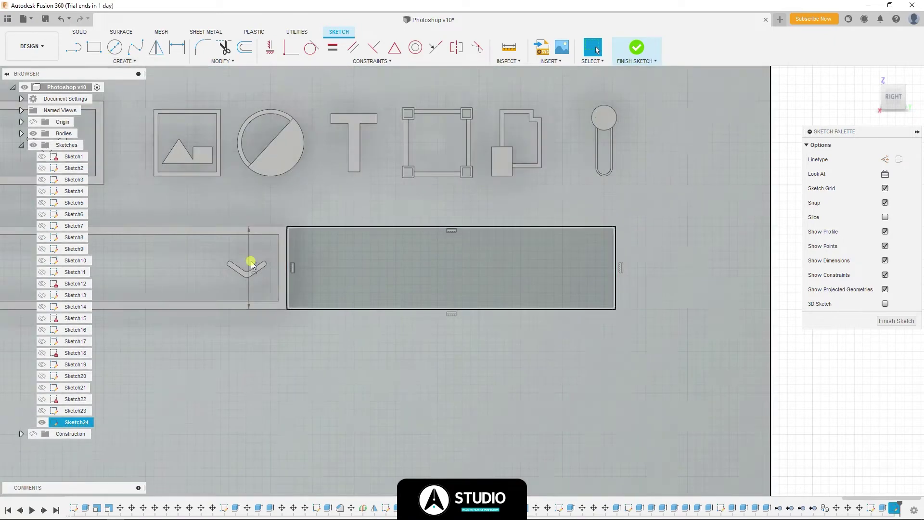
pyautogui.press('m')
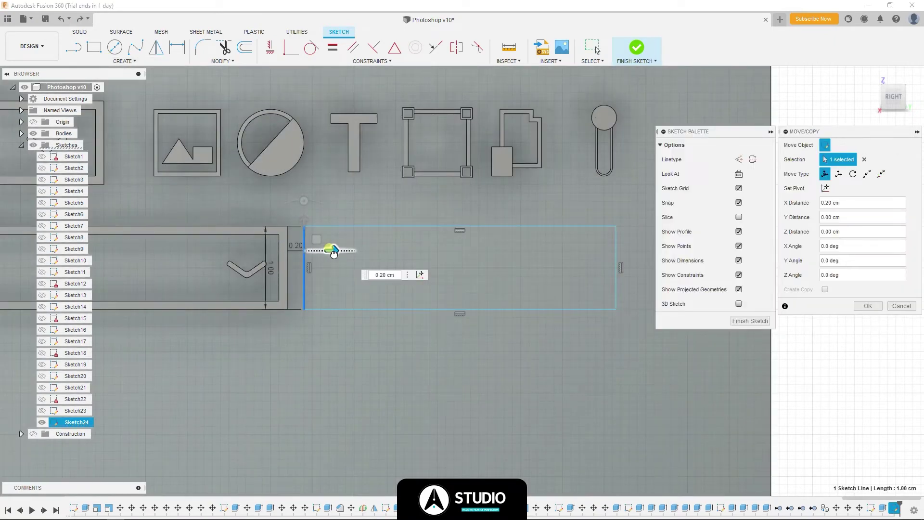
pyautogui.press('Return')
pyautogui.scroll(5, 463, 299)
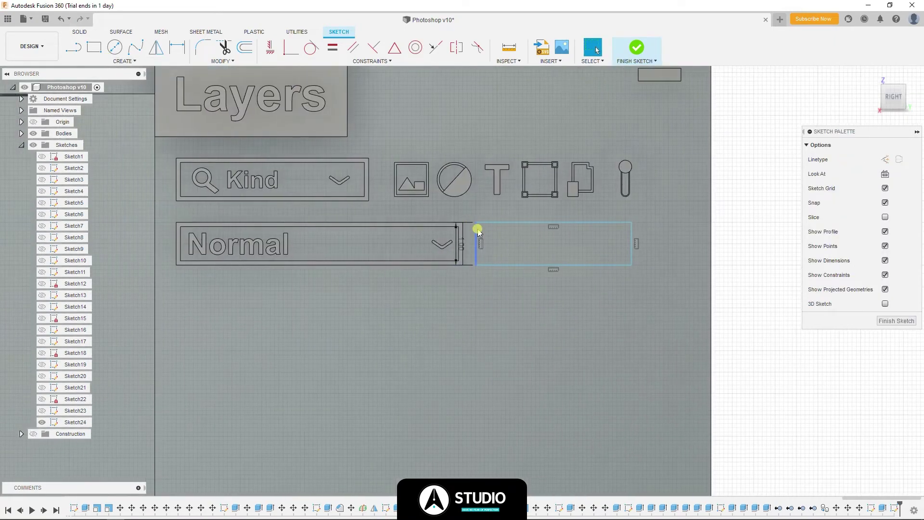
pyautogui.scroll(-2, 479, 231)
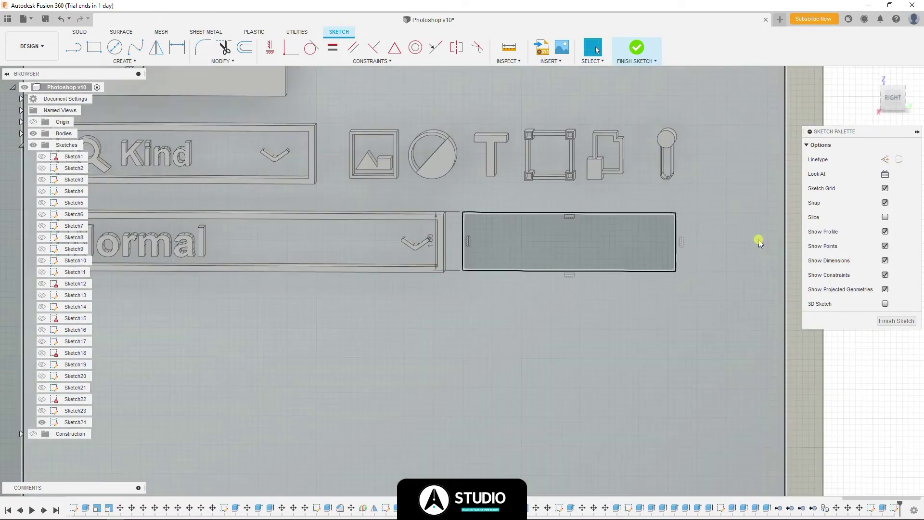
pyautogui.click(896, 320)
pyautogui.click(42, 422)
# - Slide the Normal field's chevron 2.10 cm left
pyautogui.click(431, 239)
pyautogui.press('m')
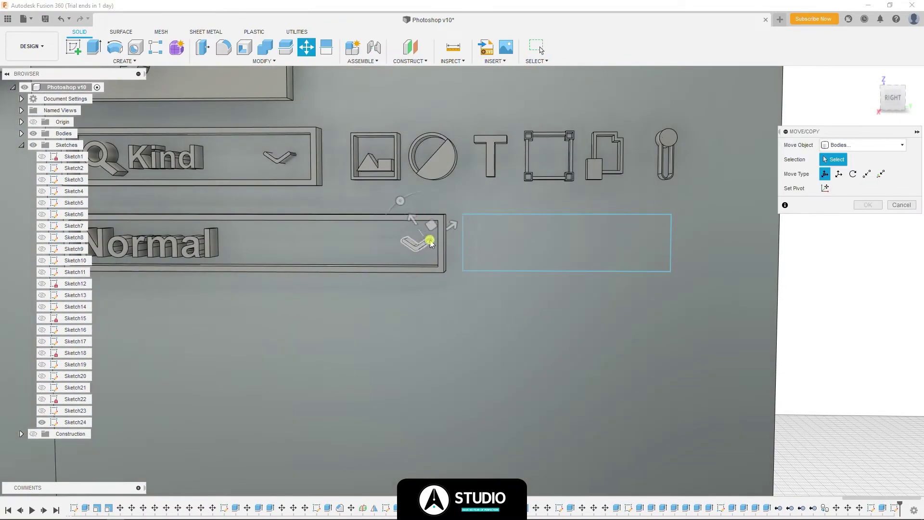
pyautogui.moveTo(434, 240)
pyautogui.keyDown('shift'); pyautogui.mouseDown(button='middle')
pyautogui.moveTo(487, 213)
pyautogui.moveTo(433, 222)
pyautogui.mouseUp(button='middle'); pyautogui.keyUp('shift')
pyautogui.moveTo(500, 183); pyautogui.dragTo(380, 183)
pyautogui.click(850, 306)
# - Shorten the Normal box by pushing its end faces in 1.50 cm
pyautogui.keyDown('shift'); pyautogui.moveTo(850, 306); pyautogui.dragTo(433, 186, button='middle'); pyautogui.keyUp('shift')
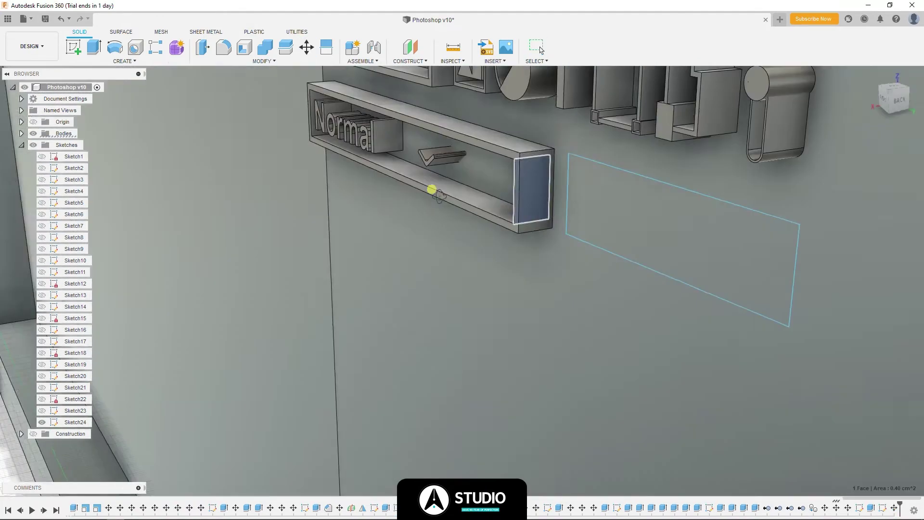
pyautogui.click(495, 190)
pyautogui.press('m')
pyautogui.moveTo(495, 190); pyautogui.dragTo(450, 182)
pyautogui.click(888, 100)
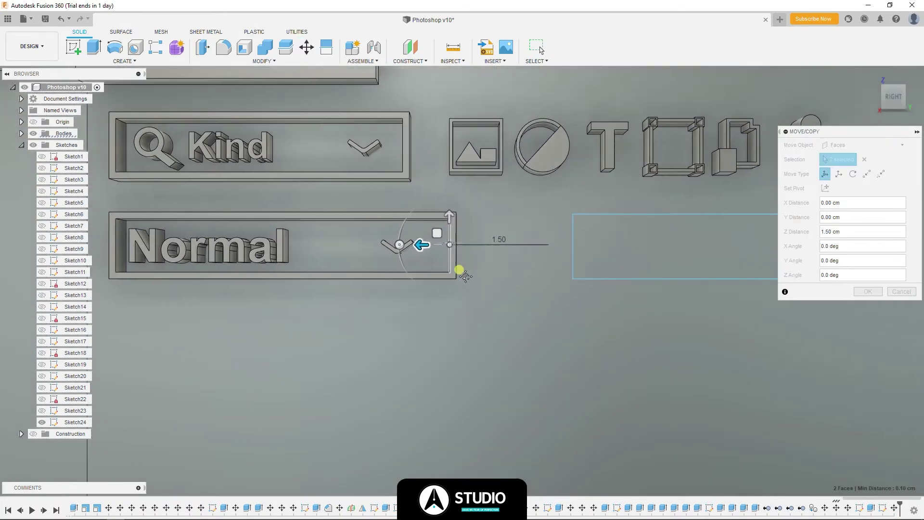
pyautogui.press('Return')
# - Move the Normal chevron 0.40 cm right and nudge the Kind chevron 0.10 cm left
pyautogui.click(406, 240)
pyautogui.press('m')
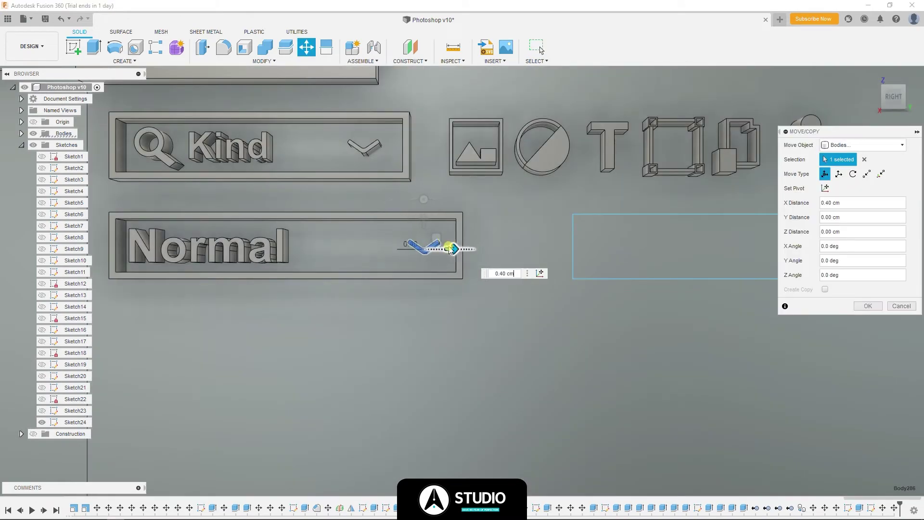
pyautogui.press('Return')
pyautogui.scroll(3, 462, 324)
pyautogui.press('m')
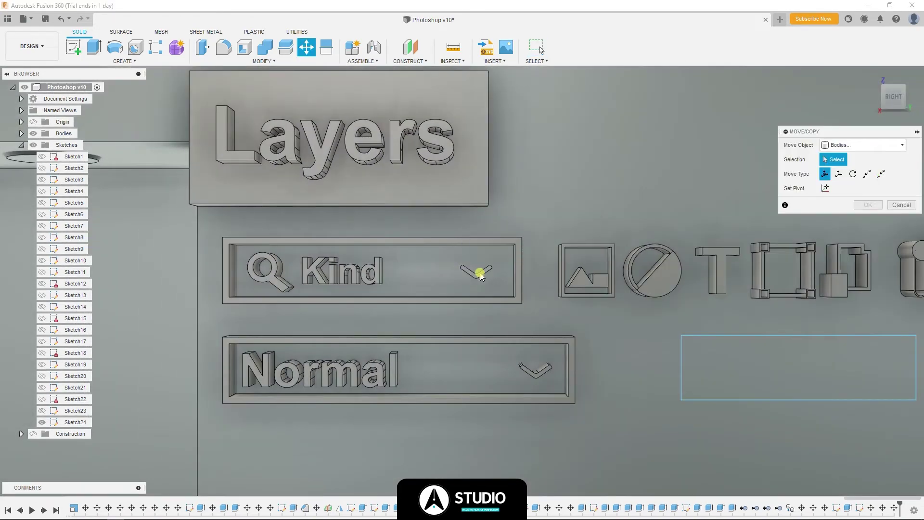
pyautogui.click(479, 275)
pyautogui.moveTo(477, 211); pyautogui.dragTo(483, 212)
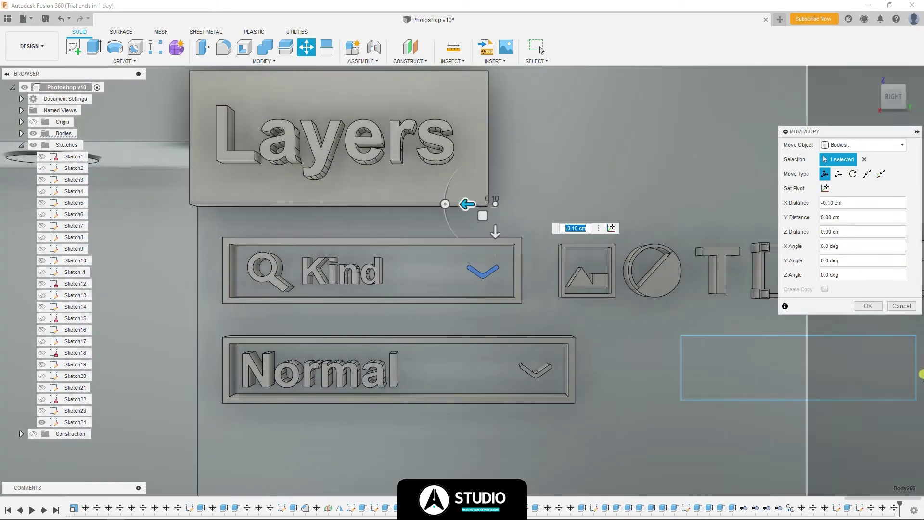
pyautogui.press('Return')
pyautogui.scroll(-2, 506, 306)
# - Start a new panel sketch and draw the Opacity field rectangle beside the Normal field
pyautogui.rightClick(74, 422)
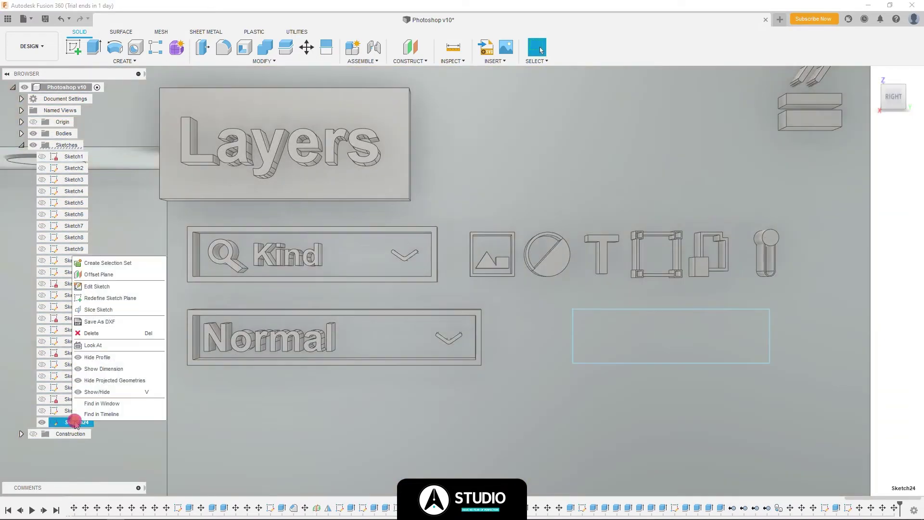
pyautogui.click(73, 47)
pyautogui.click(161, 151)
pyautogui.press('r')
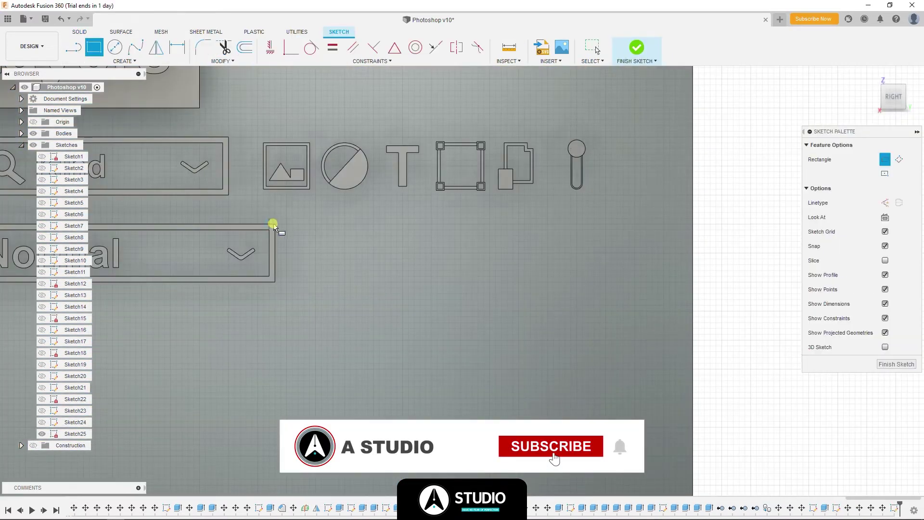
pyautogui.click(274, 224)
pyautogui.click(593, 284)
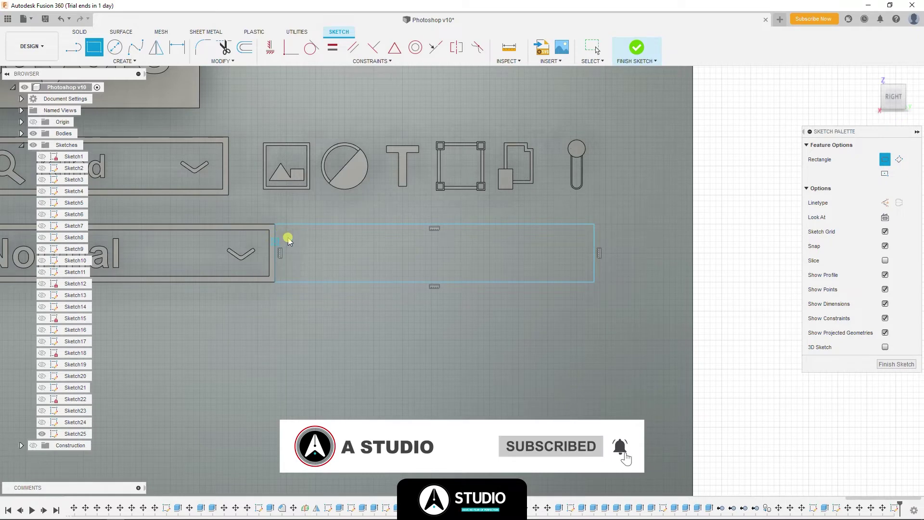
pyautogui.press('Escape')
pyautogui.moveTo(275, 237); pyautogui.dragTo(292, 237)
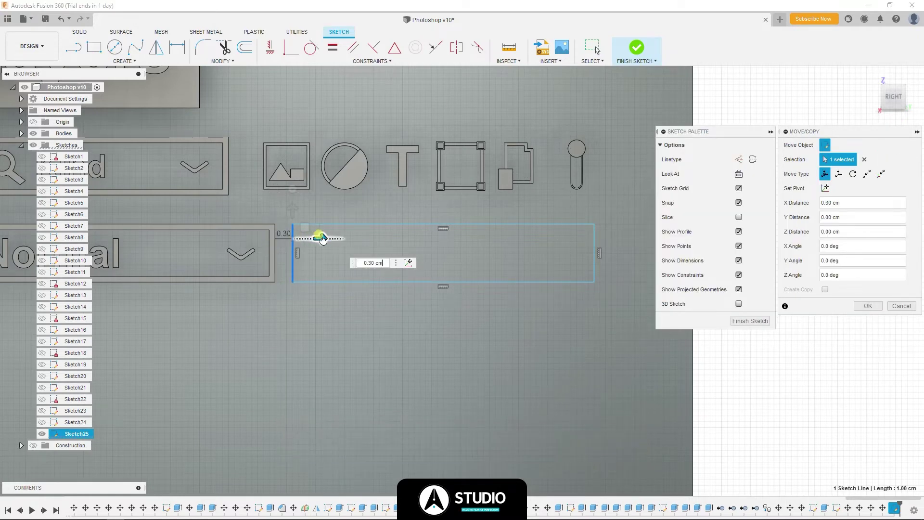
# - Add the 'Opacity:' label text inside the new rectangle
pyautogui.click(156, 68)
pyautogui.click(86, 181)
pyautogui.click(591, 281)
pyautogui.write('Opacity:')
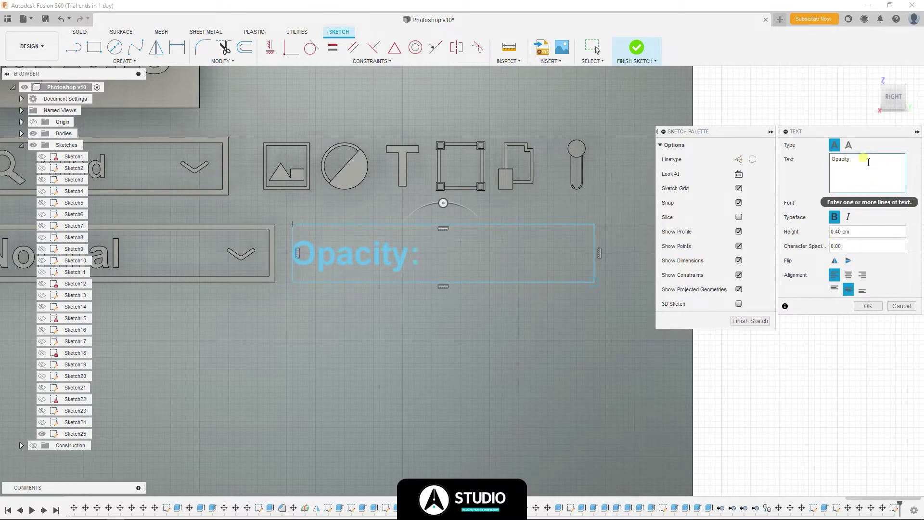
pyautogui.click(867, 305)
pyautogui.rightClick(348, 244)
pyautogui.click(347, 330)
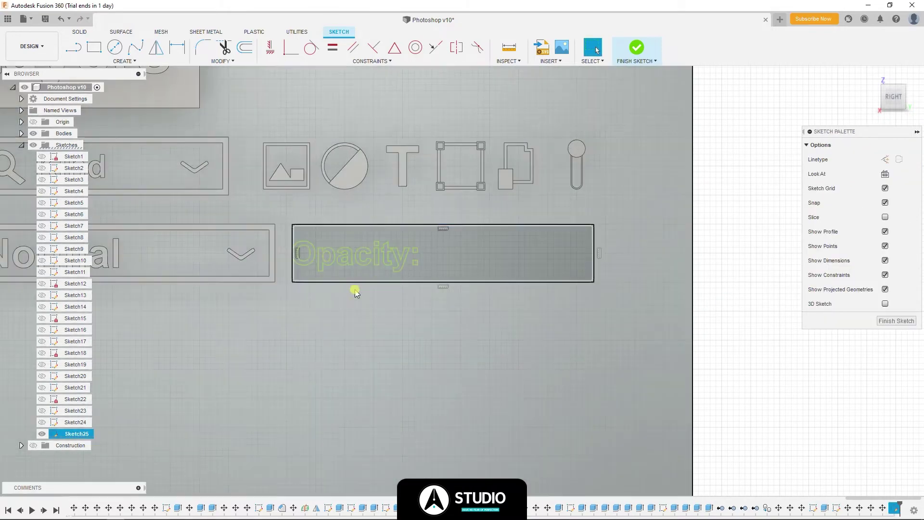
# - Offset the small right field's outline inward by 0.10 cm
pyautogui.press('r')
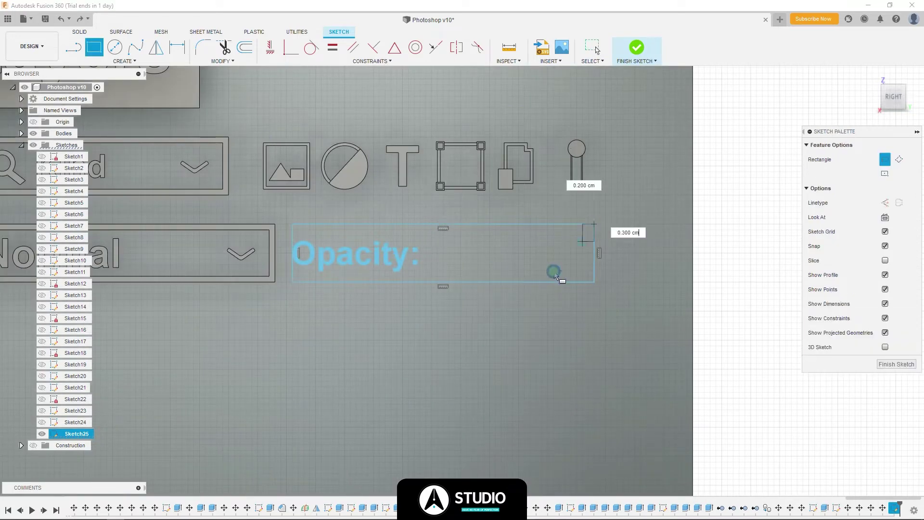
pyautogui.press('Escape')
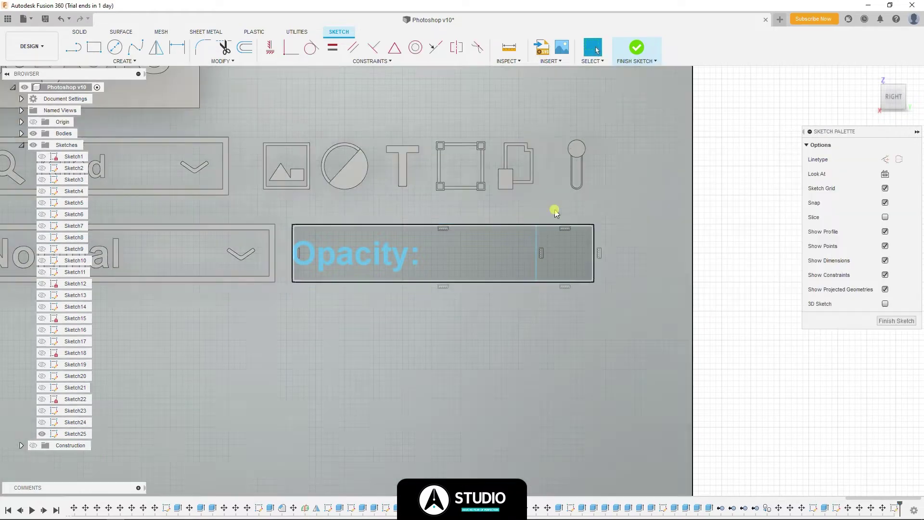
pyautogui.moveTo(552, 207); pyautogui.dragTo(631, 289)
pyautogui.press('o')
pyautogui.press('Return')
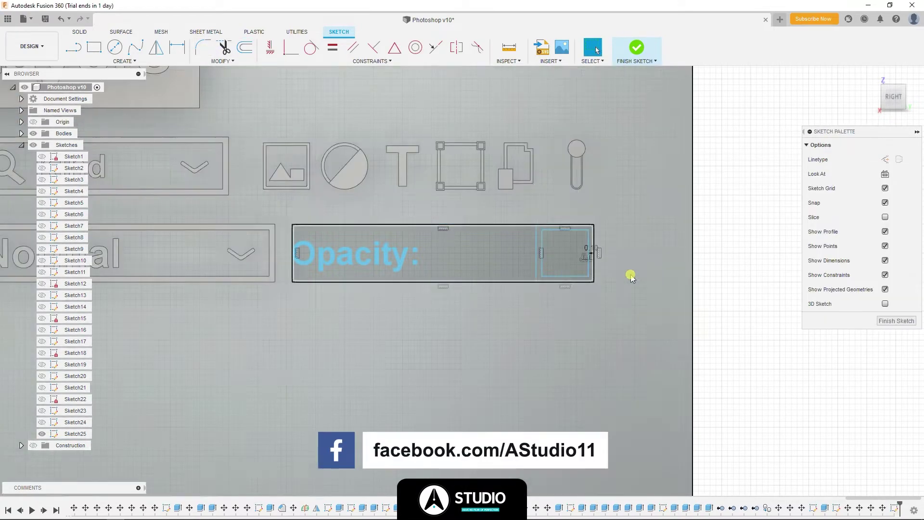
pyautogui.scroll(-1, 631, 272)
# - Draw a middle field rectangle beside the right field and offset it inward
pyautogui.press('r')
pyautogui.click(545, 229)
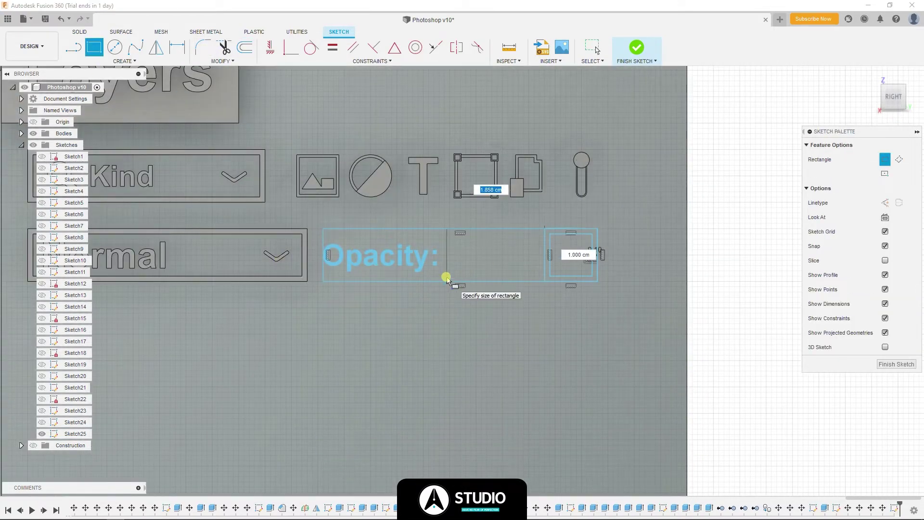
pyautogui.click(443, 281)
pyautogui.press('o')
pyautogui.click(445, 243)
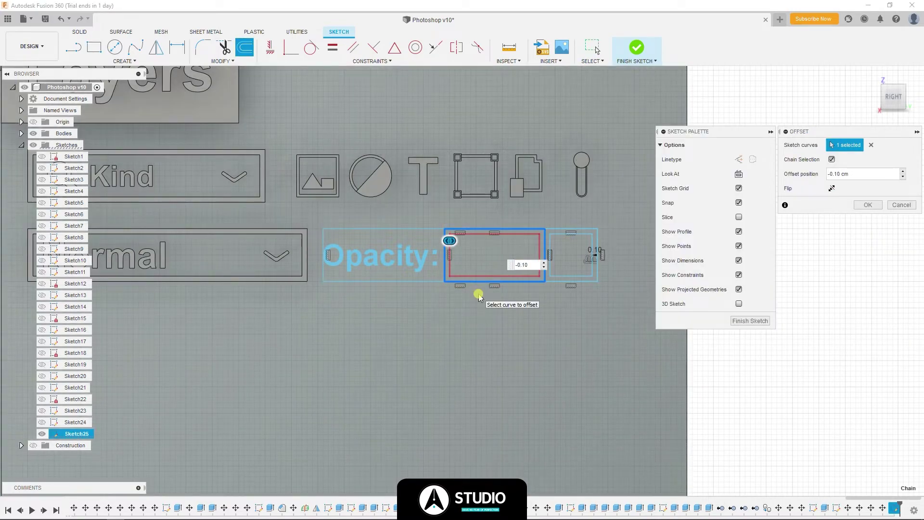
pyautogui.press('Return')
pyautogui.scroll(2, 530, 269)
pyautogui.press('m')
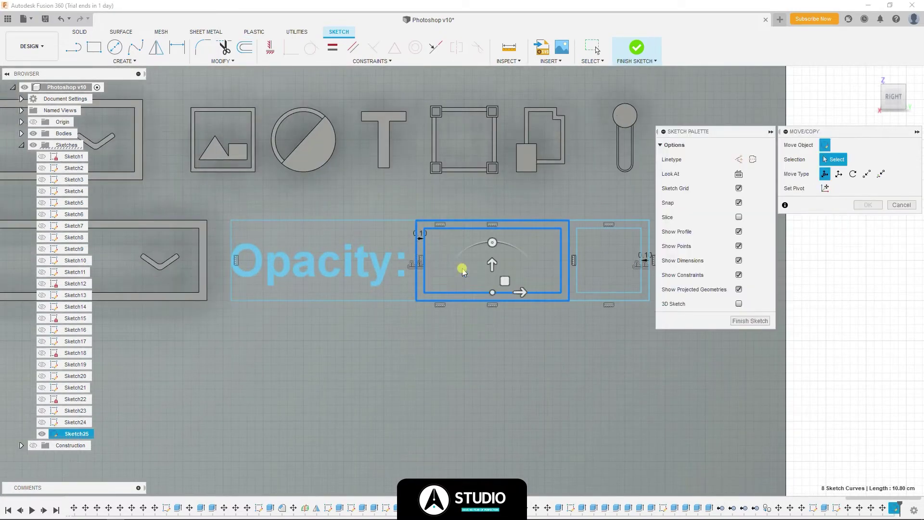
pyautogui.press('Escape')
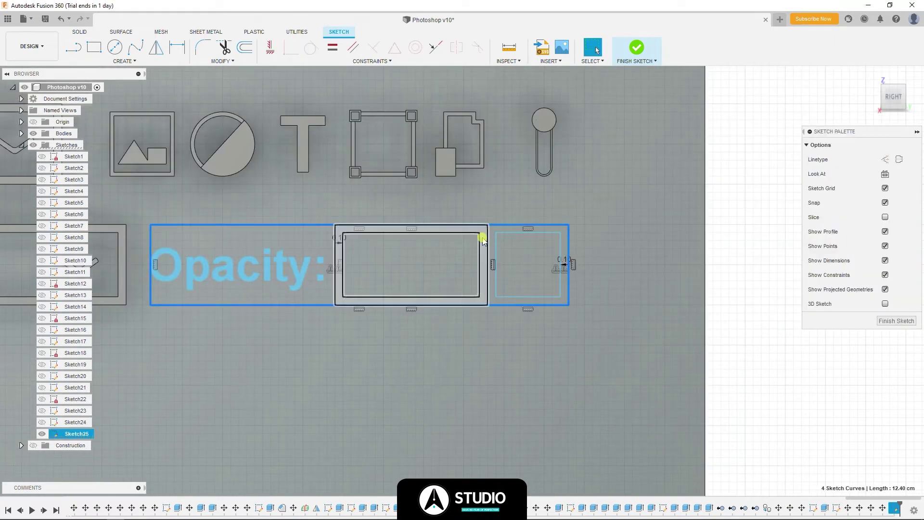
pyautogui.click(481, 236)
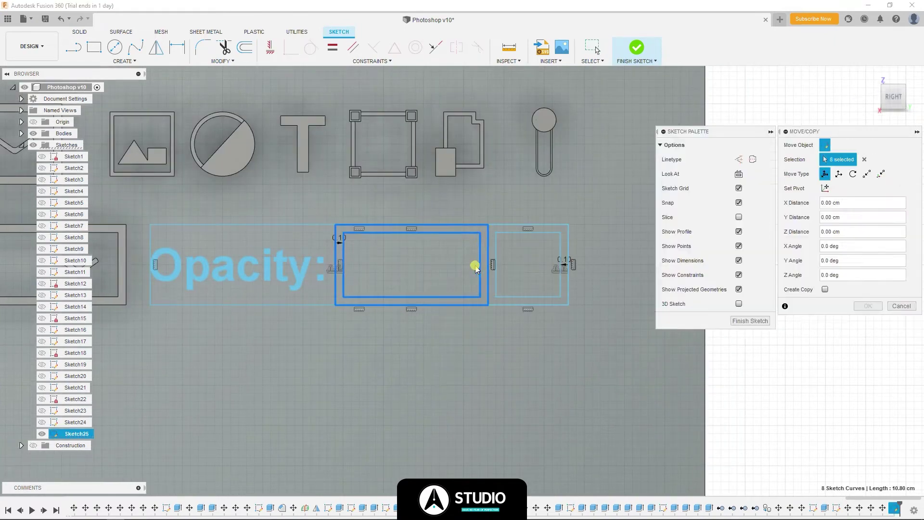
# - Select all the Opacity letter profiles for extrusion
pyautogui.scroll(3, 474, 264)
pyautogui.rightClick(423, 248)
pyautogui.press('Escape')
pyautogui.scroll(3, 355, 244)
pyautogui.click(287, 270)
pyautogui.moveTo(253, 248); pyautogui.dragTo(512, 232)
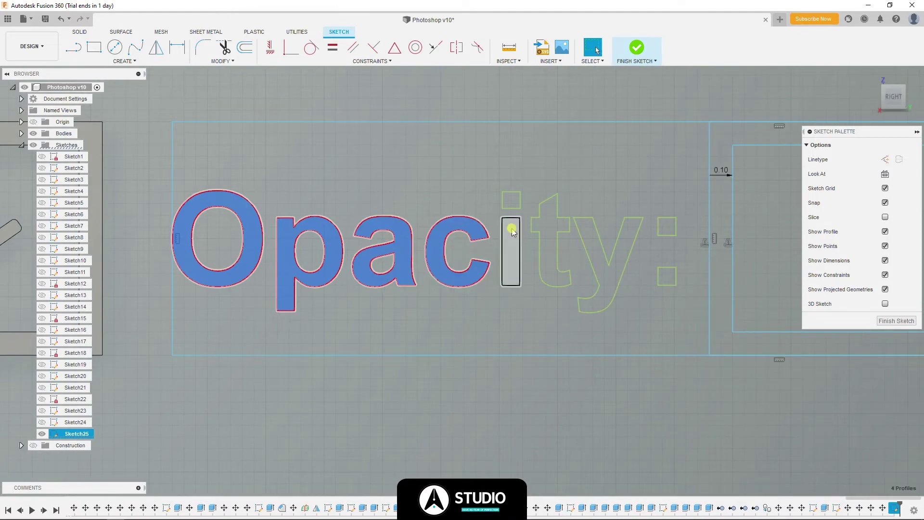
pyautogui.moveTo(575, 232); pyautogui.dragTo(663, 293)
pyautogui.scroll(-3, 663, 292)
# - Extrude the Opacity letters 0.50 cm and the right field's frame
pyautogui.press('e')
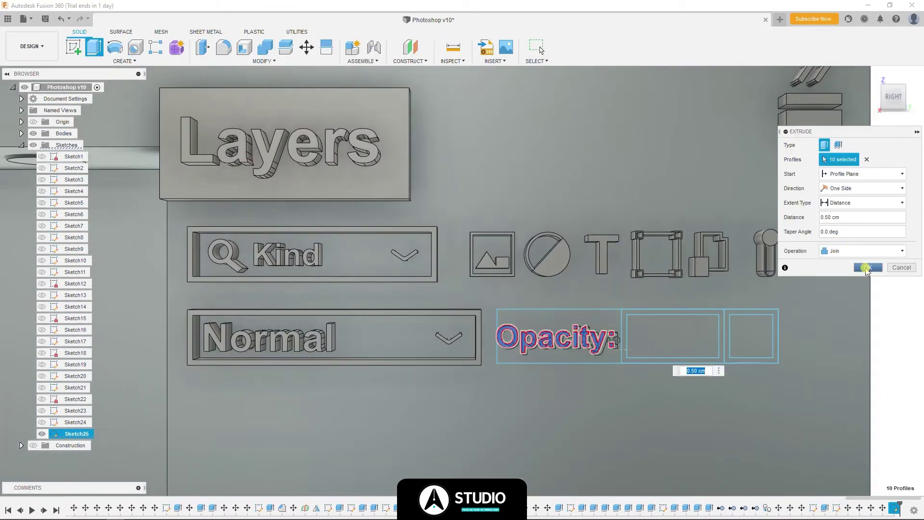
pyautogui.press('Return')
pyautogui.scroll(2, 488, 262)
pyautogui.click(488, 262)
pyautogui.press('e')
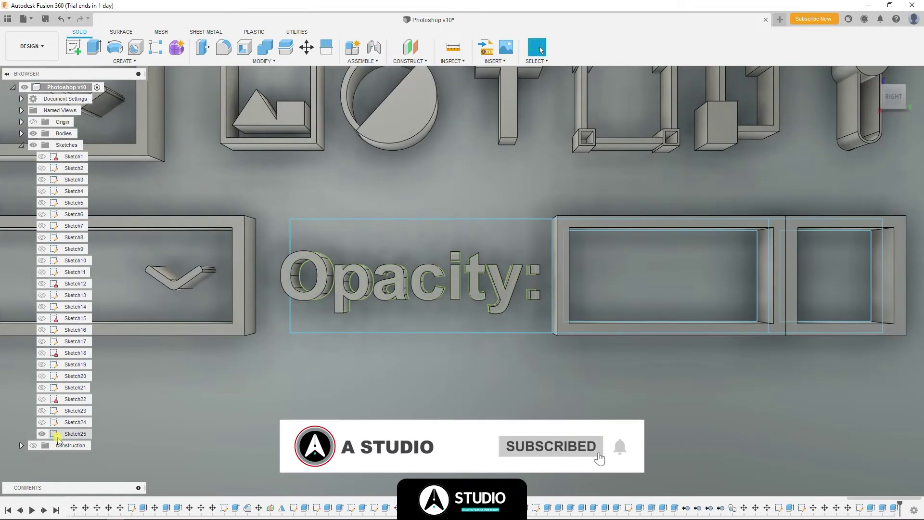
# - Nudge the O, p, a, c and i letter bodies -0.10 cm
pyautogui.press('m')
pyautogui.click(300, 279)
pyautogui.click(352, 289)
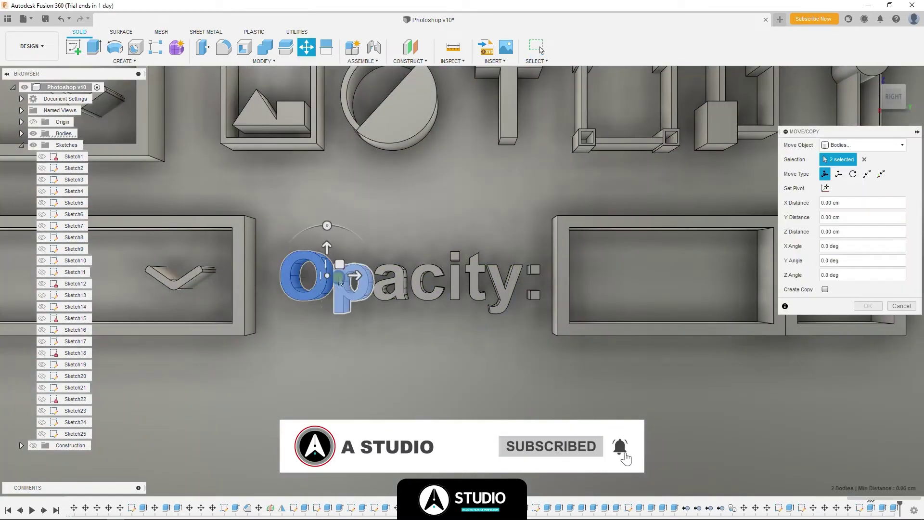
pyautogui.click(385, 284)
pyautogui.click(426, 284)
pyautogui.click(455, 274)
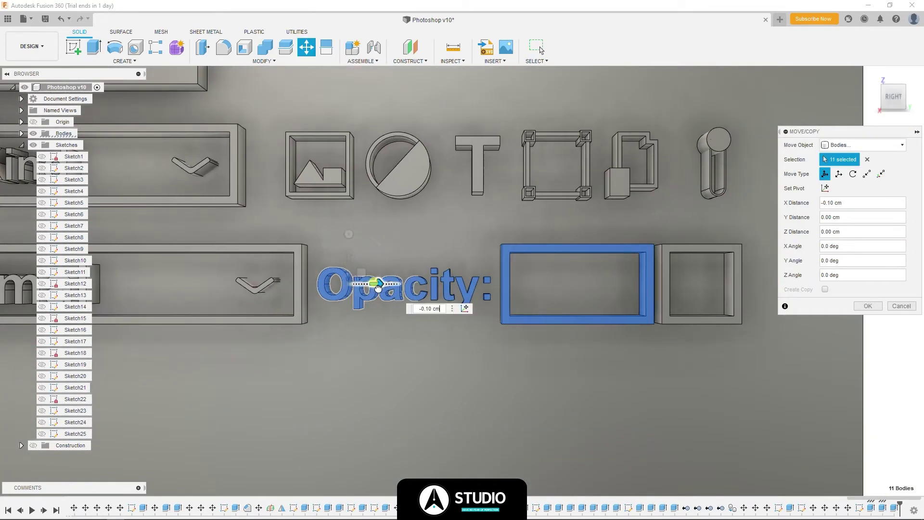
# - Copy the Normal field's chevron 5.60 cm into the Opacity right field
pyautogui.click(260, 284)
pyautogui.press('m')
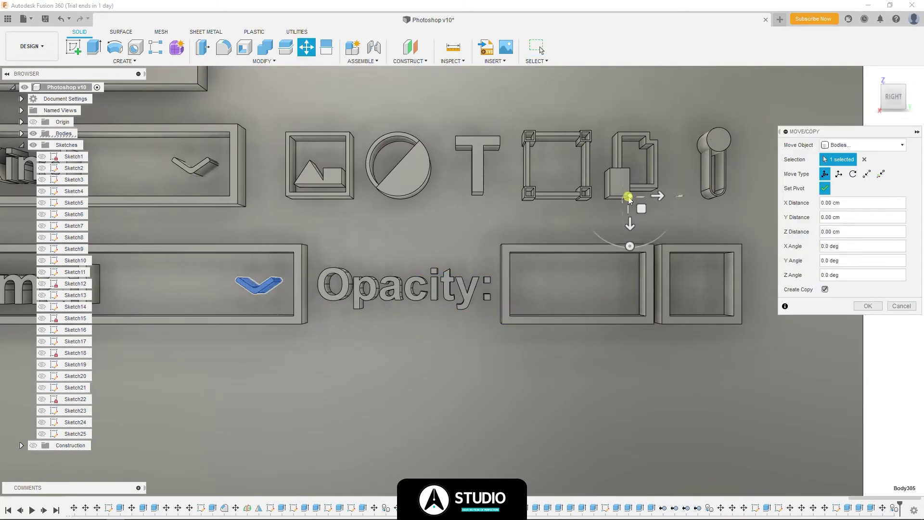
pyautogui.scroll(-3, 629, 200)
pyautogui.moveTo(671, 238); pyautogui.dragTo(670, 245)
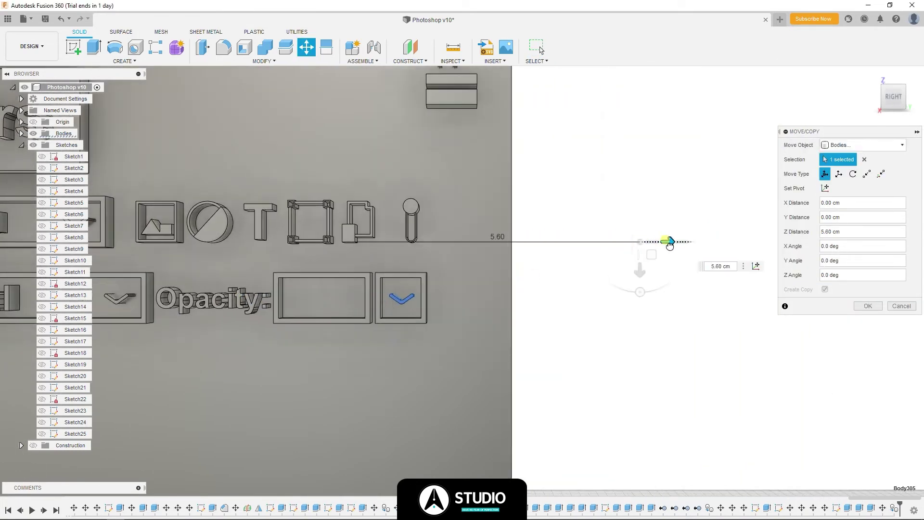
pyautogui.press('Return')
# - Show Sketch25 again and start a new sketch on the Opacity field's face
pyautogui.click(42, 434)
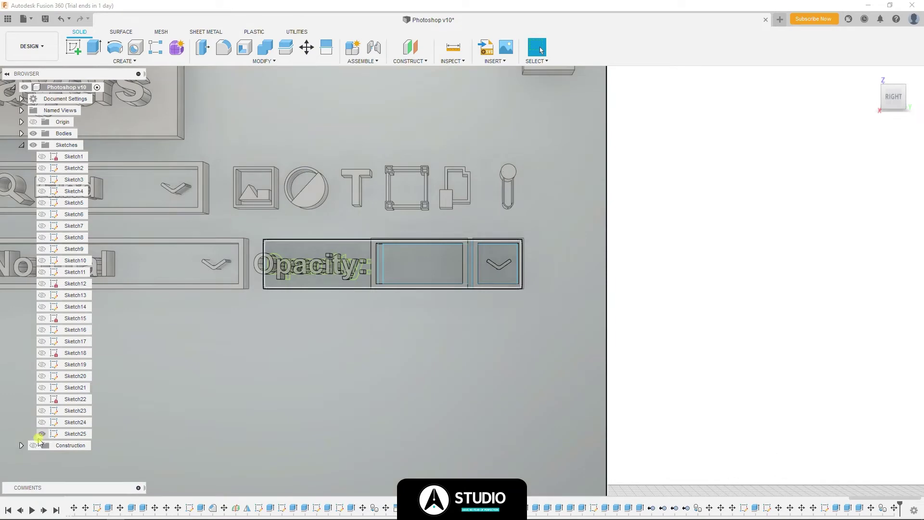
pyautogui.click(73, 47)
pyautogui.click(308, 337)
pyautogui.click(124, 61)
# - Add '100%' text inside the Opacity field
pyautogui.click(76, 179)
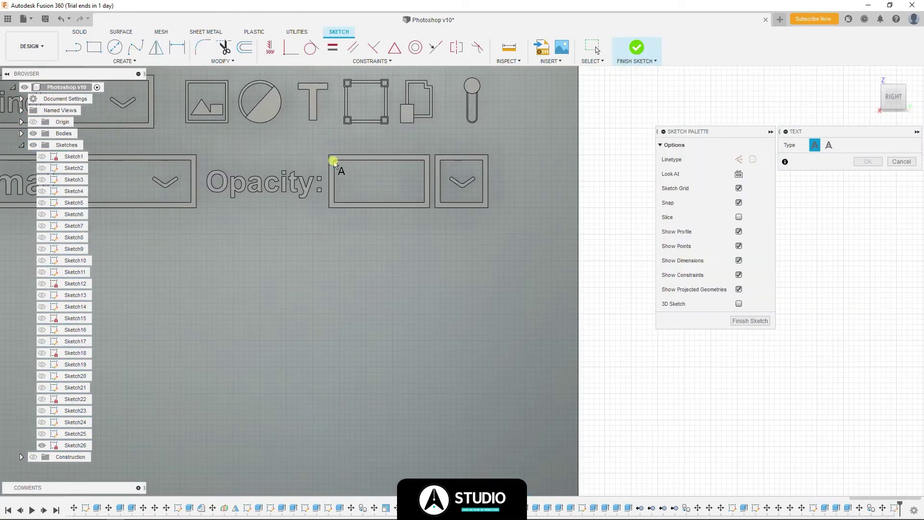
pyautogui.click(439, 230)
pyautogui.write('100')
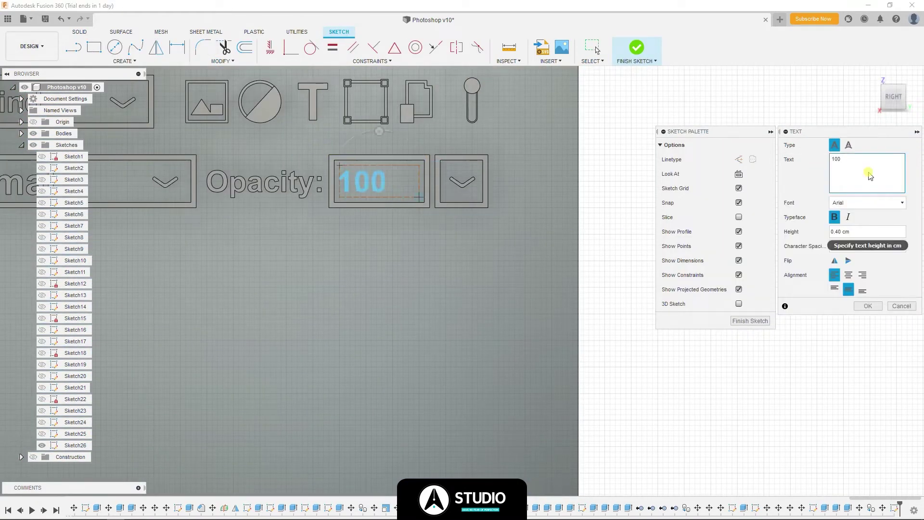
pyautogui.click(868, 306)
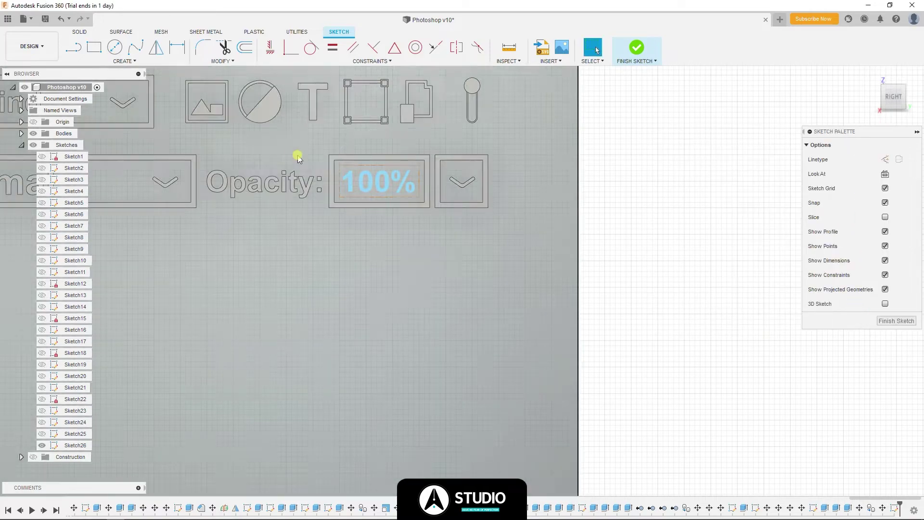
# - Extrude the 100% digit and percent-sign profiles
pyautogui.scroll(3, 388, 189)
pyautogui.scroll(2, 452, 166)
pyautogui.click(452, 167)
pyautogui.click(407, 149)
pyautogui.click(461, 190)
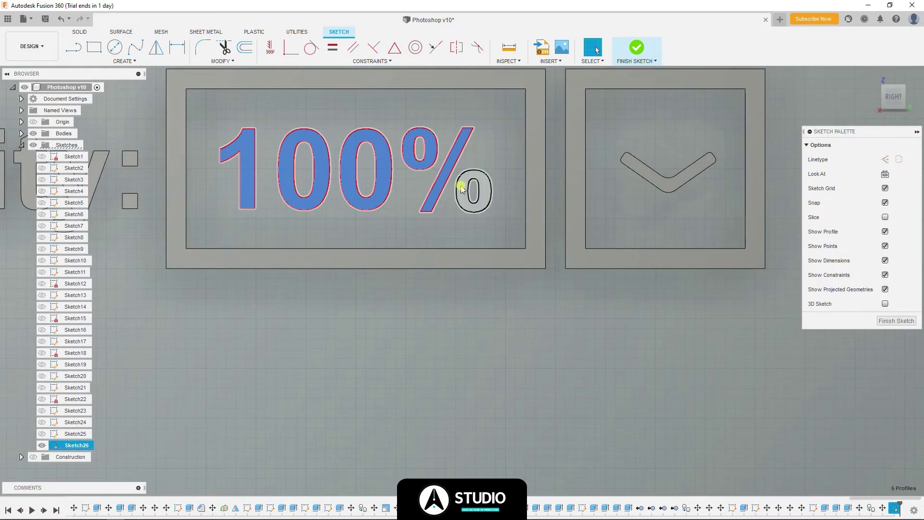
pyautogui.press('e')
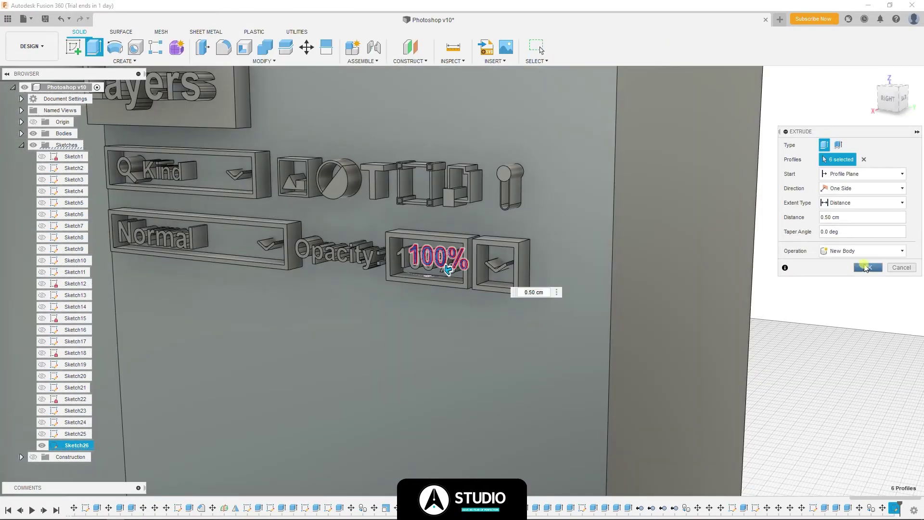
pyautogui.click(865, 268)
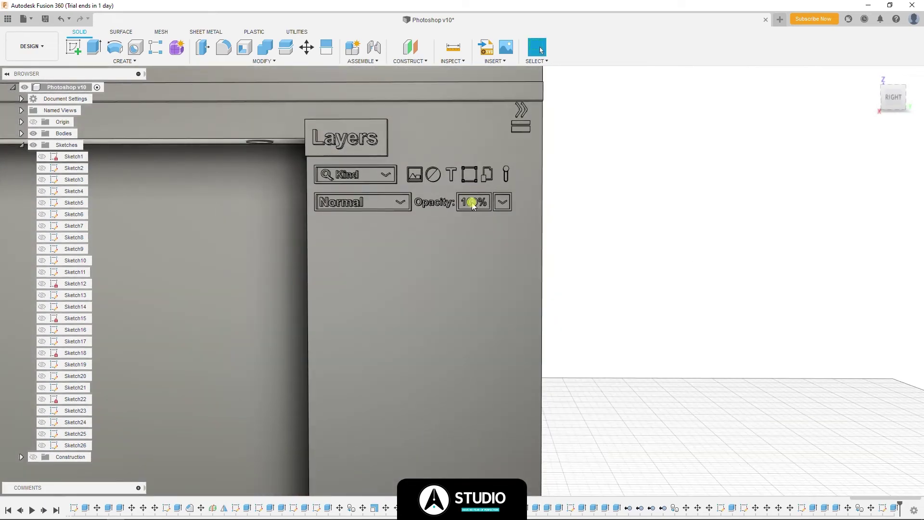
# - Copy the 100% field and its dropdown arrow 1.30 cm down
pyautogui.press('m')
pyautogui.scroll(5, 506, 212)
pyautogui.click(516, 202)
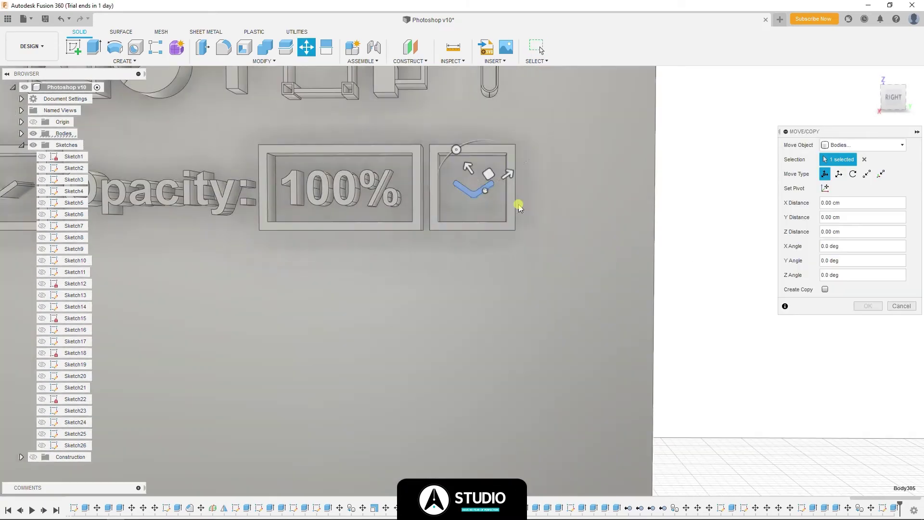
pyautogui.press('Escape')
pyautogui.press('m')
pyautogui.click(511, 229)
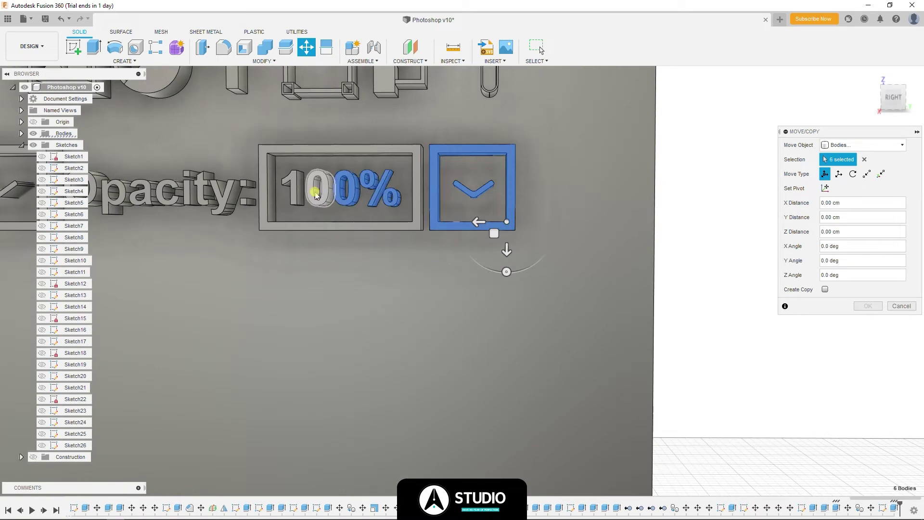
pyautogui.click(316, 194)
pyautogui.scroll(-2, 475, 319)
pyautogui.moveTo(499, 264); pyautogui.dragTo(497, 359)
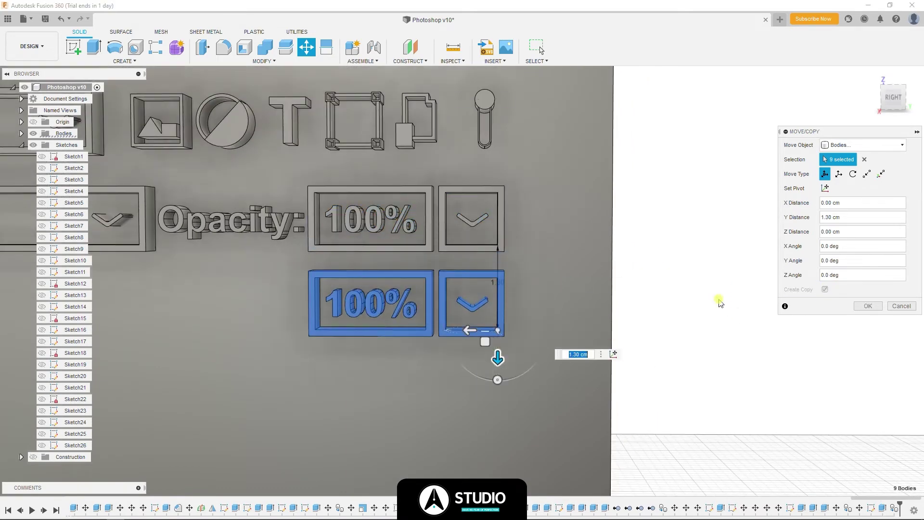
pyautogui.scroll(2, 303, 239)
pyautogui.press('Return')
# - Revise the copy move's Z distance, then start a sketch on the panel's large face
pyautogui.scroll(-3, 524, 262)
pyautogui.scroll(-1, 624, 362)
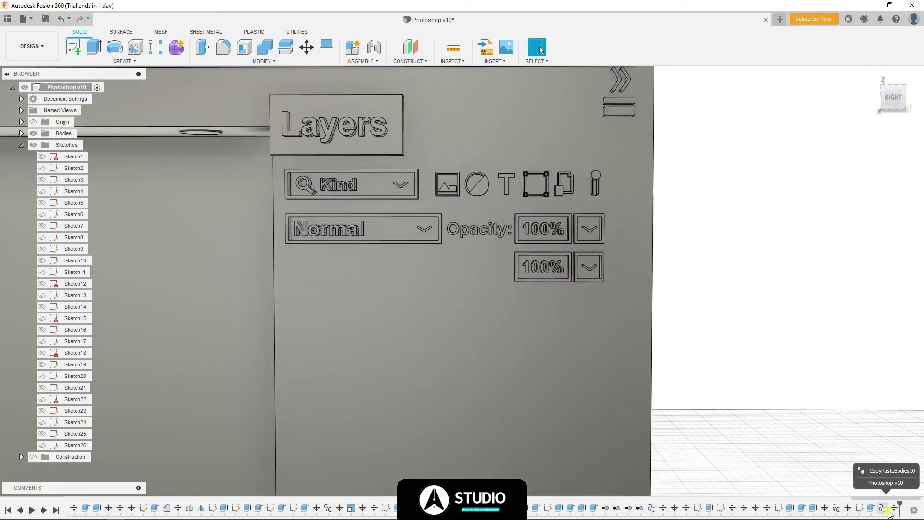
pyautogui.rightClick(894, 508)
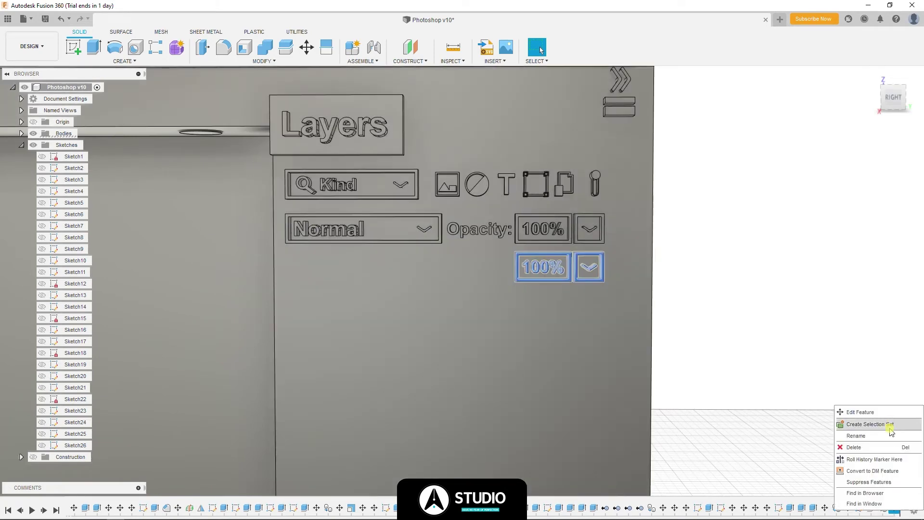
pyautogui.click(862, 422)
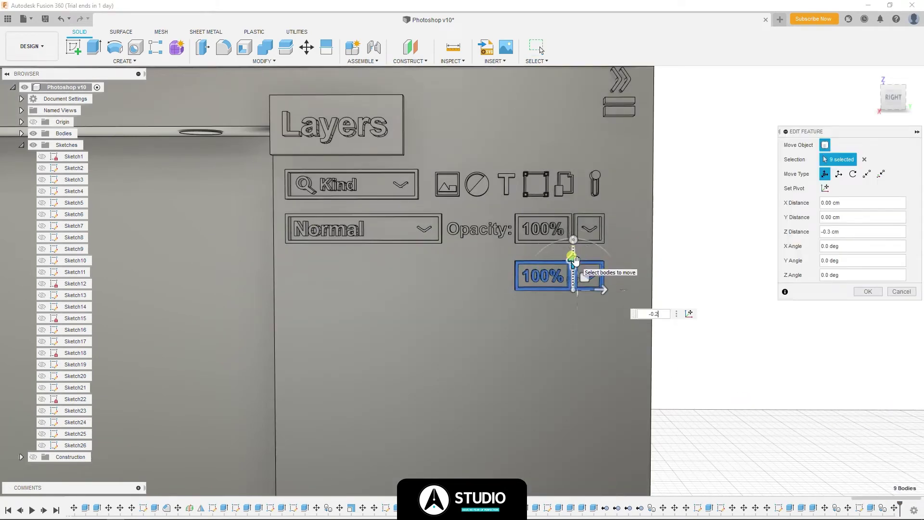
pyautogui.press('Return')
pyautogui.scroll(2, 514, 291)
pyautogui.click(513, 291)
pyautogui.click(77, 46)
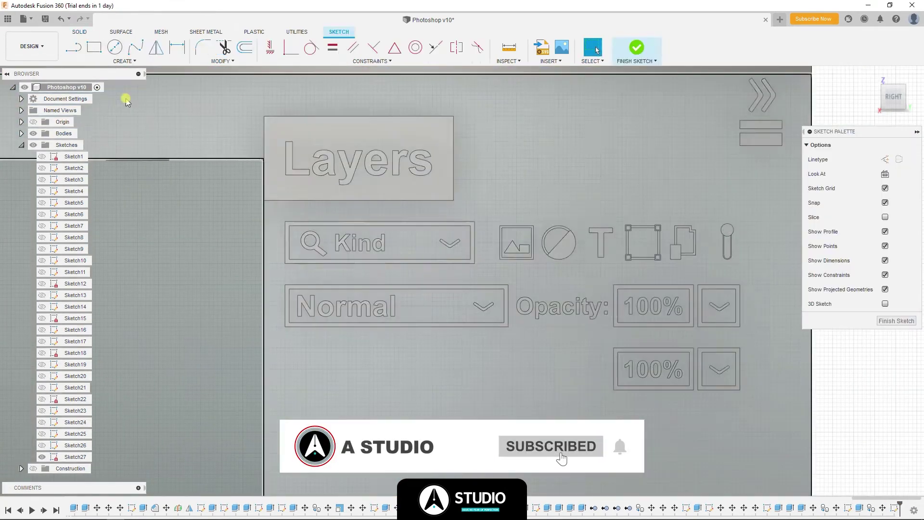
# - Add a 'Fill:' text label in a new rectangle left of the lower 100% field
pyautogui.click(522, 387)
pyautogui.click(125, 61)
pyautogui.click(72, 176)
pyautogui.click(619, 388)
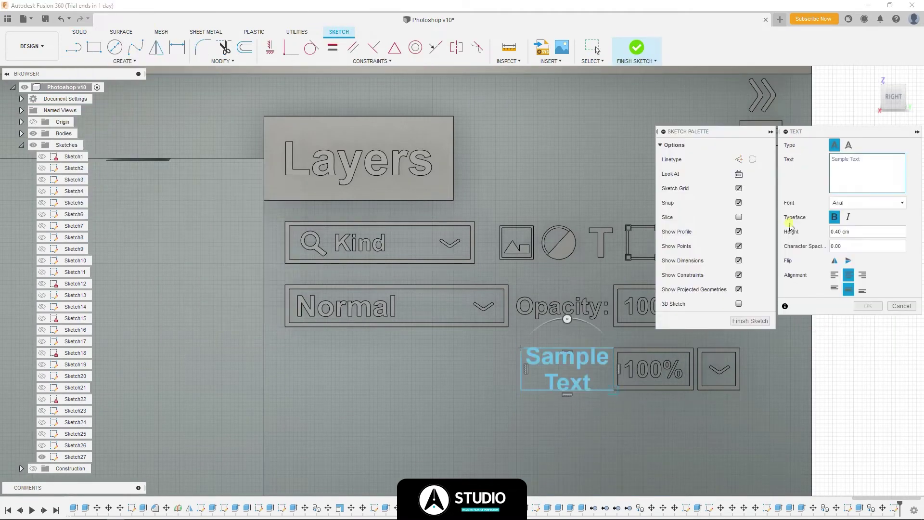
pyautogui.click(860, 174)
pyautogui.write('Fill:')
pyautogui.scroll(4, 531, 379)
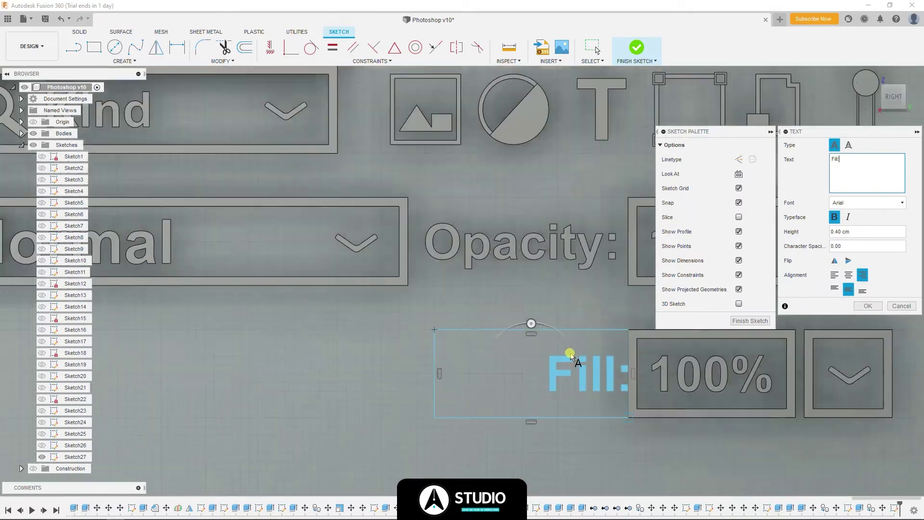
pyautogui.click(864, 306)
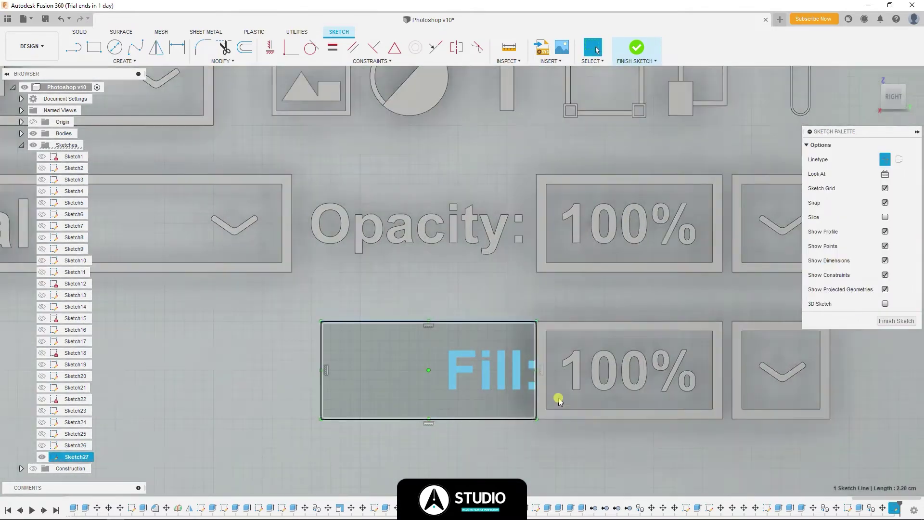
pyautogui.click(526, 371)
pyautogui.click(905, 321)
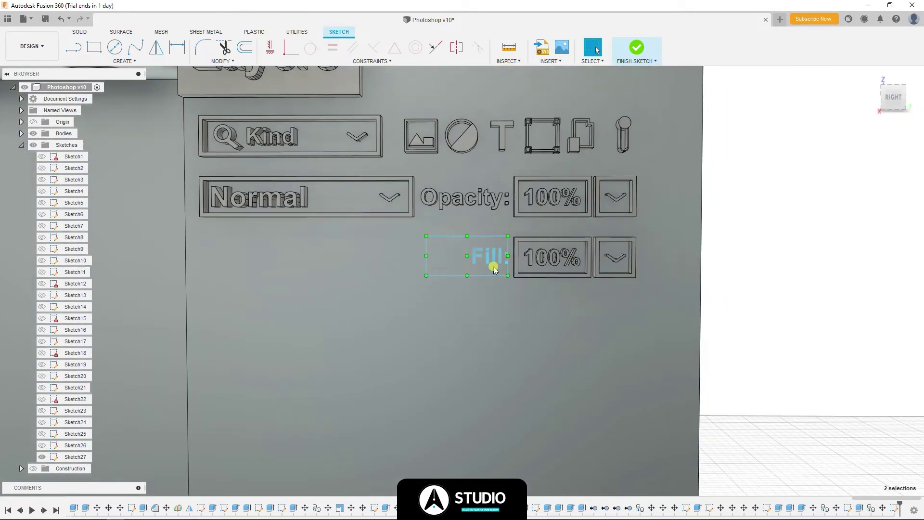
# - Reopen Sketch27 for editing so the Fill: text can be exploded
pyautogui.rightClick(494, 262)
pyautogui.rightClick(73, 458)
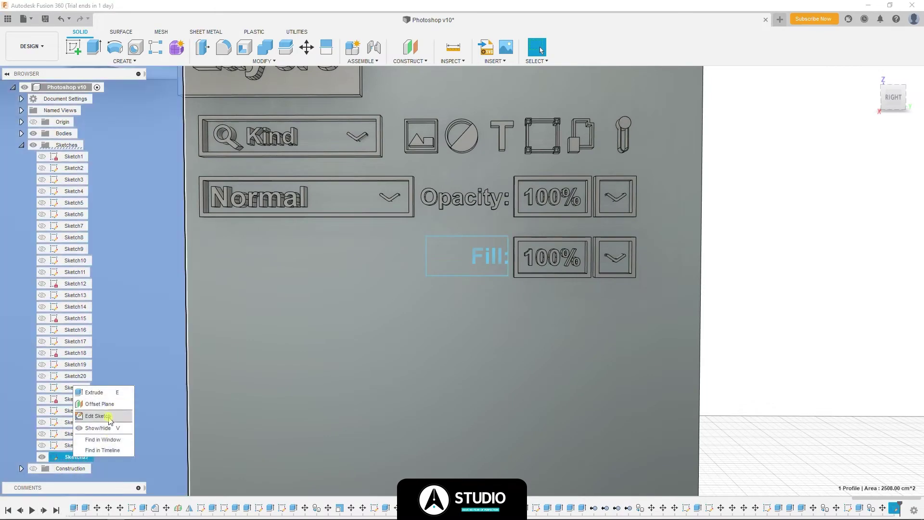
pyautogui.click(101, 417)
pyautogui.rightClick(484, 264)
pyautogui.click(488, 328)
# - Extrude the exploded Fill: letters into the panel
pyautogui.scroll(3, 475, 251)
pyautogui.scroll(3, 499, 200)
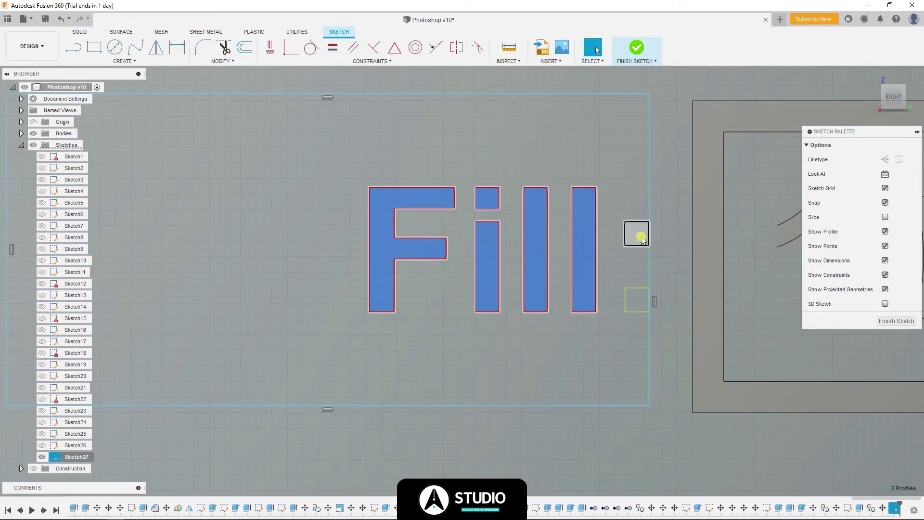
pyautogui.scroll(-5, 568, 279)
pyautogui.press('e')
pyautogui.click(852, 300)
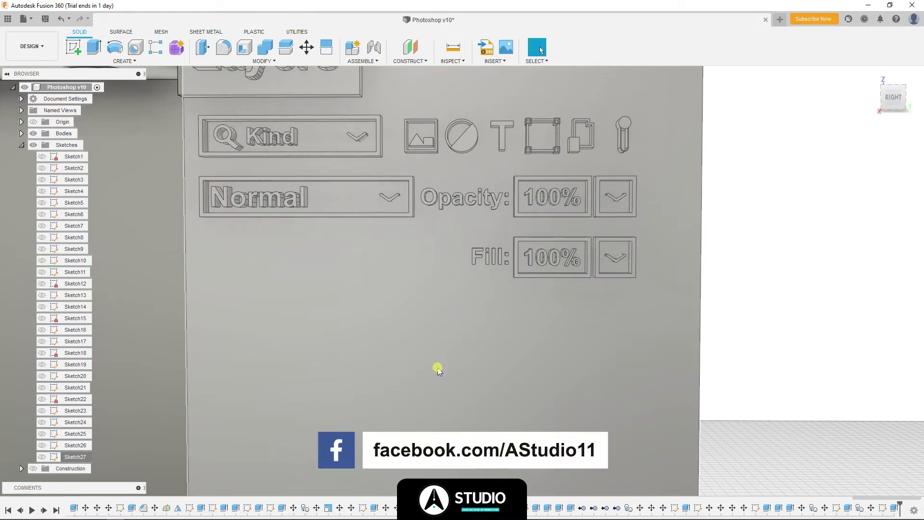
pyautogui.scroll(2, 438, 370)
pyautogui.scroll(-5, 440, 362)
# - Start a sketch on the panel face with a 7.8 by 1 cm rectangle, its right edge pulled clear of Fill
pyautogui.click(442, 361)
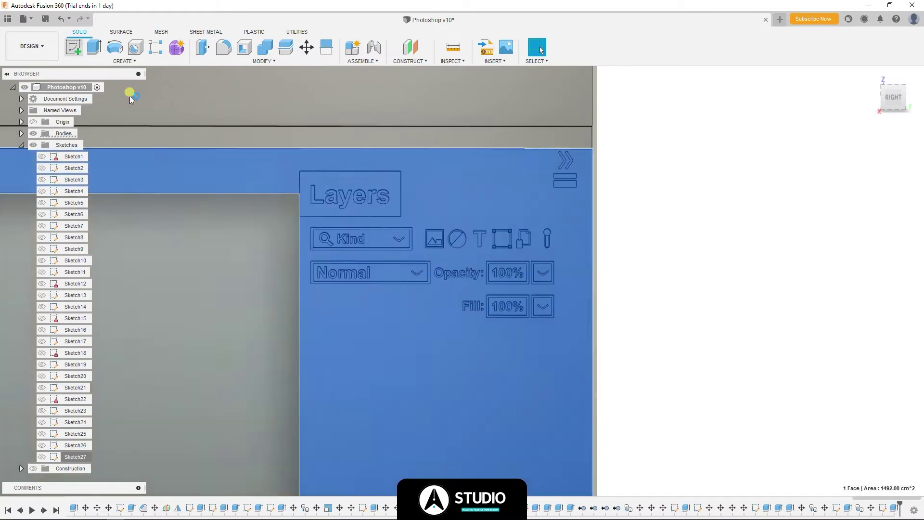
pyautogui.moveTo(442, 361); pyautogui.dragTo(510, 374, button='middle')
pyautogui.press('r')
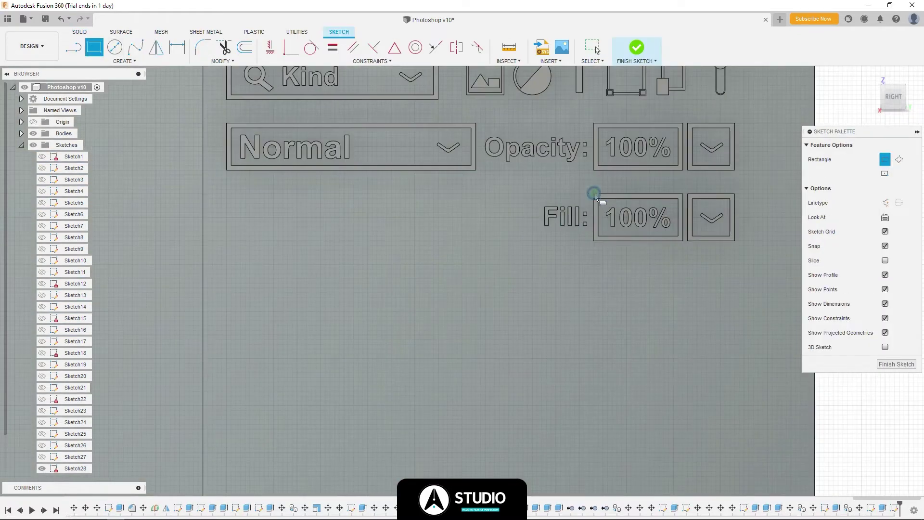
pyautogui.click(594, 194)
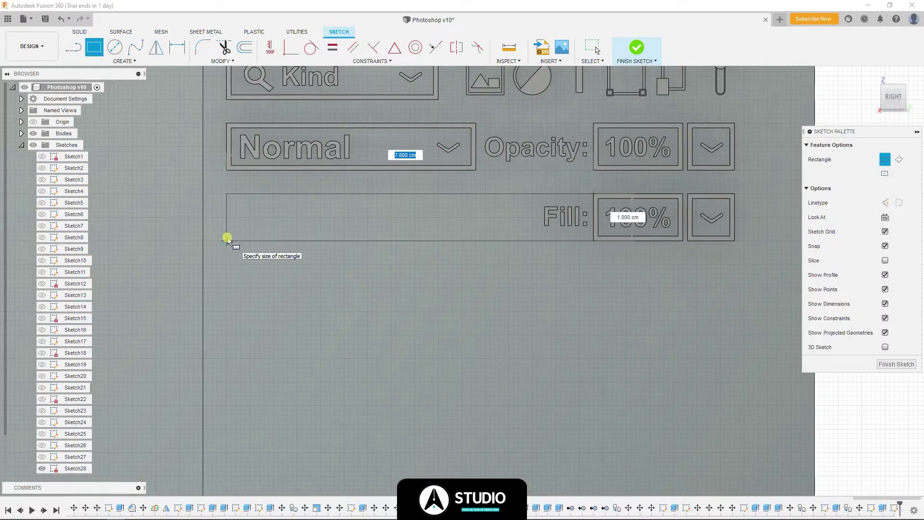
pyautogui.click(227, 239)
pyautogui.press('Escape')
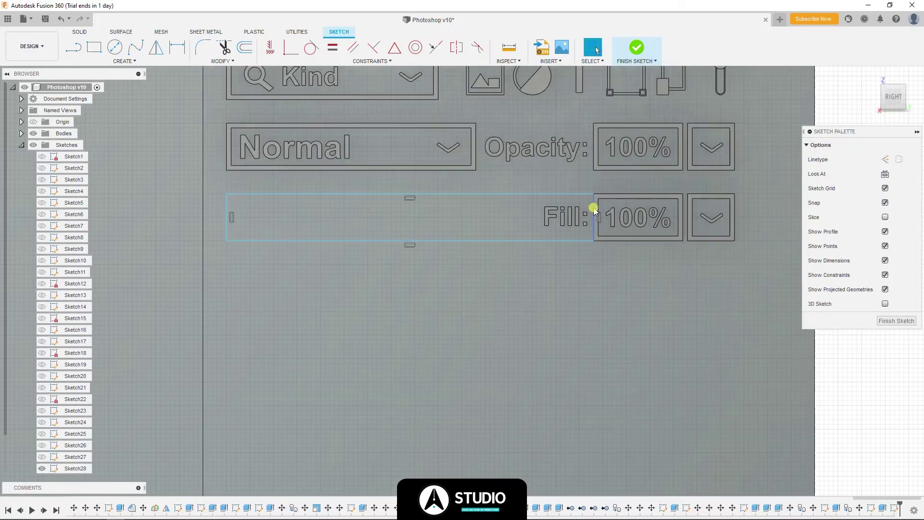
pyautogui.click(594, 210)
pyautogui.press('m')
pyautogui.moveTo(596, 207); pyautogui.dragTo(528, 207)
pyautogui.press('Return')
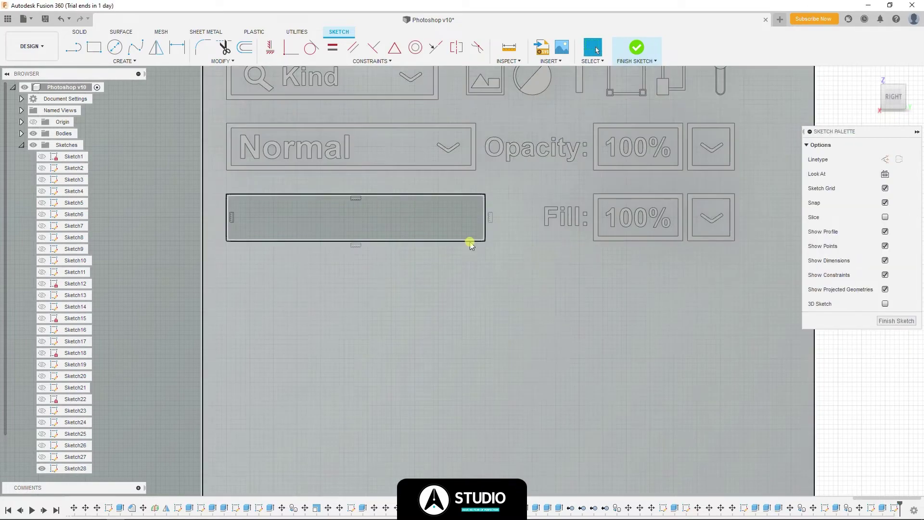
# - Add a 'Lock:' text label inside the rectangle
pyautogui.click(124, 62)
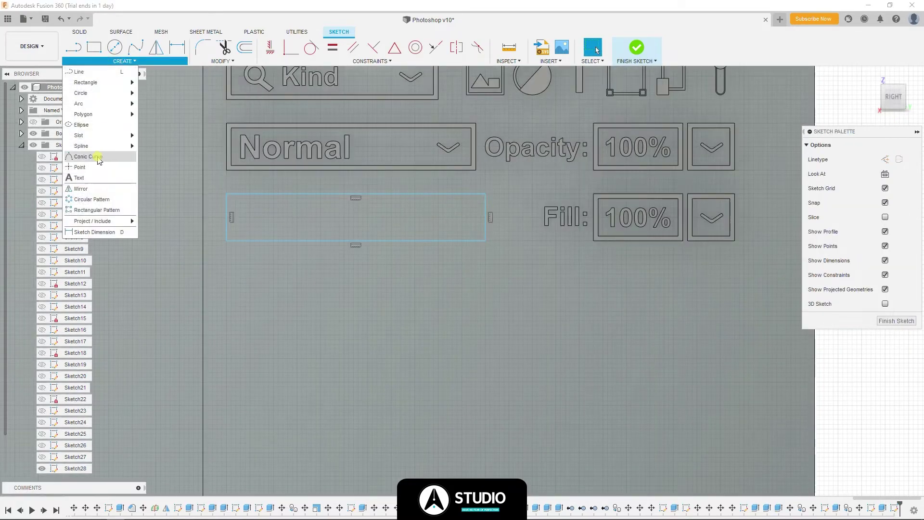
pyautogui.click(72, 163)
pyautogui.click(483, 239)
pyautogui.write('Lock')
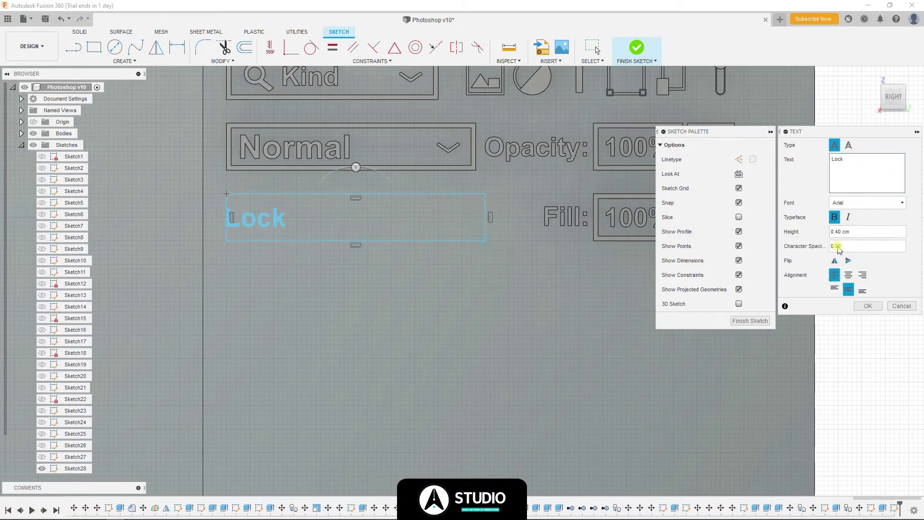
pyautogui.press('Return')
pyautogui.press('l')
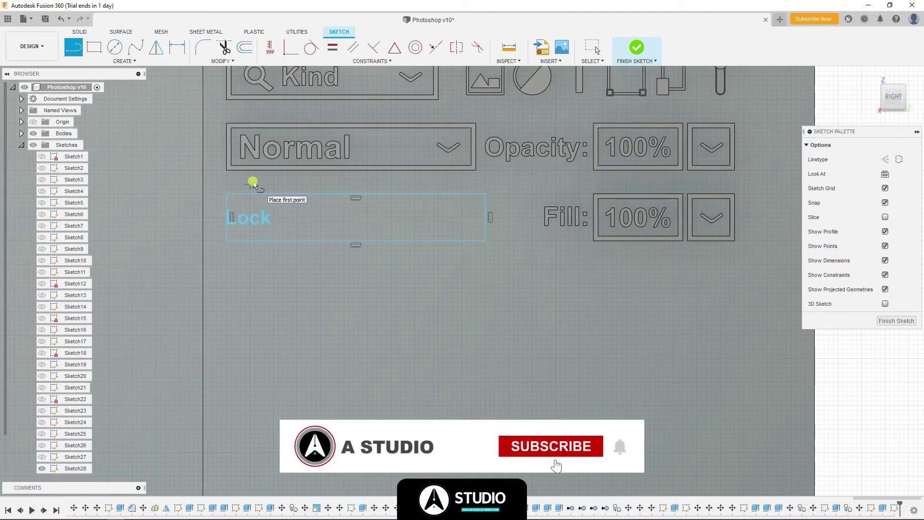
pyautogui.doubleClick(266, 226)
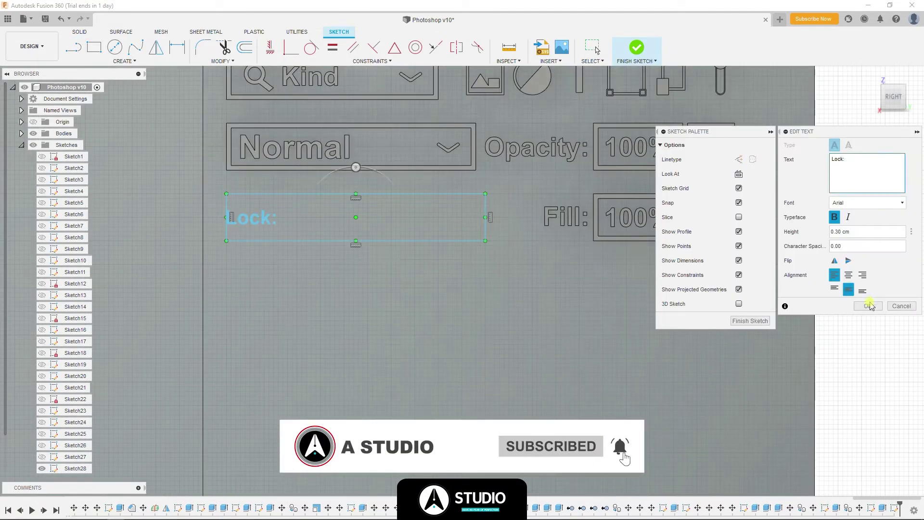
pyautogui.click(870, 307)
# - Draw a field rectangle right of the Lock: label and delete the old outer rectangle
pyautogui.press('r')
pyautogui.click(278, 194)
pyautogui.click(486, 241)
pyautogui.press('Escape')
pyautogui.doubleClick(279, 204)
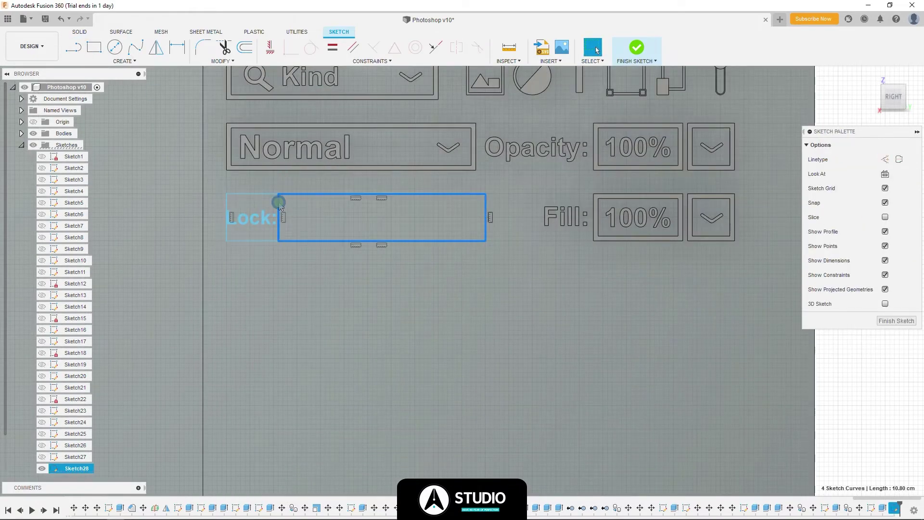
pyautogui.click(255, 194)
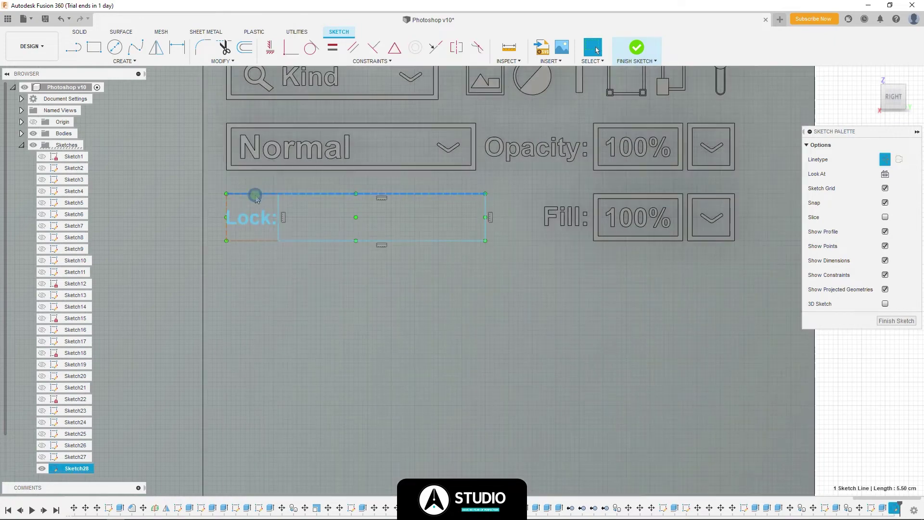
pyautogui.rightClick(257, 205)
pyautogui.click(285, 238)
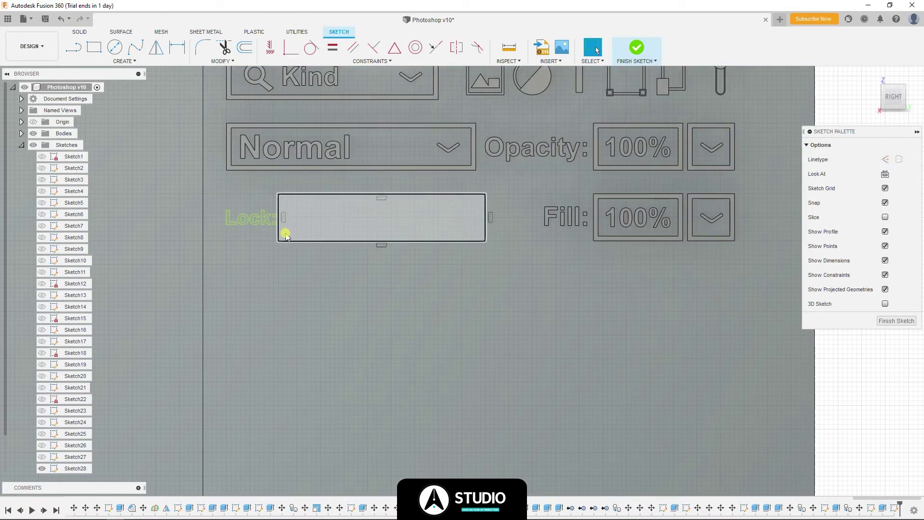
# - Stretch the field rectangle's right edge 0.6 cm so it is 5 cm wide
pyautogui.press('m')
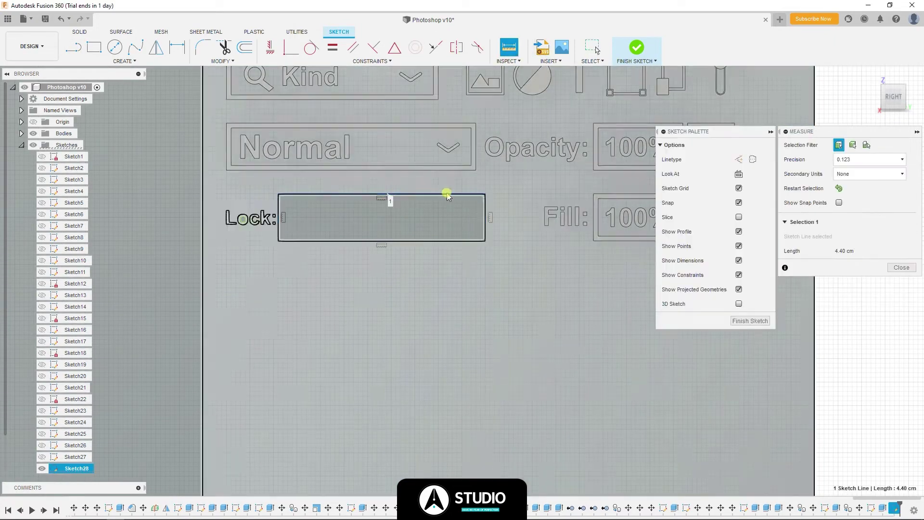
pyautogui.click(490, 217)
pyautogui.moveTo(518, 212); pyautogui.dragTo(528, 214)
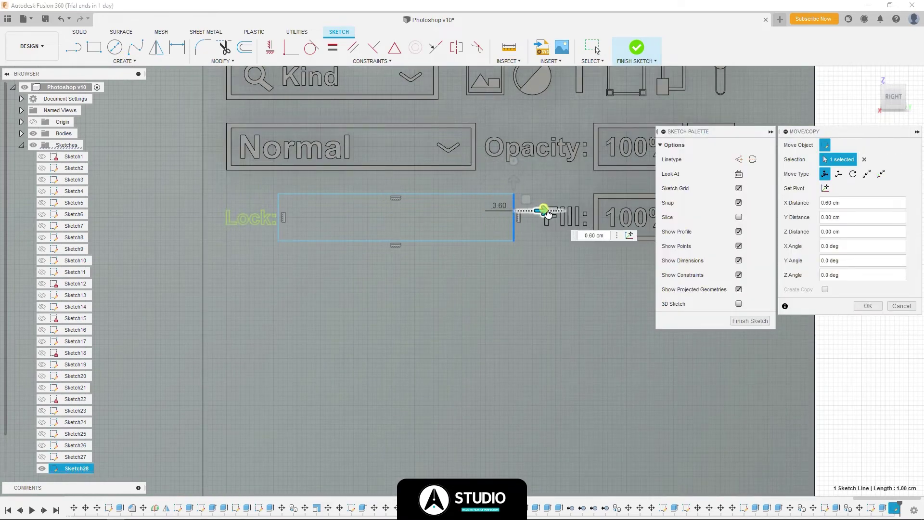
pyautogui.press('Return')
# - Divide the field into five 1.00 cm square cells
pyautogui.press('r')
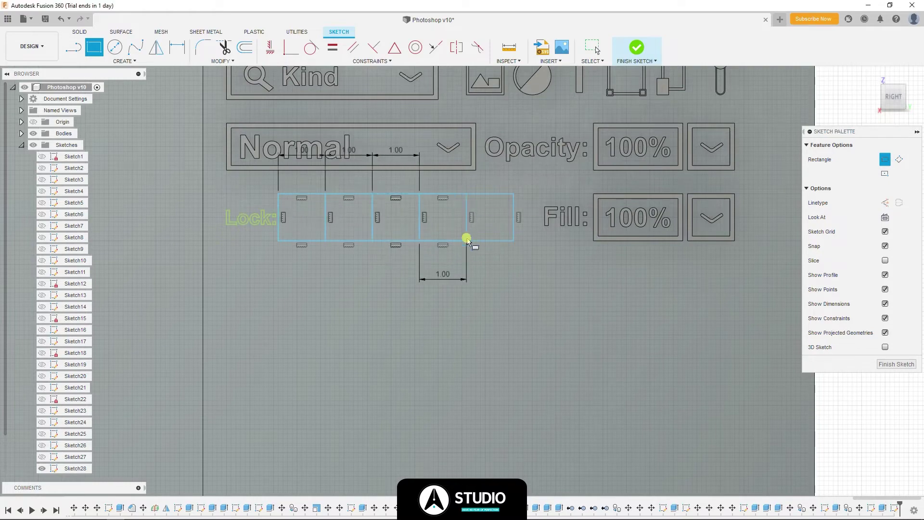
pyautogui.press('Escape')
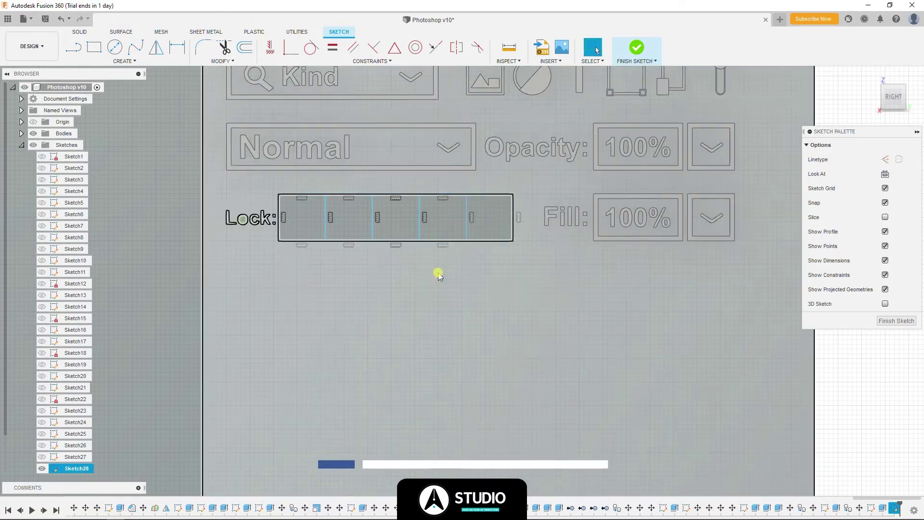
pyautogui.scroll(3, 308, 227)
pyautogui.scroll(2, 301, 221)
pyautogui.press('r')
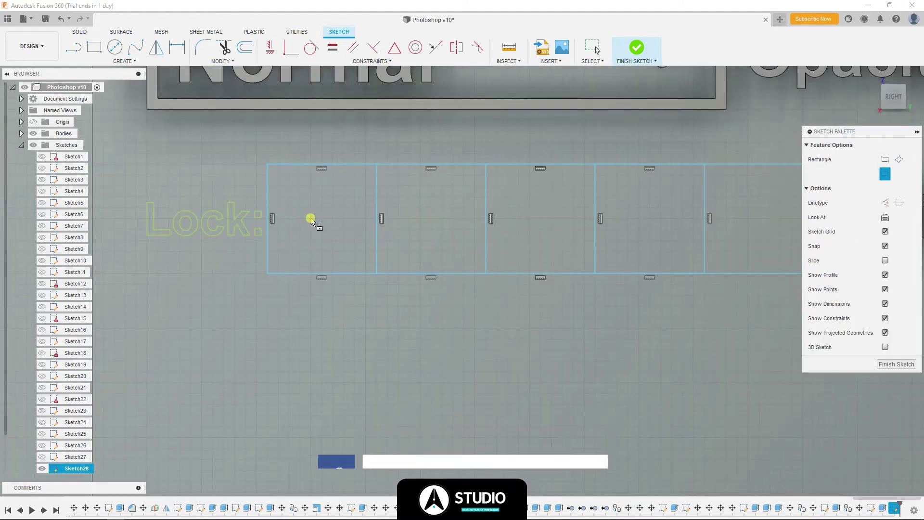
# - Draw a 0.8 cm square in the first Lock cell, then delete it
pyautogui.click(365, 177)
pyautogui.press('Escape')
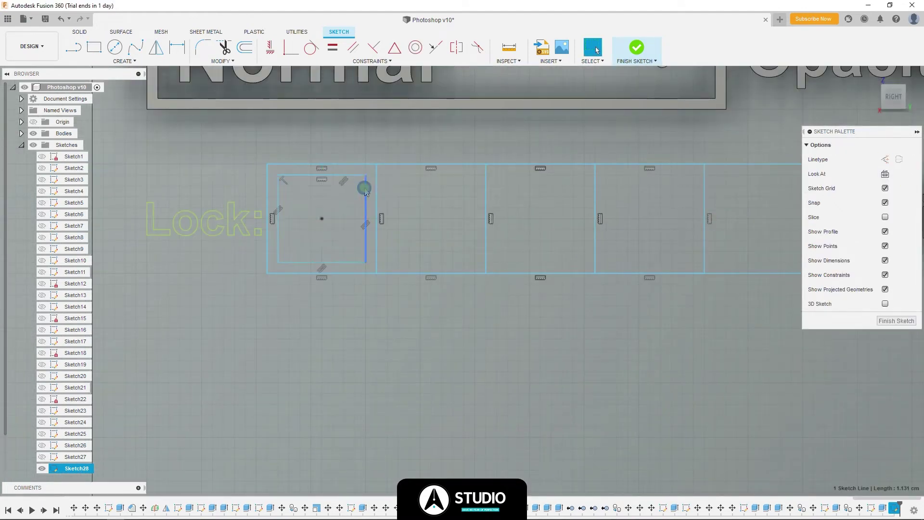
pyautogui.doubleClick(366, 193)
pyautogui.click(368, 206)
pyautogui.doubleClick(365, 202)
pyautogui.press('Delete')
# - Offset the first cell 0.1 cm inward and add an inward-offset centred square inside it
pyautogui.moveTo(377, 173); pyautogui.dragTo(268, 242)
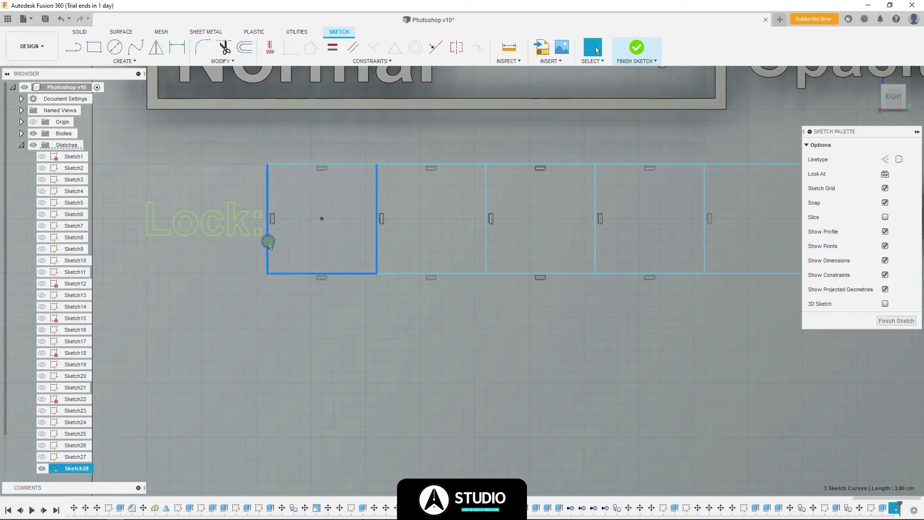
pyautogui.keyDown('shift'); pyautogui.click(299, 165); pyautogui.keyUp('shift')
pyautogui.press('o')
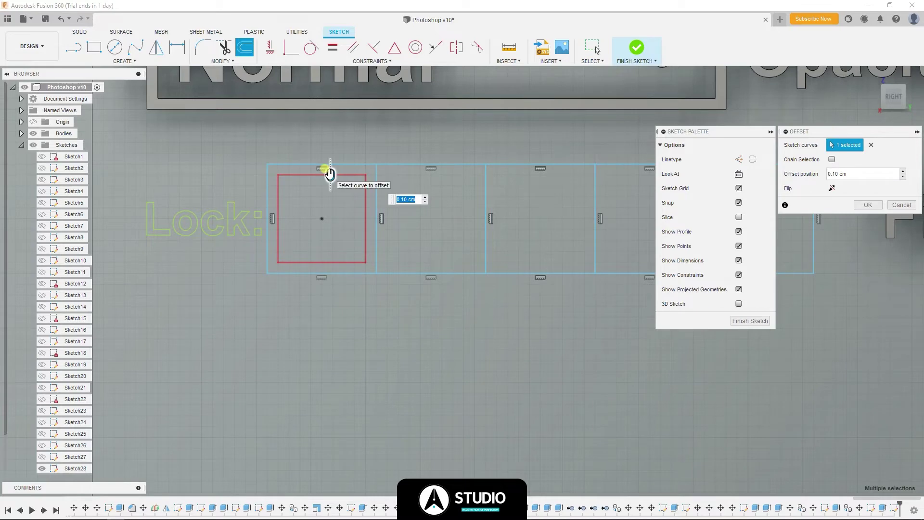
pyautogui.press('Return')
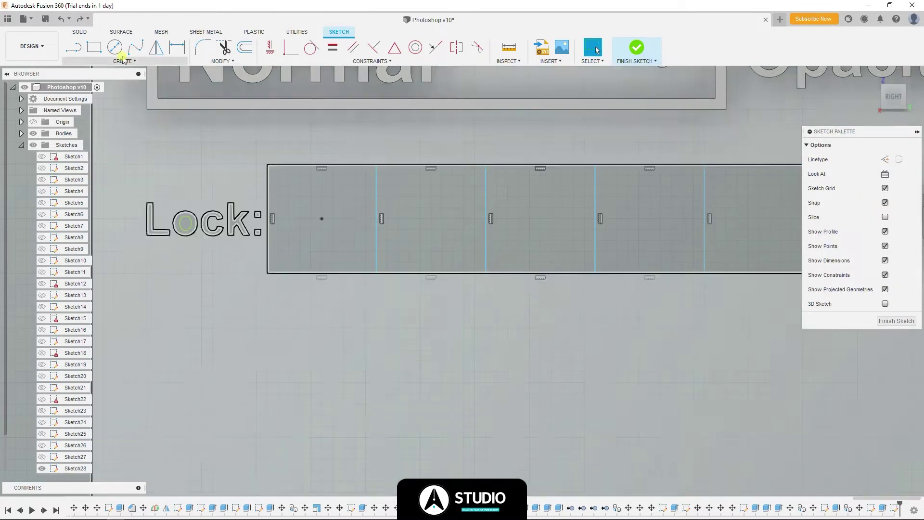
pyautogui.press('r')
pyautogui.click(322, 219)
pyautogui.click(362, 187)
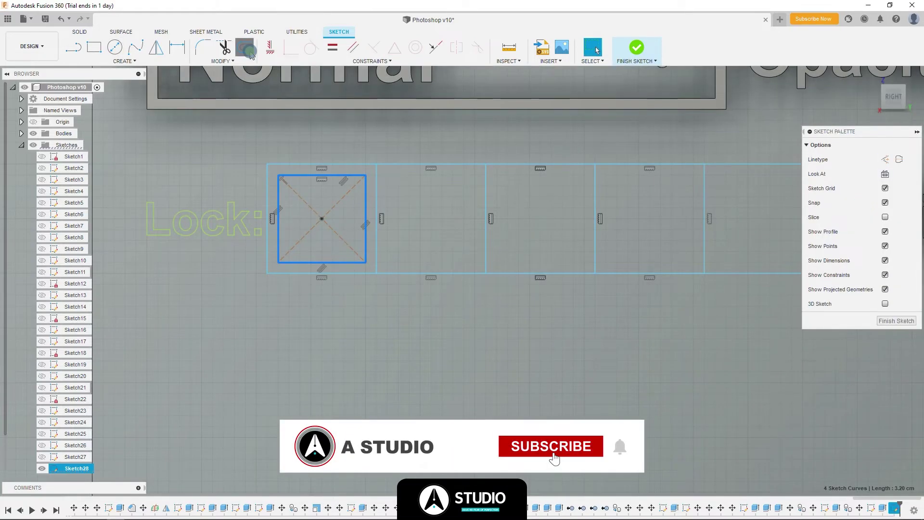
pyautogui.press('o')
pyautogui.press('Return')
pyautogui.scroll(3, 328, 212)
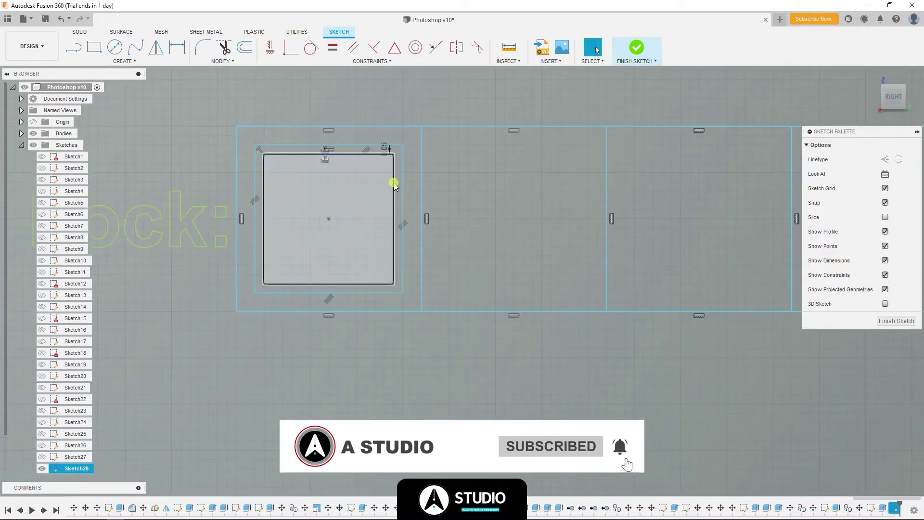
# - Draw a small 0.233 cm square and move it into the grid's corner position
pyautogui.press('r')
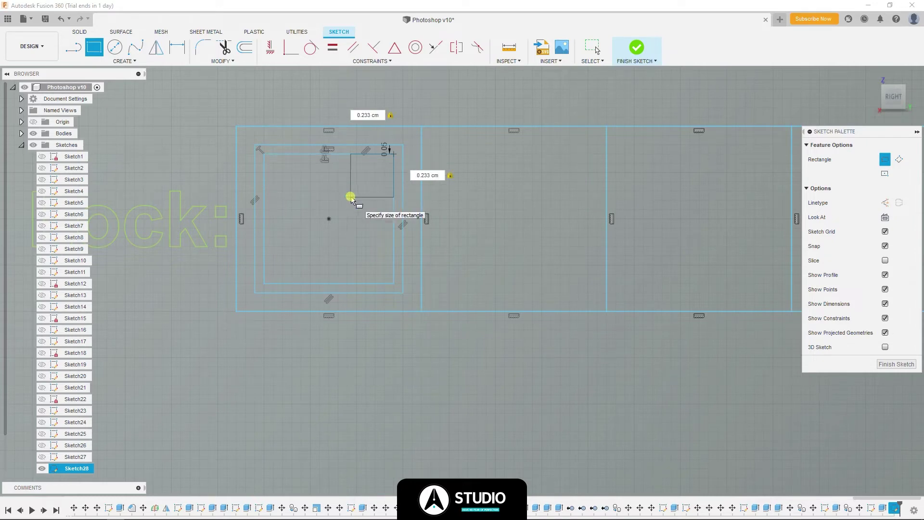
pyautogui.press('Escape')
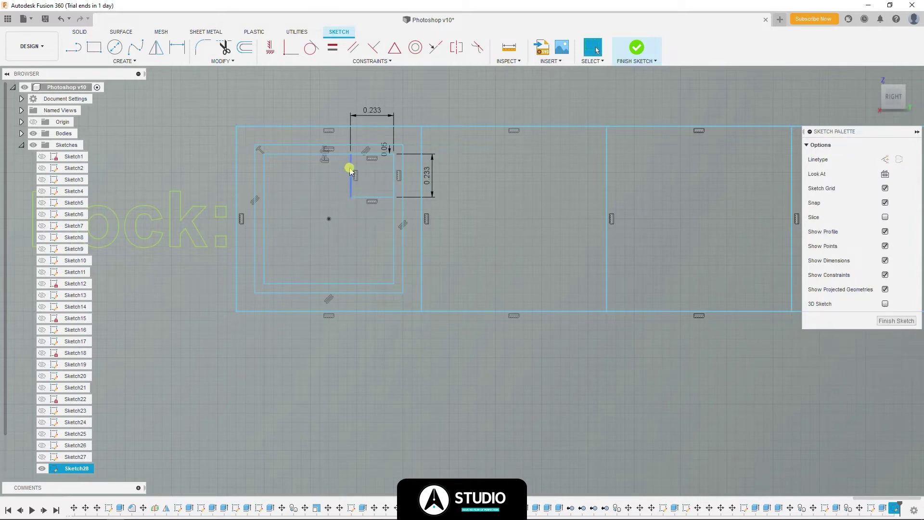
pyautogui.doubleClick(350, 166)
pyautogui.press('m')
pyautogui.click(867, 174)
pyautogui.click(350, 154)
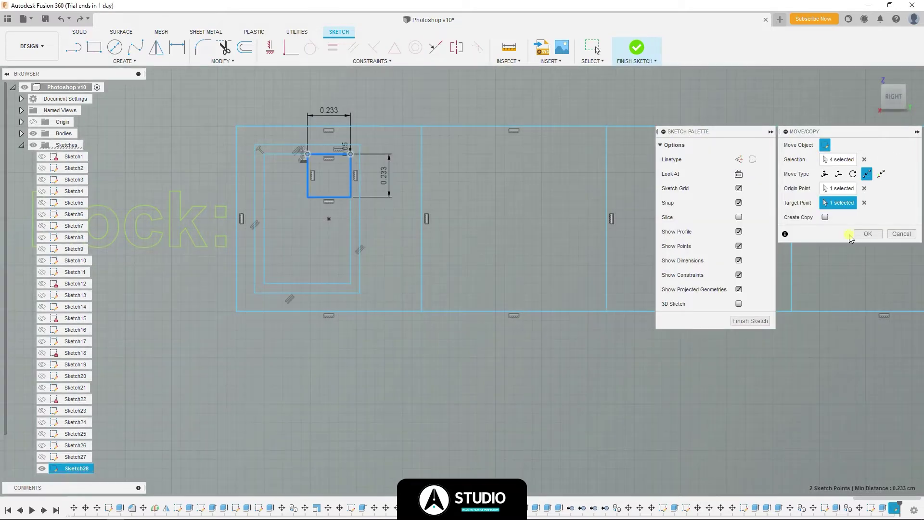
pyautogui.press('Escape')
# - Copy the 0.233 cm square one step to the left to complete a row of three
pyautogui.press('m')
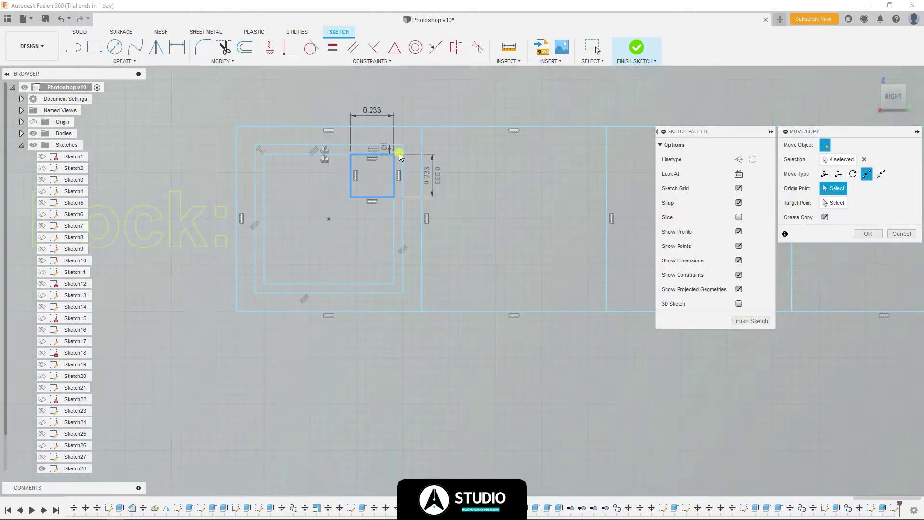
pyautogui.click(393, 154)
pyautogui.click(350, 154)
pyautogui.click(865, 175)
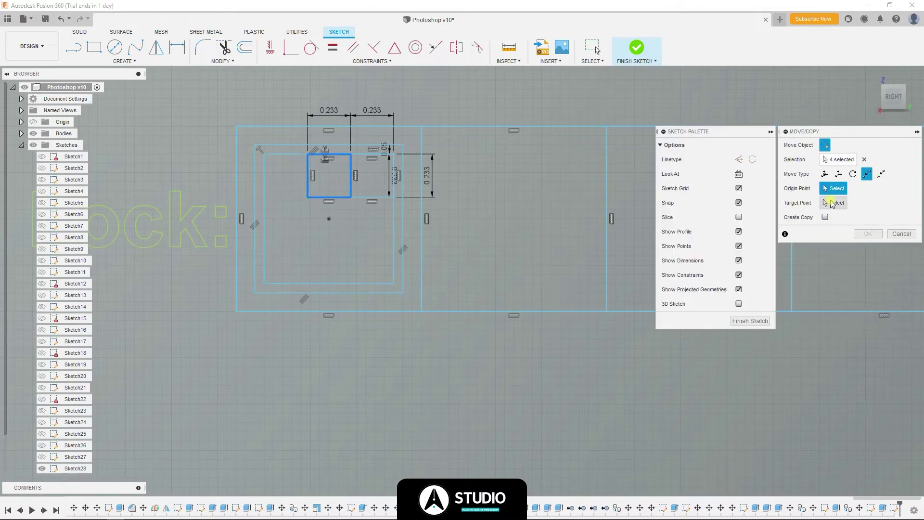
pyautogui.click(350, 197)
pyautogui.click(307, 197)
pyautogui.press('Return')
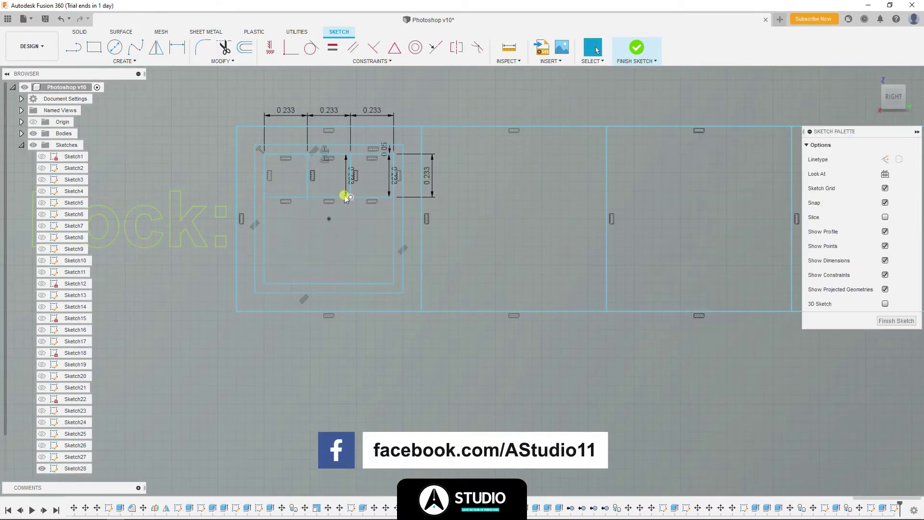
# - Pattern the three squares downward, quantity 3 at -0.467 cm, forming a 3×3 grid
pyautogui.moveTo(298, 202); pyautogui.dragTo(259, 145)
pyautogui.click(124, 61)
pyautogui.click(87, 210)
pyautogui.moveTo(328, 212); pyautogui.dragTo(405, 308)
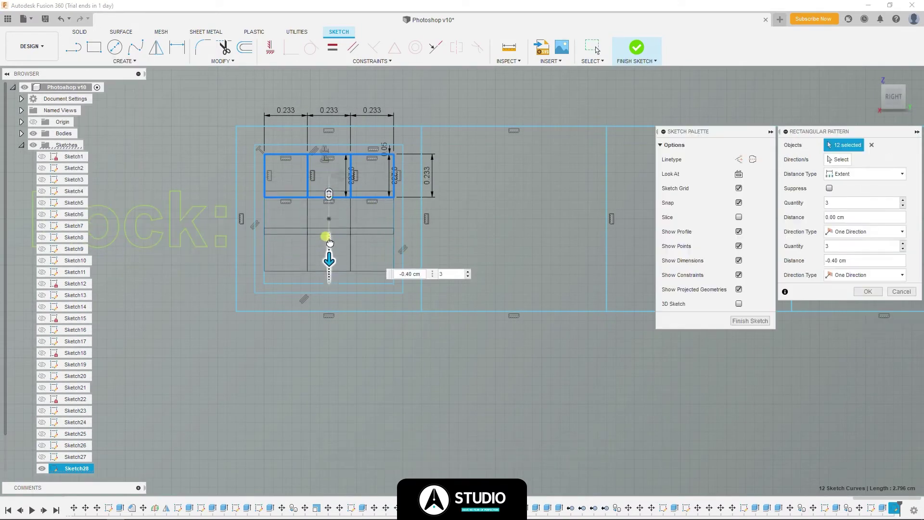
pyautogui.press('Delete')
pyautogui.write('7')
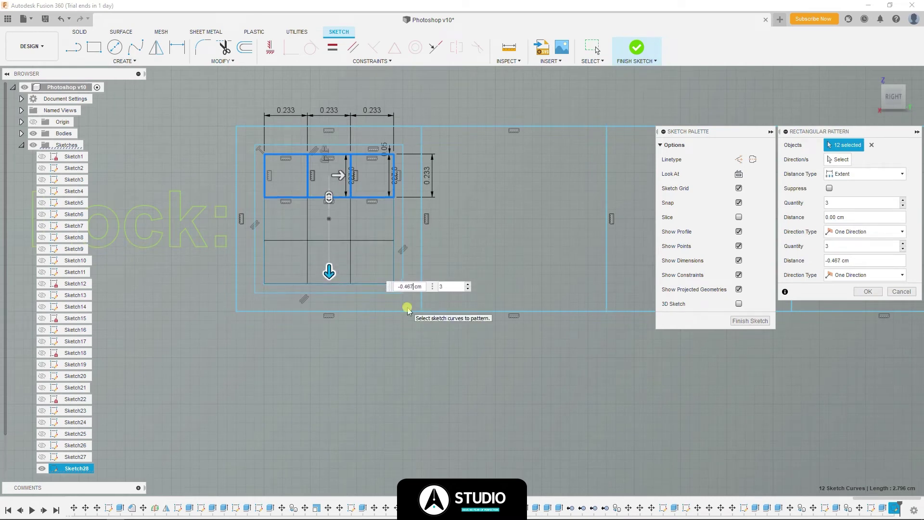
pyautogui.scroll(2, 407, 159)
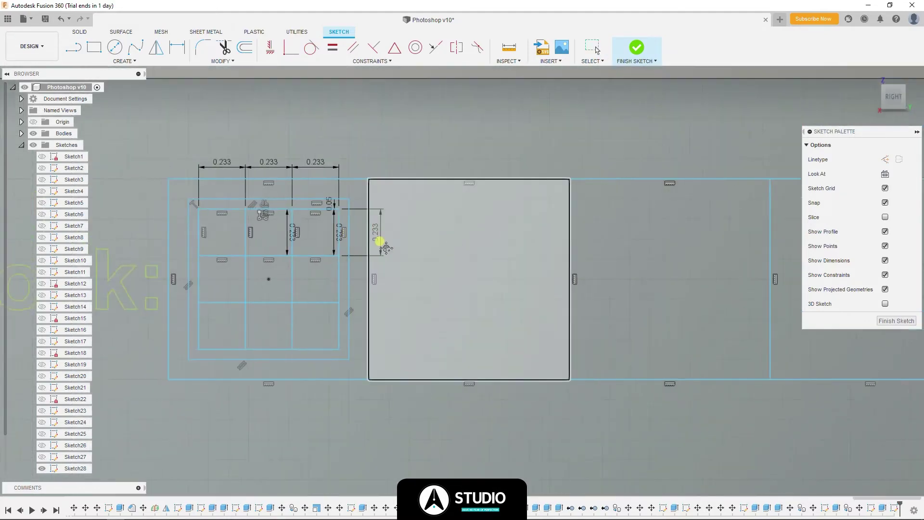
pyautogui.click(94, 47)
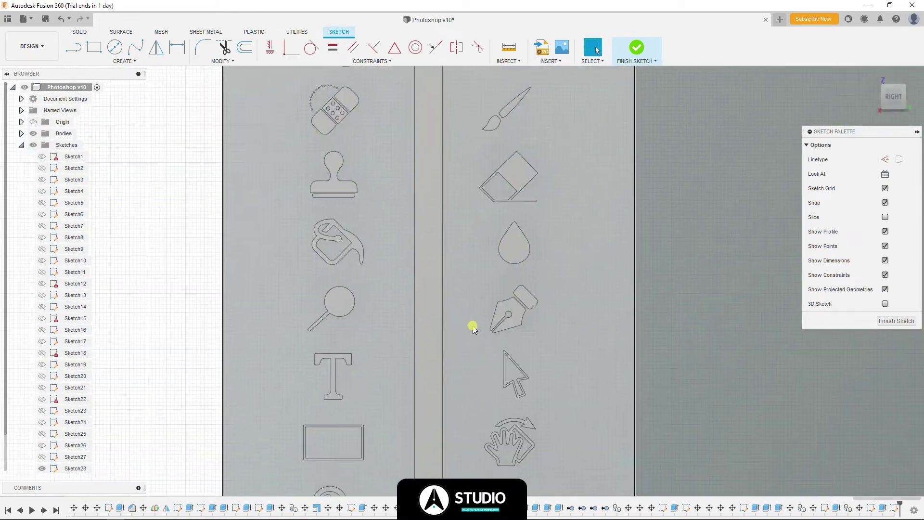
pyautogui.scroll(-3, 474, 328)
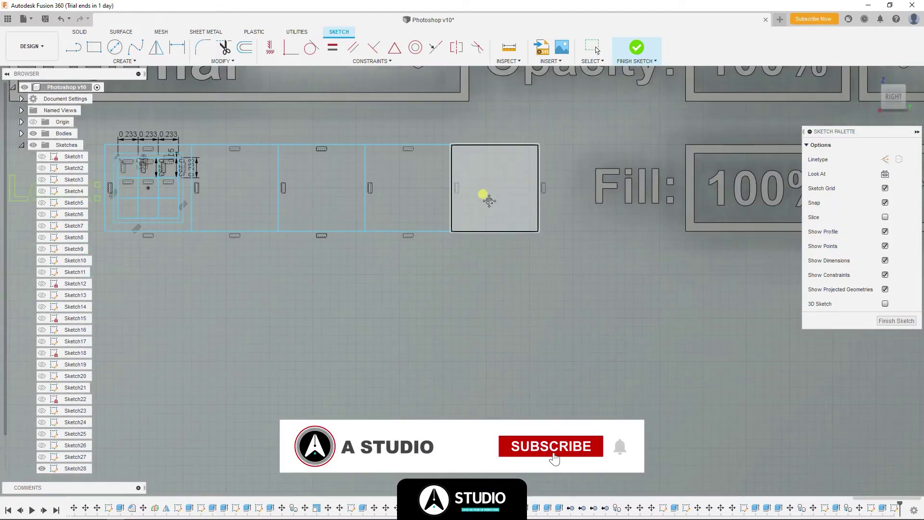
# - Draw the padlock body rectangle in the last Lock cell
pyautogui.press('r')
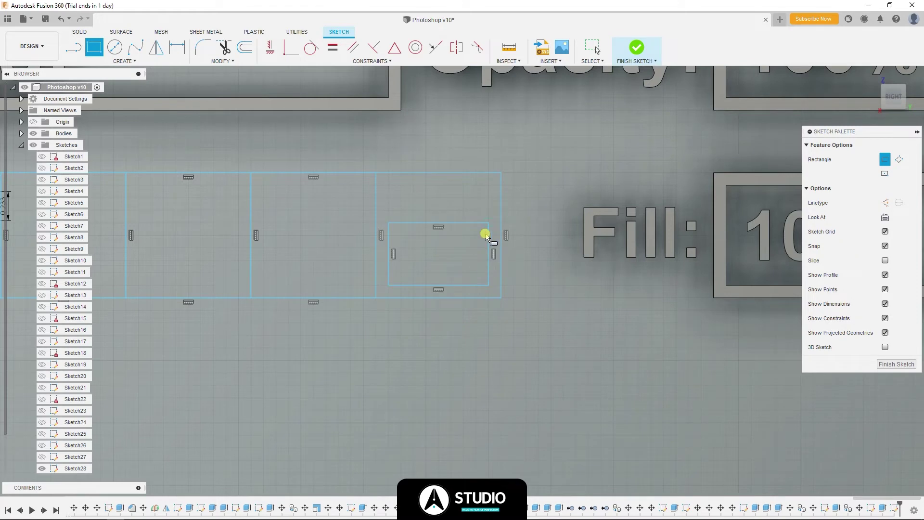
pyautogui.scroll(-3, 499, 261)
pyautogui.scroll(5, 505, 247)
pyautogui.press('Escape')
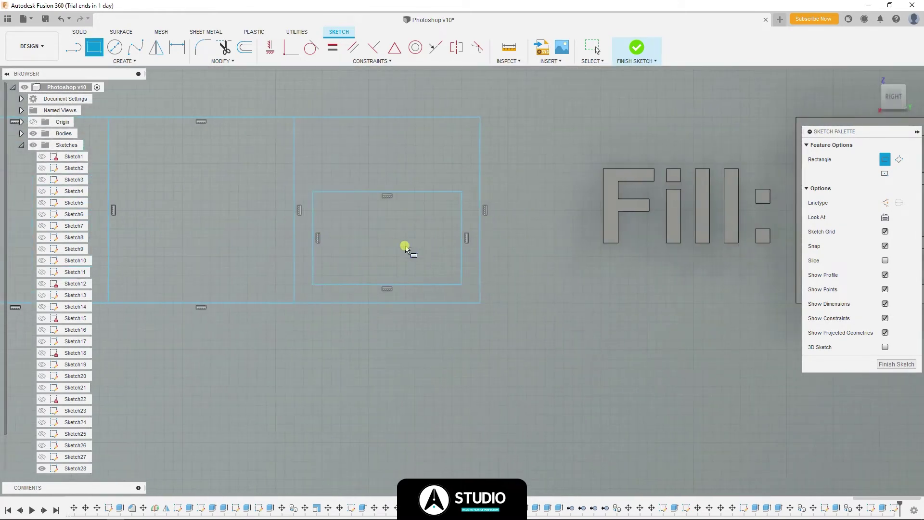
# - Sketch the padlock's shackle arc and offset it
pyautogui.click(82, 60)
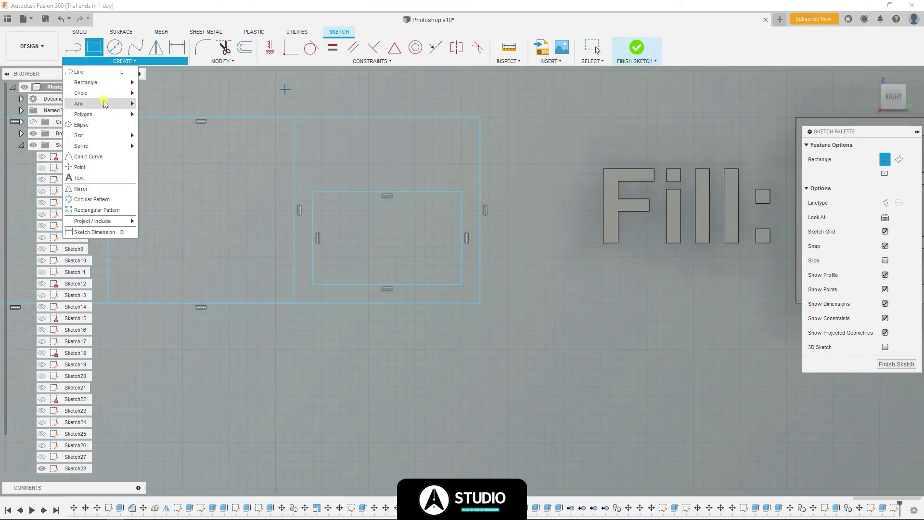
pyautogui.click(158, 103)
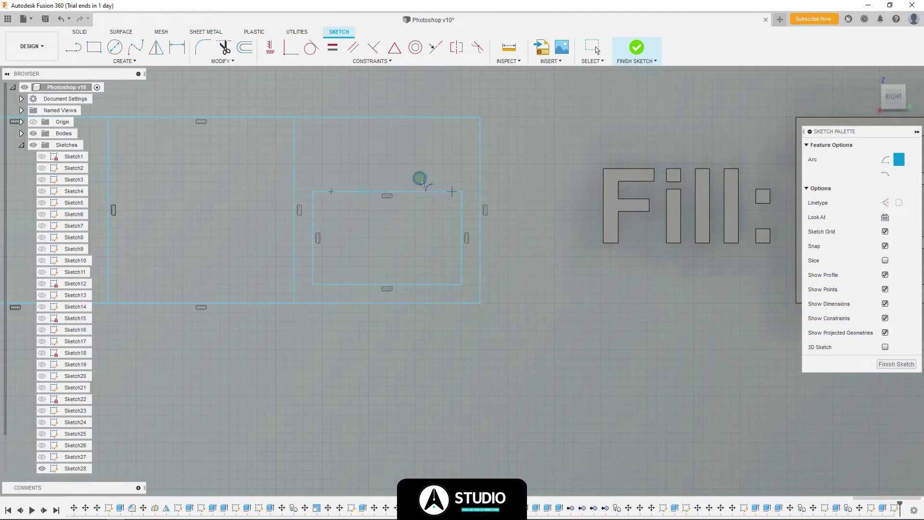
pyautogui.press('o')
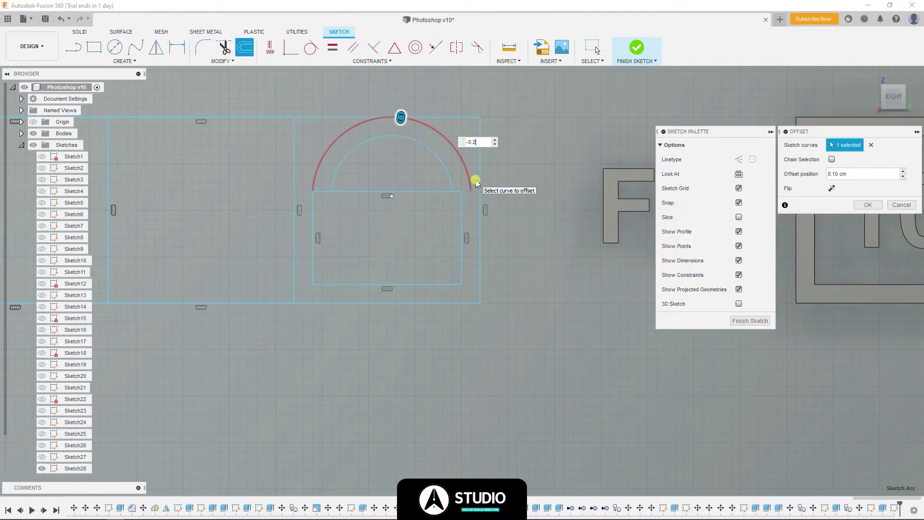
pyautogui.press('Return')
# - Draw a small 0.02 cm rectangle inside the padlock body
pyautogui.press('r')
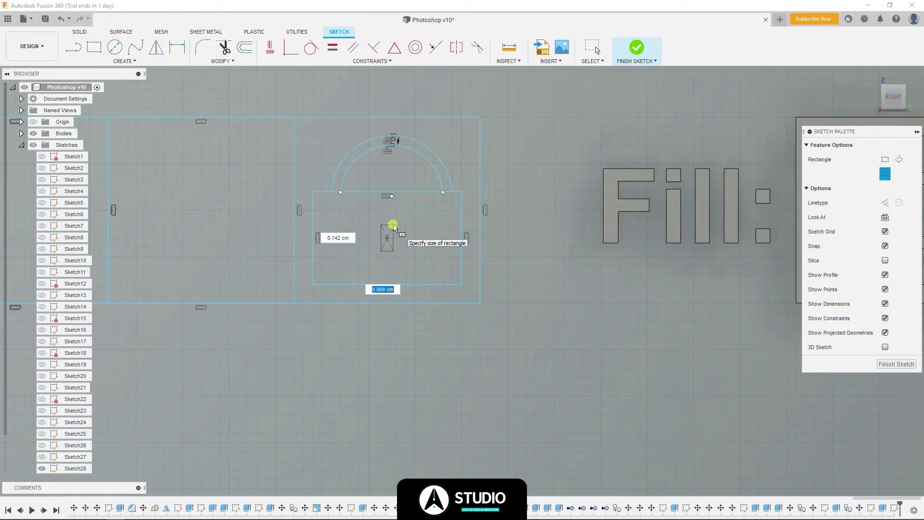
pyautogui.scroll(5, 393, 233)
pyautogui.write('0.02')
pyautogui.press('Escape')
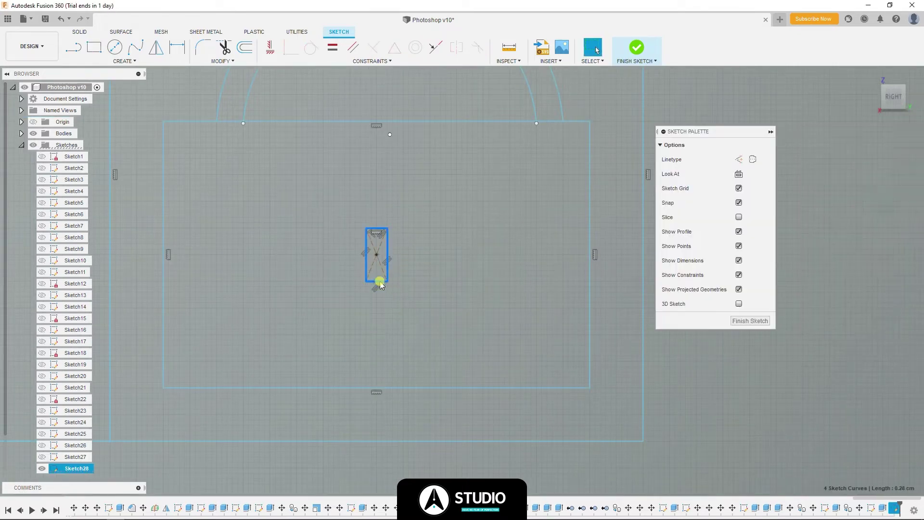
pyautogui.press('m')
pyautogui.press('Escape')
pyautogui.scroll(-3, 434, 299)
pyautogui.scroll(3, 370, 303)
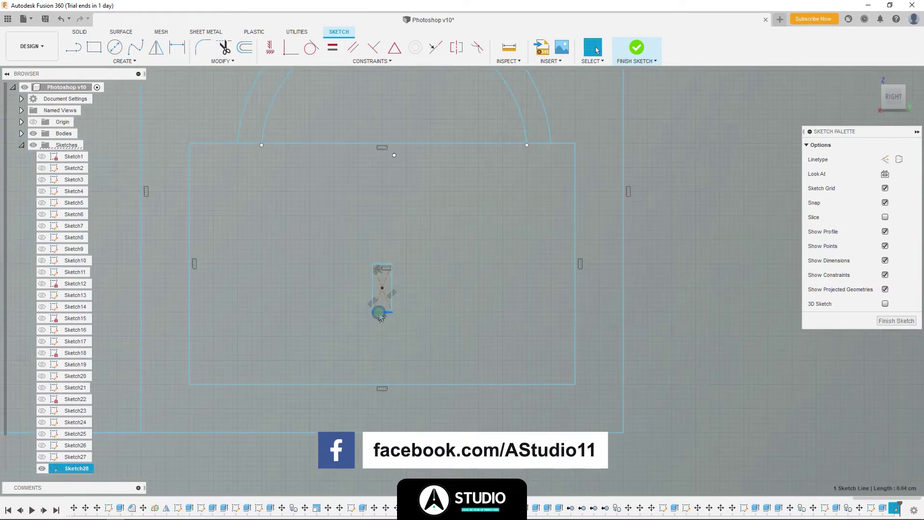
pyautogui.click(387, 278)
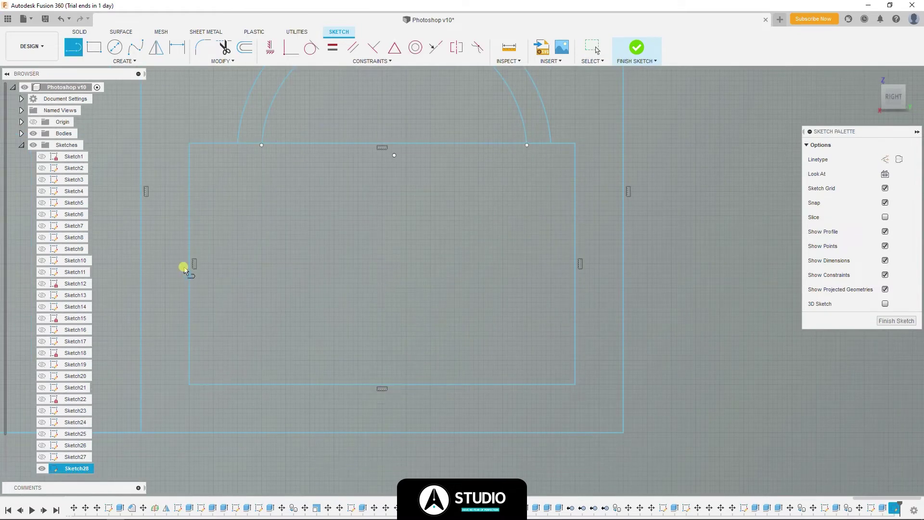
# - Draw the 0.06 × 0.12 cm keyhole rectangle in the padlock body
pyautogui.click(116, 58)
pyautogui.press('r')
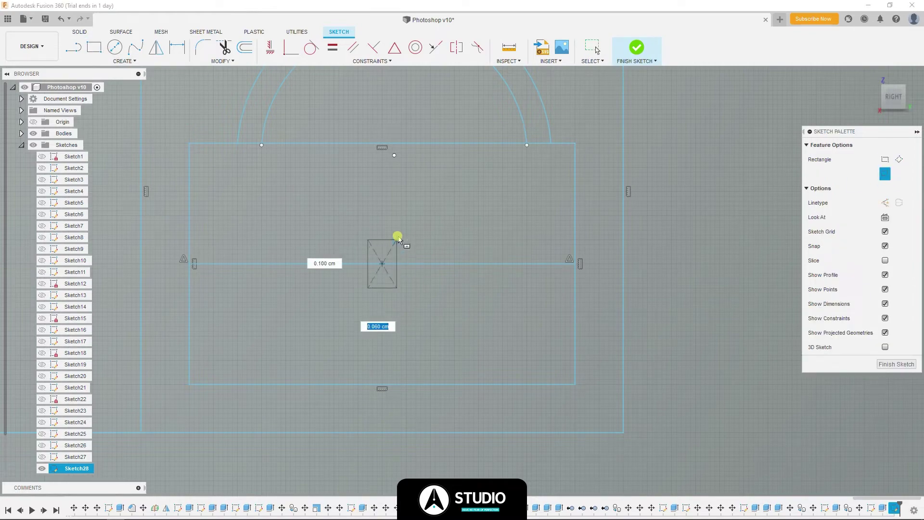
pyautogui.write('0.06')
pyautogui.press('Tab')
pyautogui.write('0.12')
pyautogui.press('Return')
pyautogui.press('Escape')
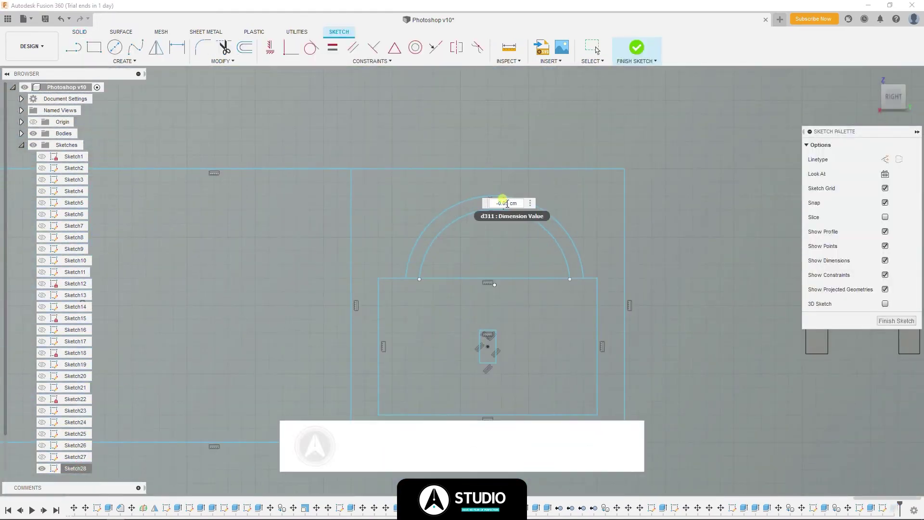
# - Set the shackle thickness to 0.10 and adjust the outer arc by -0.02
pyautogui.write('-0.1')
pyautogui.press('Return')
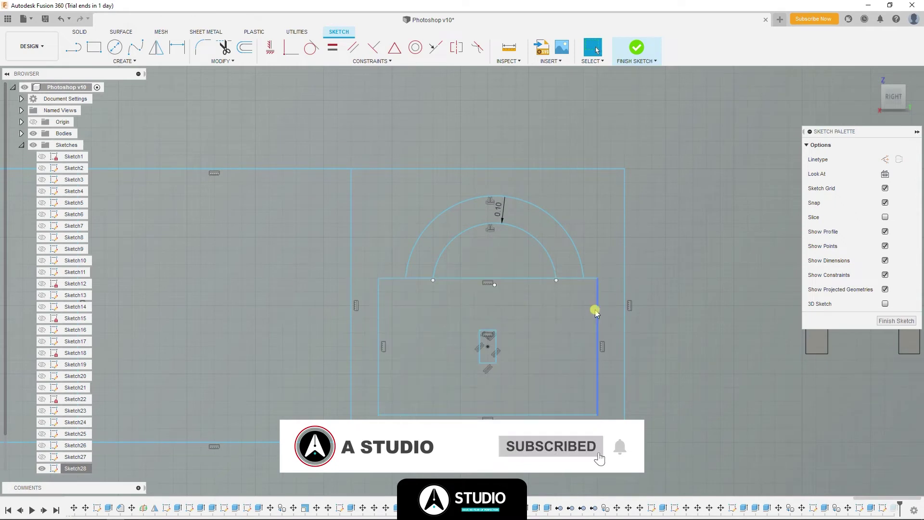
pyautogui.click(577, 254)
pyautogui.write('m-0.02')
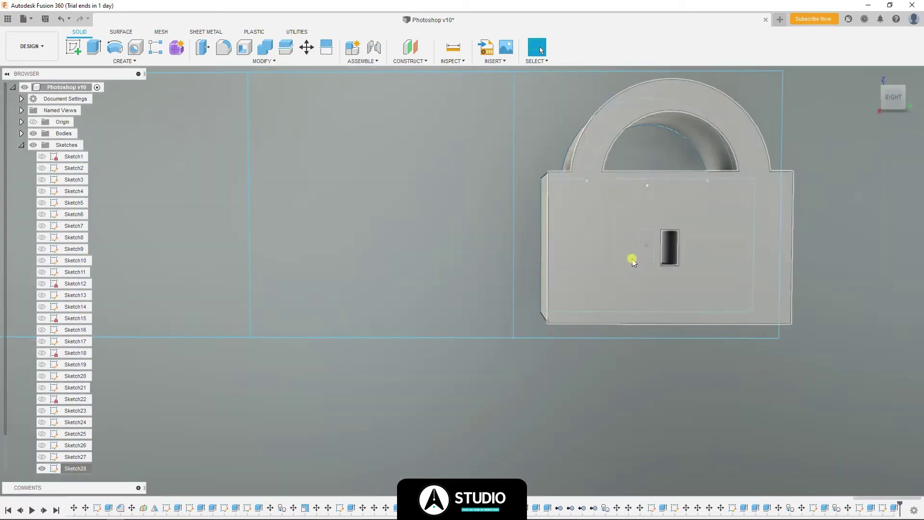
# - Push the padlock's keyhole face 0.01 cm inward
pyautogui.click(634, 263)
pyautogui.press('m')
pyautogui.keyDown('shift'); pyautogui.moveTo(693, 259); pyautogui.dragTo(694, 268, button='middle'); pyautogui.keyUp('shift')
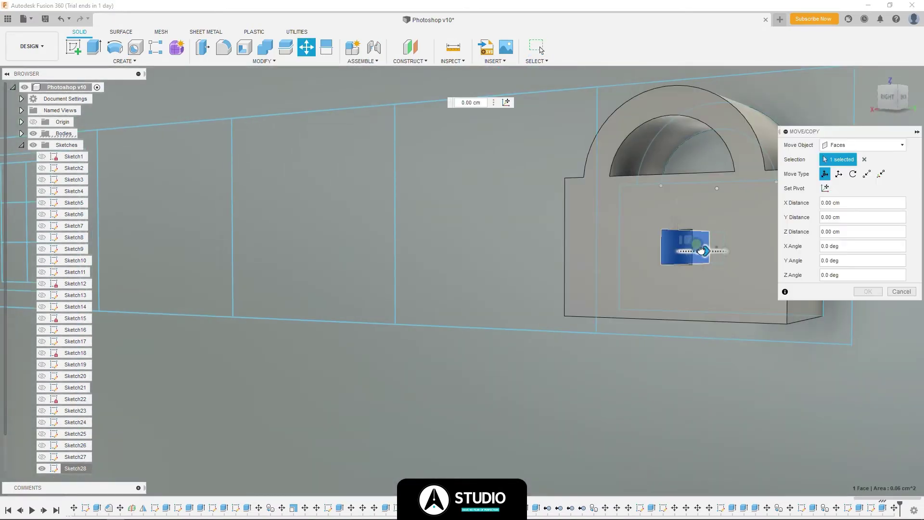
pyautogui.click(865, 291)
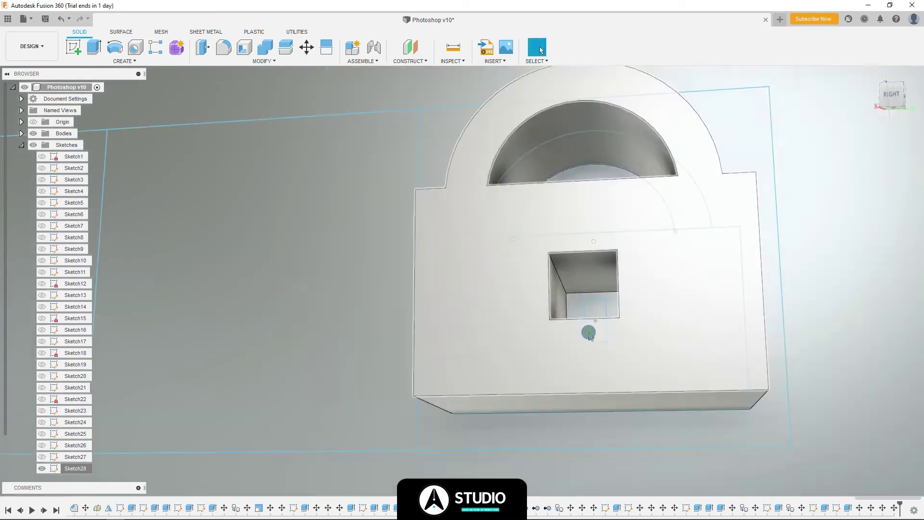
# - Extrude the alternating checkerboard squares in the first Lock cell
pyautogui.scroll(5, 311, 325)
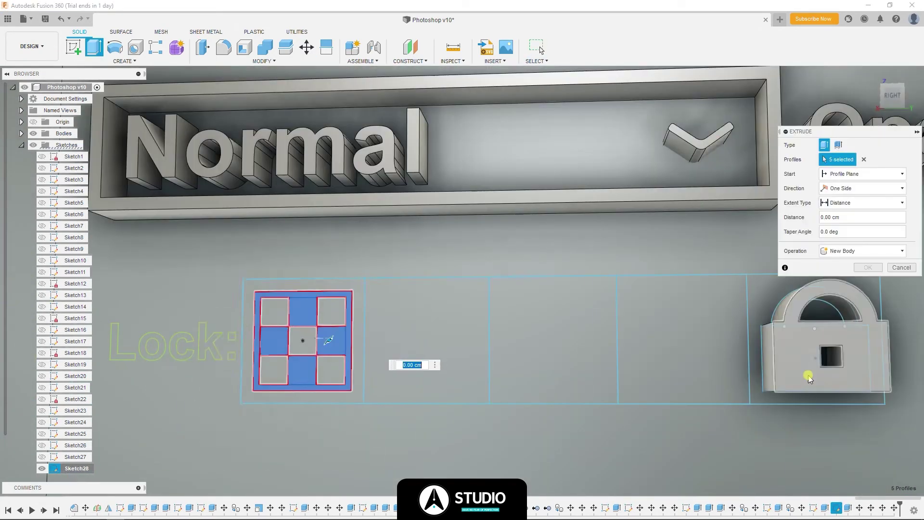
pyautogui.click(862, 251)
pyautogui.click(868, 268)
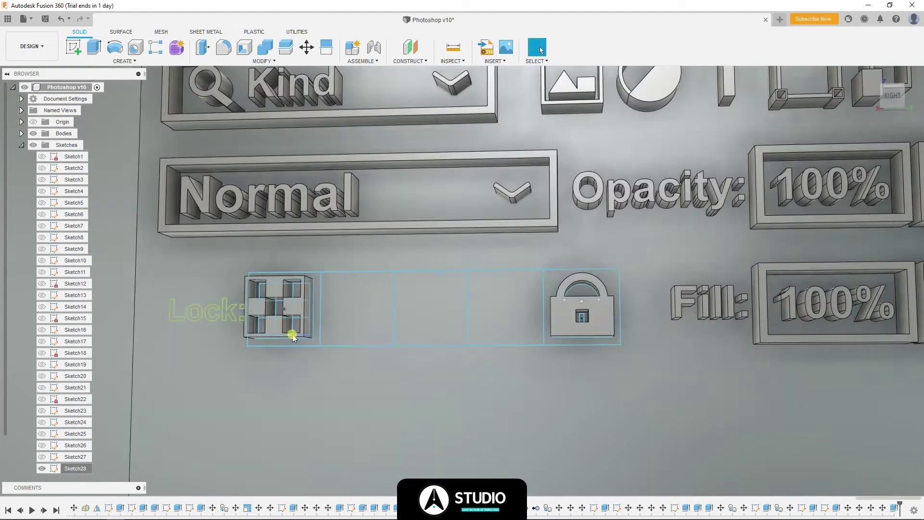
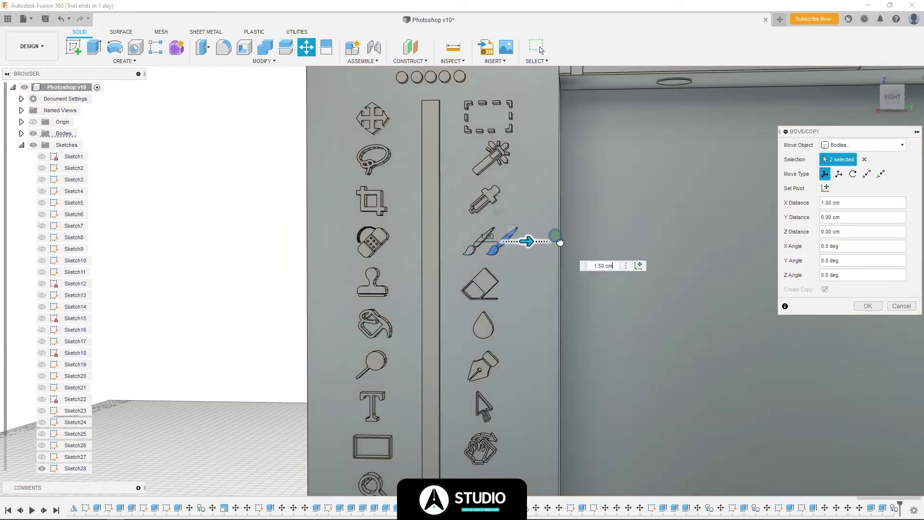
# - Copy the brush icon into the Lock row, scale it to 0.6, and place it in the second slot
pyautogui.moveTo(560, 242)
pyautogui.mouseDown()
pyautogui.moveTo(521, 273)
pyautogui.moveTo(466, 266)
pyautogui.mouseUp()
pyautogui.click(867, 305)
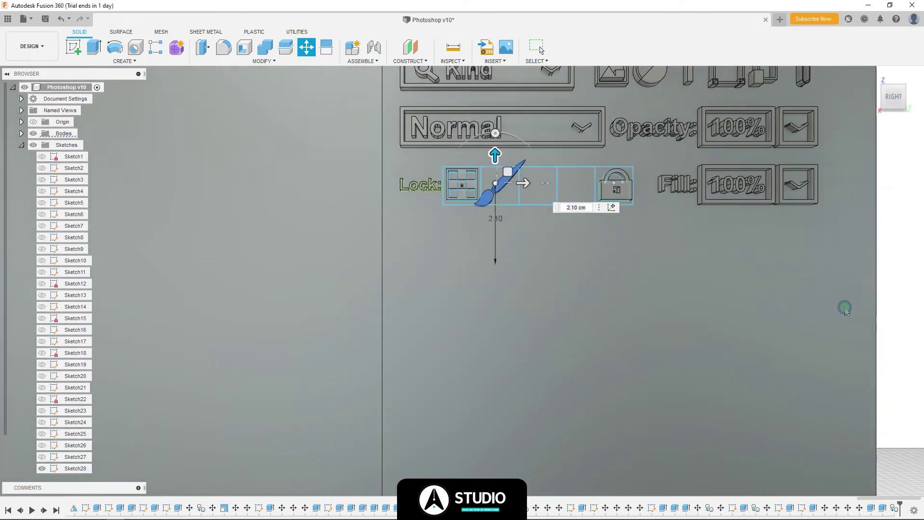
pyautogui.scroll(5, 491, 190)
pyautogui.click(274, 61)
pyautogui.click(210, 126)
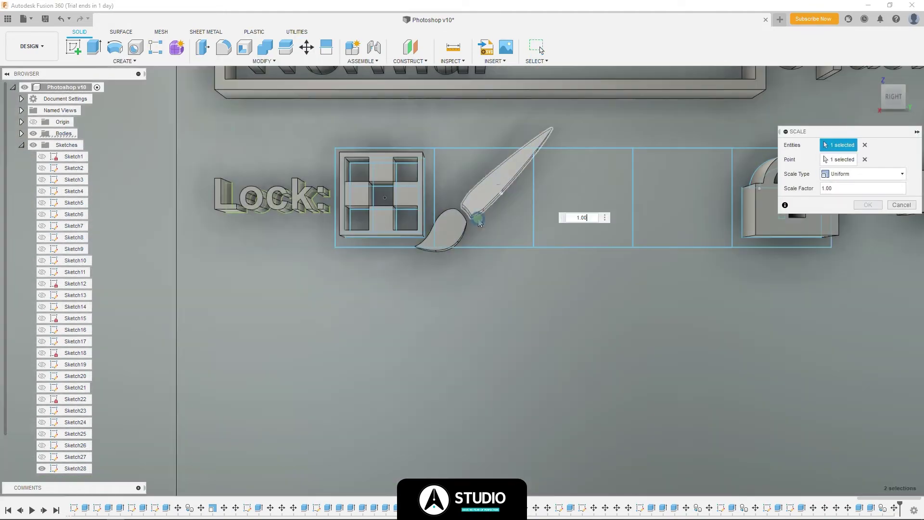
pyautogui.write('0.6')
pyautogui.press('Return')
pyautogui.press('m')
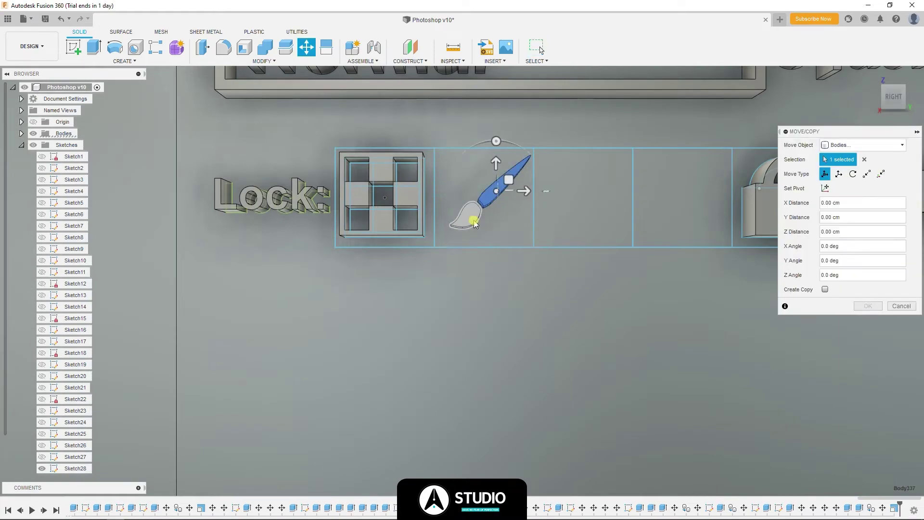
pyautogui.moveTo(479, 216); pyautogui.dragTo(501, 260, button='middle')
pyautogui.press('Return')
# - Extrude the brush icon profiles into raised relief
pyautogui.scroll(-5, 495, 252)
pyautogui.keyDown('shift'); pyautogui.moveTo(562, 270); pyautogui.dragTo(535, 208, button='middle'); pyautogui.keyUp('shift')
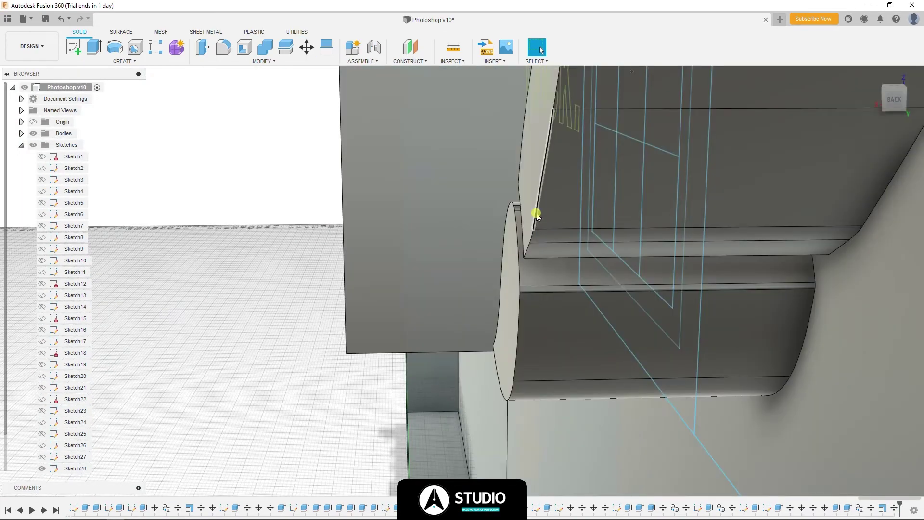
pyautogui.press('e')
pyautogui.keyDown('shift'); pyautogui.moveTo(518, 309); pyautogui.dragTo(462, 262, button='middle'); pyautogui.keyUp('shift')
pyautogui.moveTo(533, 311); pyautogui.dragTo(501, 314)
pyautogui.press('Return')
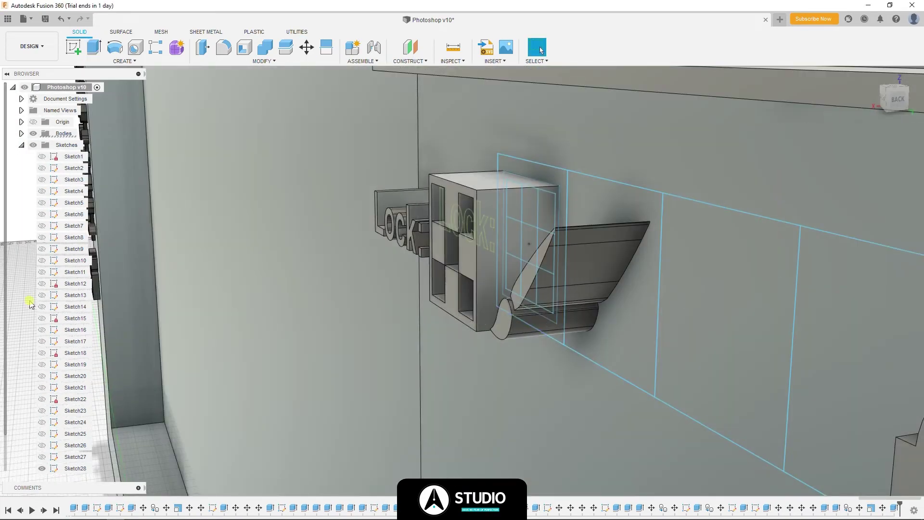
pyautogui.press('m')
pyautogui.keyDown('shift'); pyautogui.moveTo(501, 313); pyautogui.dragTo(592, 321, button='middle'); pyautogui.keyUp('shift')
pyautogui.scroll(-5, 496, 343)
pyautogui.scroll(5, 611, 248)
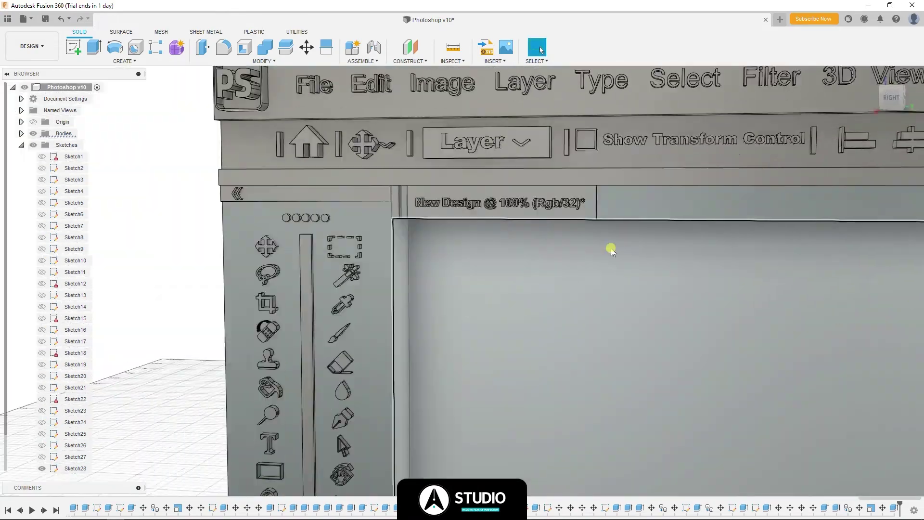
pyautogui.scroll(3, 396, 165)
# - Copy the move-arrow icon into the Lock row and scale it to 0.5
pyautogui.click(239, 318)
pyautogui.press('m')
pyautogui.scroll(-5, 243, 314)
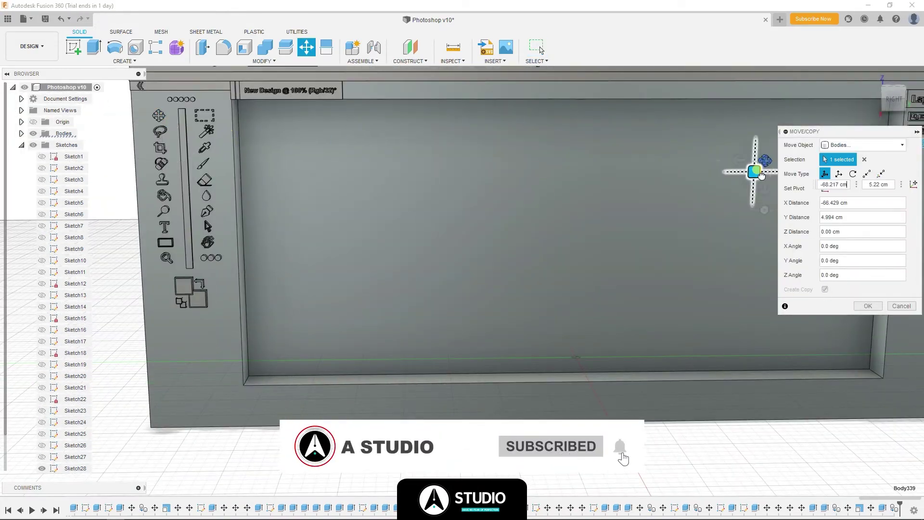
pyautogui.moveTo(753, 165); pyautogui.dragTo(347, 165)
pyautogui.scroll(5, 345, 165)
pyautogui.scroll(3, 367, 129)
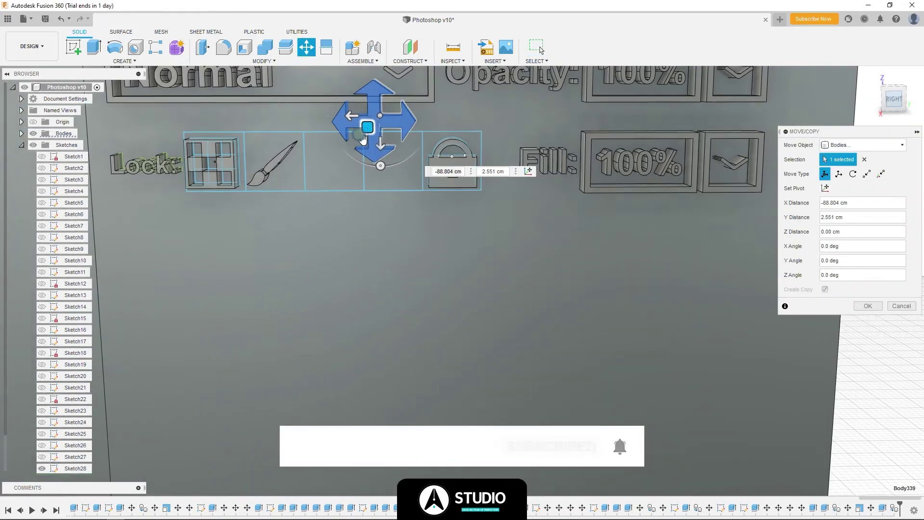
pyautogui.scroll(-3, 371, 371)
pyautogui.press('Return')
pyautogui.click(204, 60)
pyautogui.click(222, 128)
pyautogui.click(376, 365)
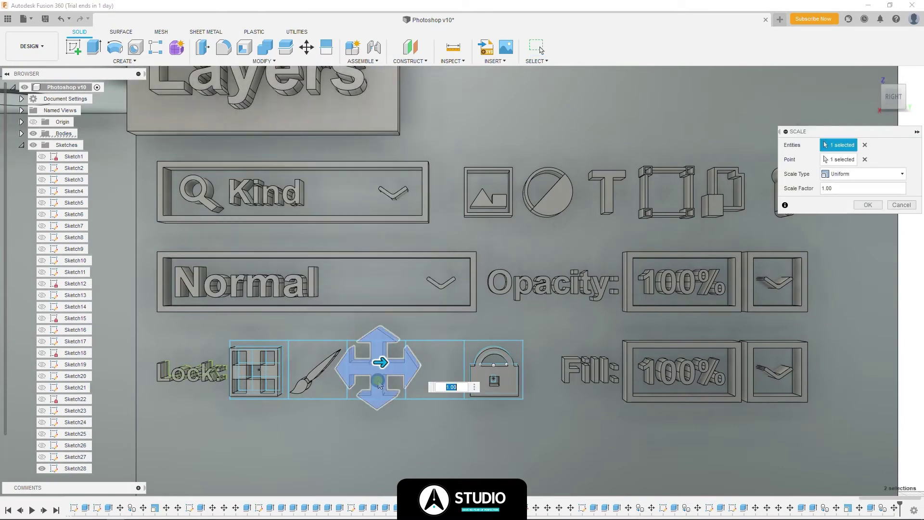
pyautogui.write('0.5')
pyautogui.press('Return')
# - Reposition the move-arrow icon in its slot and extrude its profiles
pyautogui.scroll(2, 429, 380)
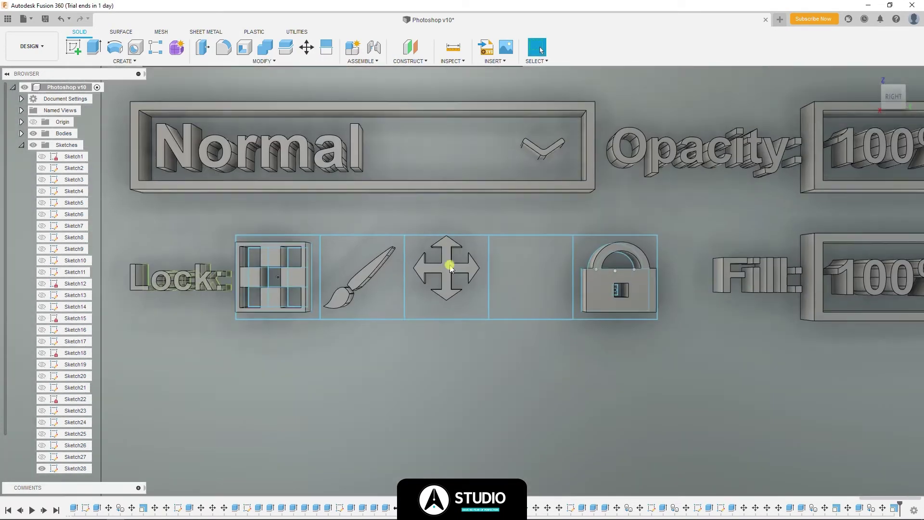
pyautogui.press('m')
pyautogui.press('Return')
pyautogui.scroll(-3, 440, 258)
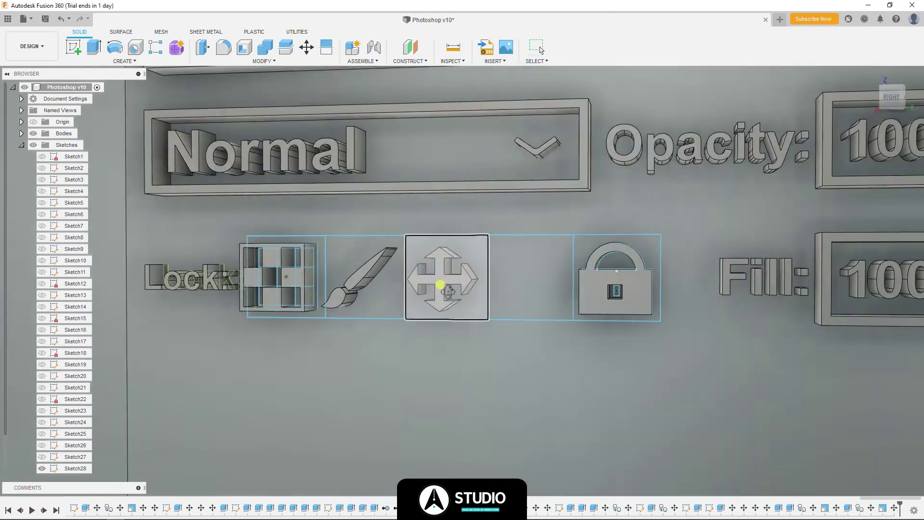
pyautogui.moveTo(440, 258)
pyautogui.keyDown('shift'); pyautogui.mouseDown(button='middle')
pyautogui.moveTo(378, 281)
pyautogui.moveTo(361, 267)
pyautogui.mouseUp(button='middle'); pyautogui.keyUp('shift')
pyautogui.press('e')
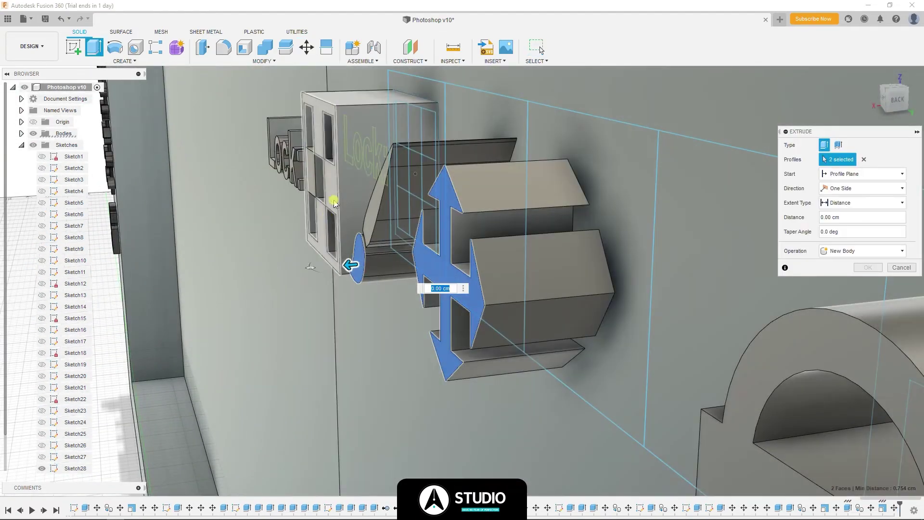
pyautogui.press('Escape')
pyautogui.scroll(-5, 423, 279)
pyautogui.keyDown('shift'); pyautogui.moveTo(470, 264); pyautogui.dragTo(698, 231, button='middle'); pyautogui.keyUp('shift')
pyautogui.scroll(5, 385, 175)
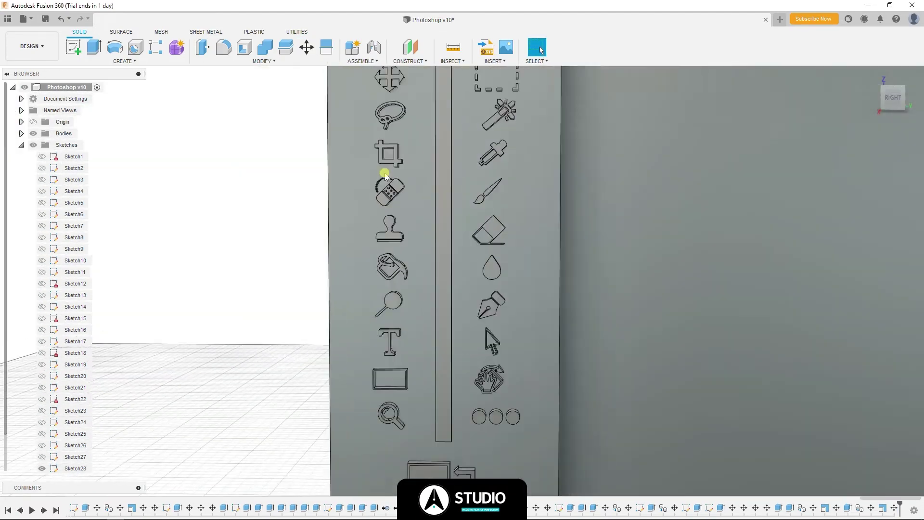
pyautogui.scroll(3, 385, 175)
# - Copy the crop icon into the fourth Lock slot with a move value of 90, then shrink it to fit
pyautogui.press('m')
pyautogui.click(390, 154)
pyautogui.scroll(-5, 424, 115)
pyautogui.write('90')
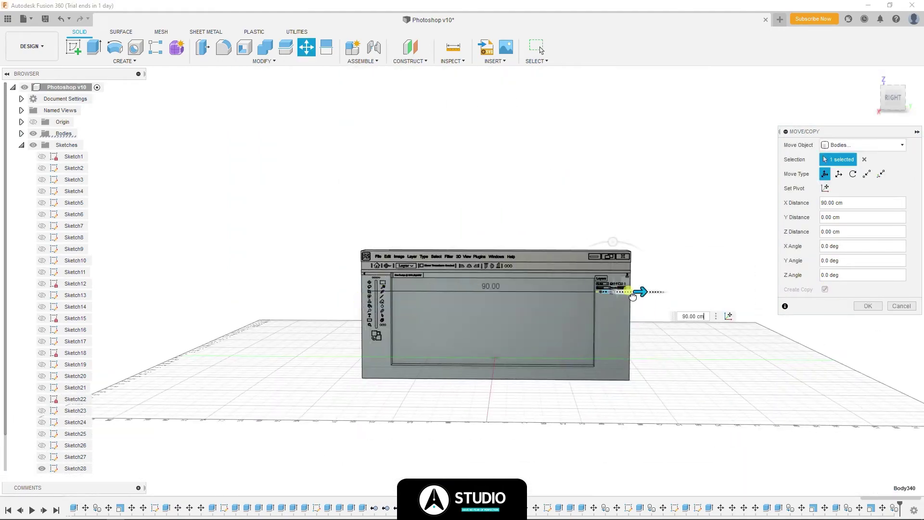
pyautogui.scroll(5, 632, 297)
pyautogui.scroll(3, 621, 284)
pyautogui.moveTo(599, 264); pyautogui.dragTo(552, 227)
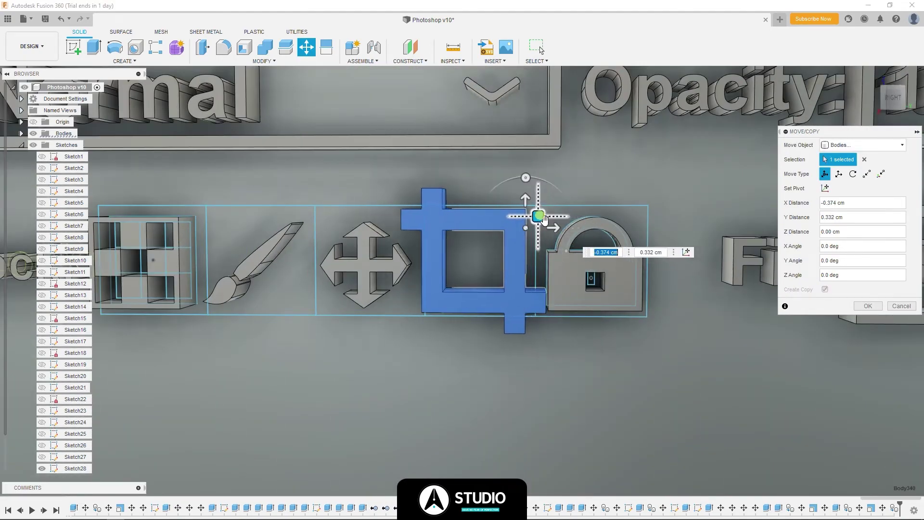
pyautogui.press('Return')
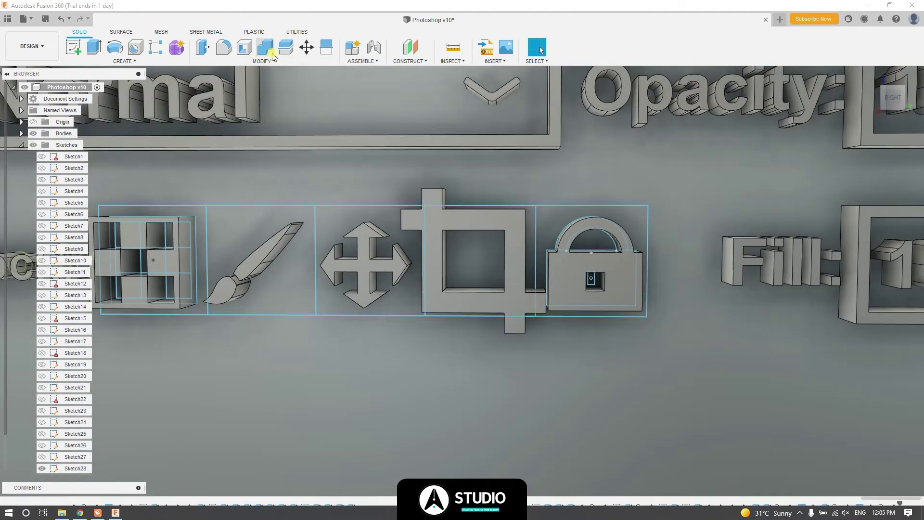
pyautogui.click(272, 57)
pyautogui.click(515, 289)
pyautogui.moveTo(517, 293); pyautogui.dragTo(444, 293)
pyautogui.press('Return')
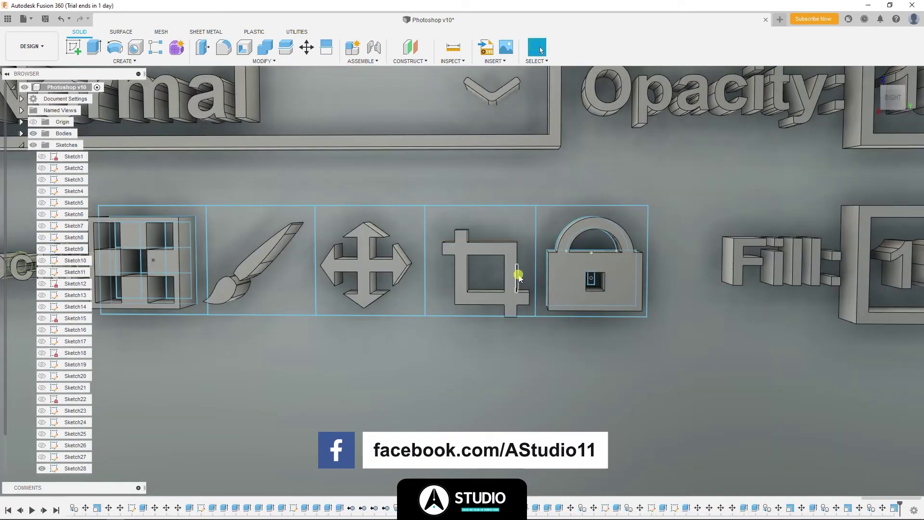
# - Align the crop icon in the Lock row and extrude it 0.20 cm
pyautogui.press('m')
pyautogui.click(519, 278)
pyautogui.keyDown('shift'); pyautogui.moveTo(519, 277); pyautogui.dragTo(490, 267, button='middle'); pyautogui.keyUp('shift')
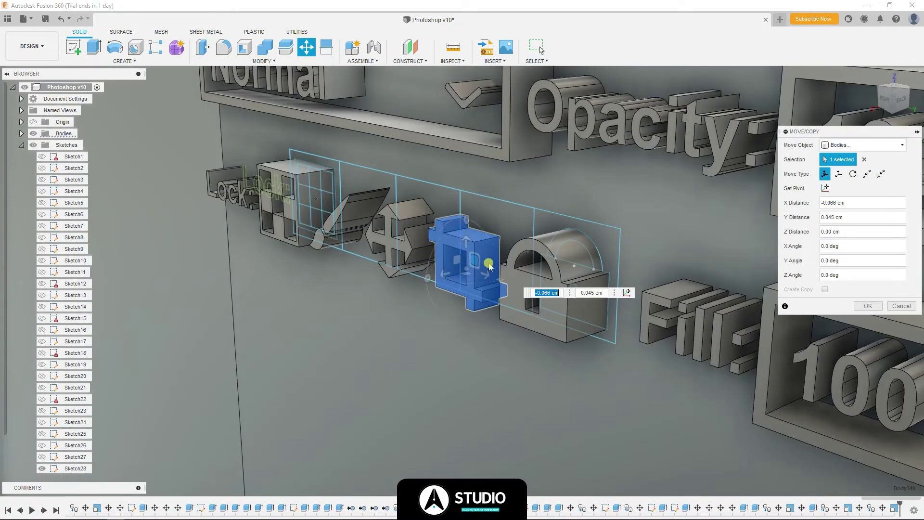
pyautogui.click(885, 101)
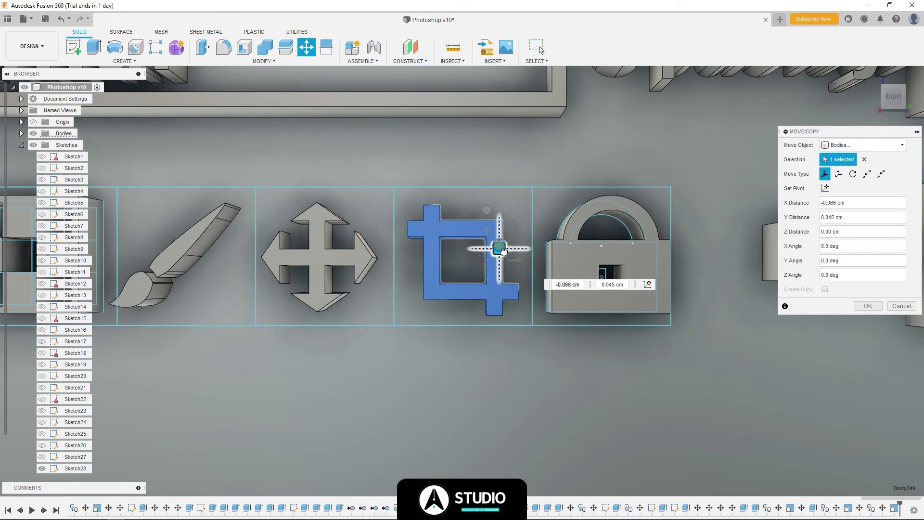
pyautogui.moveTo(503, 250)
pyautogui.keyDown('shift'); pyautogui.mouseDown(button='middle')
pyautogui.moveTo(613, 305)
pyautogui.moveTo(561, 149)
pyautogui.moveTo(559, 171)
pyautogui.moveTo(417, 199)
pyautogui.mouseUp(button='middle'); pyautogui.keyUp('shift')
pyautogui.click(412, 185)
pyautogui.press('Return')
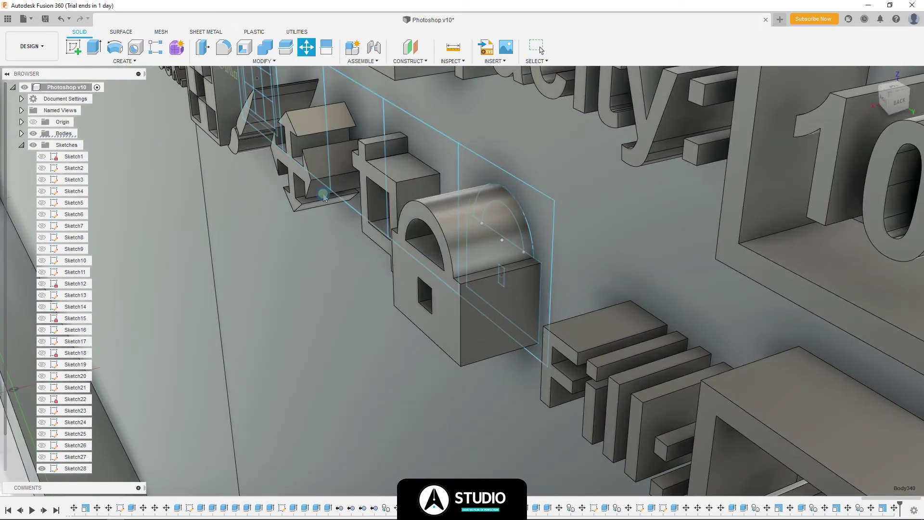
pyautogui.press('e')
pyautogui.press('Escape')
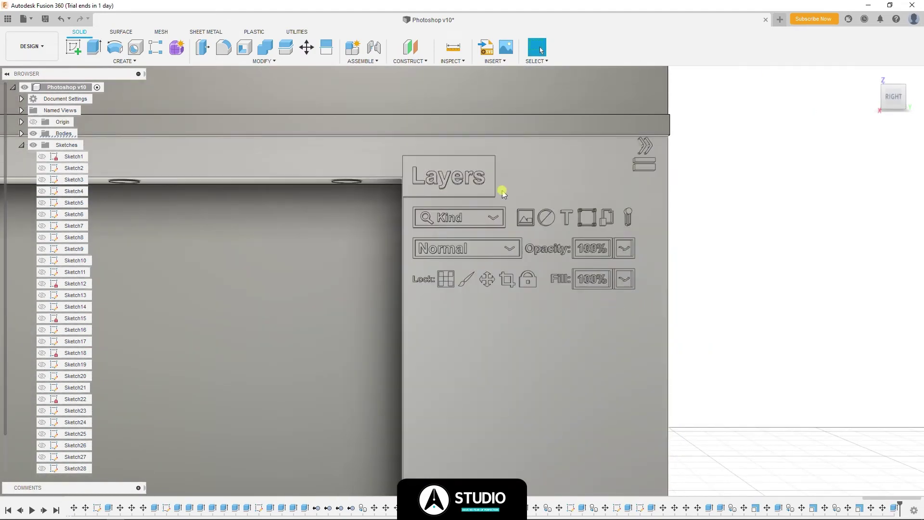
# - Sketch a thin divider rectangle across the Layers panel face
pyautogui.press('r')
pyautogui.click(665, 284)
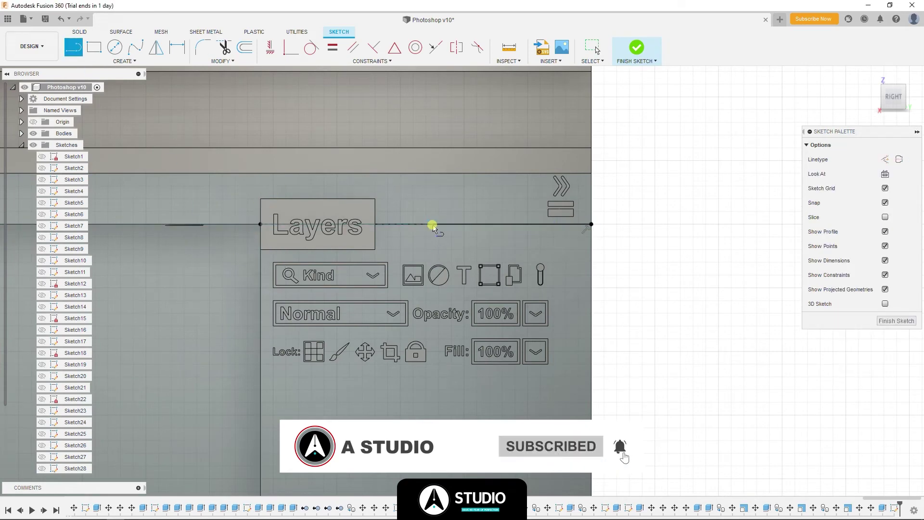
pyautogui.press('r')
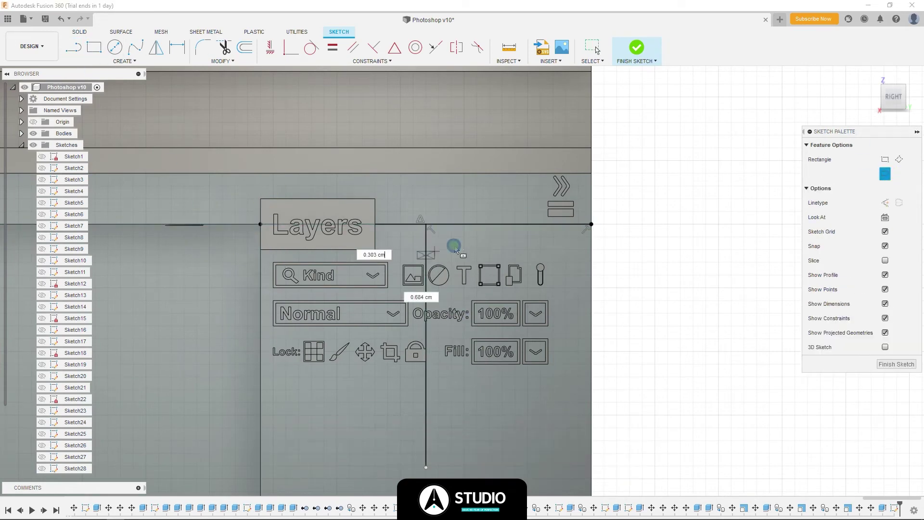
pyautogui.click(581, 258)
pyautogui.scroll(2, 587, 256)
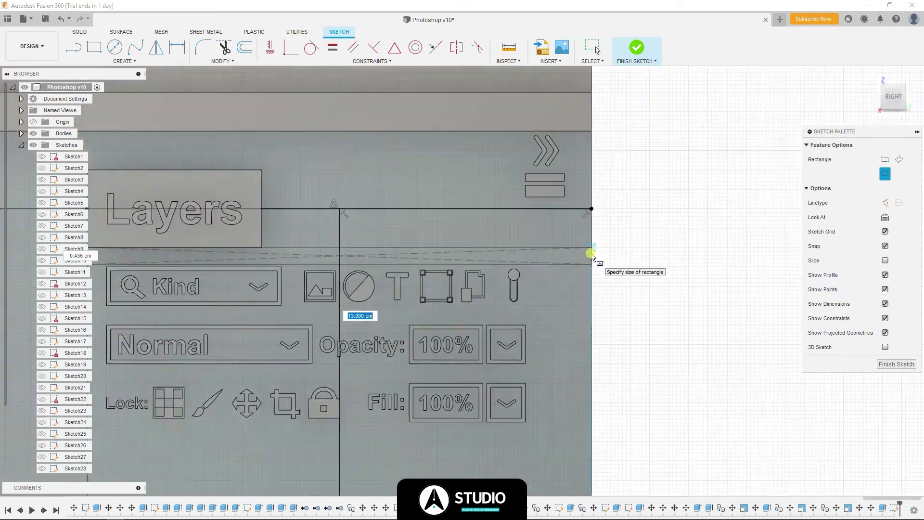
pyautogui.scroll(3, 593, 255)
pyautogui.click(337, 264)
pyautogui.scroll(-2, 609, 268)
# - Move the thin rectangle down and shift the lower divider 1.50 cm
pyautogui.press('m')
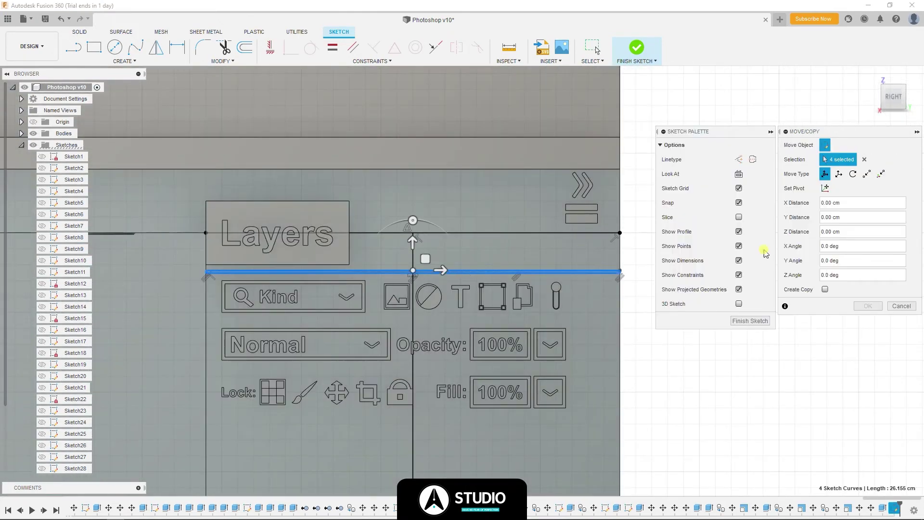
pyautogui.scroll(2, 411, 323)
pyautogui.scroll(2, 414, 320)
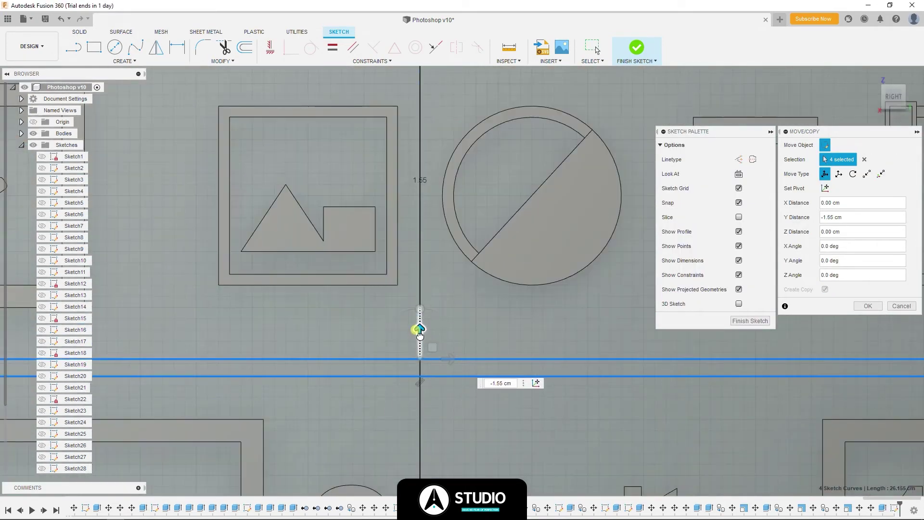
pyautogui.scroll(-1, 416, 332)
pyautogui.scroll(3, 424, 347)
pyautogui.scroll(-5, 426, 347)
pyautogui.press('Return')
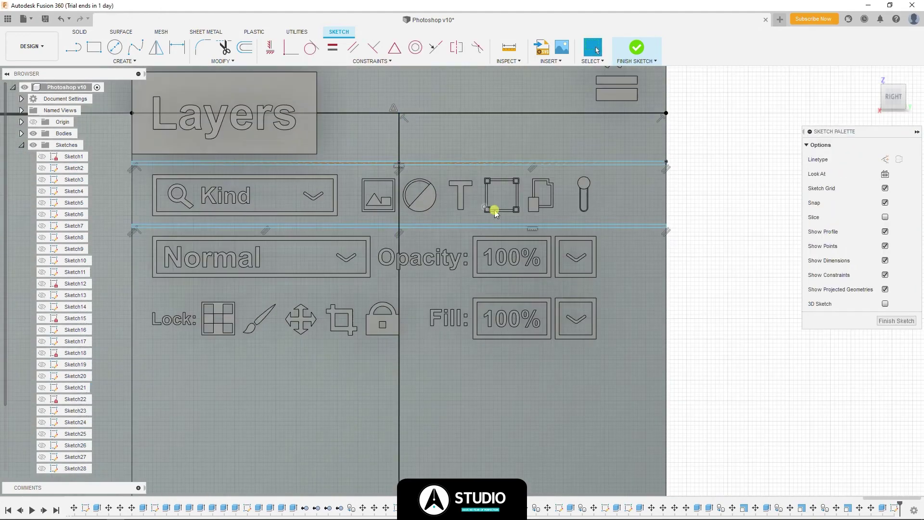
pyautogui.press('m')
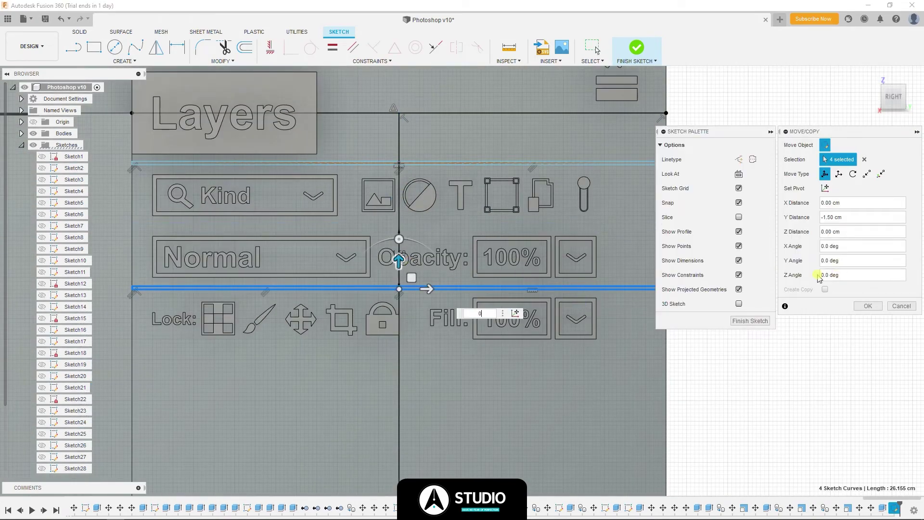
pyautogui.click(898, 308)
pyautogui.scroll(5, 652, 136)
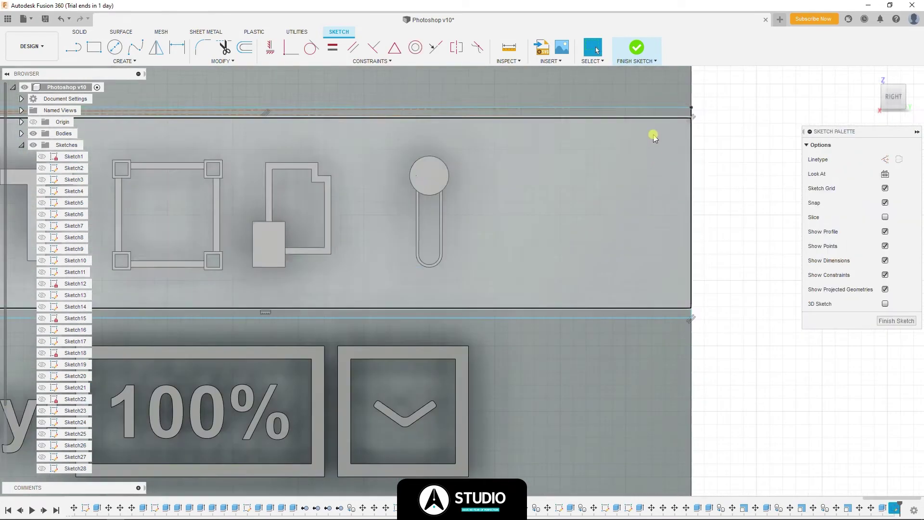
# - Extrude the three row profiles 0.2 cm and shift the thin strip 0.10 cm in Y
pyautogui.press('e')
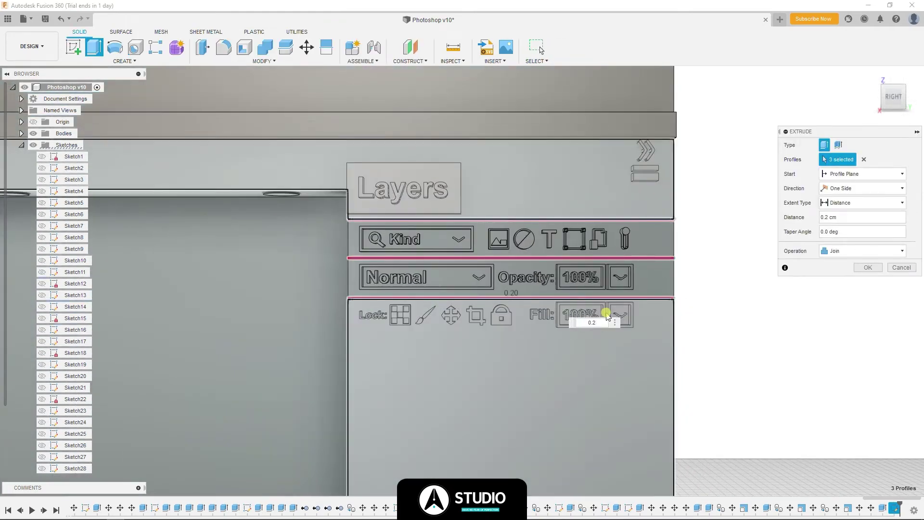
pyautogui.click(868, 268)
pyautogui.keyDown('shift'); pyautogui.moveTo(818, 279); pyautogui.dragTo(656, 293, button='middle'); pyautogui.keyUp('shift')
pyautogui.click(656, 303)
pyautogui.press('m')
pyautogui.moveTo(656, 312); pyautogui.dragTo(658, 266)
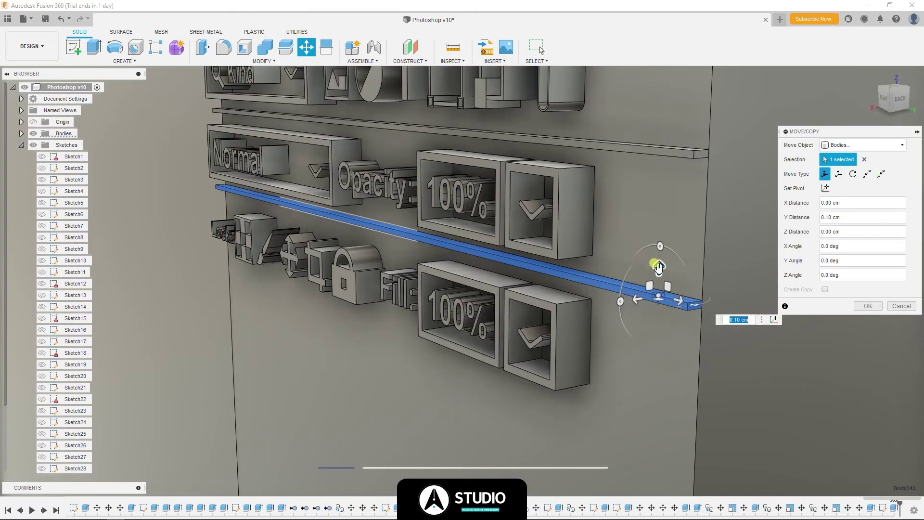
pyautogui.keyDown('shift'); pyautogui.moveTo(658, 266); pyautogui.dragTo(495, 289, button='middle'); pyautogui.keyUp('shift')
pyautogui.scroll(3, 495, 289)
pyautogui.click(868, 306)
pyautogui.scroll(-5, 727, 309)
# - Try a fillet on one shelf edge, then cancel the failed attempt
pyautogui.keyDown('shift'); pyautogui.moveTo(727, 309); pyautogui.dragTo(754, 272, button='middle'); pyautogui.keyUp('shift')
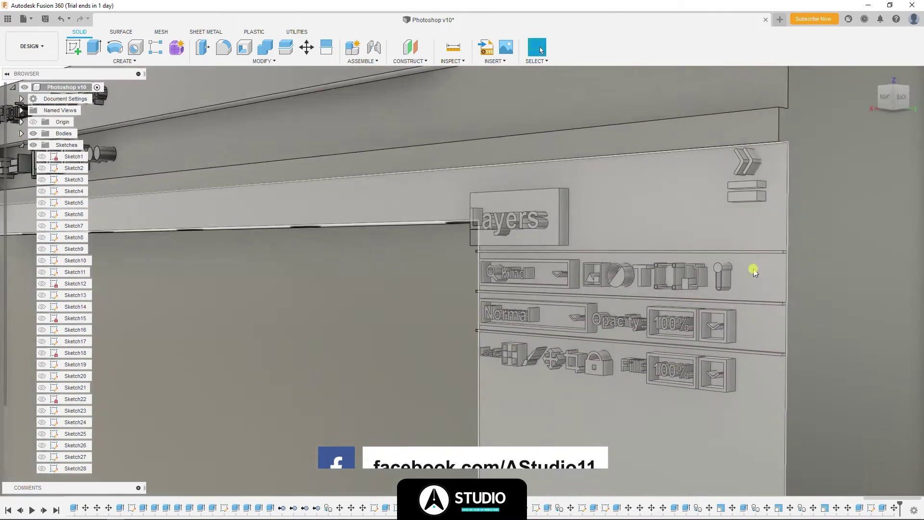
pyautogui.scroll(5, 753, 272)
pyautogui.press('f')
pyautogui.click(532, 268)
pyautogui.moveTo(532, 268)
pyautogui.keyDown('shift'); pyautogui.mouseDown(button='middle')
pyautogui.moveTo(542, 295)
pyautogui.moveTo(533, 270)
pyautogui.moveTo(529, 392)
pyautogui.mouseUp(button='middle'); pyautogui.keyUp('shift')
pyautogui.press('Escape')
pyautogui.scroll(-5, 529, 279)
# - Fillet six Layers-panel shelf edges and apply the rounding
pyautogui.press('f')
pyautogui.scroll(5, 495, 262)
pyautogui.click(532, 287)
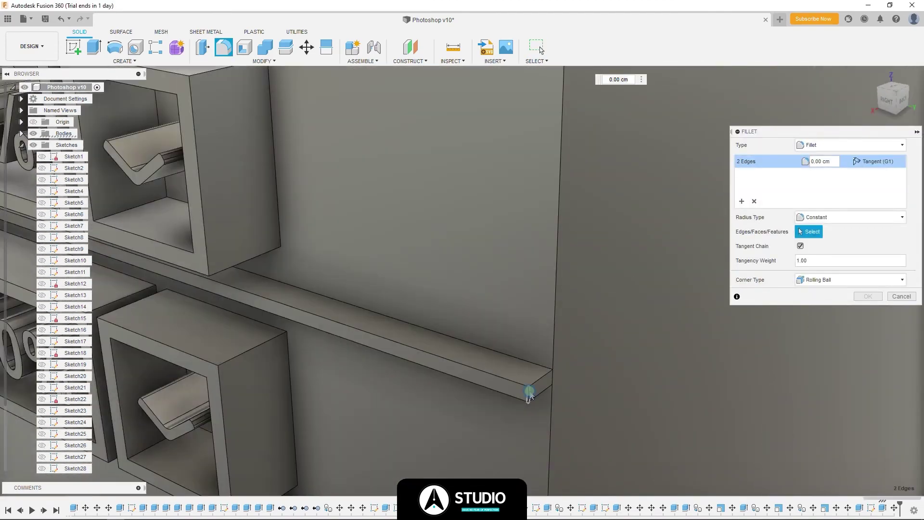
pyautogui.scroll(-5, 530, 393)
pyautogui.scroll(5, 629, 185)
pyautogui.click(536, 186)
pyautogui.moveTo(536, 186); pyautogui.dragTo(534, 197, button='middle')
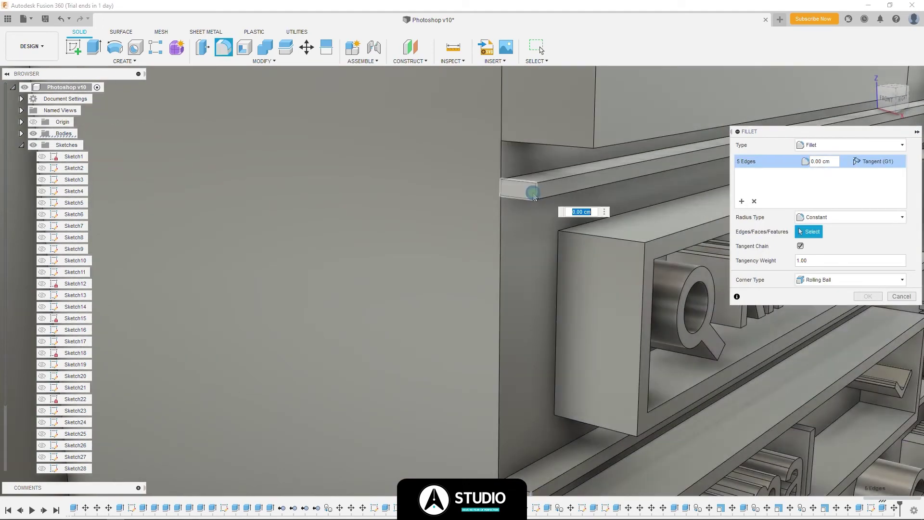
pyautogui.scroll(-5, 527, 171)
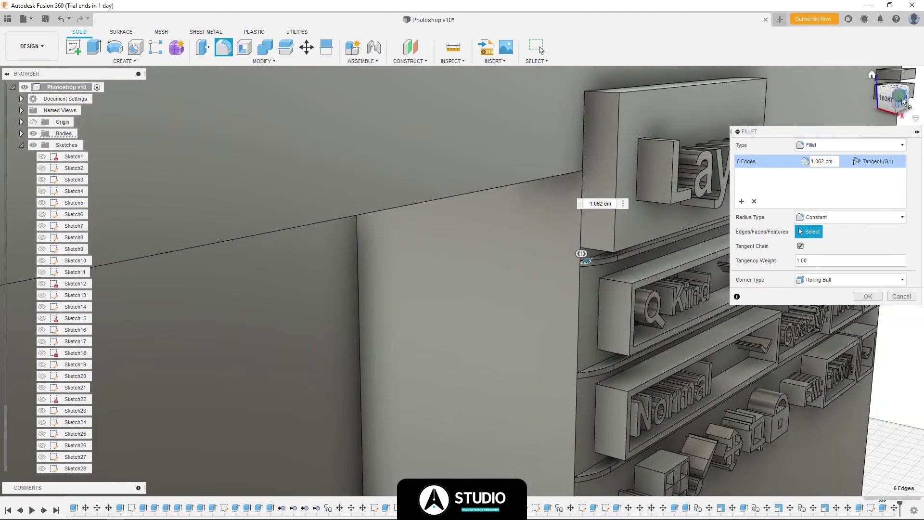
pyautogui.scroll(5, 296, 318)
pyautogui.moveTo(289, 320); pyautogui.dragTo(436, 363)
pyautogui.click(800, 262)
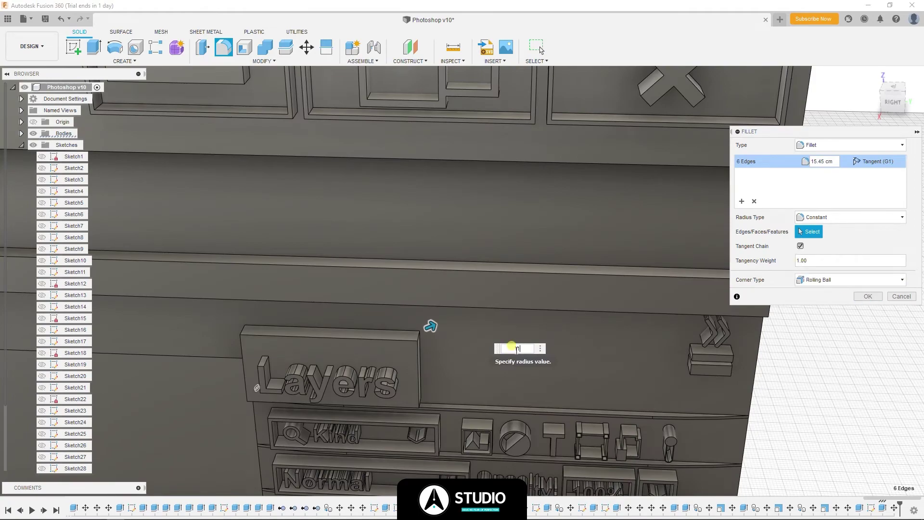
pyautogui.write('11')
pyautogui.click(869, 296)
pyautogui.scroll(-3, 580, 244)
pyautogui.scroll(3, 559, 246)
# - Move the canvas's bottom face 3 cm downward
pyautogui.scroll(-5, 749, 248)
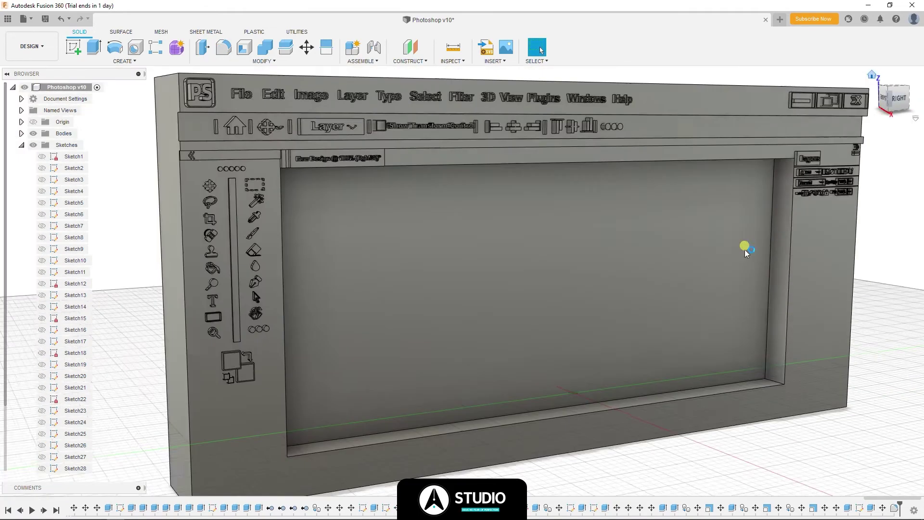
pyautogui.moveTo(741, 253)
pyautogui.keyDown('shift'); pyautogui.mouseDown(button='middle')
pyautogui.moveTo(701, 239)
pyautogui.moveTo(616, 241)
pyautogui.mouseUp(button='middle'); pyautogui.keyUp('shift')
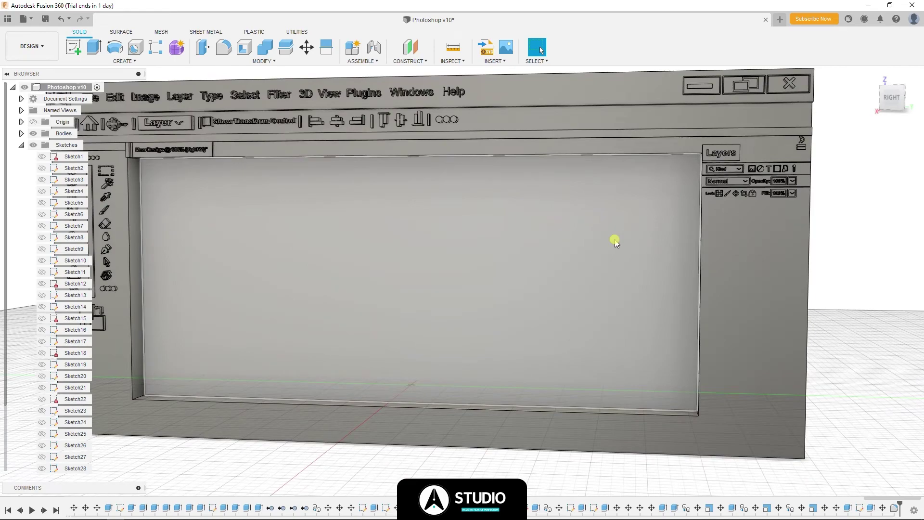
pyautogui.keyDown('shift'); pyautogui.moveTo(660, 386); pyautogui.dragTo(656, 309, button='middle'); pyautogui.keyUp('shift')
pyautogui.click(617, 361)
pyautogui.press('m')
pyautogui.moveTo(619, 382); pyautogui.dragTo(618, 388)
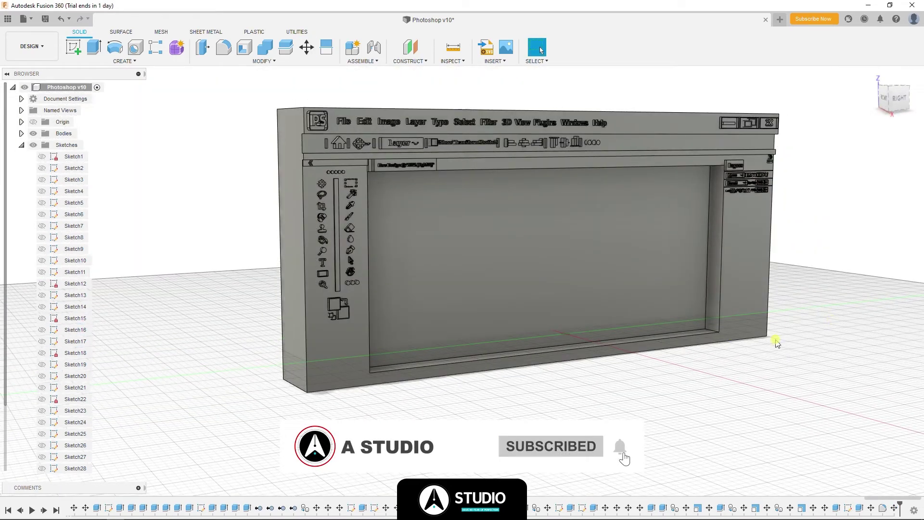
# - Start a rectangle sketch on the recessed canvas face
pyautogui.scroll(5, 777, 343)
pyautogui.scroll(3, 741, 167)
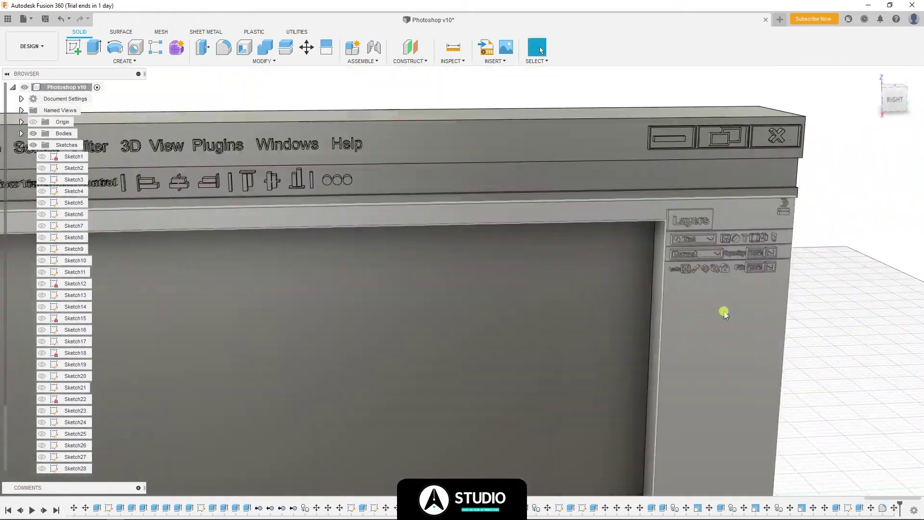
pyautogui.scroll(-5, 725, 314)
pyautogui.scroll(1, 770, 282)
pyautogui.scroll(3, 606, 230)
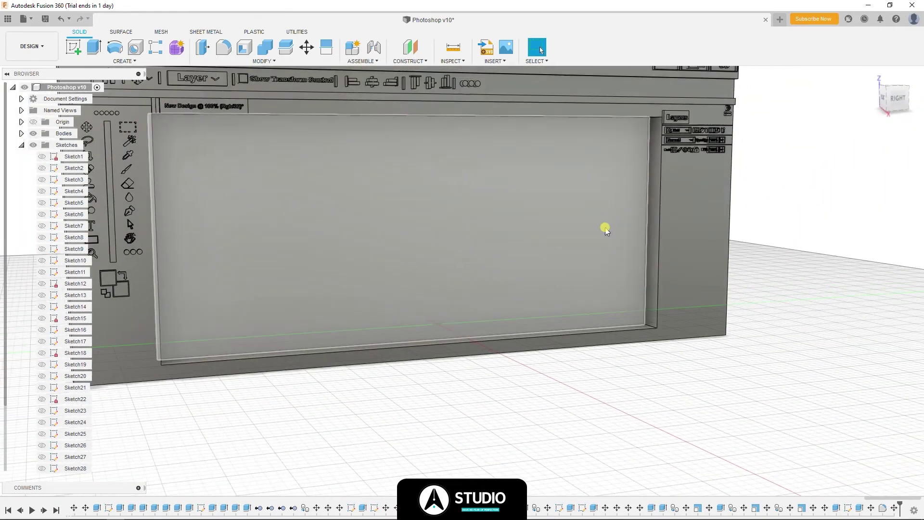
pyautogui.click(628, 231)
pyautogui.press('r')
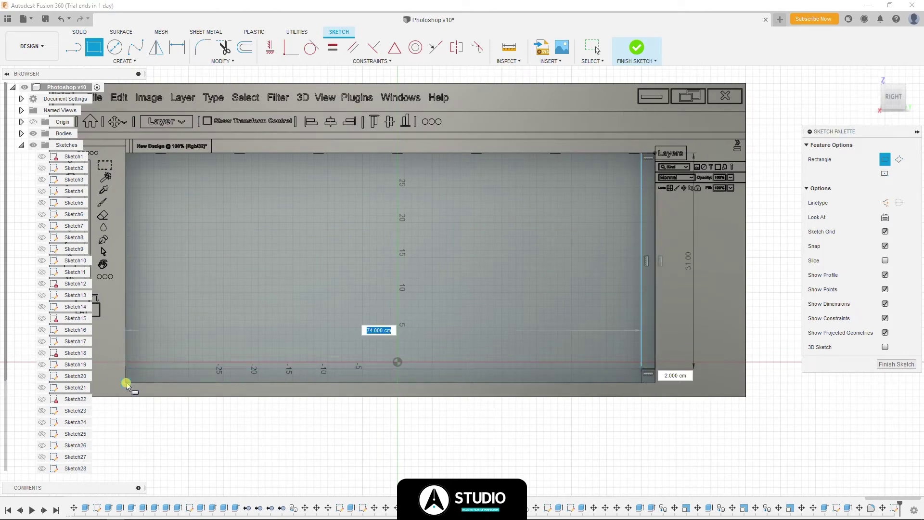
# - Extrude the sketched strip profiles into a new bar body beside the canvas
pyautogui.press('Escape')
pyautogui.scroll(2, 649, 370)
pyautogui.scroll(-3, 640, 305)
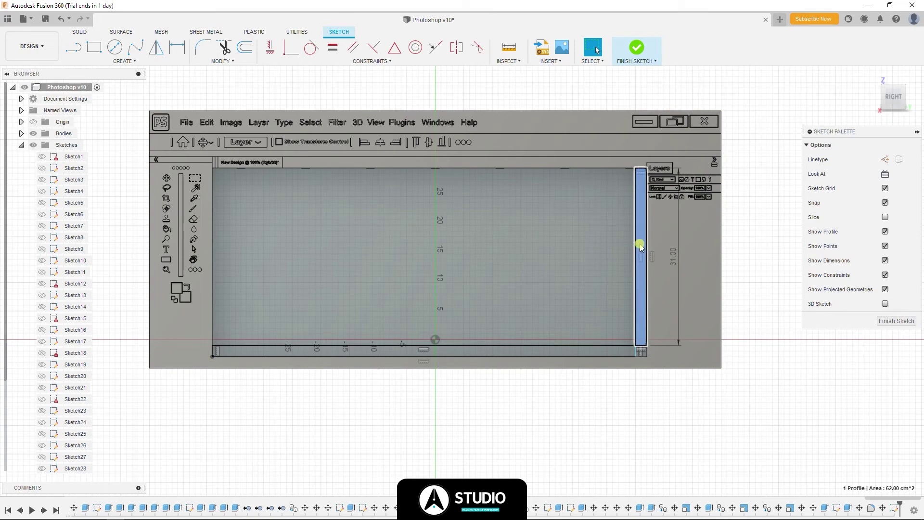
pyautogui.keyDown('shift'); pyautogui.moveTo(640, 248); pyautogui.dragTo(635, 242, button='middle'); pyautogui.keyUp('shift')
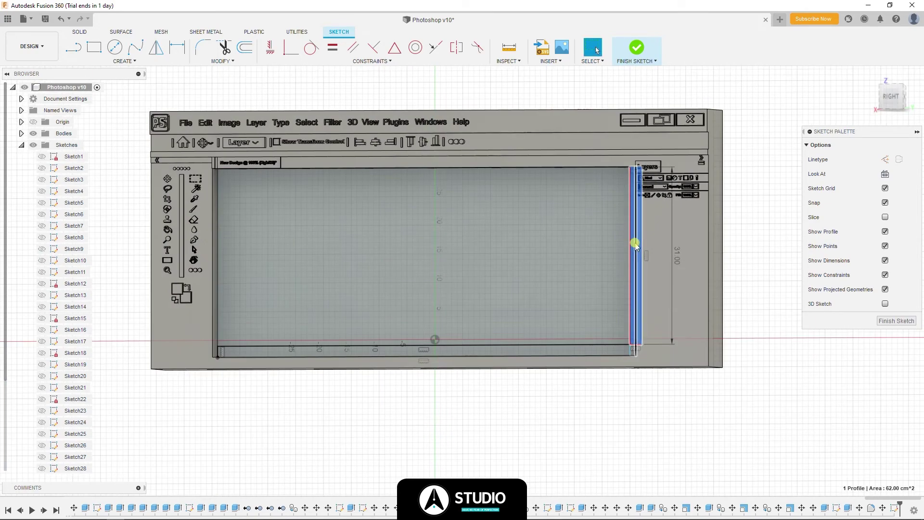
pyautogui.press('e')
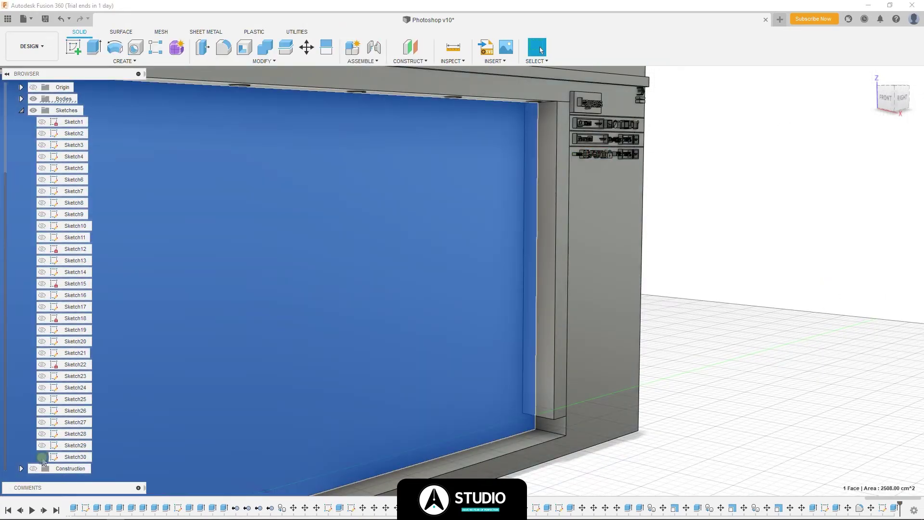
pyautogui.click(520, 429)
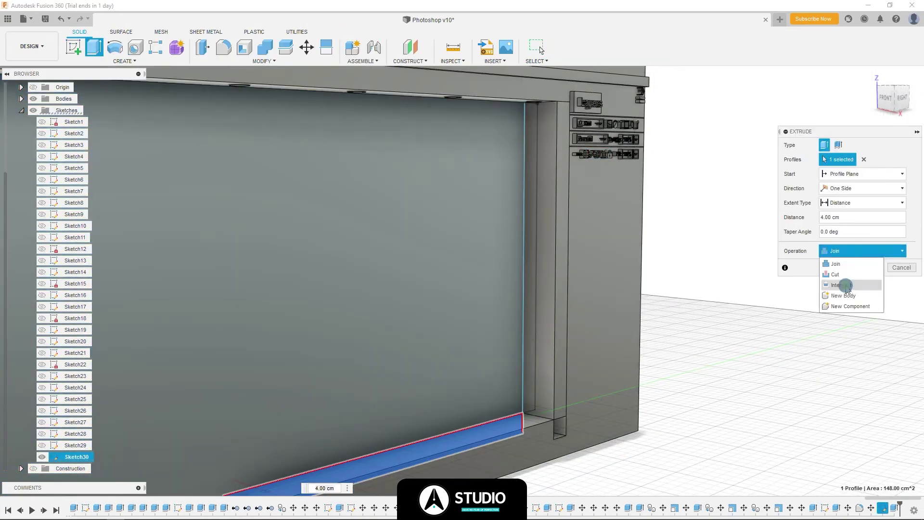
# - Sketch an 11 cm centre-point rectangle on the strip's side face
pyautogui.click(561, 227)
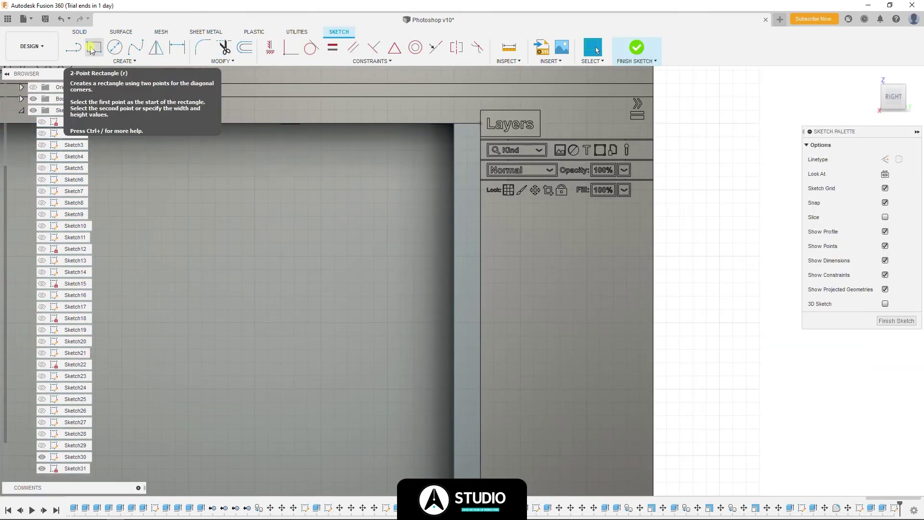
pyautogui.click(884, 174)
pyautogui.scroll(-2, 470, 253)
pyautogui.click(489, 289)
pyautogui.write('11')
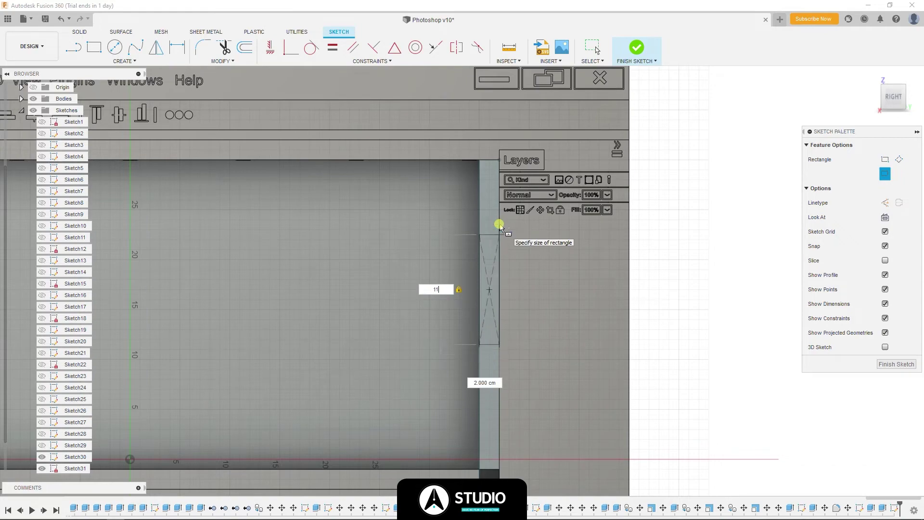
pyautogui.press('Return')
# - Cut the outer strip profiles 2 cm deep to recess the strip
pyautogui.press('e')
pyautogui.click(470, 396)
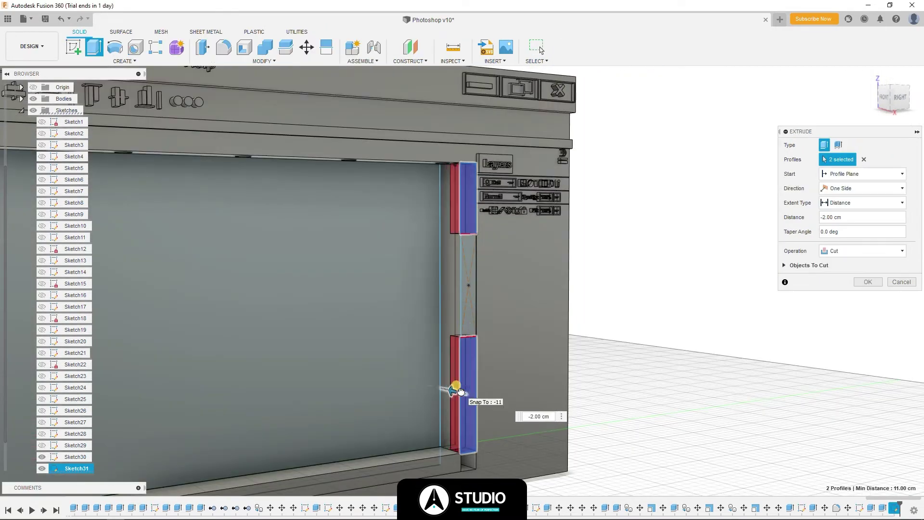
pyautogui.click(460, 391)
pyautogui.keyDown('shift'); pyautogui.moveTo(511, 330); pyautogui.dragTo(475, 220, button='middle'); pyautogui.keyUp('shift')
pyautogui.scroll(3, 476, 265)
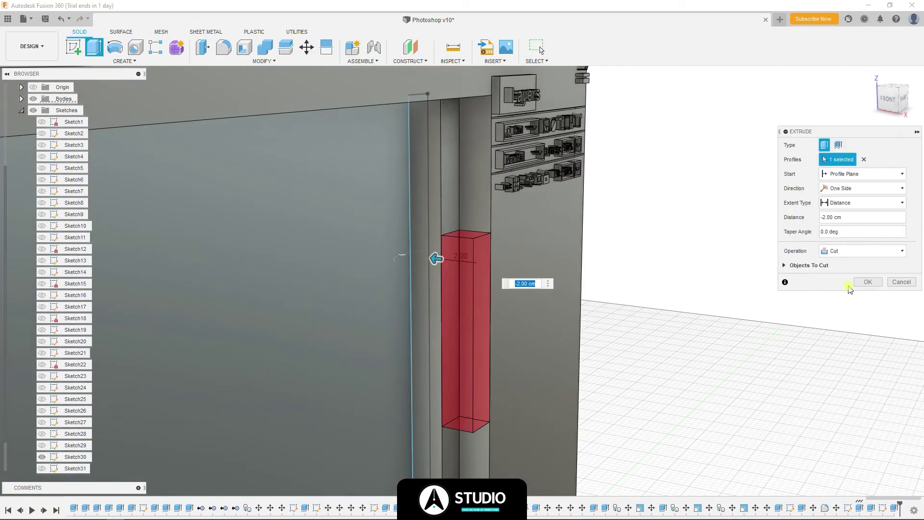
pyautogui.click(860, 284)
# - Extrude the middle rectangle into the raised scroll-thumb block
pyautogui.press('e')
pyautogui.click(447, 243)
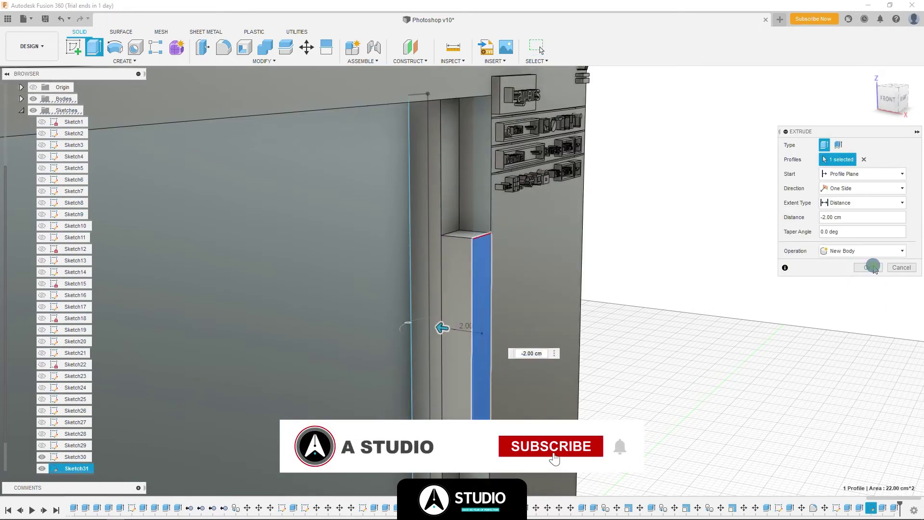
pyautogui.click(874, 268)
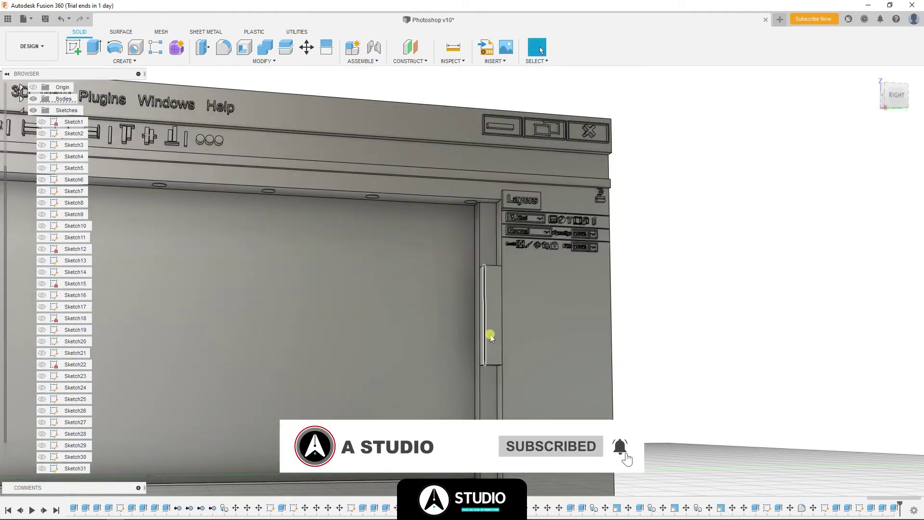
pyautogui.moveTo(489, 334)
pyautogui.keyDown('shift'); pyautogui.mouseDown(button='middle')
pyautogui.moveTo(555, 373)
pyautogui.moveTo(563, 330)
pyautogui.moveTo(528, 387)
pyautogui.mouseUp(button='middle'); pyautogui.keyUp('shift')
# - Sketch an 11 cm rectangle on the bottom strip face and extrude it into a solid
pyautogui.click(528, 387)
pyautogui.press('r')
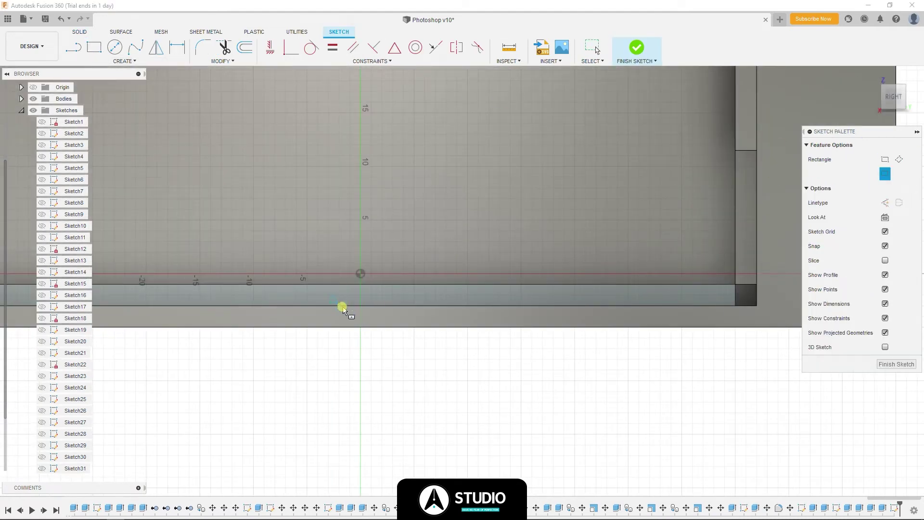
pyautogui.press('l')
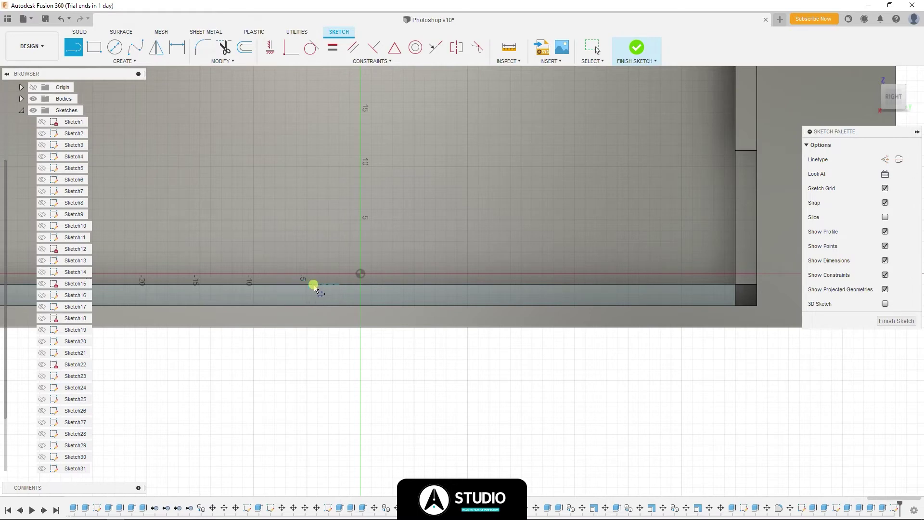
pyautogui.click(91, 53)
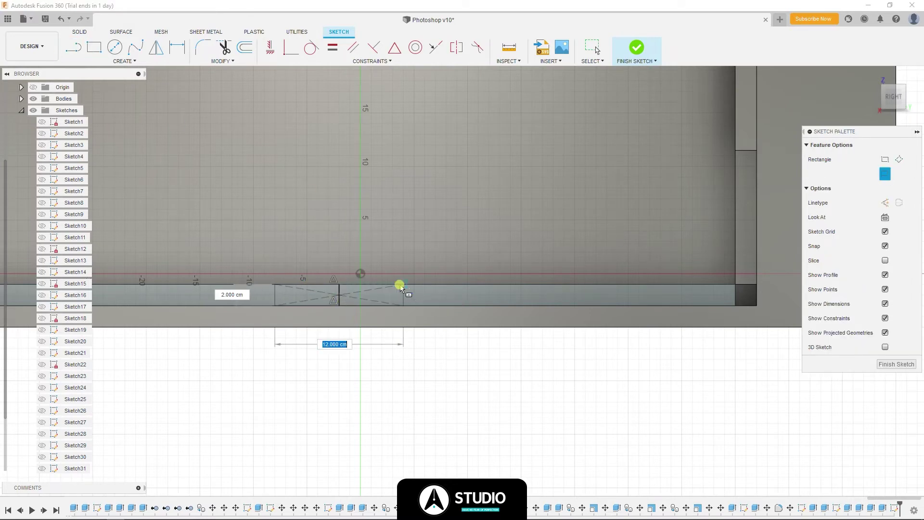
pyautogui.scroll(3, 336, 295)
pyautogui.press('Escape')
pyautogui.click(339, 293)
pyautogui.press('Return')
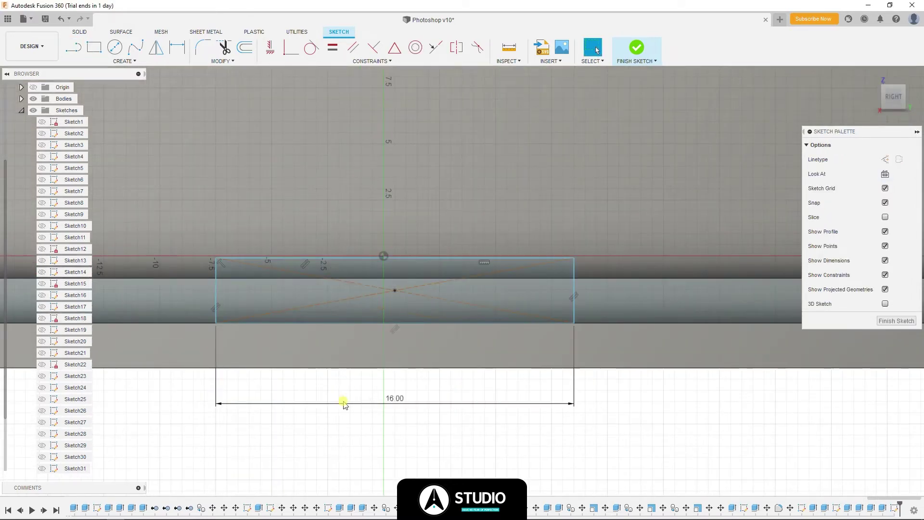
pyautogui.press('Return')
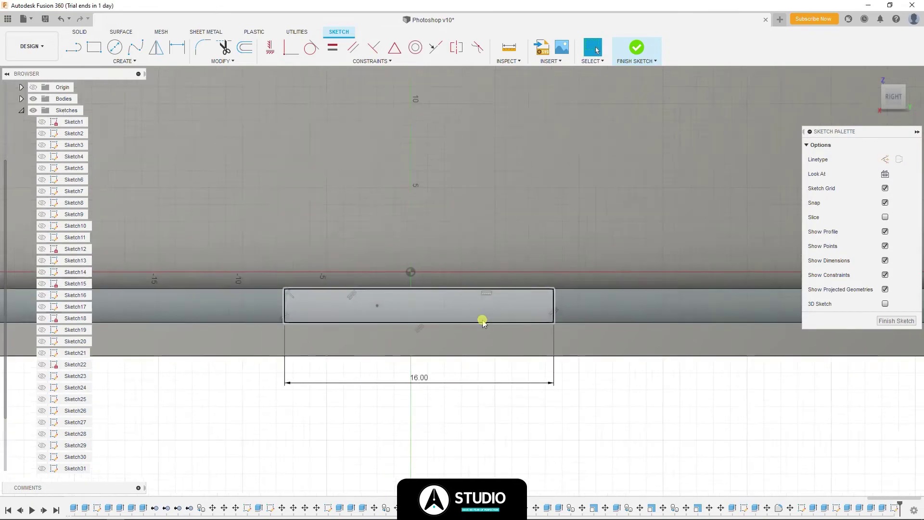
pyautogui.click(480, 318)
pyautogui.press('e')
pyautogui.click(871, 266)
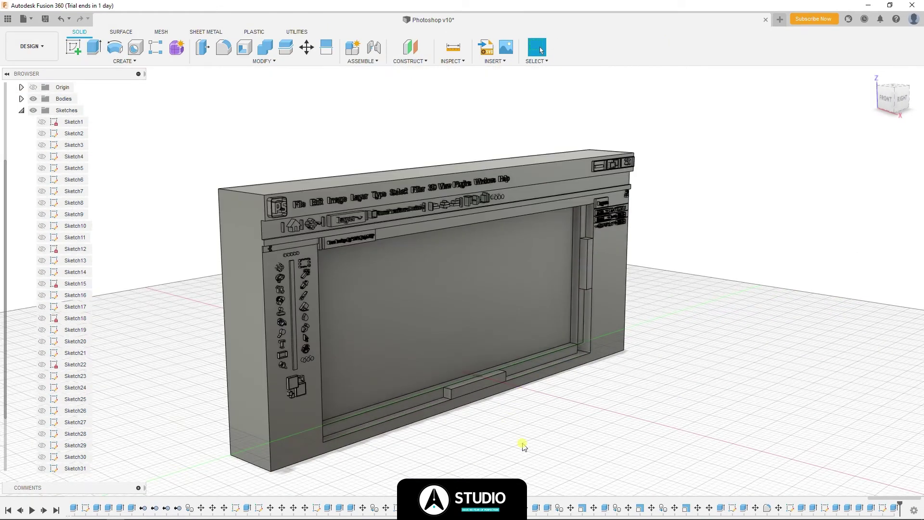
# - Sketch a 2 × 2 cm square at the frame corner and extrude it 2 cm
pyautogui.click(597, 279)
pyautogui.scroll(5, 592, 299)
pyautogui.scroll(5, 601, 337)
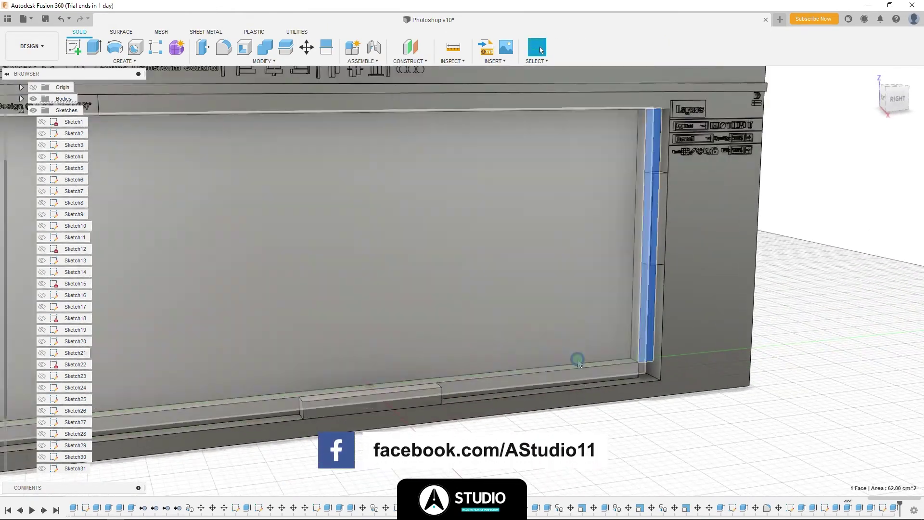
pyautogui.press('r')
pyautogui.click(516, 406)
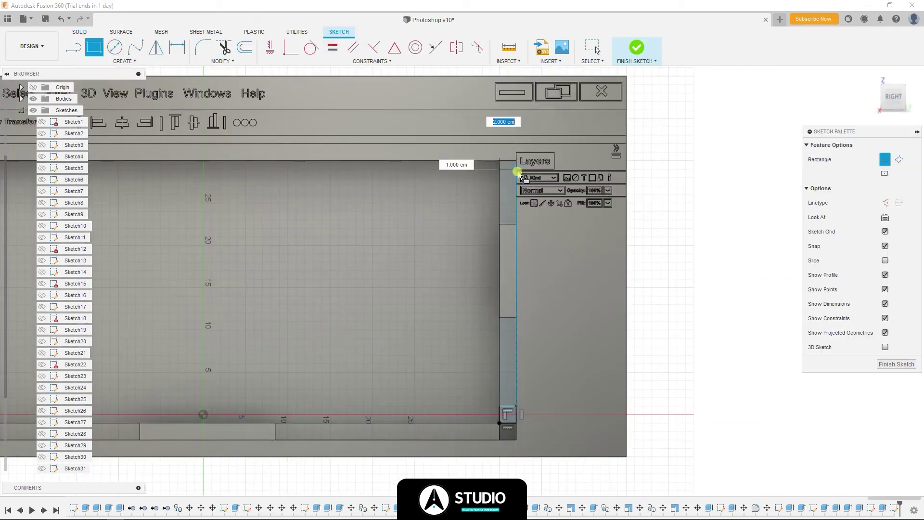
pyautogui.click(457, 371)
pyautogui.scroll(-3, 434, 361)
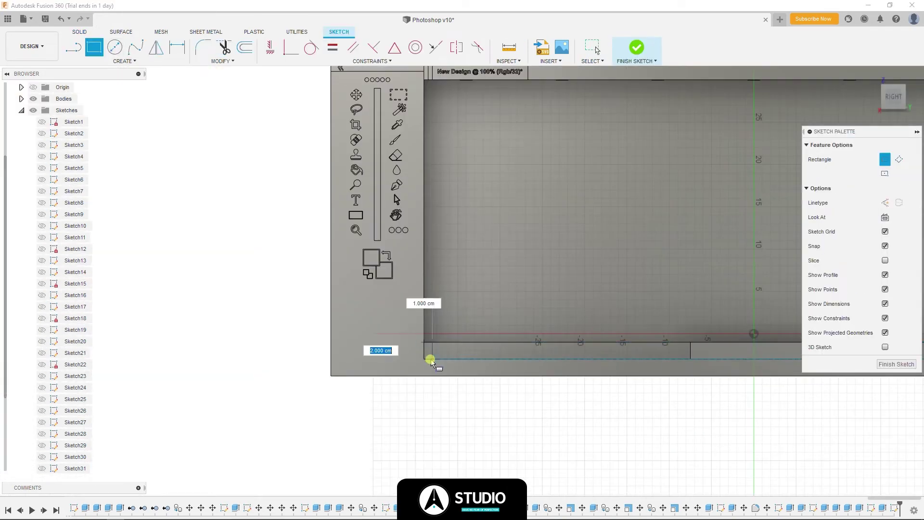
pyautogui.press('Escape')
pyautogui.keyDown('shift'); pyautogui.moveTo(424, 366); pyautogui.dragTo(479, 417, button='middle'); pyautogui.keyUp('shift')
pyautogui.press('e')
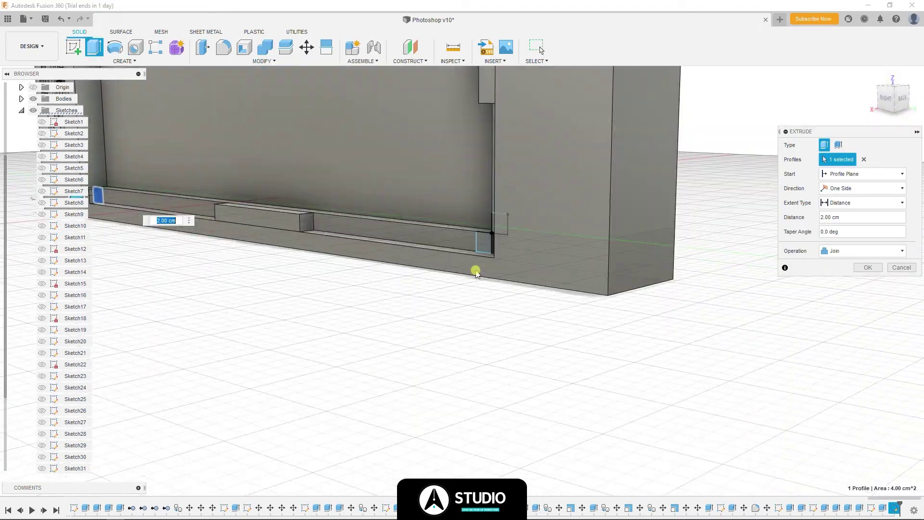
pyautogui.scroll(3, 482, 266)
pyautogui.press('Return')
# - Select Sketch33's two end squares for extrusion
pyautogui.keyDown('shift'); pyautogui.moveTo(572, 238); pyautogui.dragTo(646, 361, button='middle'); pyautogui.keyUp('shift')
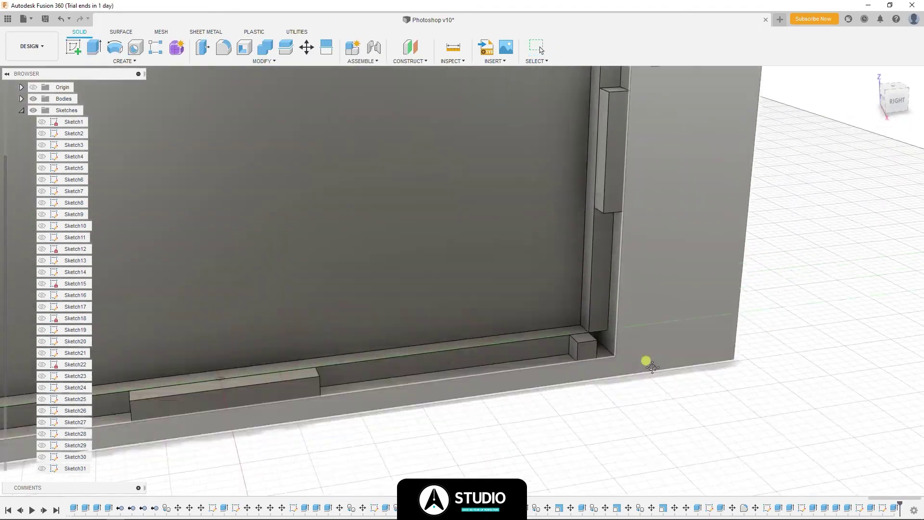
pyautogui.click(44, 463)
pyautogui.press('e')
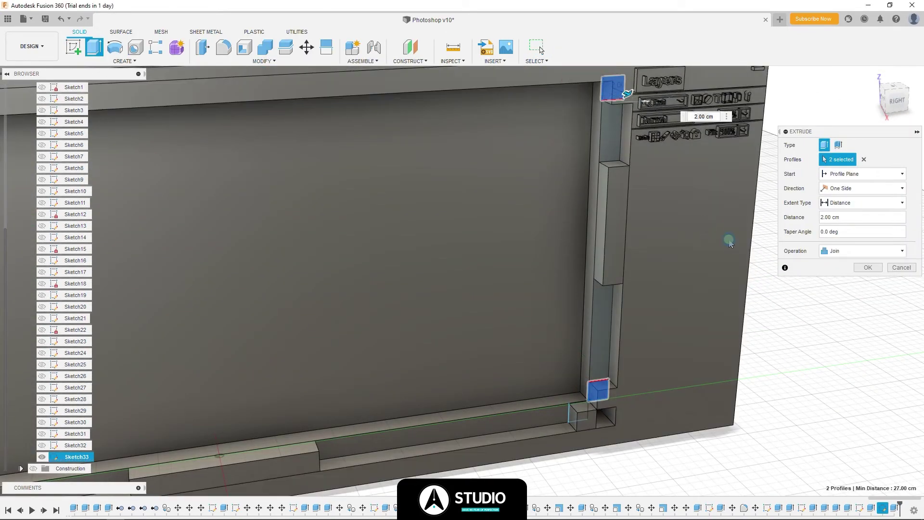
pyautogui.click(862, 251)
# - Apply the 2 cm extrusion of the two end squares
pyautogui.click(851, 304)
pyautogui.press('Return')
pyautogui.scroll(5, 683, 159)
# - Copy the Kind-field chevron 5 cm along X
pyautogui.press('m')
pyautogui.click(657, 106)
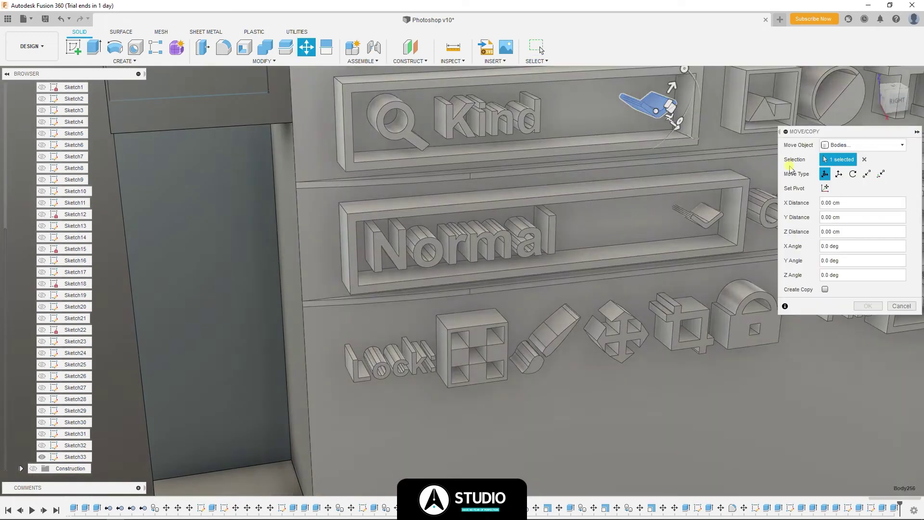
pyautogui.click(825, 290)
pyautogui.scroll(5, 496, 192)
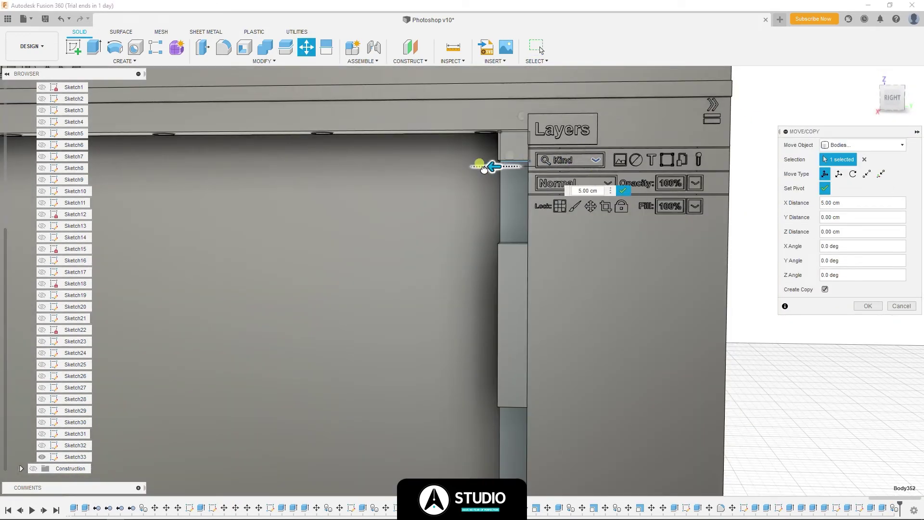
pyautogui.moveTo(495, 165); pyautogui.dragTo(504, 203)
pyautogui.scroll(-3, 548, 198)
pyautogui.moveTo(365, 228); pyautogui.dragTo(425, 230)
pyautogui.scroll(2, 424, 230)
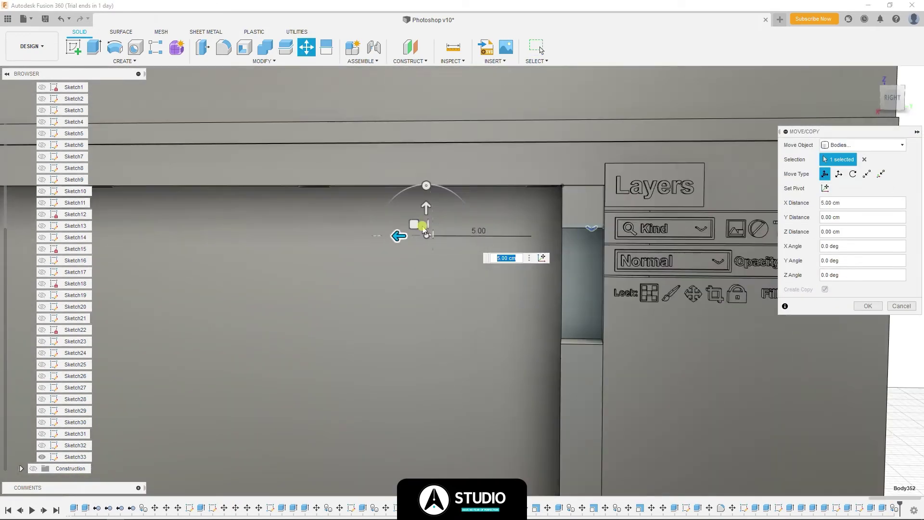
pyautogui.click(894, 299)
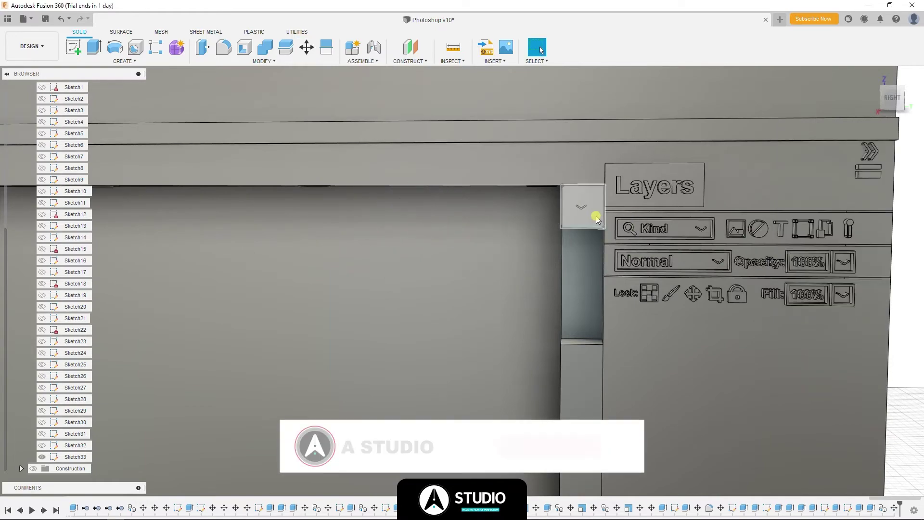
# - Scale the copied chevron by about 1.87
pyautogui.scroll(3, 549, 202)
pyautogui.click(264, 61)
pyautogui.click(216, 129)
pyautogui.moveTo(550, 203); pyautogui.dragTo(568, 204)
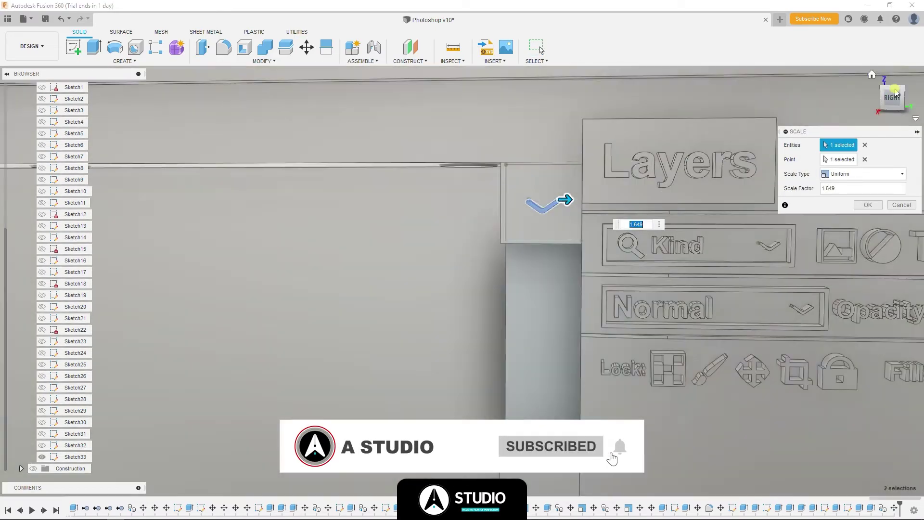
pyautogui.scroll(-3, 604, 233)
pyautogui.keyDown('shift'); pyautogui.moveTo(605, 233); pyautogui.dragTo(520, 217, button='middle'); pyautogui.keyUp('shift')
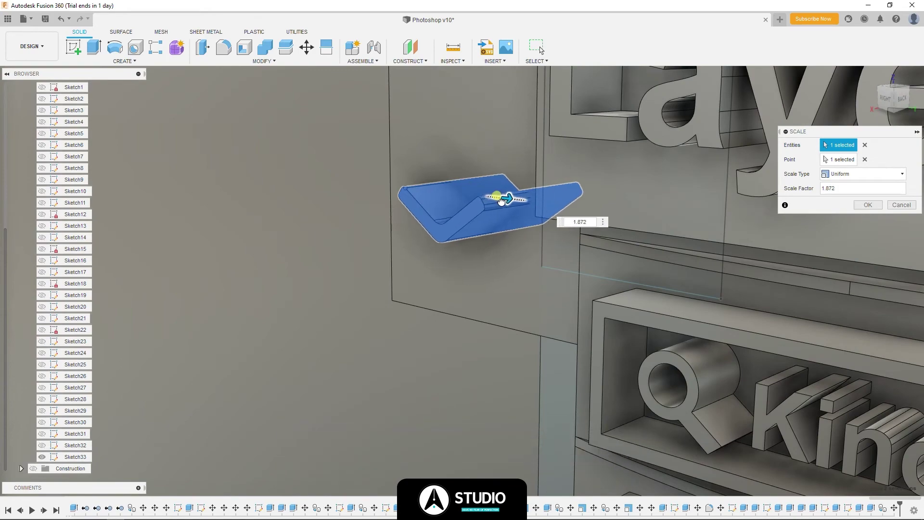
pyautogui.press('Return')
pyautogui.scroll(-5, 520, 207)
# - Rotate the scaled chevron 180° so it points up
pyautogui.press('m')
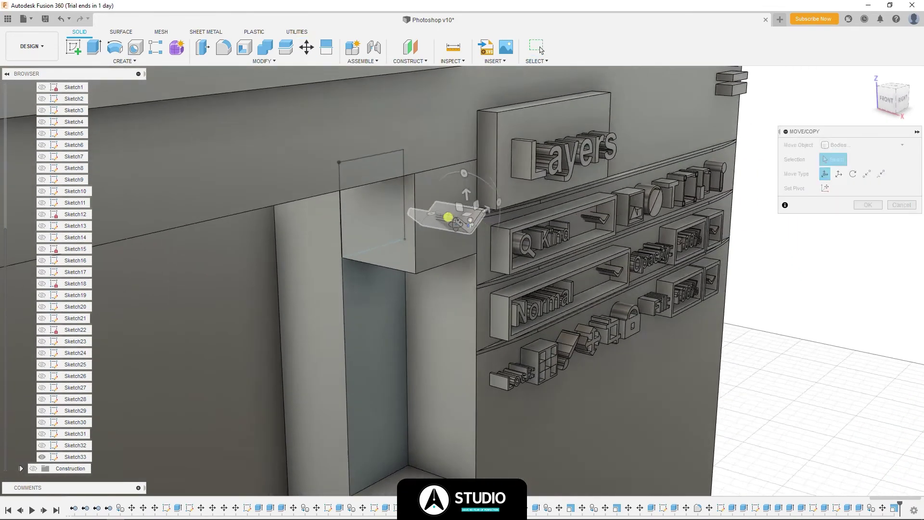
pyautogui.scroll(3, 470, 230)
pyautogui.moveTo(525, 230)
pyautogui.keyDown('shift'); pyautogui.mouseDown(button='middle')
pyautogui.moveTo(470, 230)
pyautogui.moveTo(487, 252)
pyautogui.mouseUp(button='middle'); pyautogui.keyUp('shift')
pyautogui.click(469, 232)
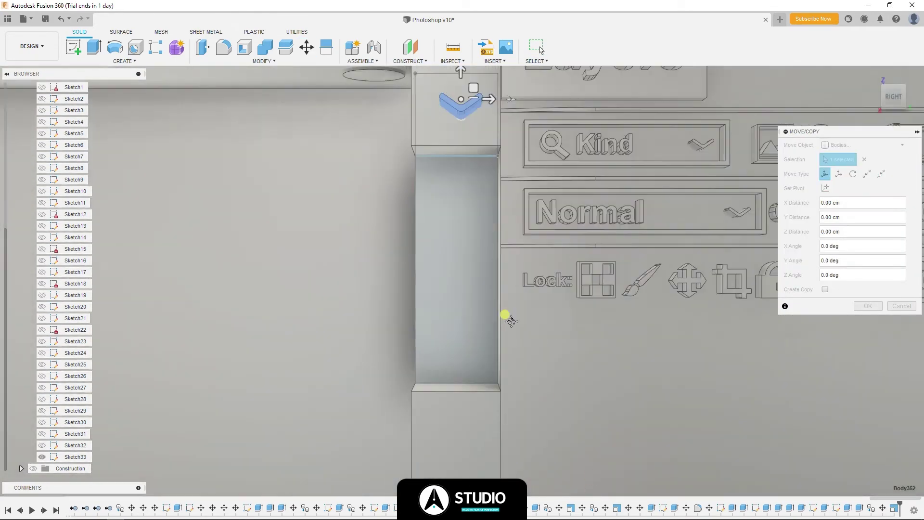
pyautogui.press('Return')
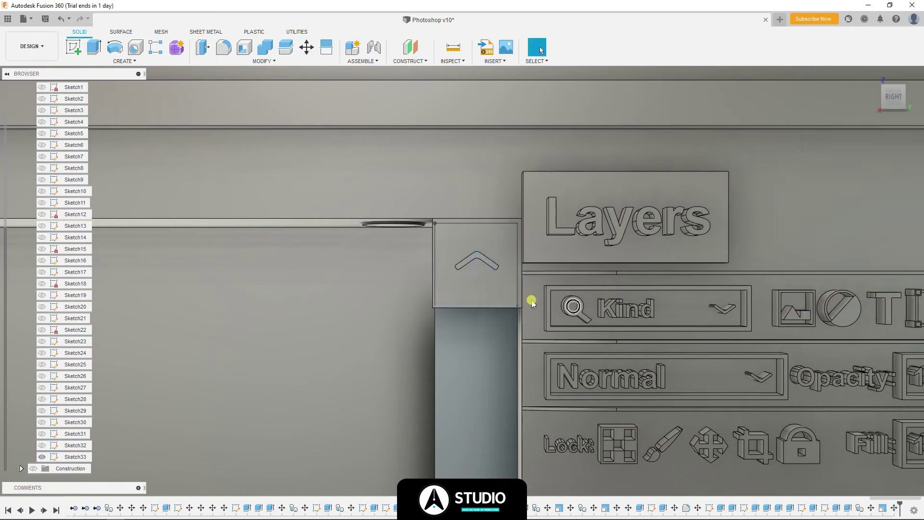
# - Copy the up chevron down onto the bottom scroll block
pyautogui.moveTo(530, 301)
pyautogui.keyDown('shift'); pyautogui.mouseDown(button='middle')
pyautogui.moveTo(477, 299)
pyautogui.moveTo(378, 340)
pyautogui.moveTo(444, 376)
pyautogui.mouseUp(button='middle'); pyautogui.keyUp('shift')
pyautogui.scroll(2, 384, 357)
pyautogui.scroll(-5, 384, 356)
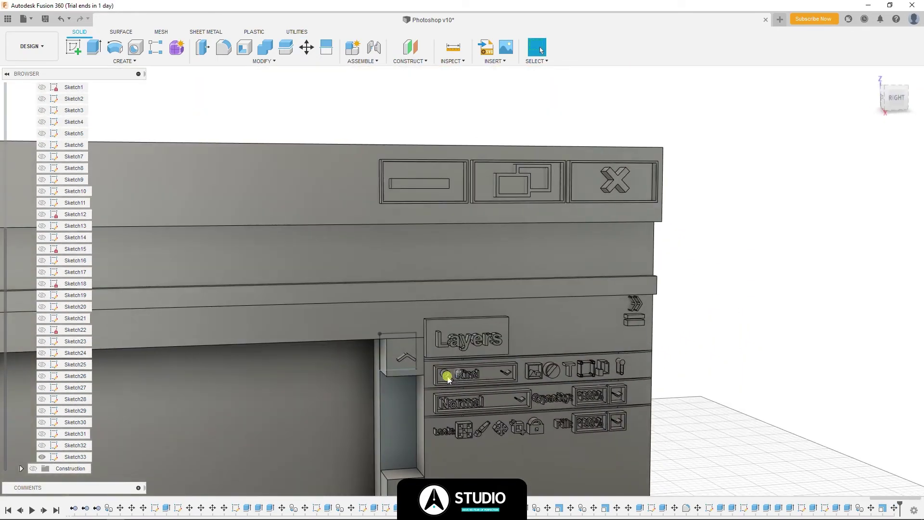
pyautogui.scroll(3, 336, 301)
pyautogui.scroll(2, 493, 169)
pyautogui.scroll(2, 498, 140)
pyautogui.click(499, 140)
pyautogui.press('m')
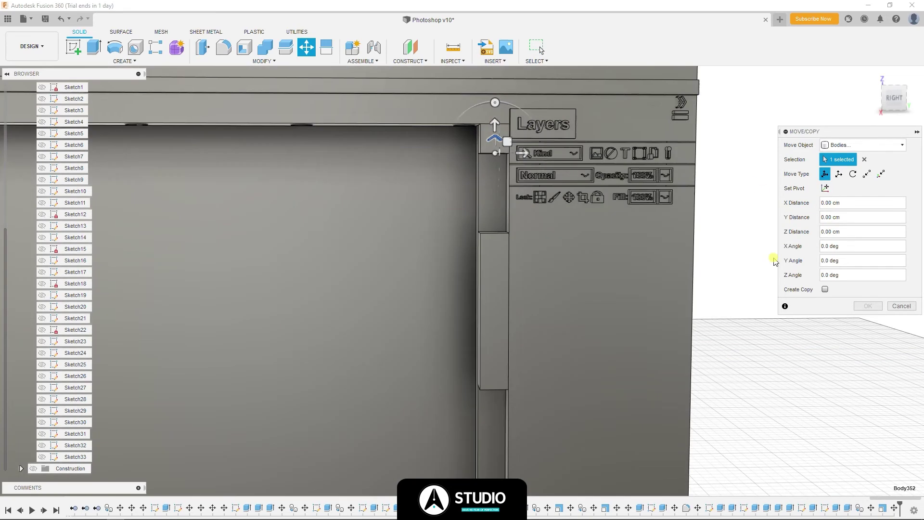
pyautogui.moveTo(486, 163); pyautogui.dragTo(485, 382)
pyautogui.scroll(2, 506, 368)
pyautogui.press('Return')
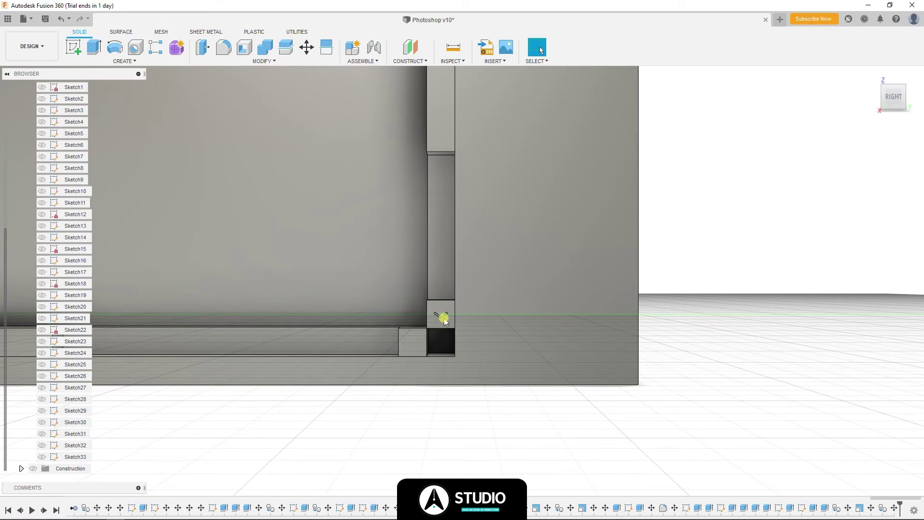
# - Turn a chevron copy a quarter turn and nudge it 0.5 cm into the corner block
pyautogui.click(444, 322)
pyautogui.press('m')
pyautogui.moveTo(433, 313); pyautogui.dragTo(401, 310)
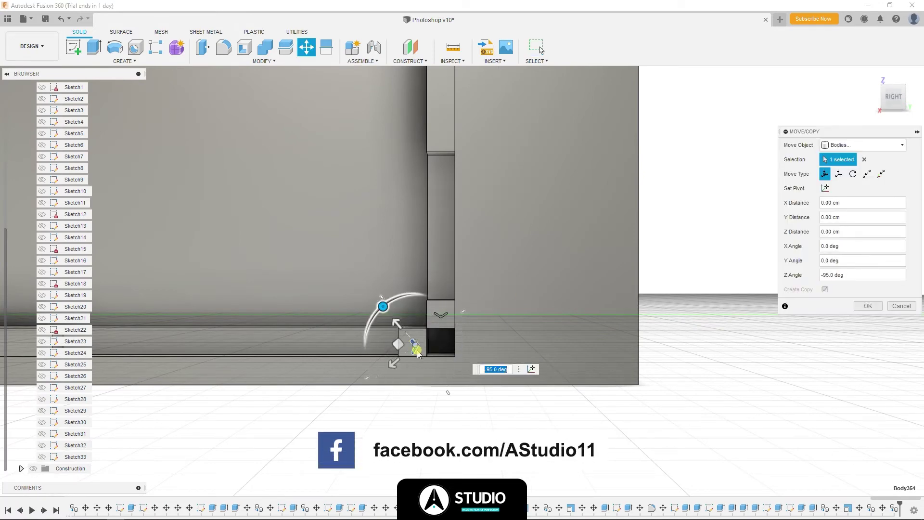
pyautogui.scroll(3, 414, 337)
pyautogui.moveTo(419, 318)
pyautogui.keyDown('shift'); pyautogui.mouseDown(button='middle')
pyautogui.moveTo(639, 309)
pyautogui.moveTo(409, 310)
pyautogui.mouseUp(button='middle'); pyautogui.keyUp('shift')
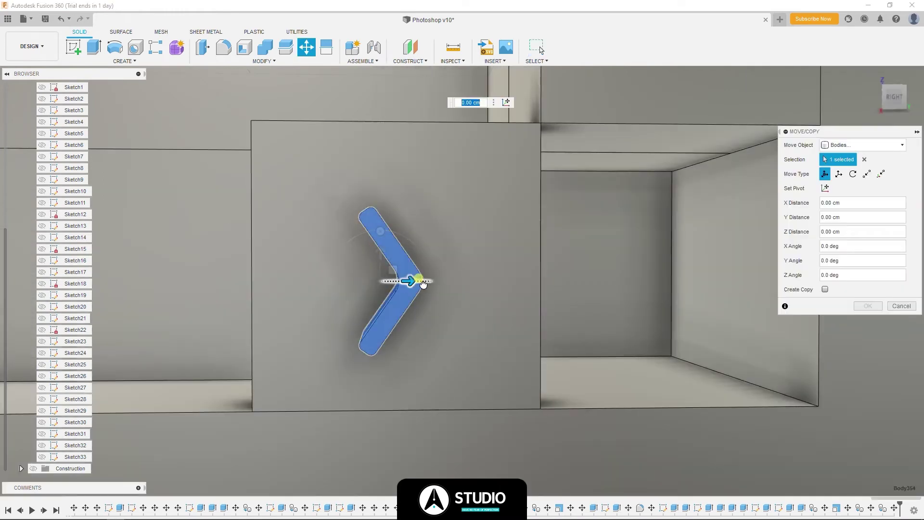
pyautogui.moveTo(423, 284)
pyautogui.mouseDown()
pyautogui.moveTo(455, 294)
pyautogui.moveTo(364, 264)
pyautogui.mouseUp()
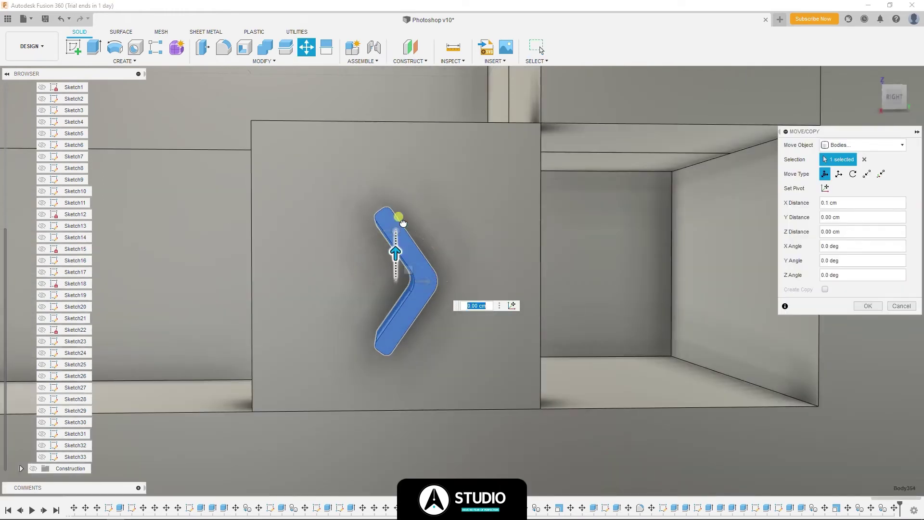
pyautogui.scroll(-5, 404, 226)
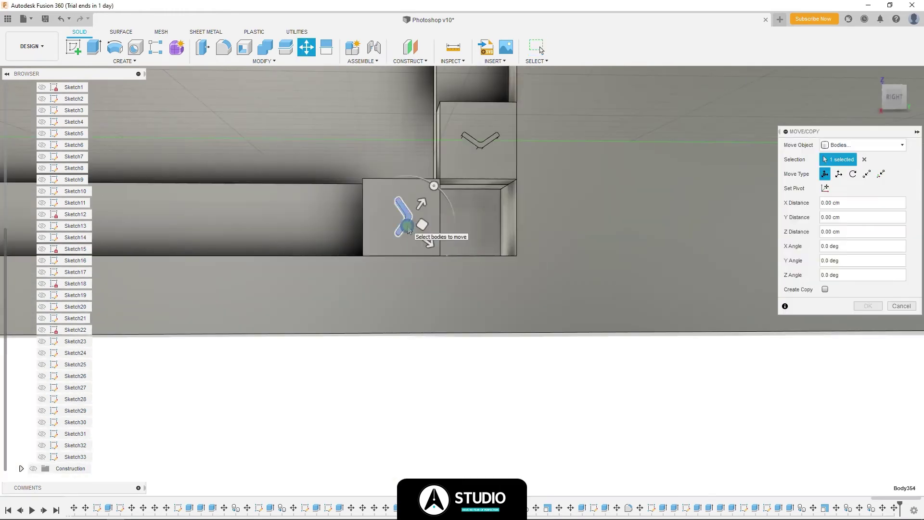
pyautogui.press('Escape')
# - Create a midplane through the model and show the construction planes
pyautogui.scroll(-5, 407, 230)
pyautogui.click(425, 221)
pyautogui.click(409, 61)
pyautogui.click(398, 90)
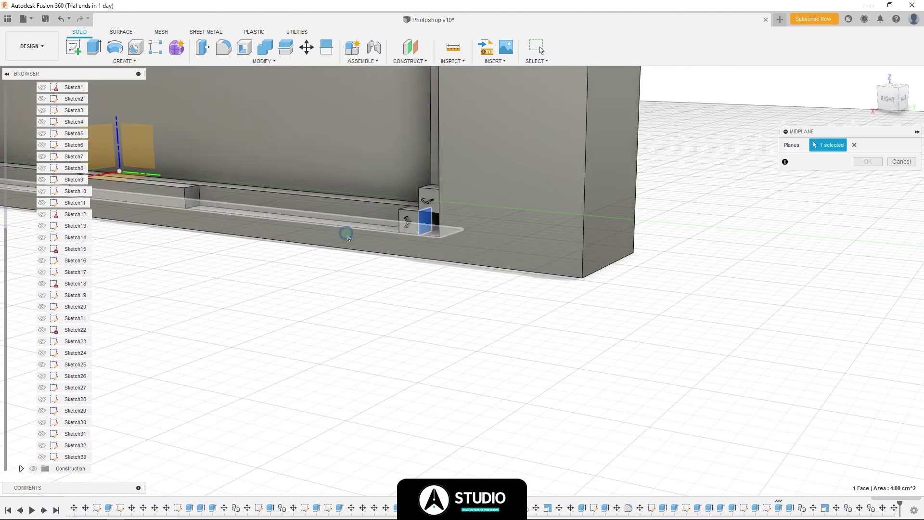
pyautogui.scroll(5, 346, 236)
pyautogui.keyDown('shift'); pyautogui.moveTo(435, 188); pyautogui.dragTo(769, 308, button='middle'); pyautogui.keyUp('shift')
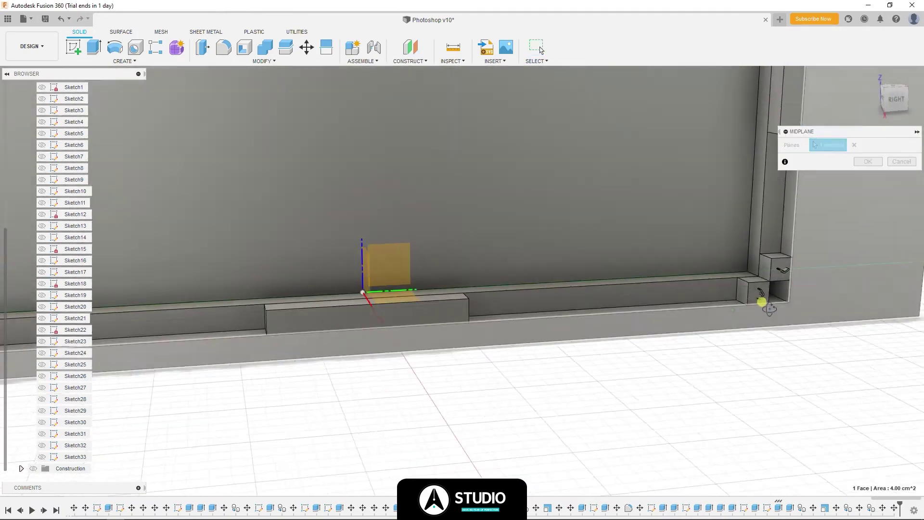
pyautogui.scroll(-5, 769, 308)
pyautogui.press('Return')
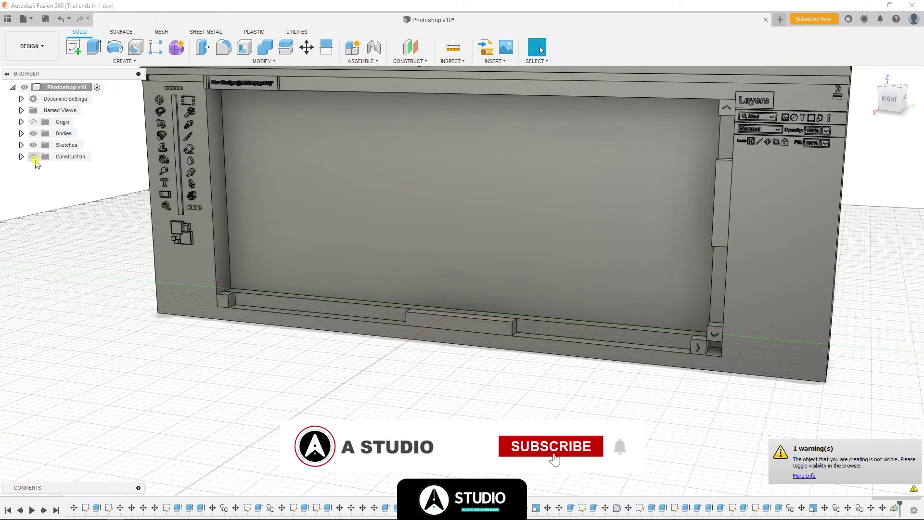
pyautogui.click(34, 156)
pyautogui.scroll(5, 821, 340)
pyautogui.scroll(-3, 821, 341)
pyautogui.click(124, 60)
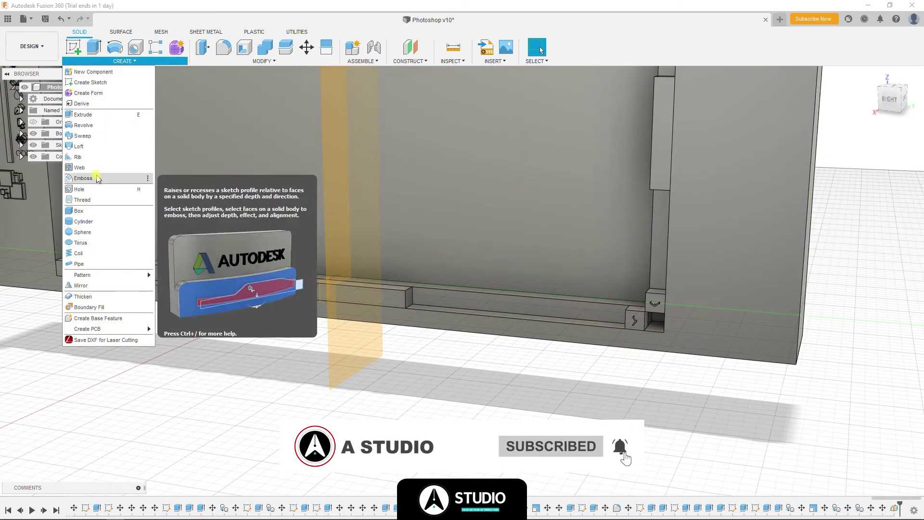
# - Mirror the corner chevron over the midplane into a left-pointing chevron
pyautogui.click(81, 286)
pyautogui.click(684, 313)
pyautogui.scroll(3, 511, 278)
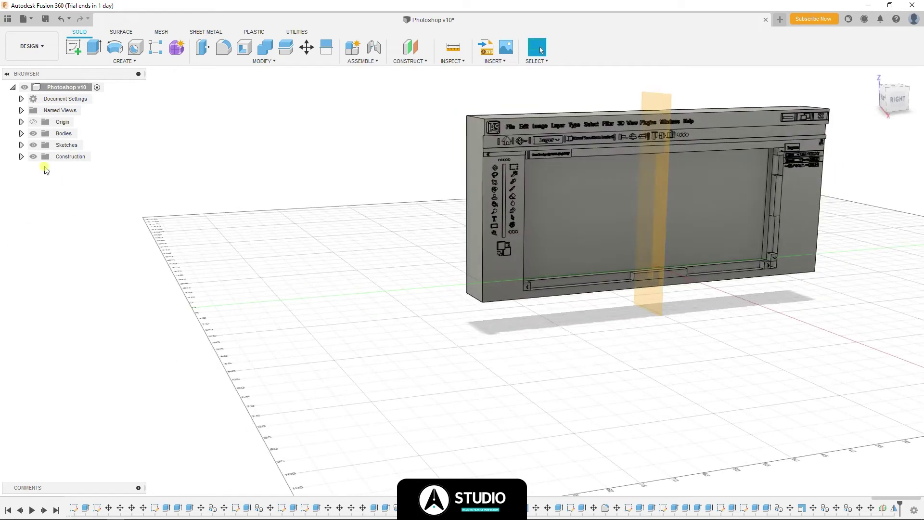
pyautogui.scroll(5, 645, 196)
pyautogui.scroll(5, 672, 202)
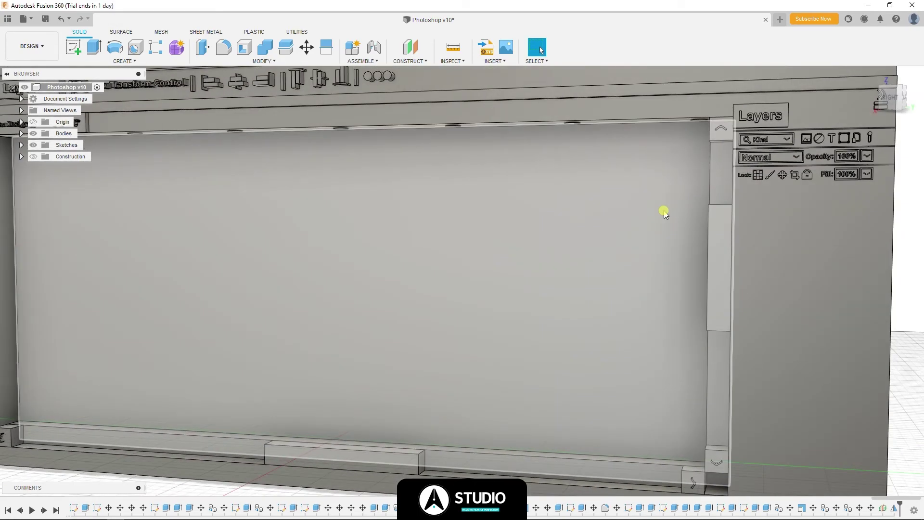
pyautogui.moveTo(718, 185)
pyautogui.keyDown('shift'); pyautogui.mouseDown(button='middle')
pyautogui.moveTo(800, 117)
pyautogui.moveTo(784, 130)
pyautogui.moveTo(727, 97)
pyautogui.mouseUp(button='middle'); pyautogui.keyUp('shift')
pyautogui.scroll(-5, 755, 217)
pyautogui.scroll(-5, 716, 274)
# - Move the vertical scroll thumb 4 cm down, reposition the horizontal thumb, and sketch on the front face
pyautogui.click(666, 289)
pyautogui.press('m')
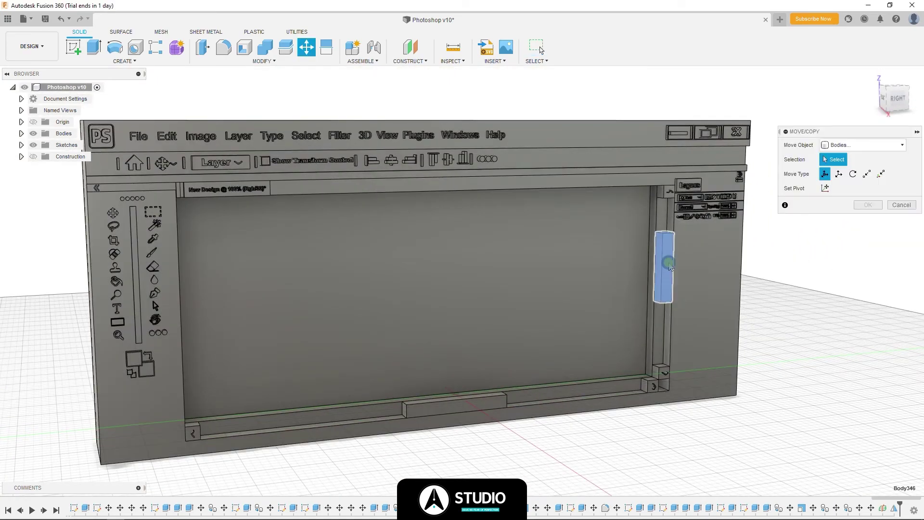
pyautogui.moveTo(664, 289); pyautogui.dragTo(662, 263)
pyautogui.press('Return')
pyautogui.click(491, 398)
pyautogui.press('m')
pyautogui.press('Return')
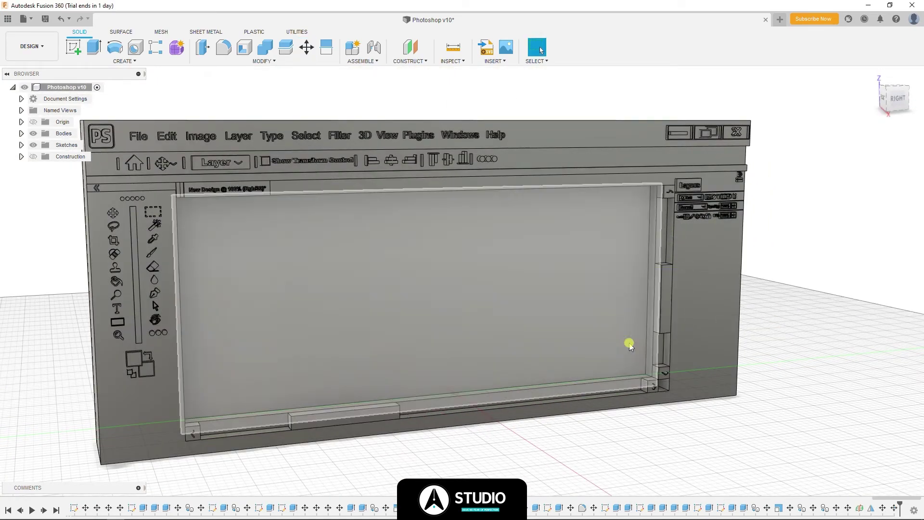
pyautogui.keyDown('shift'); pyautogui.moveTo(629, 344); pyautogui.dragTo(654, 292, button='middle'); pyautogui.keyUp('shift')
pyautogui.click(649, 322)
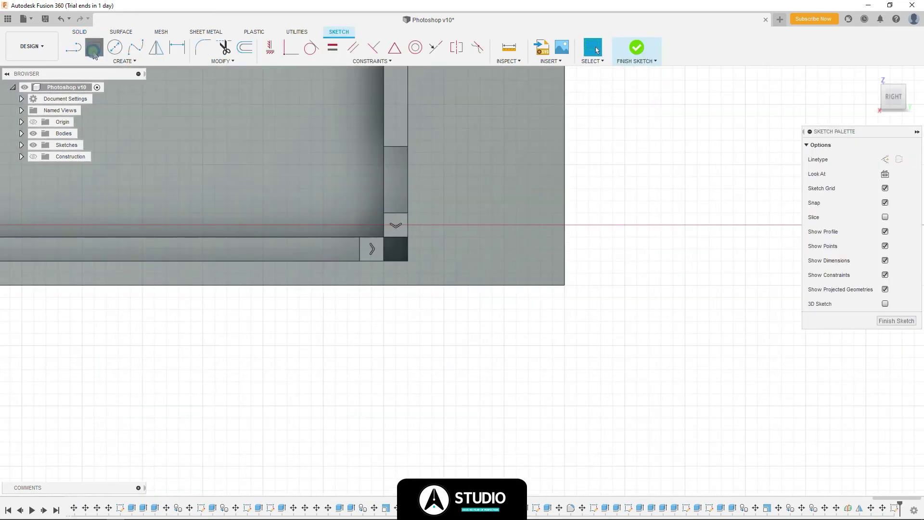
# - Draw a 1.80 cm square at the bottom bar's right end
pyautogui.click(94, 50)
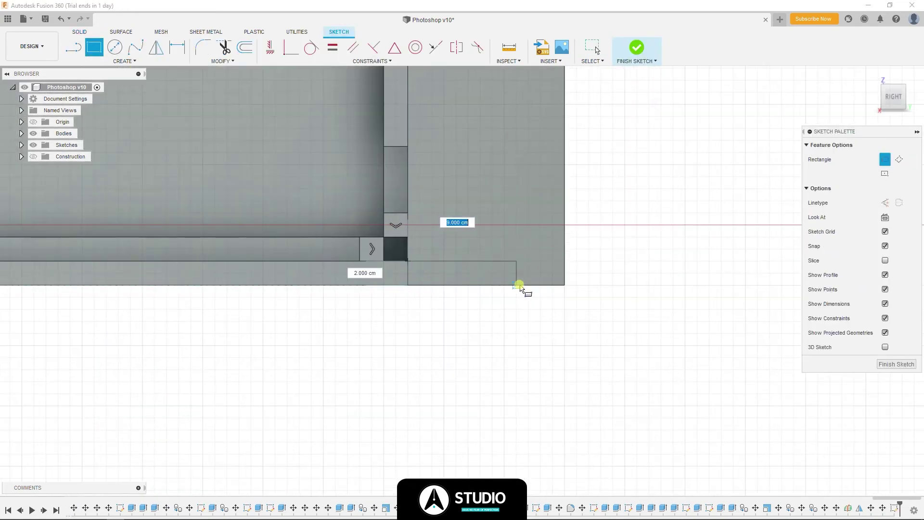
pyautogui.scroll(2, 450, 272)
pyautogui.scroll(2, 449, 273)
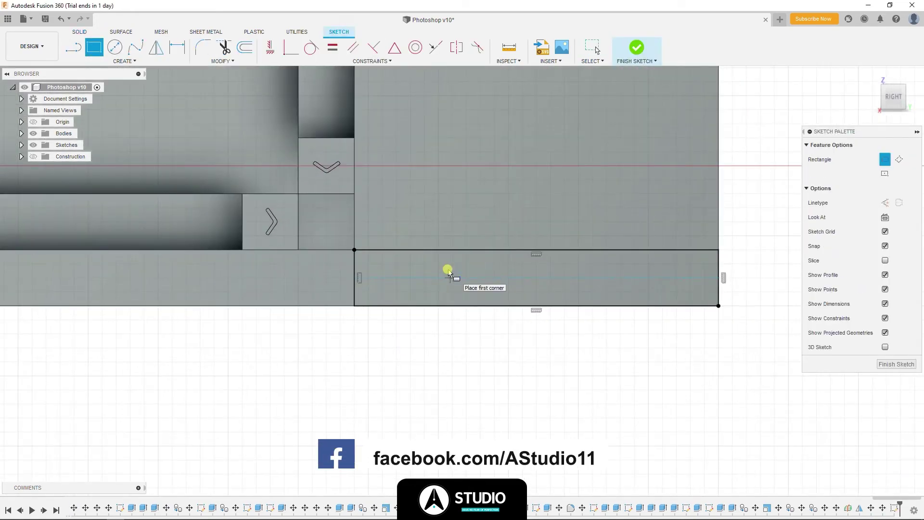
pyautogui.press('Escape')
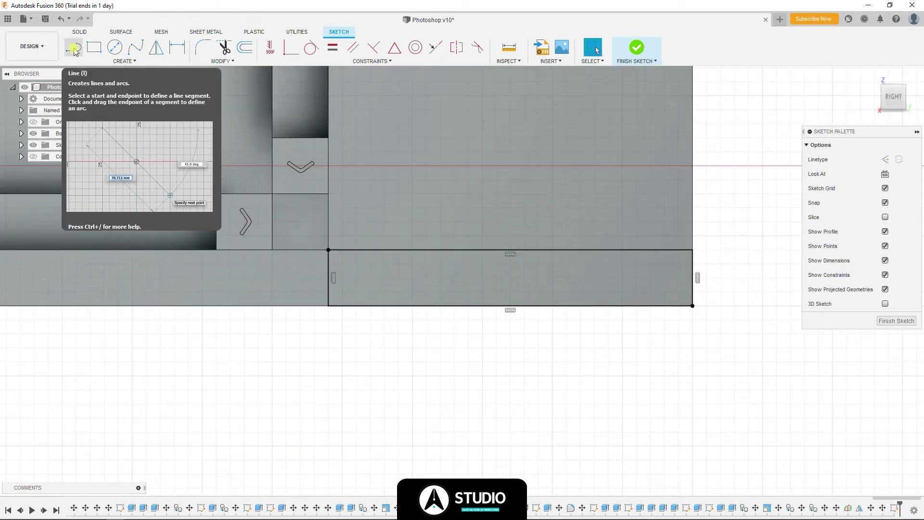
pyautogui.press('r')
pyautogui.write('1.8')
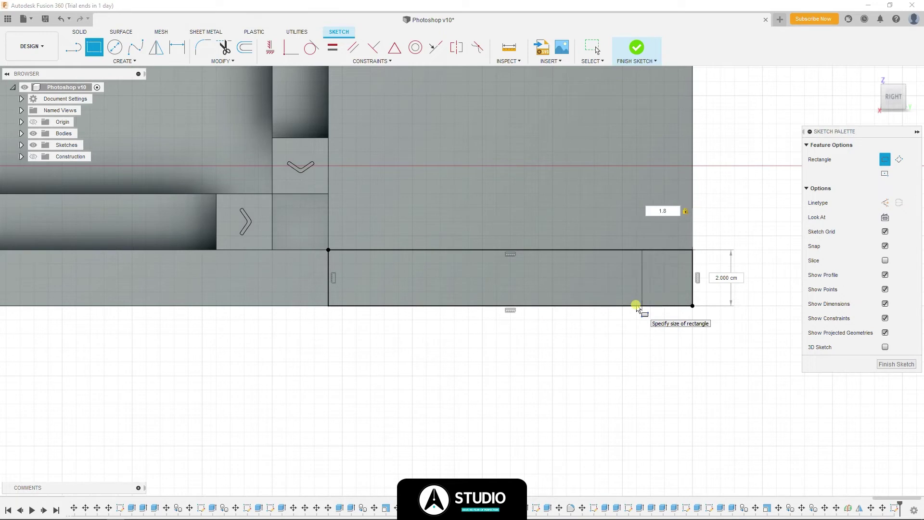
pyautogui.press('Return')
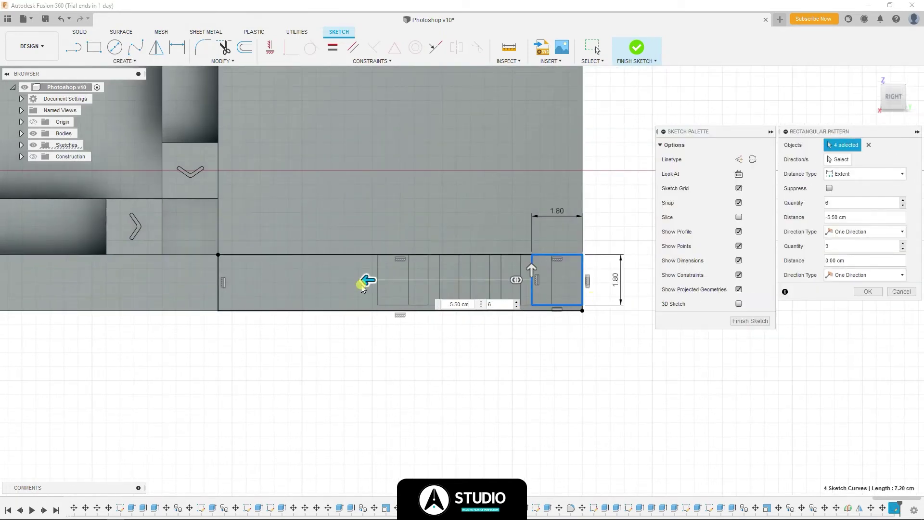
# - Pattern the square into seven copies spread -11.00 cm along the bar
pyautogui.moveTo(362, 285); pyautogui.dragTo(212, 281)
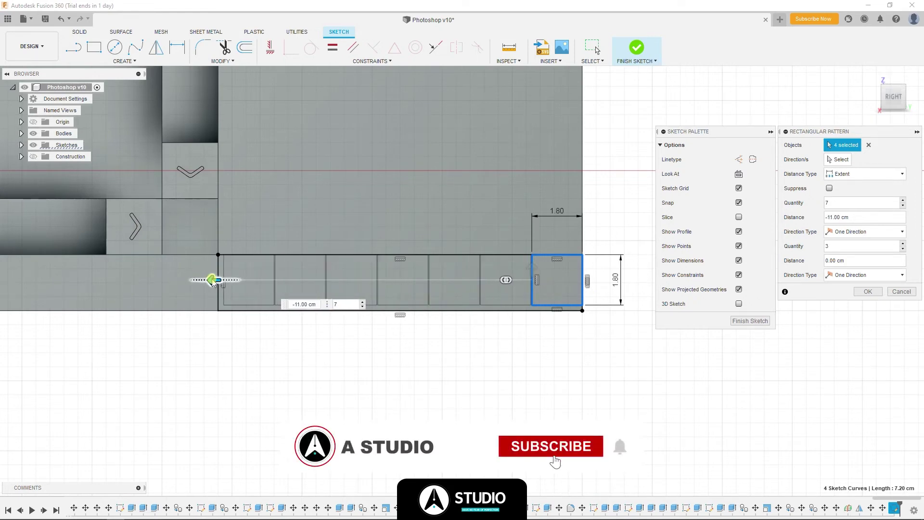
pyautogui.click(872, 292)
pyautogui.scroll(2, 571, 268)
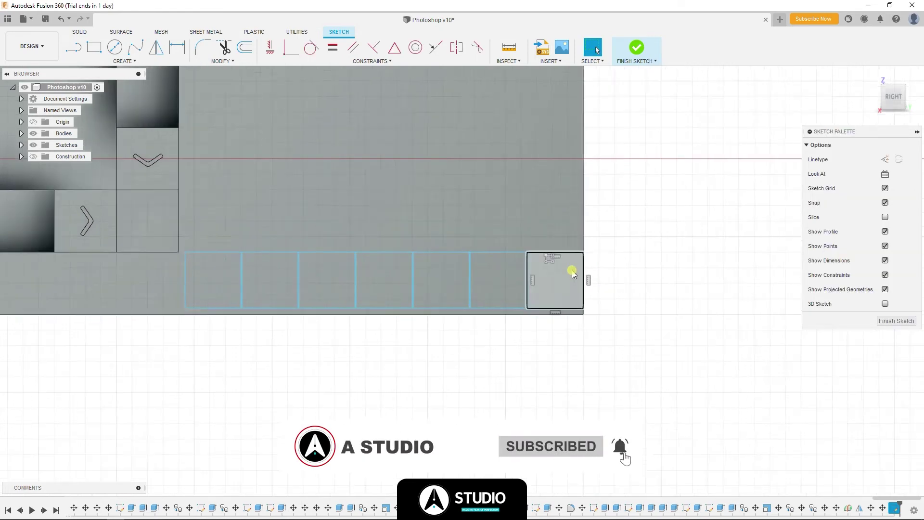
pyautogui.scroll(5, 562, 282)
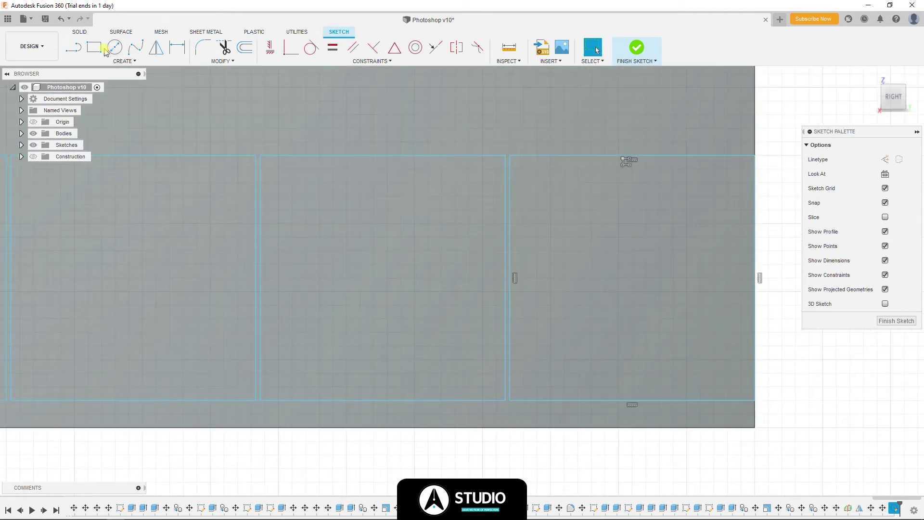
# - Draw a square rectangle and offset it inward by 0.1 cm
pyautogui.press('r')
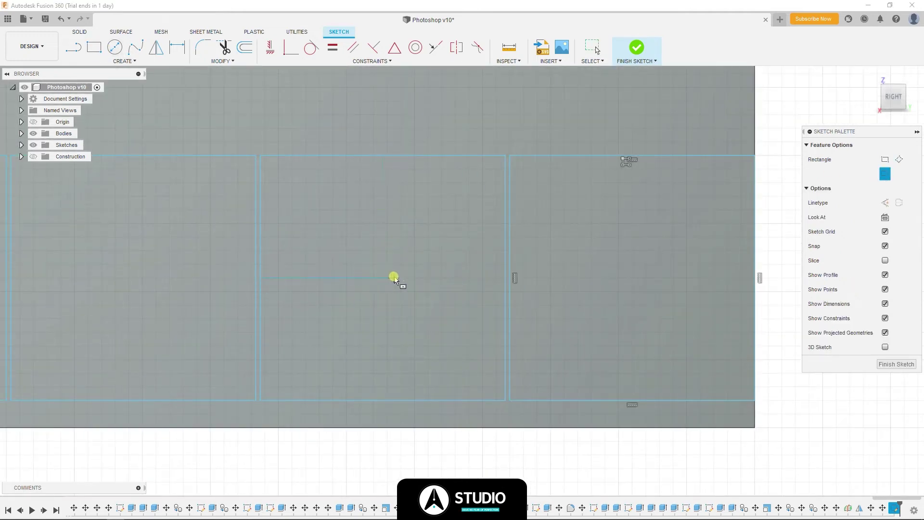
pyautogui.click(495, 172)
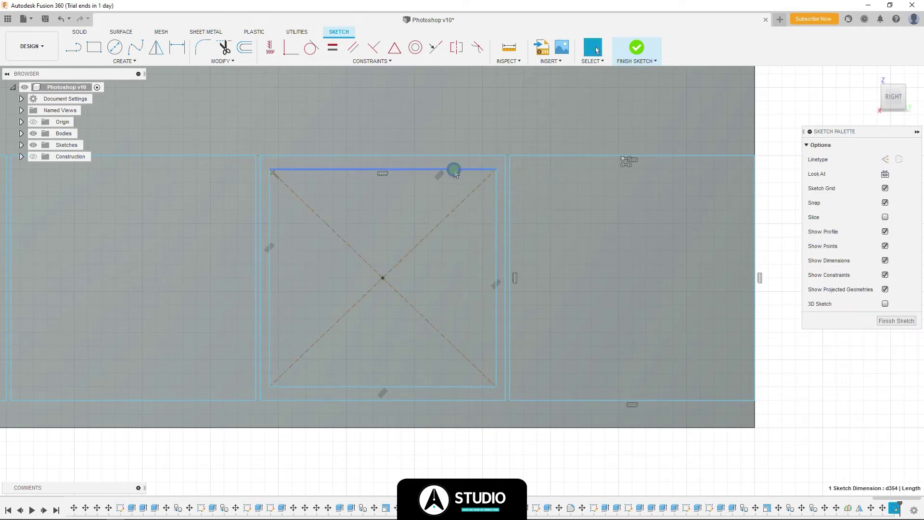
pyautogui.press('o')
pyautogui.moveTo(252, 277); pyautogui.dragTo(283, 281)
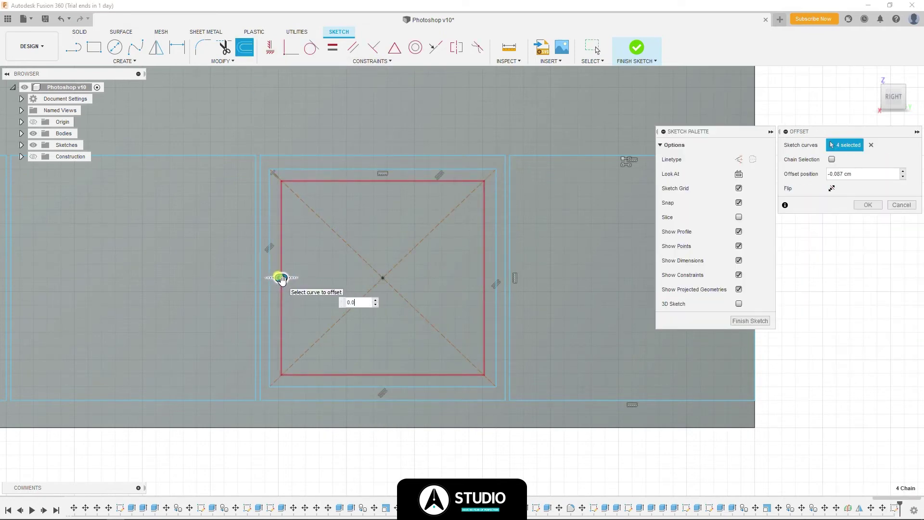
pyautogui.write('-0.1')
pyautogui.press('Return')
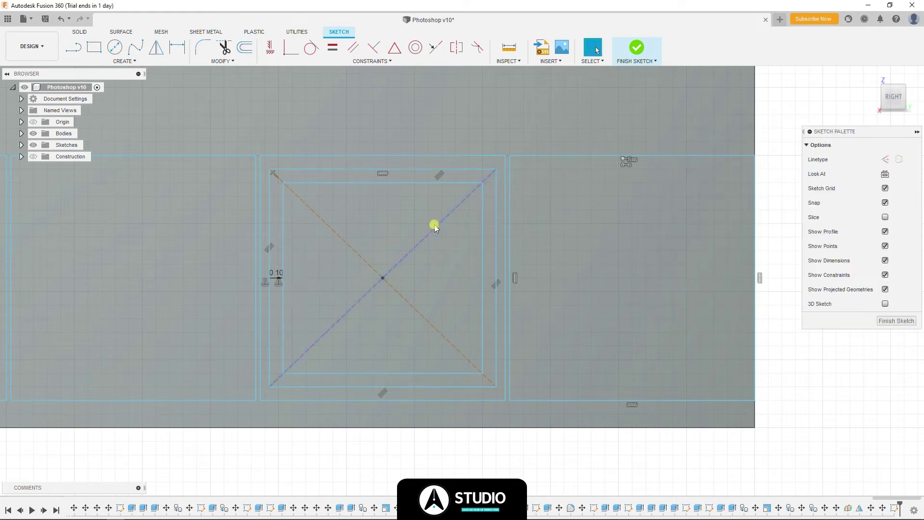
# - Form a plus-sign cross from a narrow vertical bar and a rotated copy, deleting the stray line
pyautogui.click(98, 55)
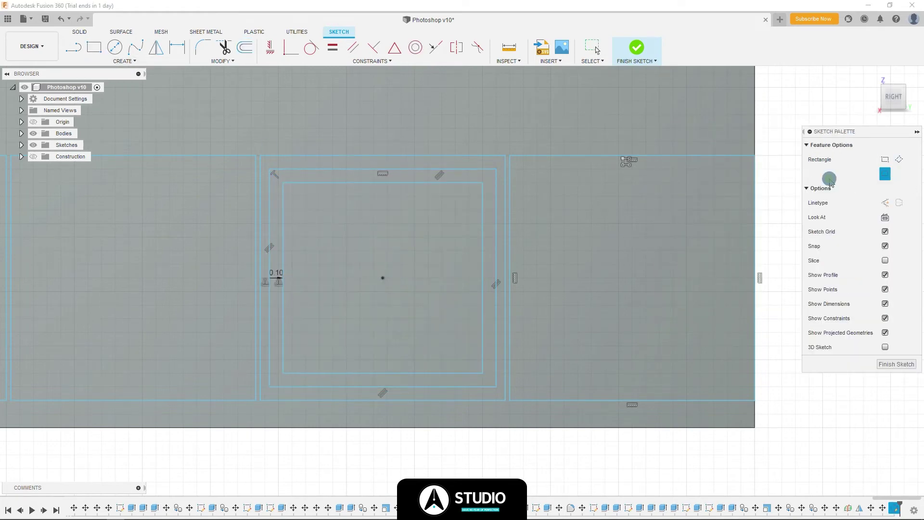
pyautogui.click(394, 239)
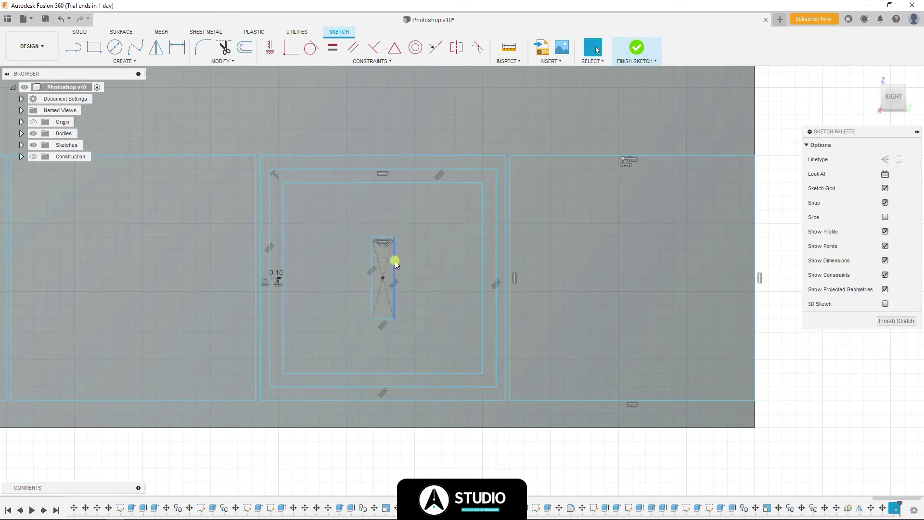
pyautogui.press('m')
pyautogui.moveTo(385, 231); pyautogui.dragTo(415, 252)
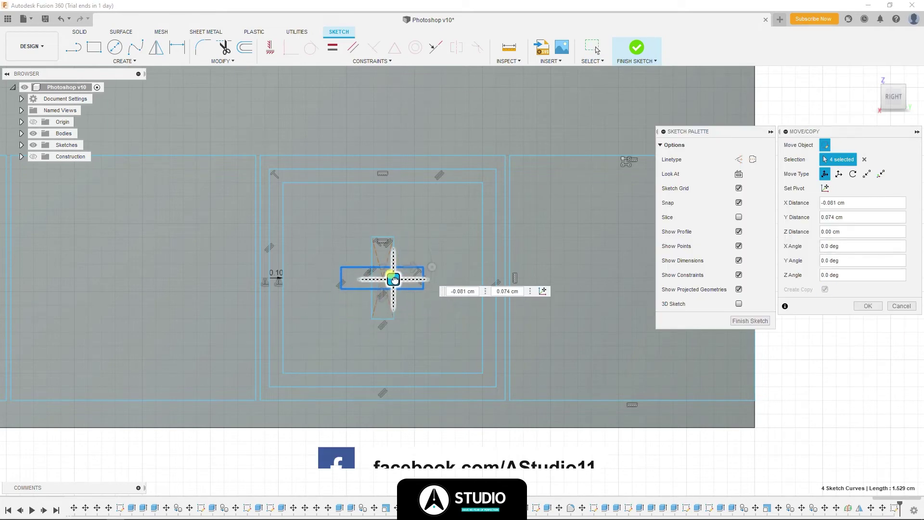
pyautogui.press('Return')
pyautogui.click(412, 188)
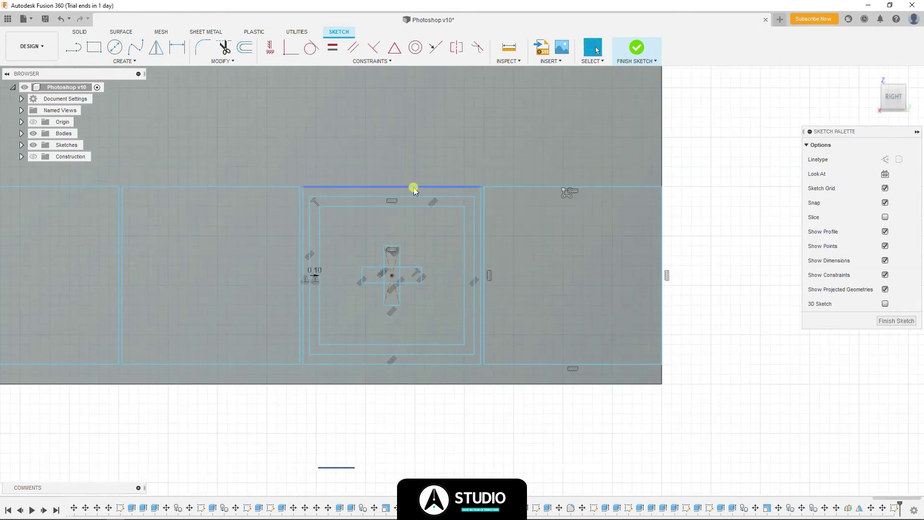
pyautogui.scroll(-2, 404, 310)
pyautogui.press('Delete')
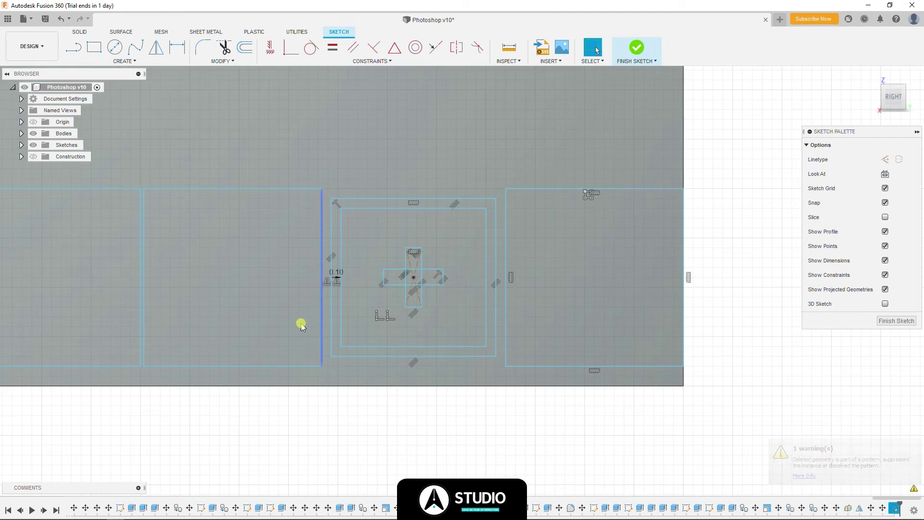
# - Pan to the boxes left of the cross and begin another rectangle
pyautogui.moveTo(43, 283); pyautogui.dragTo(384, 283, button='middle')
pyautogui.scroll(-1, 383, 283)
pyautogui.scroll(2, 384, 282)
pyautogui.press('r')
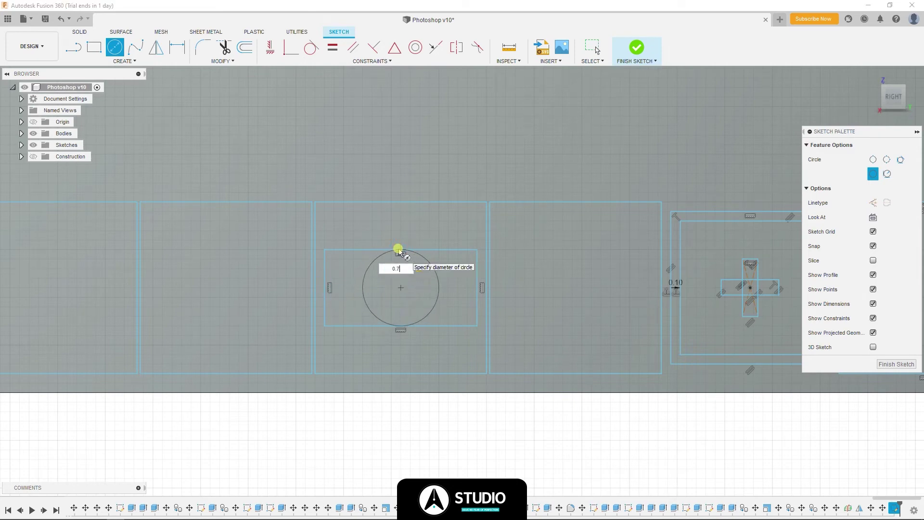
# - Set the circle's diameter to 0.70 cm and view the whole row of boxes
pyautogui.press('BackSpace')
pyautogui.write('7')
pyautogui.press('Return')
pyautogui.press('Escape')
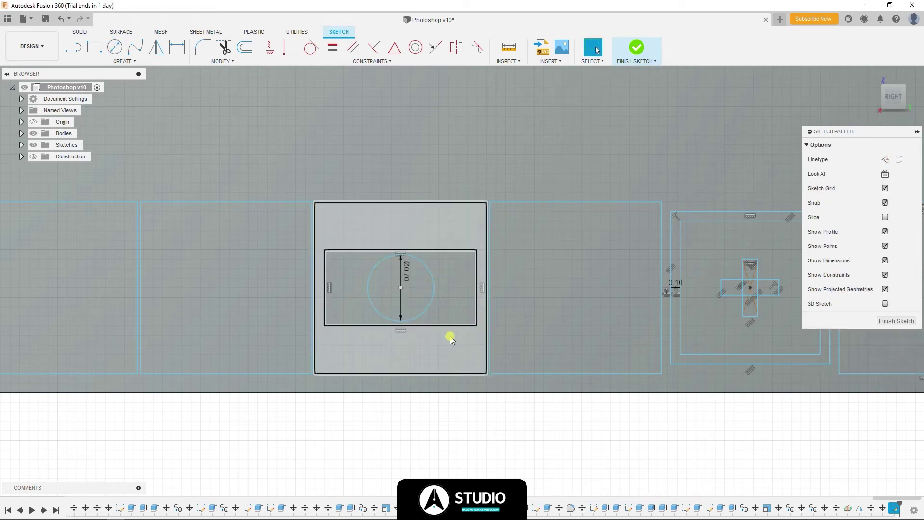
pyautogui.scroll(-3, 450, 339)
pyautogui.moveTo(623, 326); pyautogui.dragTo(505, 336, button='middle')
pyautogui.scroll(-3, 505, 336)
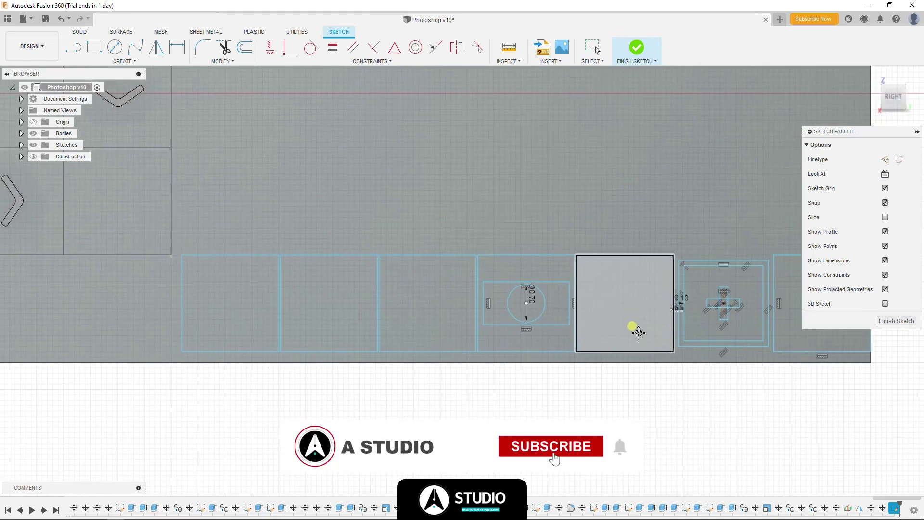
# - Move the wide rectangle and circle together one box to the left
pyautogui.click(537, 313)
pyautogui.press('m')
pyautogui.moveTo(549, 278)
pyautogui.mouseDown()
pyautogui.moveTo(450, 279)
pyautogui.moveTo(412, 258)
pyautogui.mouseUp()
pyautogui.scroll(5, 413, 261)
pyautogui.press('Return')
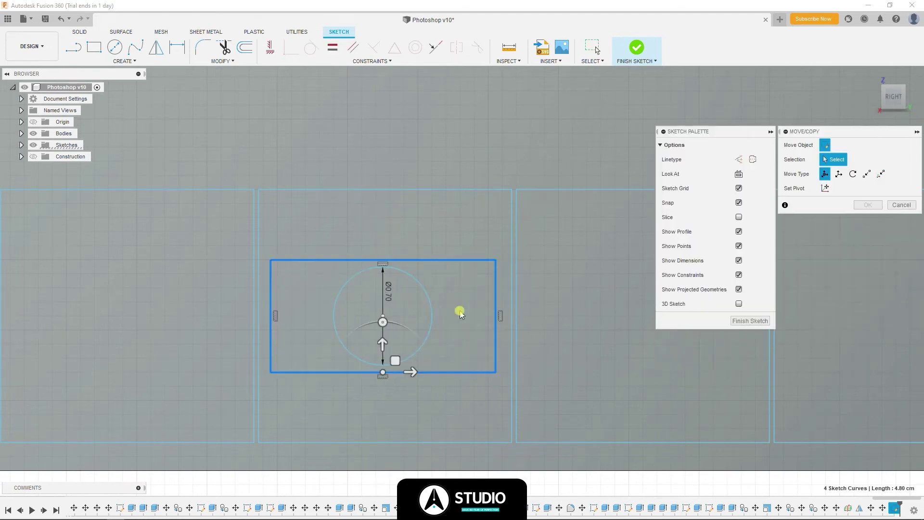
pyautogui.moveTo(410, 316); pyautogui.dragTo(420, 316)
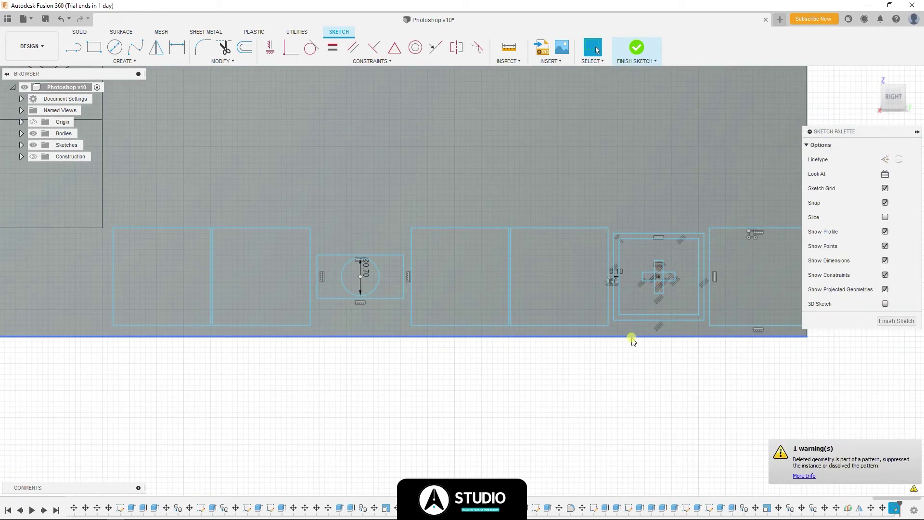
pyautogui.scroll(3, 628, 296)
# - Draw a small rectangle, trim it into a folder tab, and move the folder shape
pyautogui.press('r')
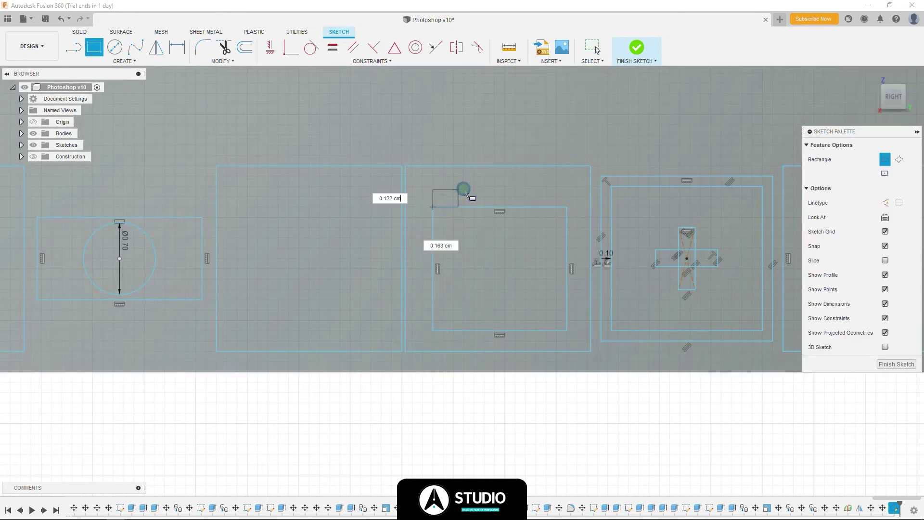
pyautogui.press('t')
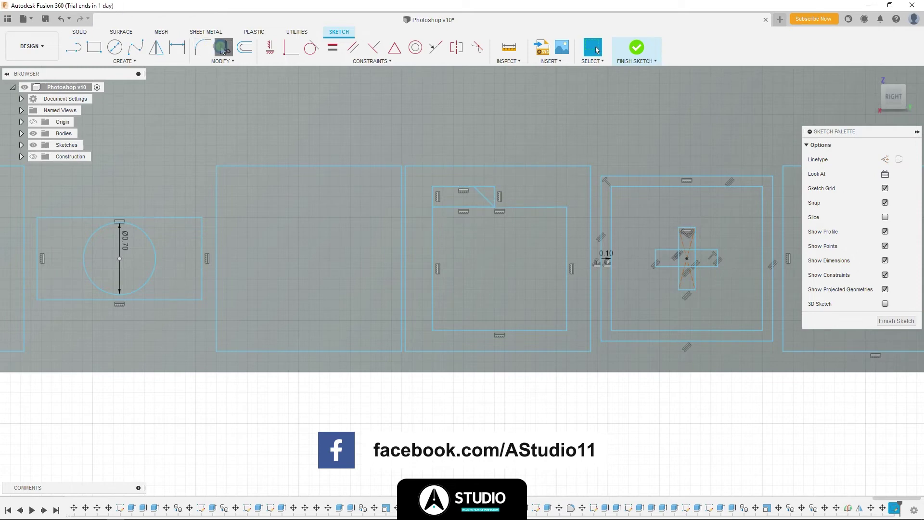
pyautogui.click(481, 188)
pyautogui.moveTo(513, 371); pyautogui.dragTo(605, 258)
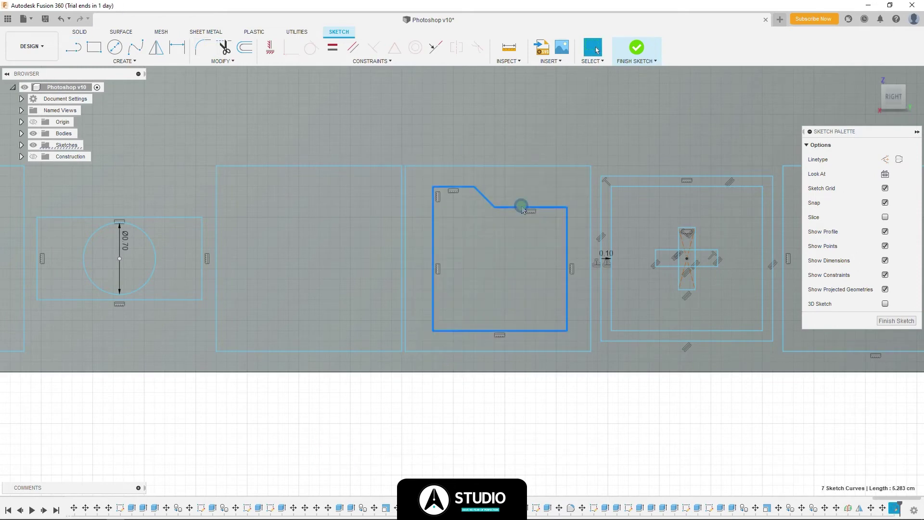
pyautogui.press('m')
pyautogui.click(868, 305)
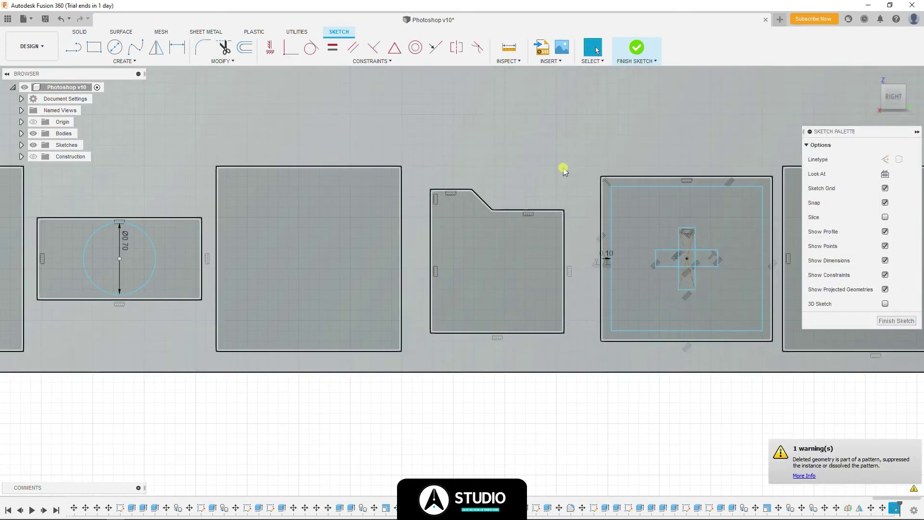
pyautogui.scroll(-3, 530, 270)
# - Draw a 1.2 cm circle and offset it by 0.10 cm to make a ring
pyautogui.scroll(2, 505, 373)
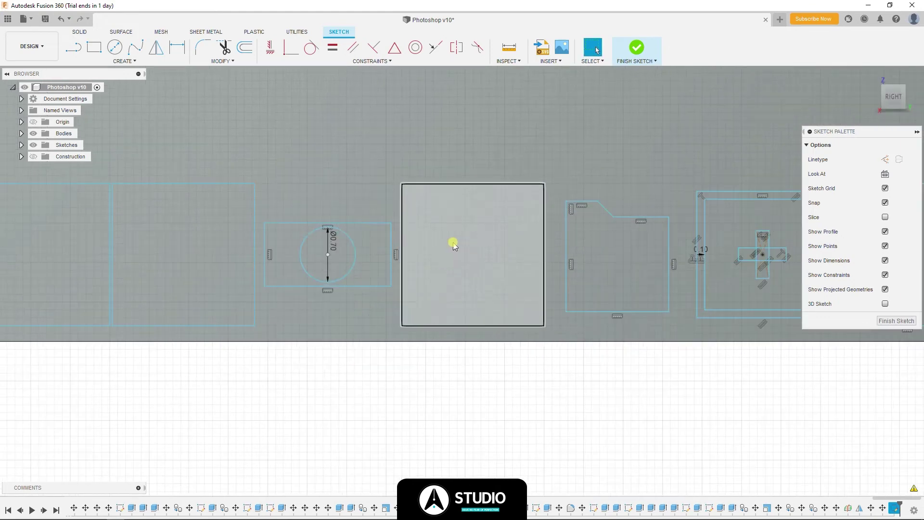
pyautogui.press('c')
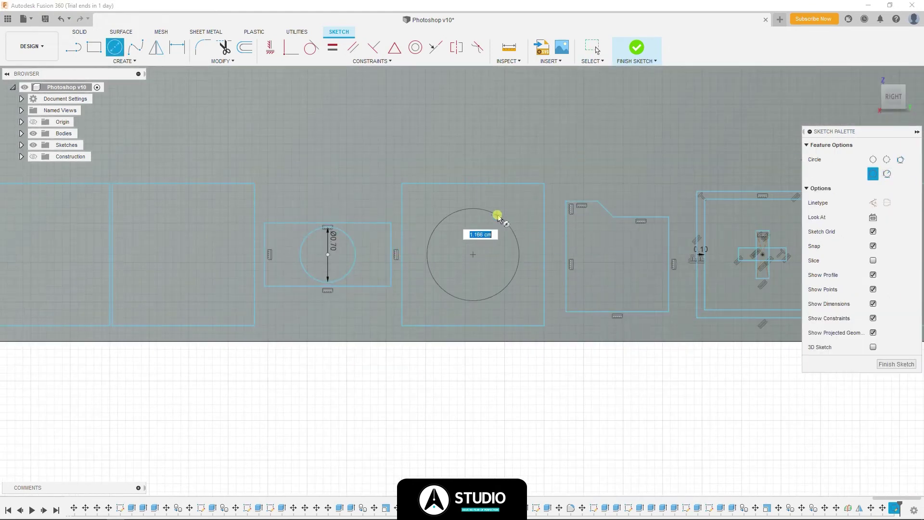
pyautogui.press('Return')
pyautogui.press('Escape')
pyautogui.scroll(3, 493, 184)
pyautogui.click(454, 201)
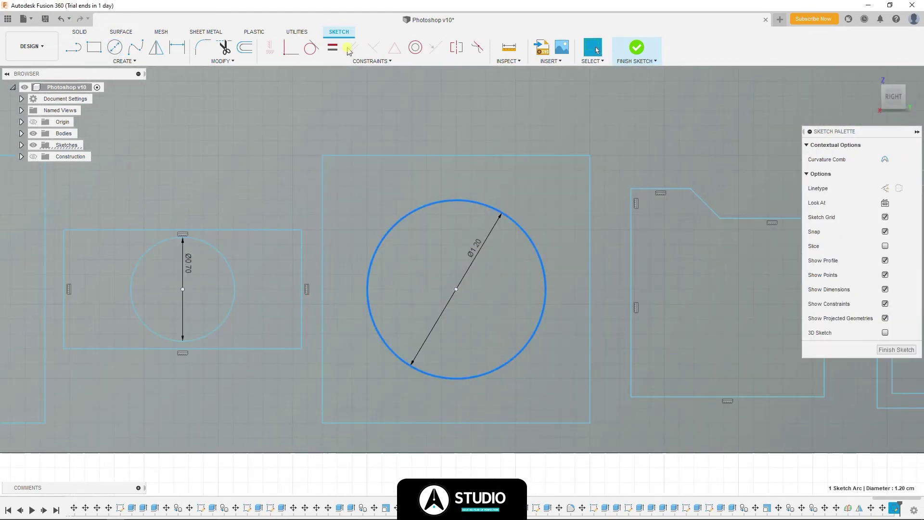
pyautogui.press('o')
pyautogui.press('Return')
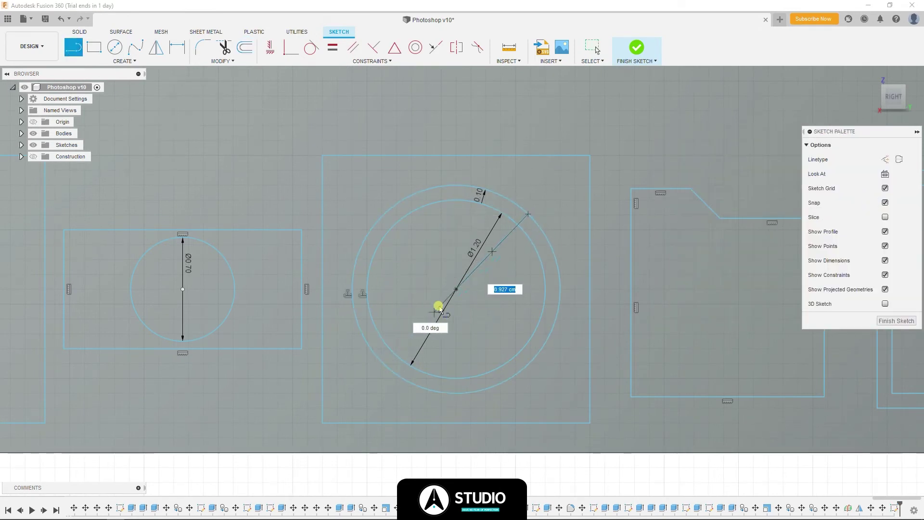
# - Finish the diagonal line across the circle and check the line and half-disc region
pyautogui.press('Escape')
pyautogui.scroll(3, 510, 228)
pyautogui.click(541, 216)
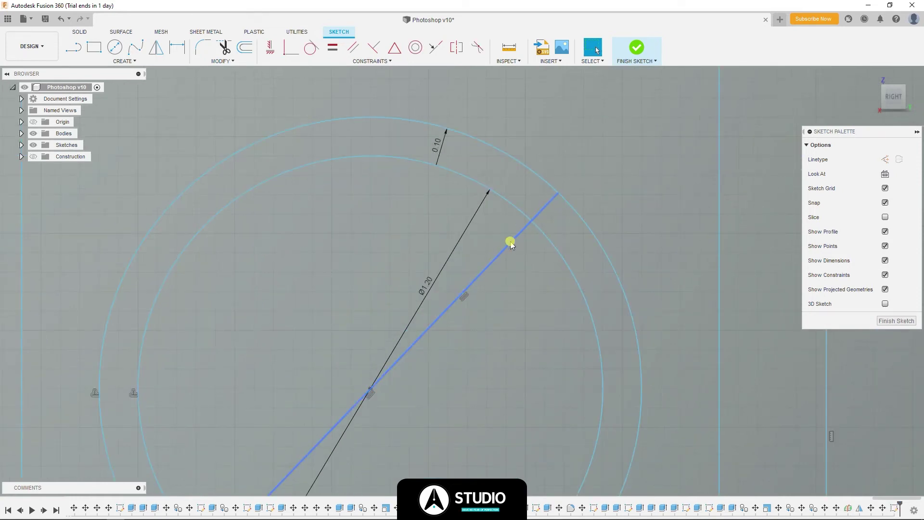
pyautogui.press('Escape')
pyautogui.scroll(-3, 503, 326)
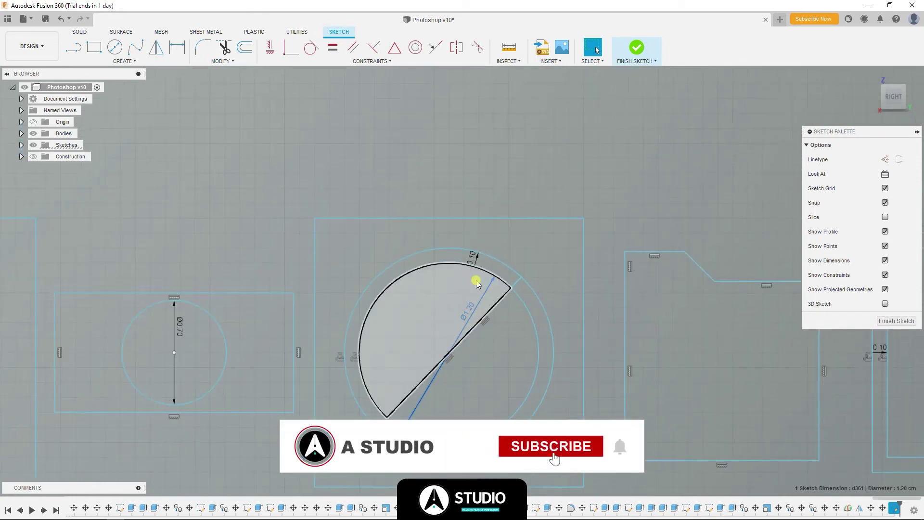
pyautogui.click(515, 308)
pyautogui.press('Escape')
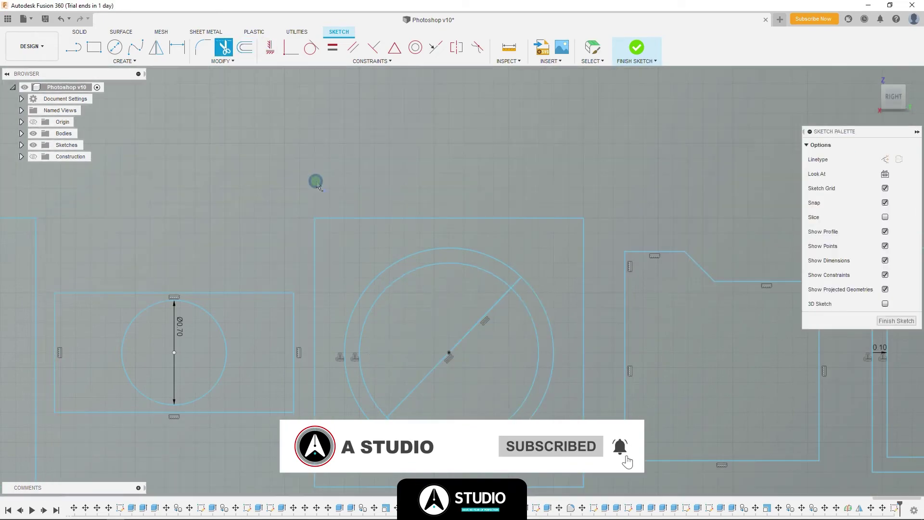
pyautogui.scroll(-3, 445, 413)
pyautogui.scroll(3, 445, 415)
pyautogui.scroll(-3, 453, 315)
# - Draw a tall inner rectangle inside the right-hand square
pyautogui.click(470, 247)
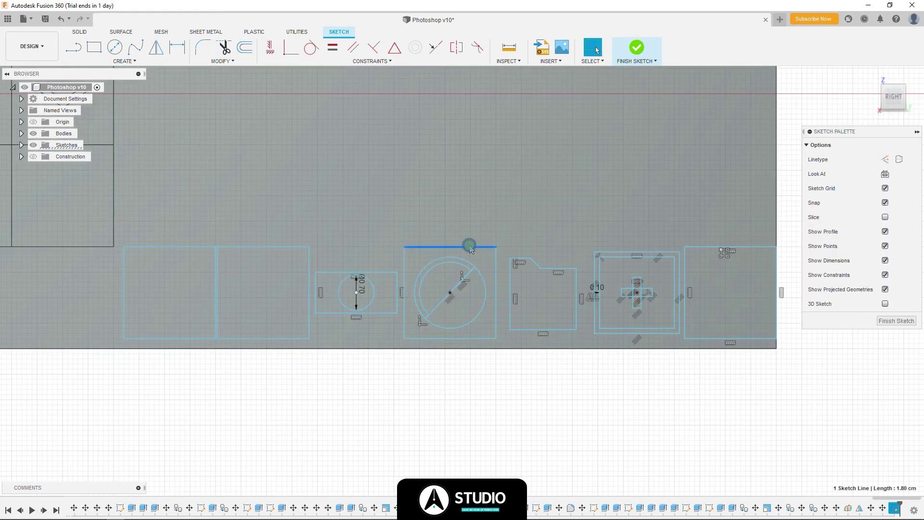
pyautogui.scroll(4, 765, 303)
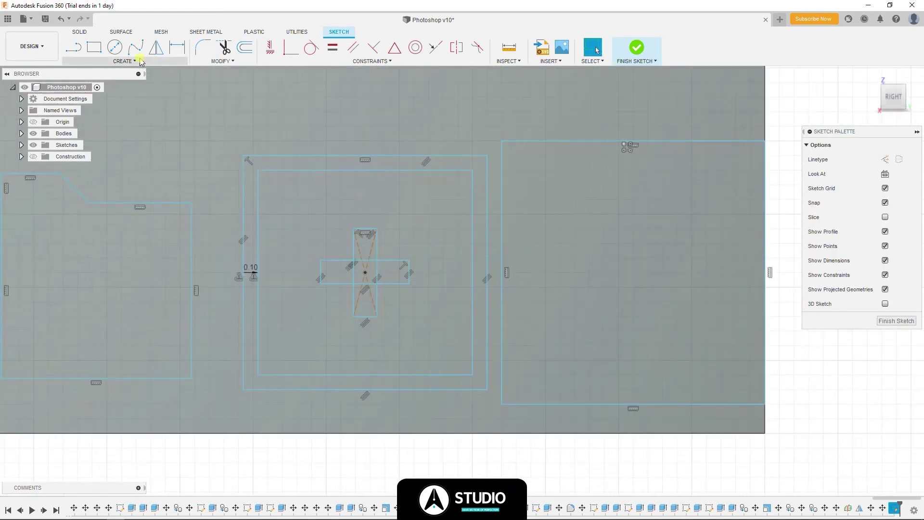
pyautogui.press('r')
pyautogui.click(563, 388)
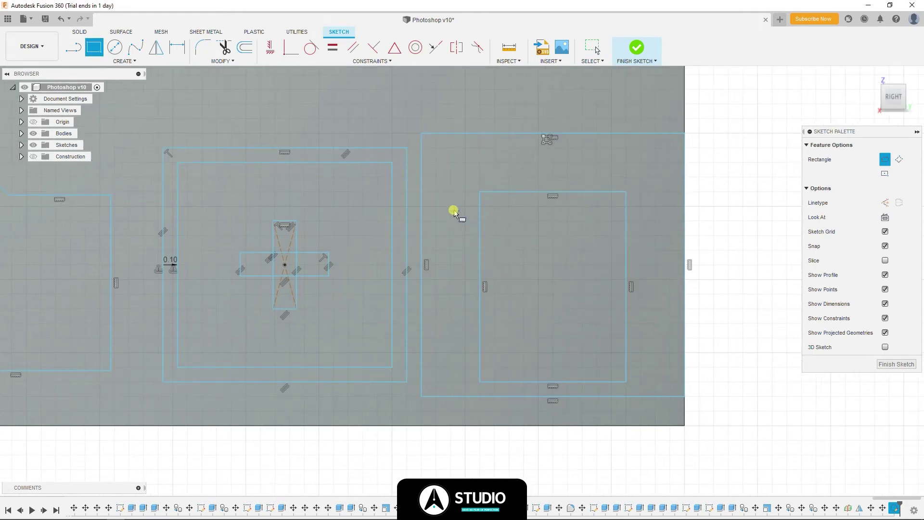
# - Draw a wide rectangle across the top and shift it by 0.10 cm
pyautogui.click(657, 164)
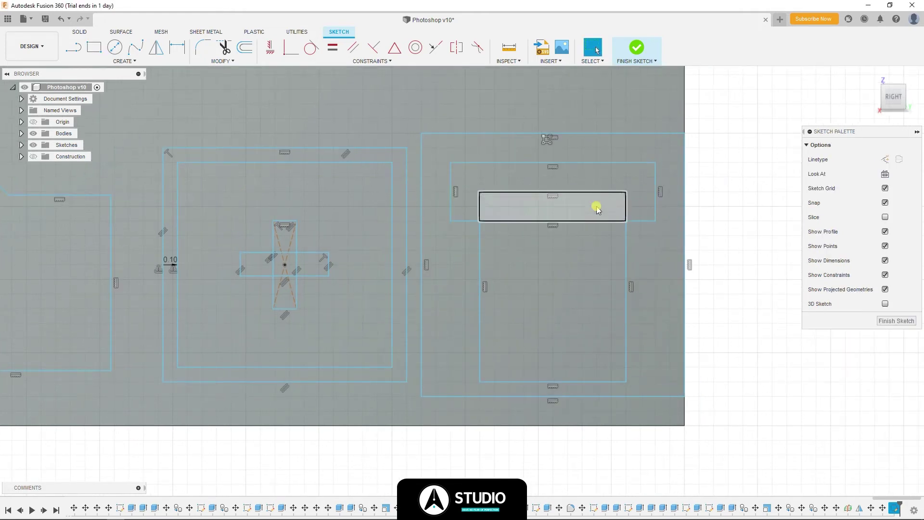
pyautogui.click(596, 206)
pyautogui.press('m')
pyautogui.moveTo(549, 165); pyautogui.dragTo(543, 166)
pyautogui.click(479, 173)
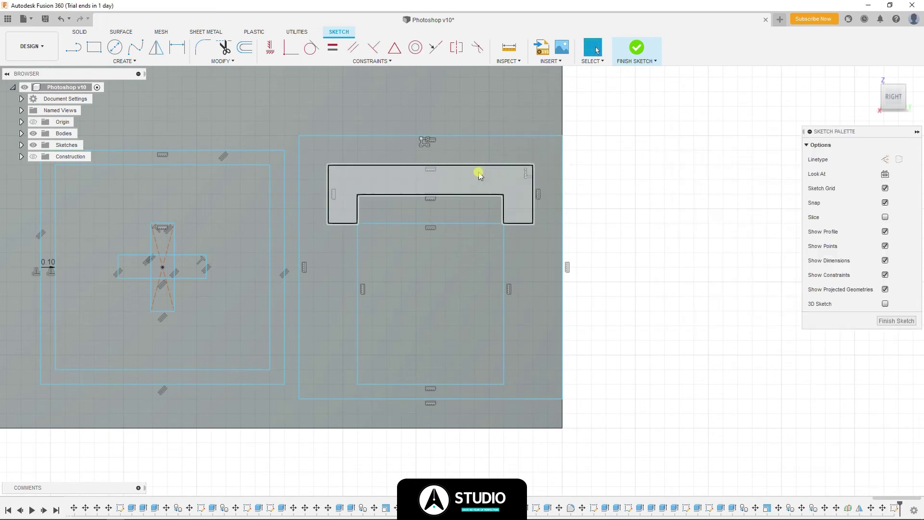
# - Move the top rectangle's corners and bottom line to form a trapezoid lid
pyautogui.click(329, 171)
pyautogui.press('m')
pyautogui.press('Return')
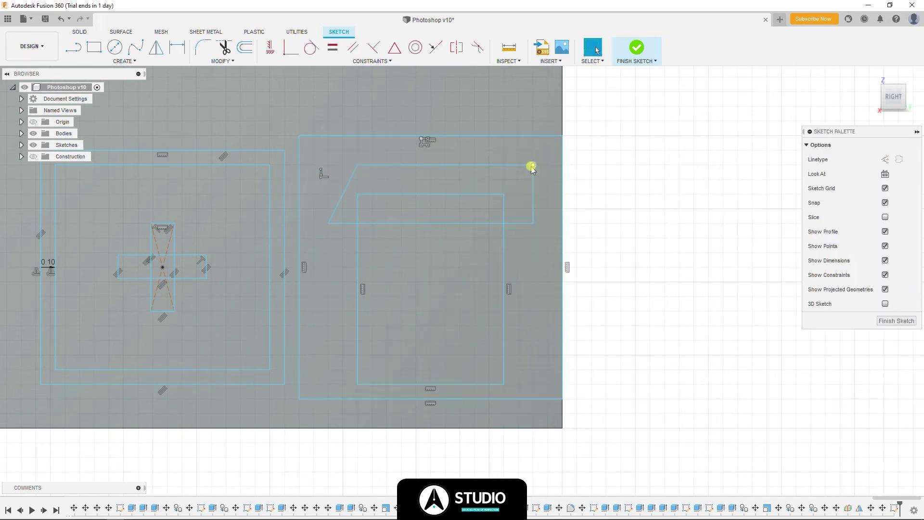
pyautogui.click(532, 166)
pyautogui.press('m')
pyautogui.press('Return')
pyautogui.press('m')
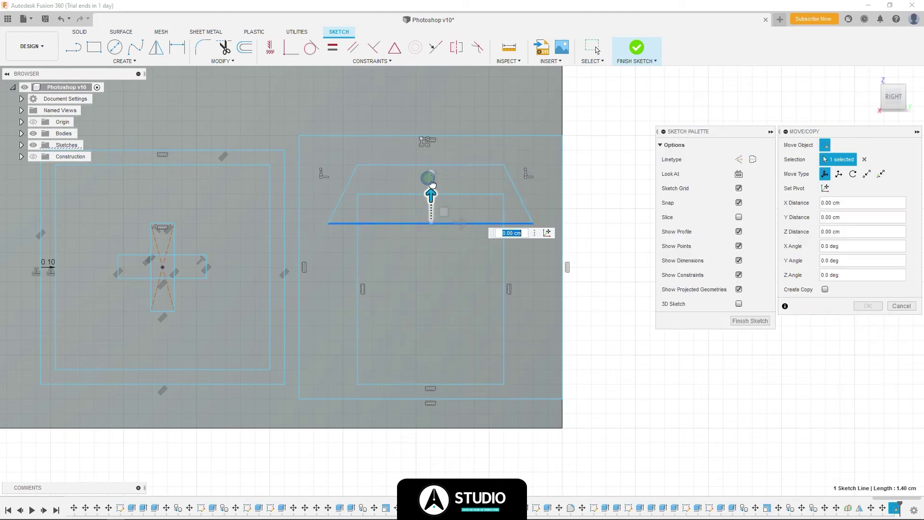
pyautogui.click(868, 305)
# - Trim the overlapping vertical segment under the trapezoid
pyautogui.scroll(2, 502, 202)
pyautogui.press('t')
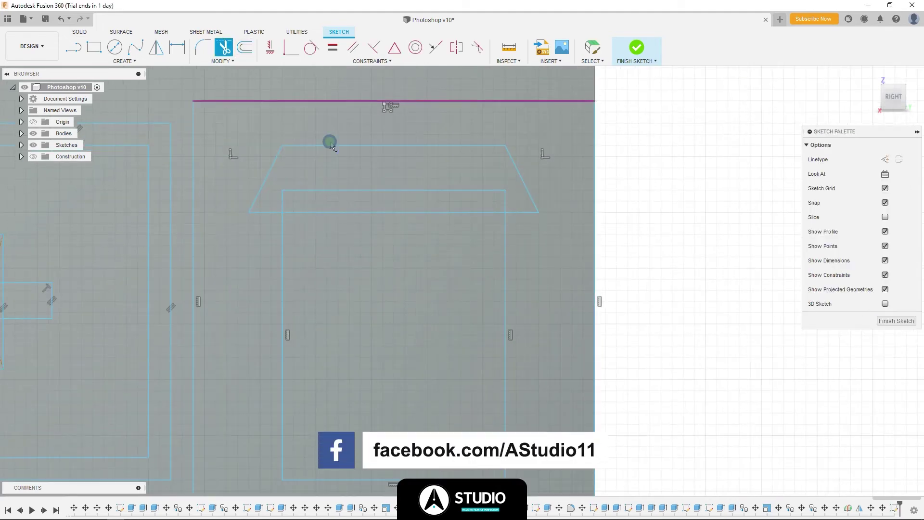
pyautogui.click(505, 203)
pyautogui.scroll(-3, 505, 202)
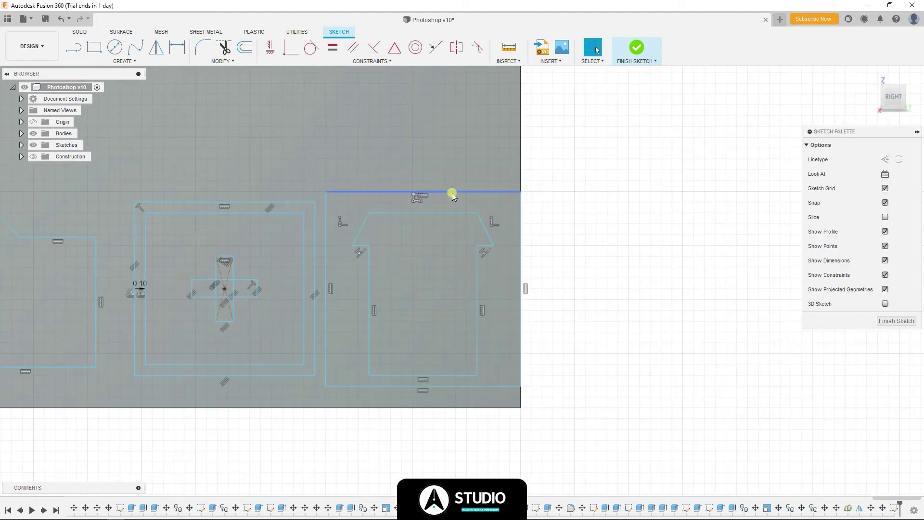
pyautogui.scroll(2, 409, 243)
# - Move the rectangle 3.60 cm left into the neighbouring square
pyautogui.scroll(1, 411, 260)
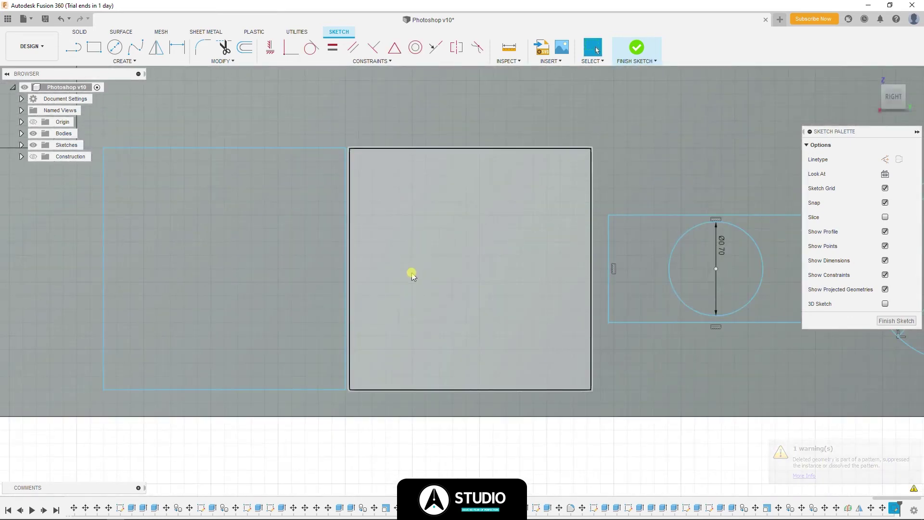
pyautogui.scroll(-1, 413, 270)
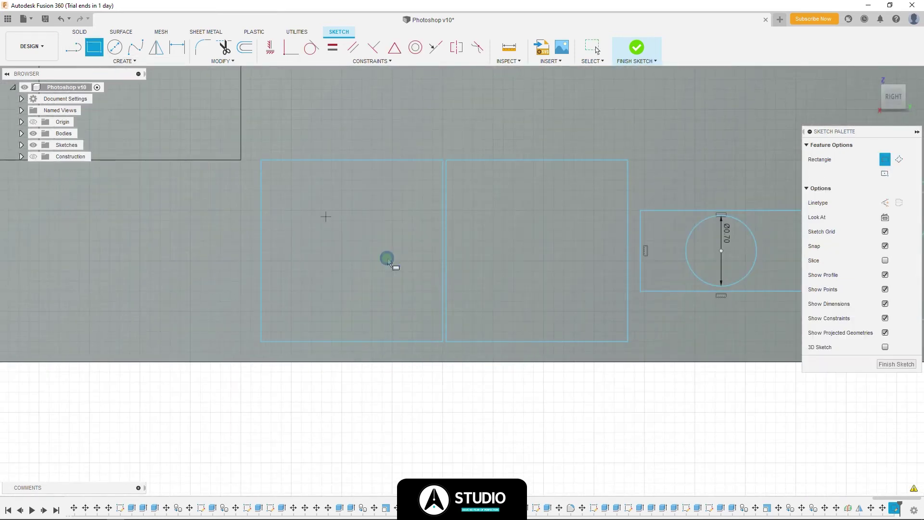
pyautogui.doubleClick(664, 210)
pyautogui.press('m')
pyautogui.moveTo(557, 291); pyautogui.dragTo(315, 285, button='middle')
pyautogui.moveTo(507, 286); pyautogui.dragTo(145, 285)
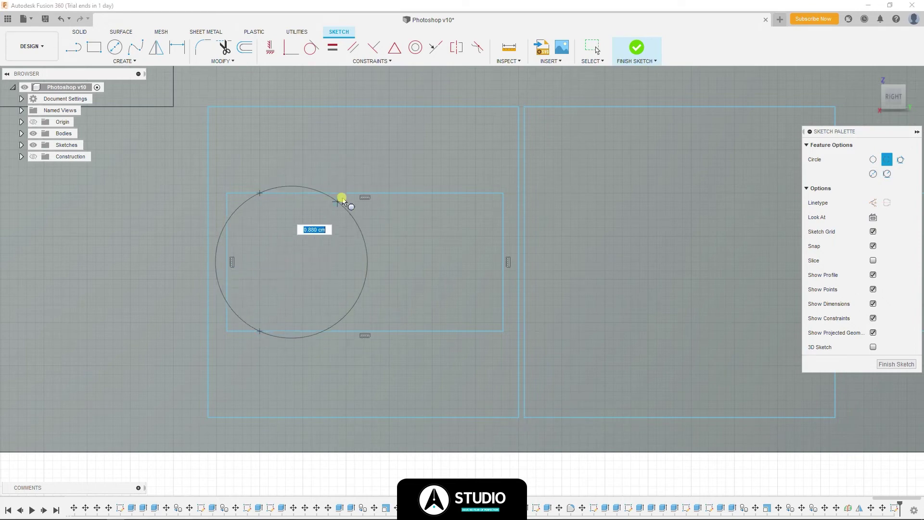
# - Draw a circle at the rectangle's left end and copy it to the right end
pyautogui.press('Escape')
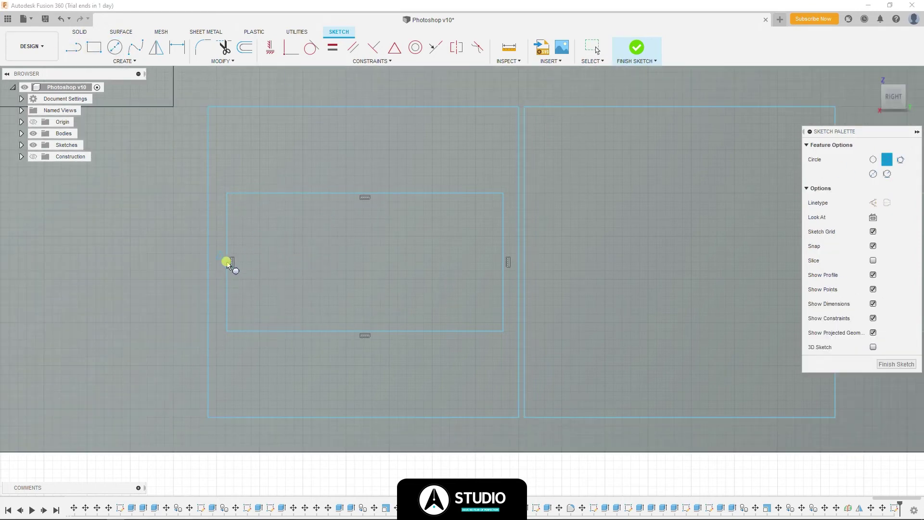
pyautogui.click(298, 332)
pyautogui.press('Escape')
pyautogui.click(365, 244)
pyautogui.press('m')
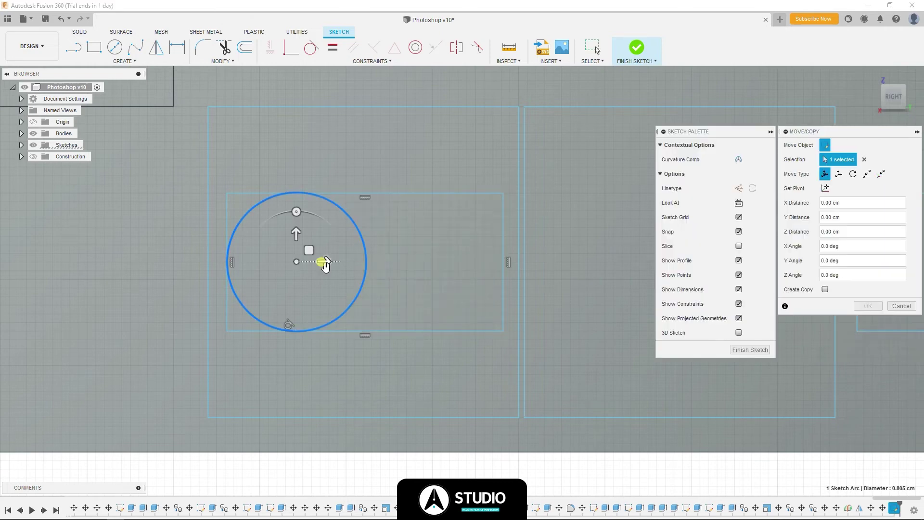
pyautogui.moveTo(456, 264); pyautogui.dragTo(488, 265)
pyautogui.scroll(5, 487, 265)
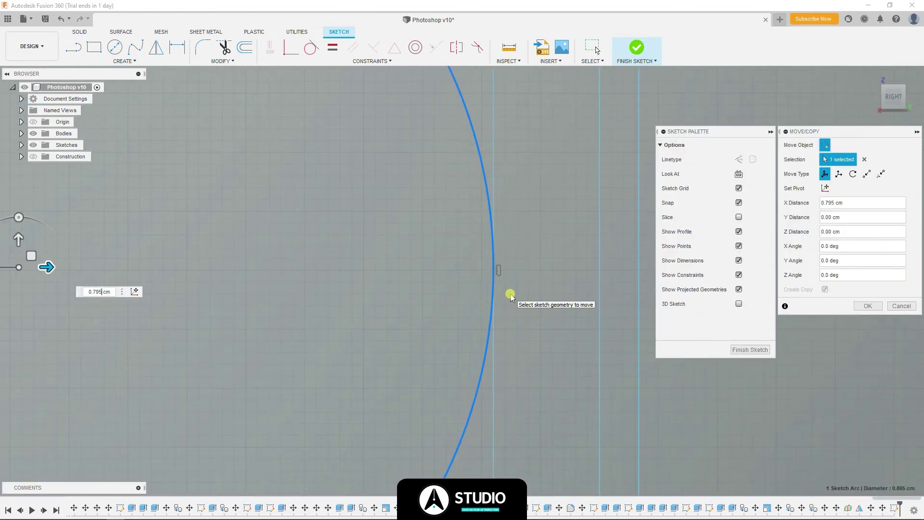
pyautogui.press('Return')
pyautogui.scroll(-5, 501, 289)
pyautogui.scroll(5, 155, 200)
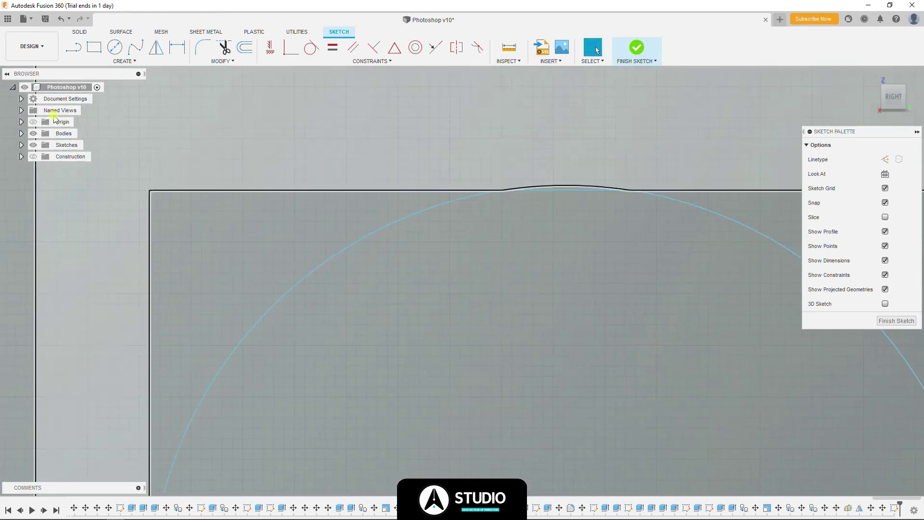
# - Attempt to trim and round the circle-line junctions into a slot, undoing the failed edits
pyautogui.press('l')
pyautogui.scroll(-5, 556, 200)
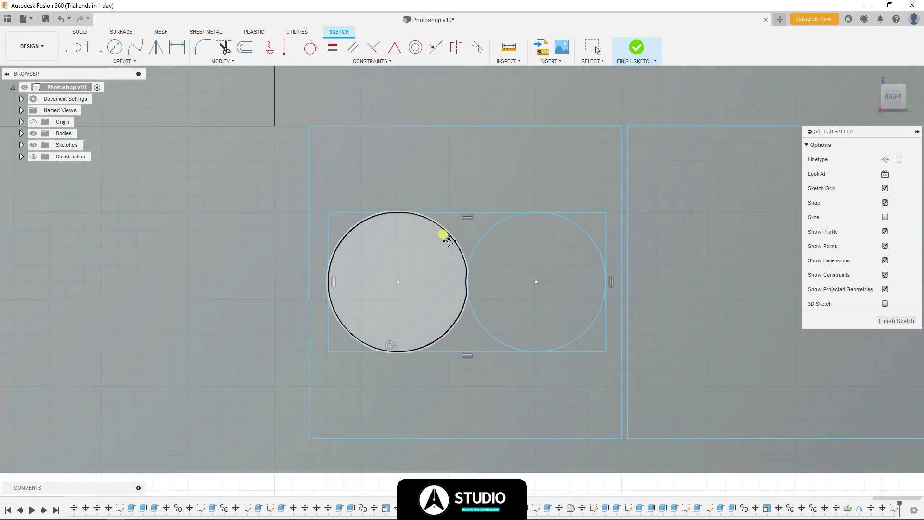
pyautogui.scroll(3, 563, 204)
pyautogui.scroll(3, 592, 215)
pyautogui.press('t')
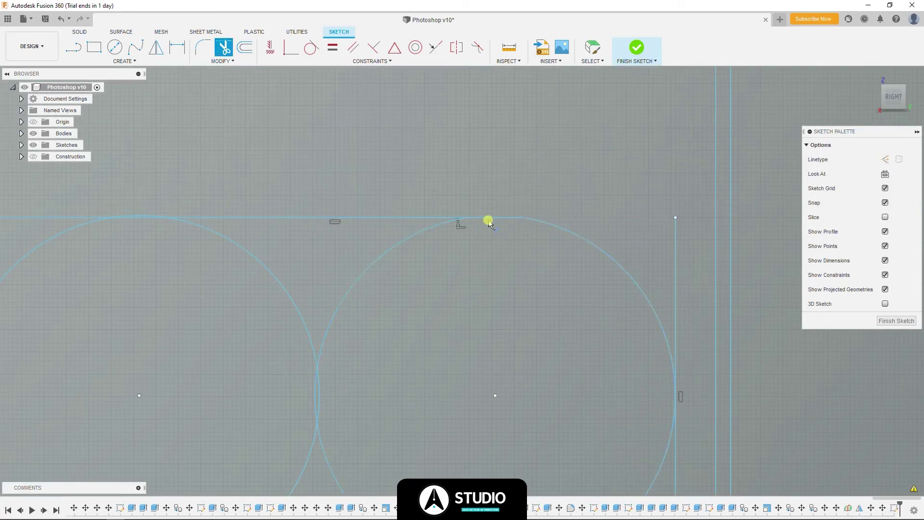
pyautogui.click(488, 222)
pyautogui.moveTo(675, 243); pyautogui.dragTo(613, 102, button='middle')
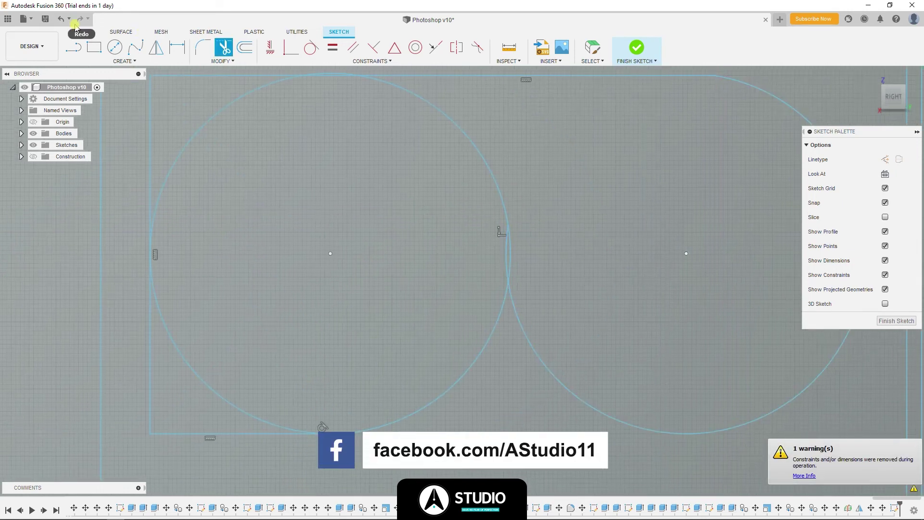
pyautogui.click(62, 18)
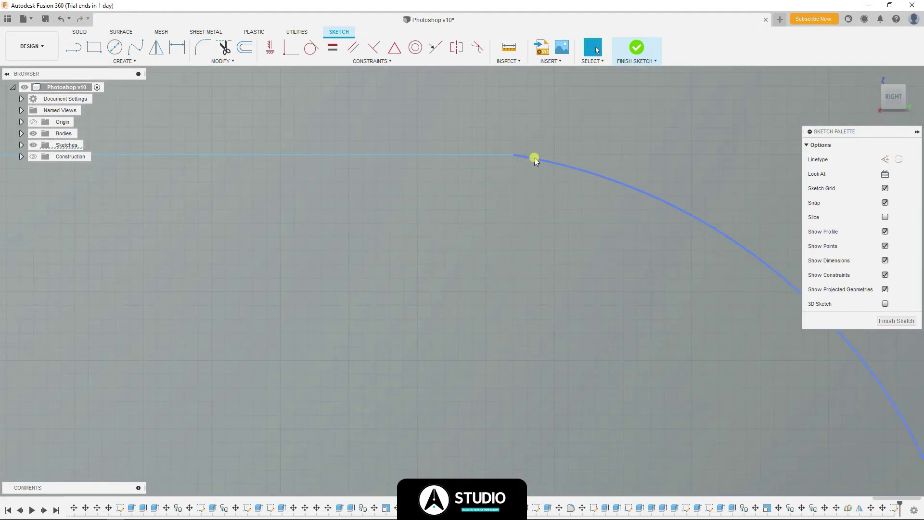
pyautogui.click(513, 154)
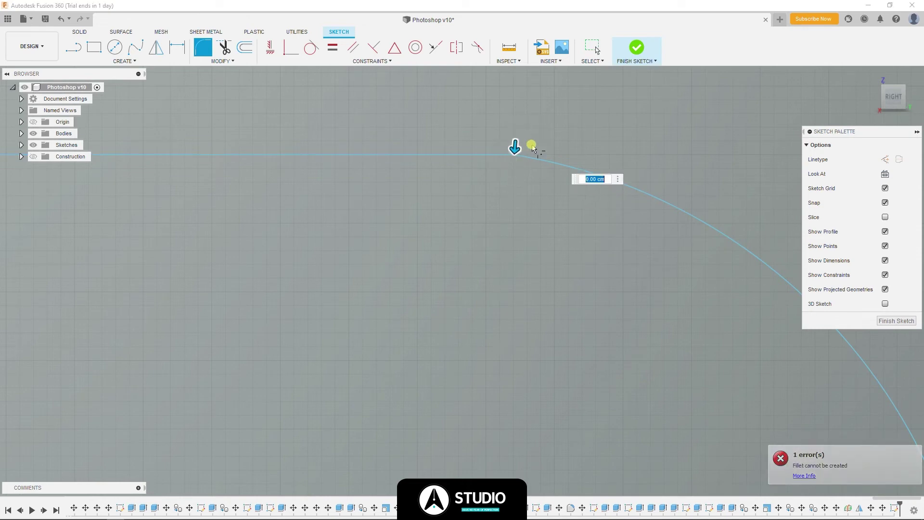
pyautogui.press('Escape')
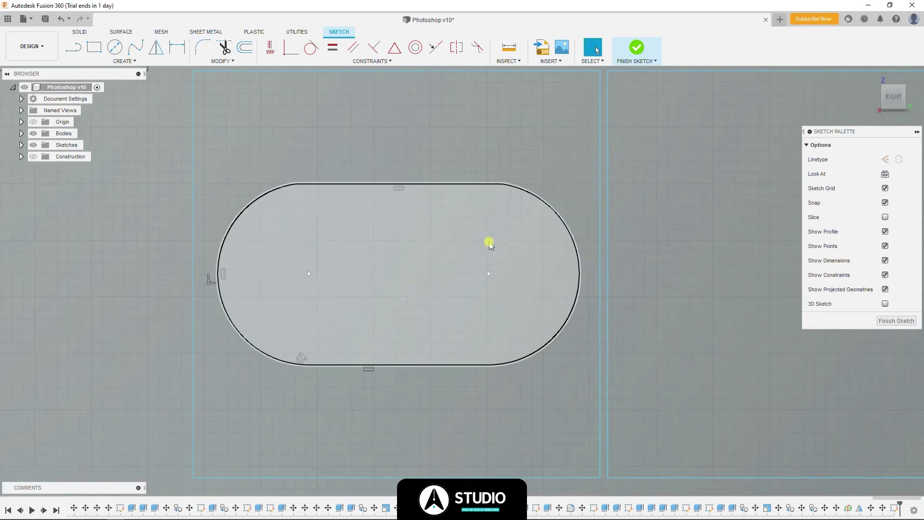
# - Offset the slot outline inward to make an inner slot
pyautogui.click(410, 184)
pyautogui.press('o')
pyautogui.press('Return')
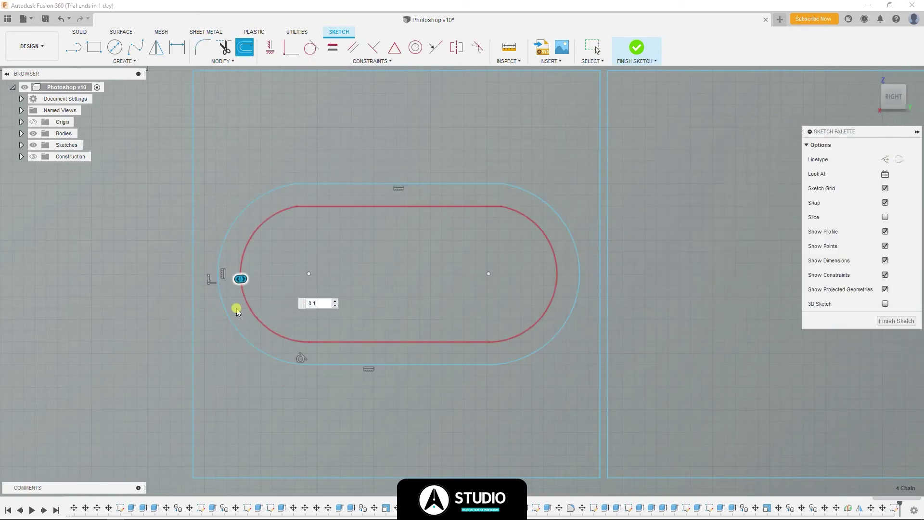
pyautogui.press('r')
# - Draw a vertical bar across the slot and trim the segments where they cross
pyautogui.press('l')
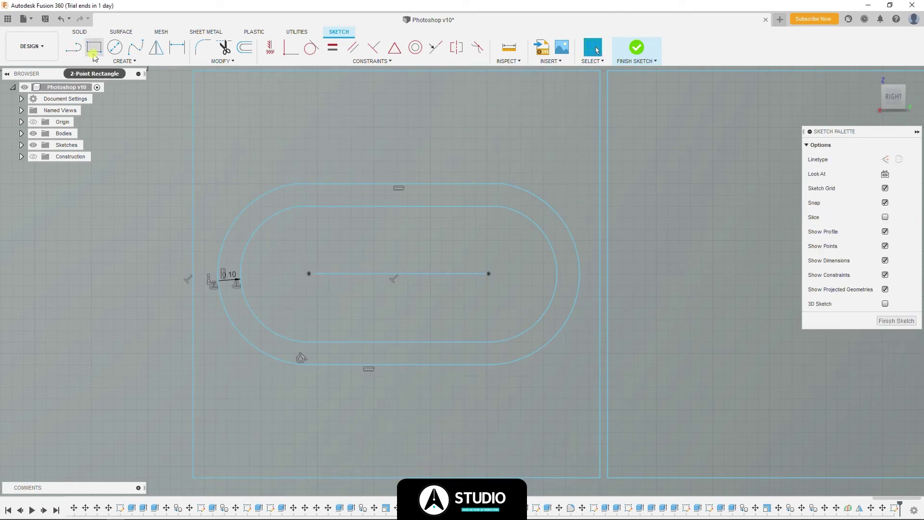
pyautogui.click(94, 55)
pyautogui.click(409, 153)
pyautogui.press('t')
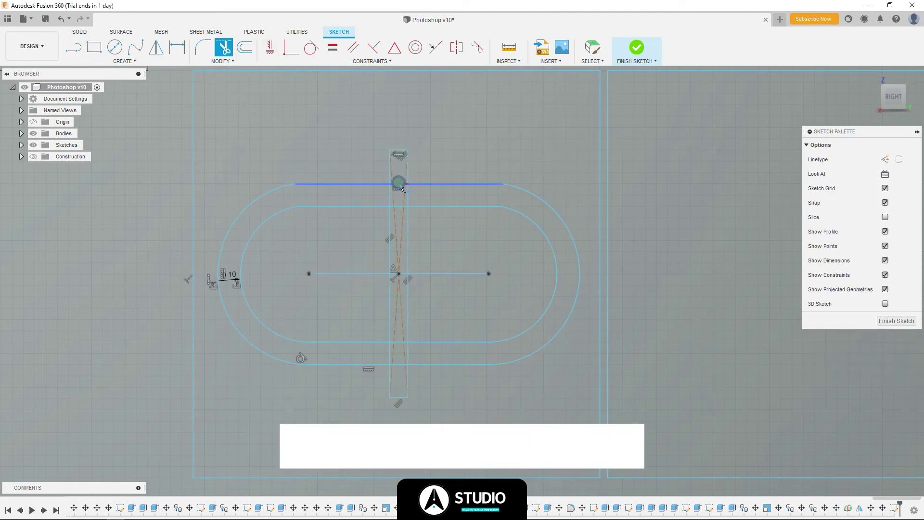
pyautogui.click(400, 192)
pyautogui.scroll(5, 385, 188)
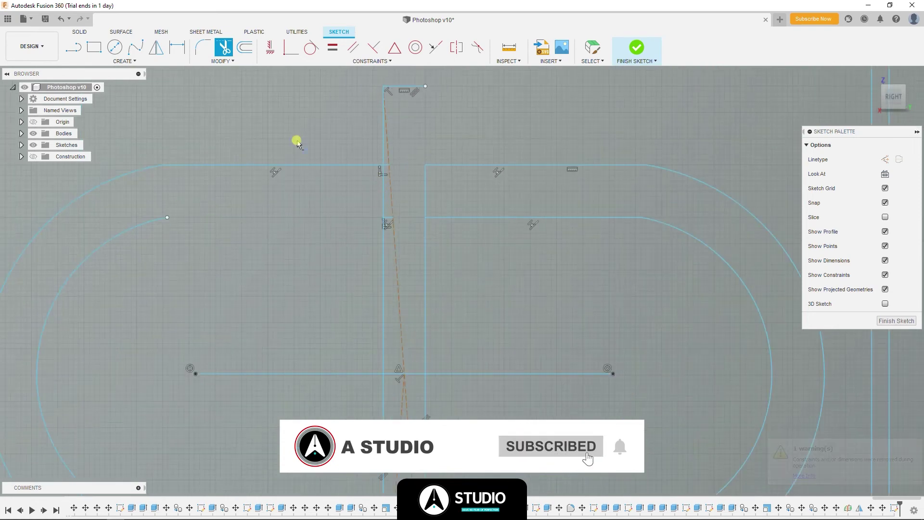
pyautogui.press('t')
pyautogui.scroll(5, 385, 289)
pyautogui.click(392, 301)
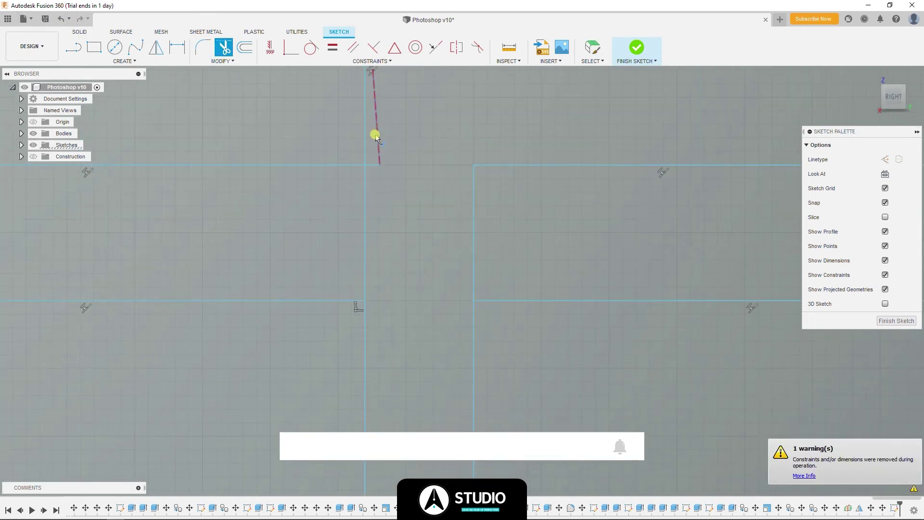
pyautogui.click(373, 164)
# - Enlarge the Fx text to height 1 in a rounded font and confirm the three-copy groove pattern
pyautogui.scroll(-5, 375, 166)
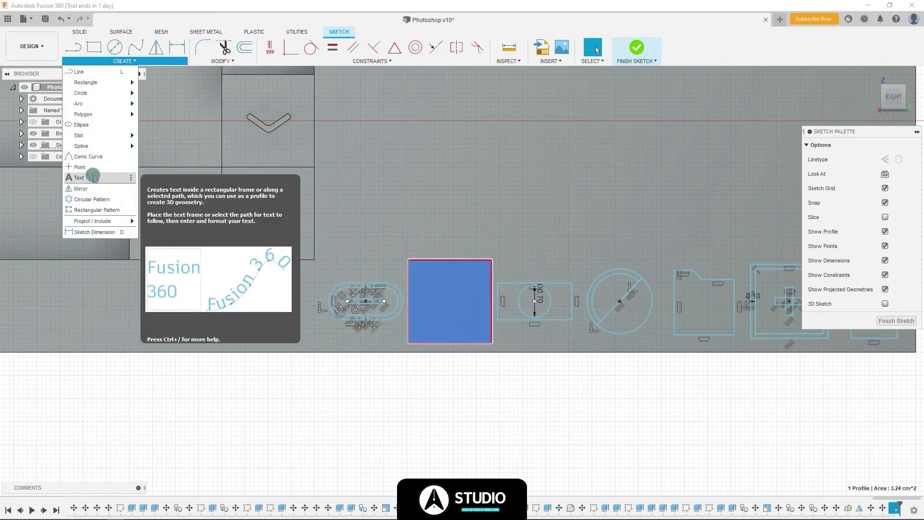
pyautogui.doubleClick(837, 232)
pyautogui.write('1')
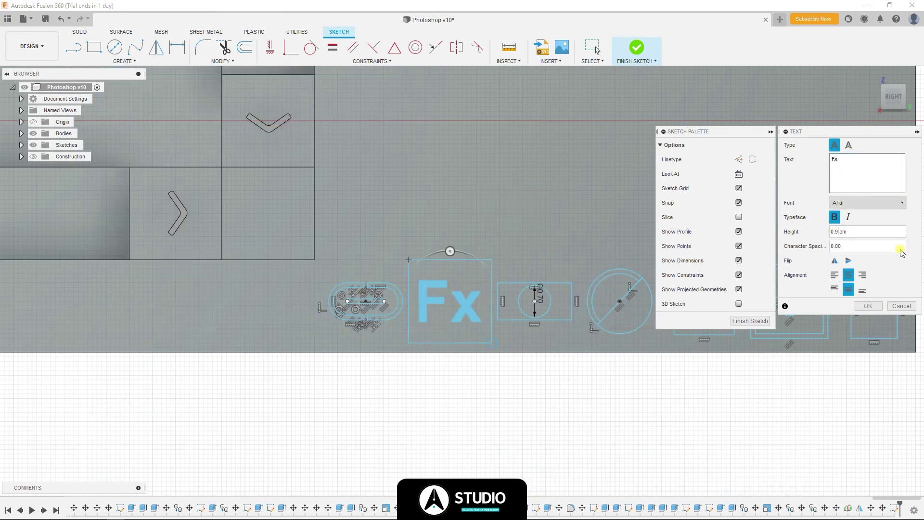
pyautogui.click(902, 202)
pyautogui.click(861, 291)
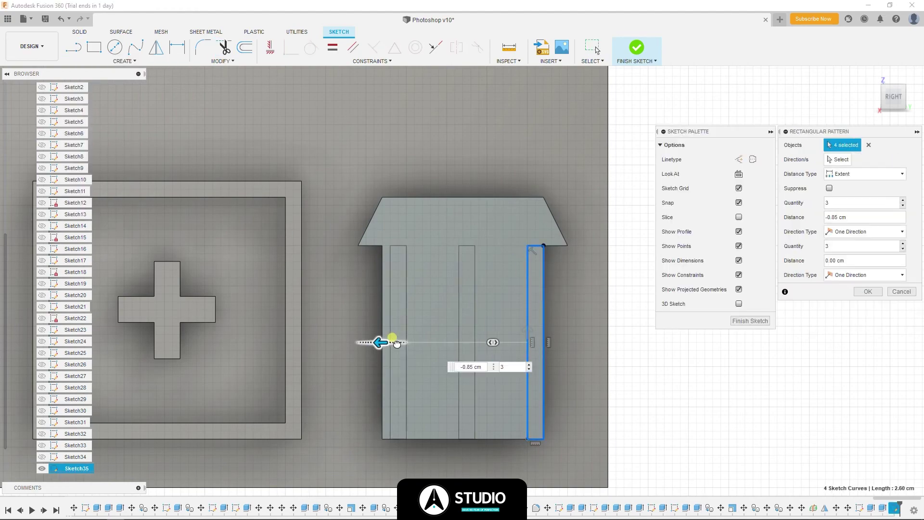
pyautogui.press('Return')
# - Start a rectangle at the bin lid's left corner in the new sketch
pyautogui.press('r')
pyautogui.click(359, 245)
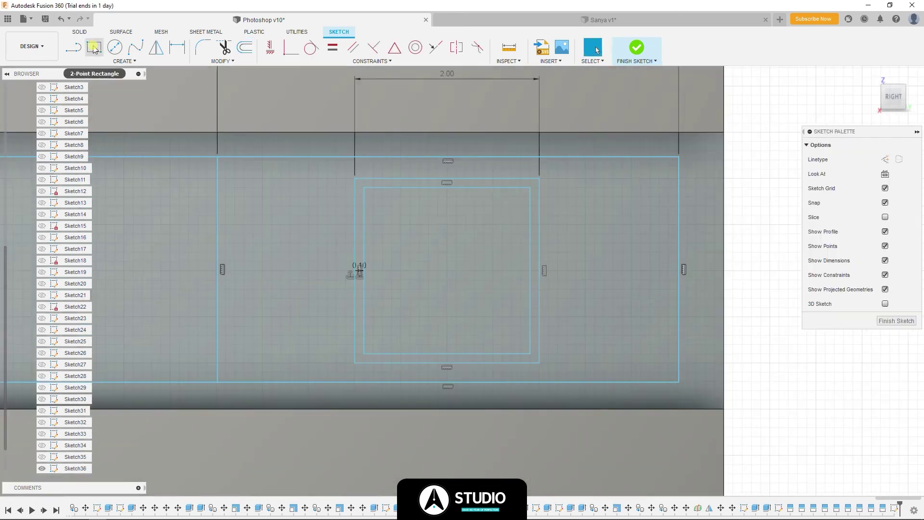
# - Finish the square outlines and trim their tops to leave open boxes
pyautogui.click(392, 215)
pyautogui.press('t')
pyautogui.click(392, 186)
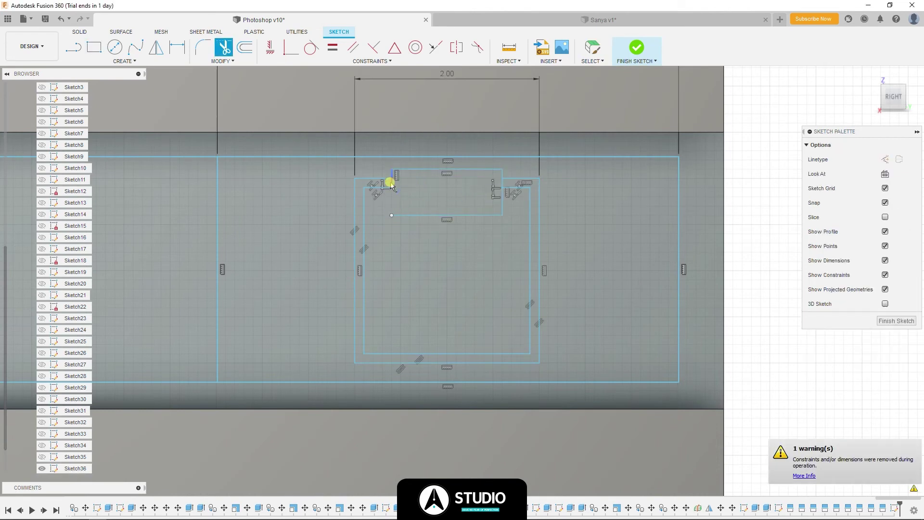
pyautogui.click(454, 188)
pyautogui.click(599, 63)
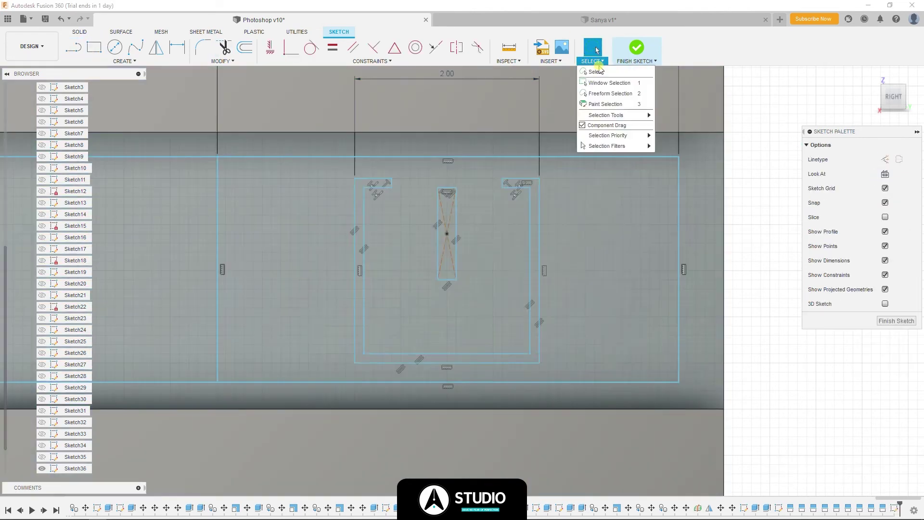
# - Draw a diagonal arrowhead line and mirror it across the centre vertical line
pyautogui.press('m')
pyautogui.press('Escape')
pyautogui.click(456, 217)
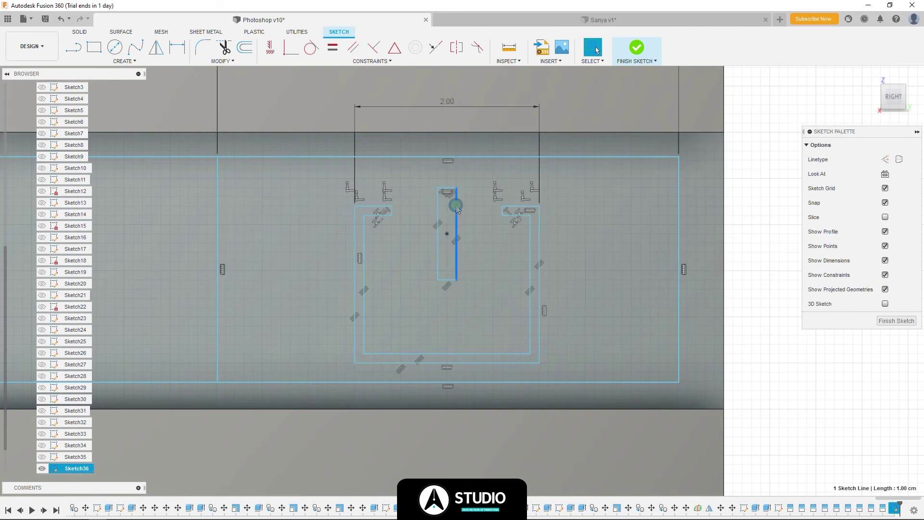
pyautogui.press('m')
pyautogui.scroll(1, 474, 215)
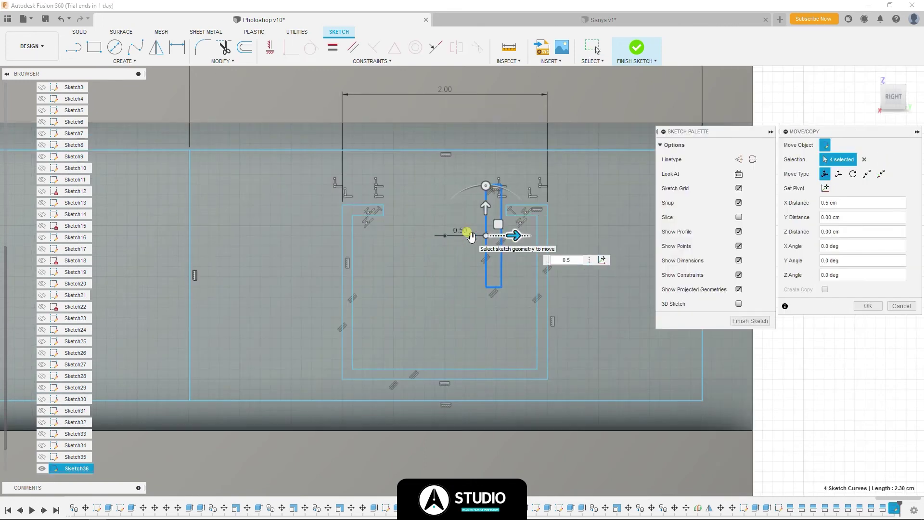
pyautogui.press('Escape')
pyautogui.press('l')
pyautogui.click(445, 164)
pyautogui.click(413, 194)
pyautogui.click(124, 61)
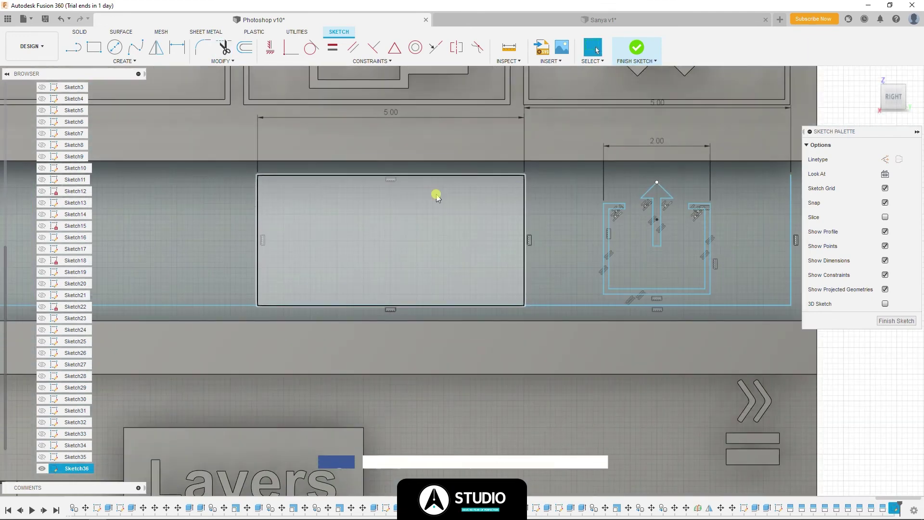
# - Draw a 1.90 cm-wide rectangle in the 5.00 box and offset it inward
pyautogui.press('r')
pyautogui.click(442, 187)
pyautogui.click(340, 294)
pyautogui.click(340, 188)
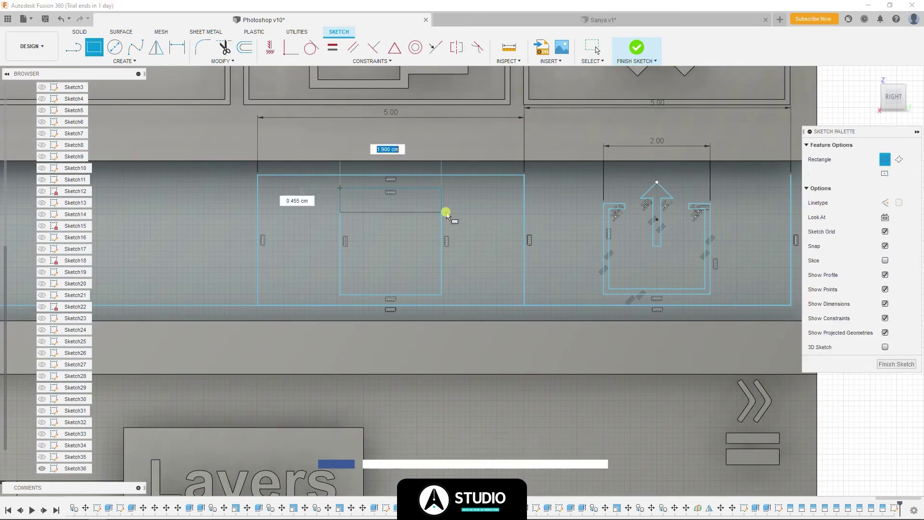
pyautogui.press('o')
pyautogui.click(446, 212)
pyautogui.press('Return')
pyautogui.scroll(3, 302, 192)
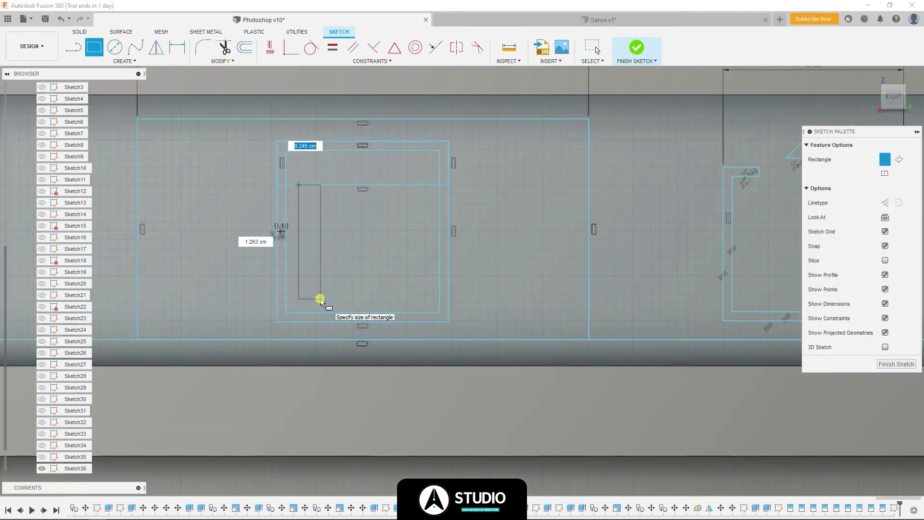
pyautogui.click(320, 298)
# - Trim the inner rectangle's top edge and extrude both icon profiles 0.50 cm as a join
pyautogui.press('t')
pyautogui.click(303, 152)
pyautogui.press('e')
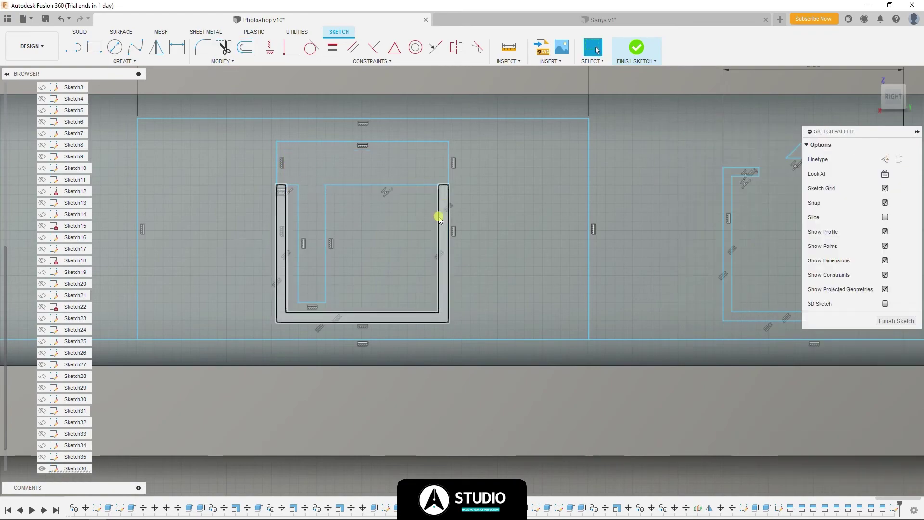
pyautogui.click(440, 212)
# - Complete the extrusion so the upload-arrow and box icons stand raised
pyautogui.press('Escape')
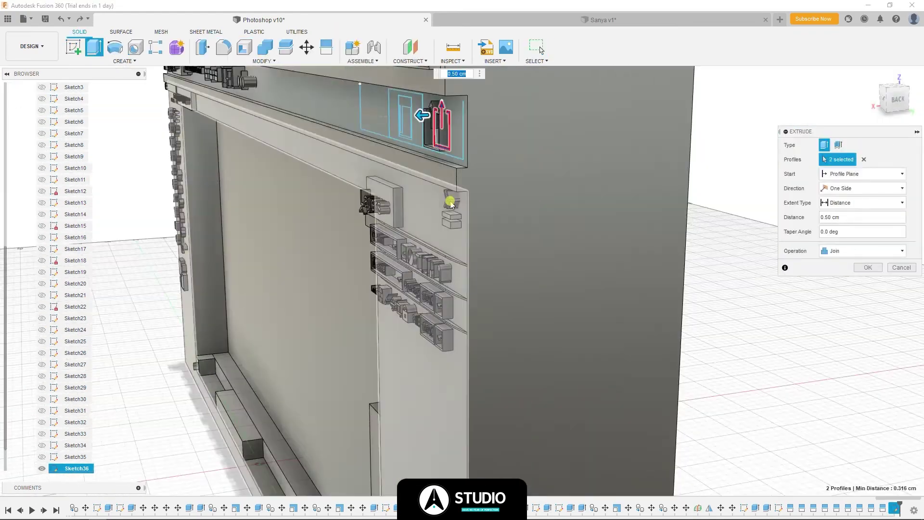
pyautogui.scroll(5, 279, 229)
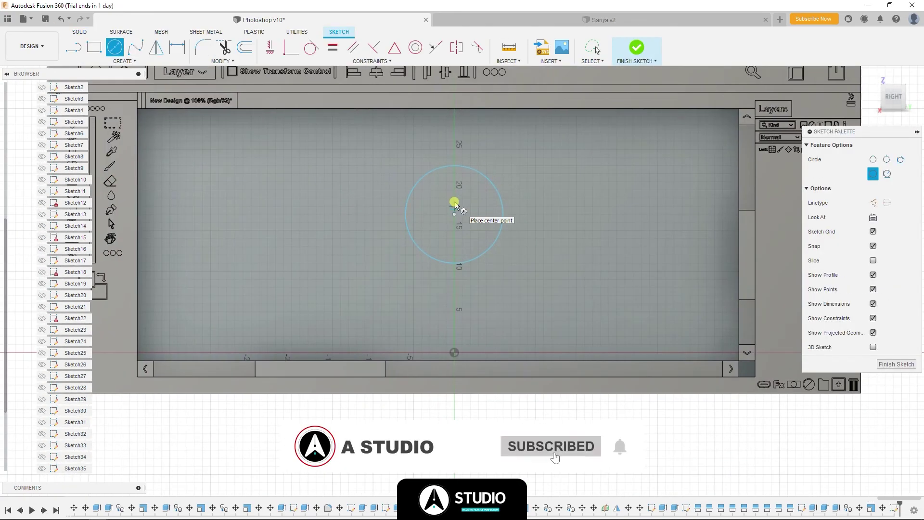
# - Draw a Ø26 circle on the canvas and offset it inward into a ring
pyautogui.click(454, 231)
pyautogui.click(533, 163)
pyautogui.press('o')
pyautogui.click(485, 141)
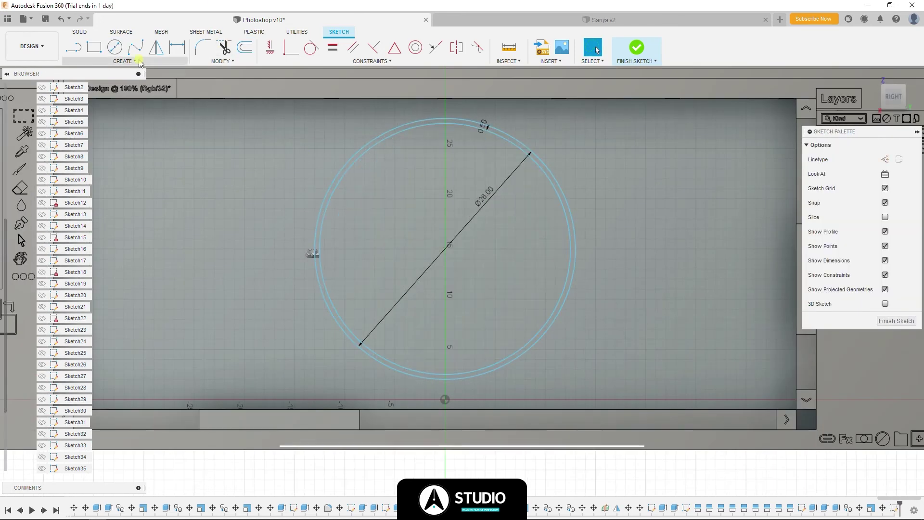
pyautogui.press('c')
pyautogui.click(444, 249)
pyautogui.write('26')
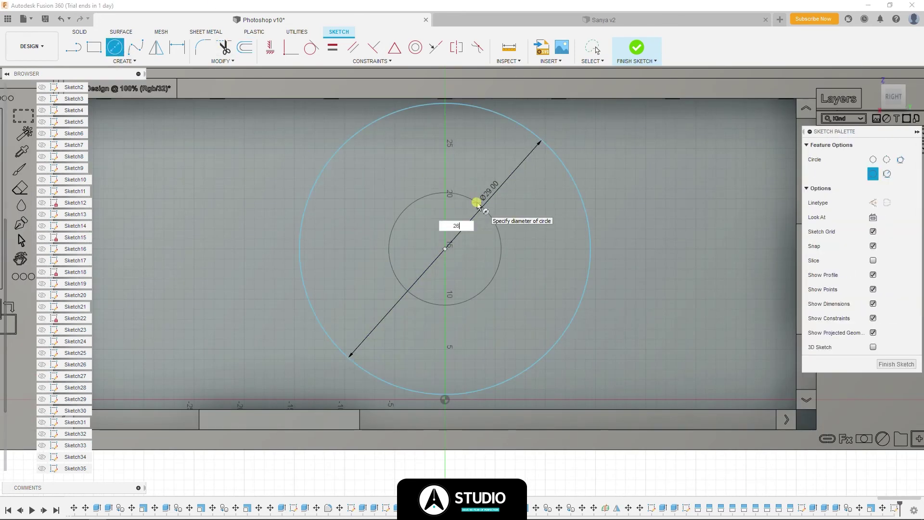
pyautogui.press('Return')
pyautogui.press('o')
pyautogui.press('Return')
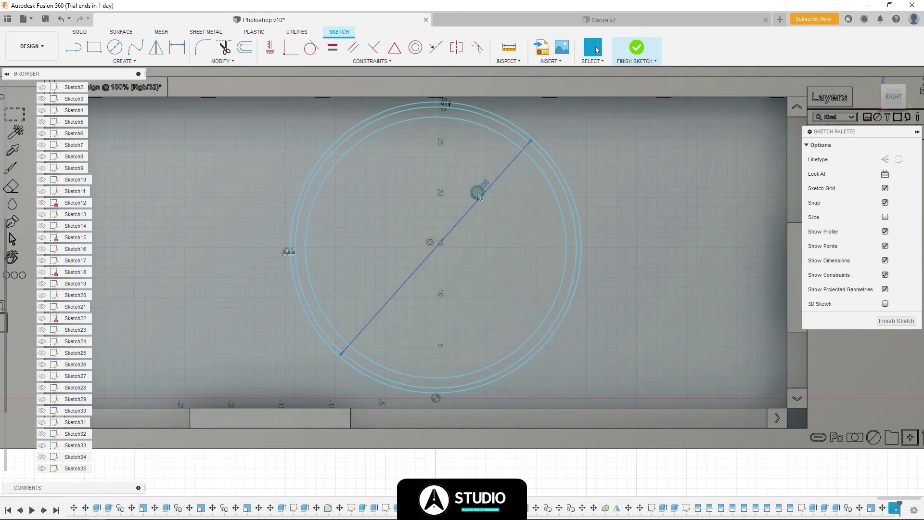
# - Draw a vertical centre line and a slanted leg, then mirror the leg over it
pyautogui.press('c')
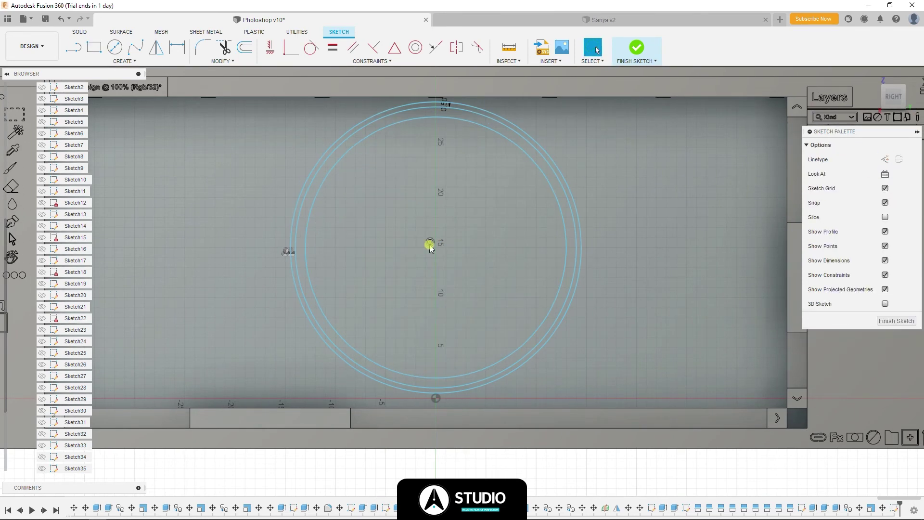
pyautogui.click(439, 152)
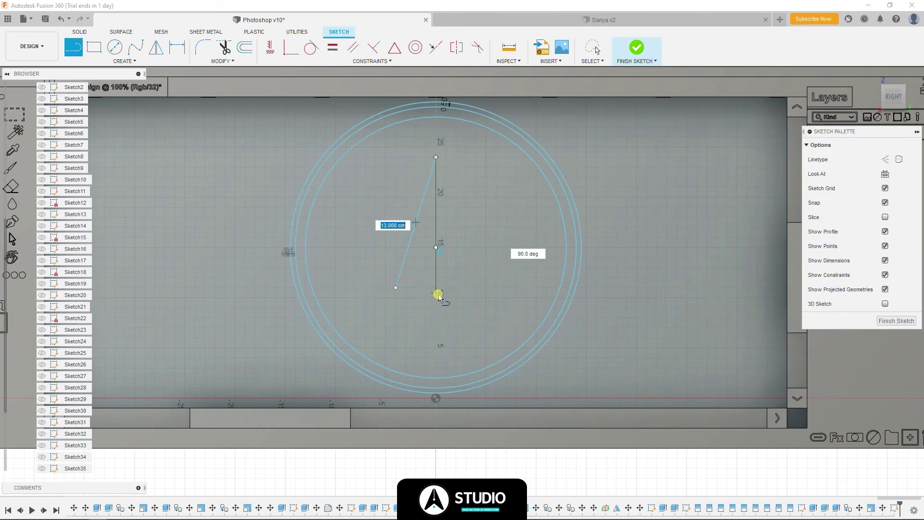
pyautogui.click(440, 295)
pyautogui.click(124, 60)
pyautogui.click(103, 196)
pyautogui.click(418, 215)
pyautogui.press('Return')
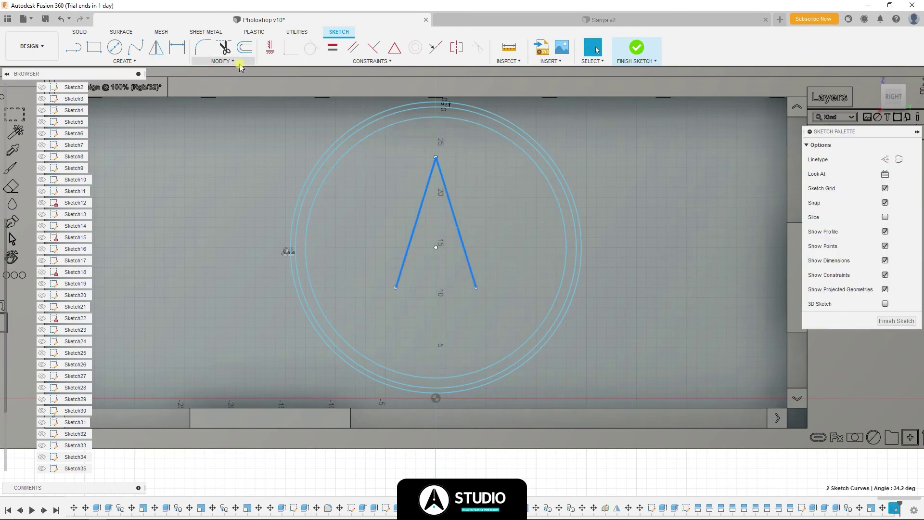
# - Finish mirroring the inverted V, try 2.75 fillets on apex and crossbar, and delete the centre line
pyautogui.click(245, 47)
pyautogui.click(426, 188)
pyautogui.press('Return')
pyautogui.scroll(3, 433, 166)
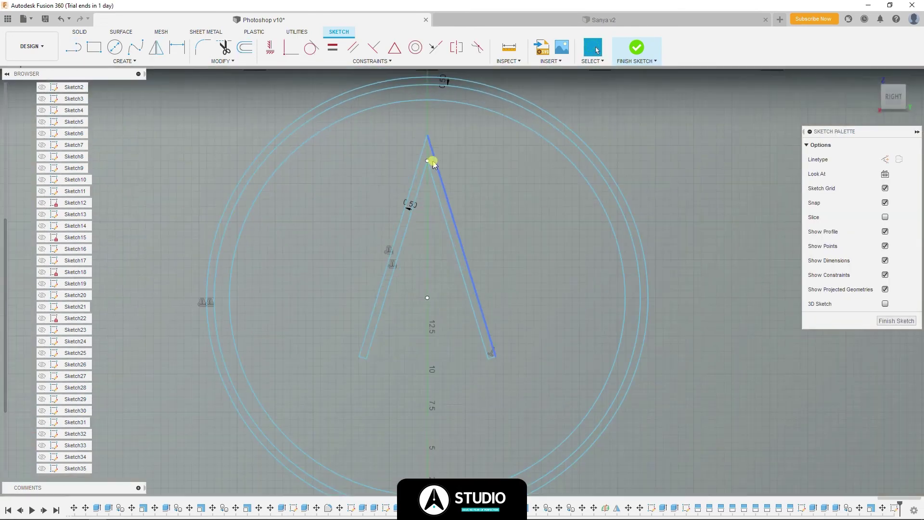
pyautogui.press('Return')
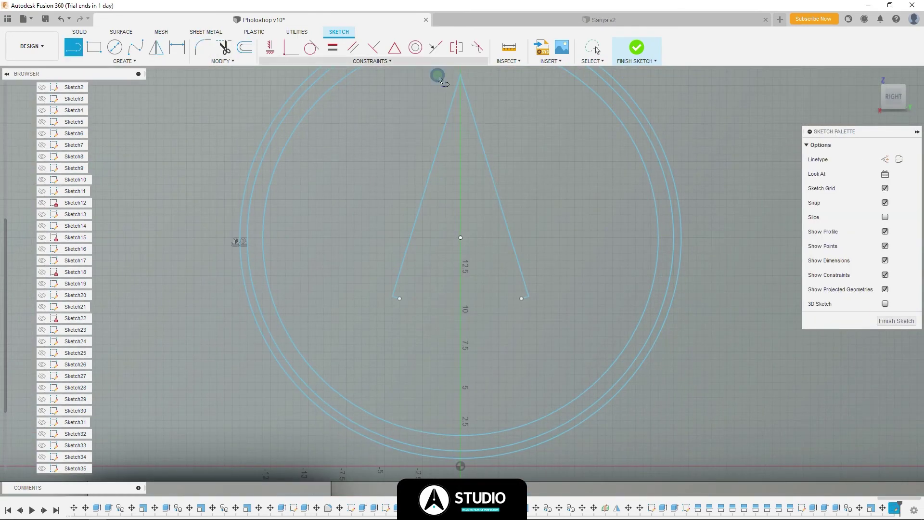
pyautogui.press('Return')
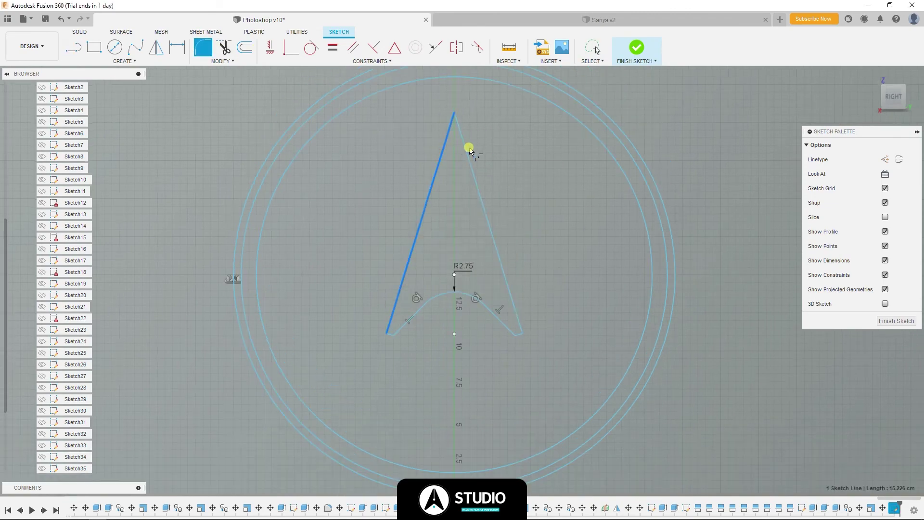
pyautogui.hotkey('ctrl', 'z')
pyautogui.hotkey('ctrl', 'z')
pyautogui.hotkey('ctrl', 'z')
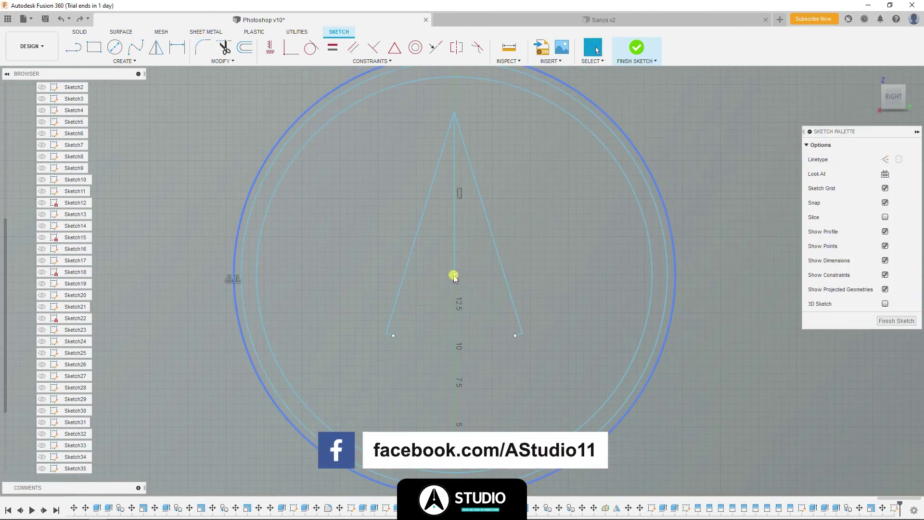
pyautogui.hotkey('ctrl', 'z')
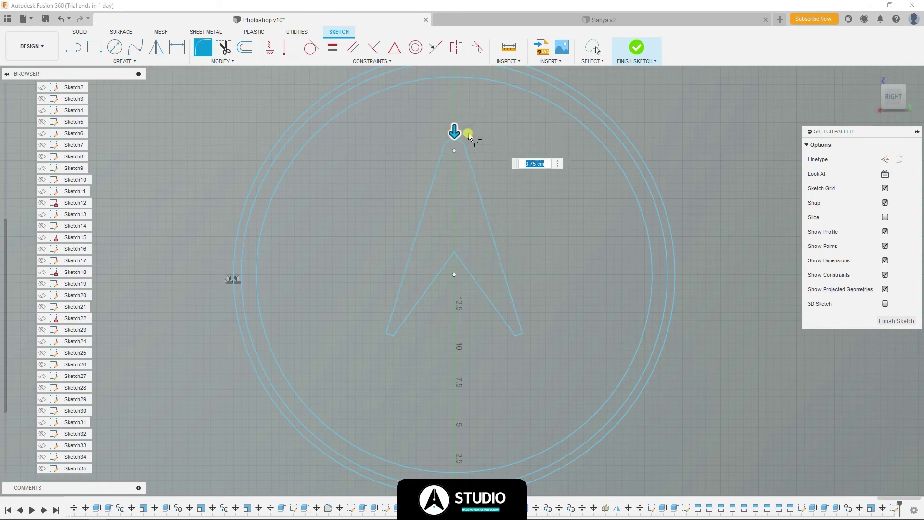
pyautogui.scroll(3, 392, 338)
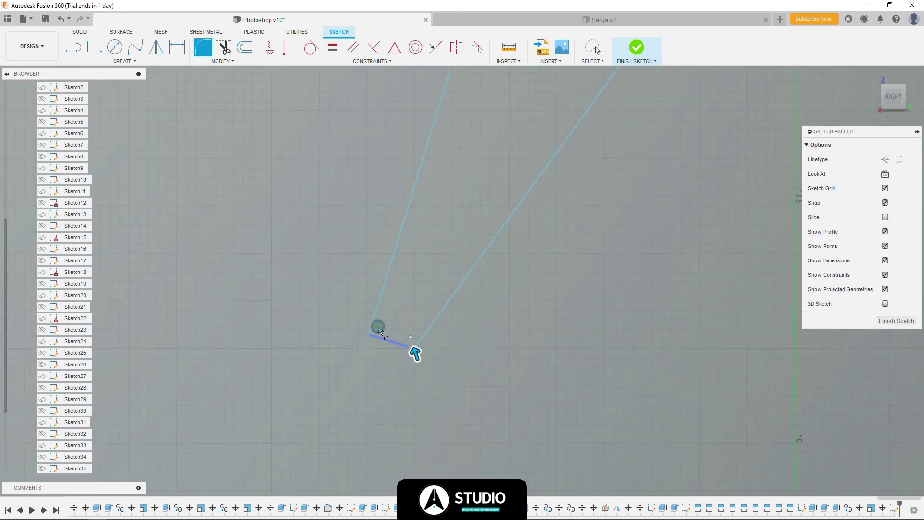
pyautogui.scroll(-5, 351, 289)
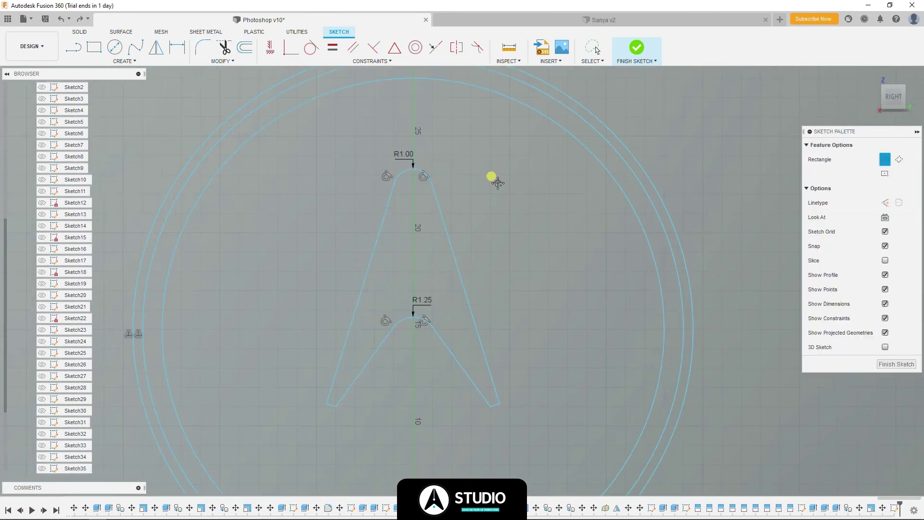
pyautogui.scroll(3, 423, 268)
# - Add a Ø1.00 circle inside the A and move it down 1 cm
pyautogui.click(408, 285)
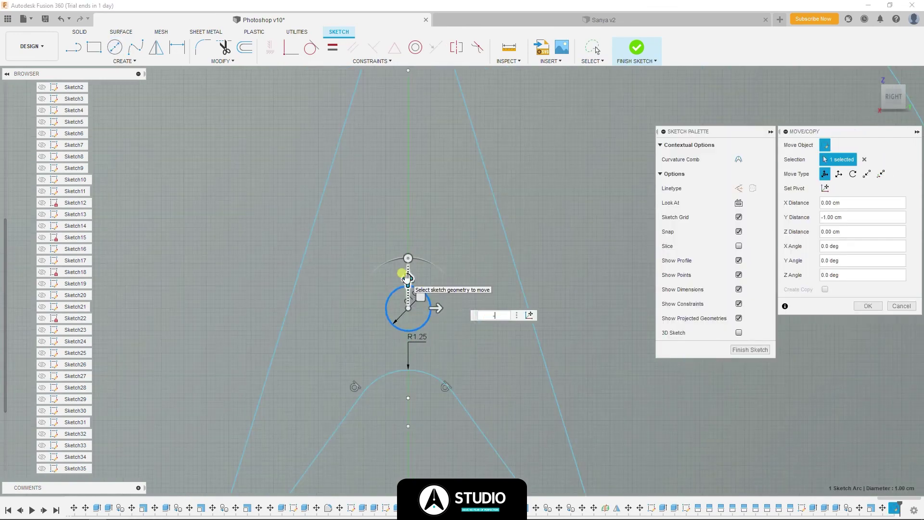
pyautogui.write('1')
pyautogui.press('Return')
pyautogui.press('l')
pyautogui.click(408, 370)
pyautogui.press('r')
pyautogui.scroll(-2, 450, 206)
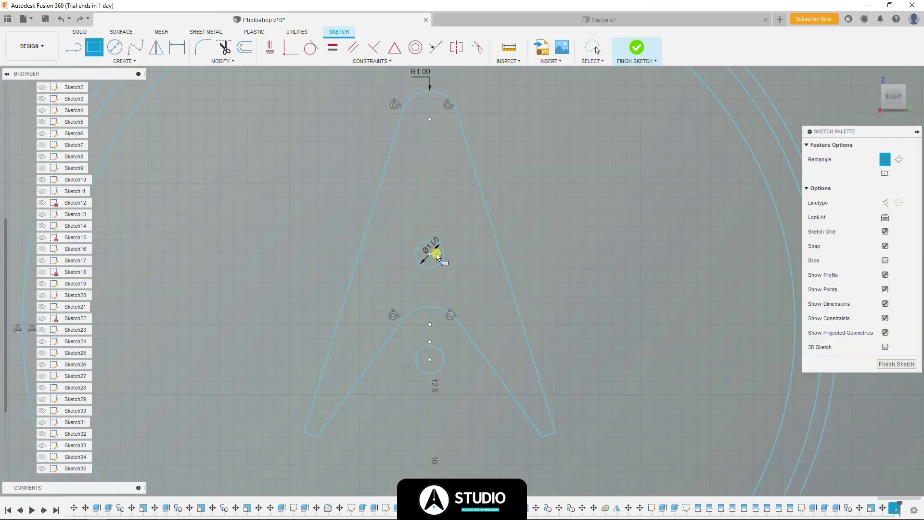
pyautogui.press('Escape')
pyautogui.scroll(3, 376, 263)
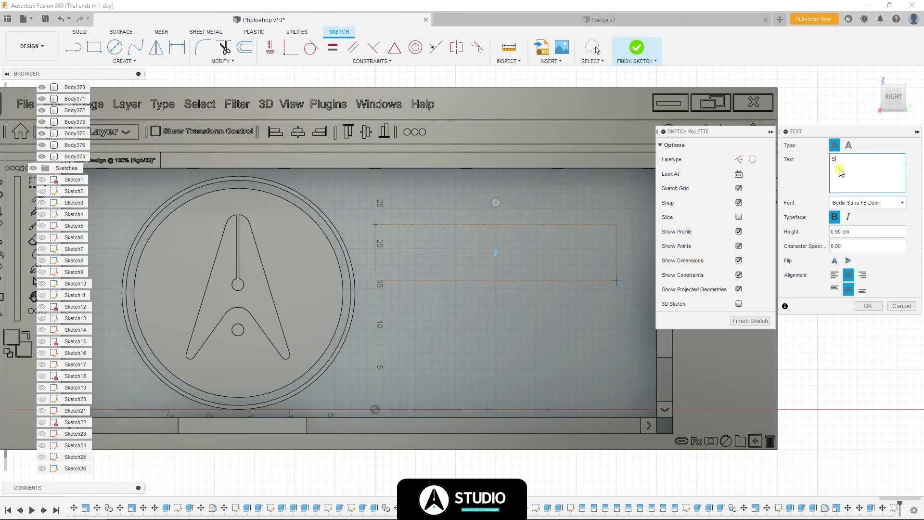
# - Extrude the 'HAVE NO FEAR OF PERFECTION' tagline letters -1 cm and confirm
pyautogui.click(874, 203)
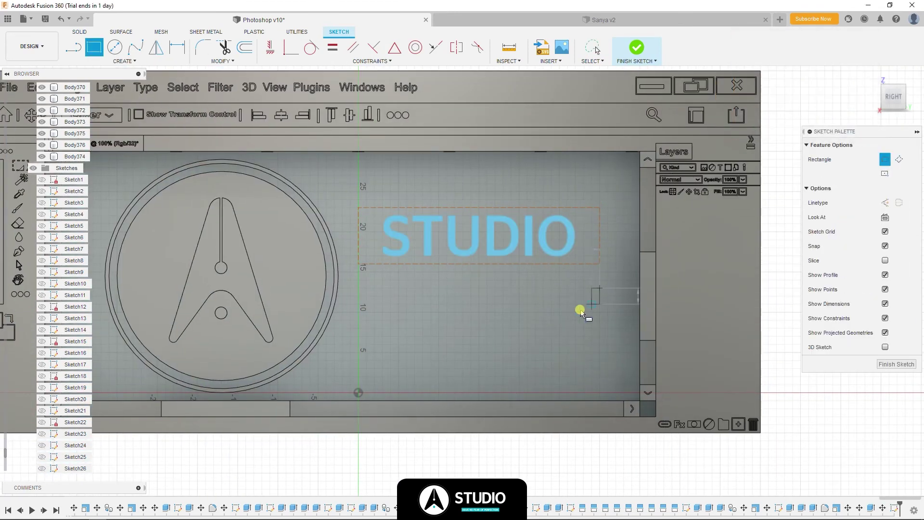
pyautogui.press('Escape')
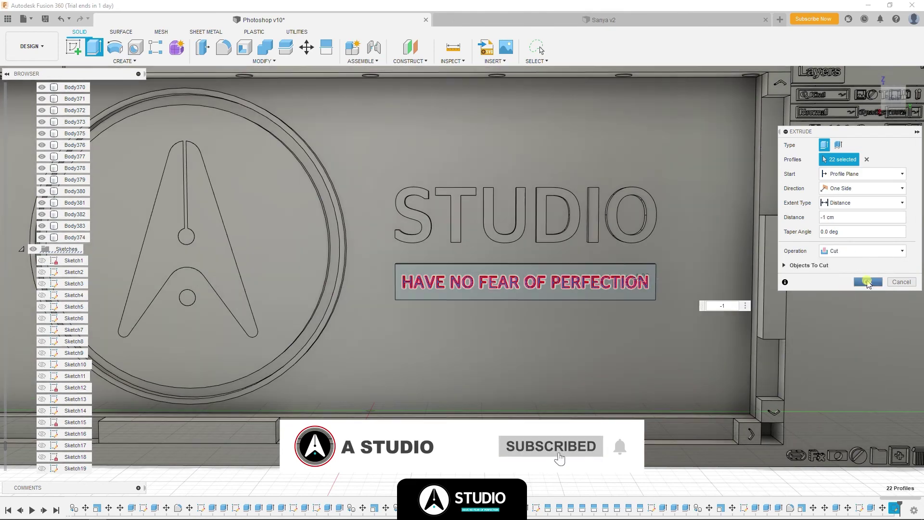
pyautogui.click(868, 282)
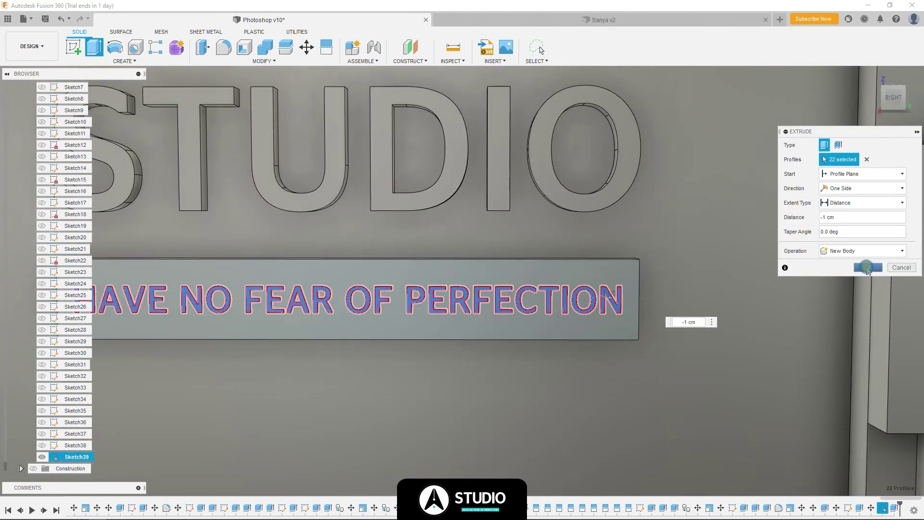
pyautogui.click(868, 268)
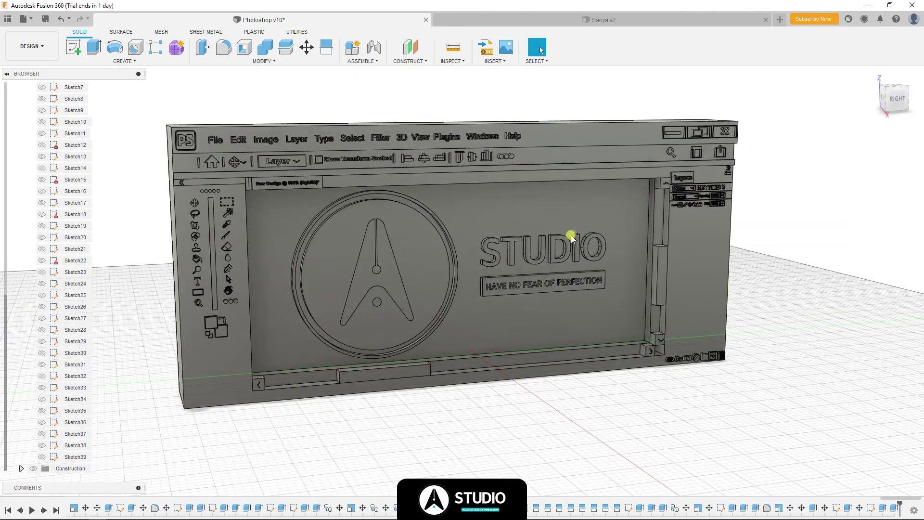
pyautogui.scroll(5, 610, 278)
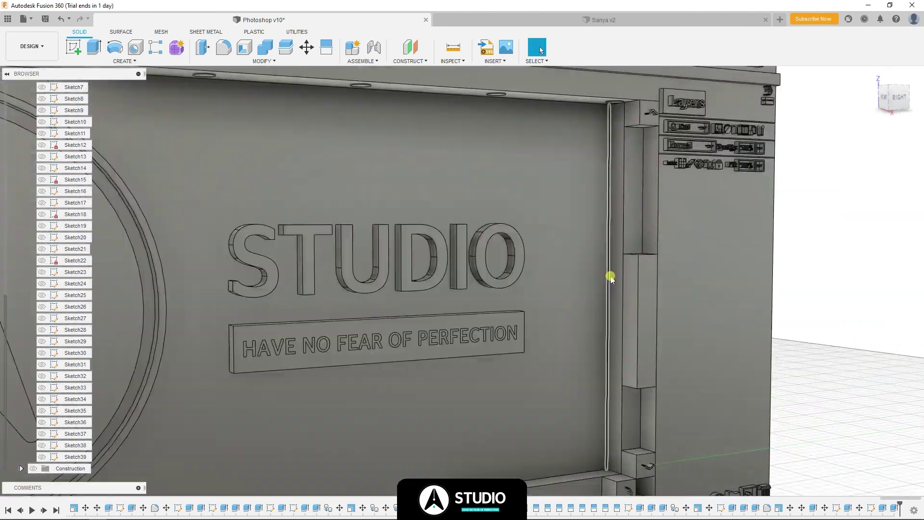
# - Draw a 26.5 cm vertical strip on the layers panel face and extrude it 1 cm
pyautogui.press('r')
pyautogui.click(681, 222)
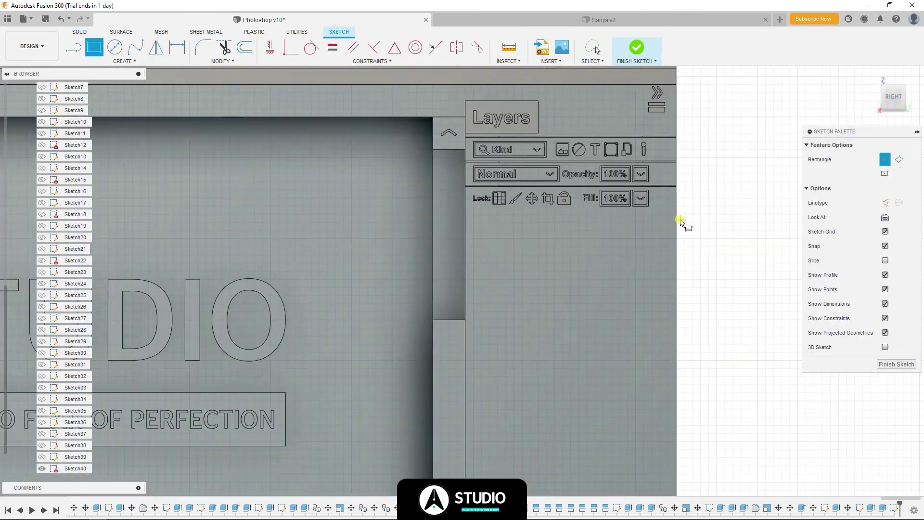
pyautogui.click(447, 93)
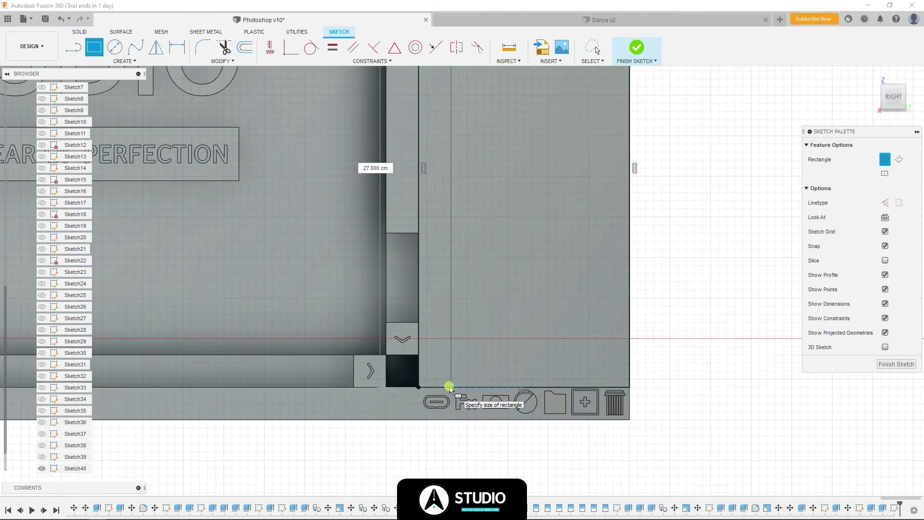
pyautogui.scroll(-2, 450, 360)
pyautogui.click(450, 361)
pyautogui.press('Escape')
pyautogui.press('e')
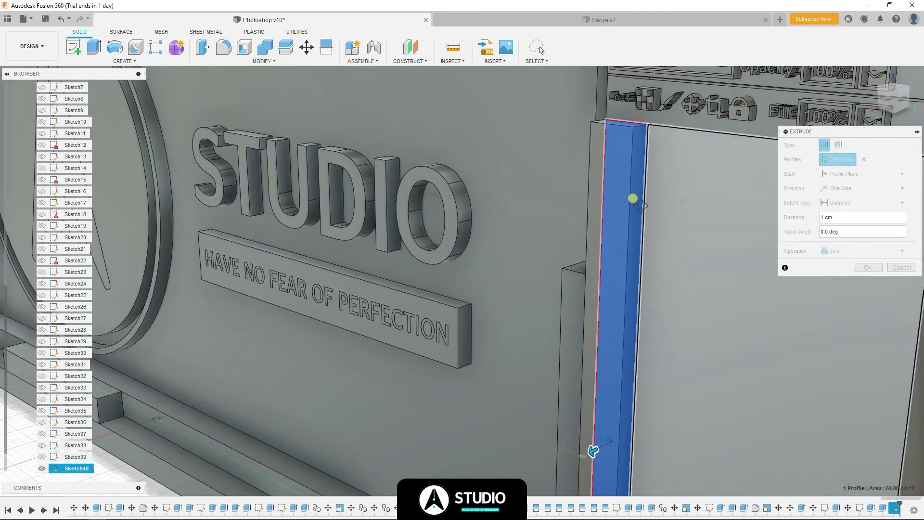
pyautogui.press('Escape')
# - Edit the strip sketch and update its join extrusion
pyautogui.rightClick(72, 458)
pyautogui.click(99, 417)
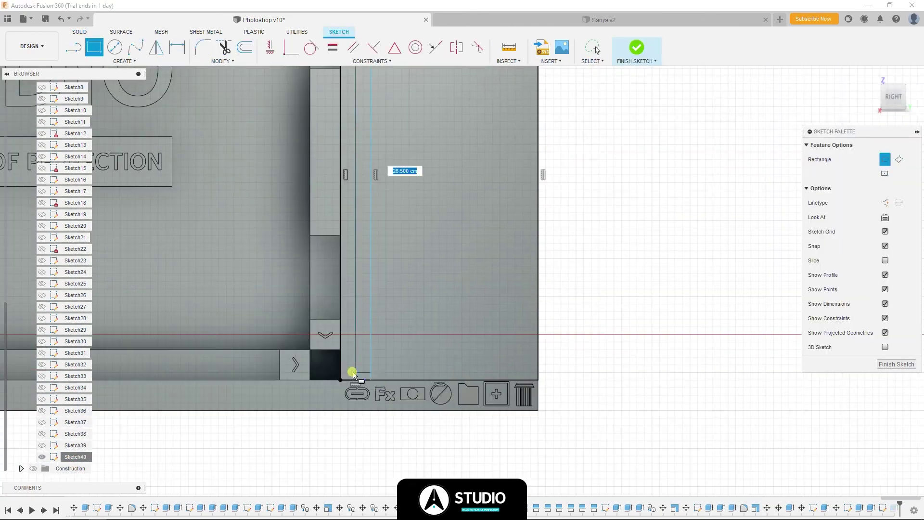
pyautogui.press('e')
pyautogui.press('Return')
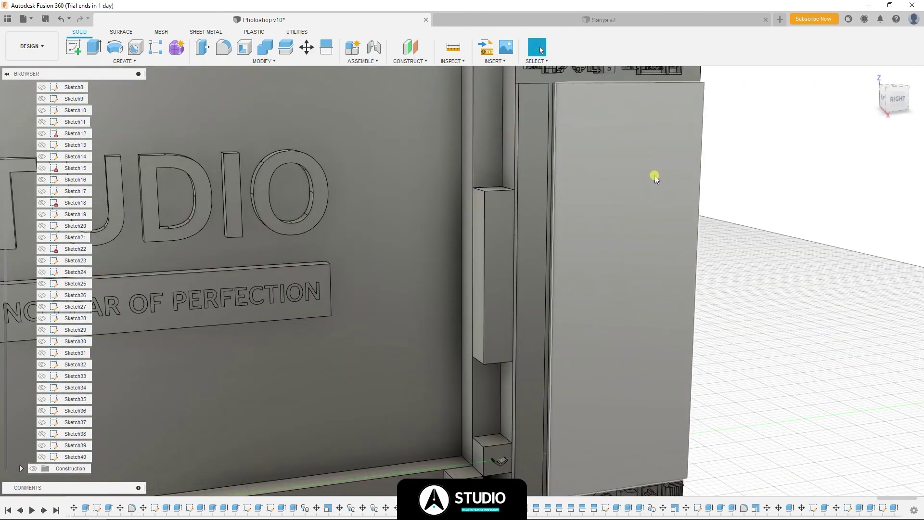
pyautogui.scroll(-5, 656, 178)
pyautogui.scroll(5, 552, 167)
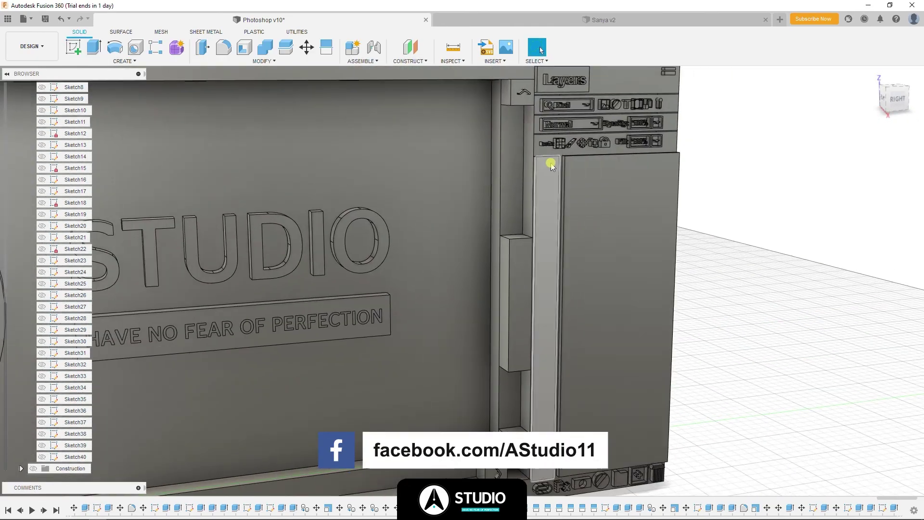
# - In a new sketch on the layers face, draw a 0.25 cm separator rectangle and copy it lower
pyautogui.press('r')
pyautogui.click(530, 257)
pyautogui.click(596, 135)
pyautogui.write('0.2')
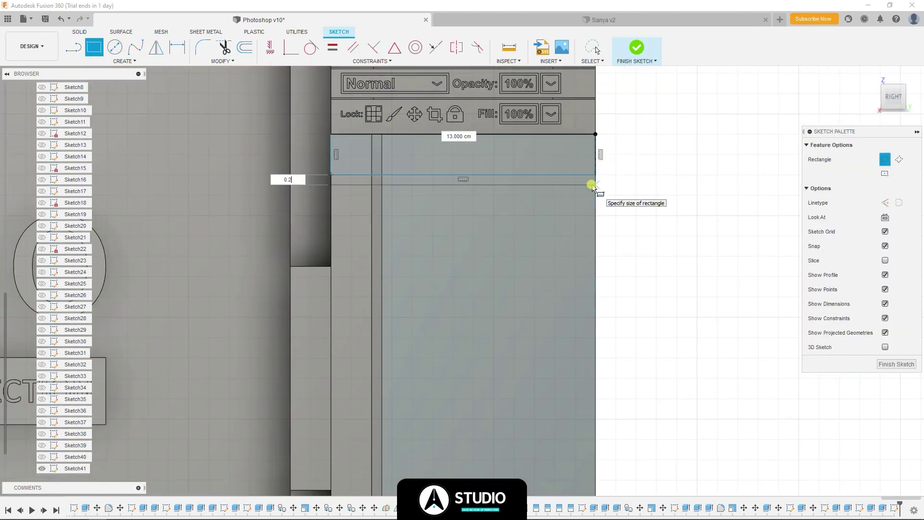
pyautogui.write('5')
pyautogui.press('Return')
pyautogui.press('m')
pyautogui.press('Return')
pyautogui.press('Return')
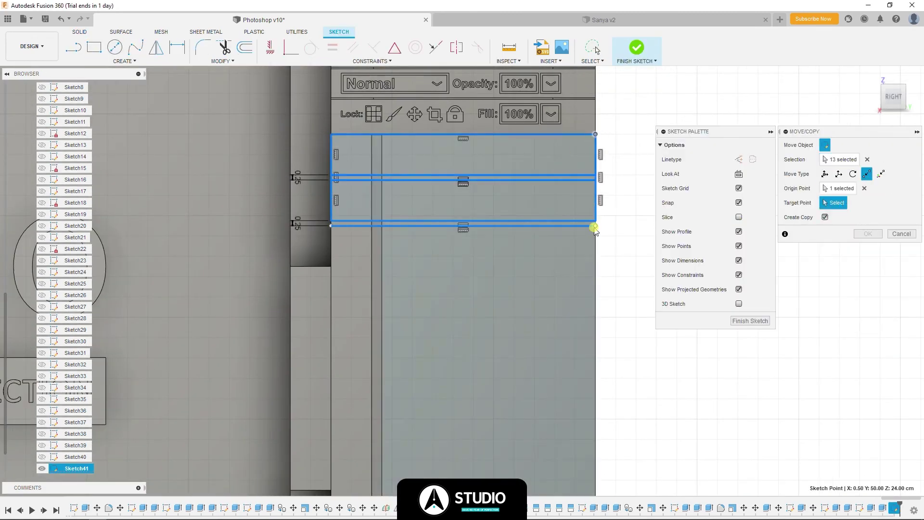
pyautogui.press('Escape')
# - Copy the separators further down to divide the panel into evenly spaced rows
pyautogui.scroll(-4, 576, 310)
pyautogui.scroll(-2, 381, 266)
pyautogui.keyDown('shift'); pyautogui.moveTo(380, 266); pyautogui.dragTo(223, 329, button='middle'); pyautogui.keyUp('shift')
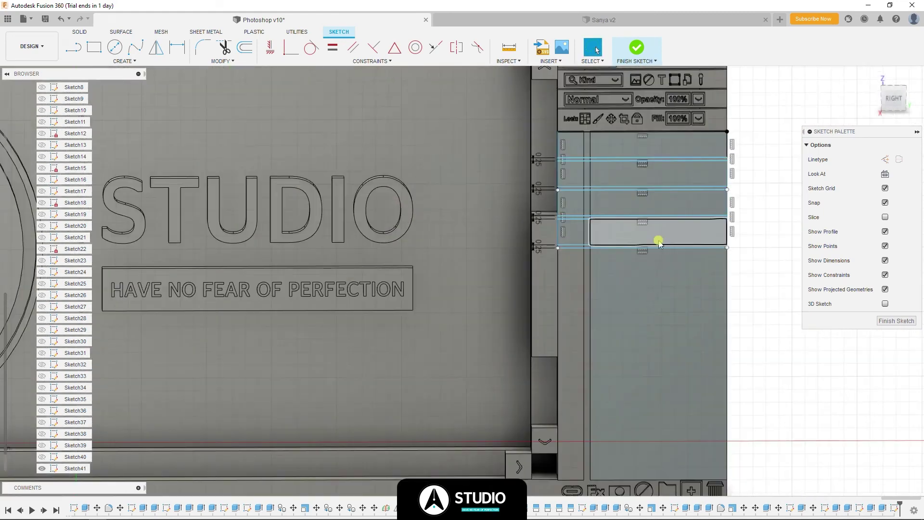
pyautogui.moveTo(656, 241); pyautogui.dragTo(586, 245)
pyautogui.press('m')
pyautogui.press('Escape')
pyautogui.moveTo(588, 336)
pyautogui.keyDown('shift'); pyautogui.mouseDown(button='middle')
pyautogui.moveTo(537, 127)
pyautogui.moveTo(492, 129)
pyautogui.mouseUp(button='middle'); pyautogui.keyUp('shift')
pyautogui.press('Escape')
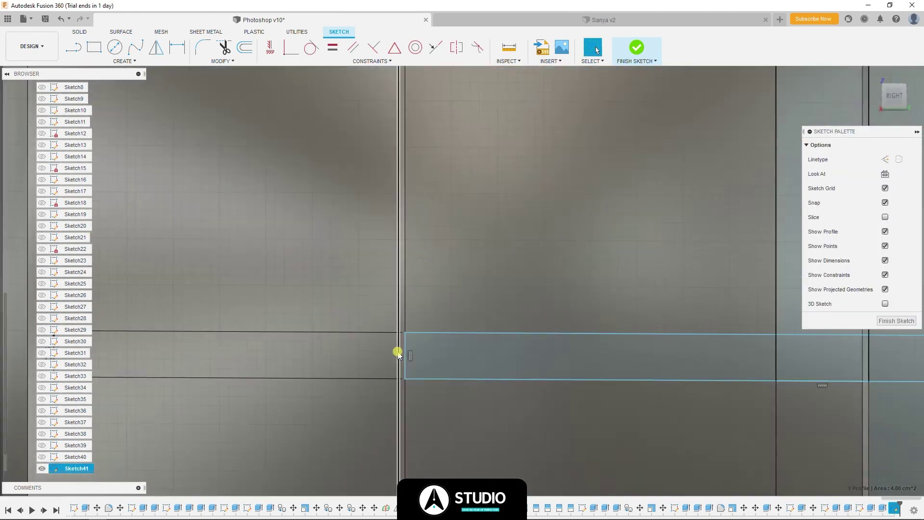
pyautogui.click(515, 270)
pyautogui.moveTo(526, 348)
pyautogui.keyDown('shift'); pyautogui.mouseDown(button='middle')
pyautogui.moveTo(553, 262)
pyautogui.moveTo(570, 361)
pyautogui.moveTo(517, 161)
pyautogui.moveTo(460, 284)
pyautogui.moveTo(578, 273)
pyautogui.moveTo(501, 243)
pyautogui.mouseUp(button='middle'); pyautogui.keyUp('shift')
# - Add the T, STUDIO and HAVE NO FE.. text labels to the top rows
pyautogui.press('t')
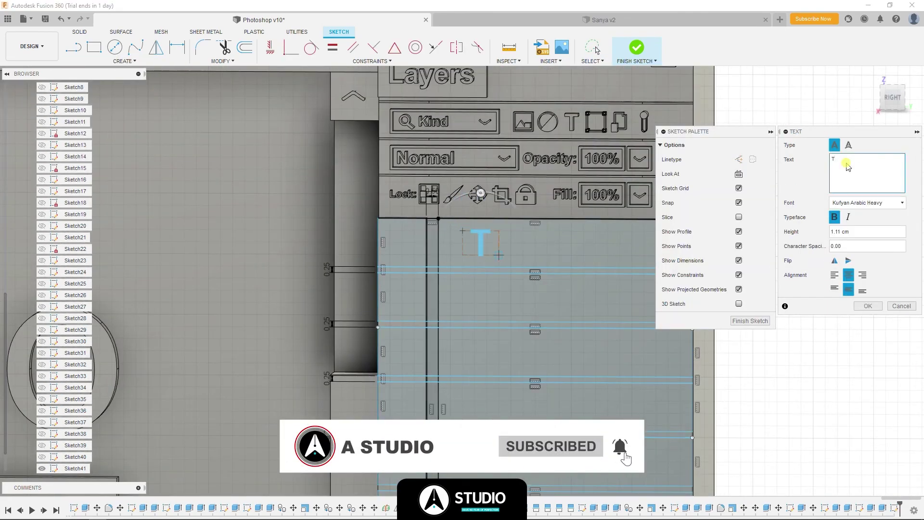
pyautogui.rightClick(474, 243)
pyautogui.click(477, 221)
pyautogui.press('t')
pyautogui.click(511, 231)
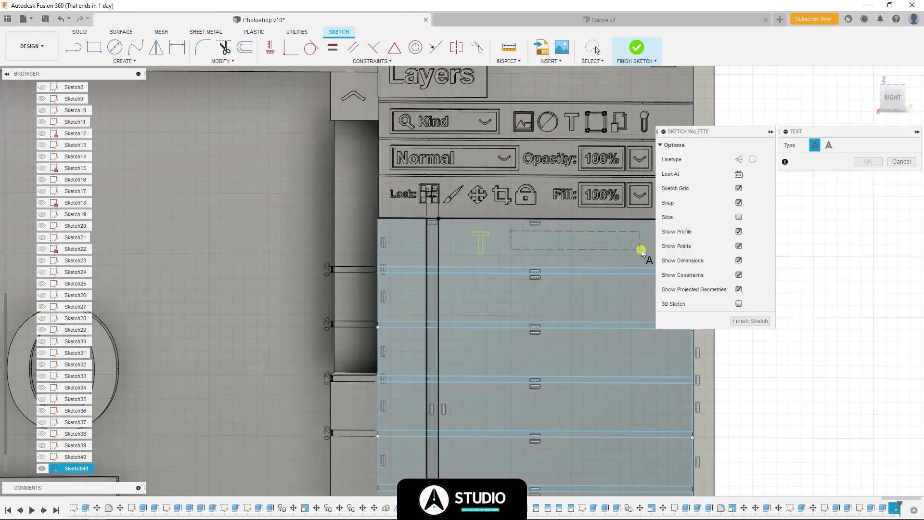
pyautogui.write('STUDIO')
pyautogui.press('Return')
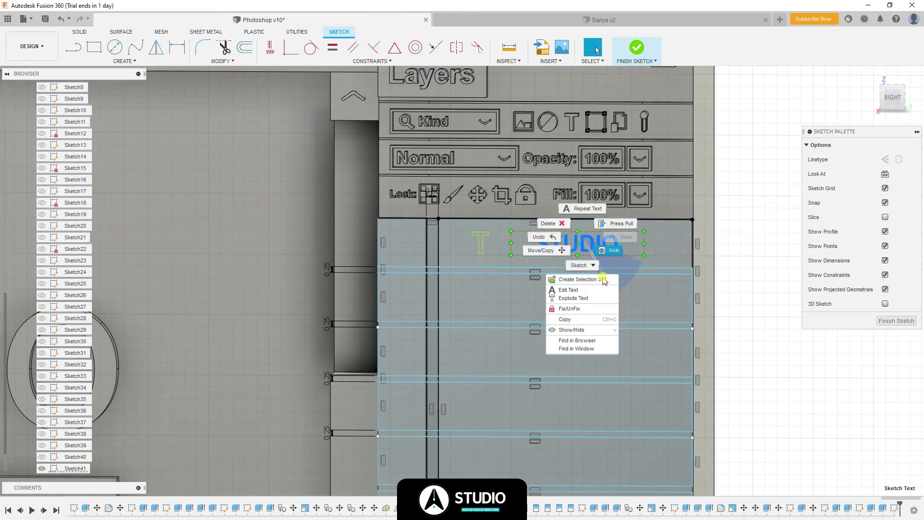
pyautogui.moveTo(529, 291); pyautogui.dragTo(501, 260, button='middle')
pyautogui.click(79, 178)
pyautogui.click(507, 260)
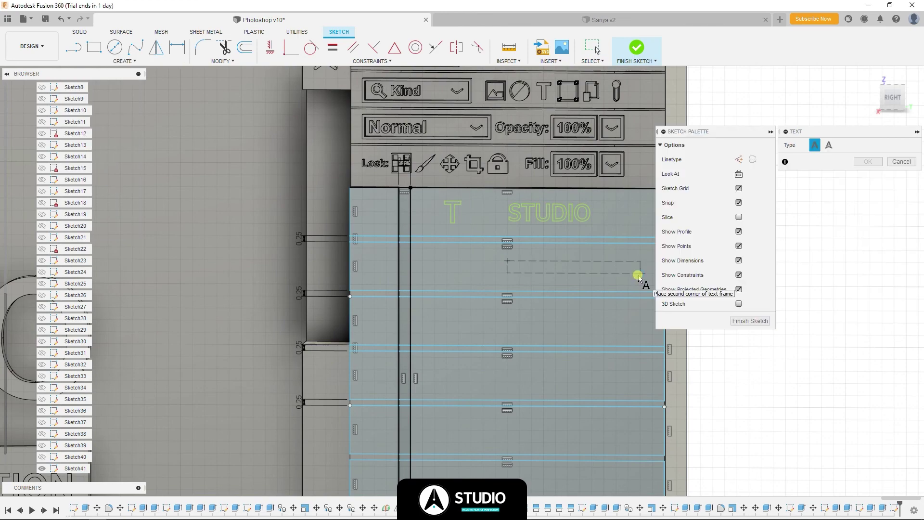
pyautogui.write('HAVE NO FE.')
pyautogui.press('Return')
# - Draw a small 0.3 icon rectangle and move it into its row
pyautogui.rightClick(566, 272)
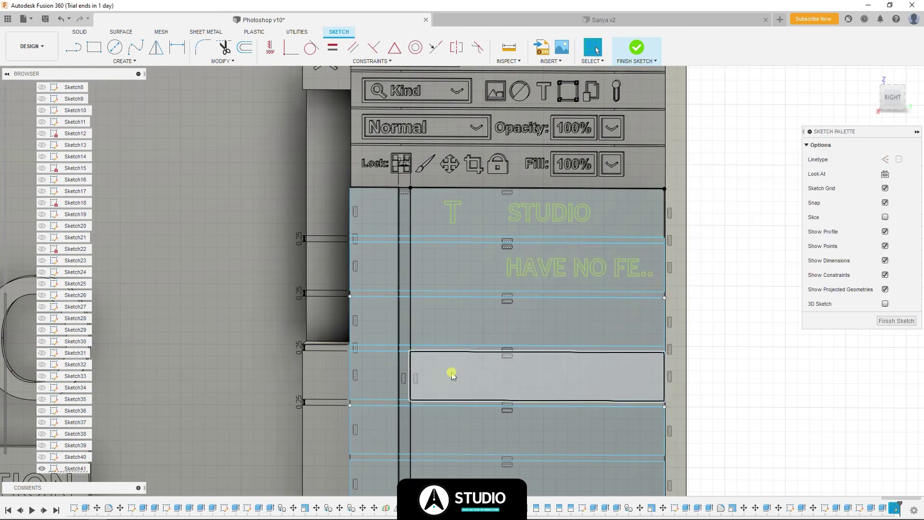
pyautogui.scroll(-3, 452, 375)
pyautogui.scroll(2, 474, 224)
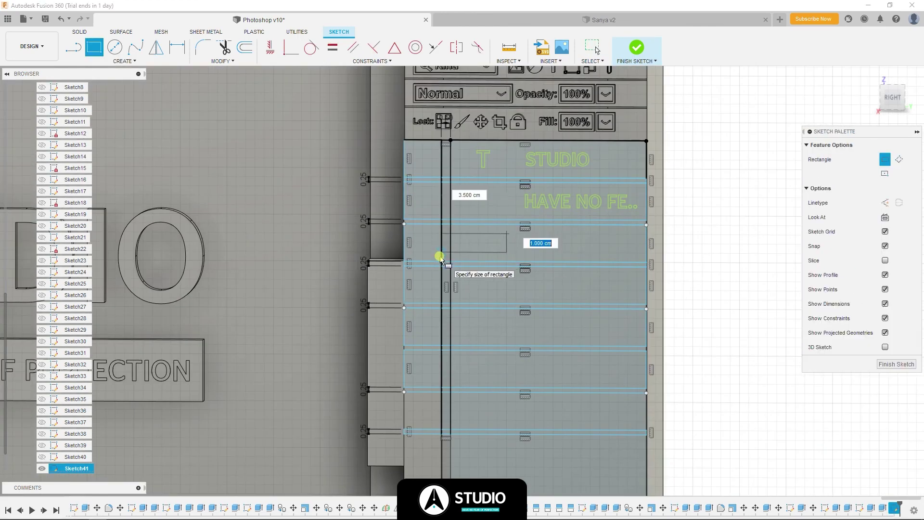
pyautogui.write('.3')
pyautogui.press('Return')
pyautogui.press('m')
pyautogui.scroll(3, 462, 246)
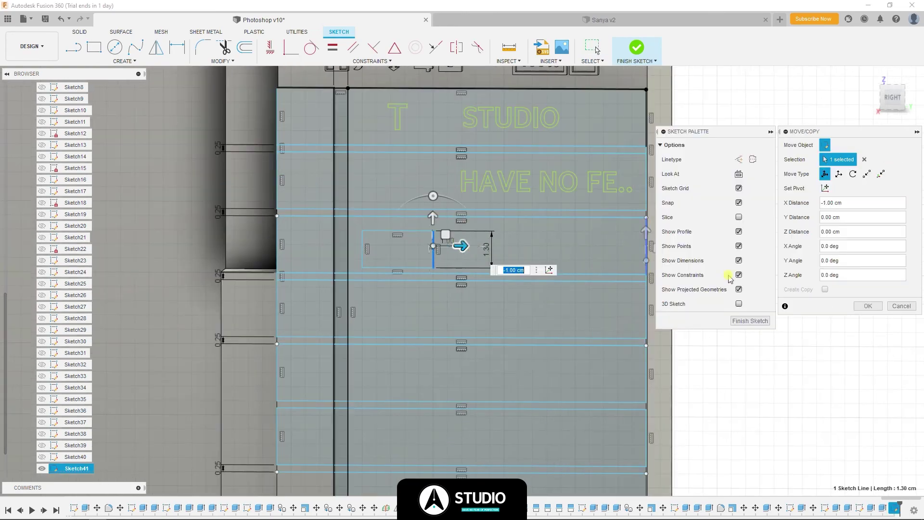
pyautogui.scroll(-2, 433, 251)
pyautogui.scroll(-2, 433, 250)
pyautogui.press('Return')
pyautogui.scroll(3, 481, 251)
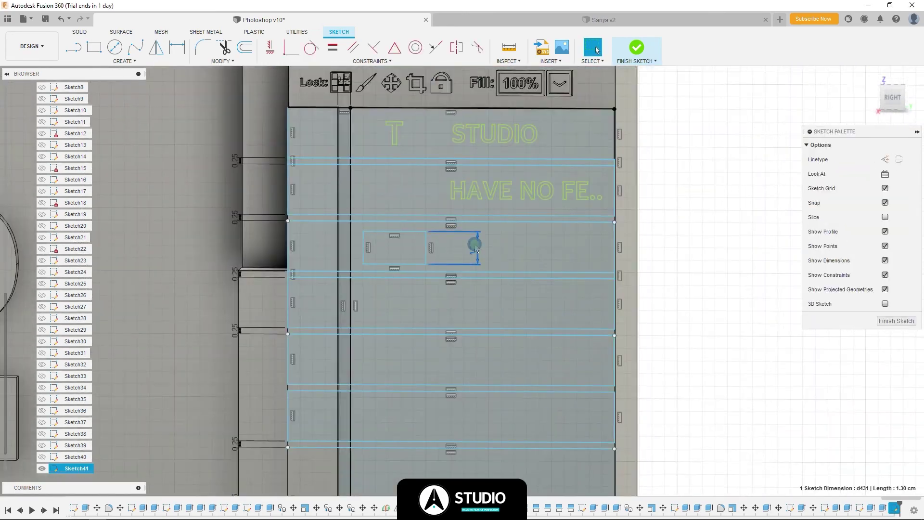
pyautogui.scroll(2, 490, 246)
pyautogui.scroll(-2, 490, 246)
# - Add the Large Circle, Stroke Circle and A Shape row labels
pyautogui.press('t')
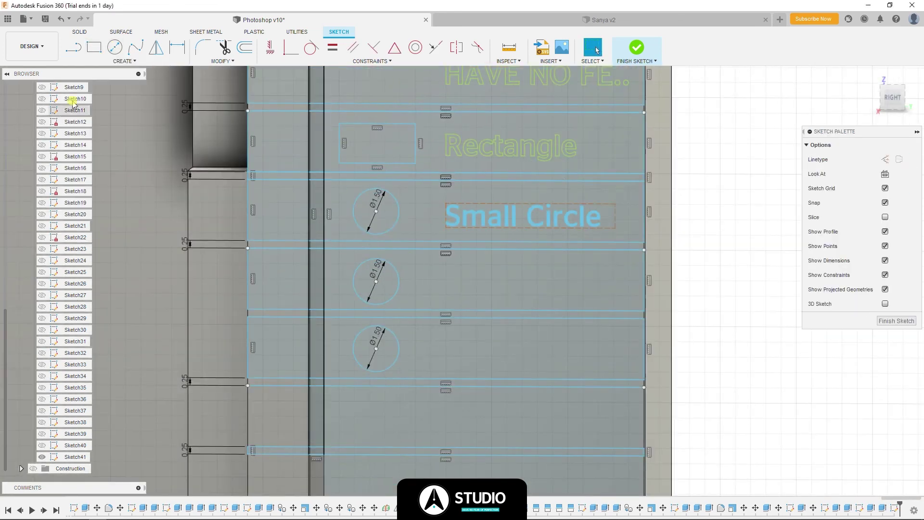
pyautogui.click(859, 309)
pyautogui.click(124, 62)
pyautogui.click(446, 344)
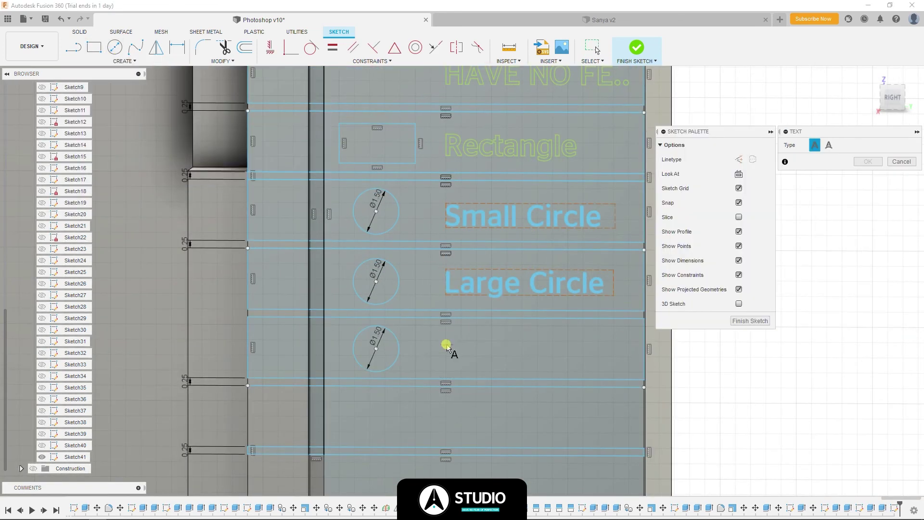
pyautogui.write('Stroke Circle')
pyautogui.click(868, 305)
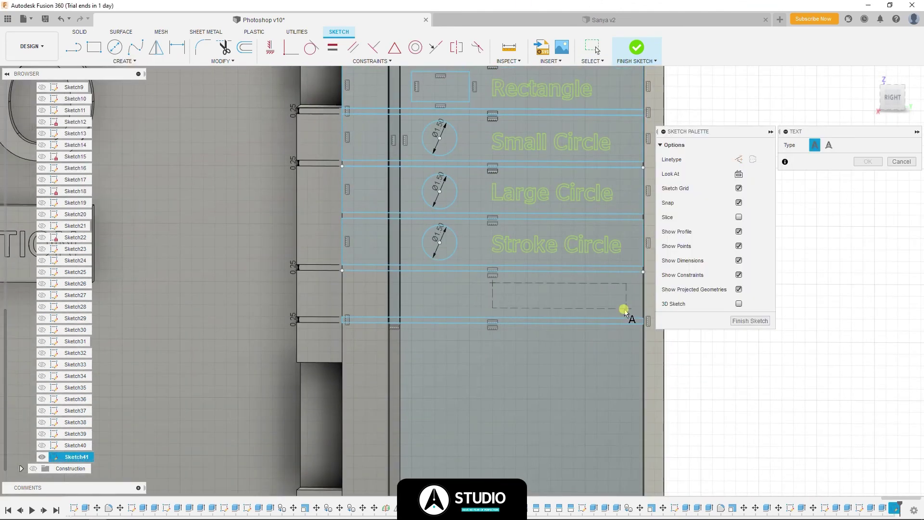
pyautogui.write('A Shape')
pyautogui.click(870, 306)
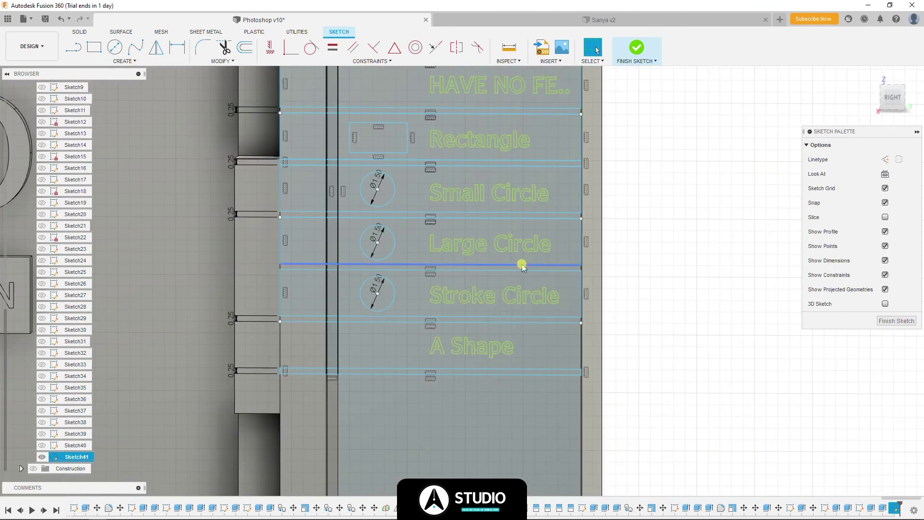
pyautogui.scroll(5, 263, 182)
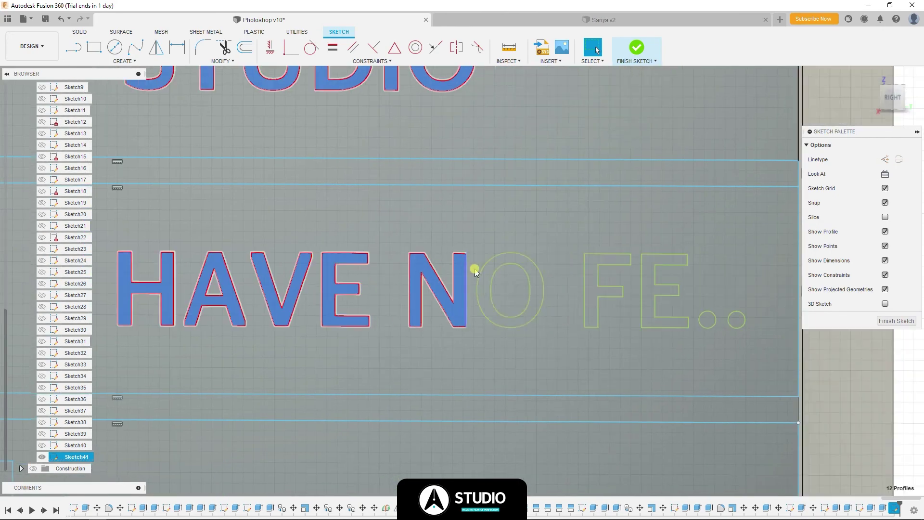